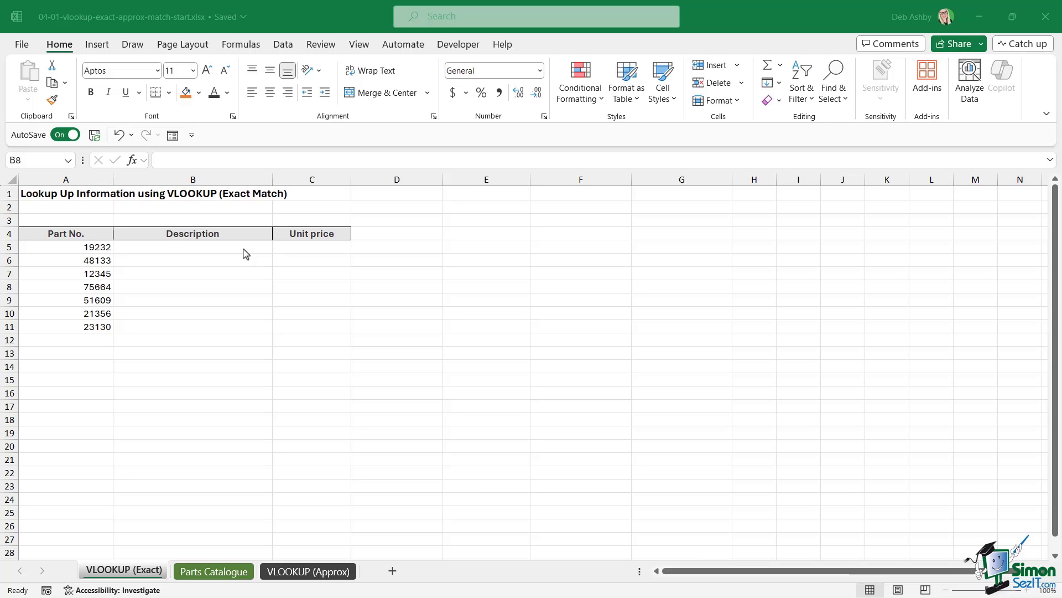
Step: Review the part numbers in A5:A11 and the part number, description and price columns on the Parts Catalogue sheet
{"action": "left_click", "coordinate": [220, 282]}
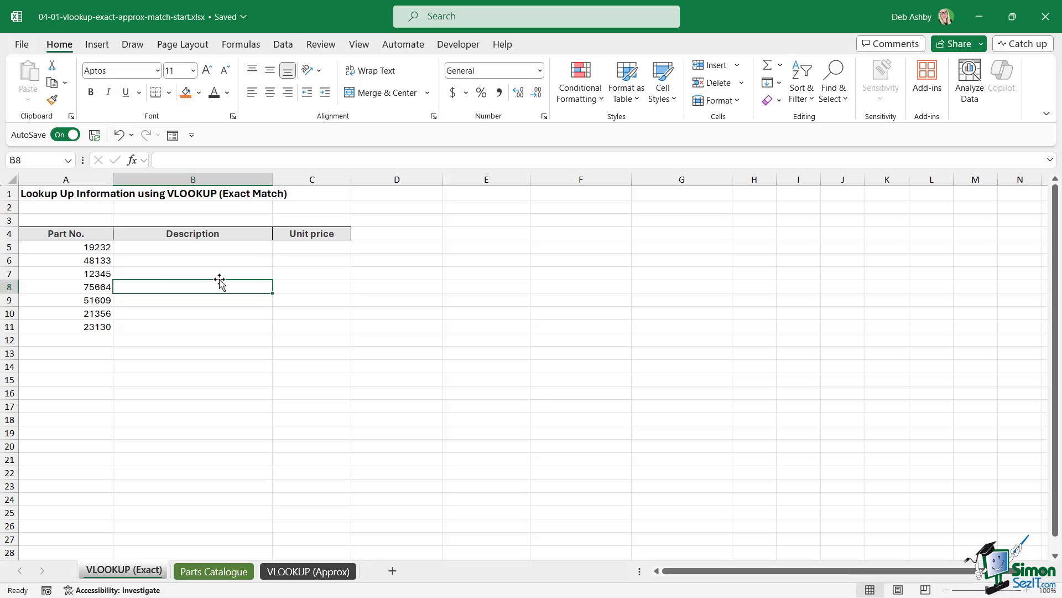
{"action": "left_click", "coordinate": [156, 258]}
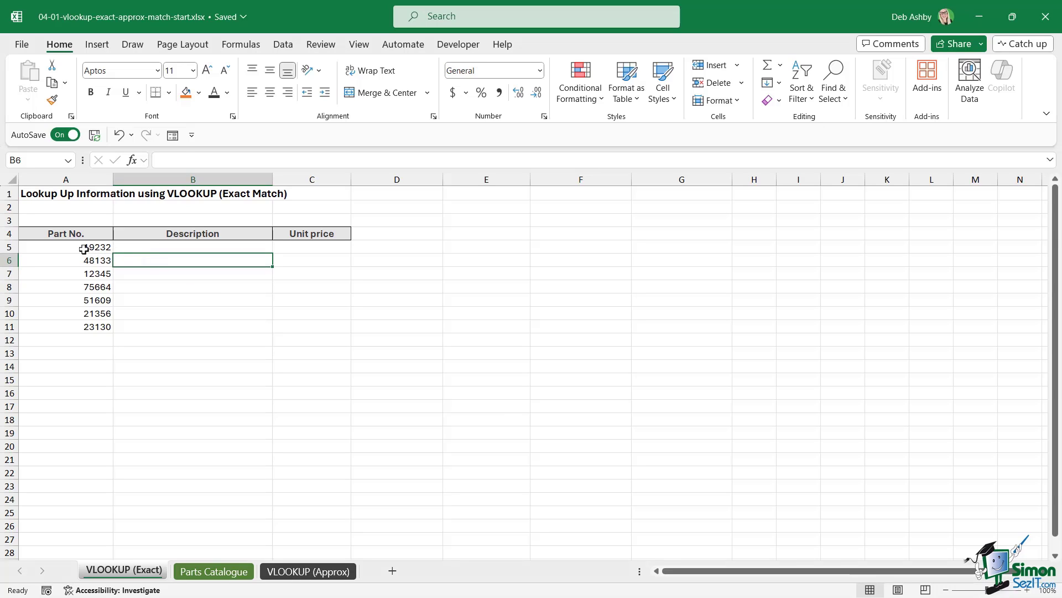
{"action": "left_click_drag", "start_coordinate": [85, 247], "coordinate": [83, 327]}
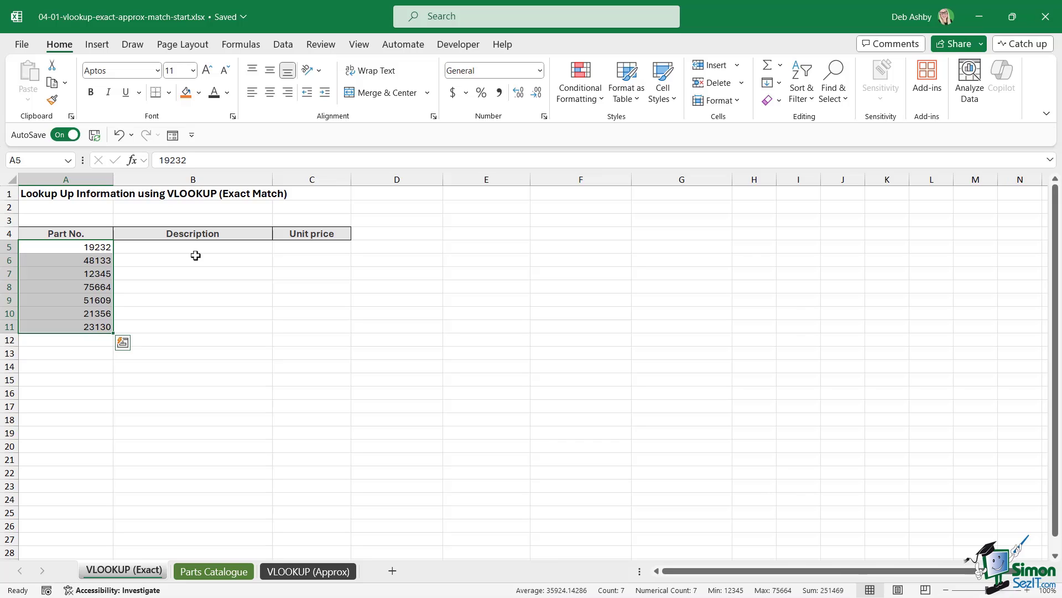
{"action": "left_click", "coordinate": [207, 572]}
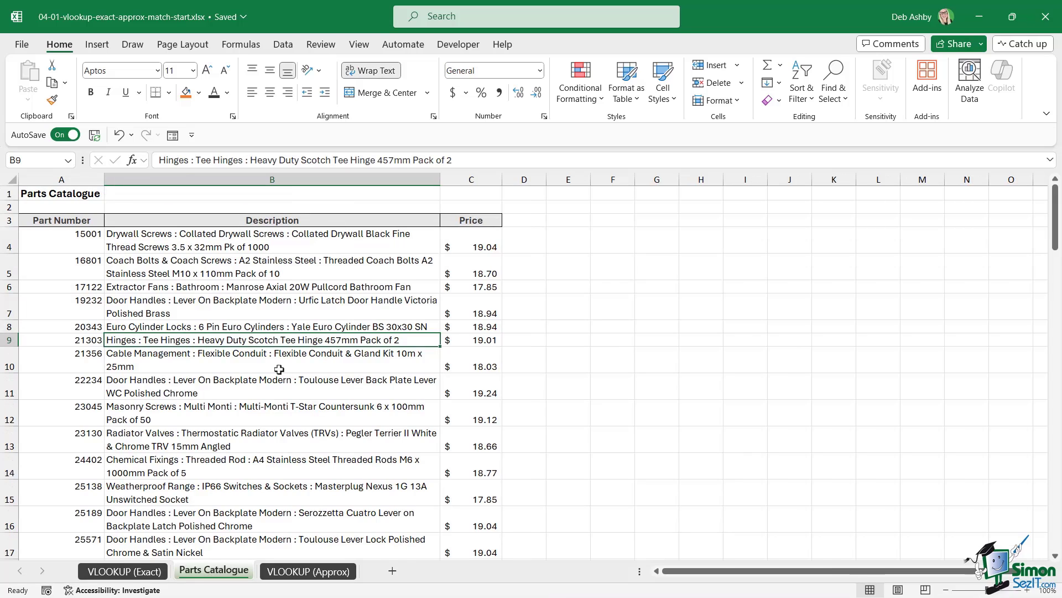
{"action": "left_click", "coordinate": [280, 275]}
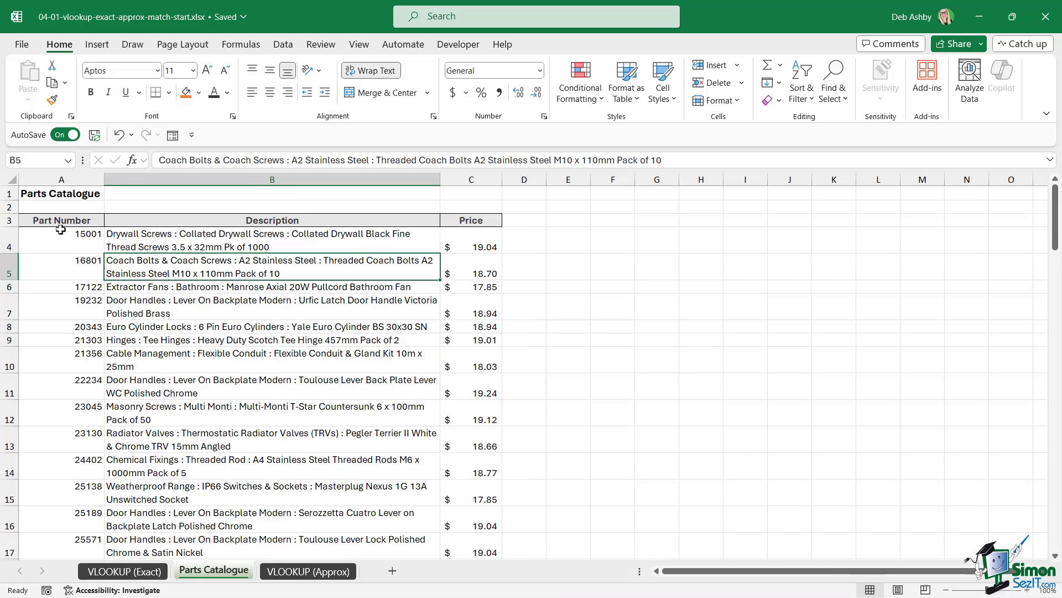
{"action": "left_click", "coordinate": [61, 180]}
{"action": "left_click", "coordinate": [178, 294]}
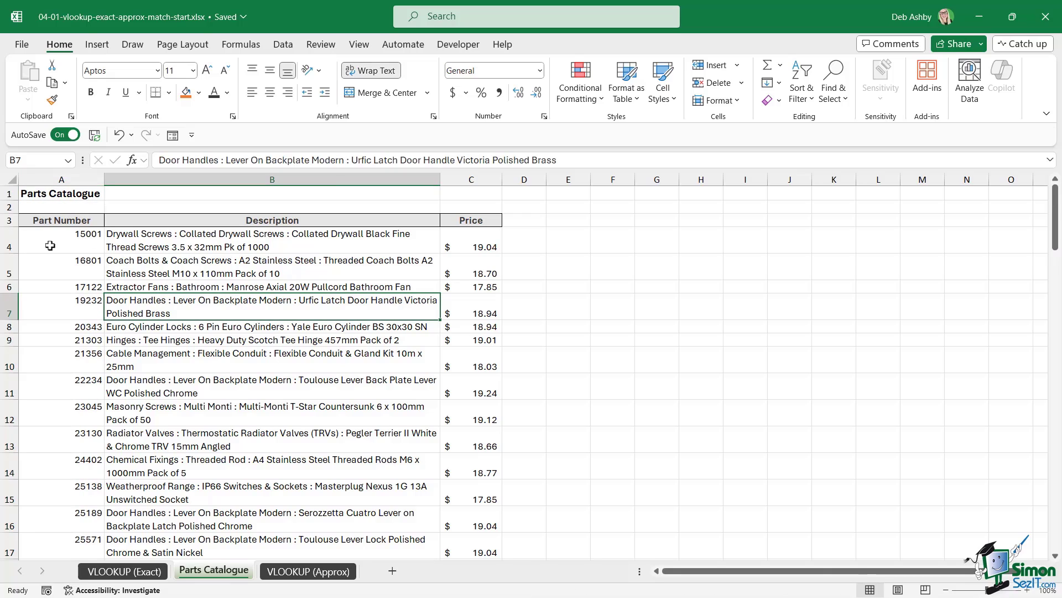
{"action": "left_click", "coordinate": [60, 177]}
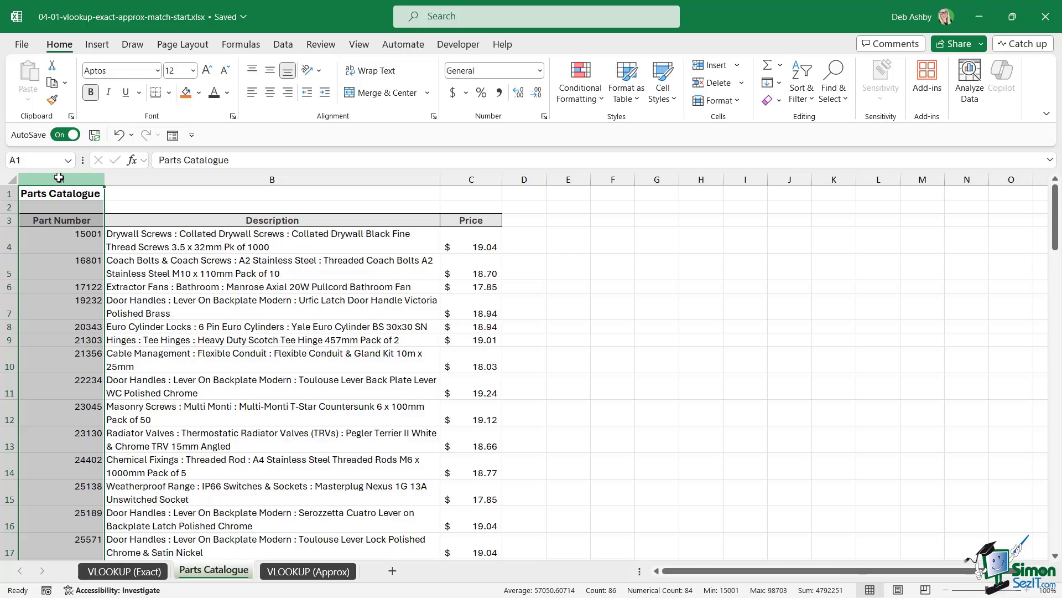
{"action": "left_click", "coordinate": [276, 240]}
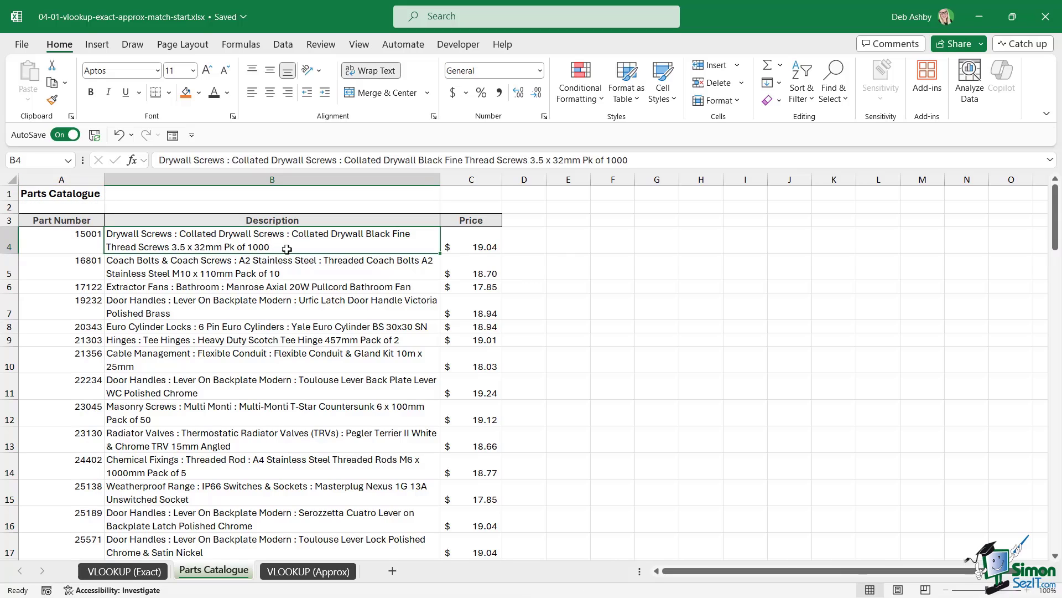
{"action": "left_click", "coordinate": [468, 244]}
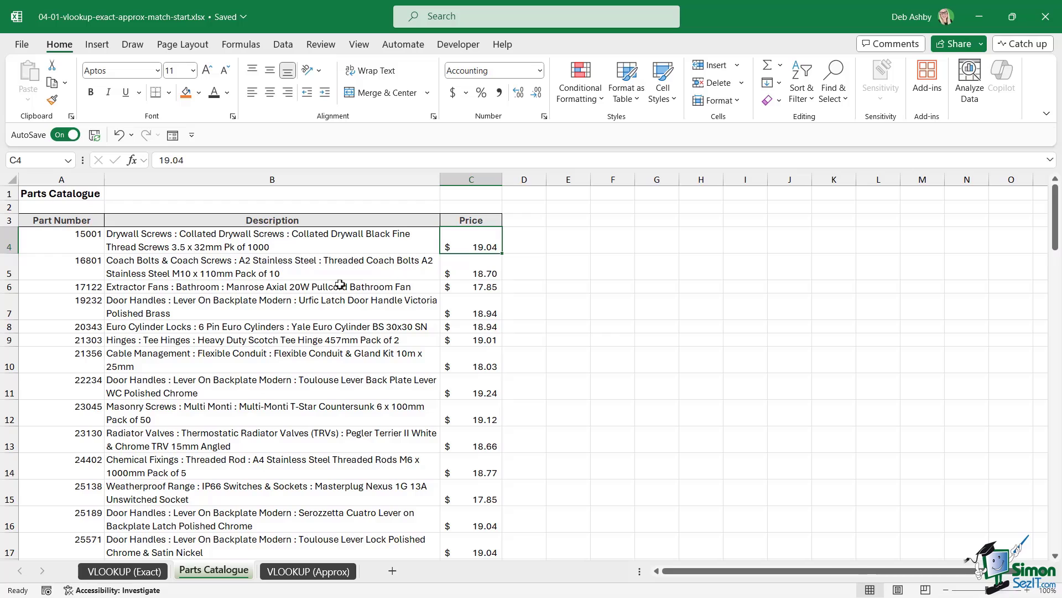
Step: Compare the first part number on the VLOOKUP (Exact) sheet with the matching description and price columns in the Parts Catalogue
{"action": "left_click", "coordinate": [148, 574]}
{"action": "left_click", "coordinate": [178, 250]}
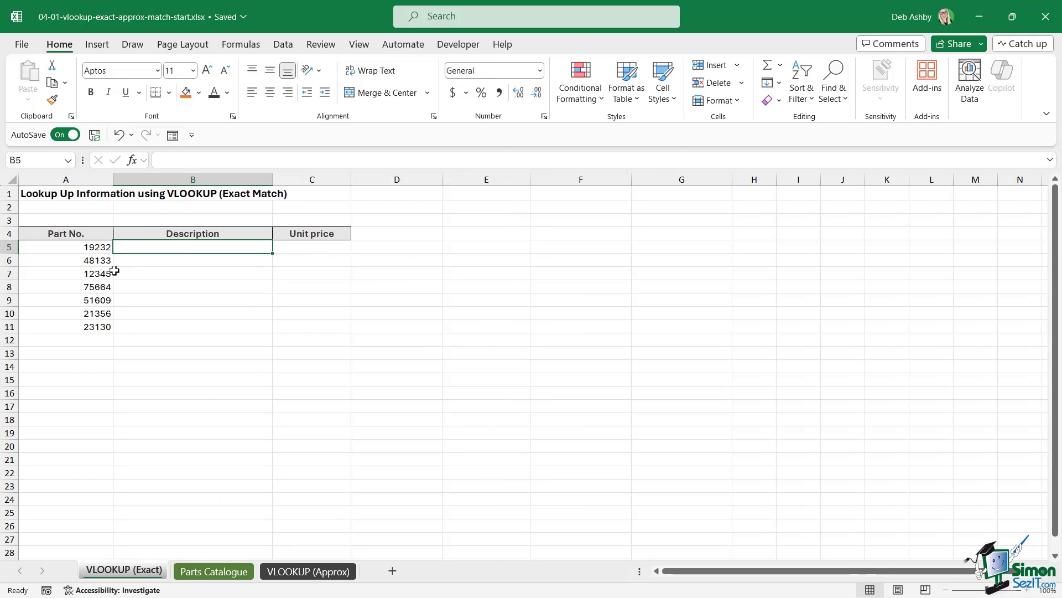
{"action": "left_click", "coordinate": [65, 246]}
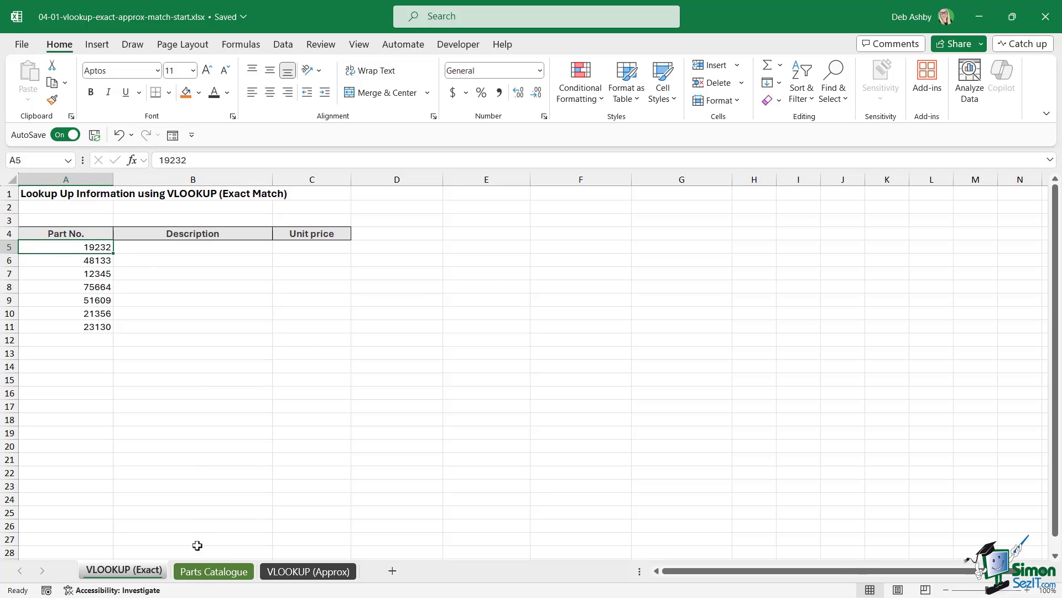
{"action": "left_click", "coordinate": [211, 572]}
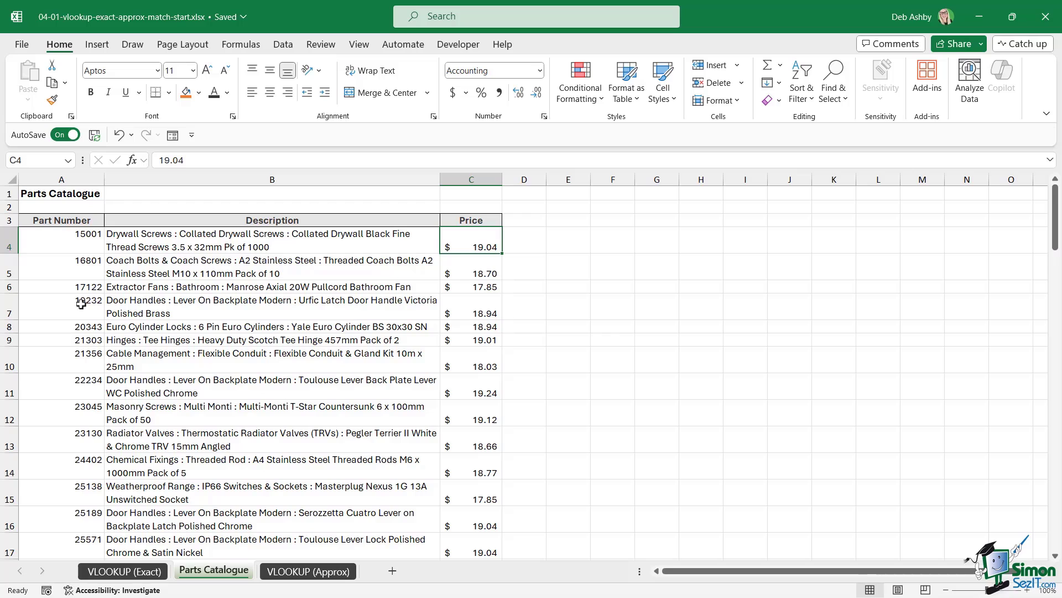
{"action": "left_click", "coordinate": [240, 235]}
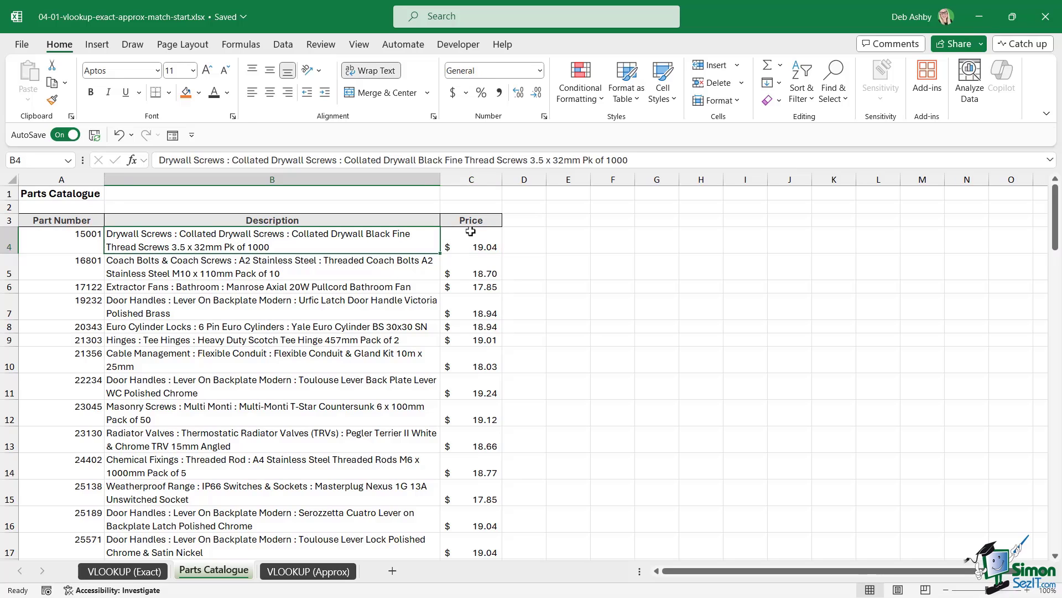
{"action": "left_click", "coordinate": [462, 232]}
{"action": "left_click", "coordinate": [138, 573]}
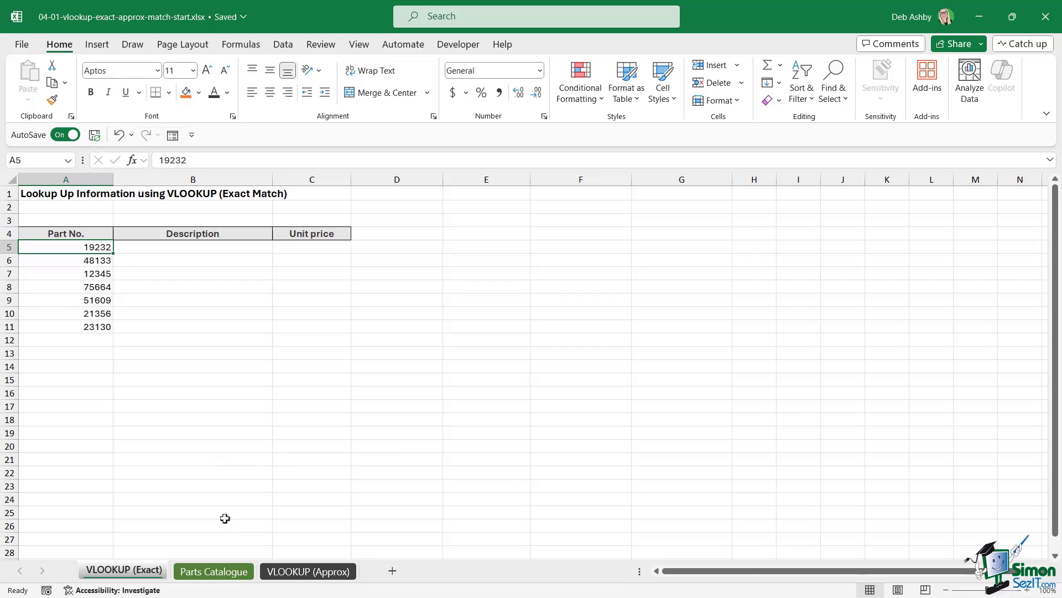
Step: Convert the Parts Catalogue data in A3:C87 into a table with headers
{"action": "left_click", "coordinate": [215, 571]}
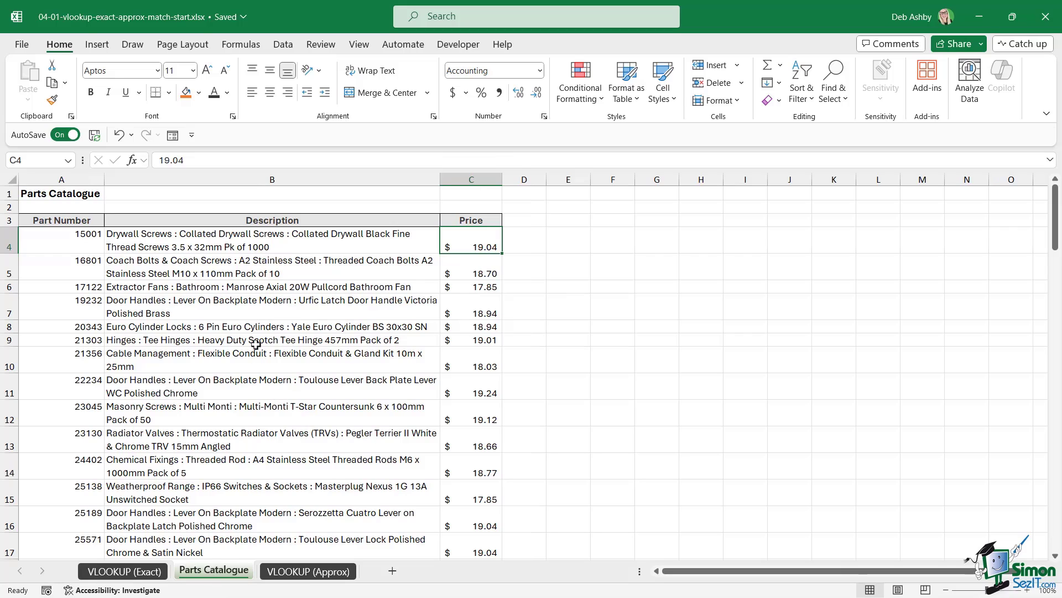
{"action": "left_click", "coordinate": [256, 309]}
{"action": "key", "text": "ctrl+t"}
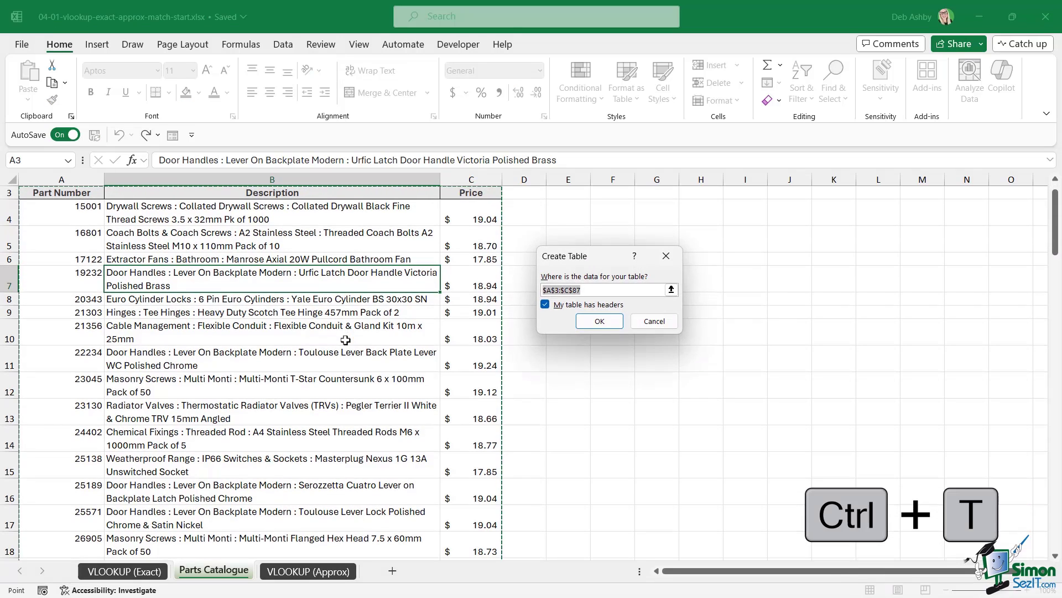
{"action": "left_click", "coordinate": [599, 321]}
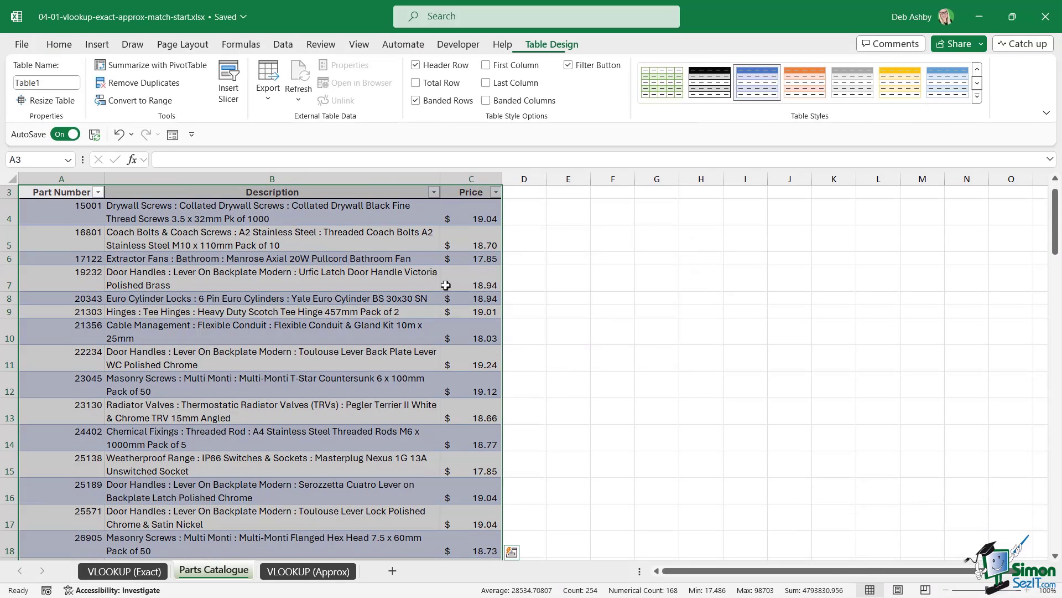
Step: Apply the plain Light table style without colours or banding to the parts catalogue table
{"action": "left_click", "coordinate": [977, 98]}
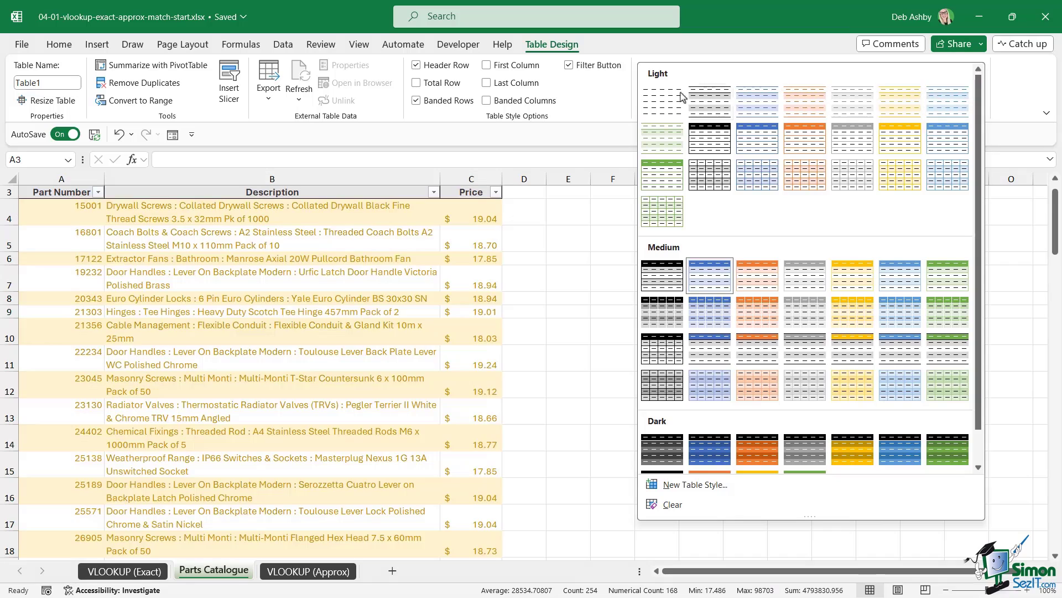
{"action": "left_click", "coordinate": [666, 109]}
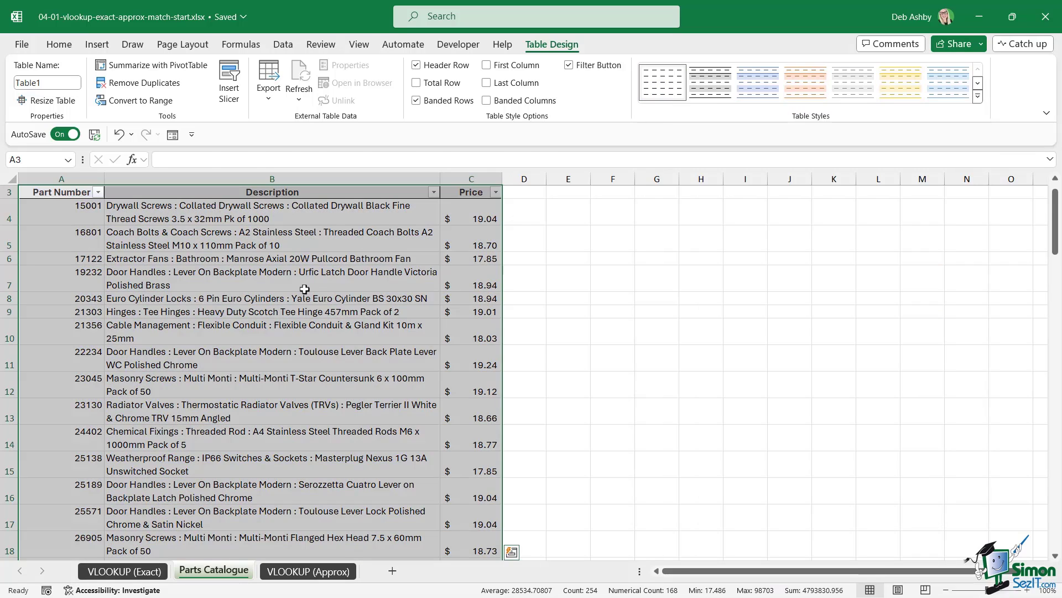
{"action": "left_click", "coordinate": [306, 285]}
{"action": "scroll", "coordinate": [314, 298], "scroll_direction": "up", "scroll_amount": 1}
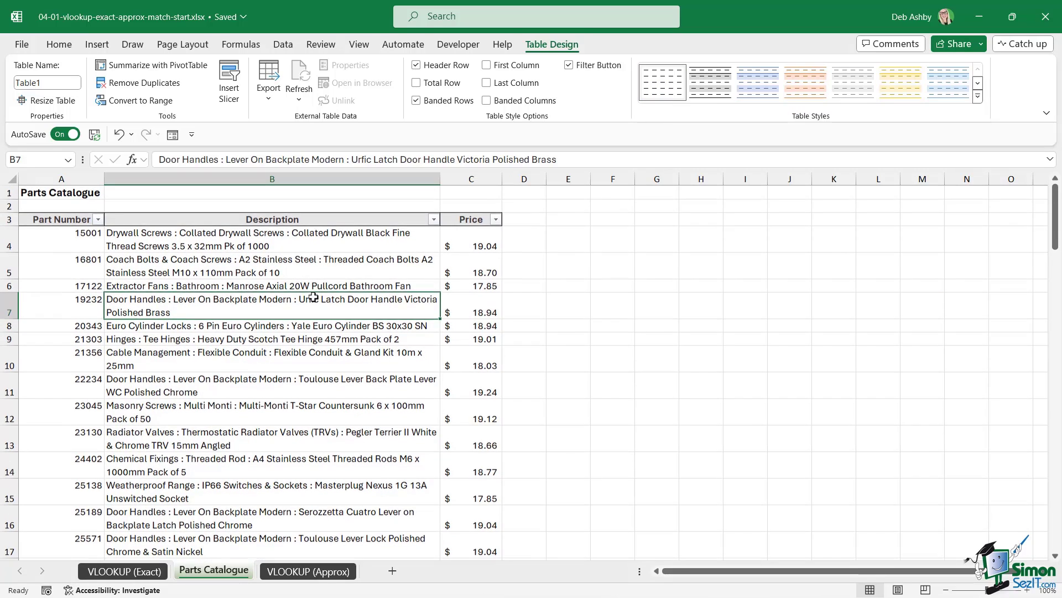
Step: Rename the parts catalogue table as PartsCatalogue
{"action": "left_click", "coordinate": [49, 87]}
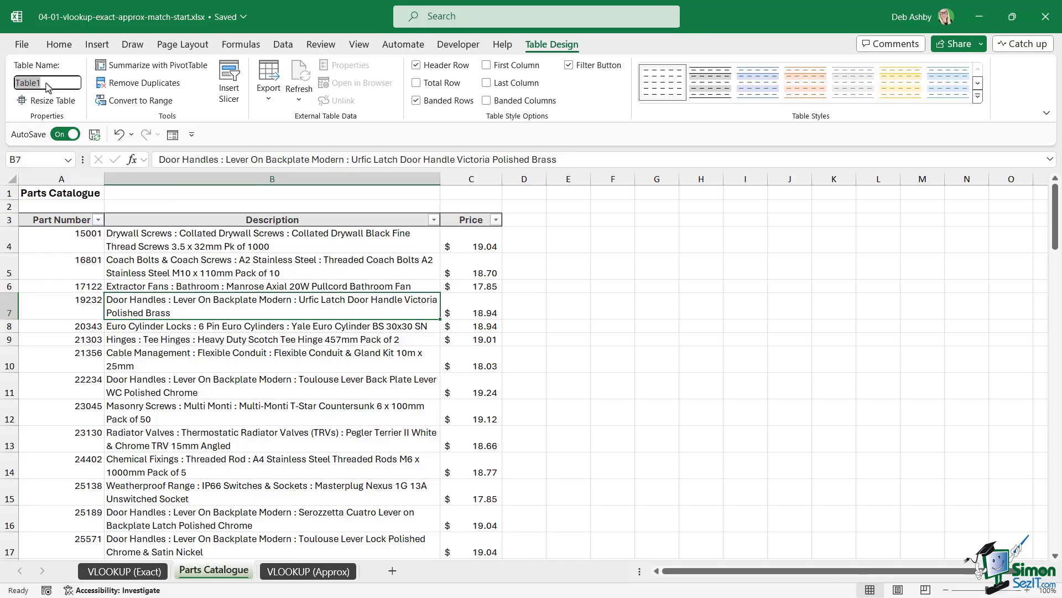
{"action": "type", "text": "Partt"}
{"action": "key", "text": "BackSpace"}
{"action": "type", "text": "sCatalogue"}
{"action": "key", "text": "Return"}
Step: Enter =VLOOKUP(A5,PartsCatalogue,2,FALSE) in cell B5 of the VLOOKUP (Exact) sheet and autofit the Description column
{"action": "left_click", "coordinate": [124, 570]}
{"action": "left_click", "coordinate": [191, 247]}
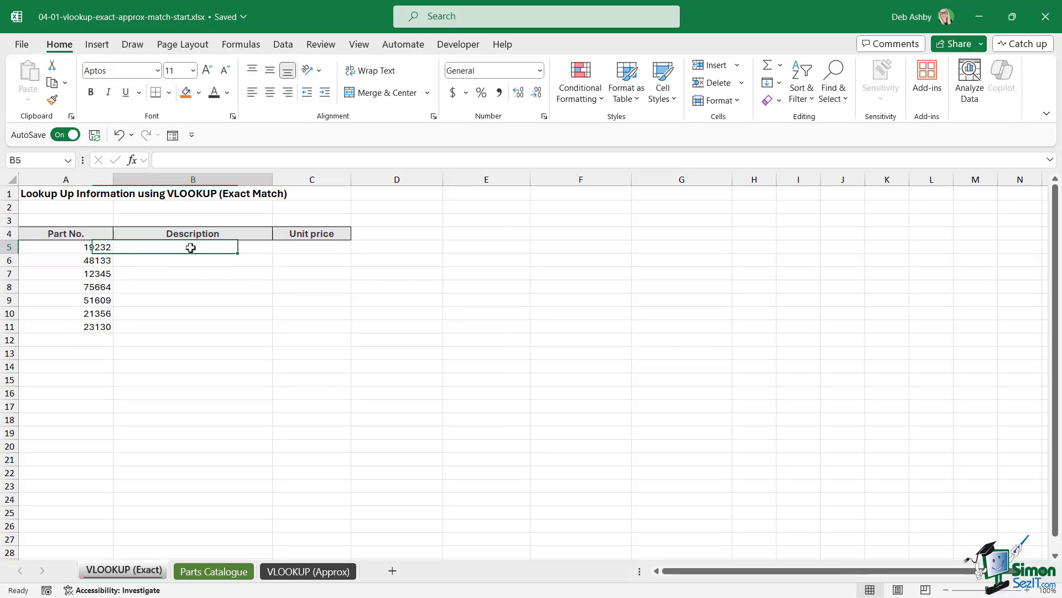
{"action": "type", "text": "=VLOOKU"}
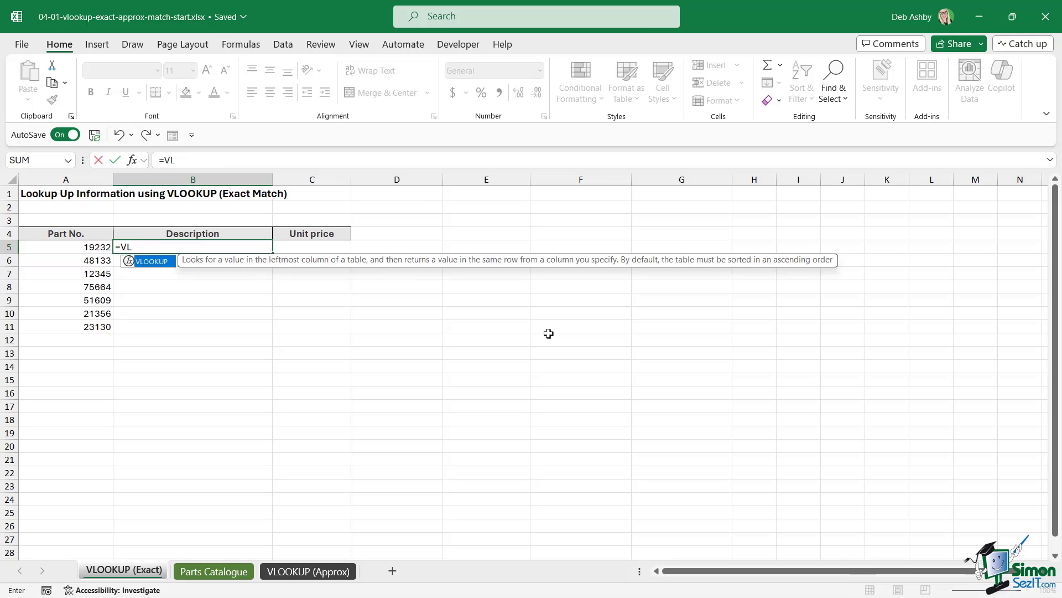
{"action": "type", "text": "P("}
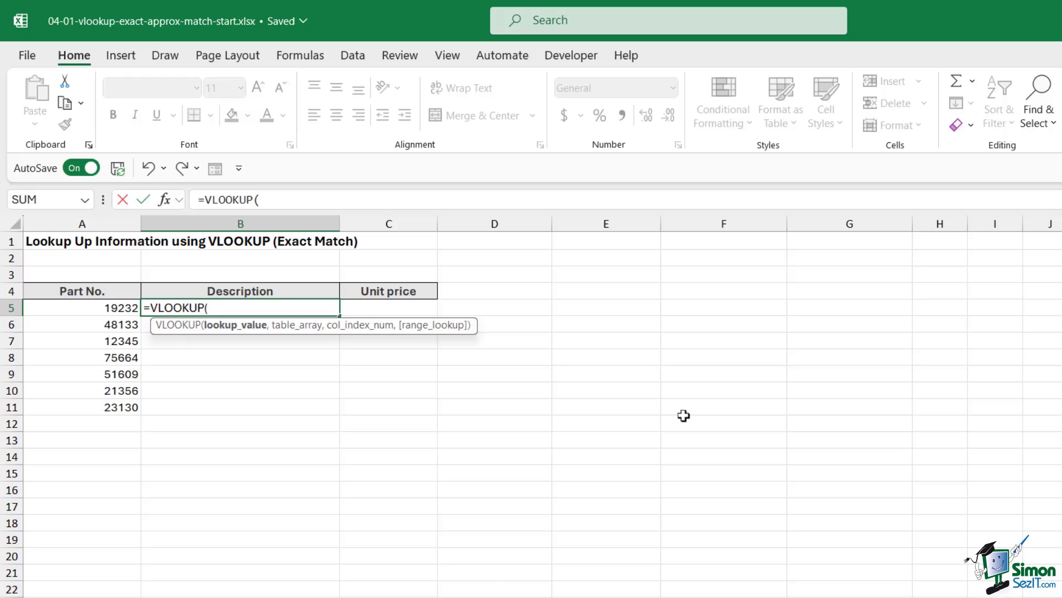
{"action": "left_click", "coordinate": [85, 308]}
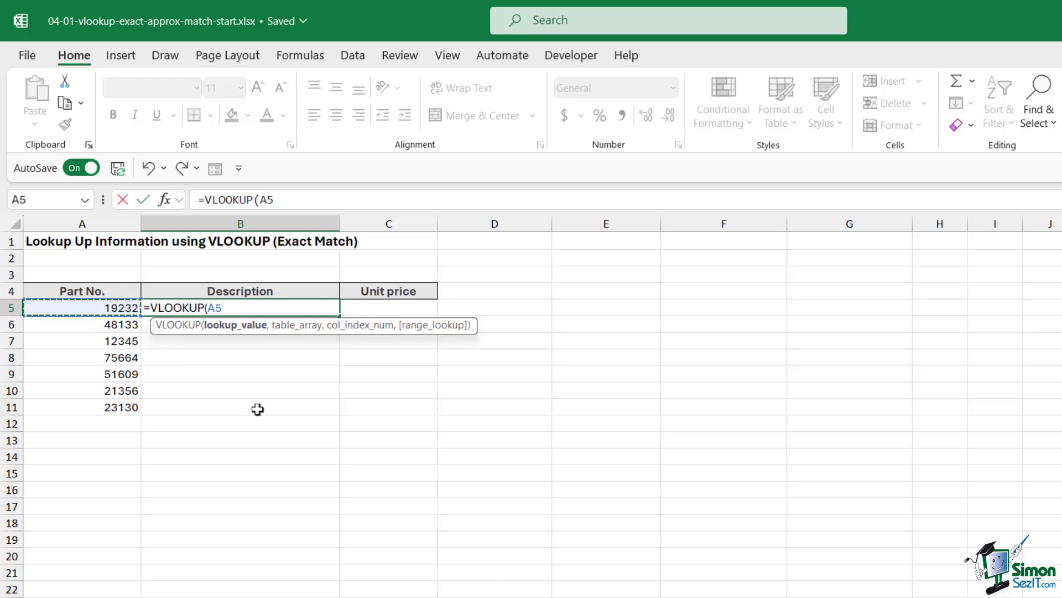
{"action": "type", "text": ","}
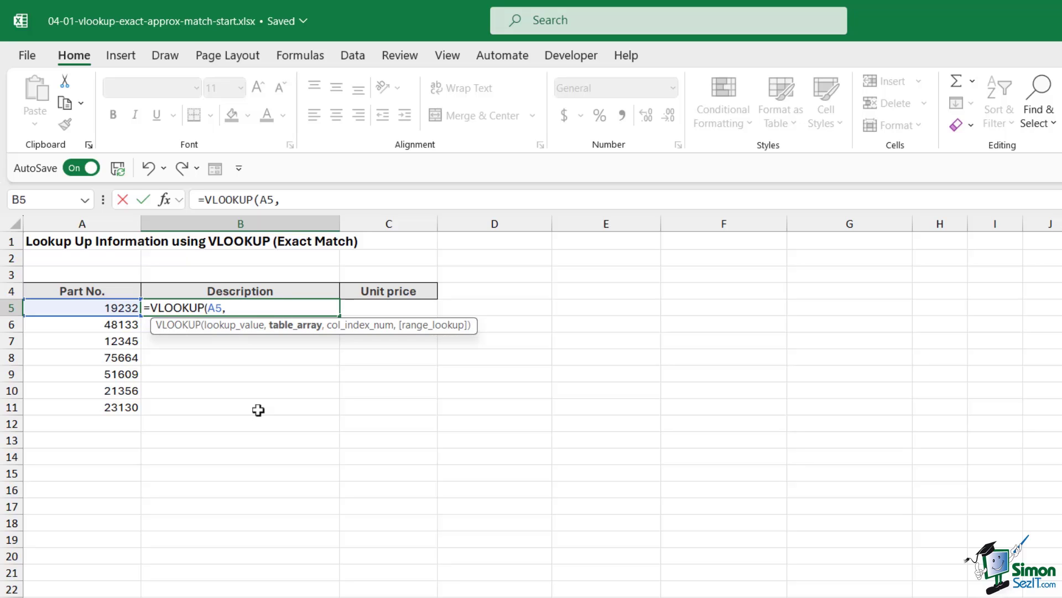
{"action": "type", "text": "Part"}
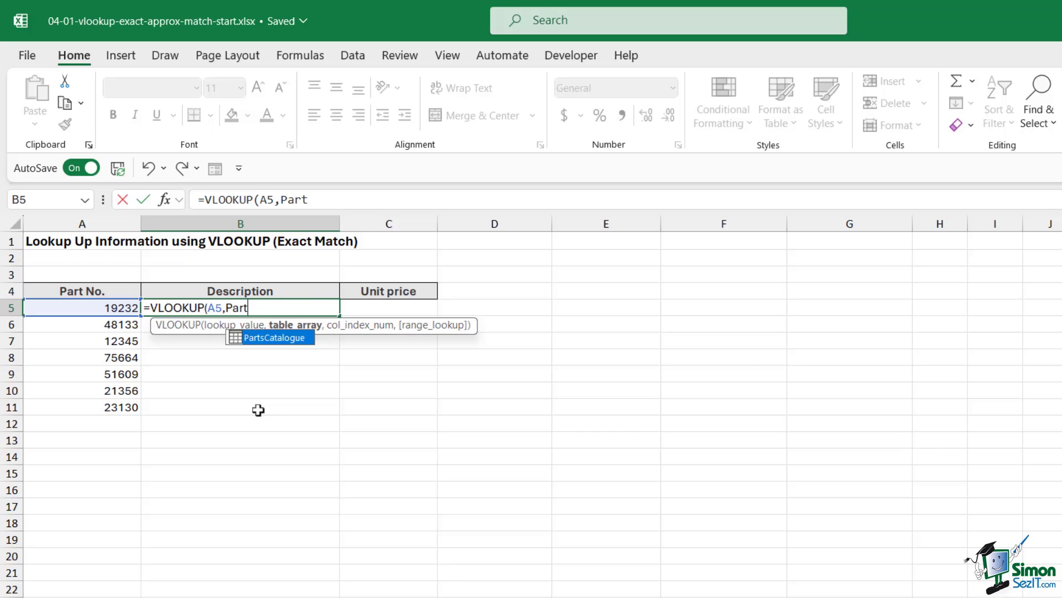
{"action": "key", "text": "Tab"}
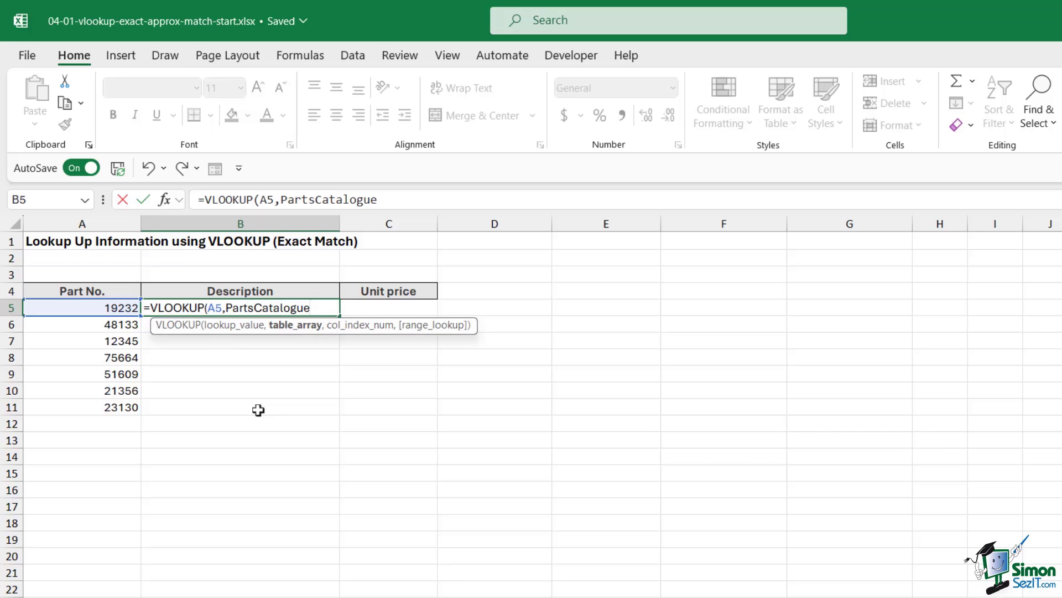
{"action": "type", "text": ","}
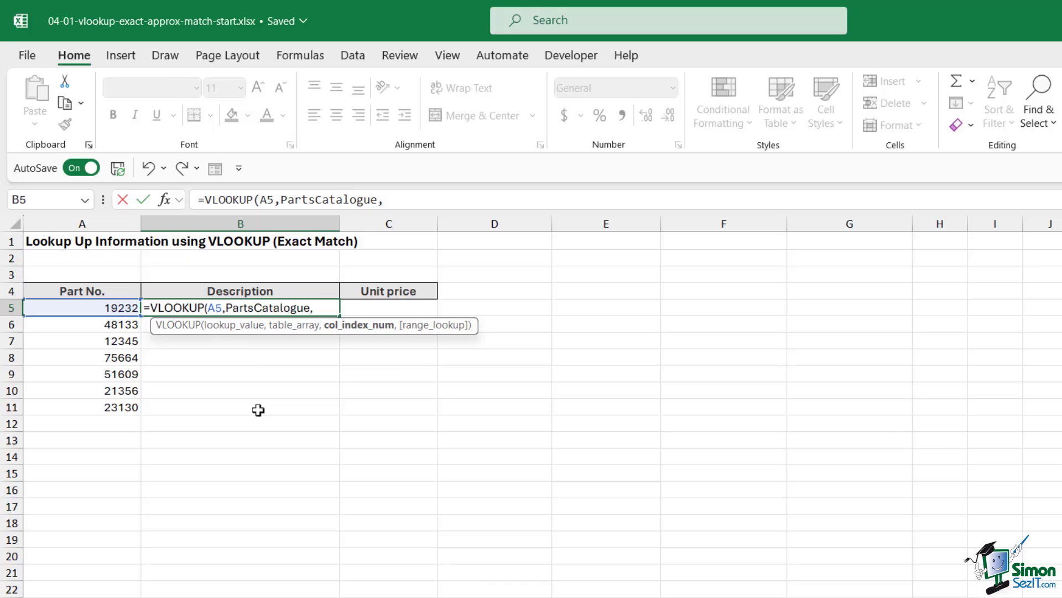
{"action": "type", "text": "2,"}
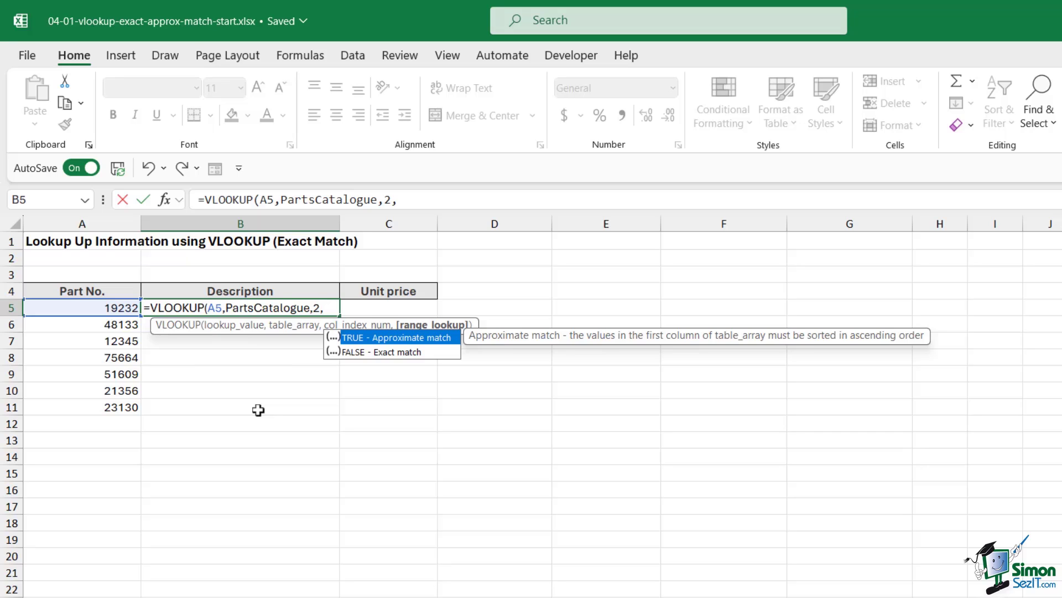
{"action": "key", "text": "Down"}
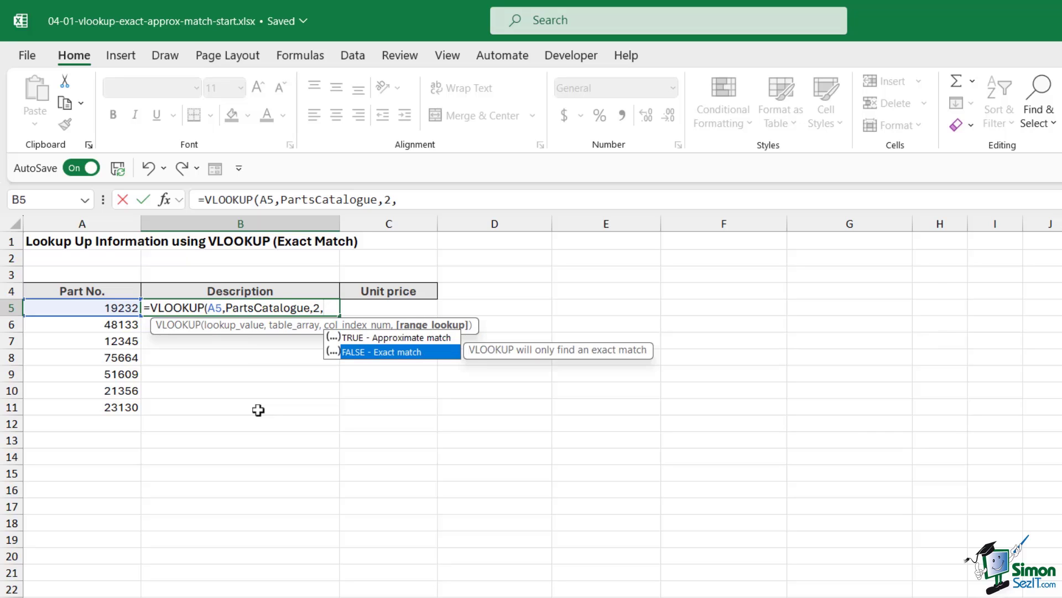
{"action": "key", "text": "Tab"}
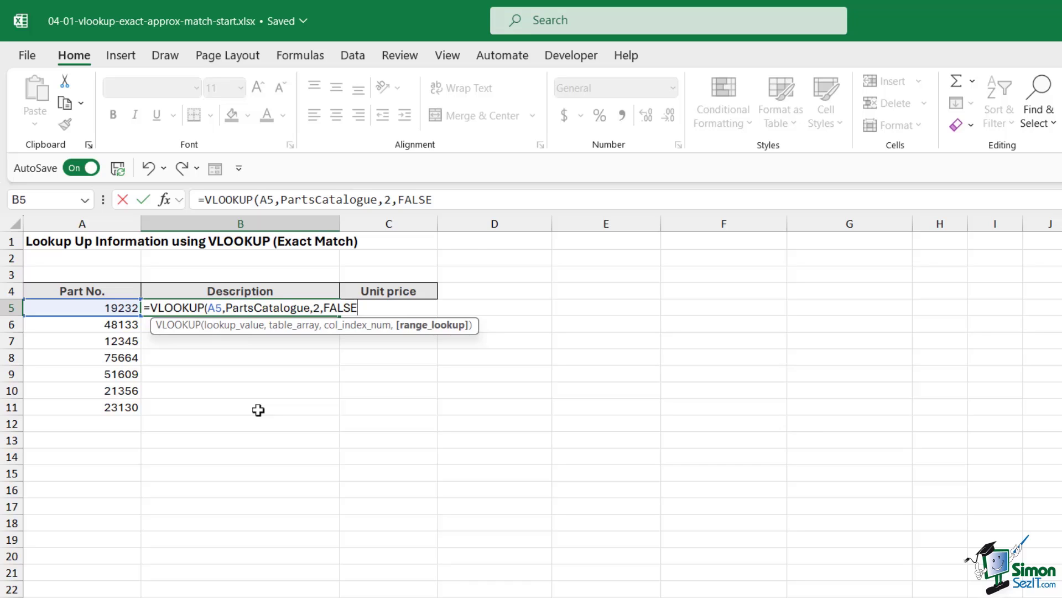
{"action": "type", "text": ")"}
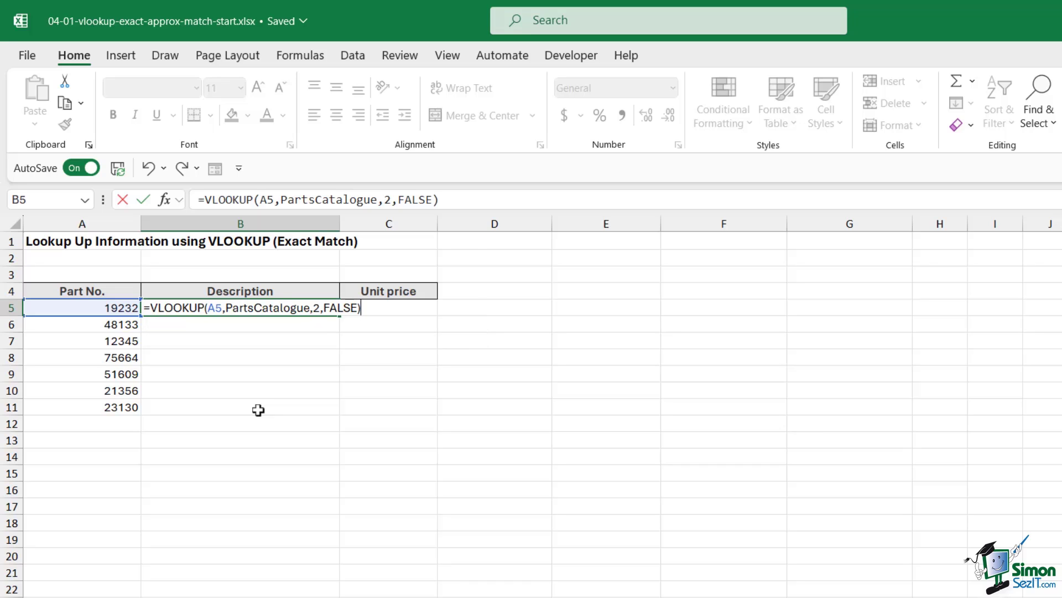
{"action": "key", "text": "Return"}
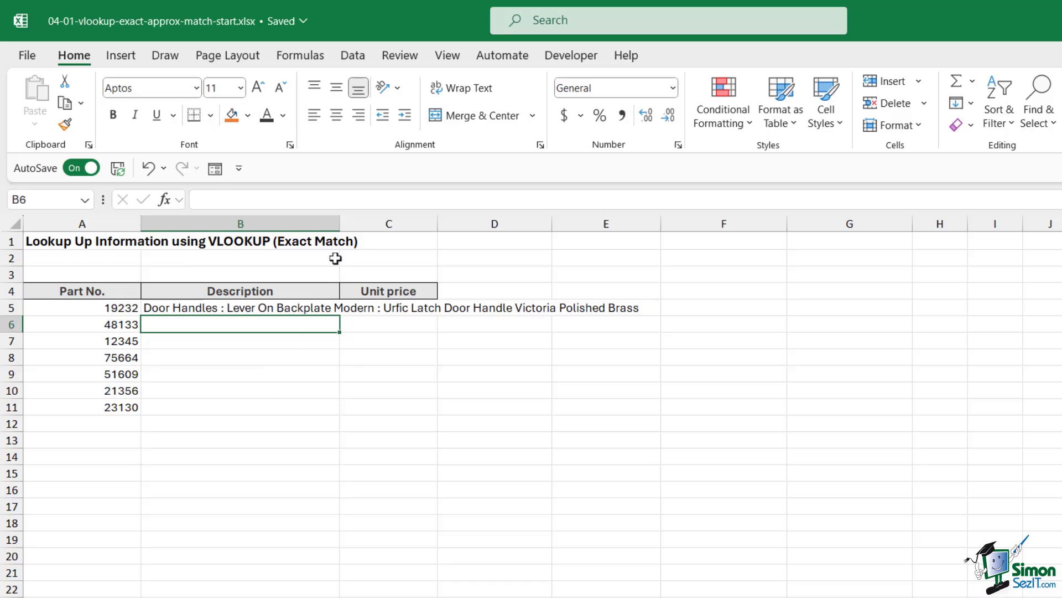
{"action": "double_click", "coordinate": [339, 223]}
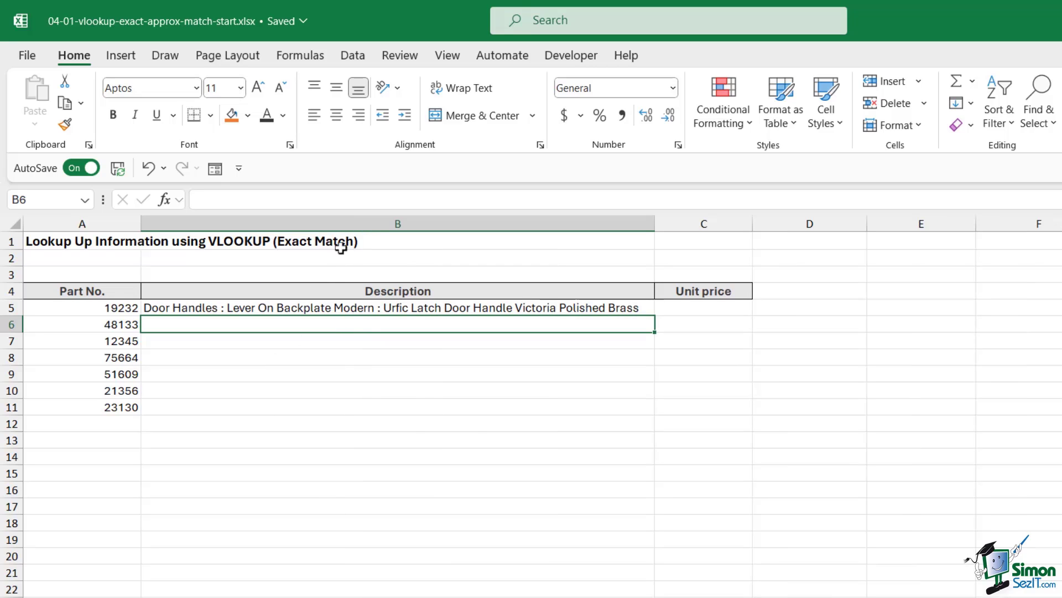
Step: Fill the VLOOKUP formula from B5 down through B11 and widen the Description column to fit its contents
{"action": "left_click", "coordinate": [398, 426]}
{"action": "left_click", "coordinate": [479, 308]}
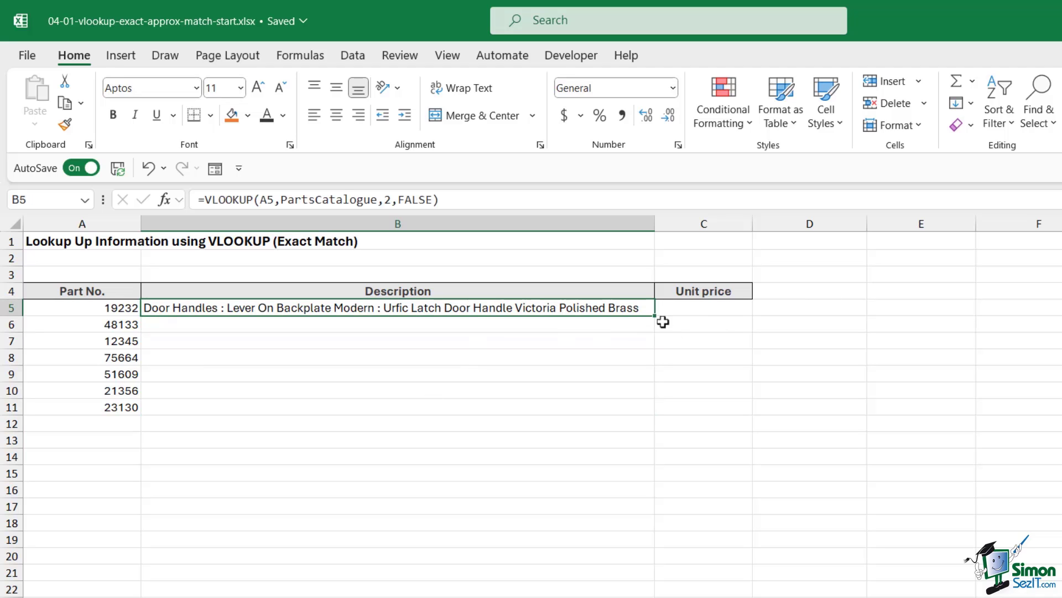
{"action": "left_click_drag", "start_coordinate": [654, 315], "coordinate": [643, 413]}
{"action": "left_click", "coordinate": [445, 342]}
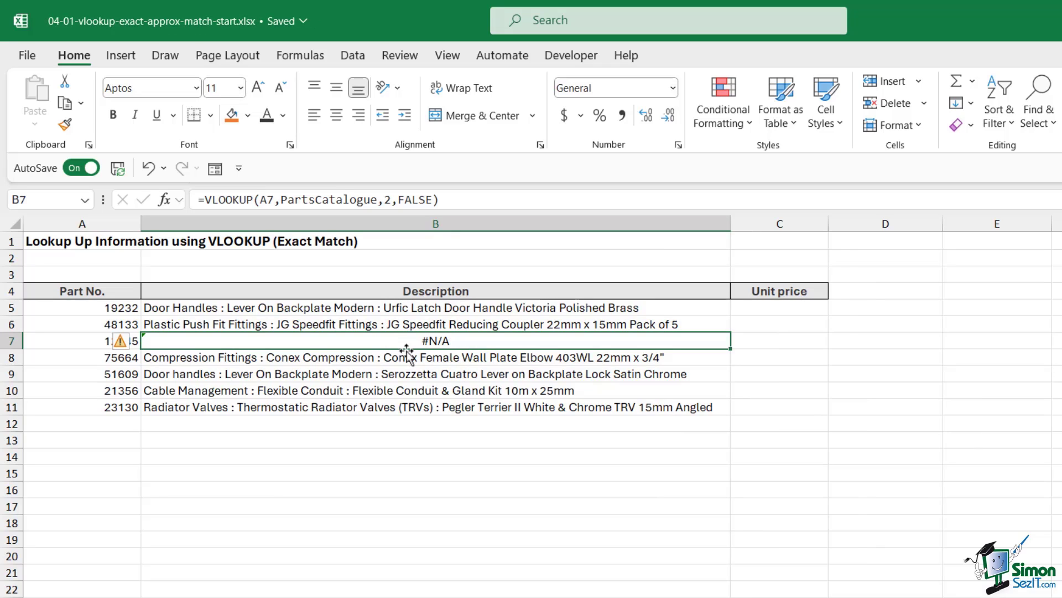
{"action": "left_click", "coordinate": [416, 374]}
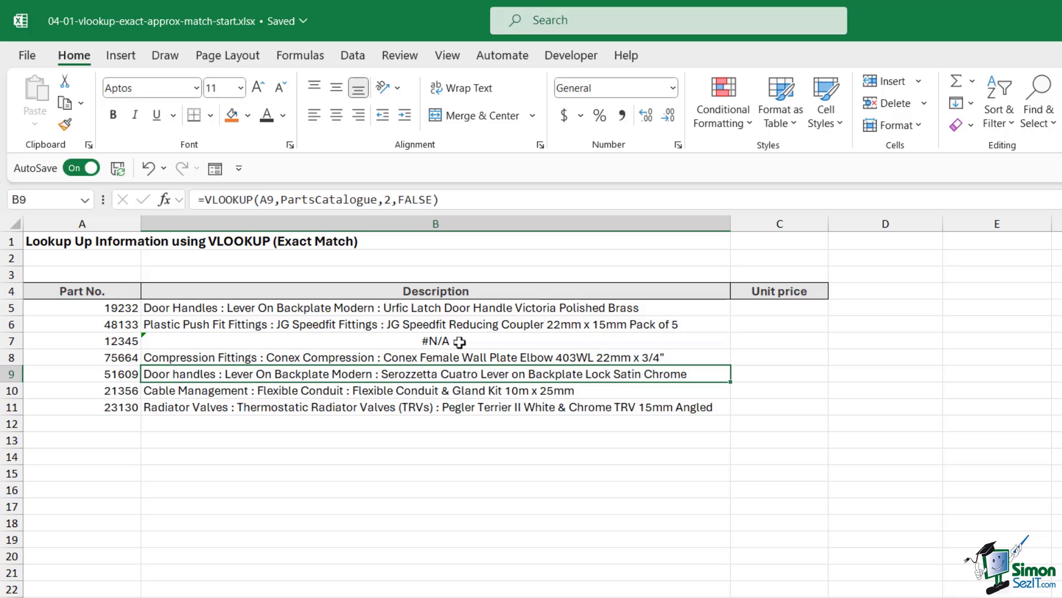
Step: Search the Parts Catalogue sheet for part number 12345 from cell A7 of the lookup sheet
{"action": "left_click", "coordinate": [96, 343]}
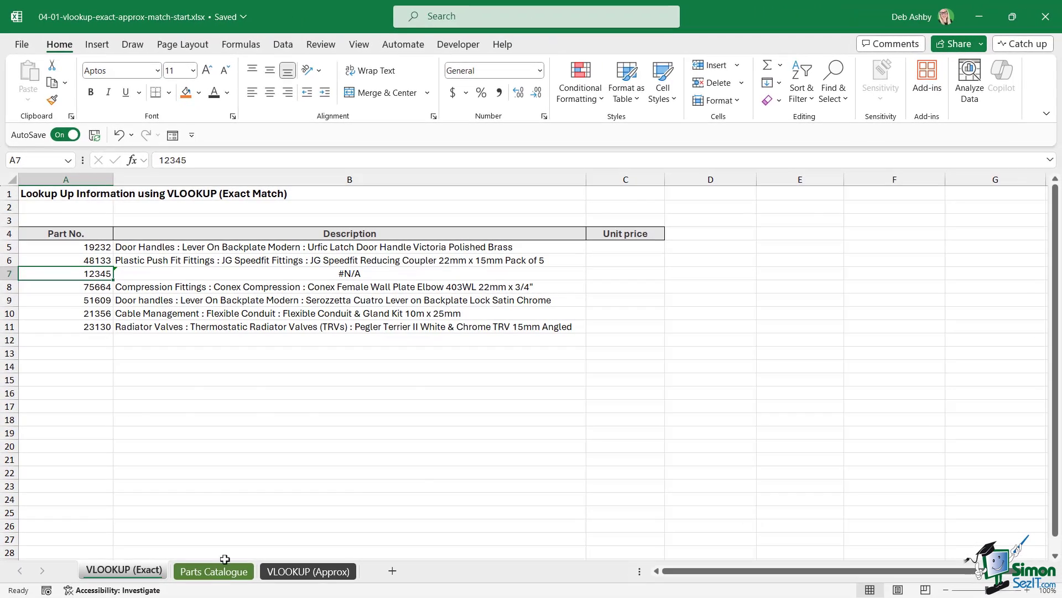
{"action": "left_click", "coordinate": [223, 576]}
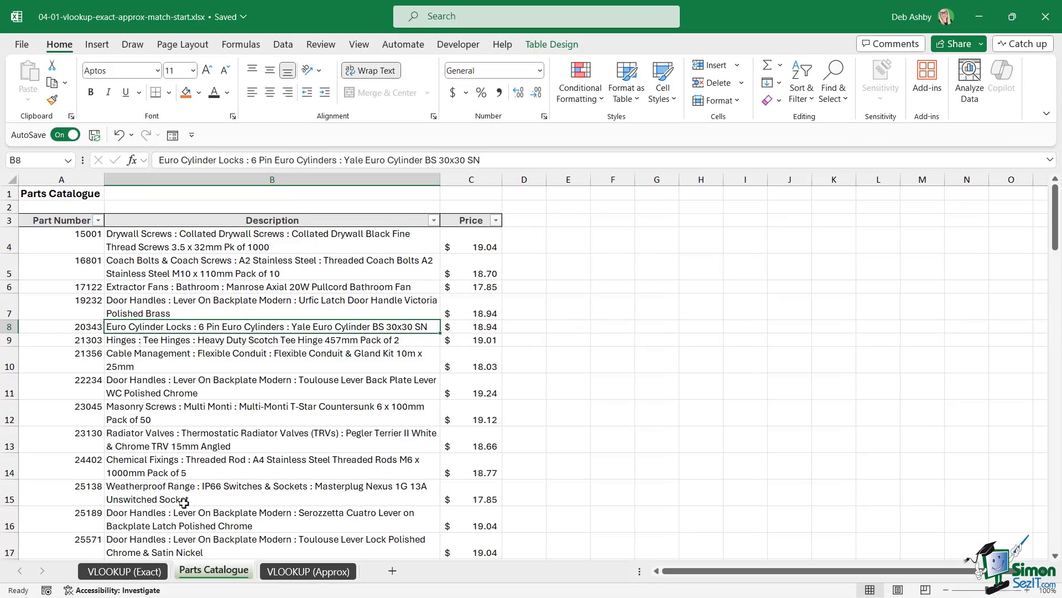
{"action": "left_click", "coordinate": [71, 245]}
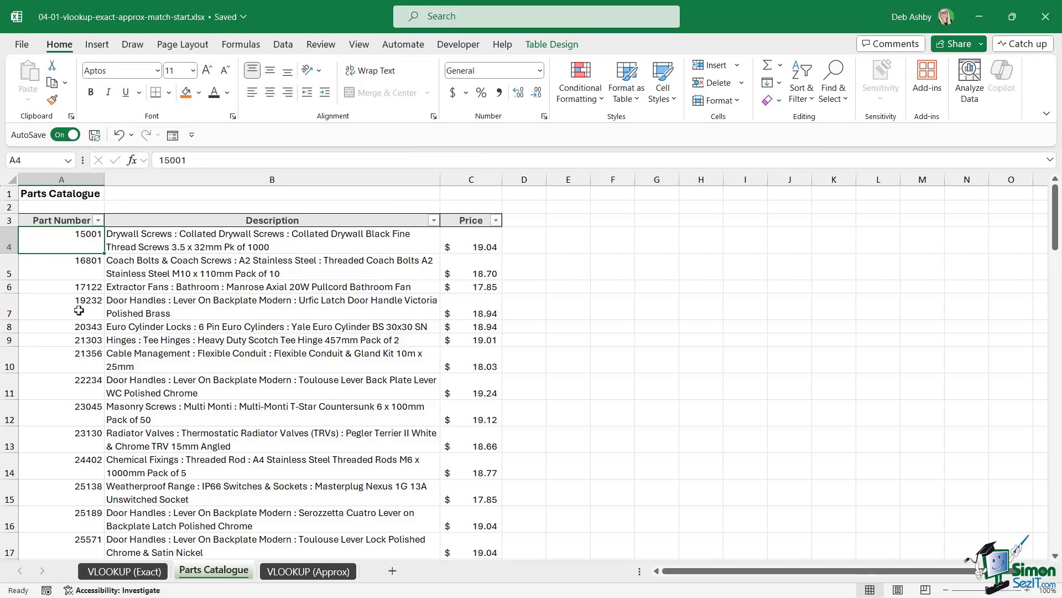
{"action": "key", "text": "ctrl+f"}
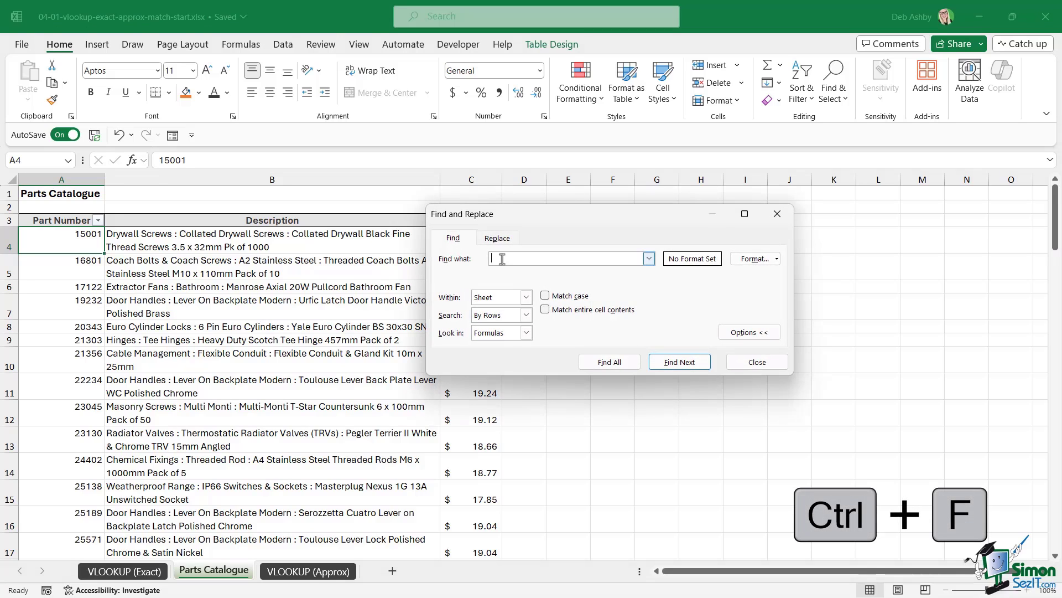
{"action": "type", "text": "12345"}
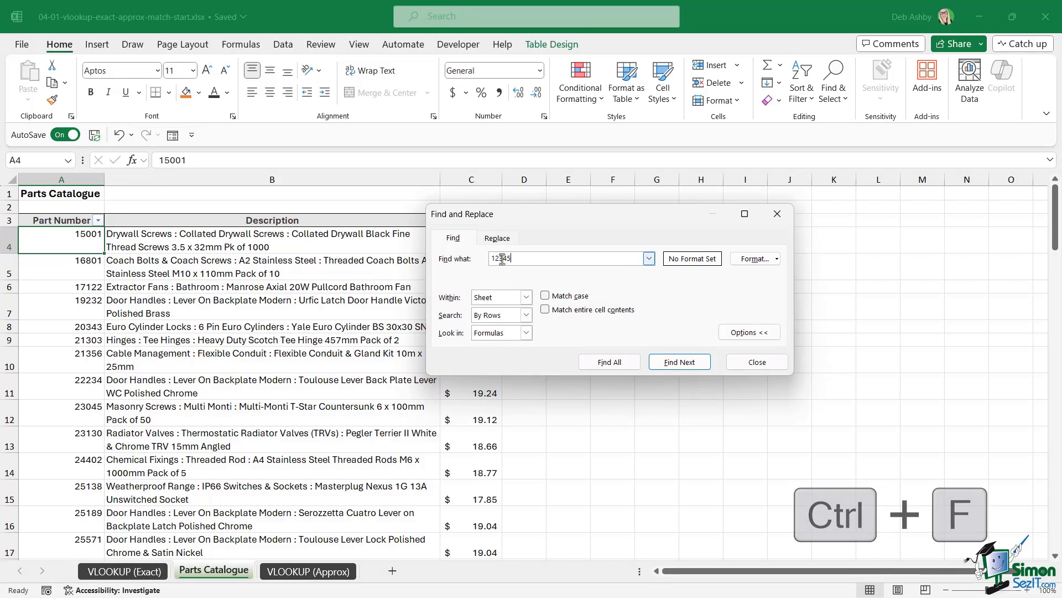
{"action": "left_click", "coordinate": [691, 363]}
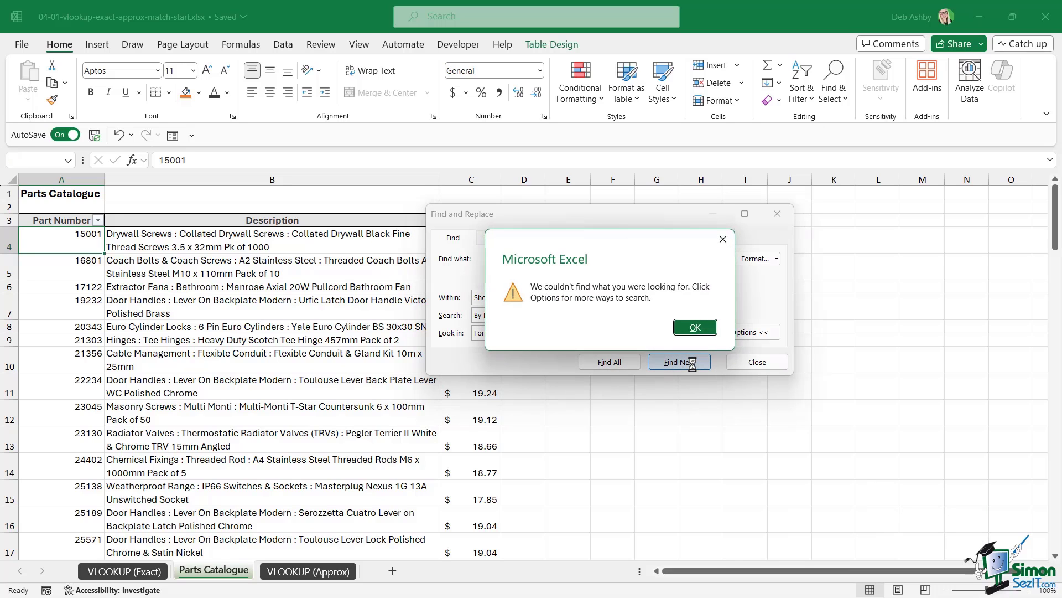
{"action": "left_click", "coordinate": [695, 327]}
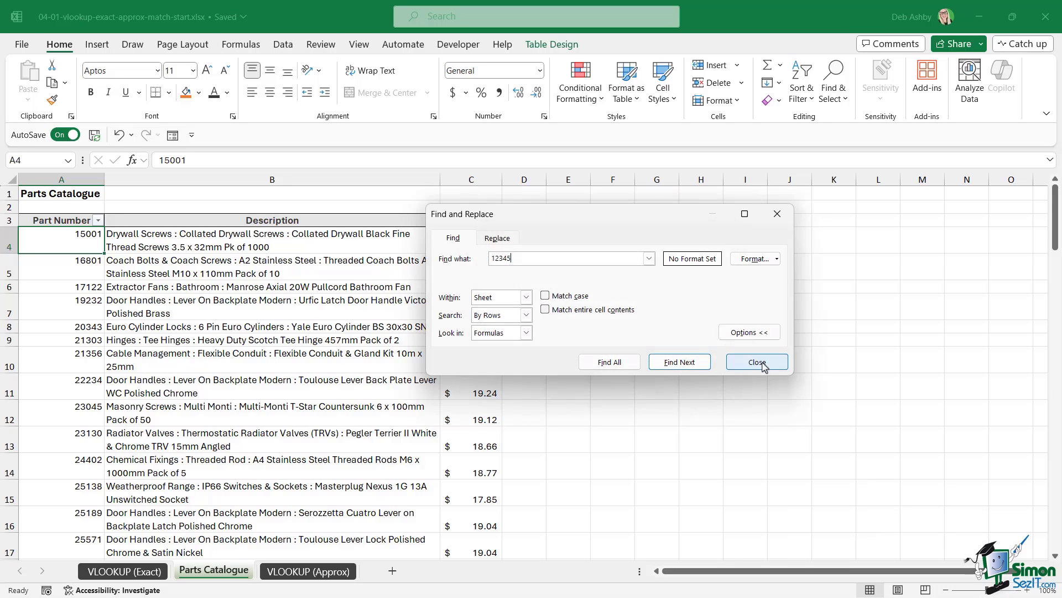
{"action": "left_click", "coordinate": [756, 362]}
Step: Change the B5 formula on the VLOOKUP (Exact) sheet to =IFNA(VLOOKUP(A5,PartsCatalogue,2,FALSE),"Part Not Found")
{"action": "left_click", "coordinate": [124, 571]}
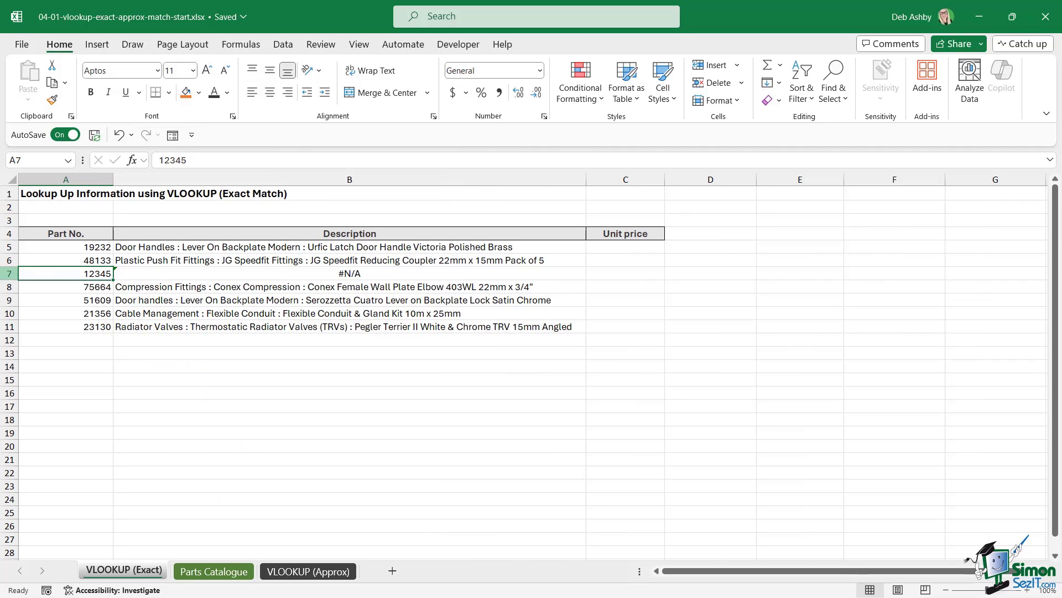
{"action": "left_click", "coordinate": [460, 249]}
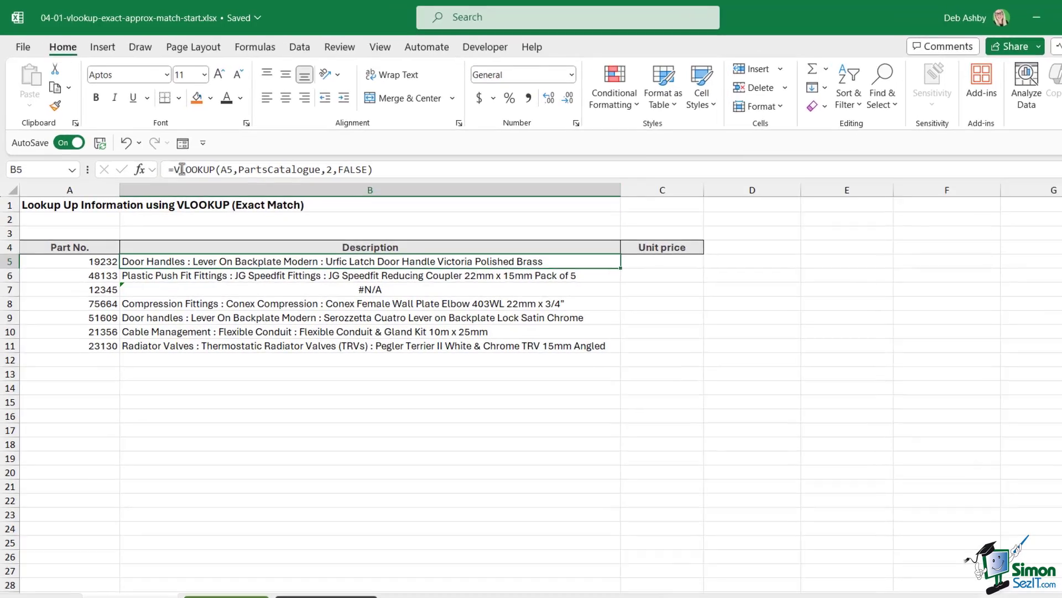
{"action": "left_click", "coordinate": [182, 169]}
{"action": "type", "text": "I"}
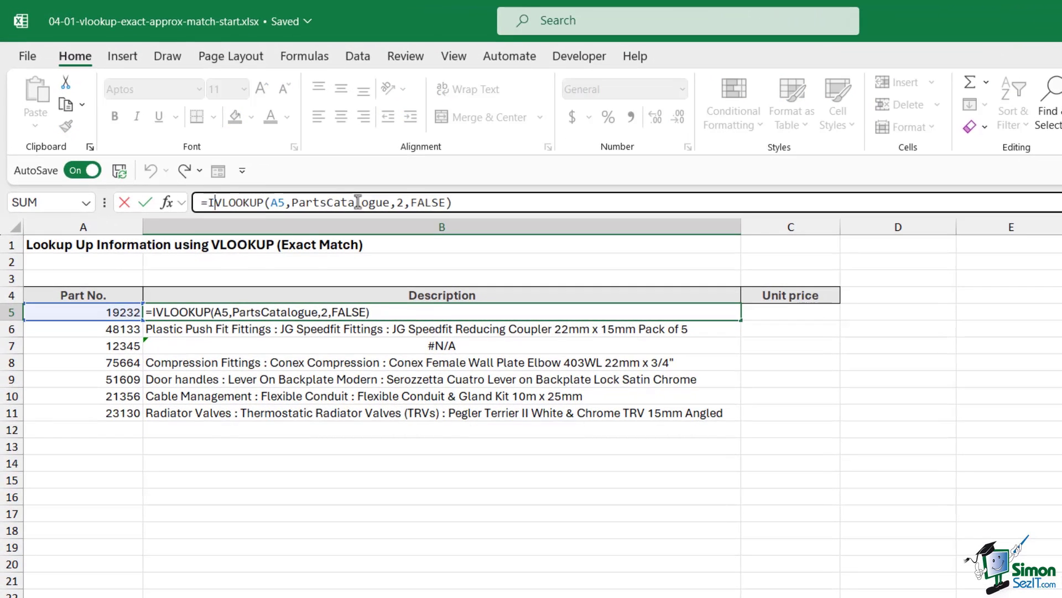
{"action": "type", "text": "FNA("}
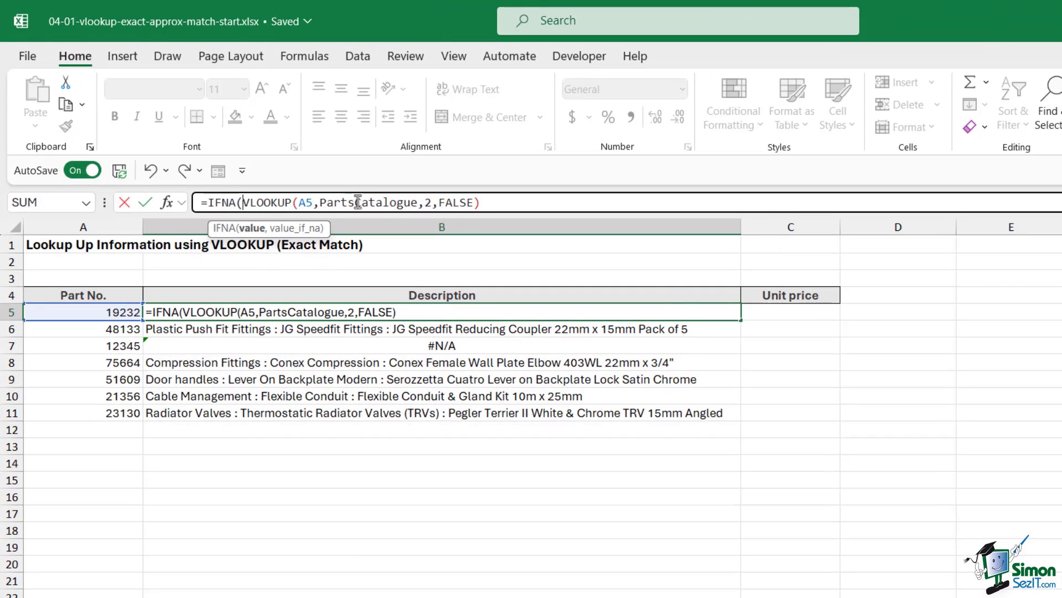
{"action": "left_click", "coordinate": [479, 202]}
{"action": "type", "text": "),\""}
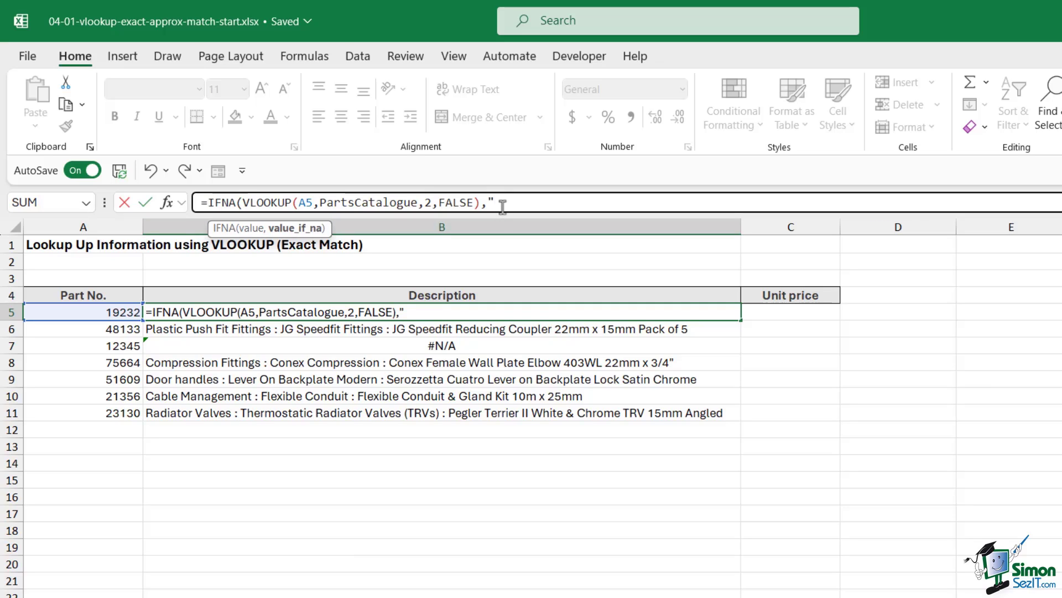
{"action": "type", "text": "N"}
{"action": "key", "text": "BackSpace"}
{"action": "type", "text": "Pa"}
{"action": "key", "text": "BackSpace"}
{"action": "type", "text": "art Not "}
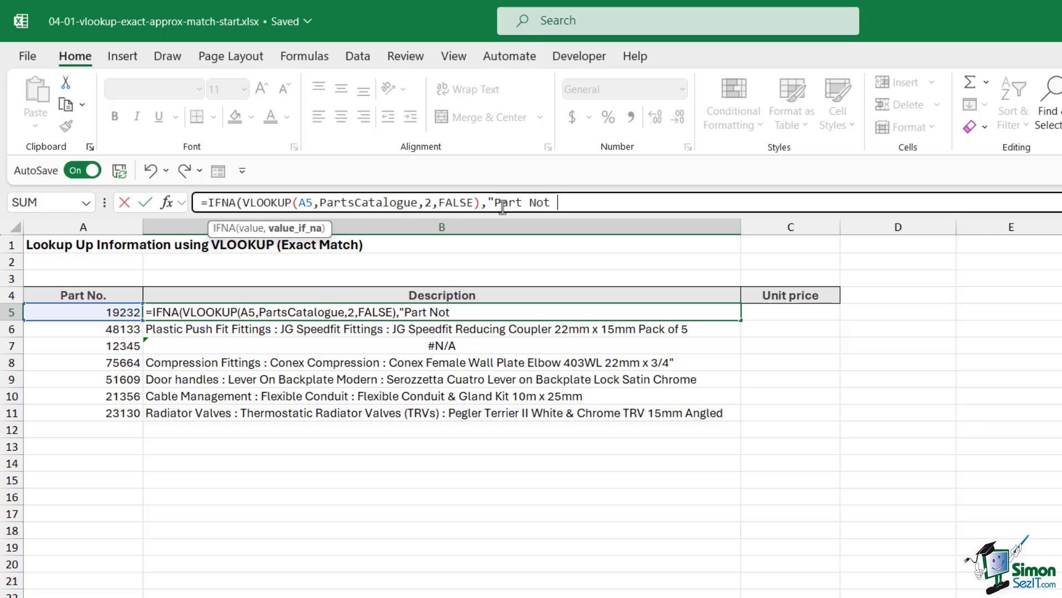
{"action": "type", "text": "Found\")"}
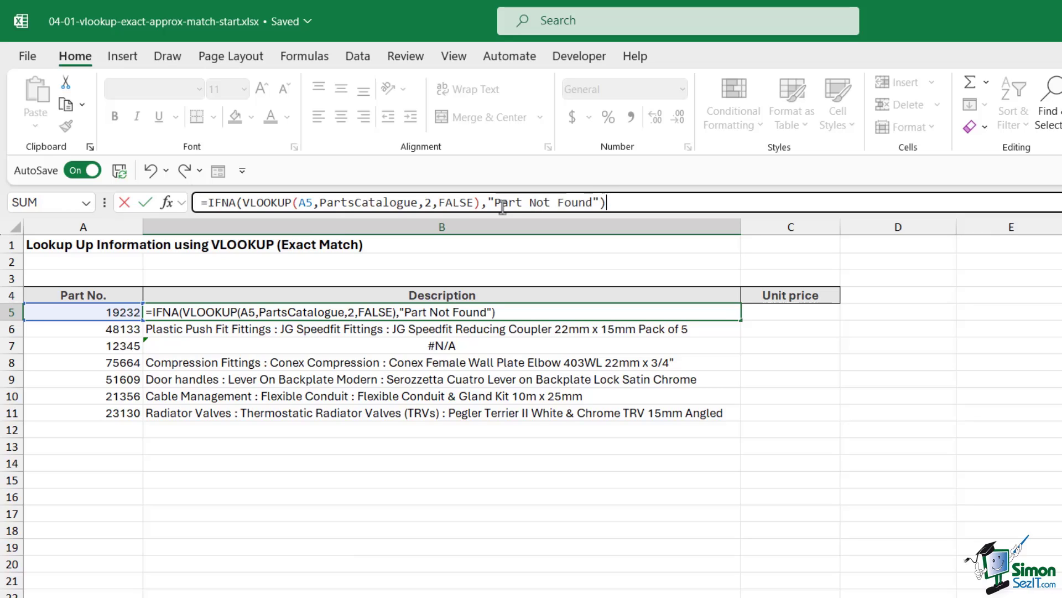
{"action": "key", "text": "Return"}
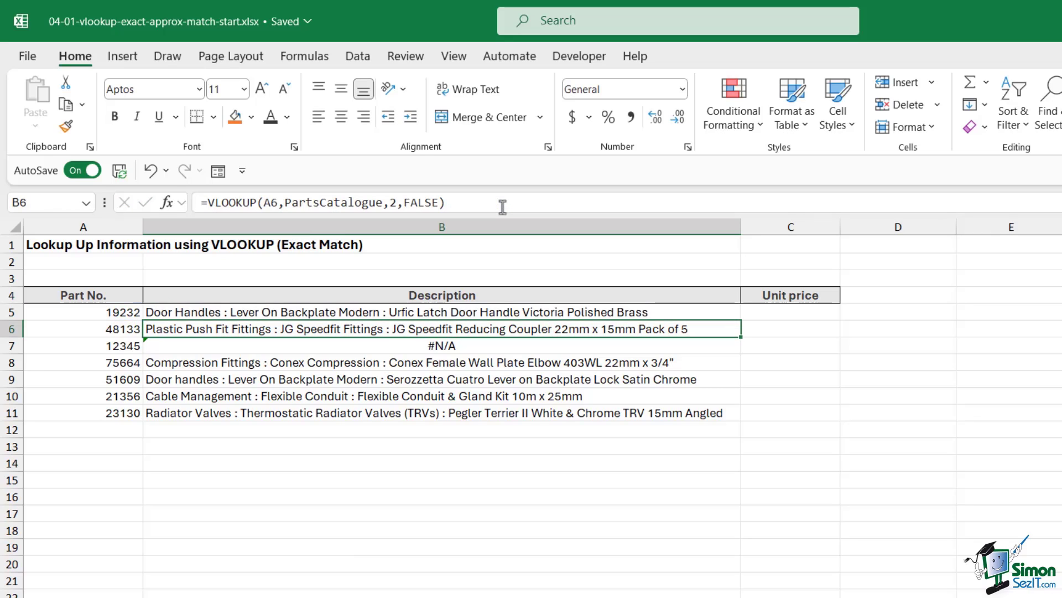
Step: Fill the IFNA formula from B5 down through B11 in the Description column
{"action": "left_click", "coordinate": [681, 315]}
{"action": "double_click", "coordinate": [740, 320]}
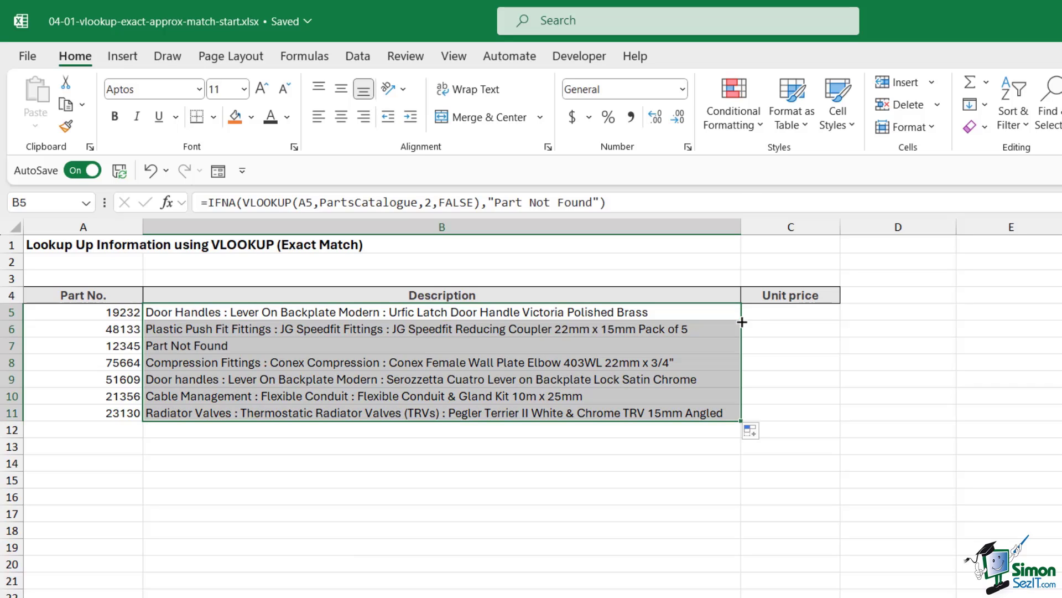
{"action": "left_click", "coordinate": [216, 347]}
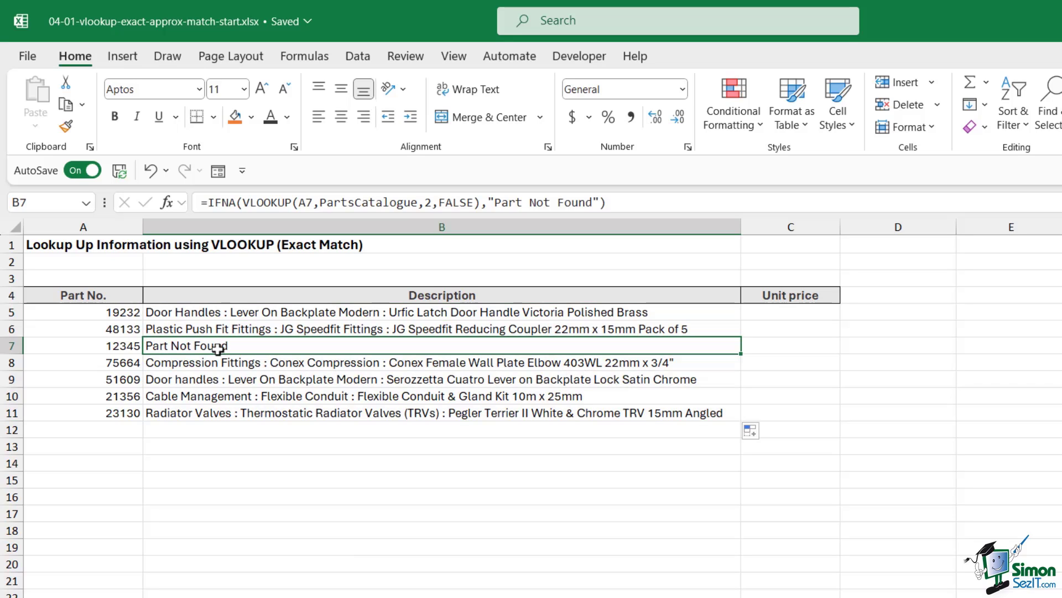
Step: Select unit price cell C5, and check the Price column's position in the Parts Catalogue table
{"action": "left_click", "coordinate": [778, 312]}
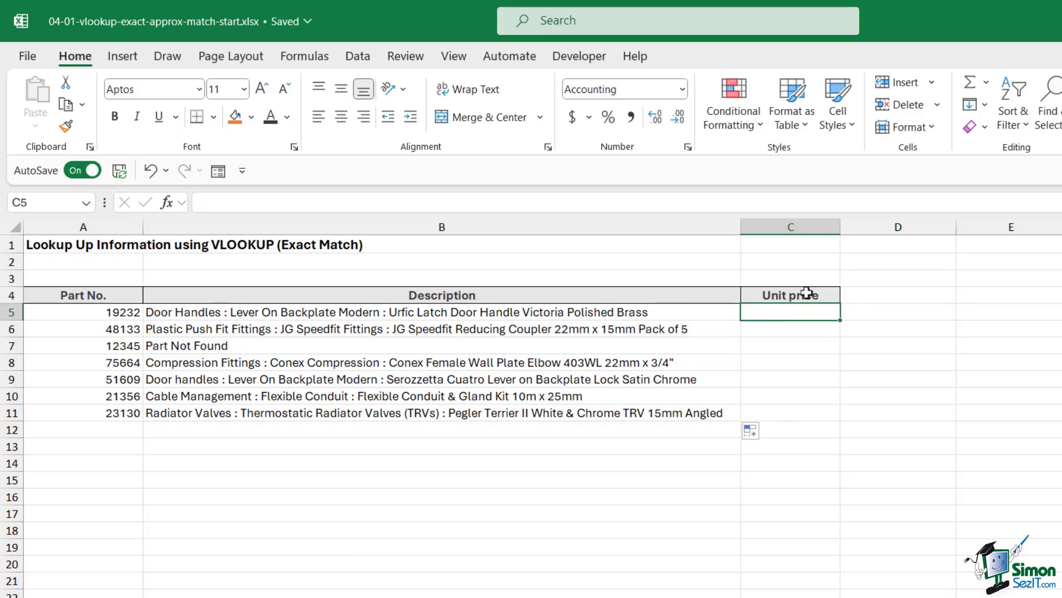
{"action": "key", "text": "ctrl+Page_Down"}
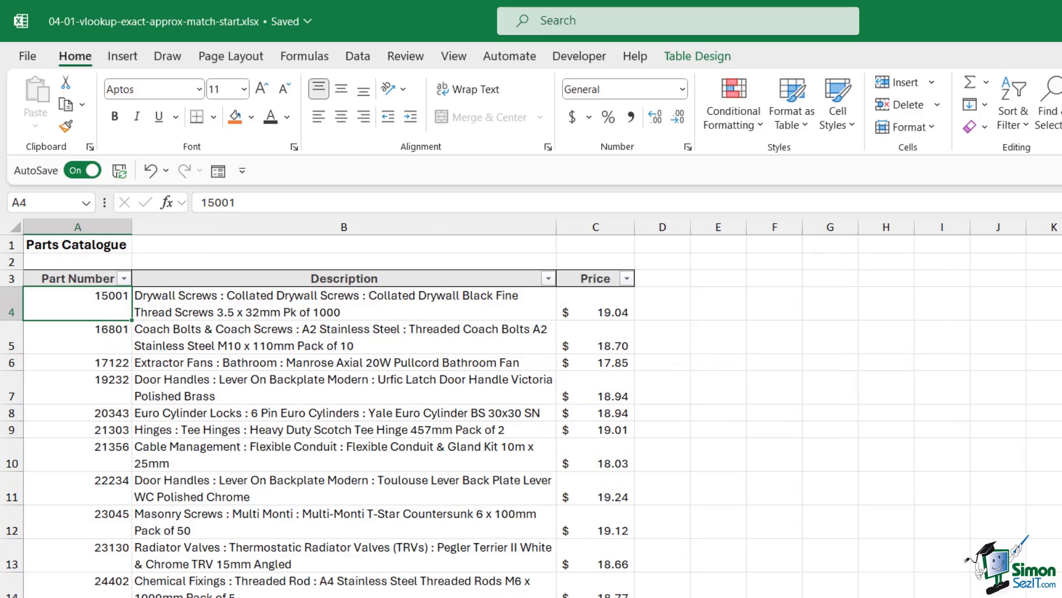
{"action": "left_click", "coordinate": [395, 367]}
{"action": "left_click", "coordinate": [609, 227]}
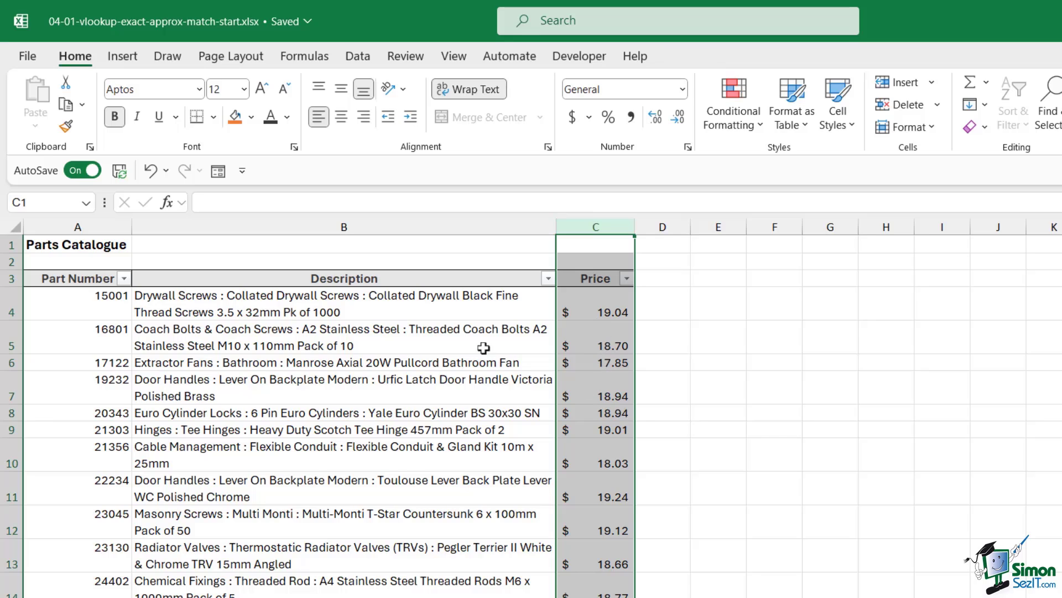
{"action": "left_click", "coordinate": [52, 308]}
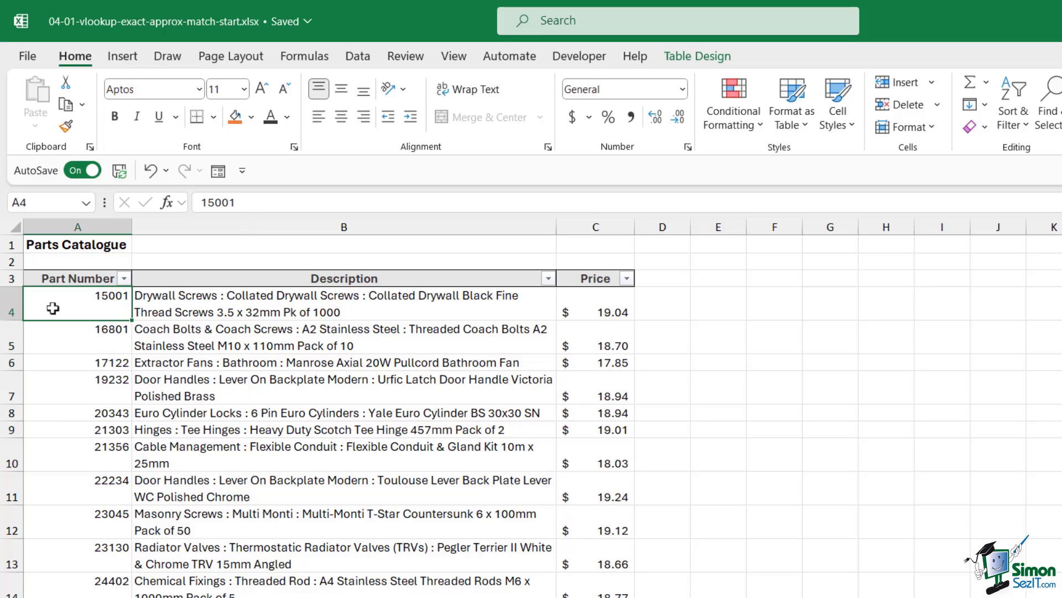
{"action": "left_click", "coordinate": [369, 302]}
{"action": "left_click", "coordinate": [604, 308]}
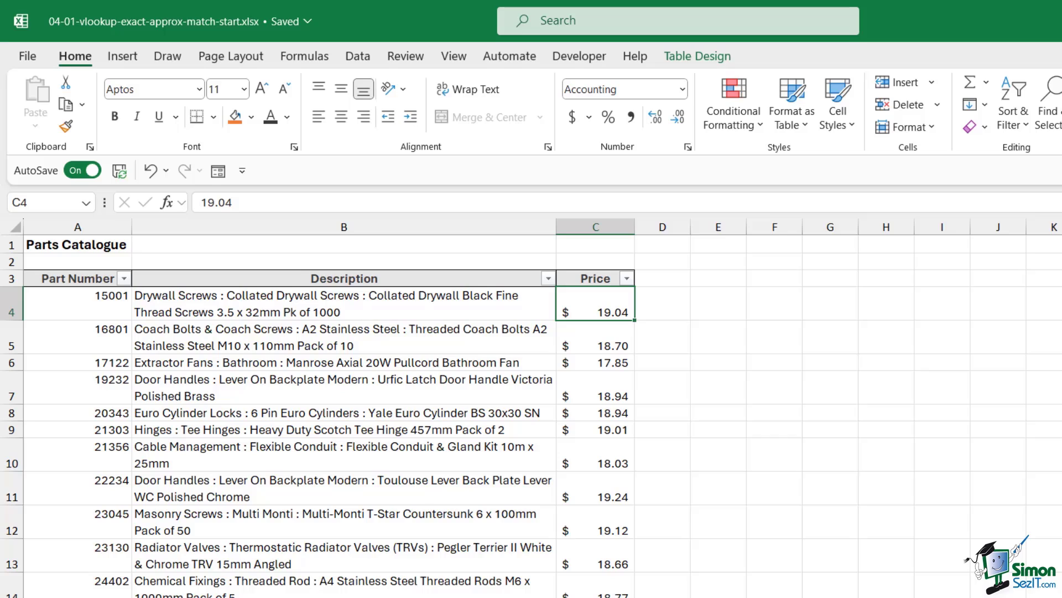
Step: Enter =VLOOKUP(A5,PartsCatalogue,3,0) in cell C5 of the VLOOKUP (Exact) sheet, keeping the cell selected
{"action": "left_click", "coordinate": [443, 597]}
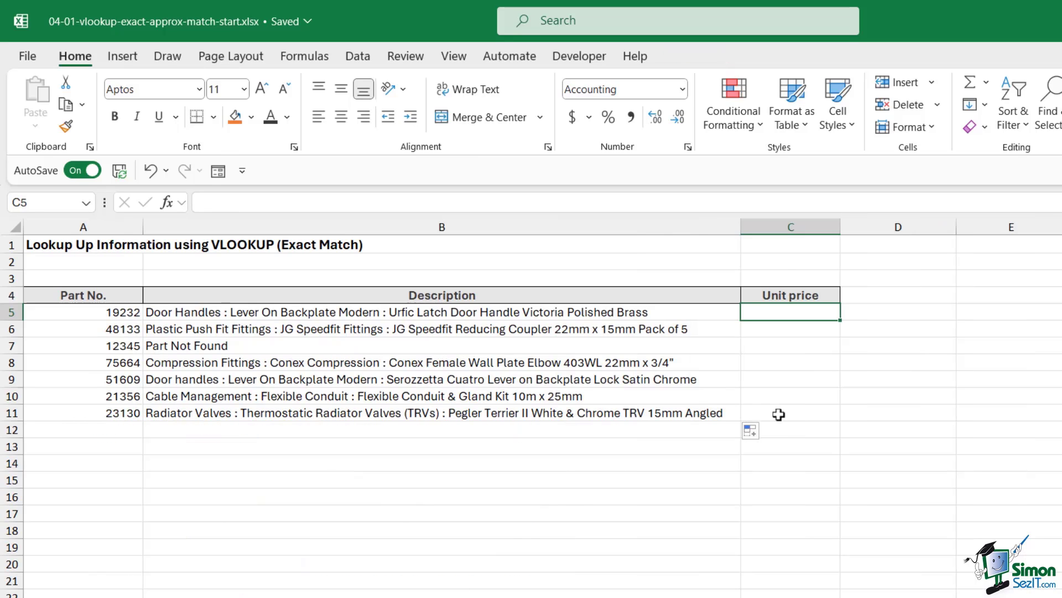
{"action": "type", "text": "=VLOOKUP"}
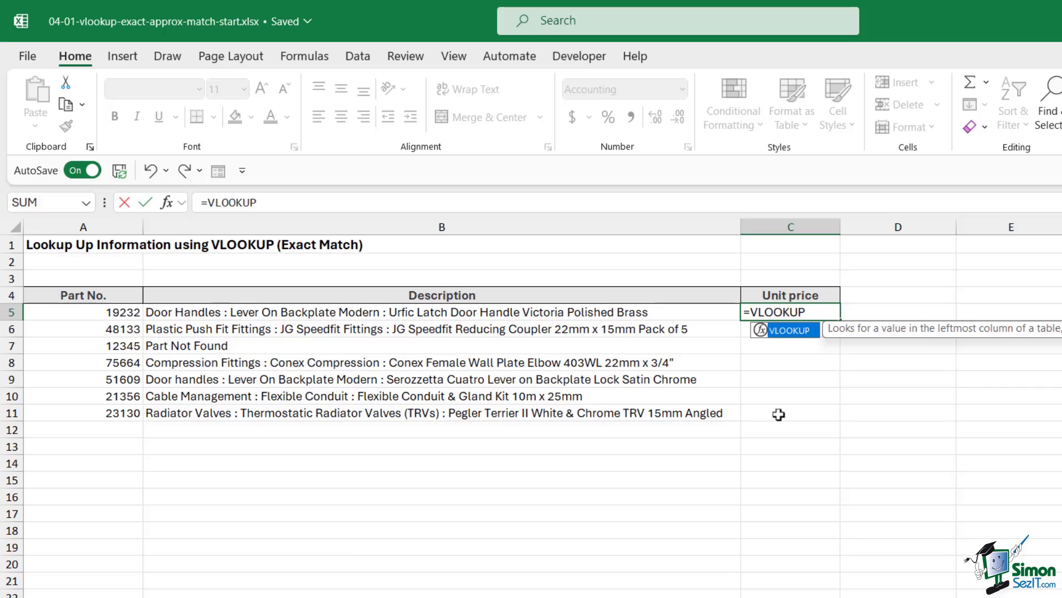
{"action": "type", "text": "("}
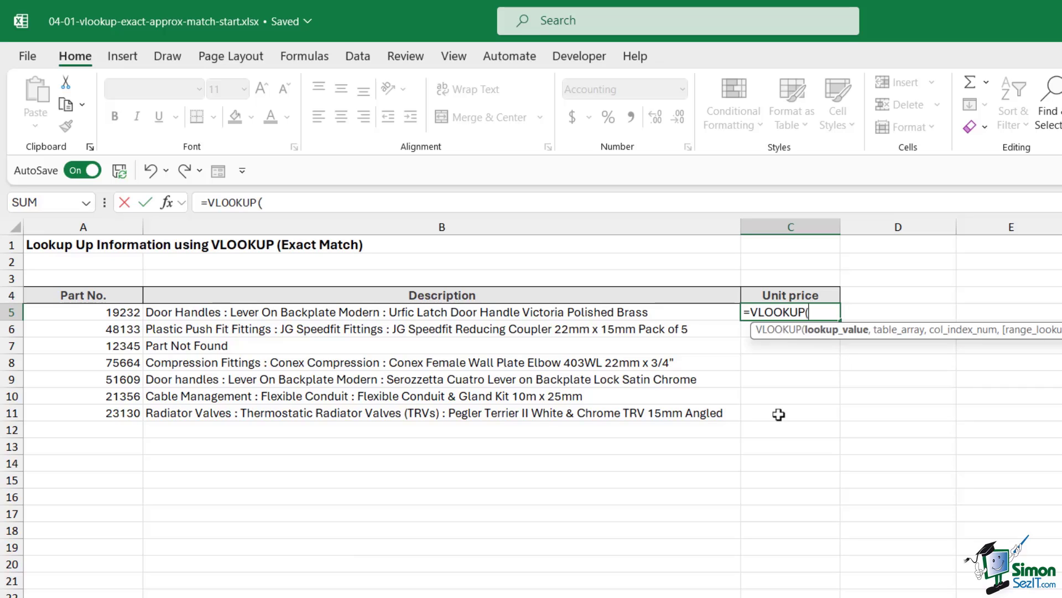
{"action": "left_click", "coordinate": [117, 316]}
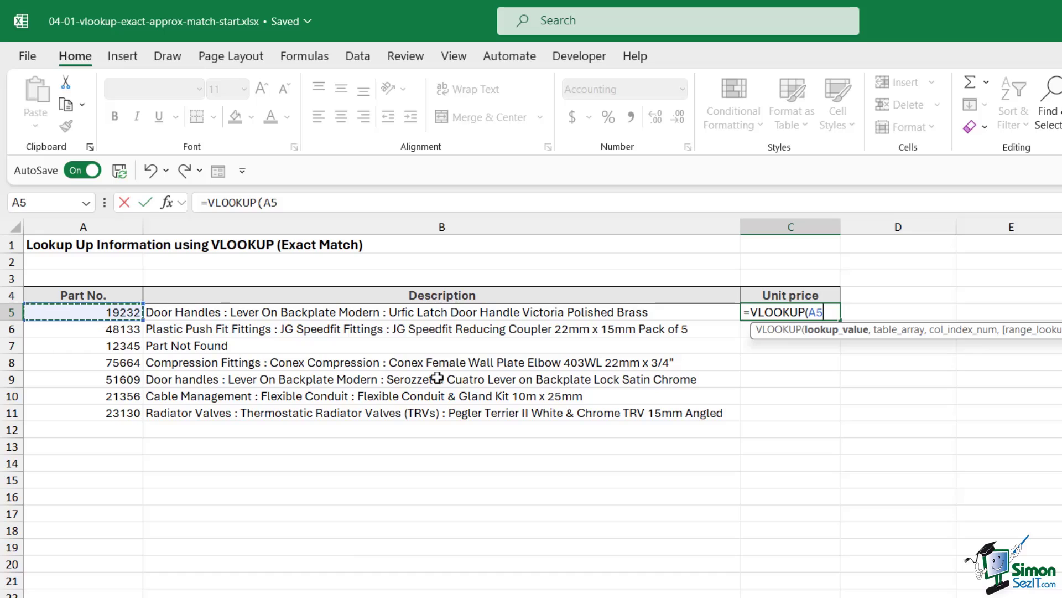
{"action": "type", "text": ",Part"}
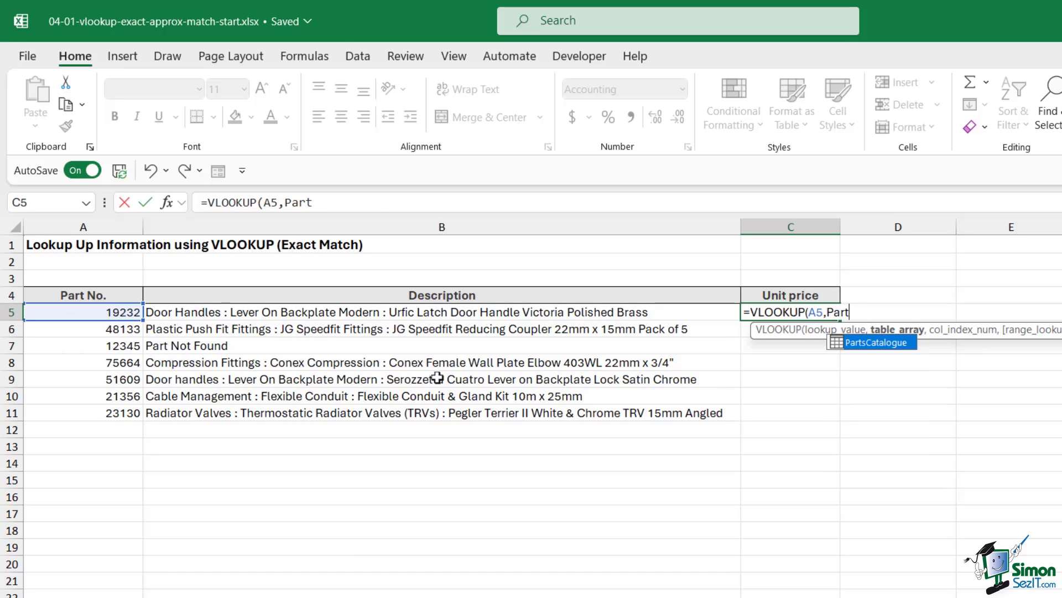
{"action": "key", "text": "Tab"}
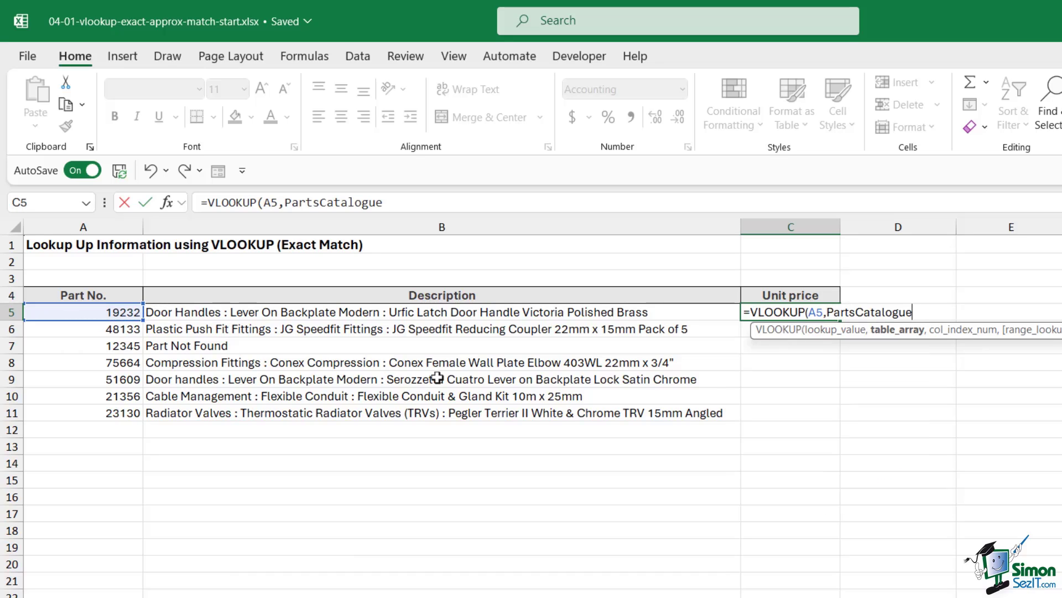
{"action": "type", "text": ","}
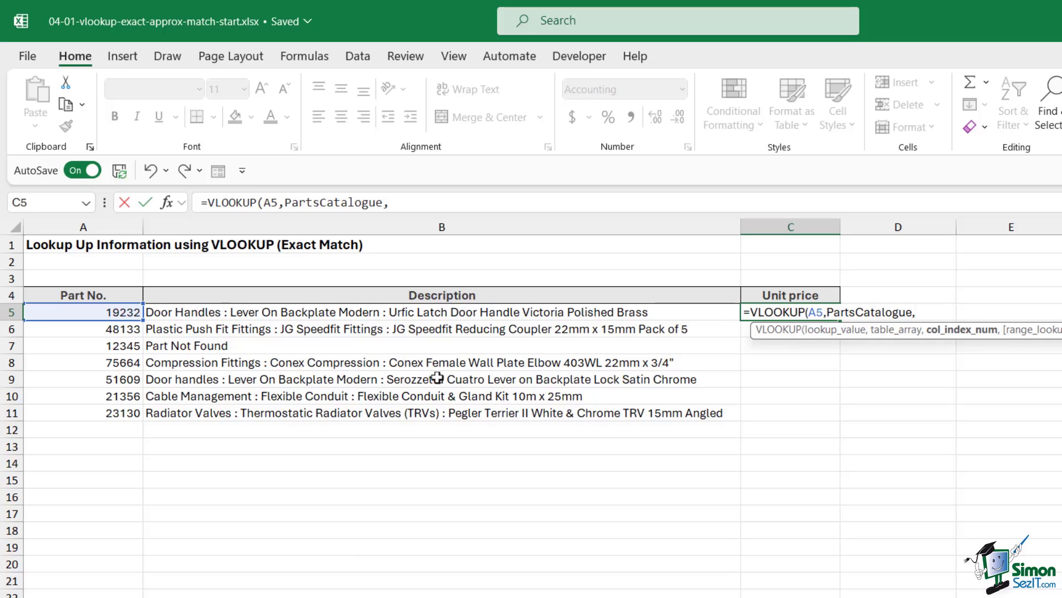
{"action": "type", "text": "3,"}
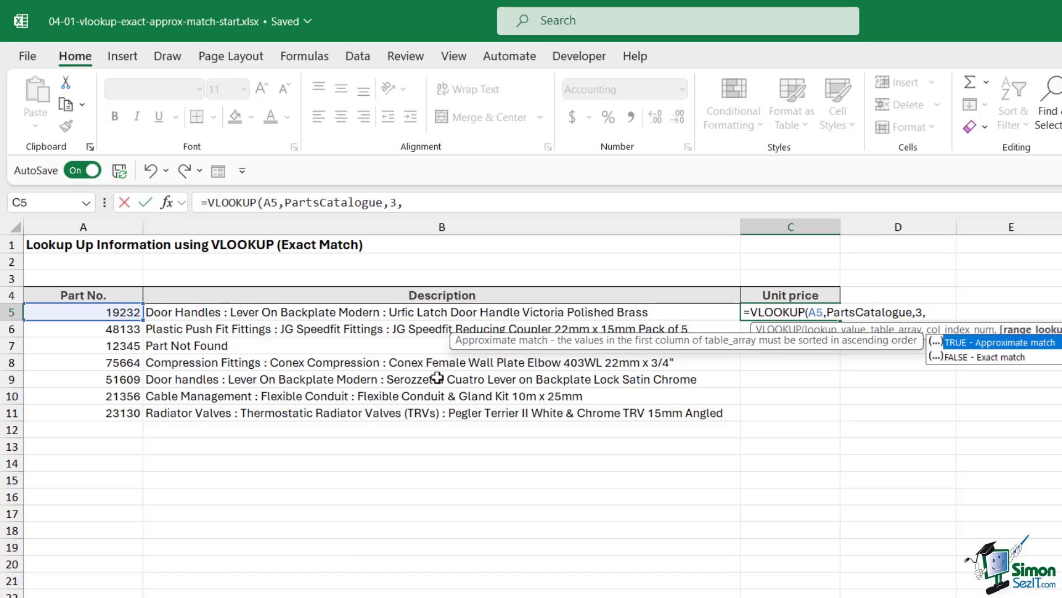
{"action": "type", "text": "0)"}
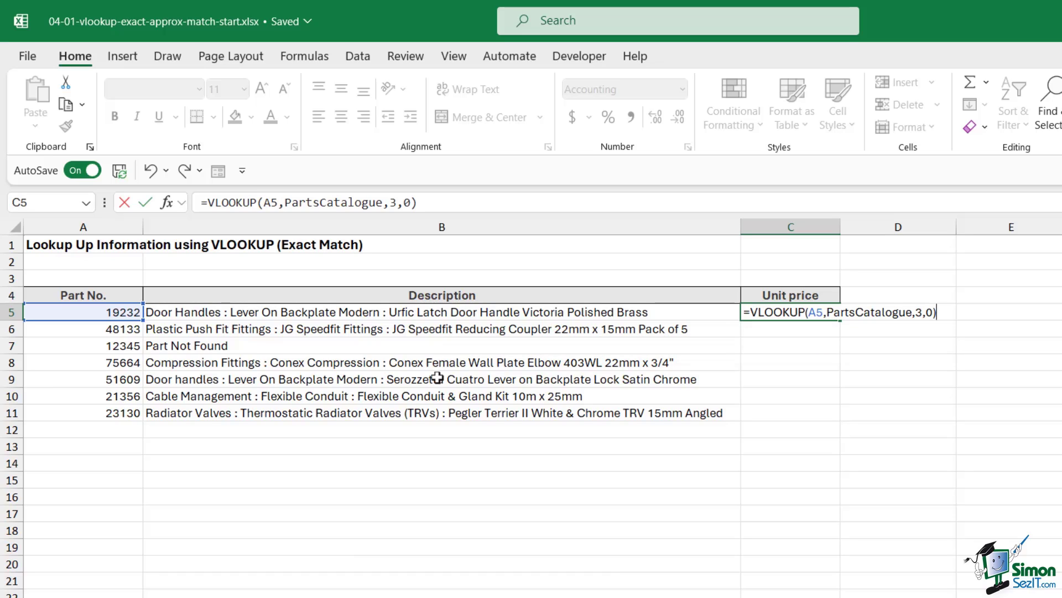
{"action": "key", "text": "ctrl+Return"}
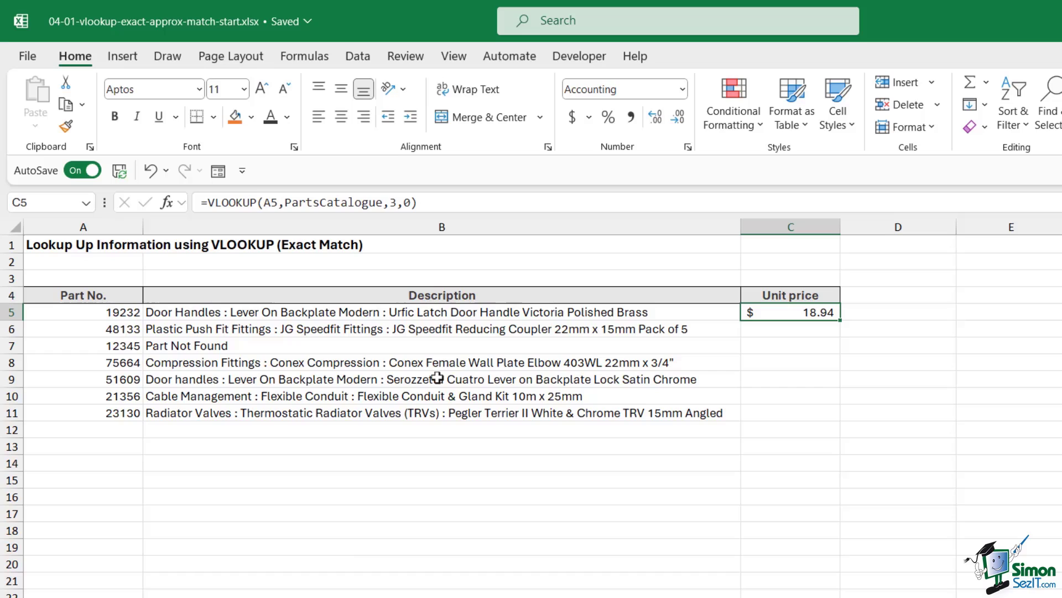
Step: Fill the VLOOKUP price formula from C5 down through C11 in the Unit price column
{"action": "double_click", "coordinate": [846, 322]}
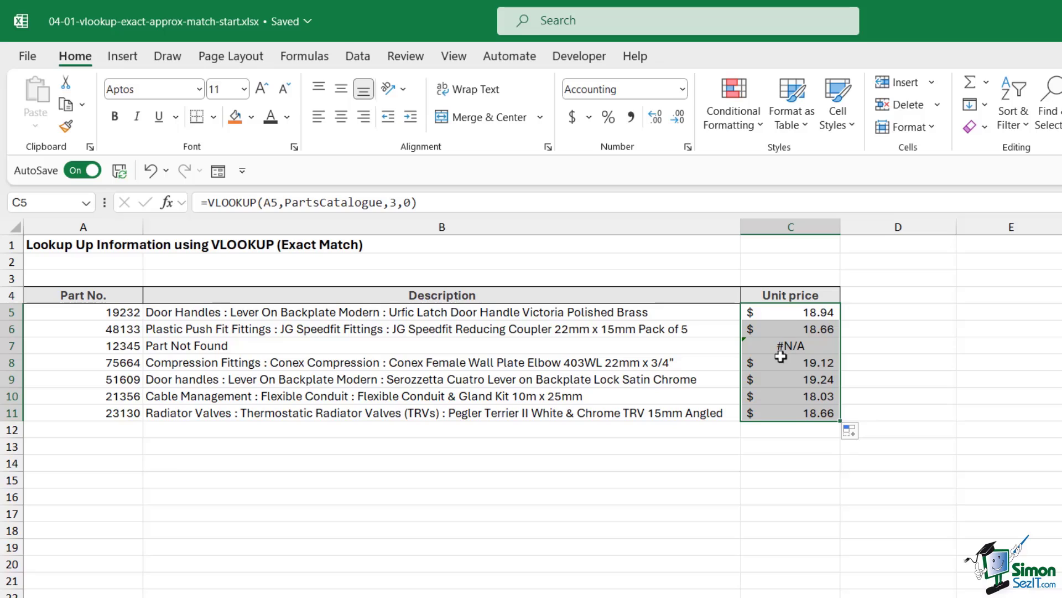
Step: Change the C5 formula to =IFERROR(VLOOKUP(A5,PartsCatalogue,3,0),"Price Not Found")
{"action": "left_click", "coordinate": [789, 316]}
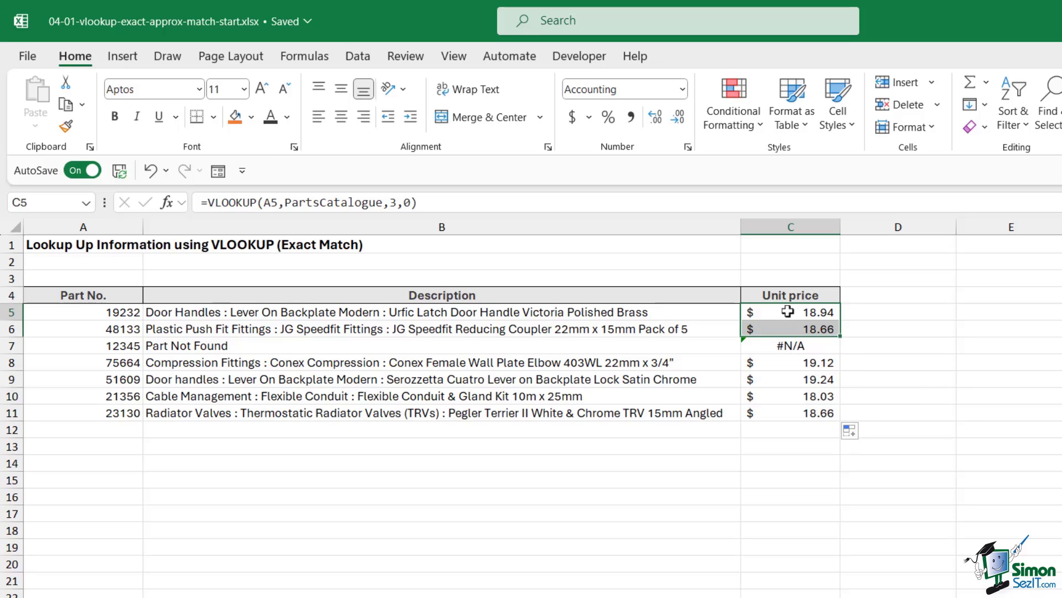
{"action": "left_click", "coordinate": [209, 202]}
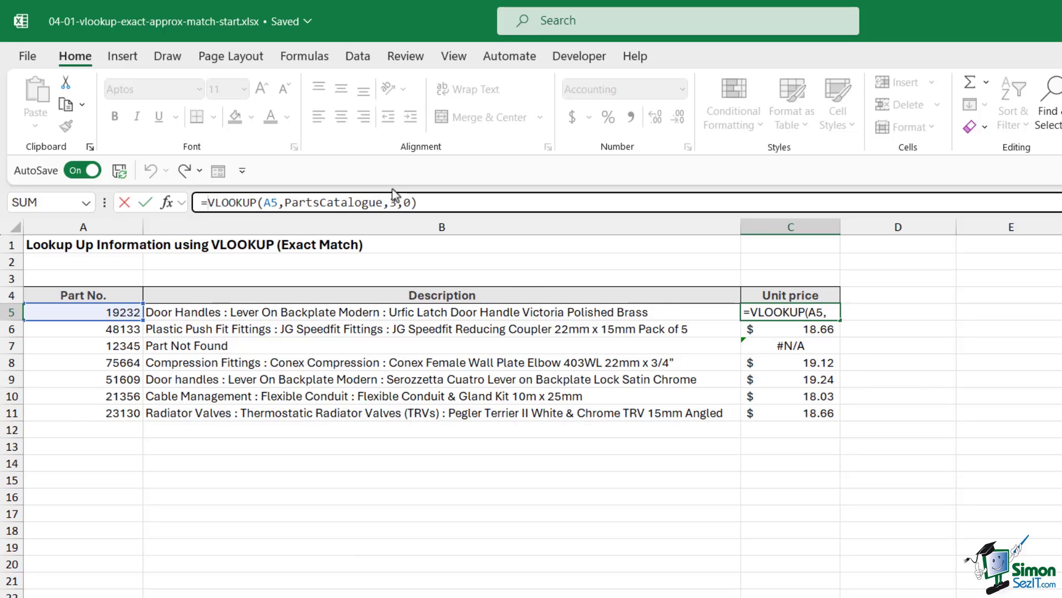
{"action": "type", "text": "IFERR"}
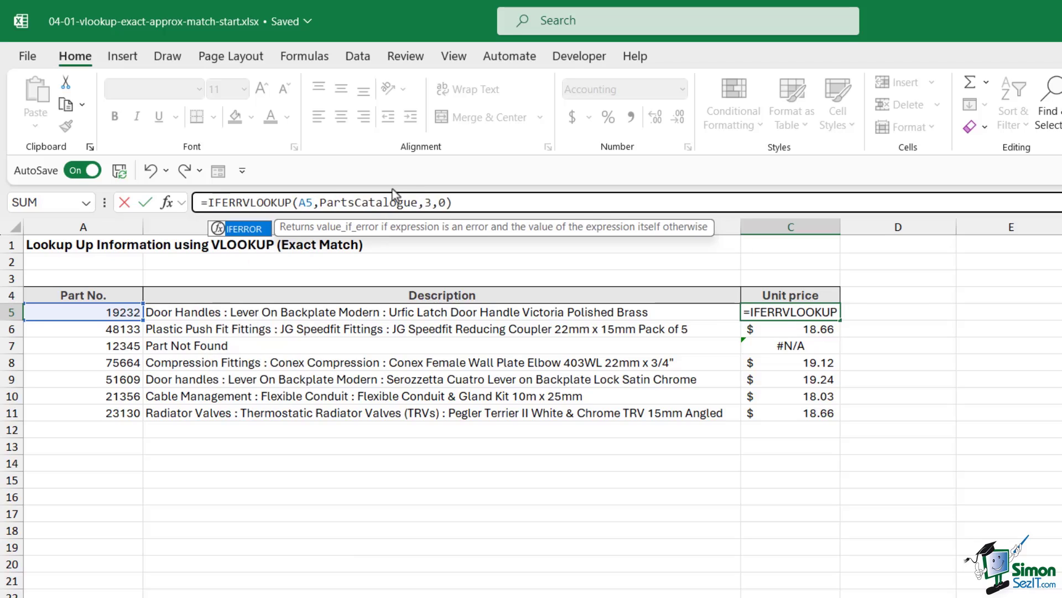
{"action": "type", "text": "O"}
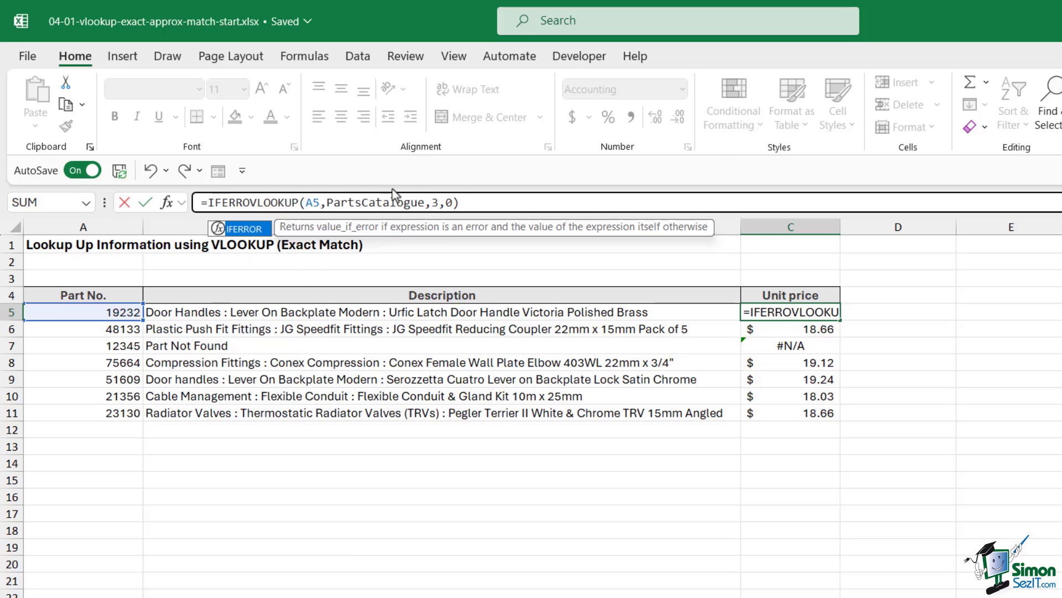
{"action": "type", "text": "R("}
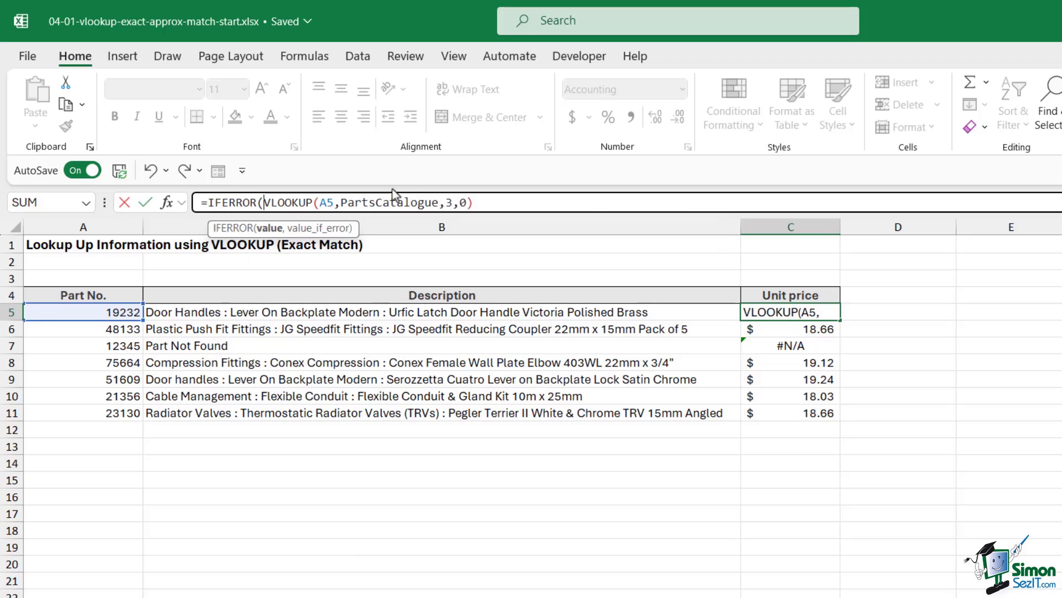
{"action": "left_click", "coordinate": [502, 203]}
{"action": "type", "text": ",\"Price"}
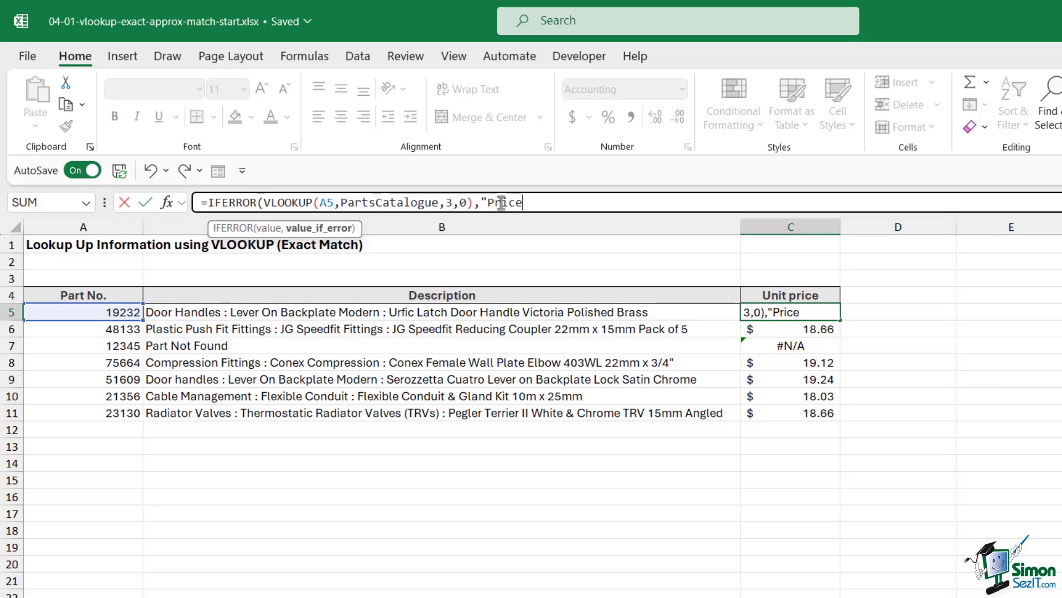
{"action": "type", "text": " Not G"}
{"action": "key", "text": "BackSpace"}
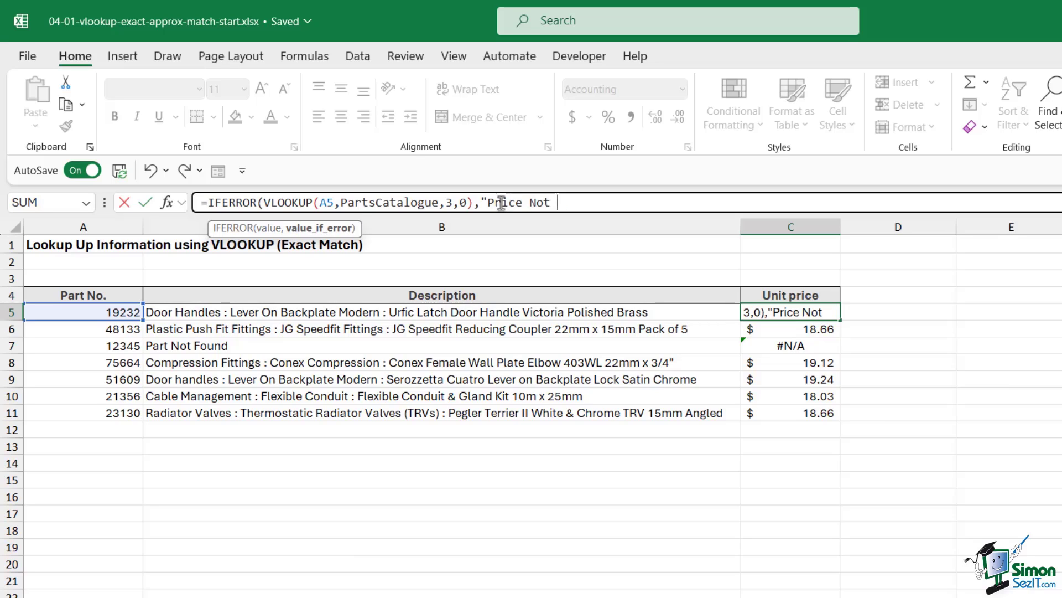
{"action": "type", "text": "Found\")"}
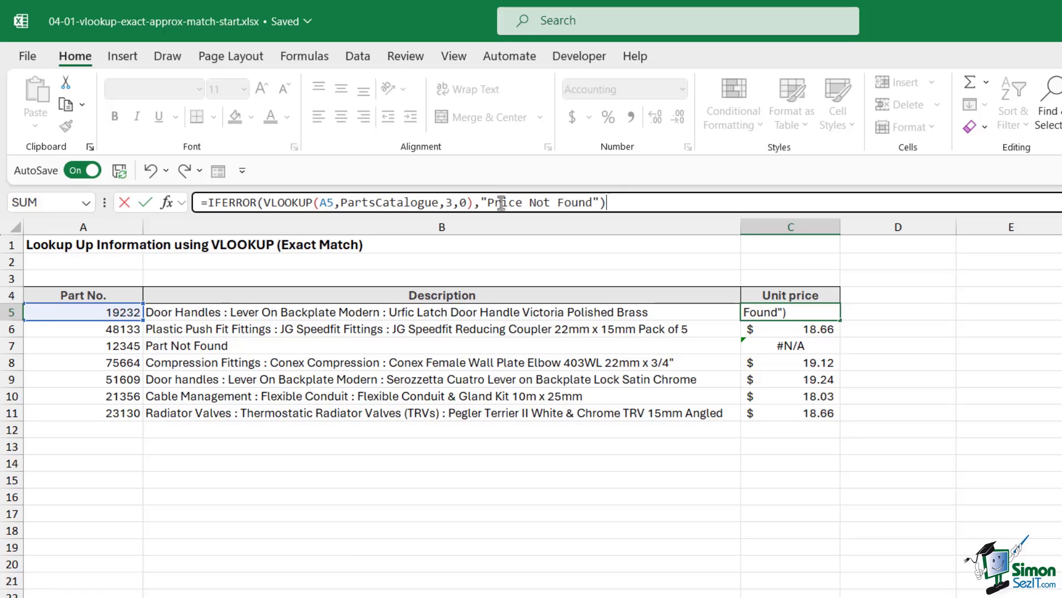
{"action": "key", "text": "Return"}
Step: Fill the IFERROR formula from C5 down through C11 in the Unit price column
{"action": "left_click", "coordinate": [811, 310]}
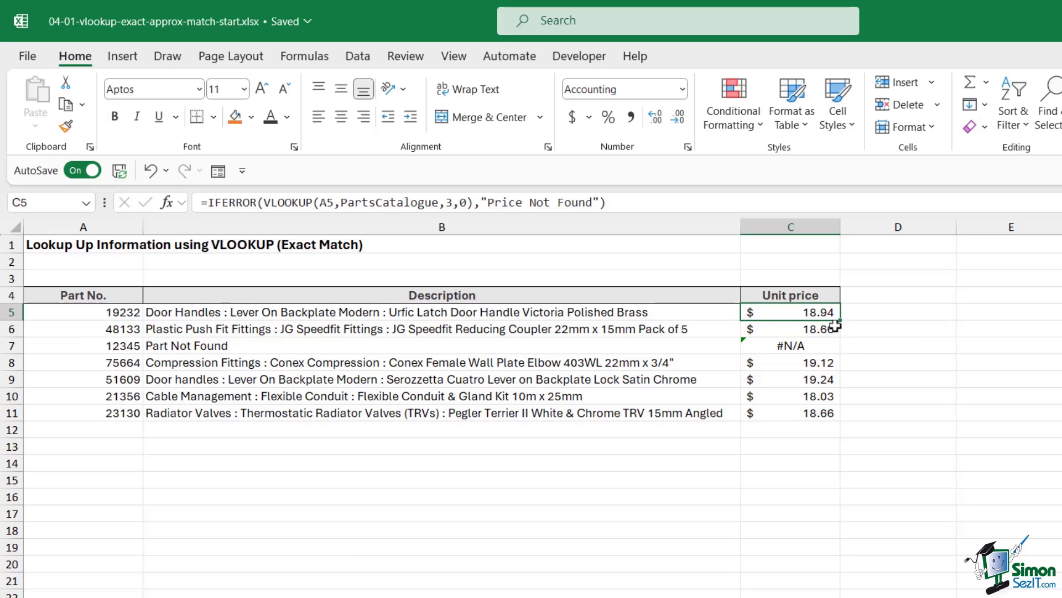
{"action": "double_click", "coordinate": [835, 326]}
{"action": "left_click", "coordinate": [651, 381]}
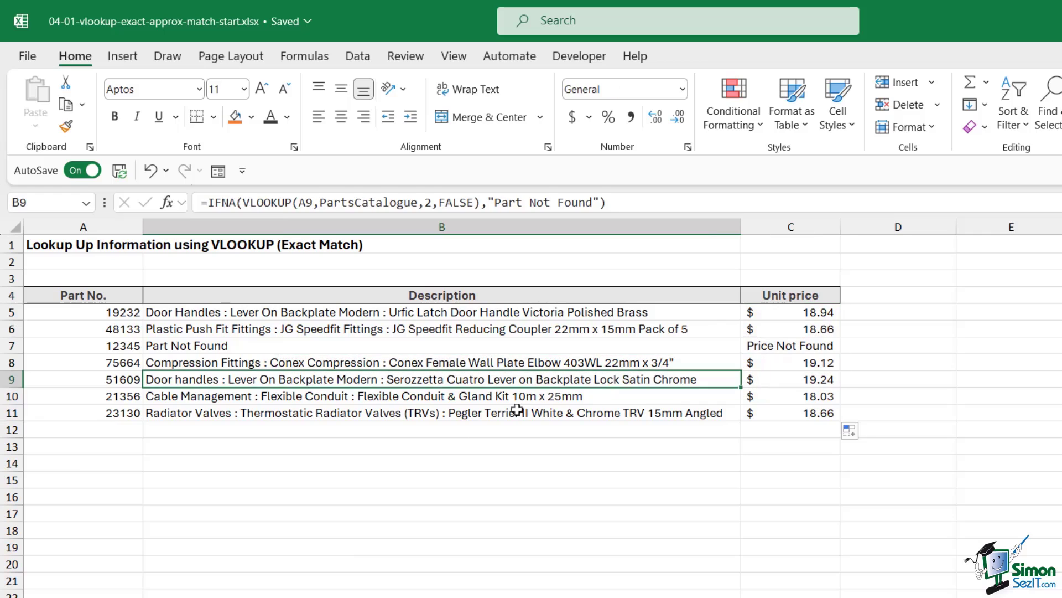
{"action": "left_click", "coordinate": [449, 447]}
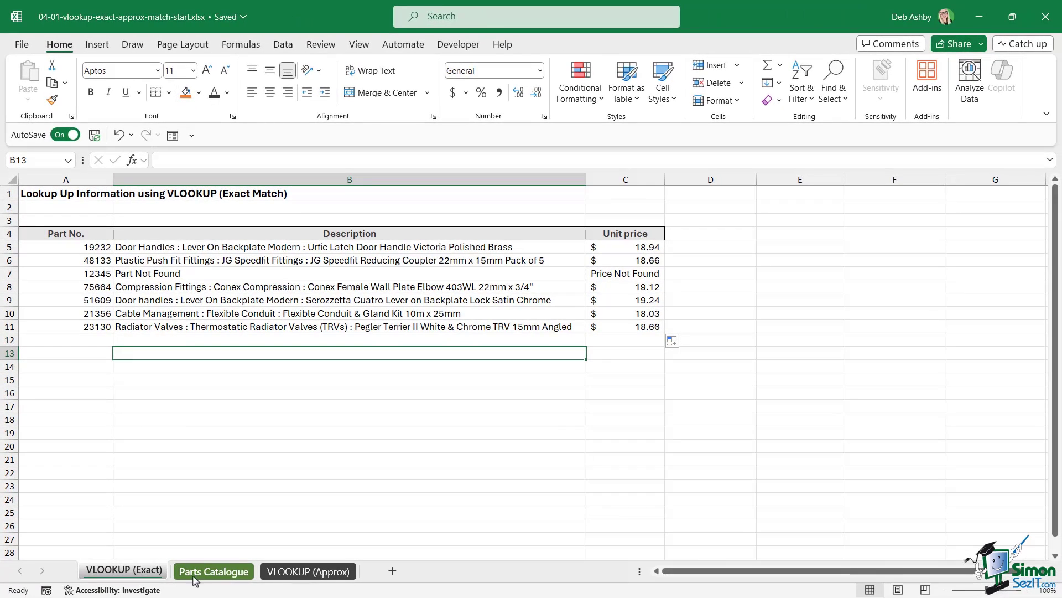
Step: Open the VLOOKUP (Approx) sheet and examine the Low End, High End and Marginal Tax Rate columns of the tax band table
{"action": "left_click", "coordinate": [321, 575]}
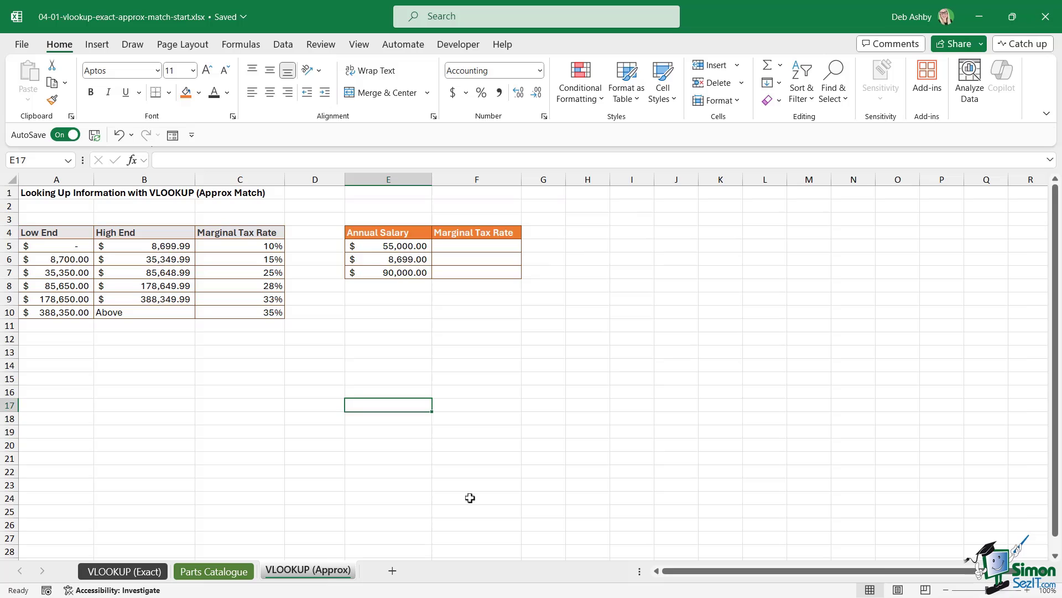
{"action": "left_click", "coordinate": [589, 419]}
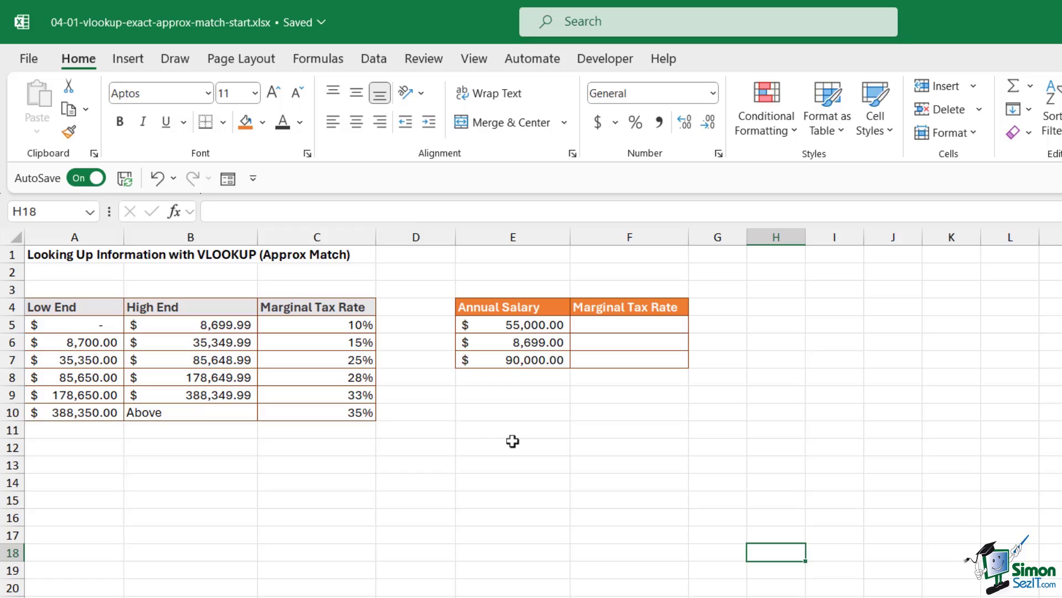
{"action": "left_click", "coordinate": [98, 372]}
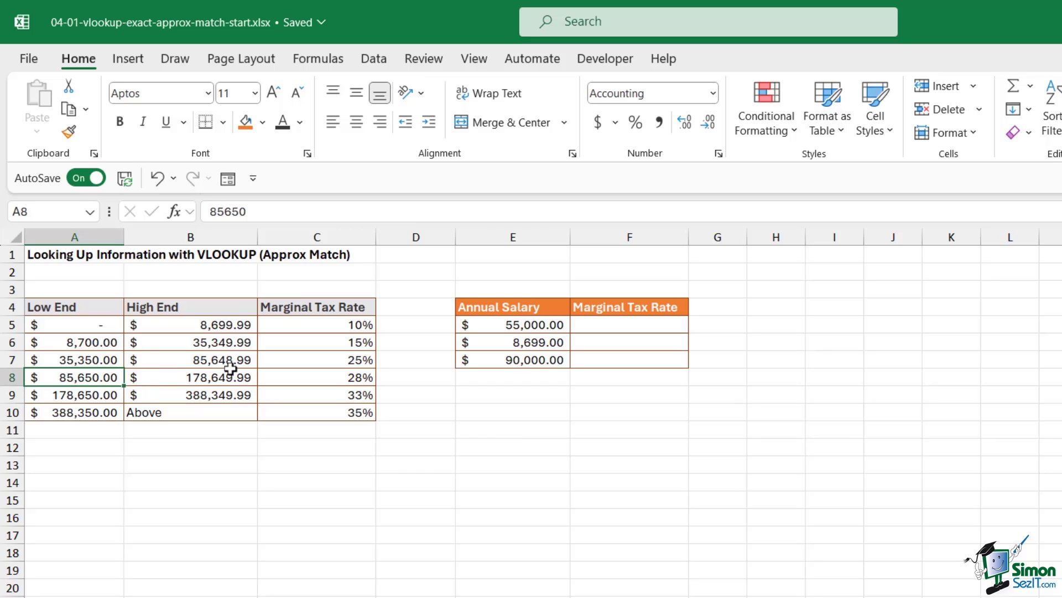
{"action": "left_click", "coordinate": [61, 326]}
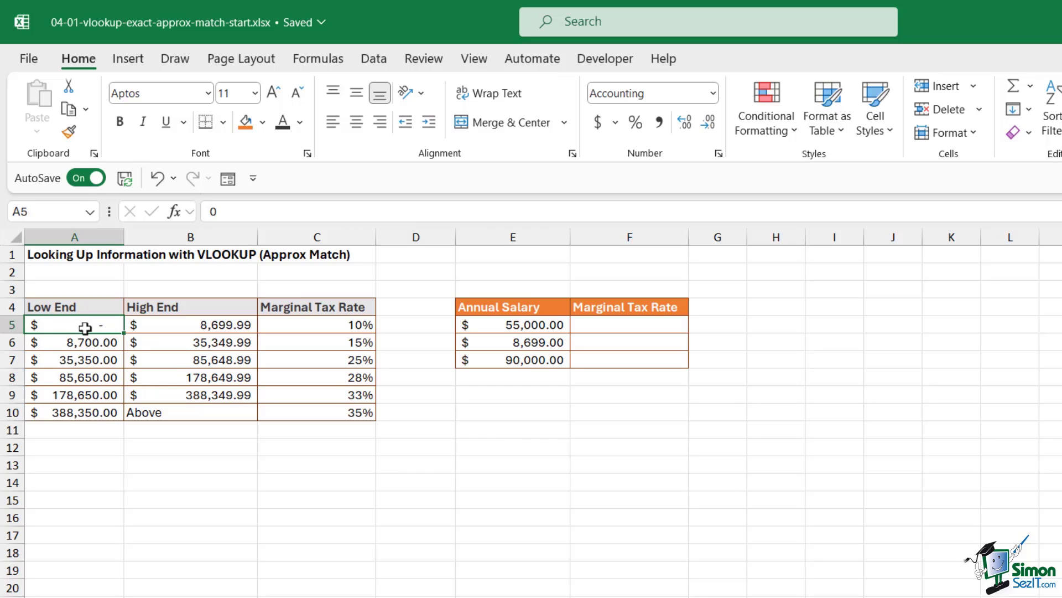
{"action": "left_click", "coordinate": [200, 324]}
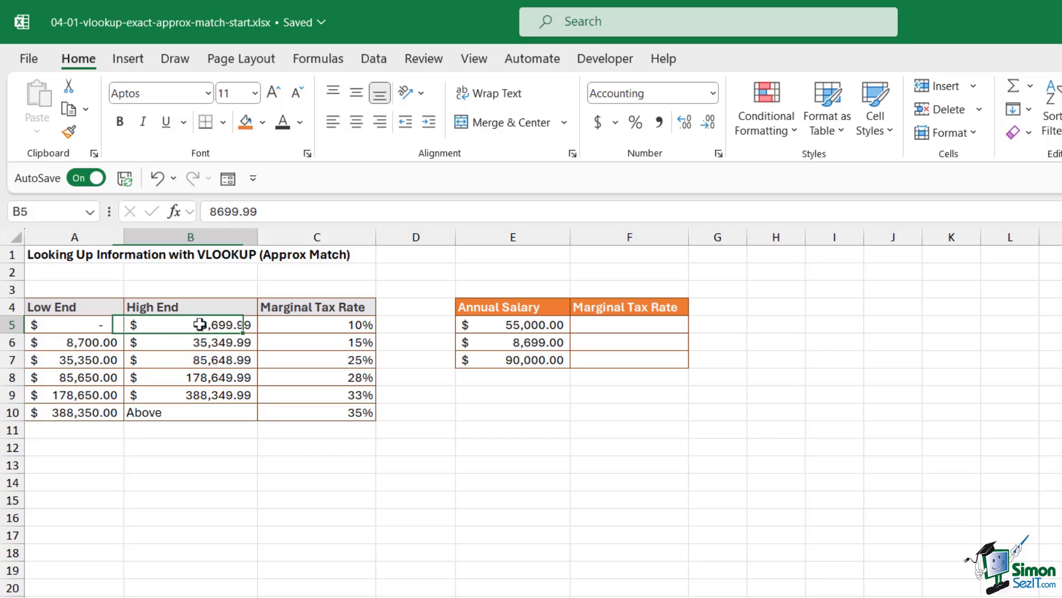
{"action": "left_click", "coordinate": [308, 324]}
{"action": "left_click", "coordinate": [308, 346]}
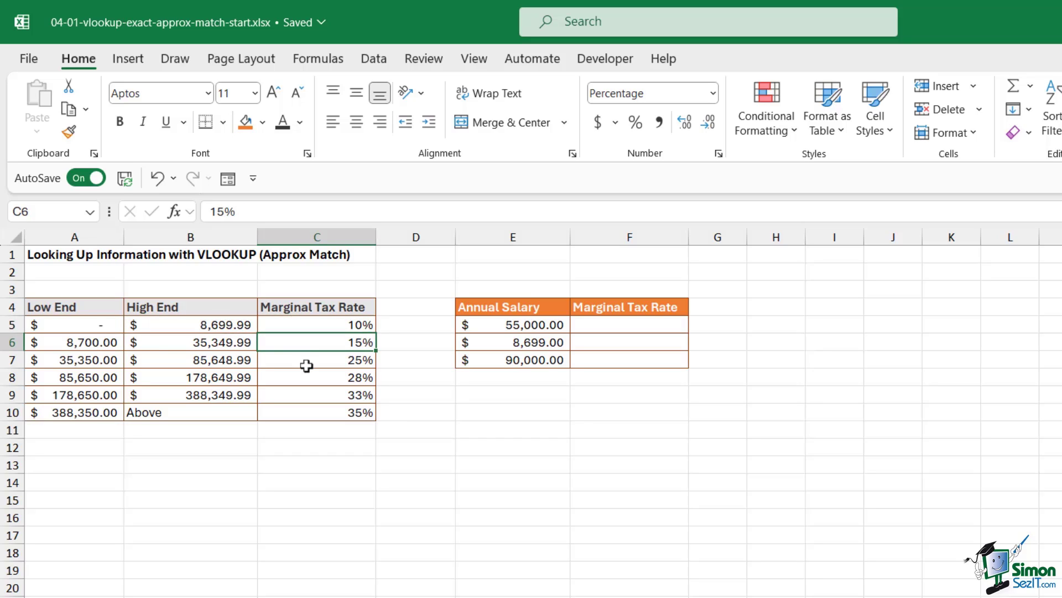
Step: Compare the annual salary in E5 with the Low End and High End bands to find the range it falls in
{"action": "left_click", "coordinate": [528, 327]}
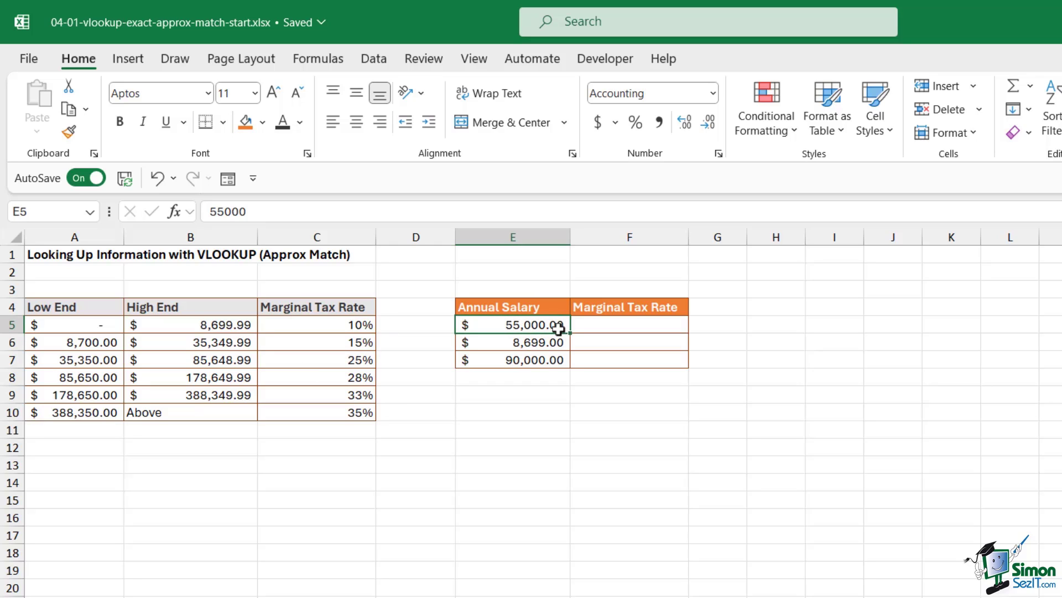
{"action": "mouse_move", "coordinate": [104, 305]}
{"action": "left_mouse_down"}
{"action": "mouse_move", "coordinate": [325, 372]}
{"action": "mouse_move", "coordinate": [325, 399]}
{"action": "mouse_move", "coordinate": [347, 406]}
{"action": "left_mouse_up"}
{"action": "left_click", "coordinate": [629, 325]}
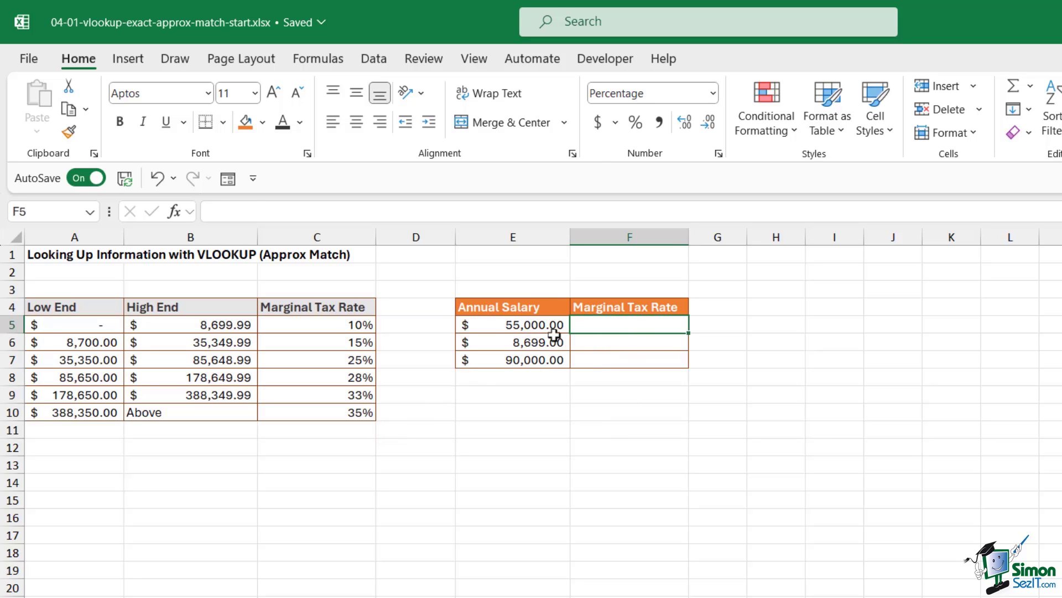
{"action": "left_click", "coordinate": [522, 327]}
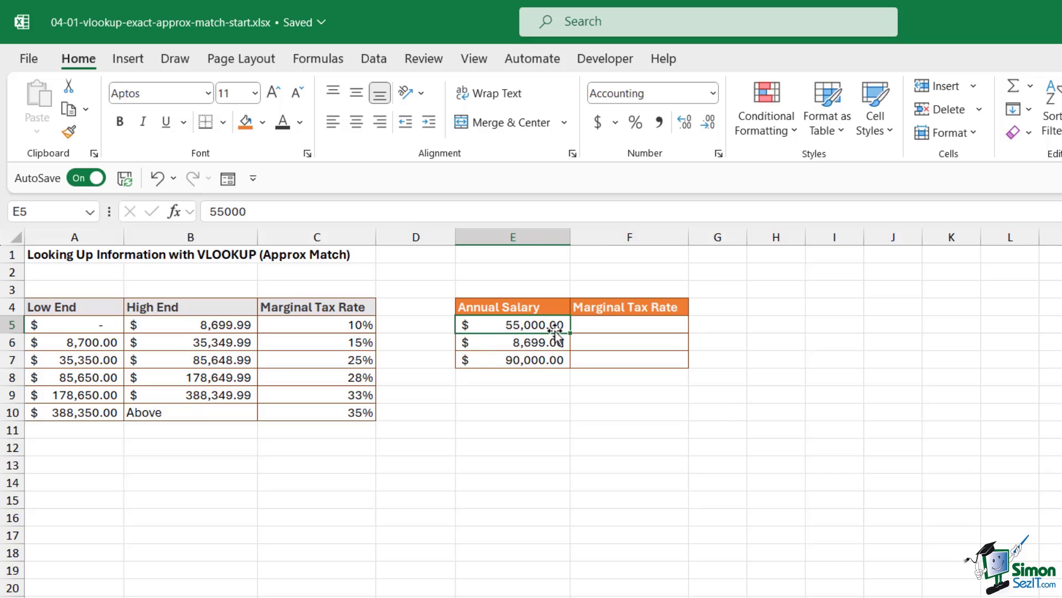
{"action": "left_click_drag", "start_coordinate": [78, 325], "coordinate": [222, 414]}
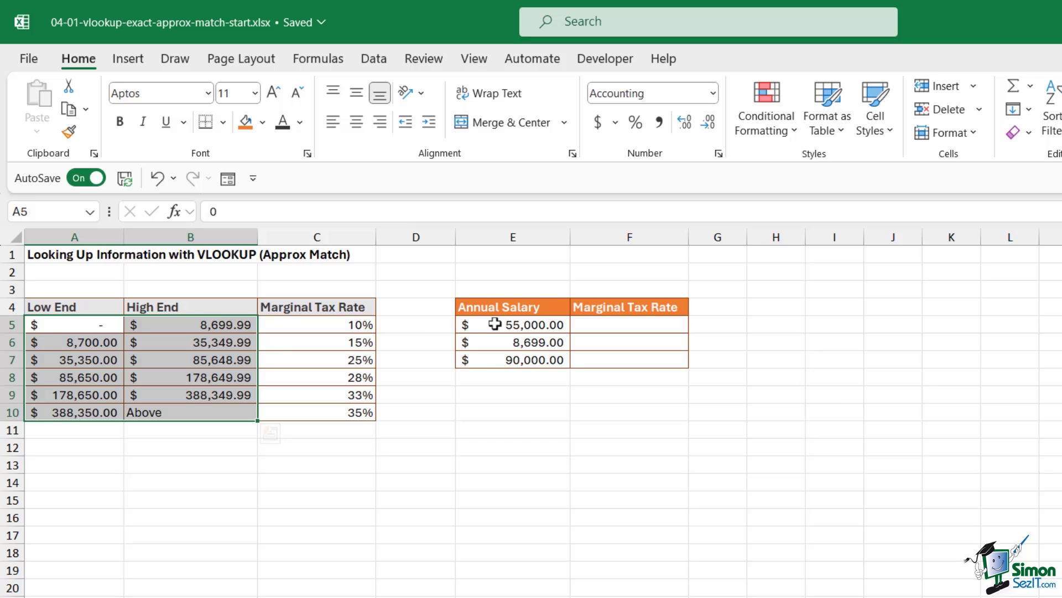
{"action": "left_click_drag", "start_coordinate": [60, 356], "coordinate": [219, 358]}
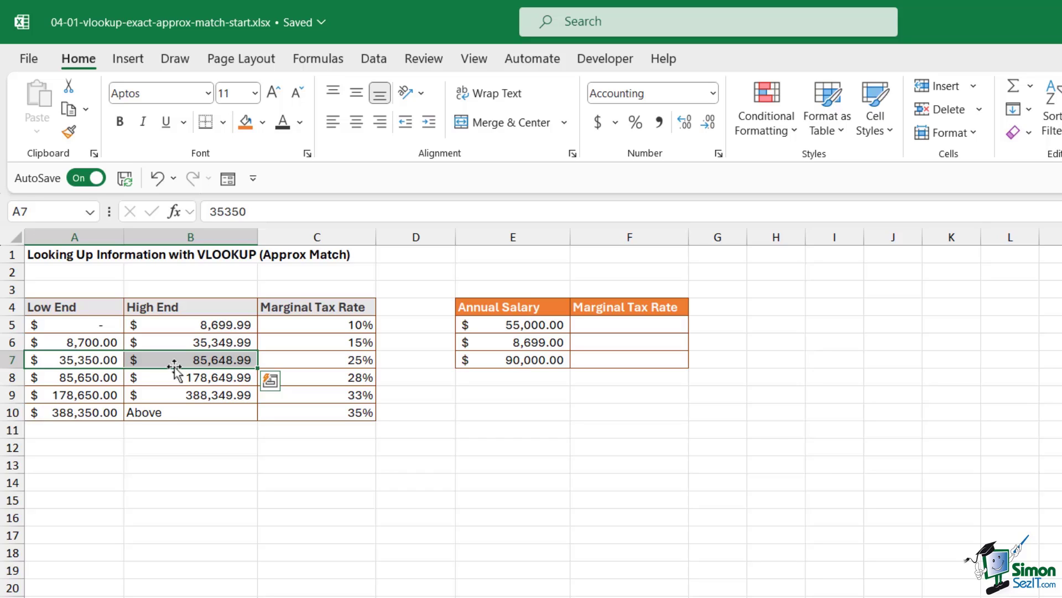
{"action": "left_click", "coordinate": [210, 361]}
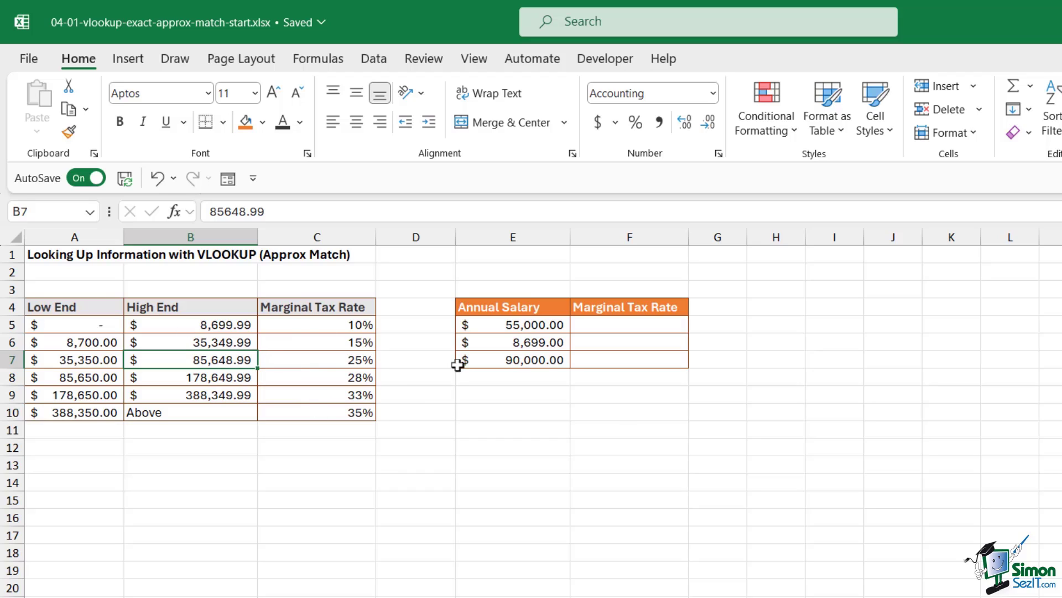
Step: Start a VLOOKUP formula in F5 with E5 as the lookup value and the absolute range $A$4:$C$10 as the table array
{"action": "left_click", "coordinate": [618, 326]}
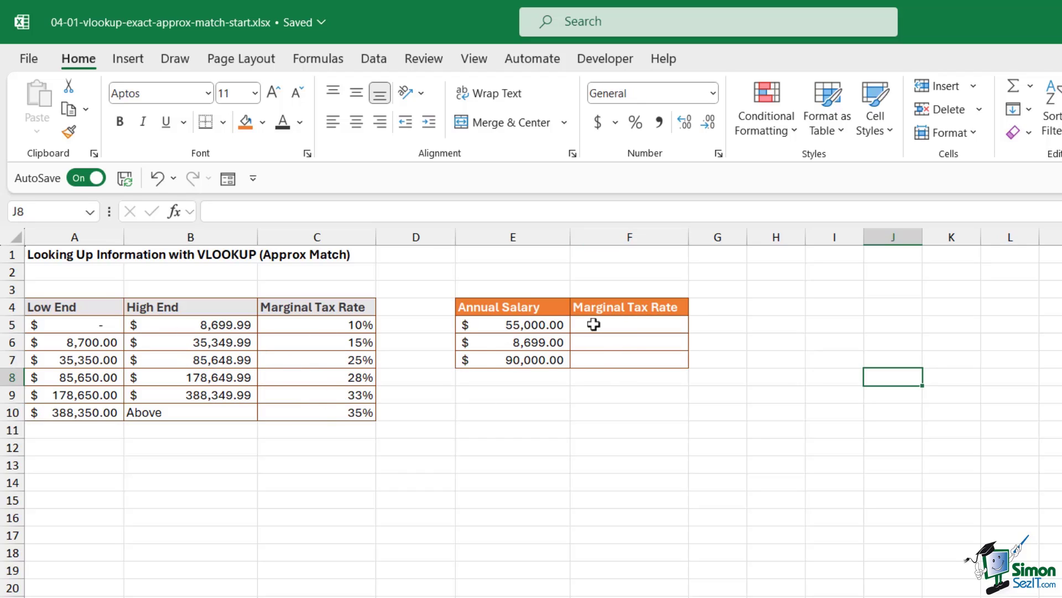
{"action": "left_click", "coordinate": [594, 325]}
{"action": "type", "text": "="}
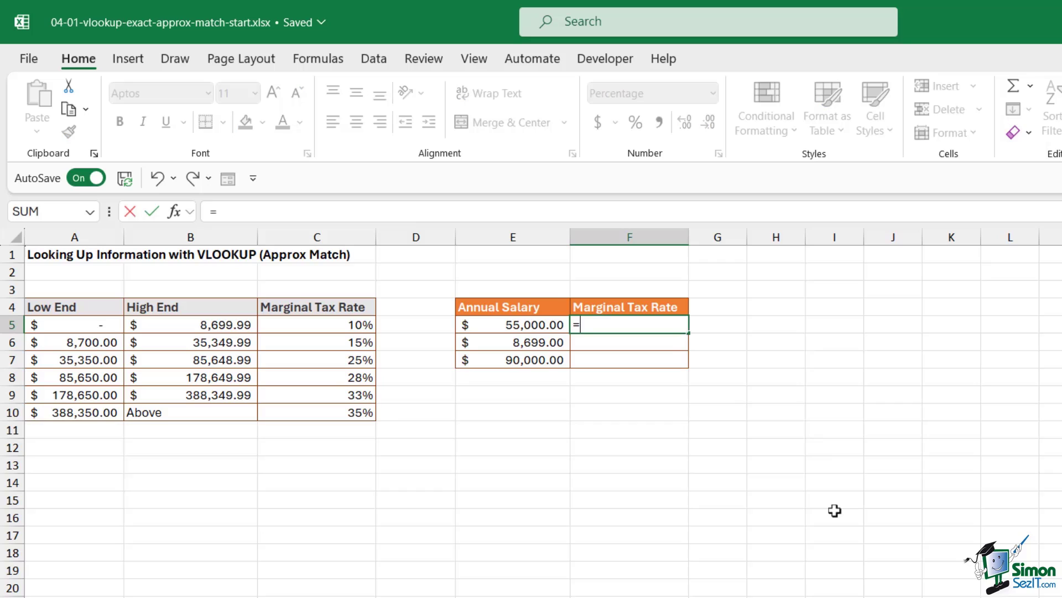
{"action": "type", "text": "VLOOKUP("}
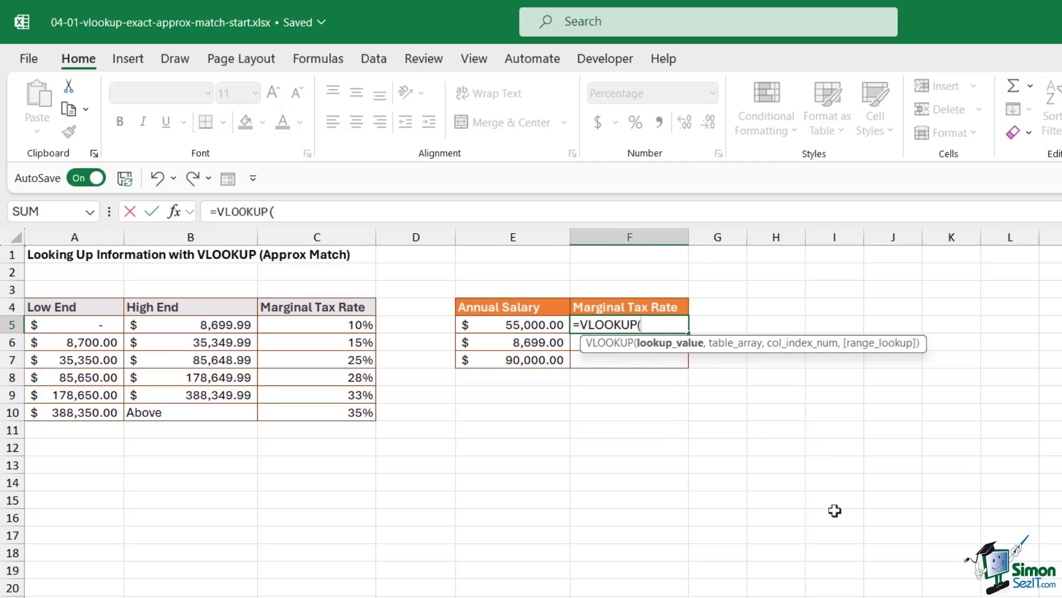
{"action": "left_click", "coordinate": [523, 325]}
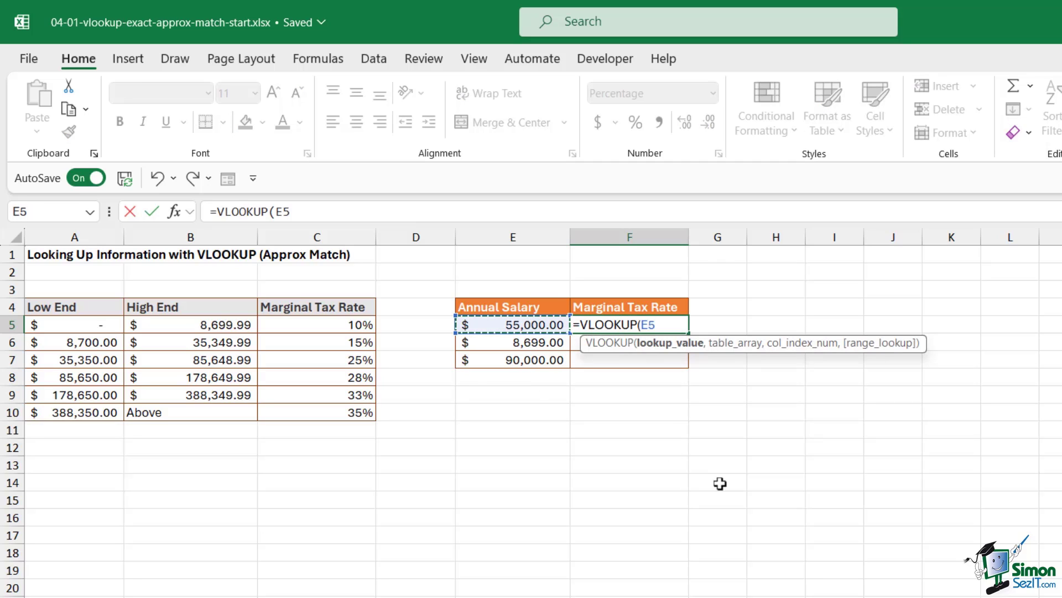
{"action": "type", "text": ","}
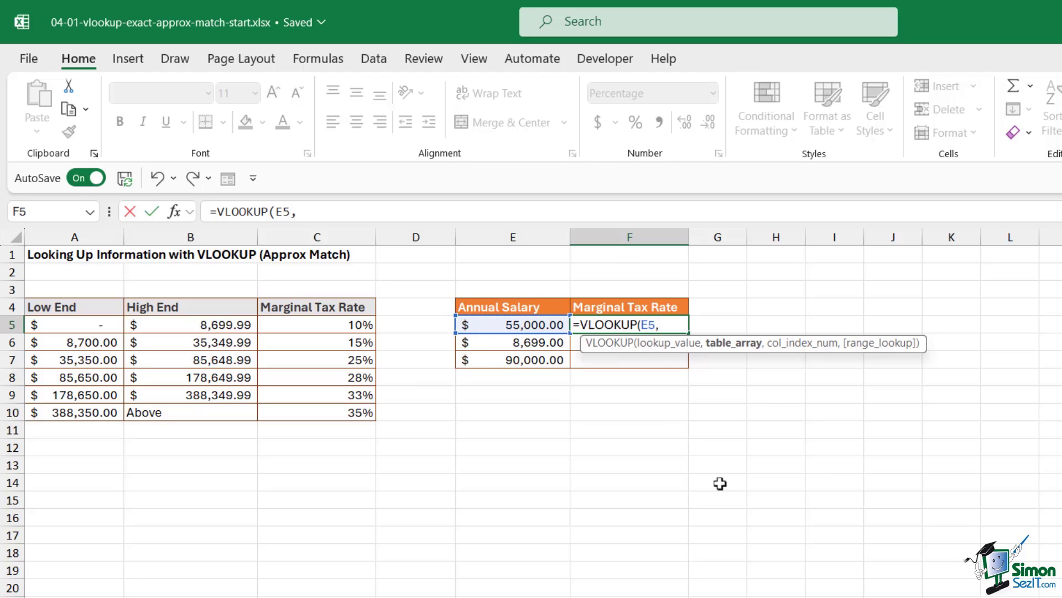
{"action": "left_click_drag", "start_coordinate": [67, 308], "coordinate": [335, 409]}
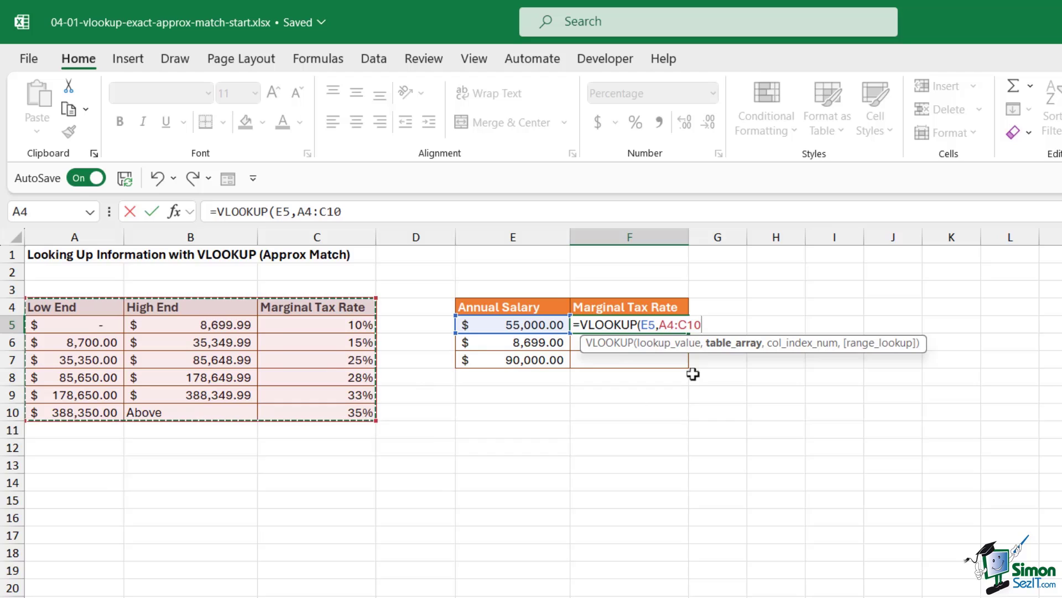
{"action": "key", "text": "F4"}
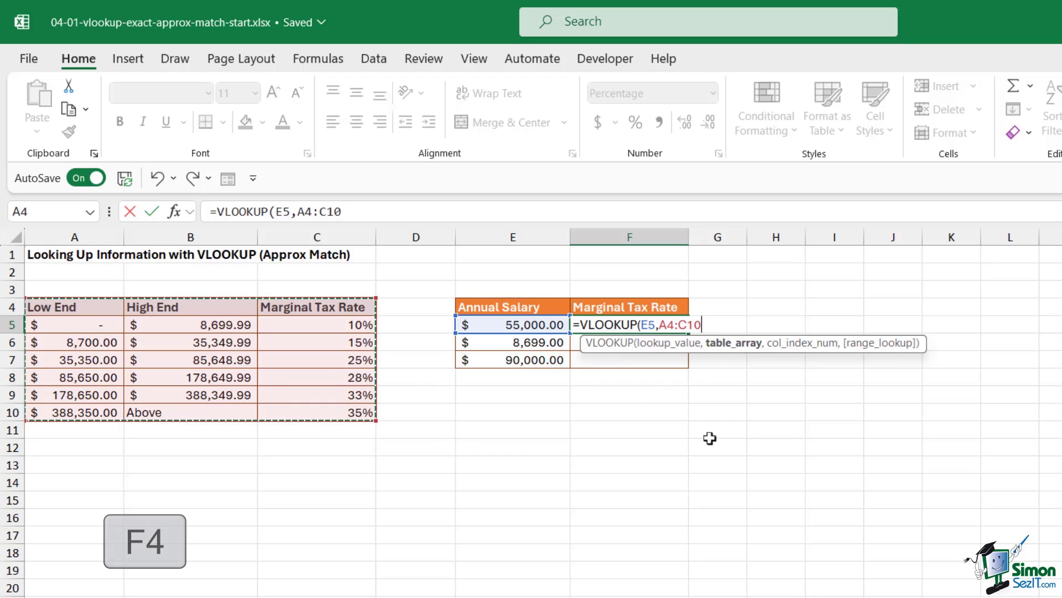
{"action": "key", "text": "F4"}
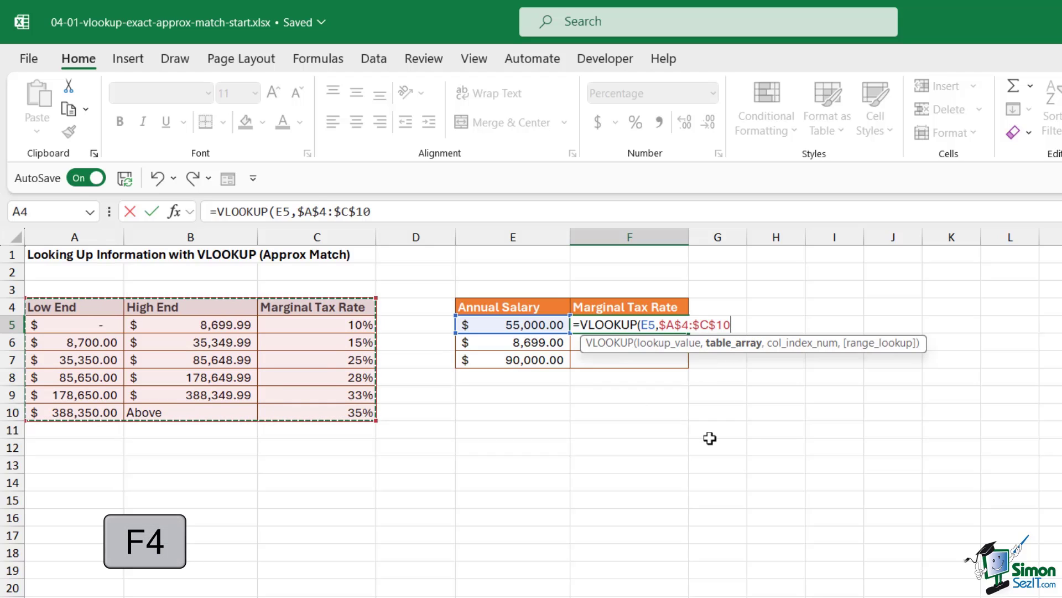
Step: Complete the F5 VLOOKUP with column index 3 and TRUE for approximate match, and fill it down through F7
{"action": "type", "text": ","}
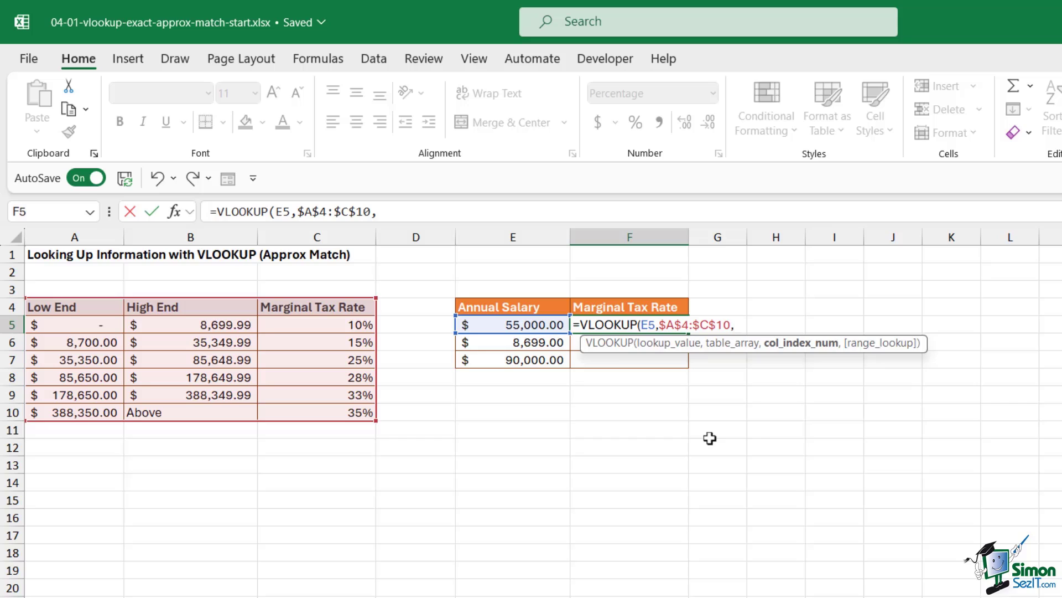
{"action": "type", "text": "3,"}
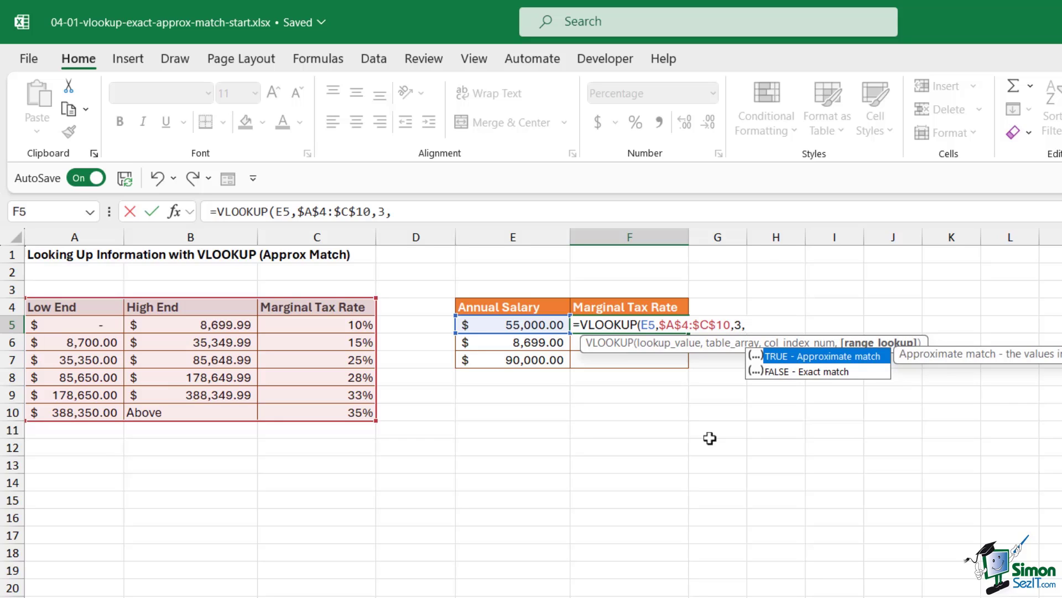
{"action": "type", "text": "TRUE)"}
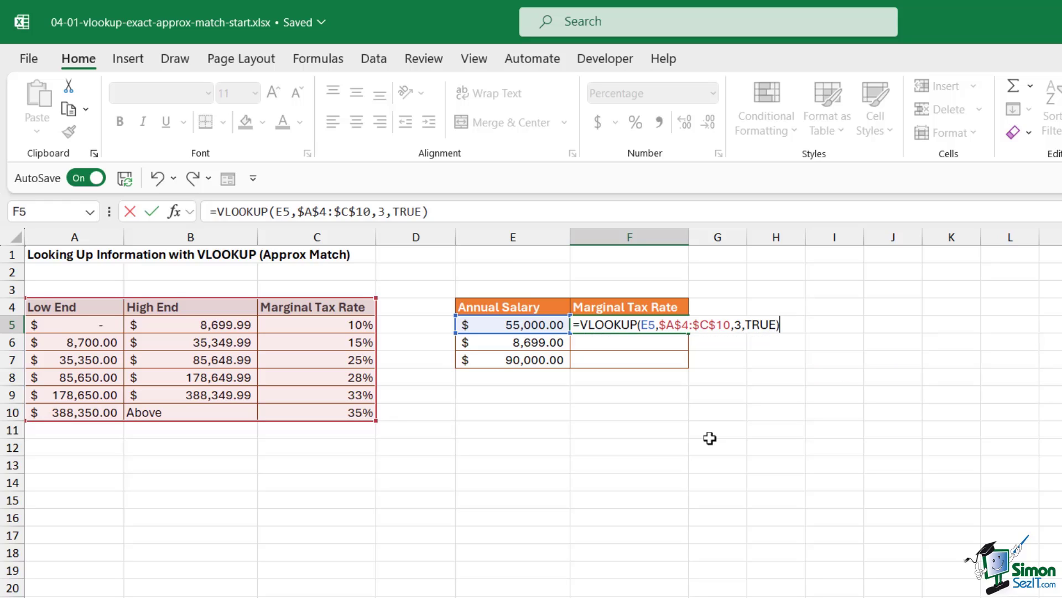
{"action": "key", "text": "ctrl+Return"}
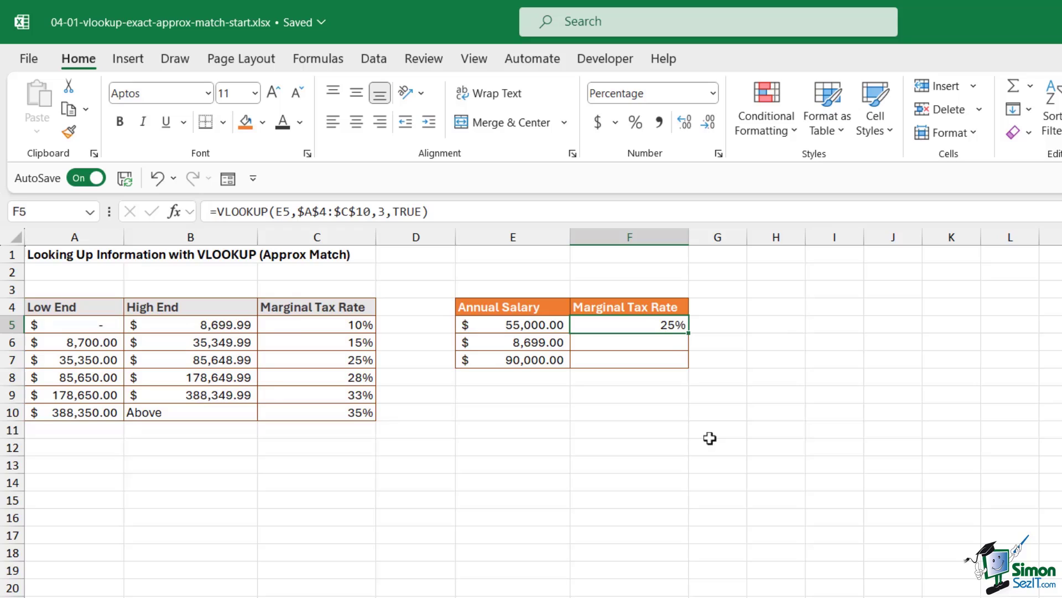
{"action": "double_click", "coordinate": [691, 332]}
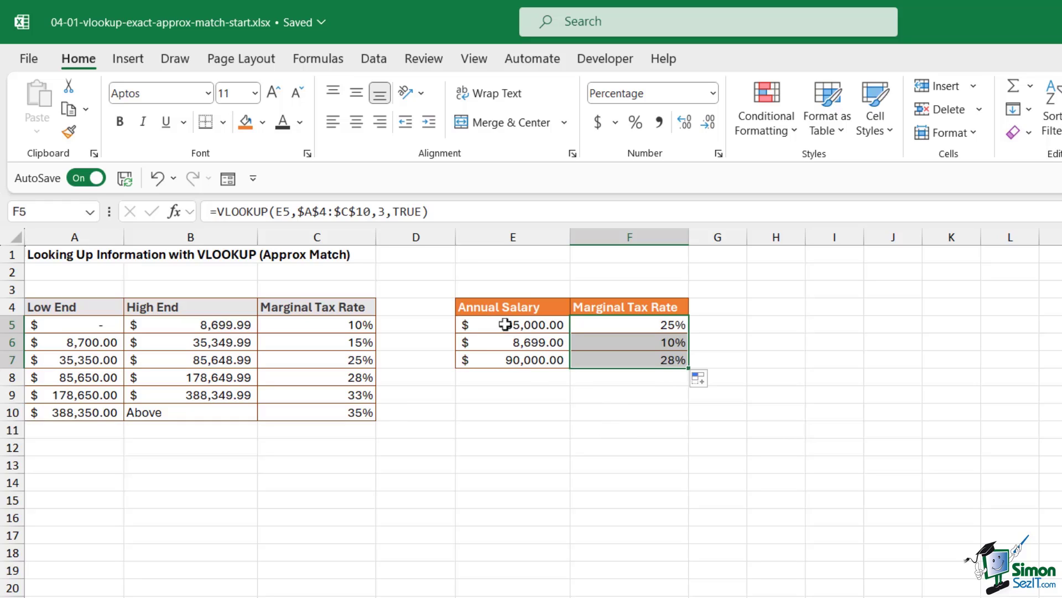
Step: Check the tax rates returned for the salaries in E5 and E7 against their bands in the tax table
{"action": "left_click", "coordinate": [528, 326]}
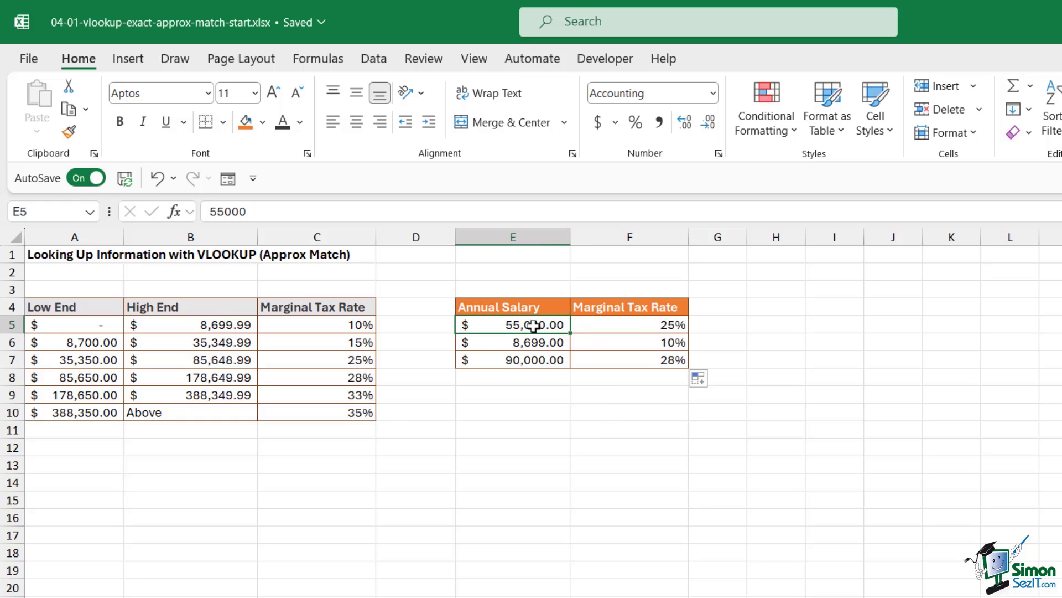
{"action": "left_click_drag", "start_coordinate": [63, 360], "coordinate": [355, 361]}
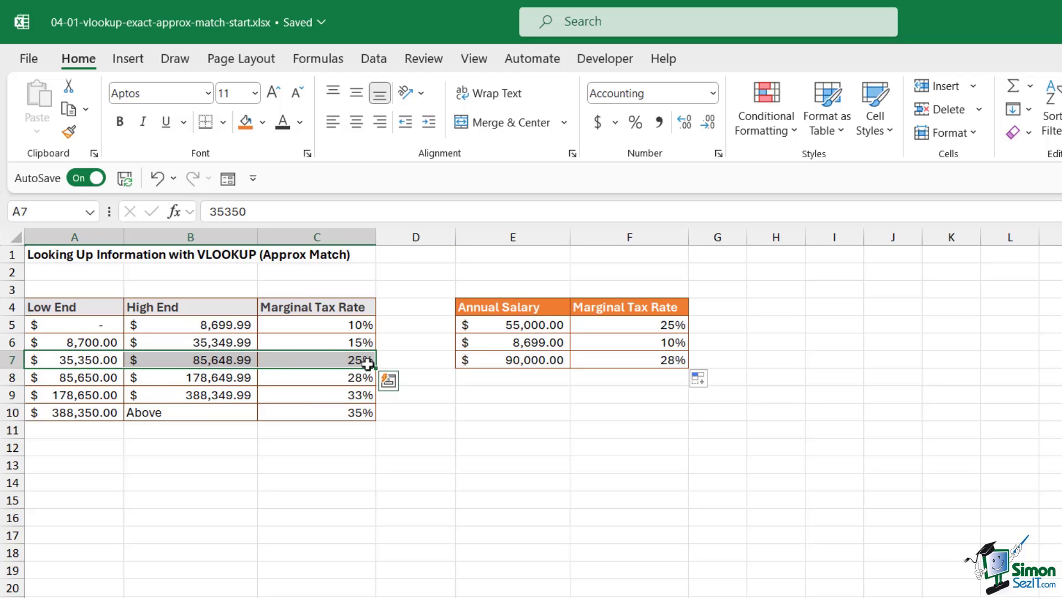
{"action": "left_click", "coordinate": [512, 359]}
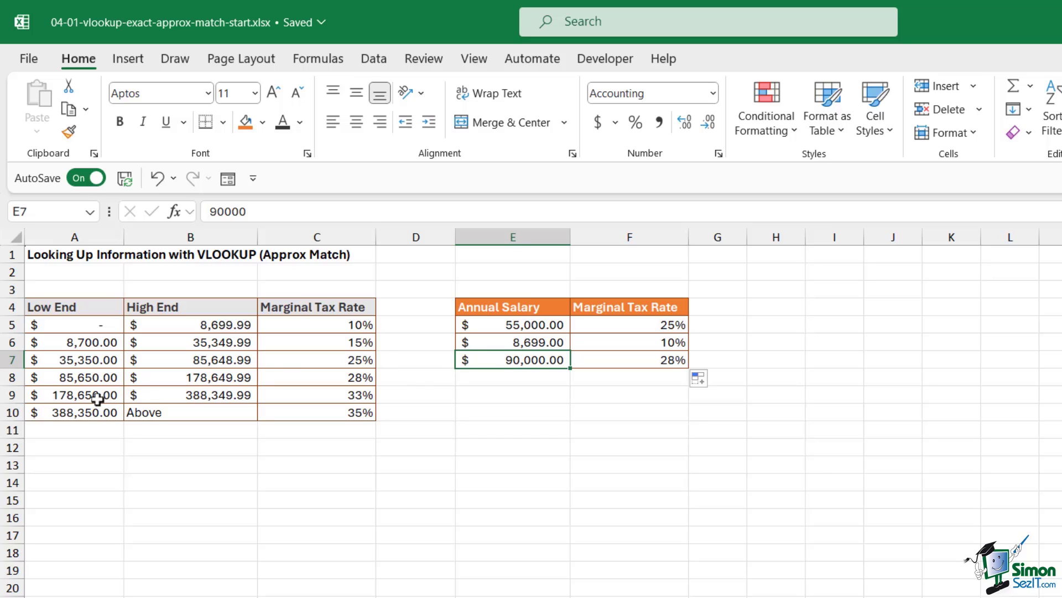
{"action": "left_click_drag", "start_coordinate": [45, 378], "coordinate": [349, 375]}
{"action": "left_click", "coordinate": [645, 360]}
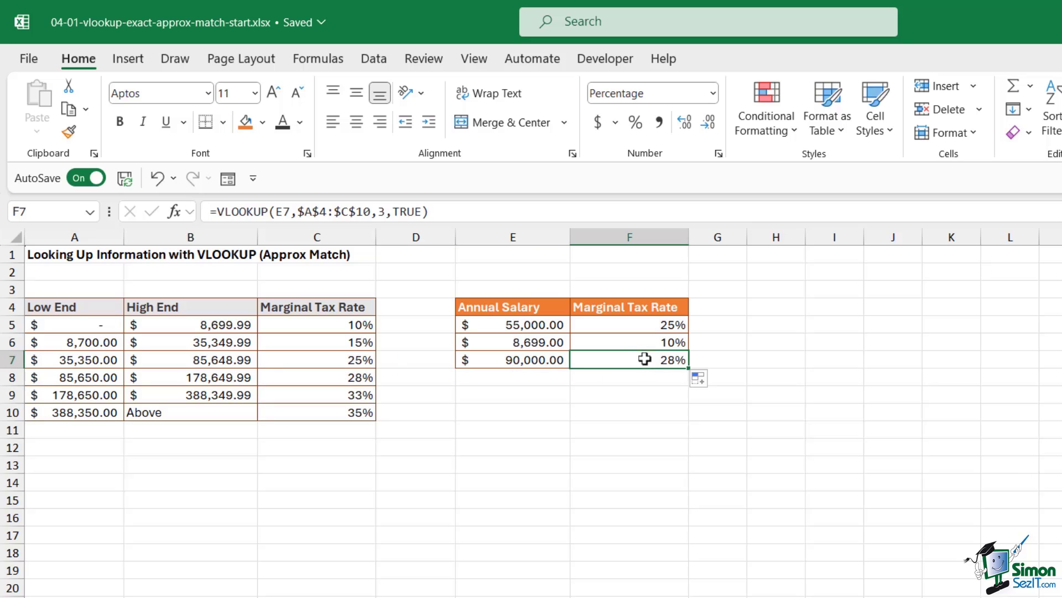
{"action": "left_click", "coordinate": [493, 467]}
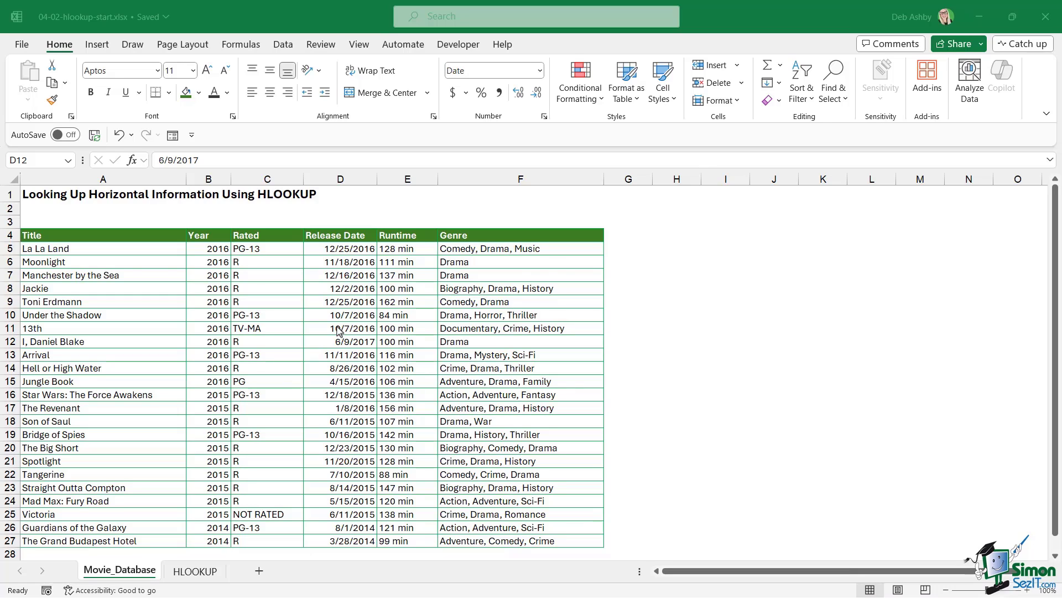
Step: Examine the Movie_Database sheet's column headers from Title to Genre and the movie records arranged beneath them
{"action": "left_click", "coordinate": [176, 316]}
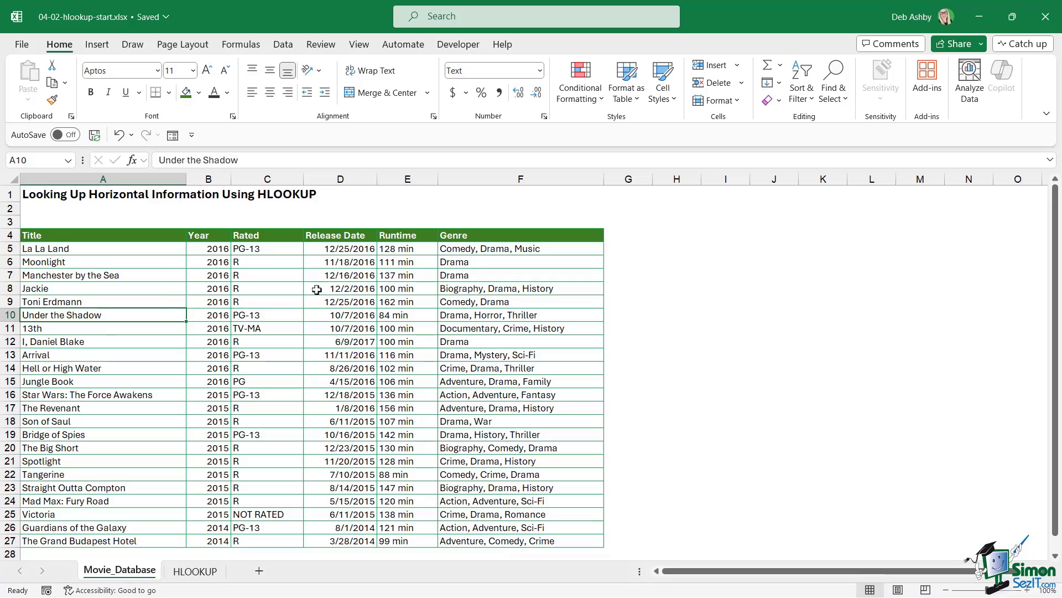
{"action": "left_click", "coordinate": [312, 307]}
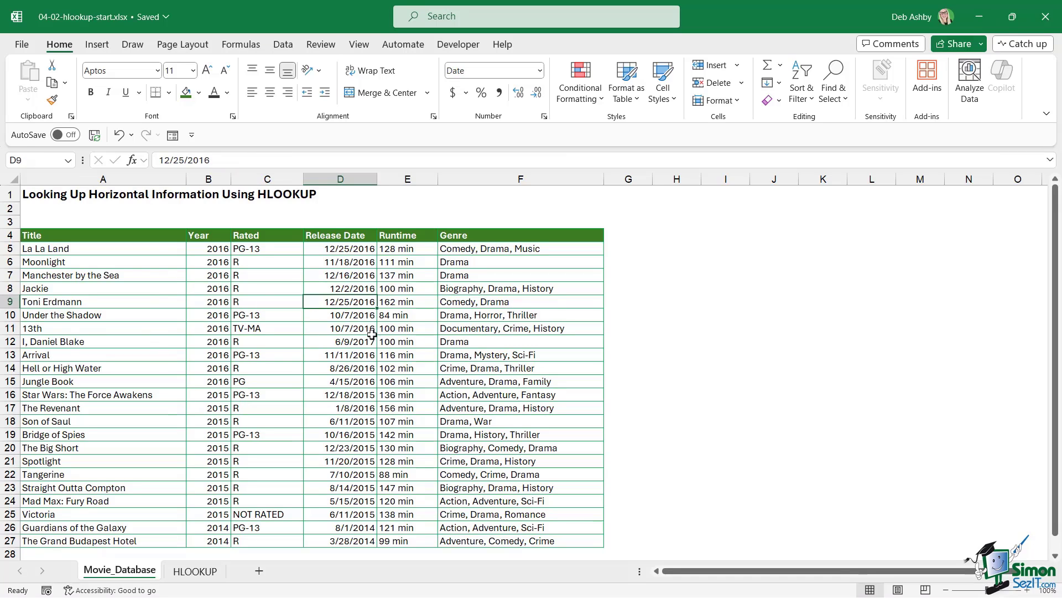
{"action": "left_click", "coordinate": [109, 236]}
{"action": "left_click", "coordinate": [207, 238]}
{"action": "left_click", "coordinate": [259, 238]}
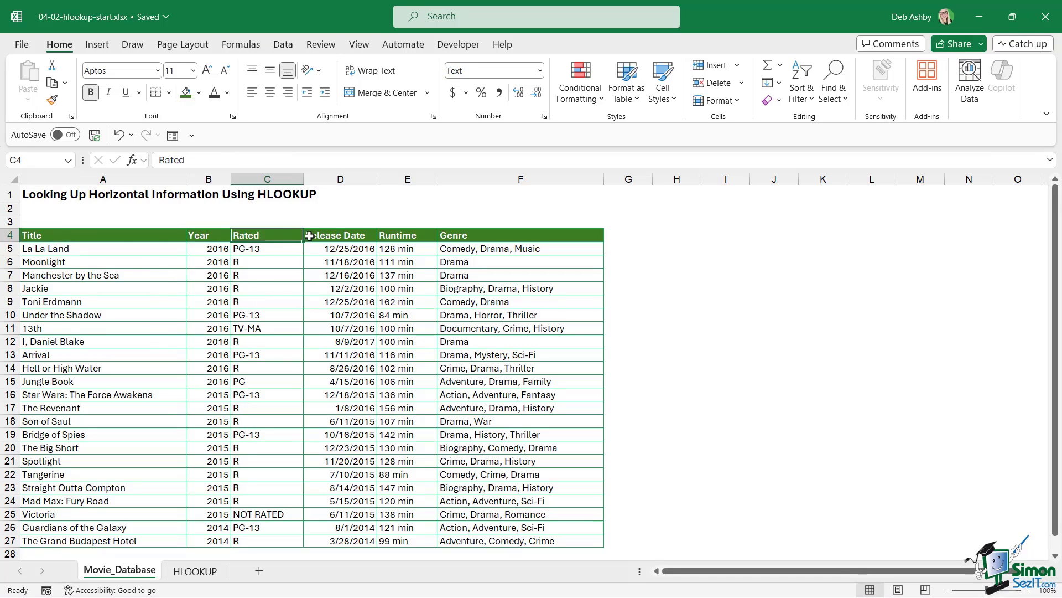
{"action": "left_click", "coordinate": [335, 238]}
{"action": "left_click", "coordinate": [403, 236]}
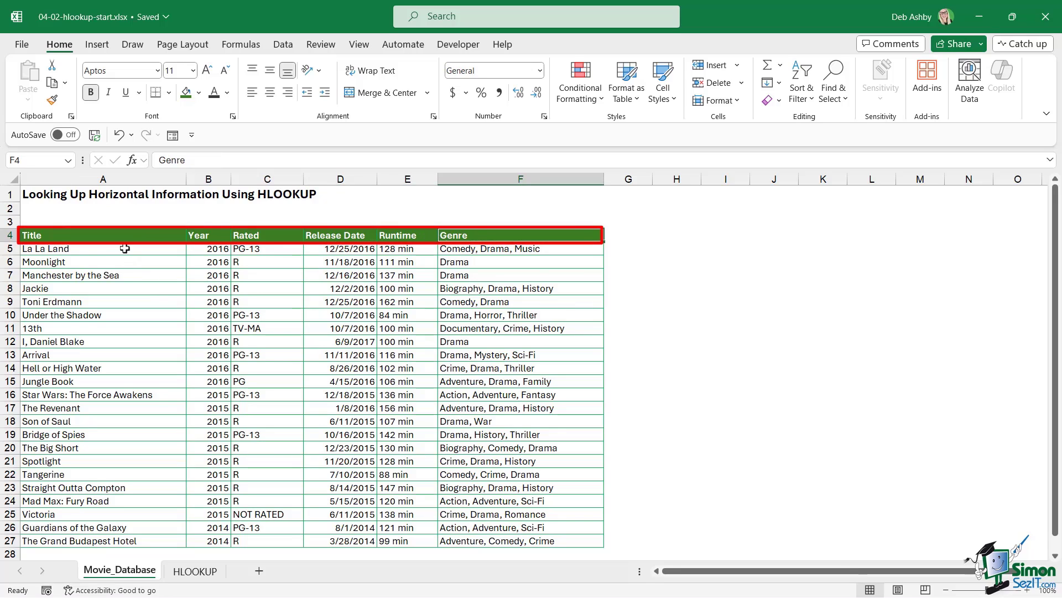
{"action": "left_click_drag", "start_coordinate": [100, 250], "coordinate": [104, 466]}
{"action": "left_click_drag", "start_coordinate": [265, 252], "coordinate": [271, 481]}
{"action": "left_click", "coordinate": [520, 353]}
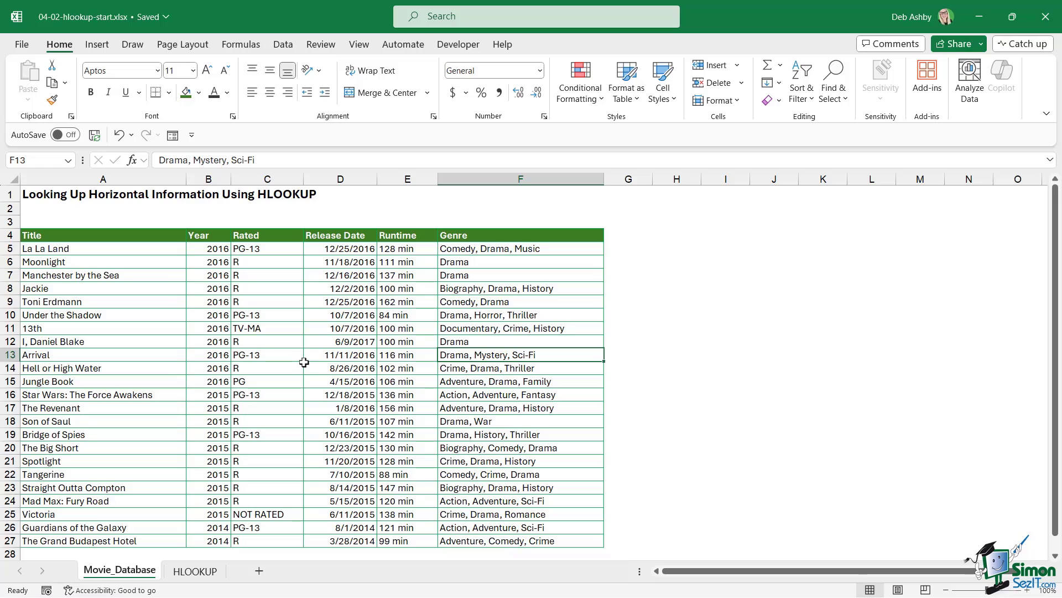
Step: Copy the entire movie table, including its header row
{"action": "left_click", "coordinate": [285, 316]}
{"action": "key", "text": "ctrl+a"}
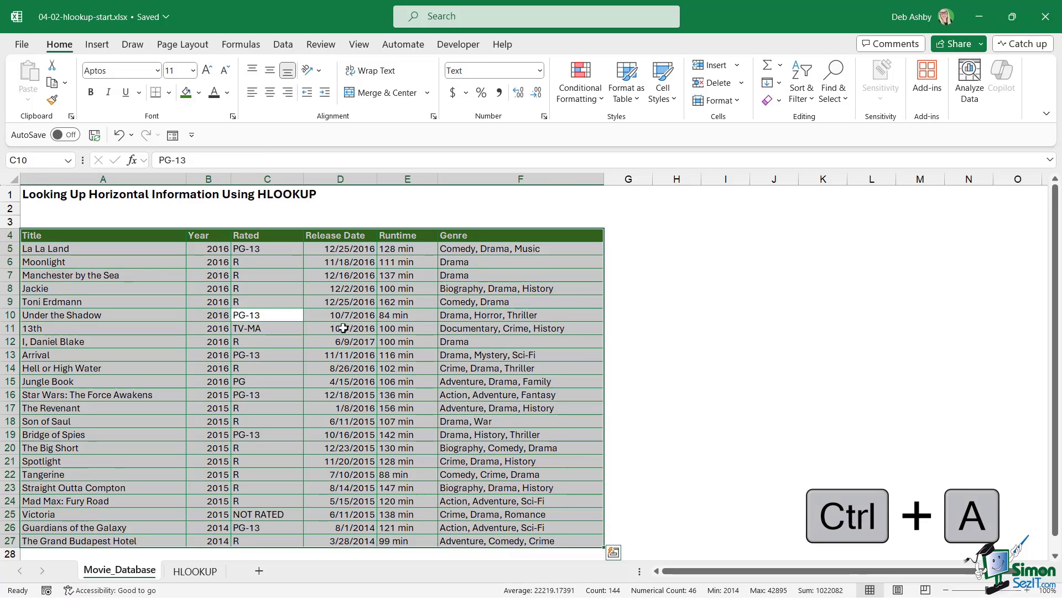
{"action": "key", "text": "ctrl+c"}
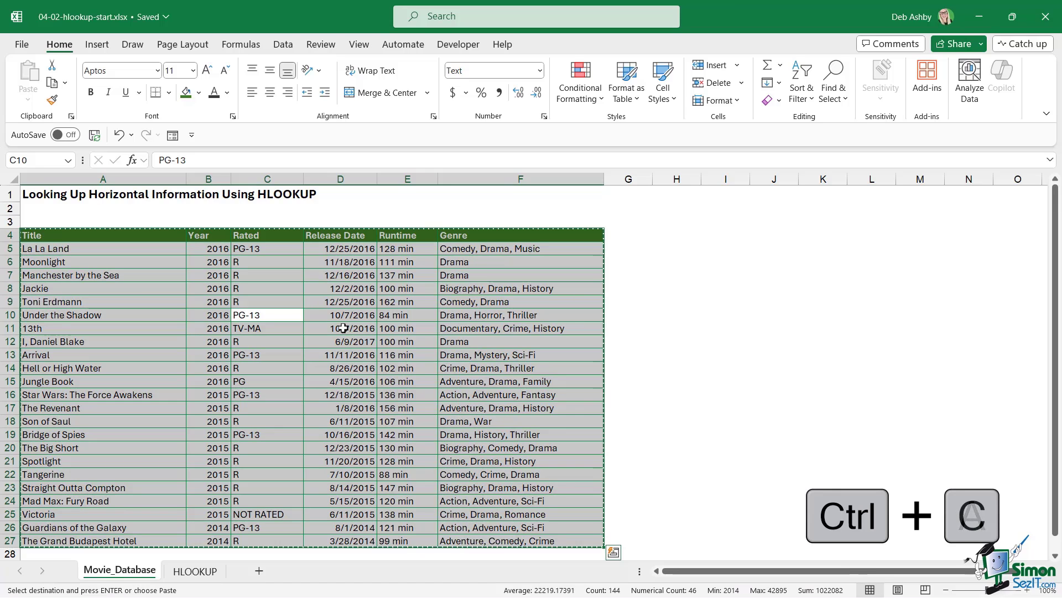
Step: Paste the copied movie table at A31 using Paste Special with Transpose, and clear the copy selection
{"action": "scroll", "coordinate": [343, 329], "scroll_direction": "down", "scroll_amount": 6}
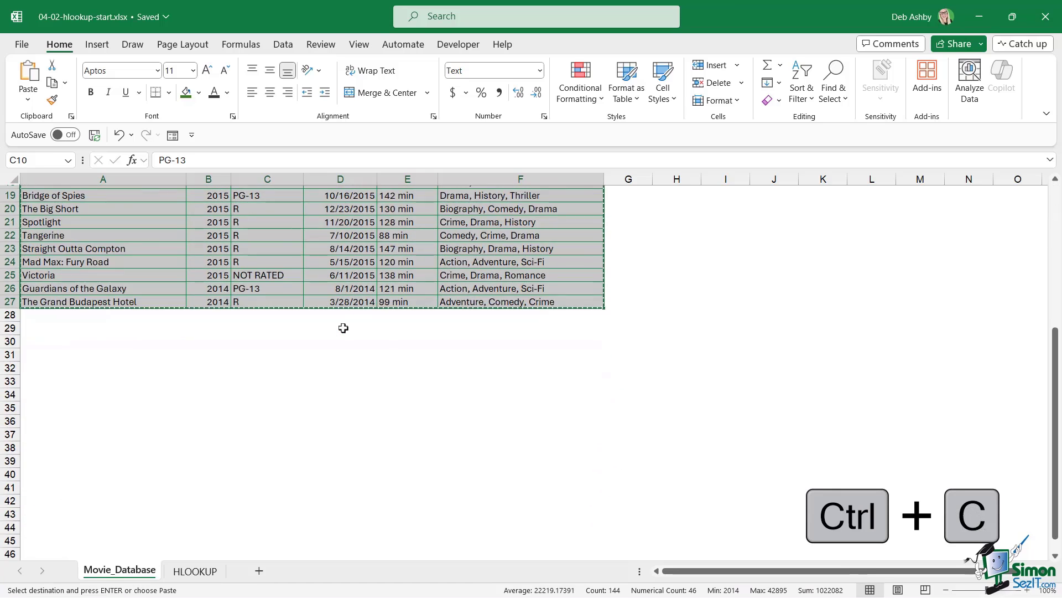
{"action": "scroll", "coordinate": [265, 340], "scroll_direction": "down", "scroll_amount": 1}
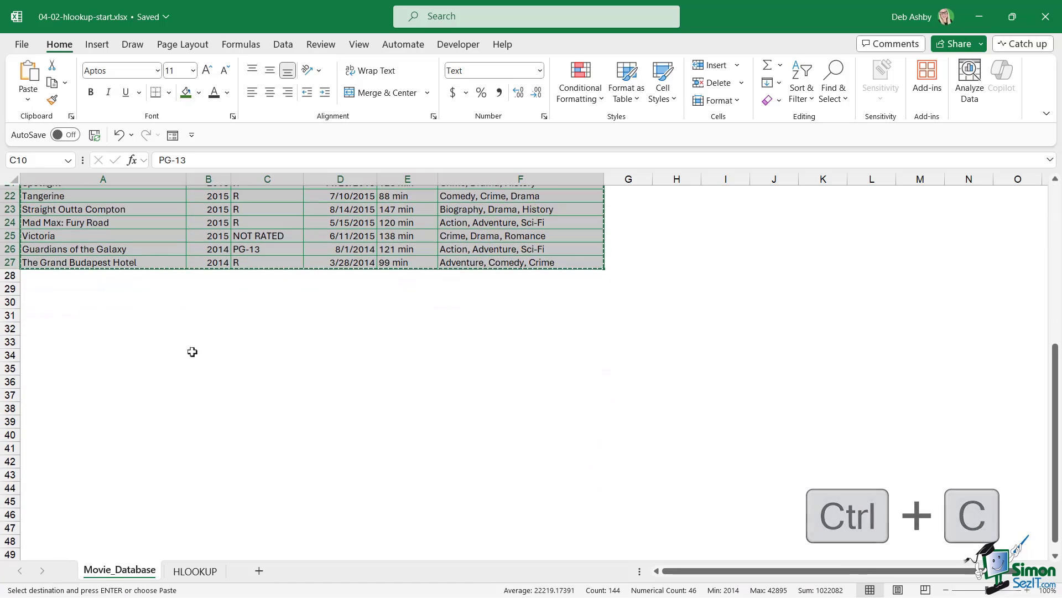
{"action": "left_click", "coordinate": [44, 315]}
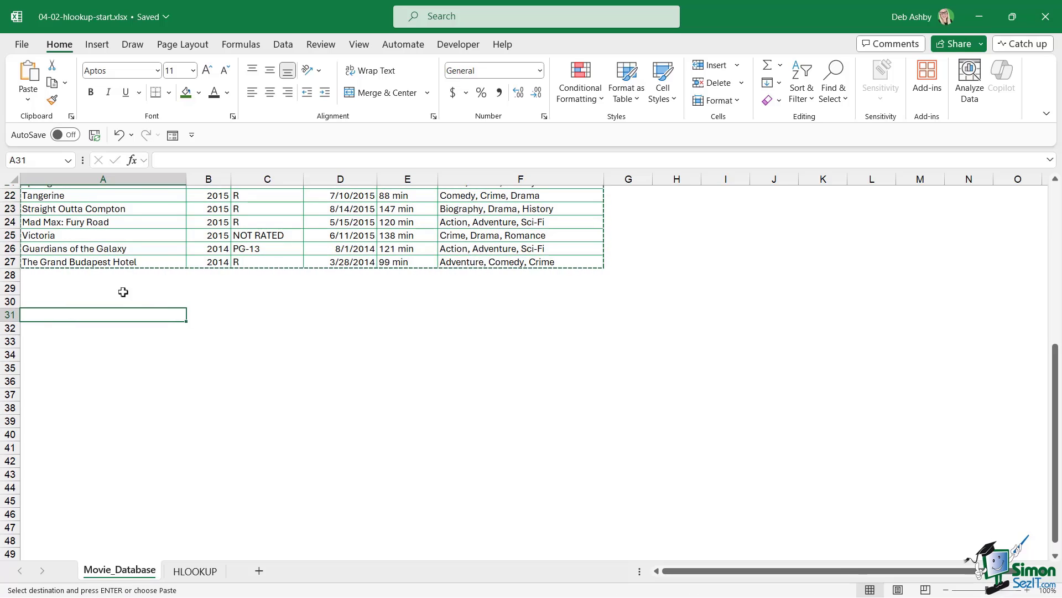
{"action": "left_click", "coordinate": [28, 102]}
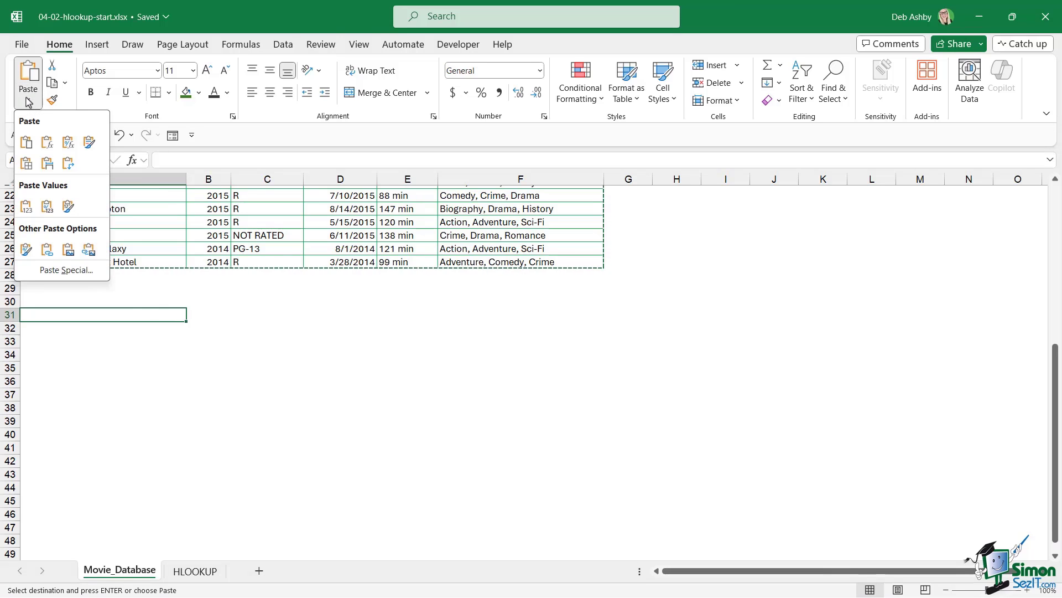
{"action": "left_click", "coordinate": [65, 271]}
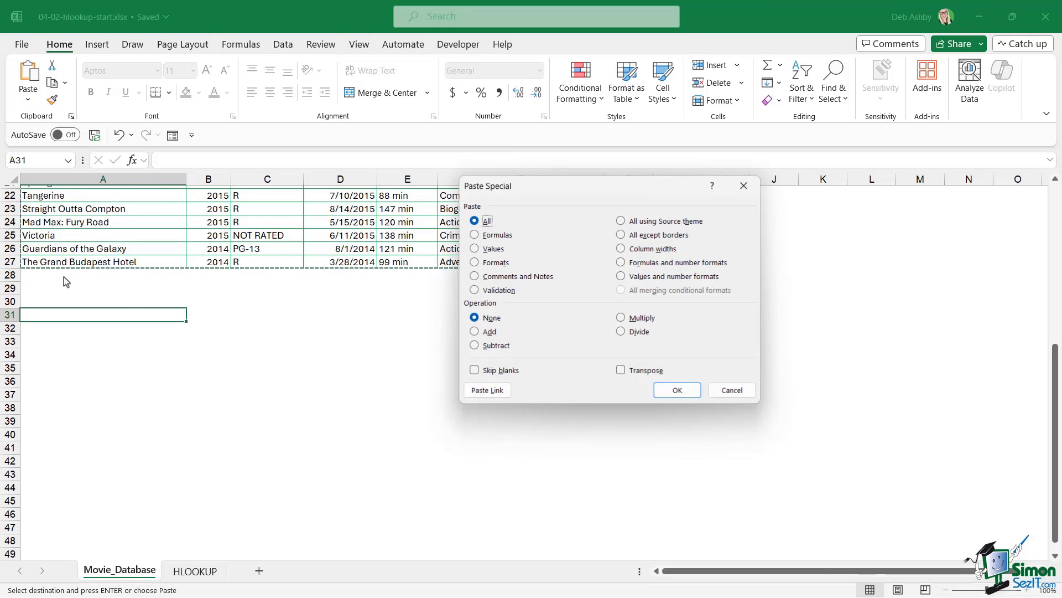
{"action": "left_click", "coordinate": [622, 371]}
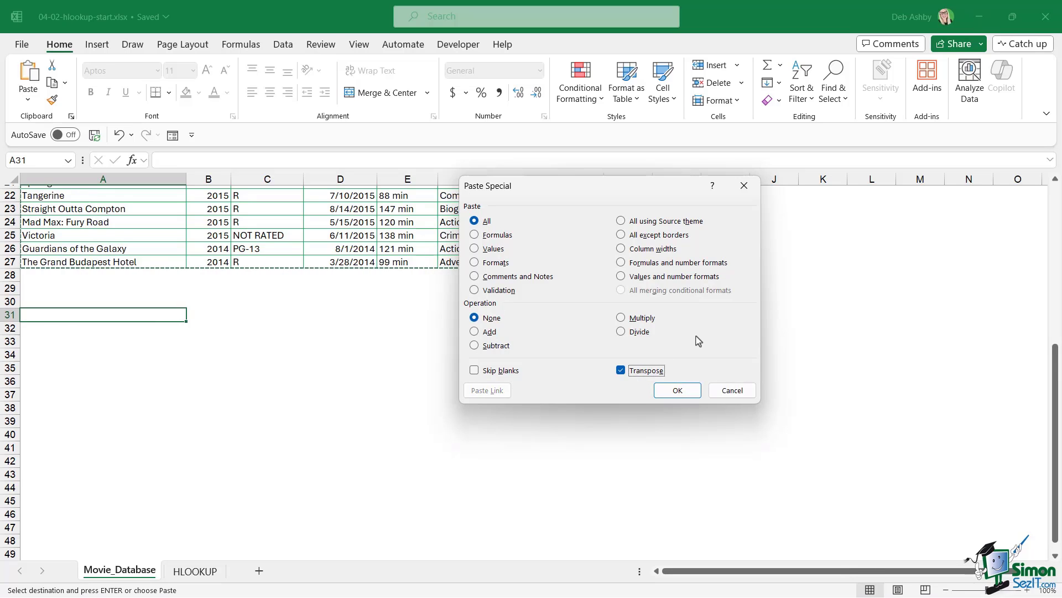
{"action": "left_click", "coordinate": [677, 390]}
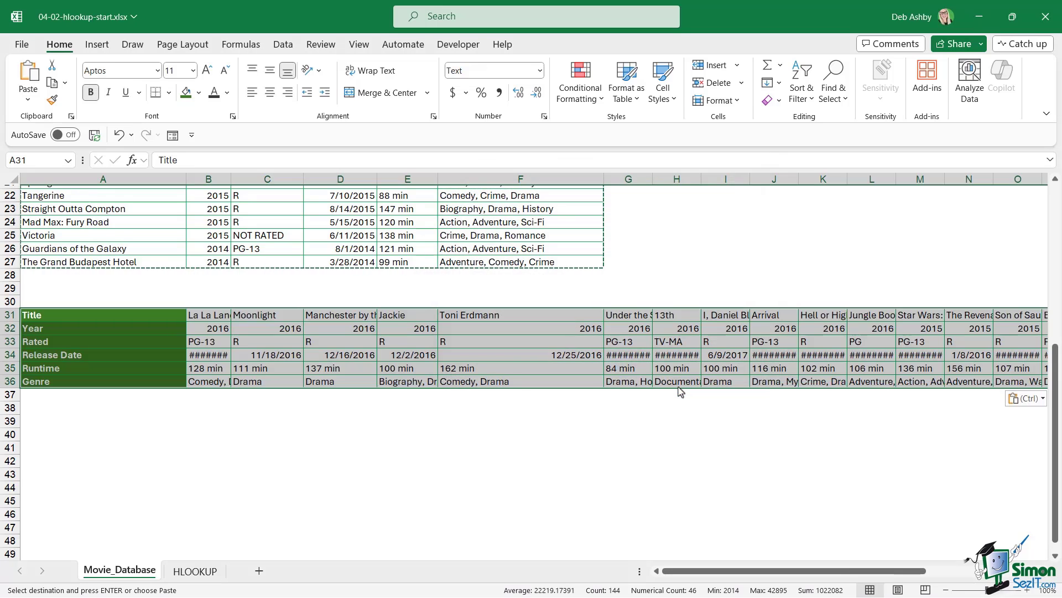
{"action": "left_click", "coordinate": [237, 420]}
{"action": "key", "text": "Escape"}
Step: Examine the transposed table's row headers in A31:A36 and the movie values running across the rows
{"action": "left_click", "coordinate": [364, 409]}
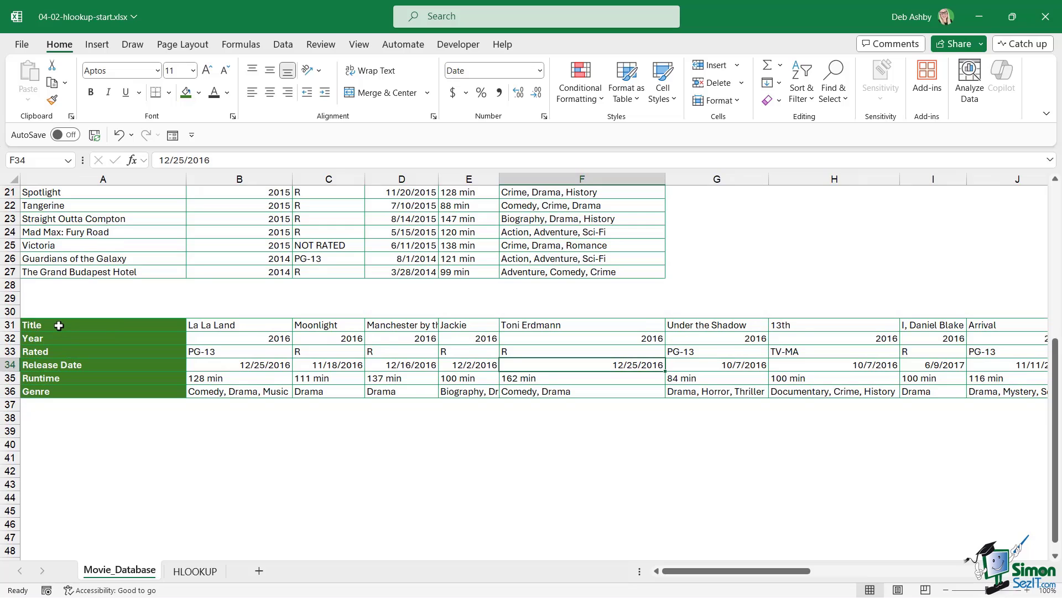
{"action": "left_click_drag", "start_coordinate": [59, 325], "coordinate": [55, 390]}
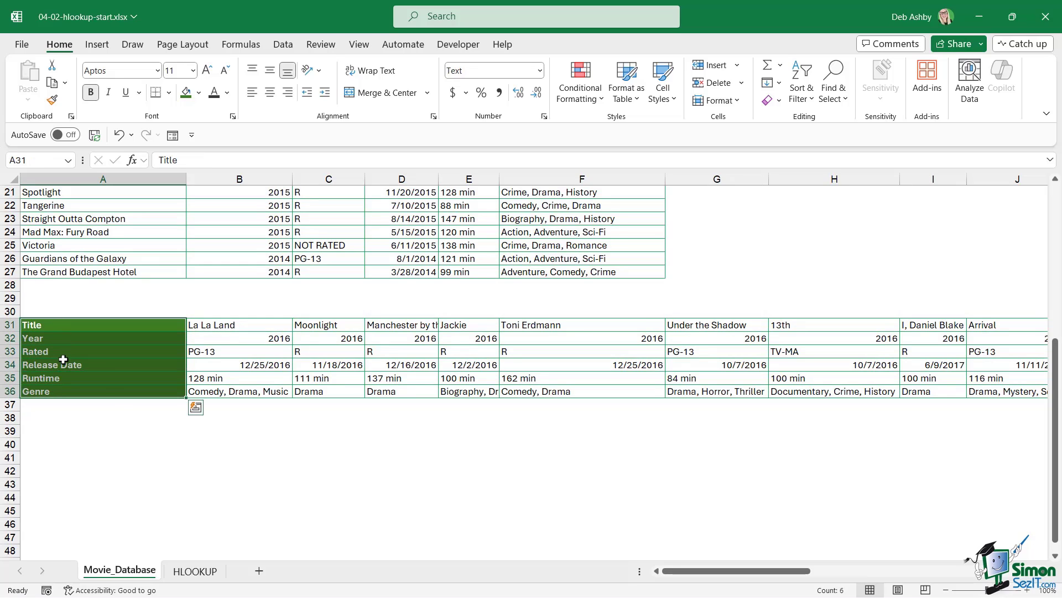
{"action": "left_click", "coordinate": [270, 379]}
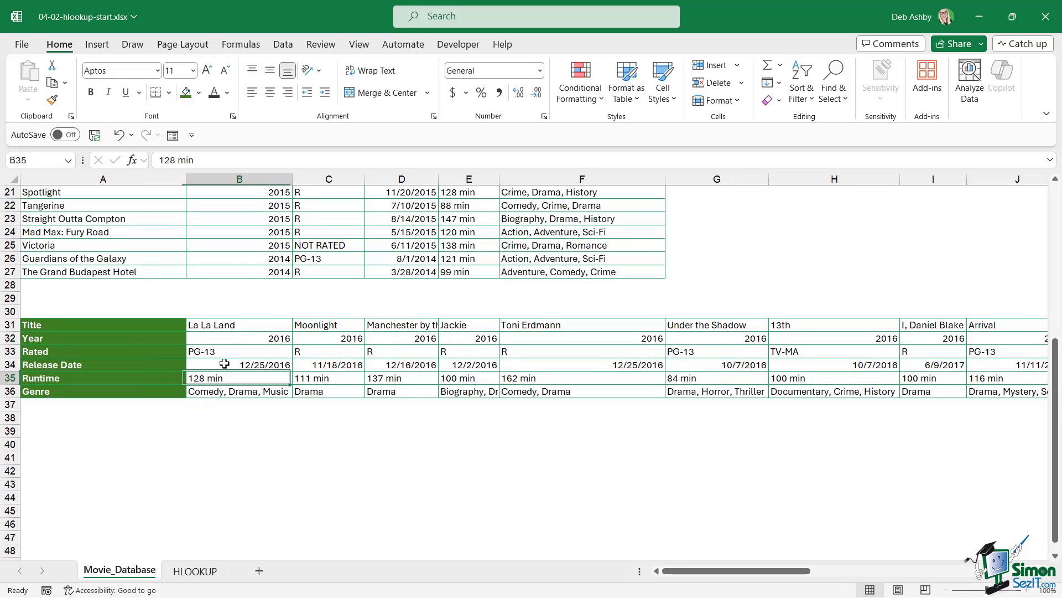
Step: Review the transposed table's Title and Year rows, and autofit column D to the width of its contents
{"action": "left_click", "coordinate": [112, 324]}
{"action": "left_click", "coordinate": [215, 327]}
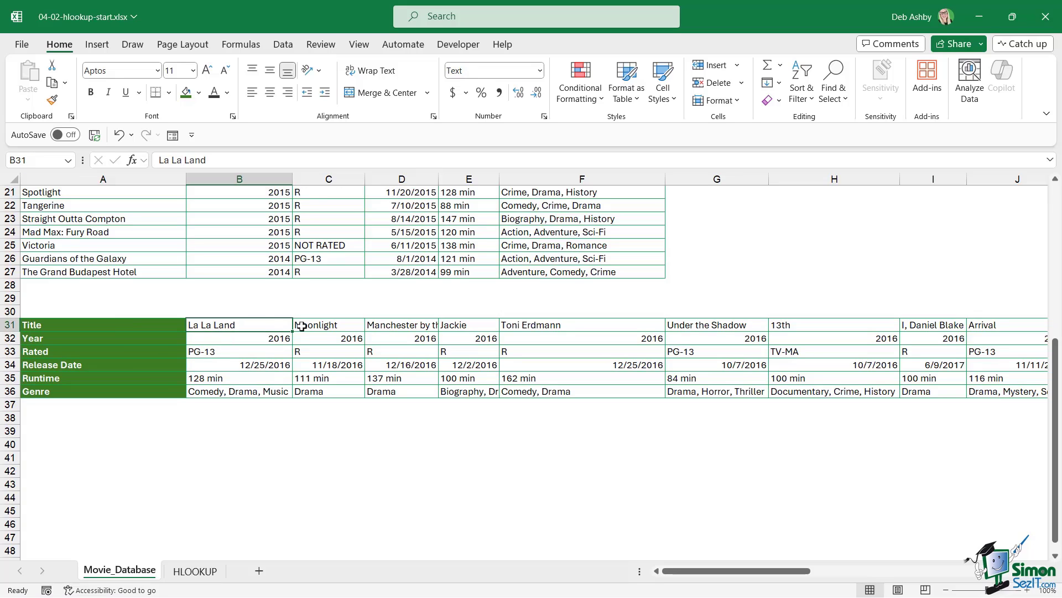
{"action": "left_click", "coordinate": [299, 325]}
{"action": "left_click", "coordinate": [416, 326]}
{"action": "left_click", "coordinate": [150, 338]}
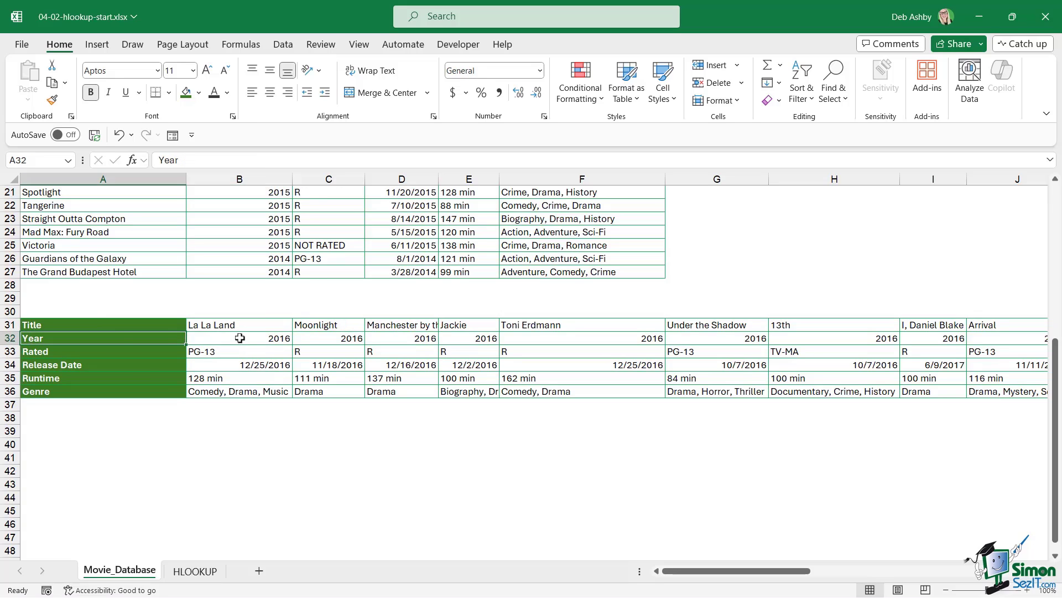
{"action": "left_click", "coordinate": [241, 337]}
{"action": "left_click", "coordinate": [342, 338]}
{"action": "left_click", "coordinate": [391, 339]}
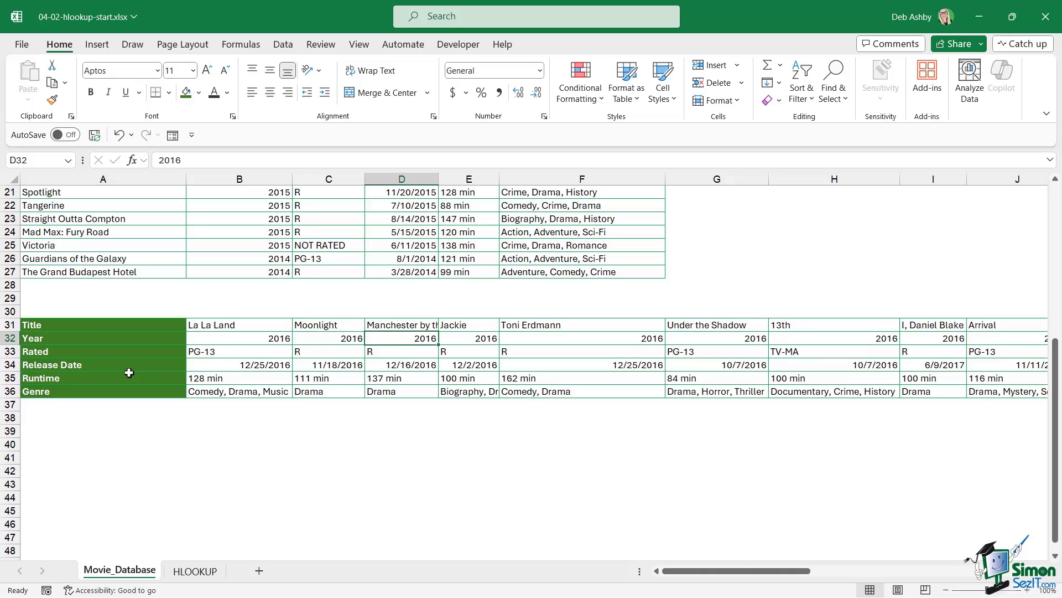
{"action": "double_click", "coordinate": [438, 178]}
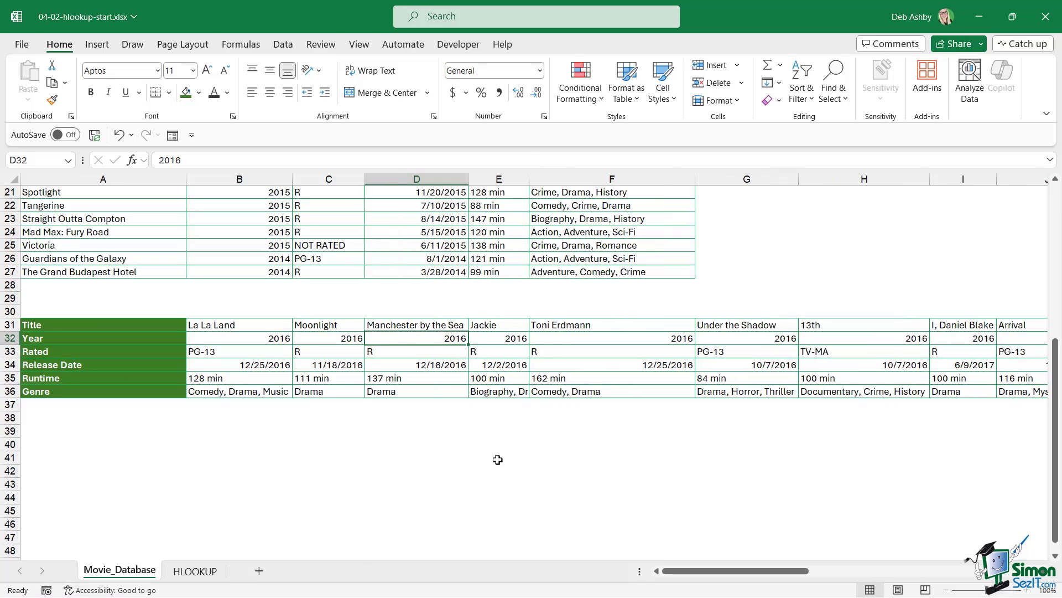
Step: Compare the original vertical movie table with its transposed version, checking rows 32 and 33 for Year and Rated
{"action": "left_click_drag", "start_coordinate": [97, 325], "coordinate": [594, 391]}
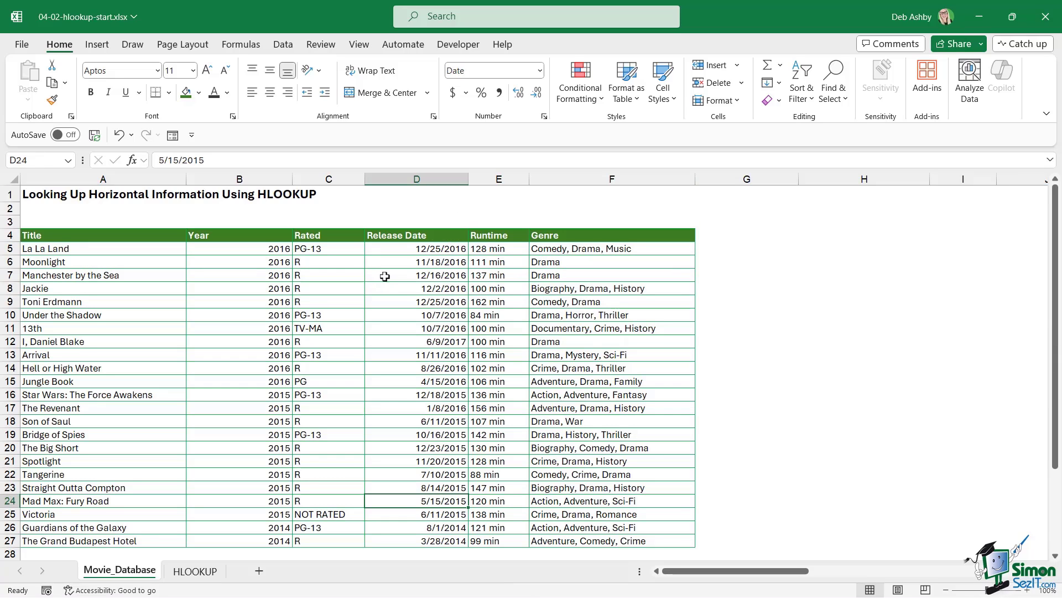
{"action": "left_click", "coordinate": [381, 262]}
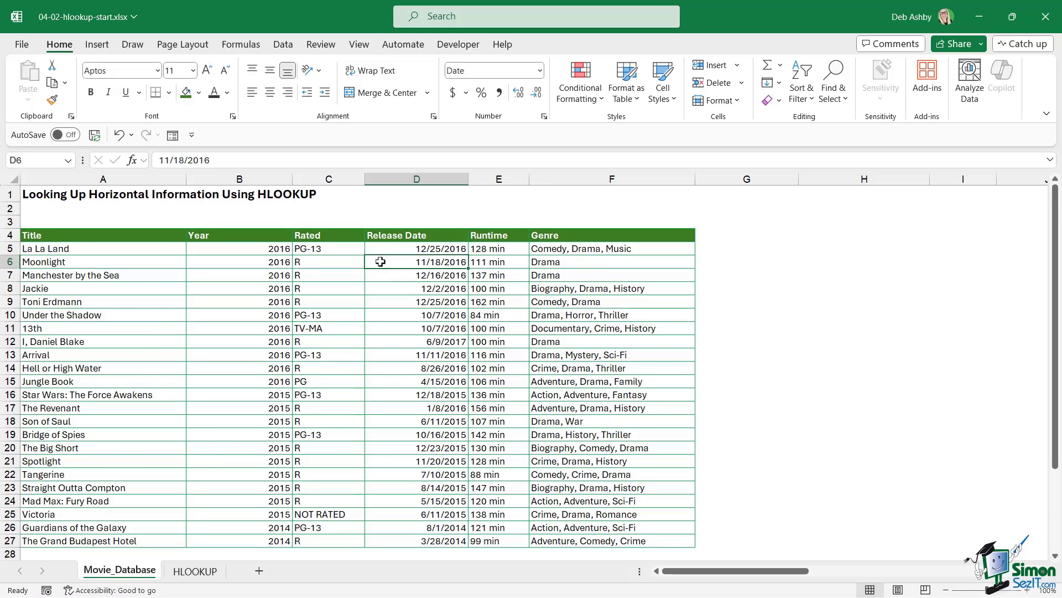
{"action": "scroll", "coordinate": [381, 262], "scroll_direction": "down", "scroll_amount": 8}
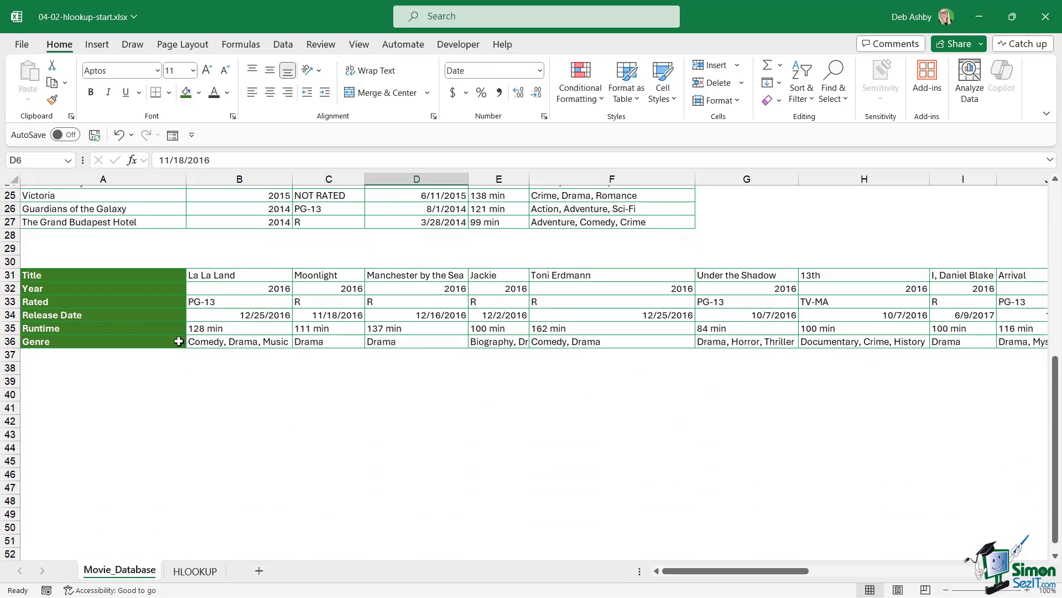
{"action": "left_click", "coordinate": [5, 302]}
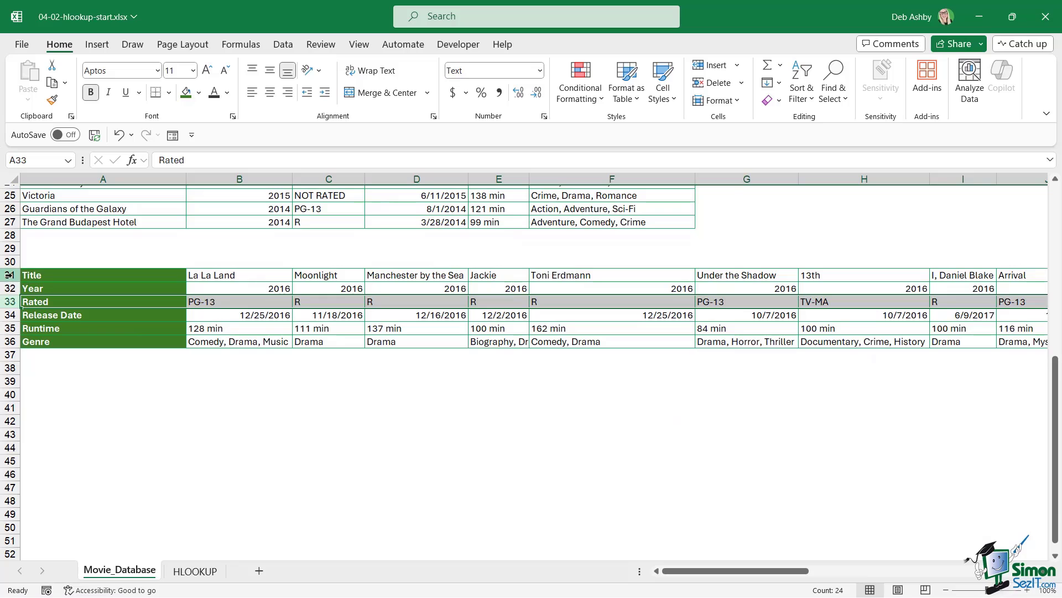
{"action": "left_click", "coordinate": [10, 288]}
{"action": "left_click", "coordinate": [13, 300]}
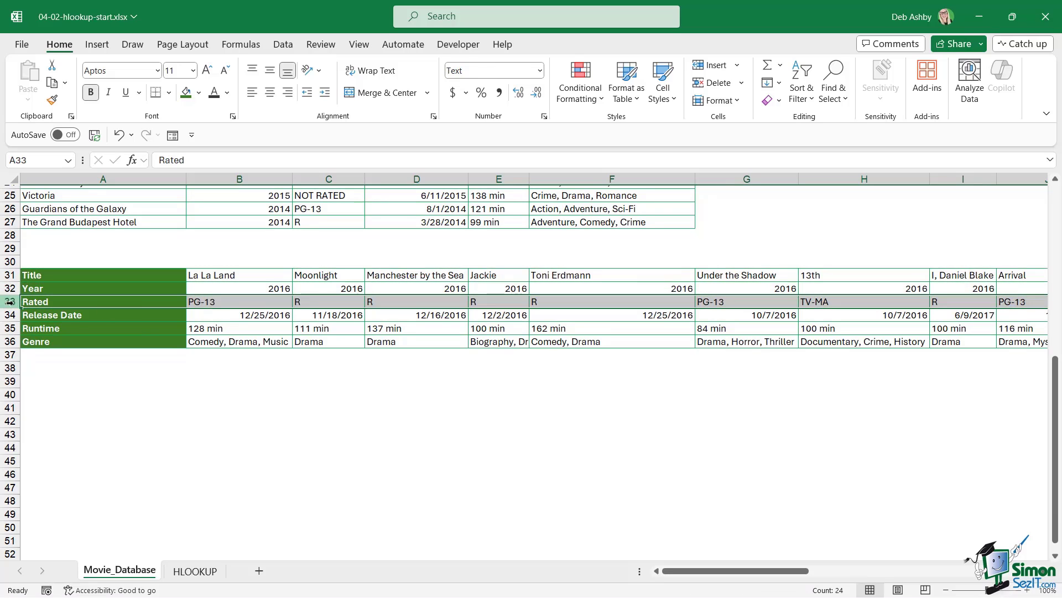
Step: Open the HLOOKUP sheet and examine the blank Film, Year, Rated and Genre cells in column B
{"action": "left_click", "coordinate": [195, 570]}
{"action": "left_click", "coordinate": [214, 417]}
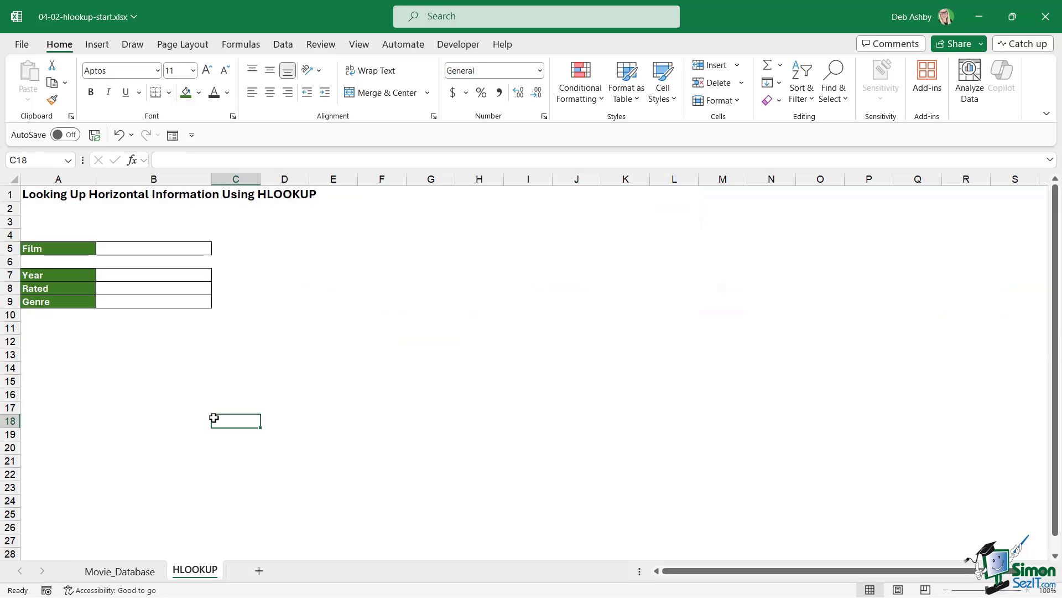
{"action": "left_click", "coordinate": [138, 238]}
{"action": "left_click", "coordinate": [138, 247]}
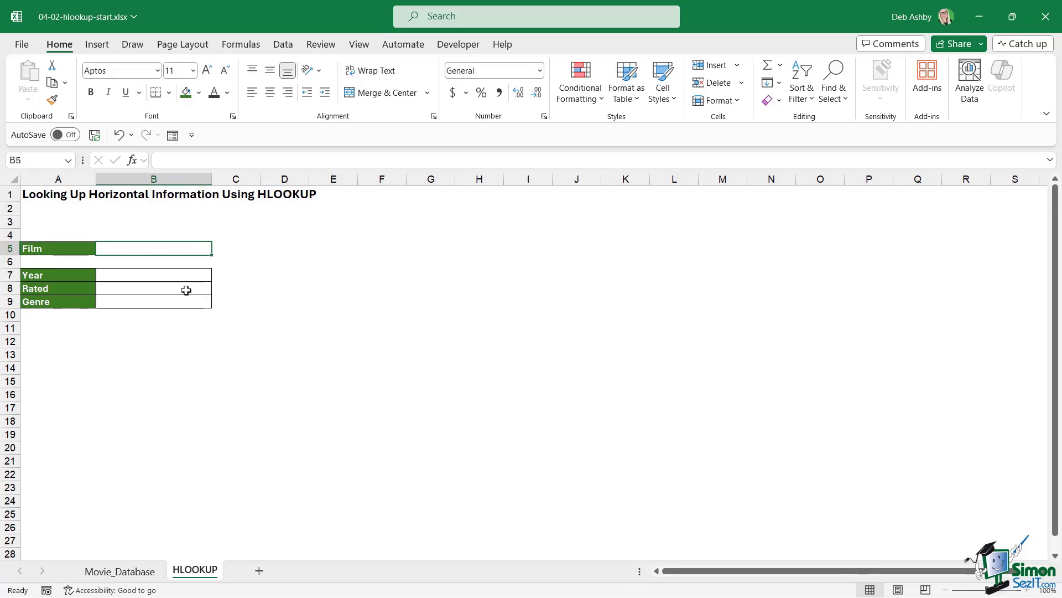
{"action": "left_click", "coordinate": [172, 273]}
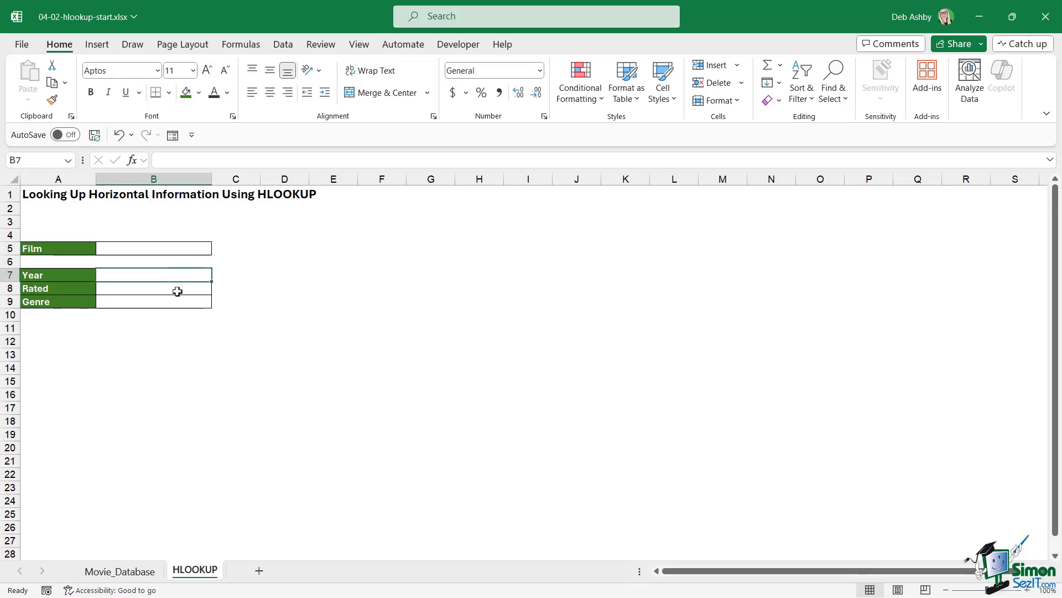
{"action": "left_click", "coordinate": [177, 289]}
{"action": "left_click", "coordinate": [177, 301]}
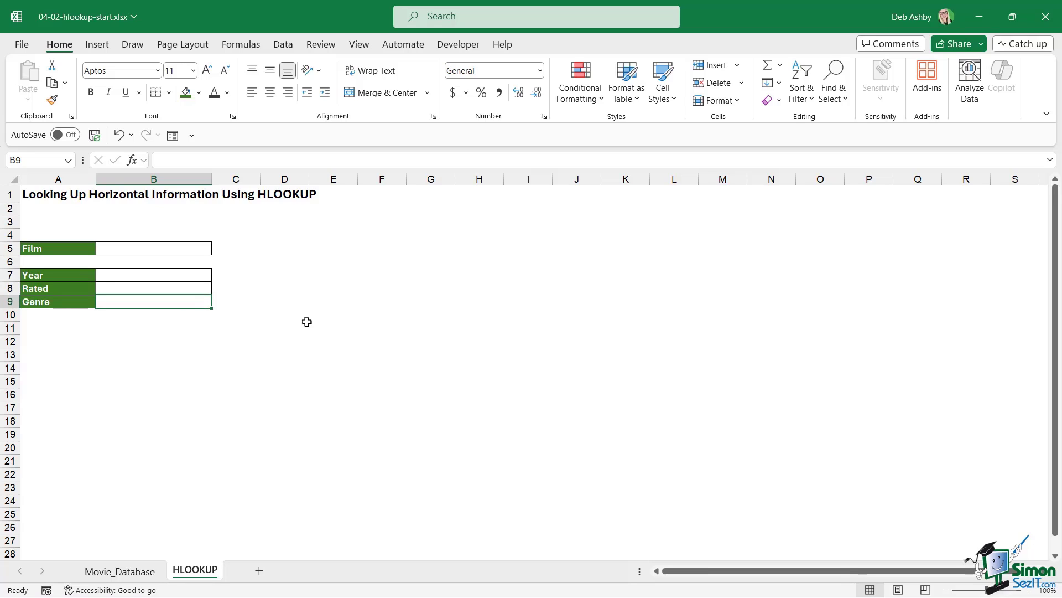
Step: Open Data Validation for the Film cell B5 and set the allowed values to List
{"action": "left_click", "coordinate": [183, 247]}
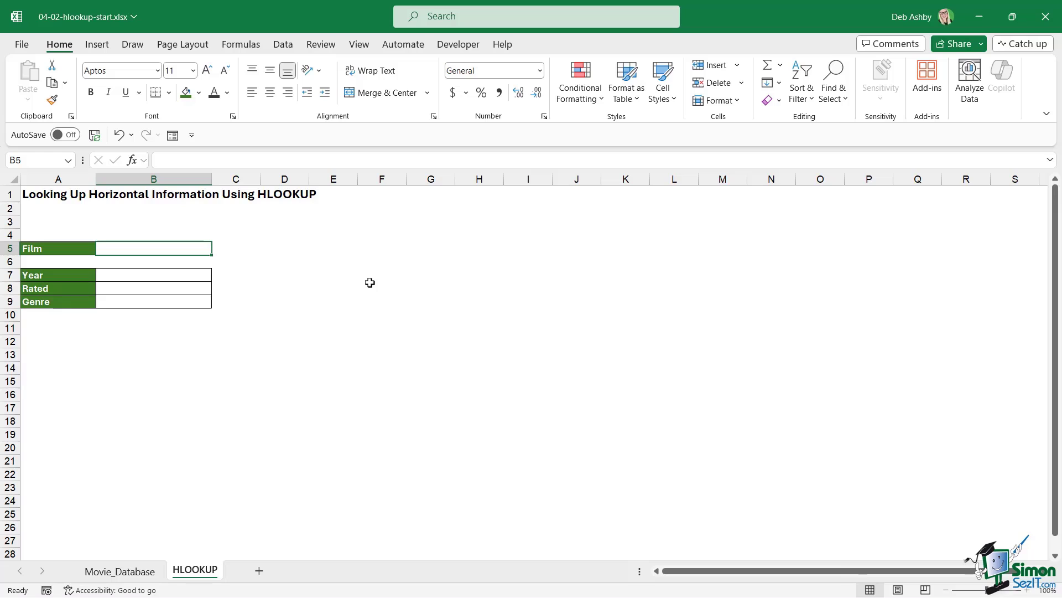
{"action": "left_click", "coordinate": [283, 45]}
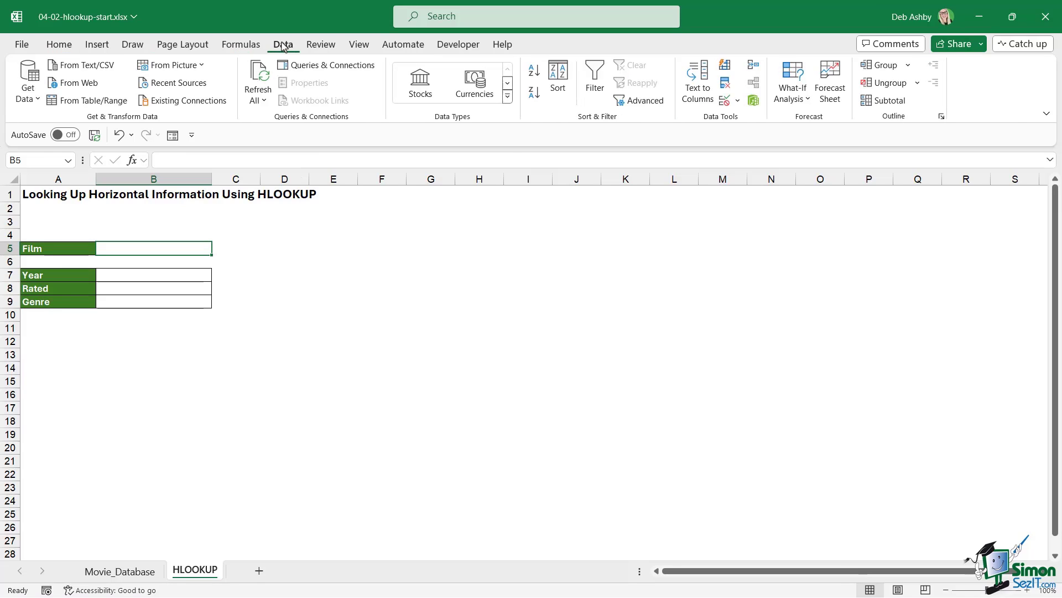
{"action": "left_click", "coordinate": [738, 101]}
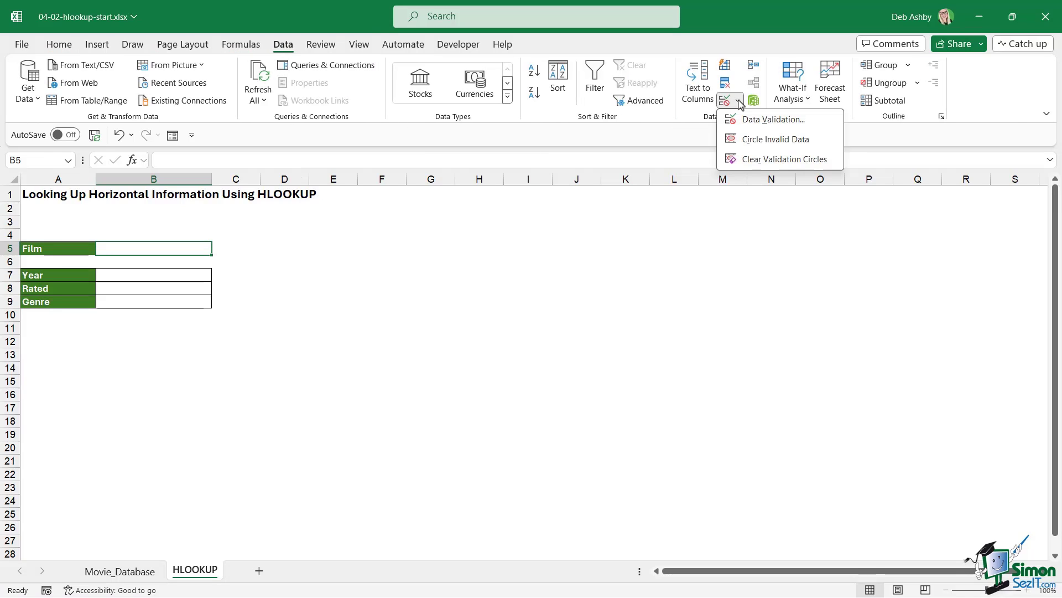
{"action": "left_click", "coordinate": [748, 121]}
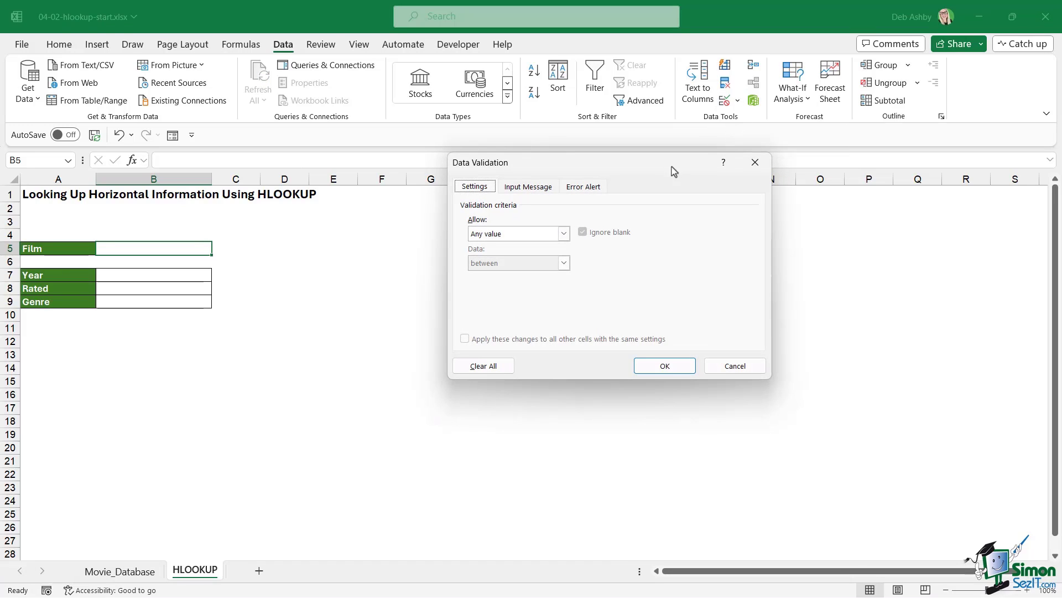
{"action": "left_click_drag", "start_coordinate": [661, 169], "coordinate": [490, 198]}
{"action": "left_click", "coordinate": [389, 261]}
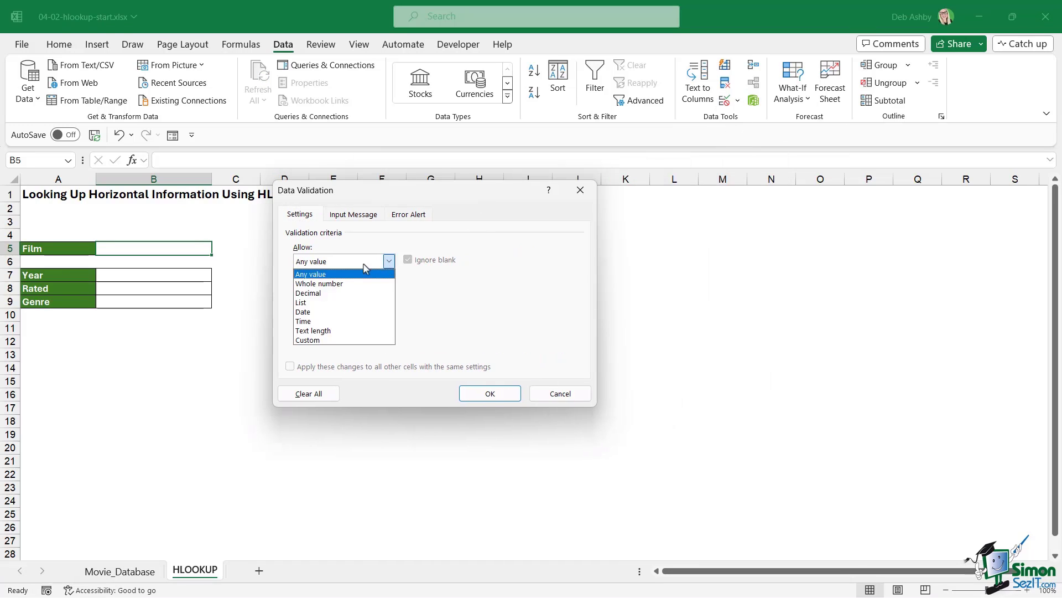
{"action": "left_click", "coordinate": [324, 305]}
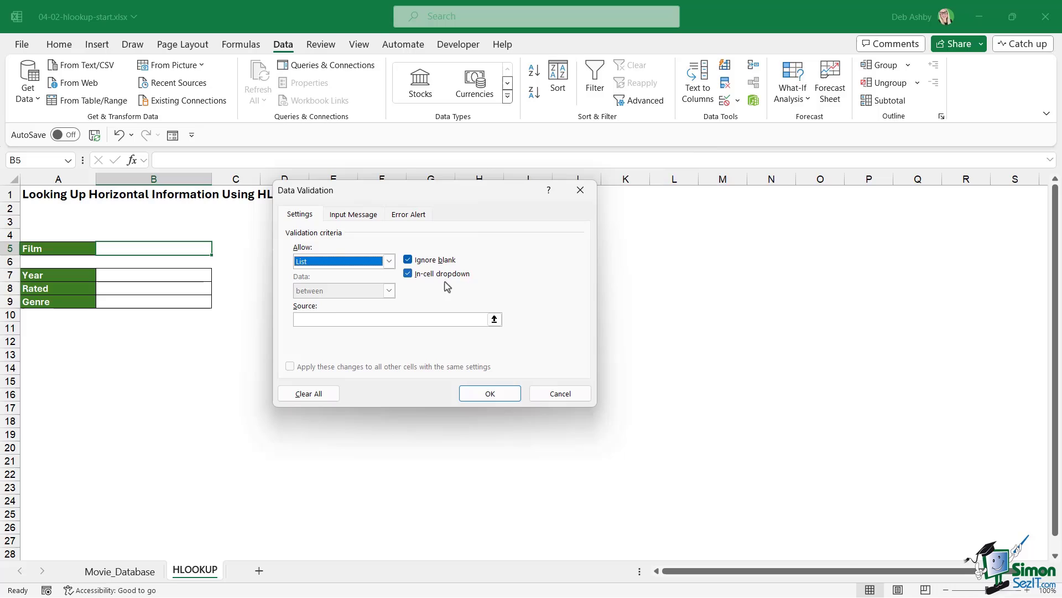
Step: Use the movie titles beneath the Title header on Movie_Database as the list source, and apply the validation to B5
{"action": "left_click", "coordinate": [303, 318]}
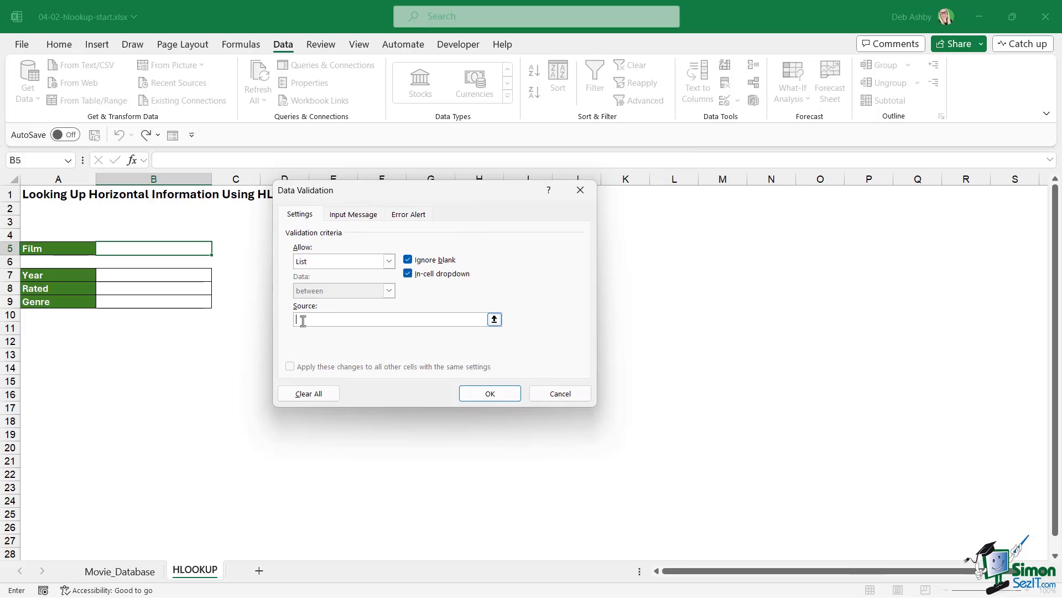
{"action": "left_click", "coordinate": [107, 574]}
{"action": "scroll", "coordinate": [208, 338], "scroll_direction": "up", "scroll_amount": 8}
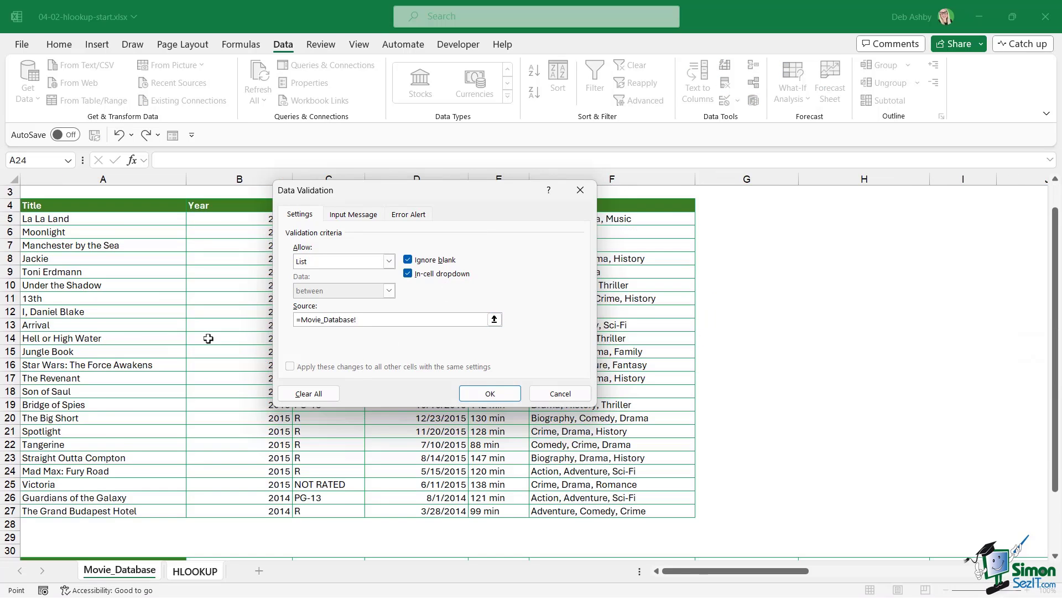
{"action": "left_click_drag", "start_coordinate": [76, 248], "coordinate": [90, 472]}
{"action": "left_click", "coordinate": [491, 394]}
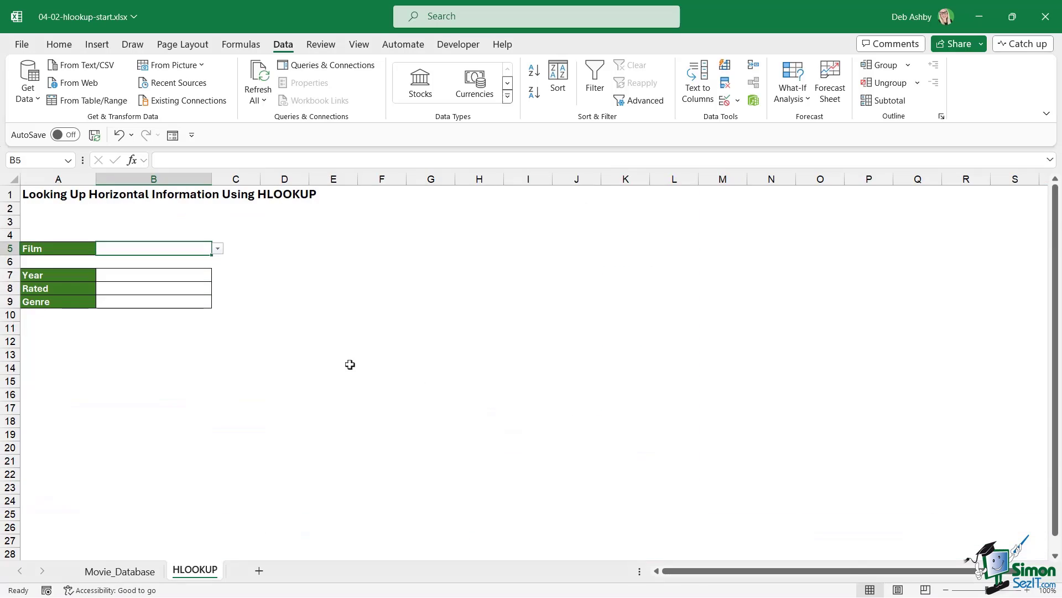
Step: Try the Film dropdown in B5 with Manchester by the Sea and Under the Shadow, and settle on Hell or High Water
{"action": "left_click", "coordinate": [219, 251]}
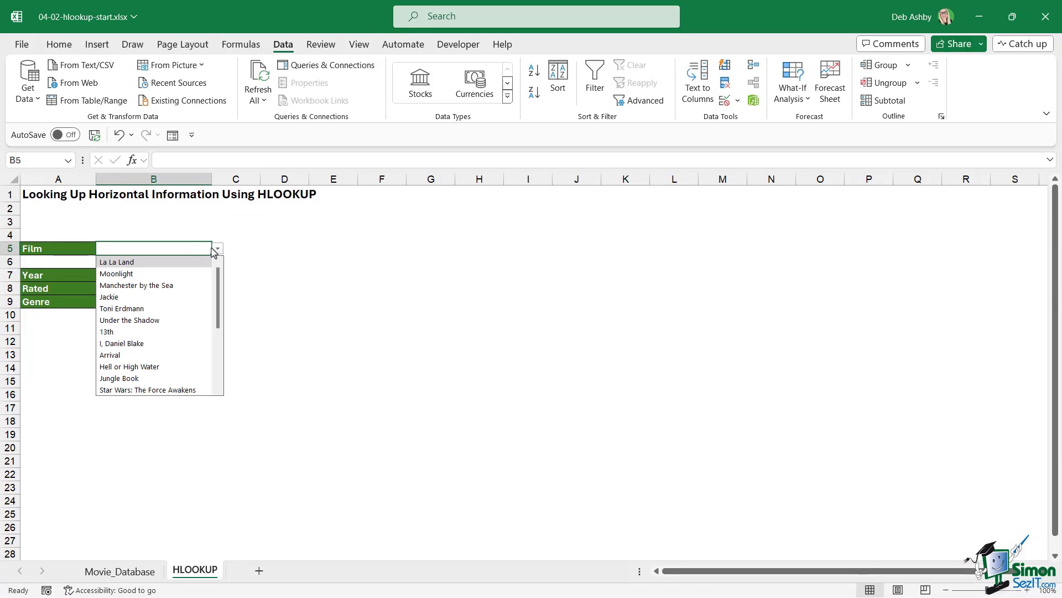
{"action": "mouse_move", "coordinate": [218, 277]}
{"action": "left_mouse_down"}
{"action": "mouse_move", "coordinate": [221, 344]}
{"action": "mouse_move", "coordinate": [220, 276]}
{"action": "left_mouse_up"}
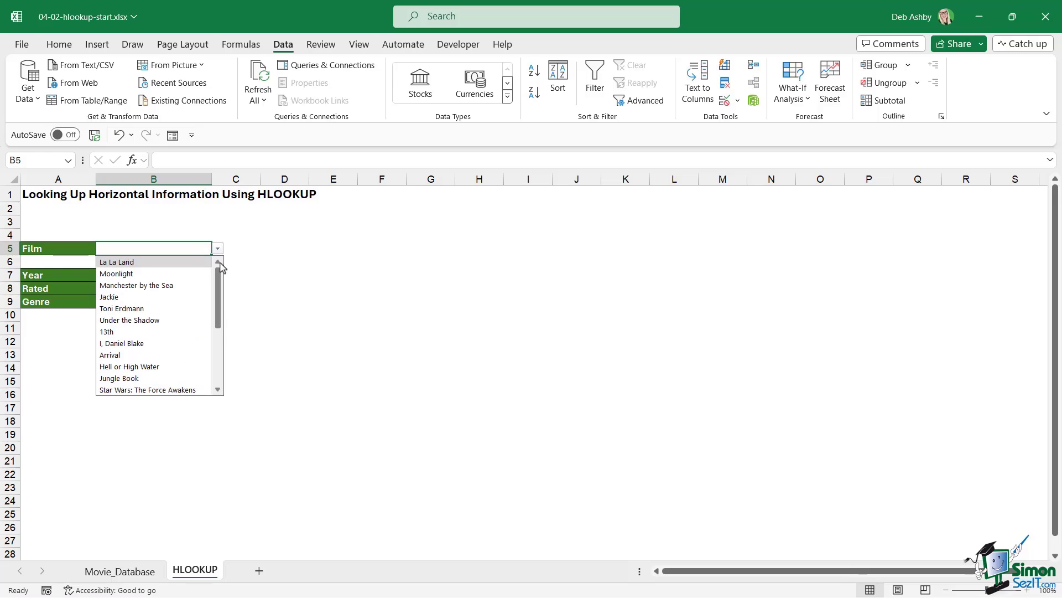
{"action": "left_click", "coordinate": [166, 285]}
{"action": "left_click", "coordinate": [218, 248]}
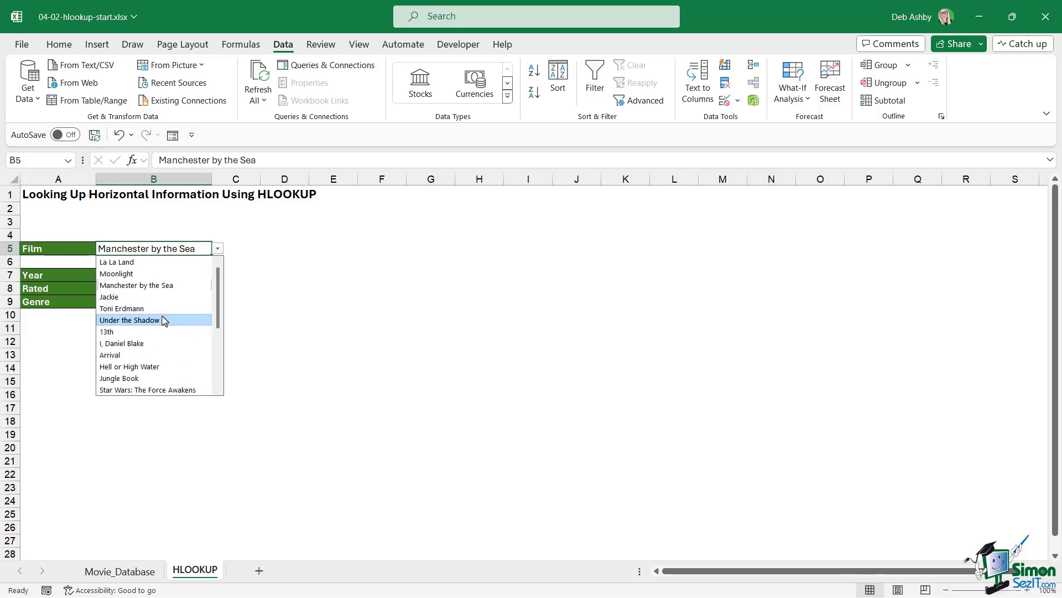
{"action": "left_click", "coordinate": [166, 320]}
{"action": "left_click", "coordinate": [218, 248]}
{"action": "left_click", "coordinate": [181, 367]}
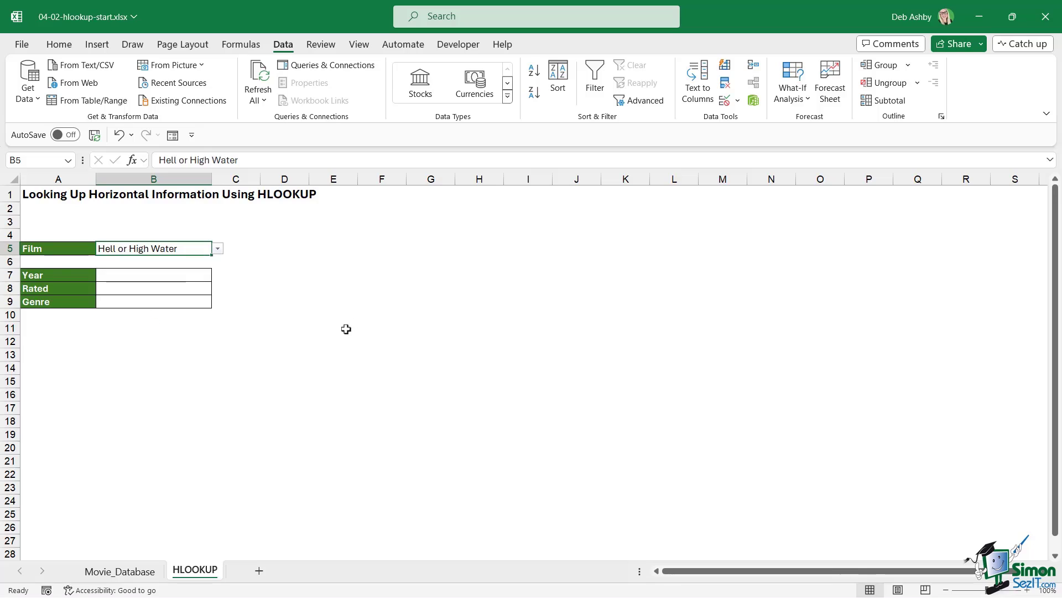
{"action": "left_click", "coordinate": [345, 330]}
Step: Start an HLOOKUP formula in the Year cell B7 with B5 as the lookup value
{"action": "left_click", "coordinate": [132, 278]}
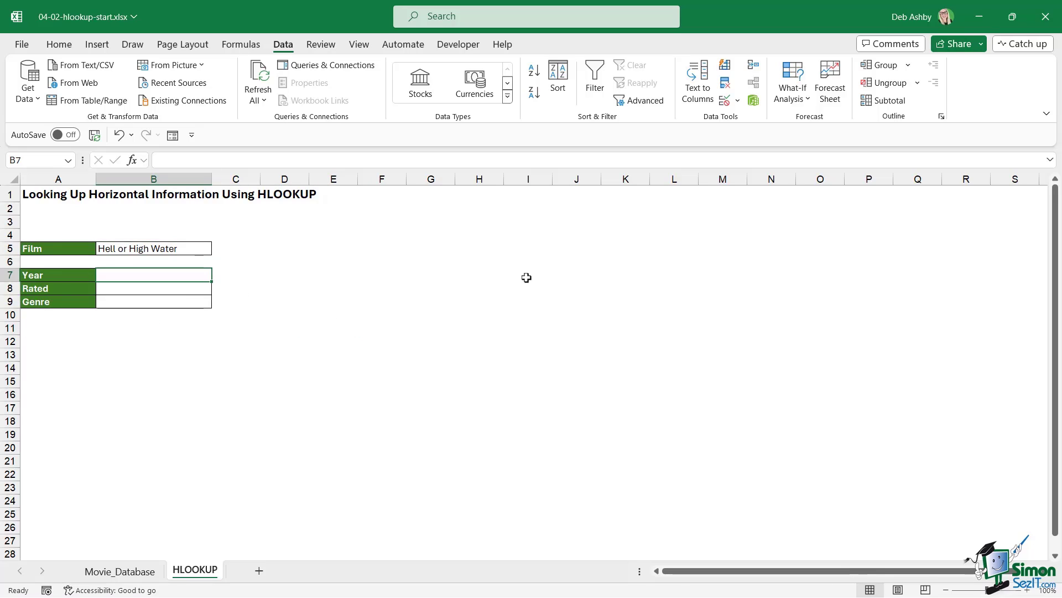
{"action": "type", "text": "="}
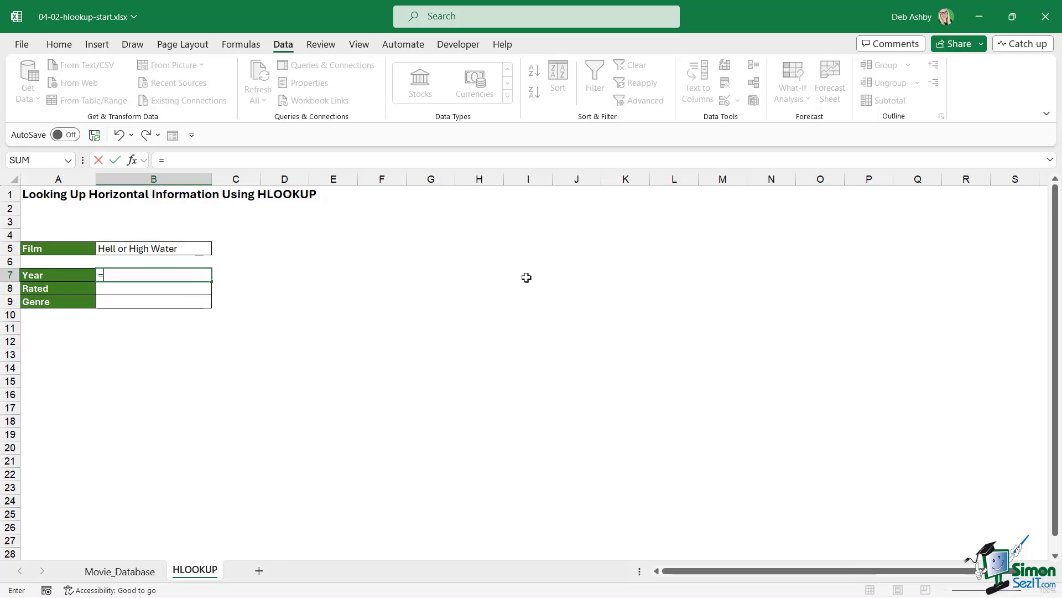
{"action": "type", "text": "HLOOKUP"}
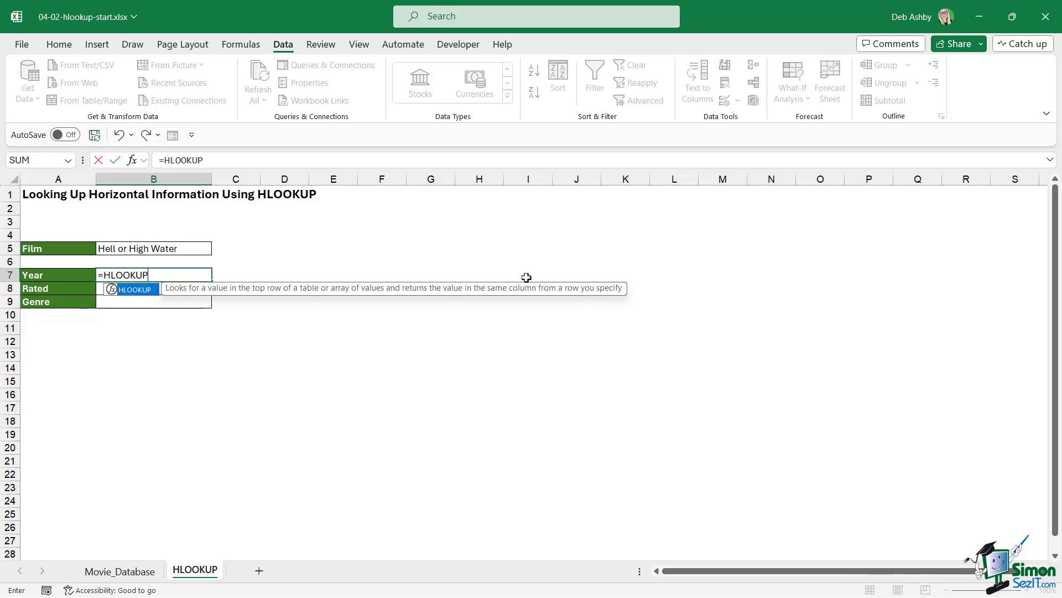
{"action": "type", "text": "("}
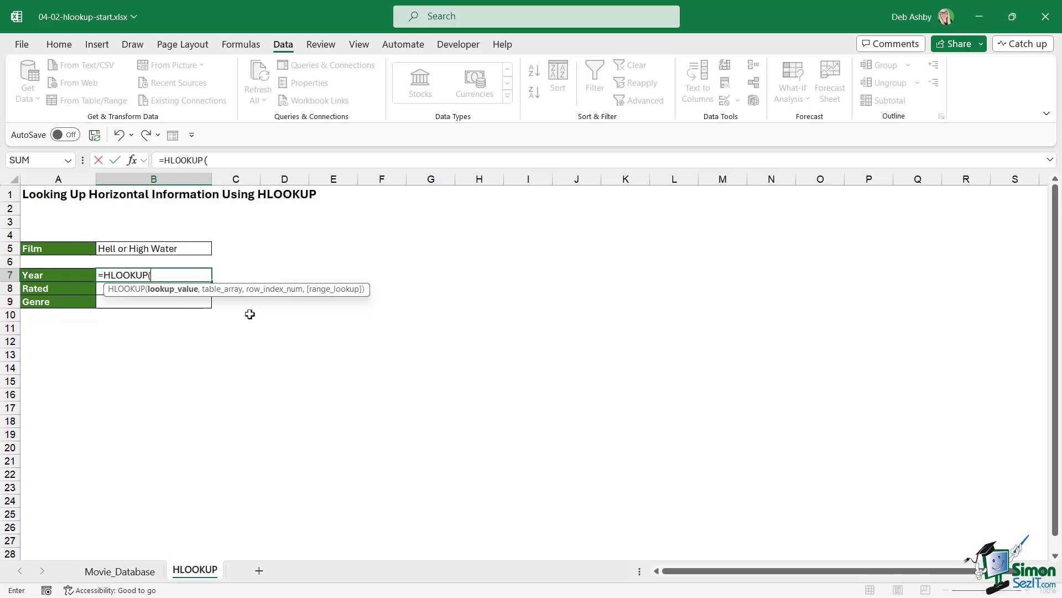
{"action": "left_click", "coordinate": [196, 249]}
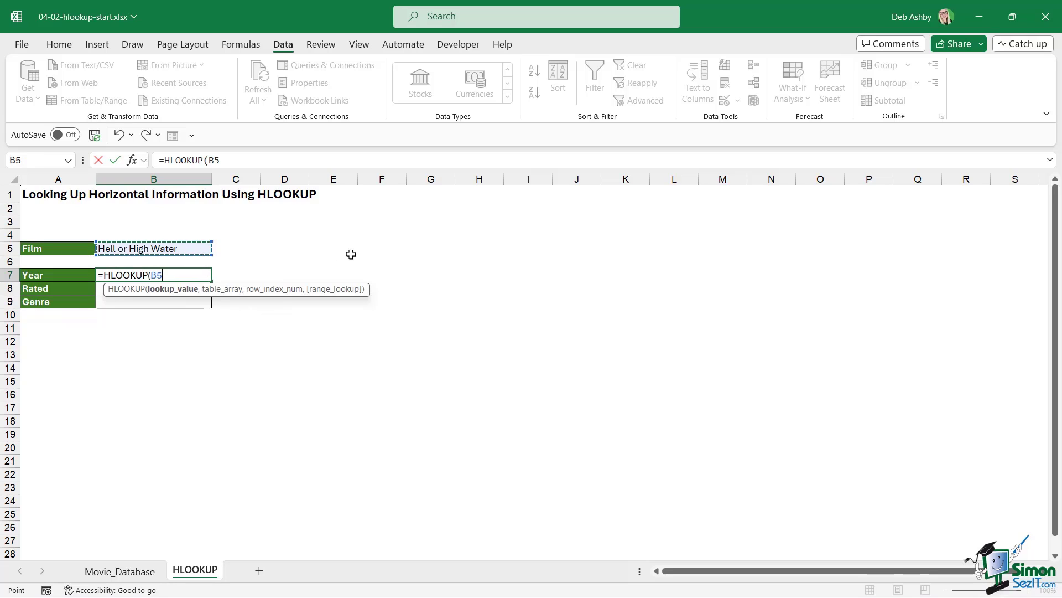
{"action": "type", "text": ","}
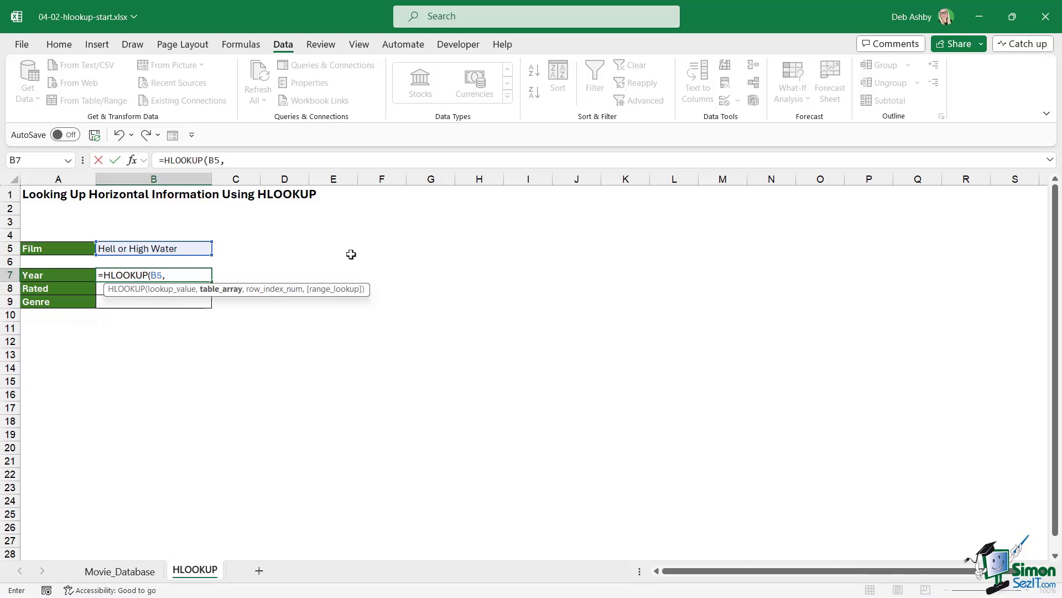
{"action": "left_click", "coordinate": [128, 573]}
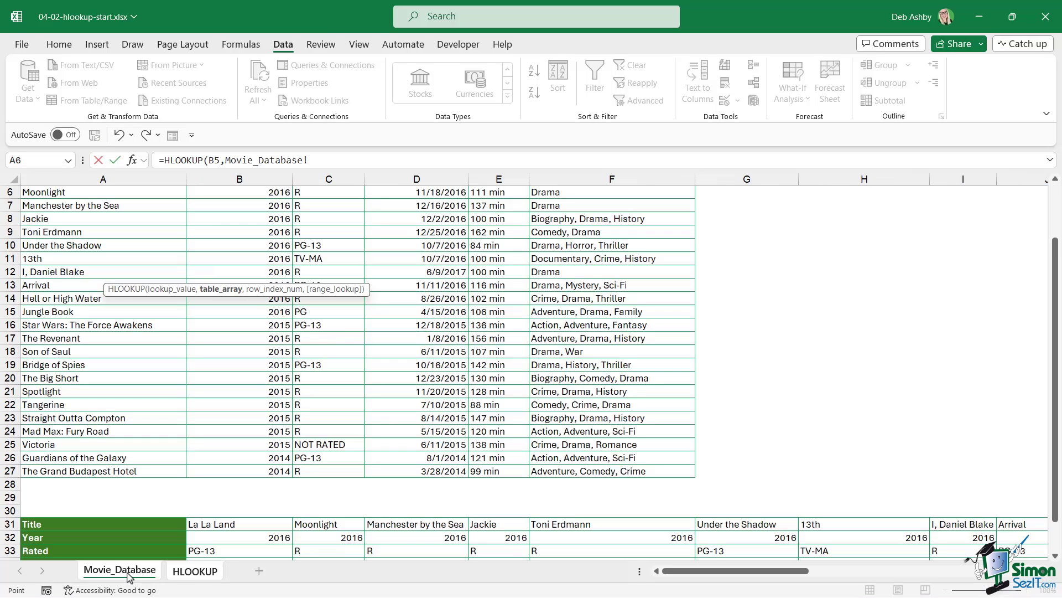
{"action": "scroll", "coordinate": [327, 308], "scroll_direction": "down", "scroll_amount": 5}
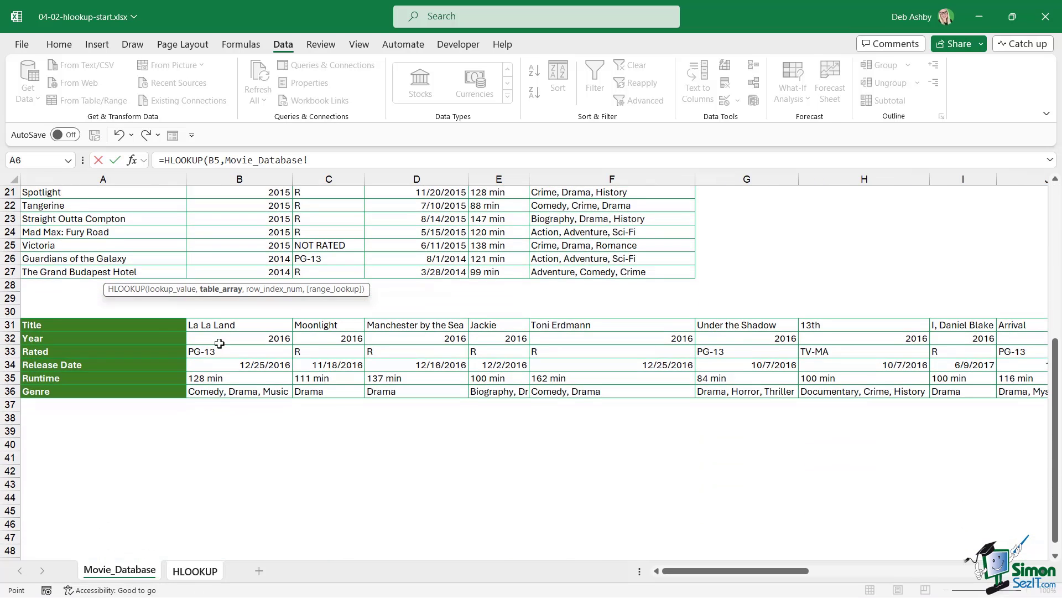
{"action": "left_click", "coordinate": [156, 324]}
{"action": "left_click_drag", "start_coordinate": [155, 324], "coordinate": [850, 389]}
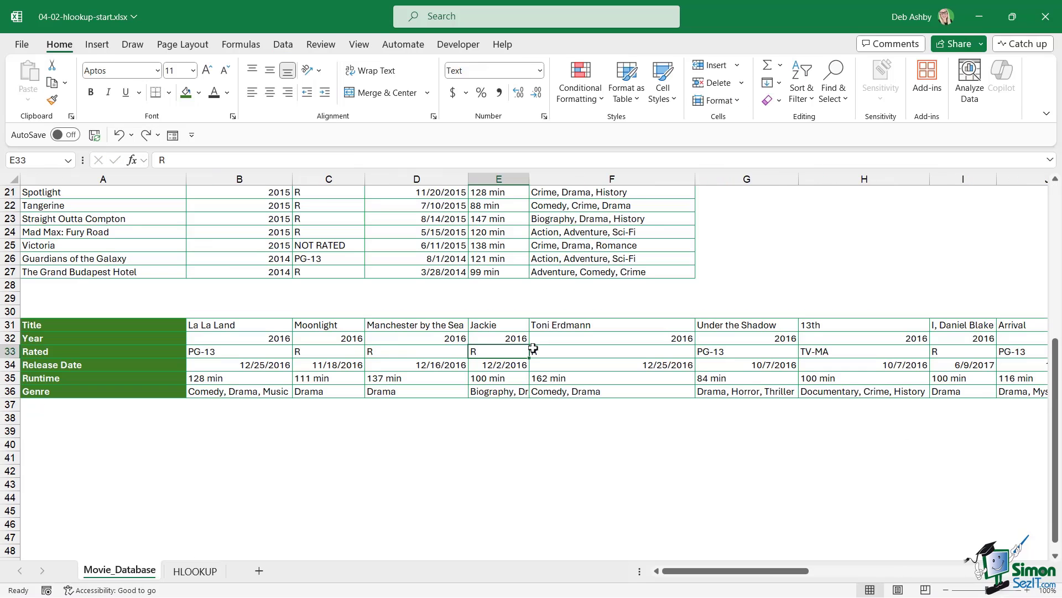
{"action": "left_click_drag", "start_coordinate": [533, 348], "coordinate": [591, 352]}
Step: Select the whole transposed movie table on Movie_Database and name the range Movies
{"action": "left_click", "coordinate": [325, 342]}
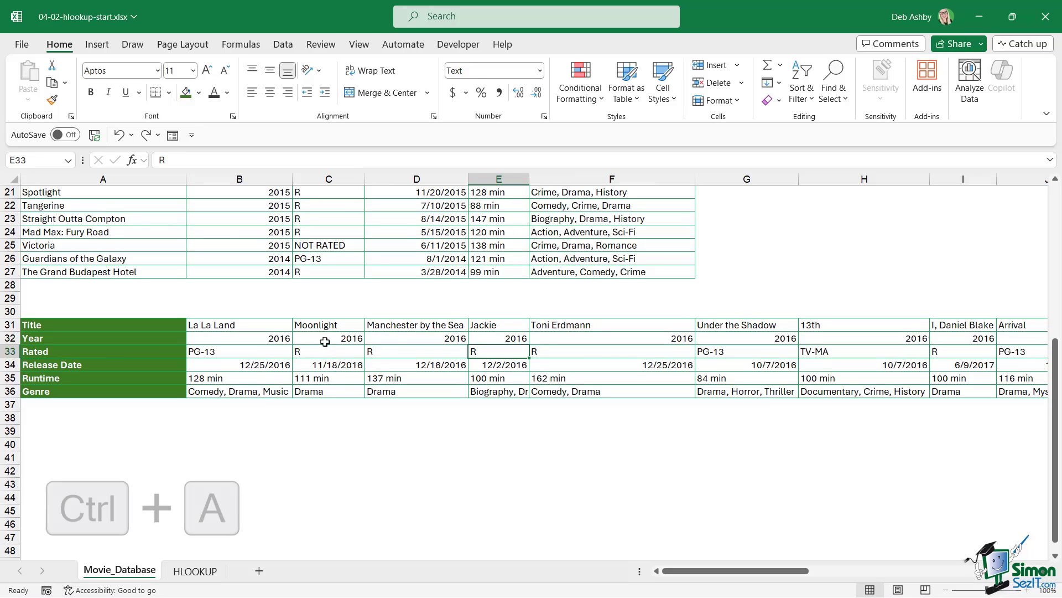
{"action": "key", "text": "ctrl+a"}
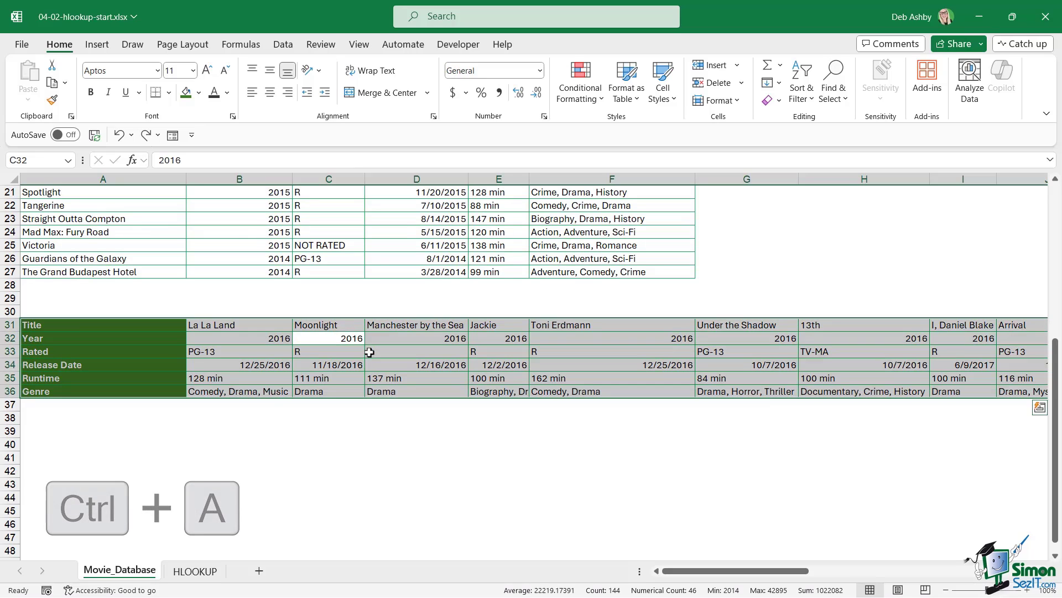
{"action": "left_click", "coordinate": [33, 159]}
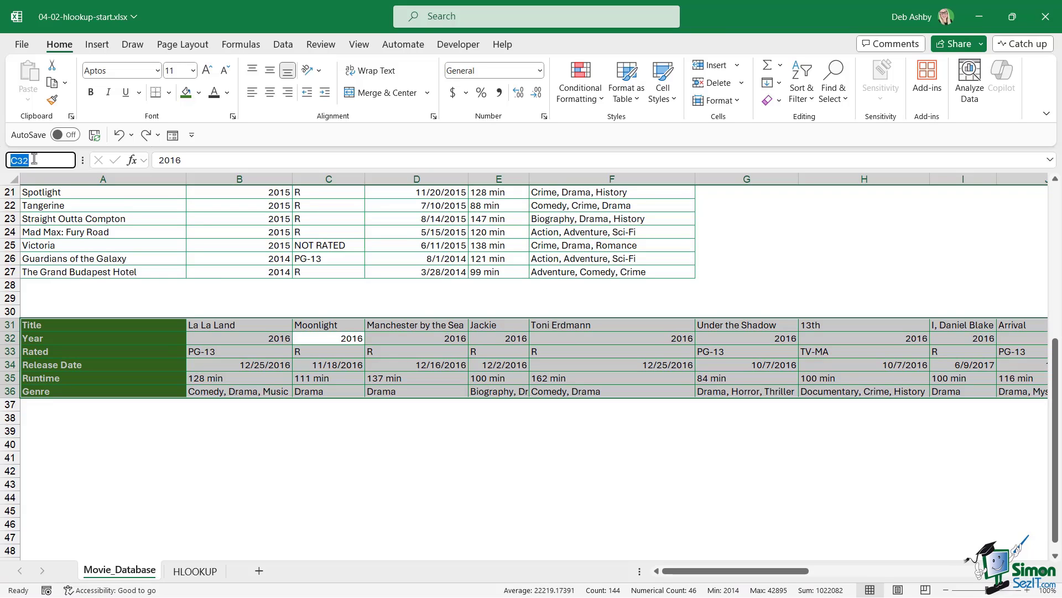
{"action": "type", "text": "Movies"}
{"action": "key", "text": "Return"}
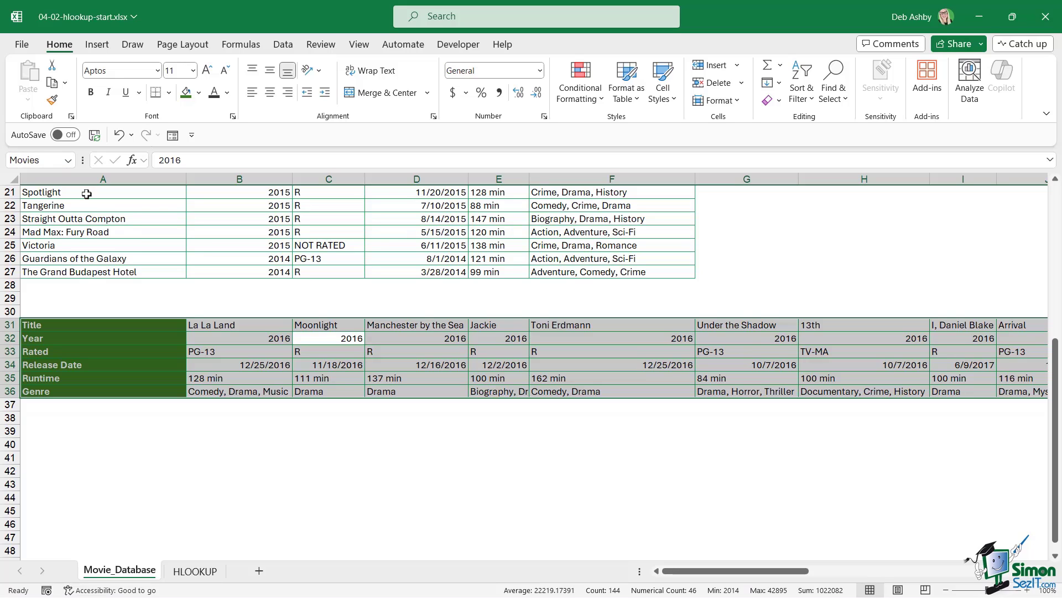
Step: Start an HLOOKUP formula in the Year cell B7 on the HLOOKUP sheet, using B5 as the lookup value
{"action": "left_click", "coordinate": [195, 571]}
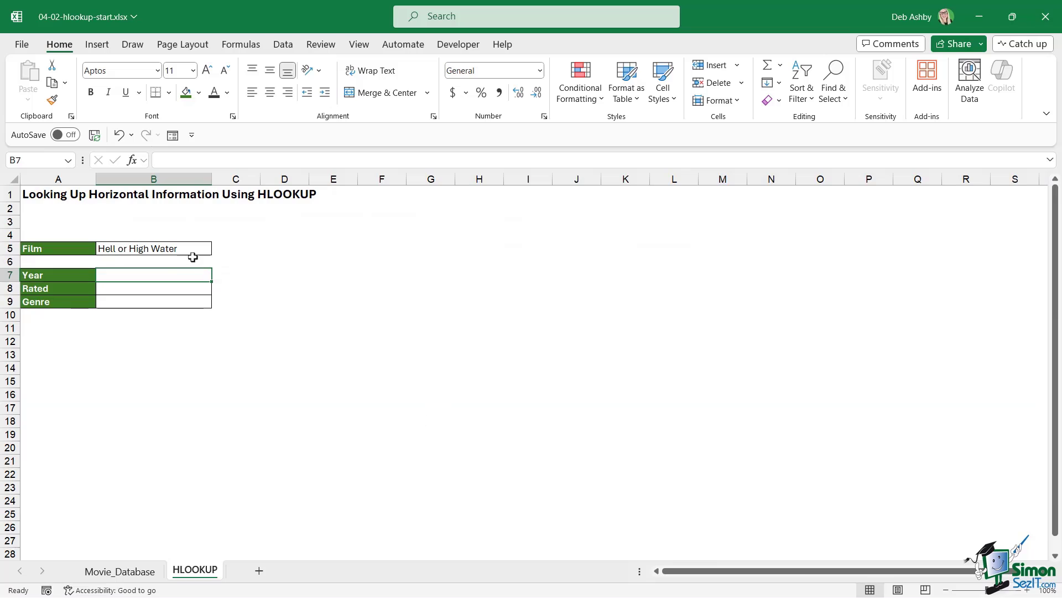
{"action": "type", "text": "="}
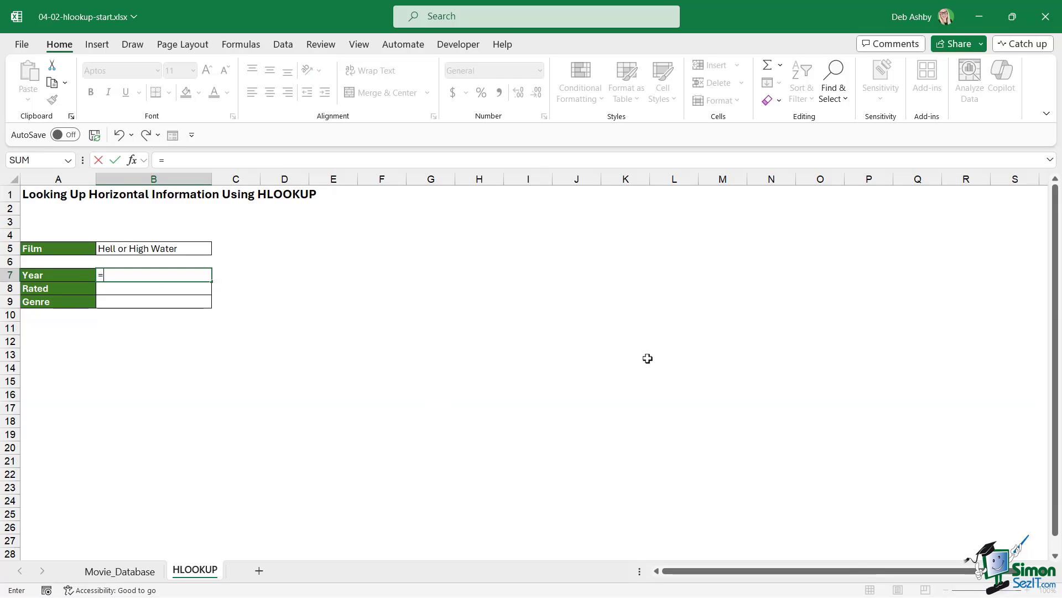
{"action": "type", "text": "HLOOK"}
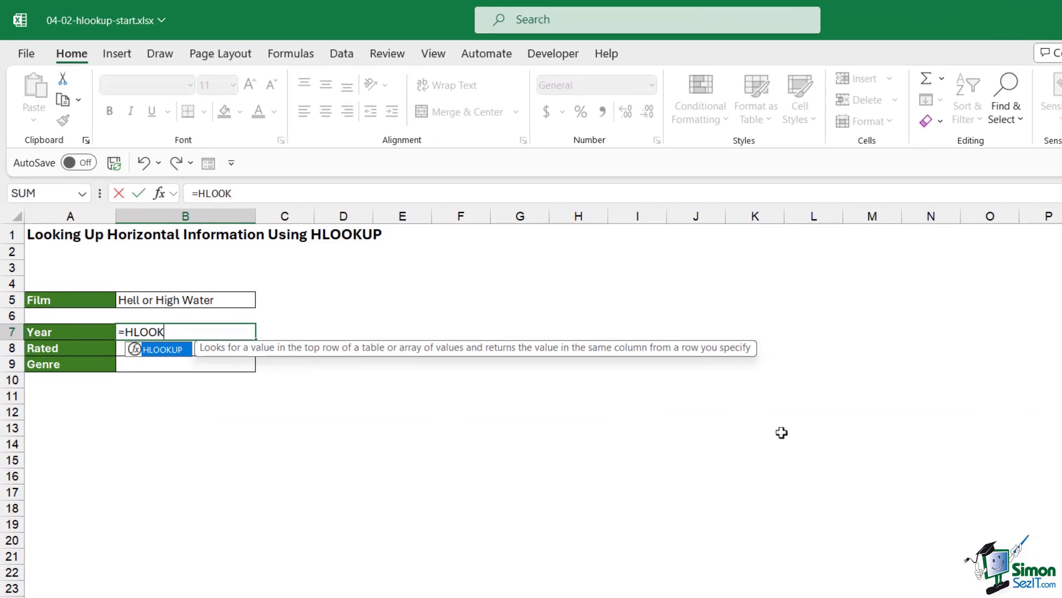
{"action": "type", "text": "UP("}
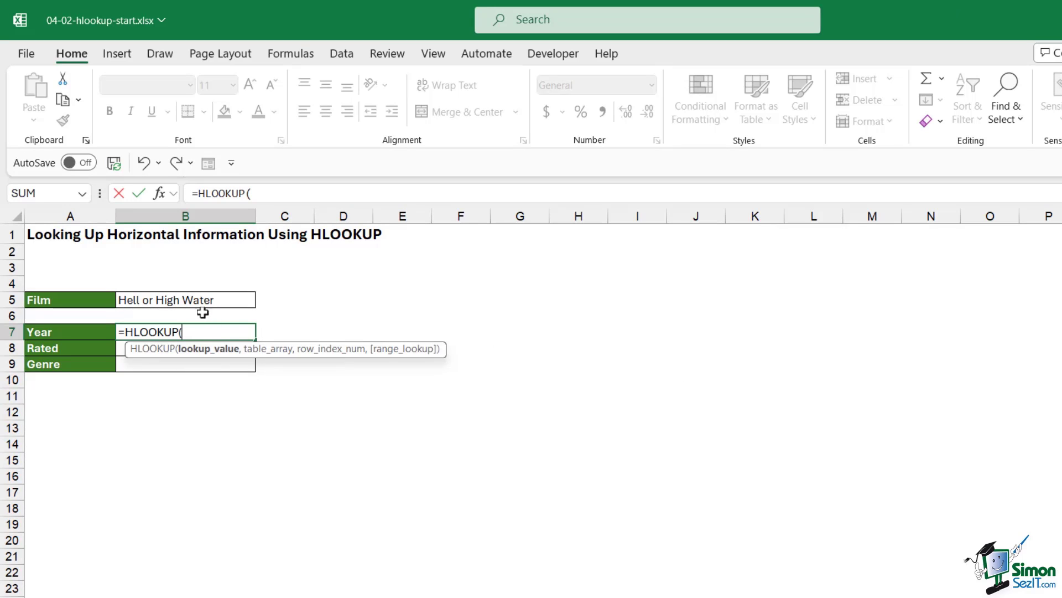
{"action": "left_click", "coordinate": [253, 301]}
{"action": "type", "text": ","}
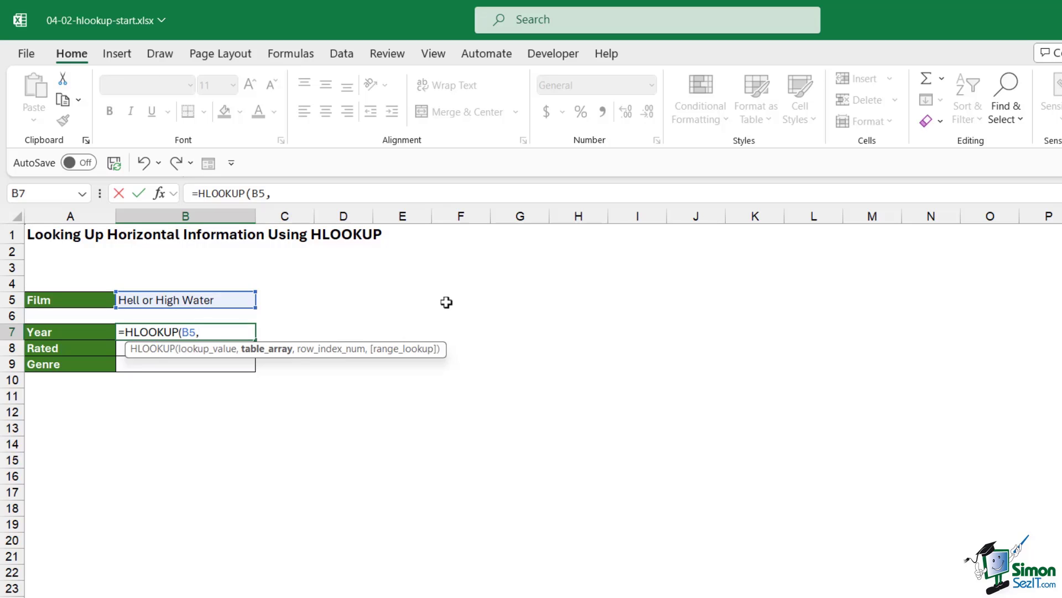
Step: Insert the named range Movies as the table array of the Year formula
{"action": "type", "text": "Mo"}
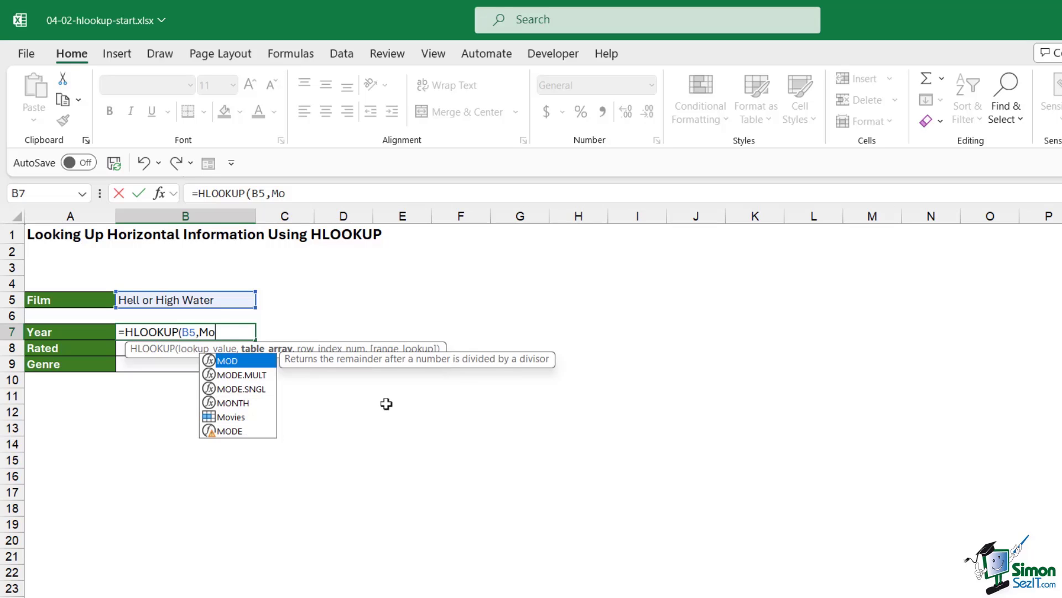
{"action": "key", "text": "BackSpace"}
{"action": "key", "text": "BackSpace"}
{"action": "key", "text": "F3"}
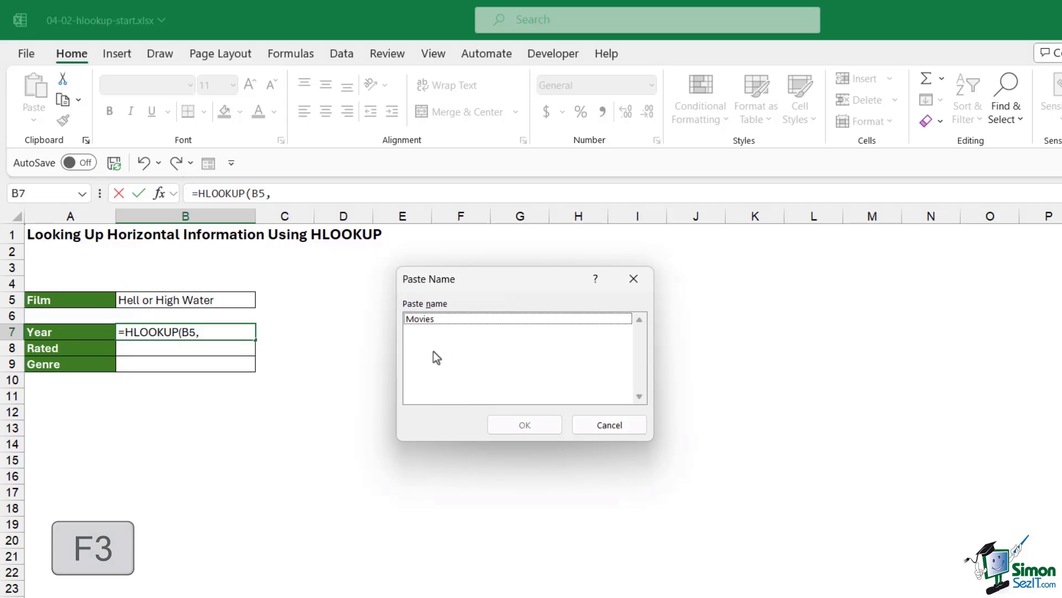
{"action": "left_click", "coordinate": [424, 319]}
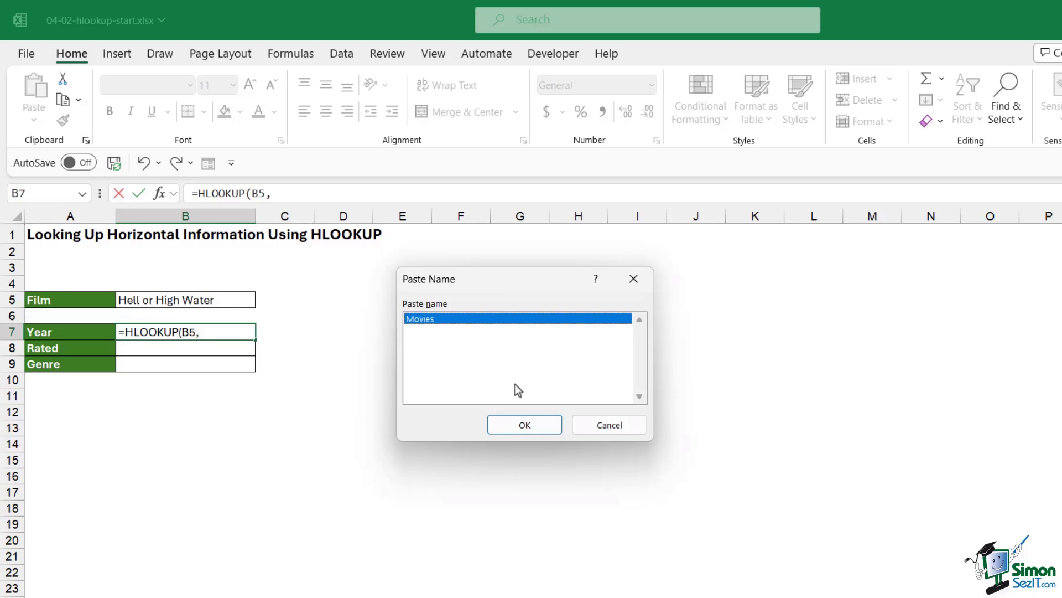
{"action": "left_click", "coordinate": [531, 425]}
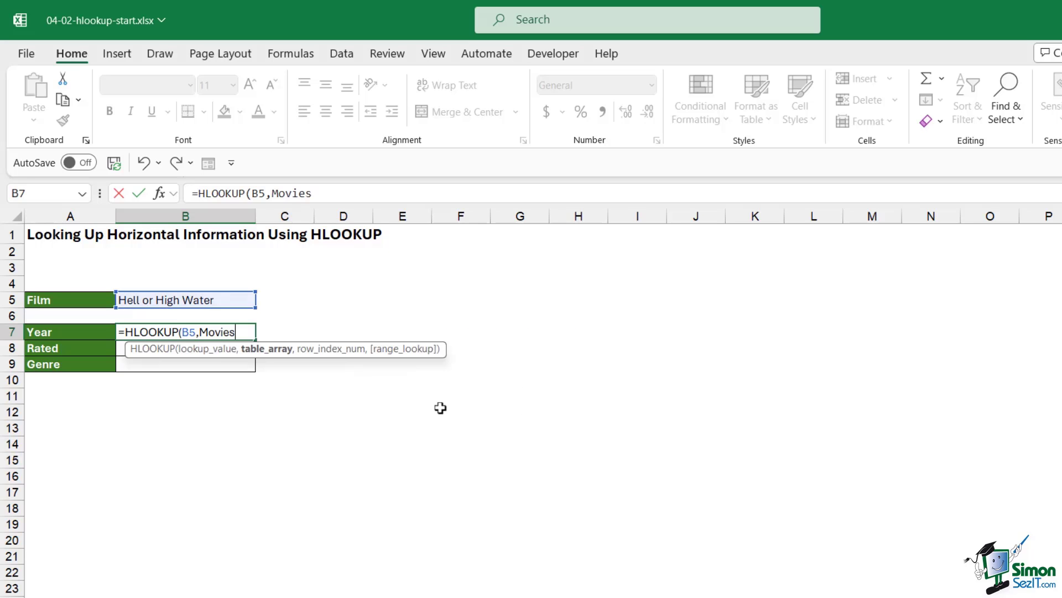
{"action": "type", "text": ","}
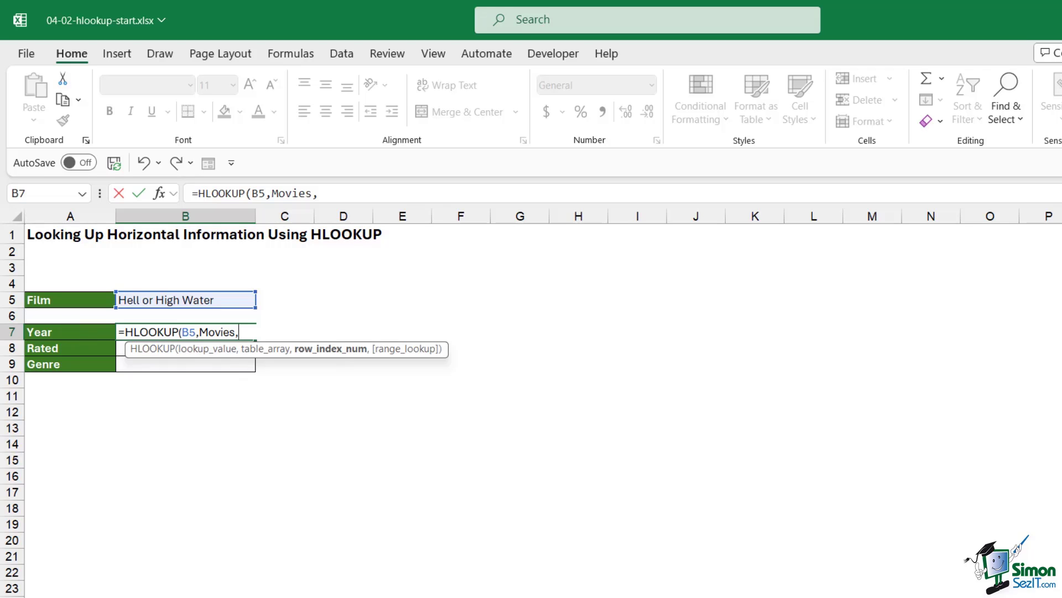
Step: Check the Year row's position on Movie_Database and complete the formula in B7 with row index 2 and FALSE for an exact match
{"action": "key", "text": "ctrl+Page_Down"}
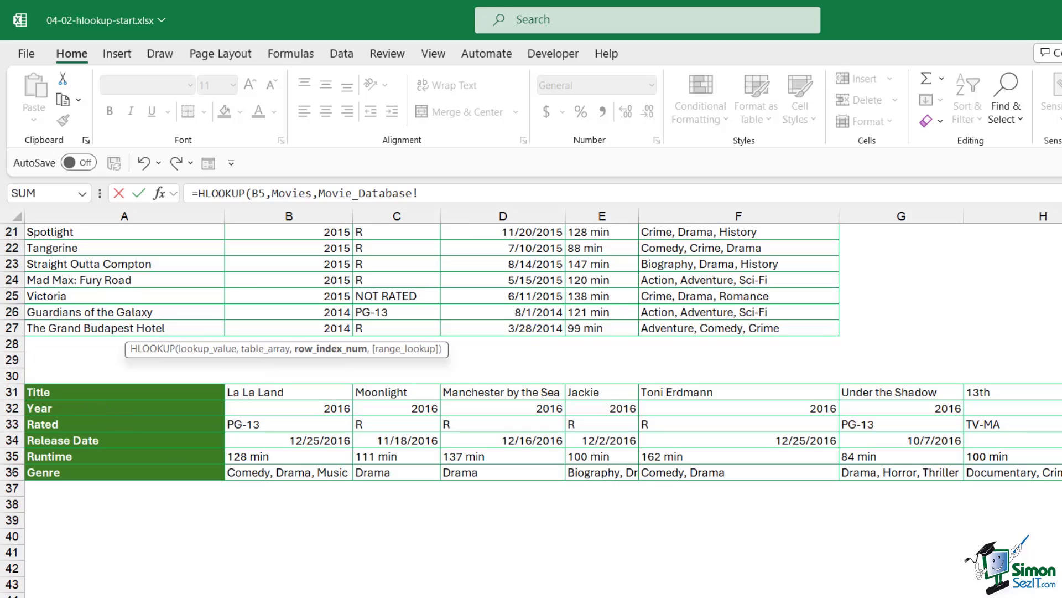
{"action": "key", "text": "ctrl+Page_Up"}
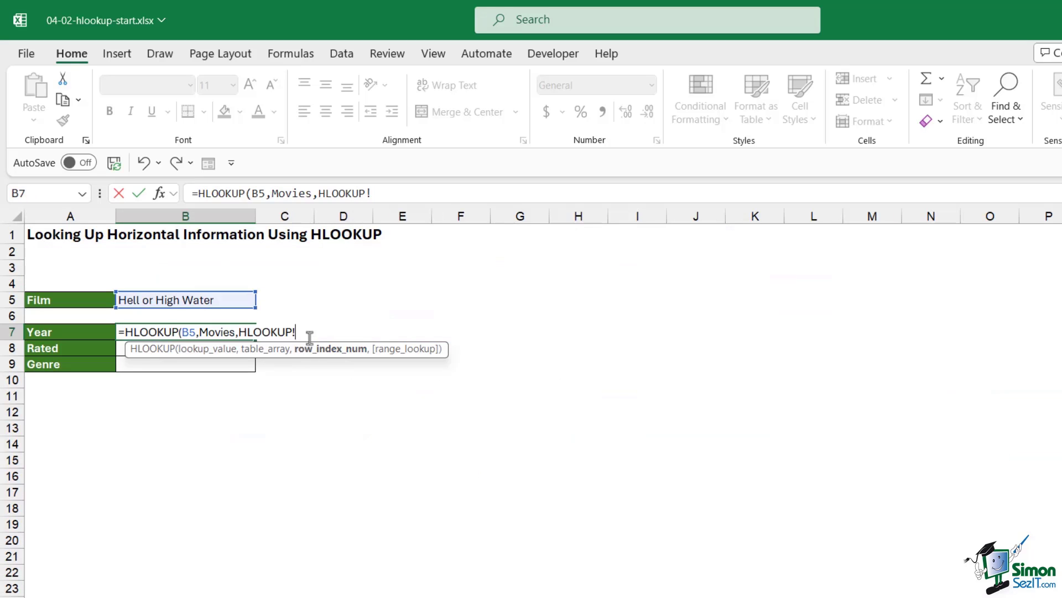
{"action": "key", "text": "BackSpace"}
{"action": "key", "text": "BackSpace"}
{"action": "key", "text": "BackSpace"}
{"action": "key", "text": "BackSpace"}
{"action": "key", "text": "BackSpace"}
{"action": "key", "text": "BackSpace"}
{"action": "key", "text": "BackSpace"}
{"action": "key", "text": "BackSpace"}
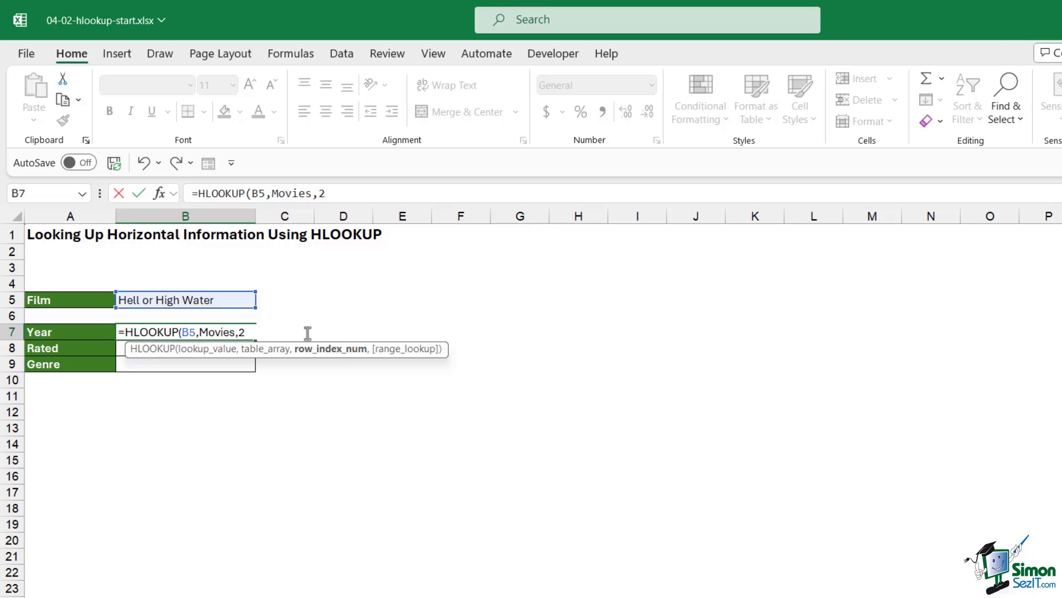
{"action": "type", "text": ","}
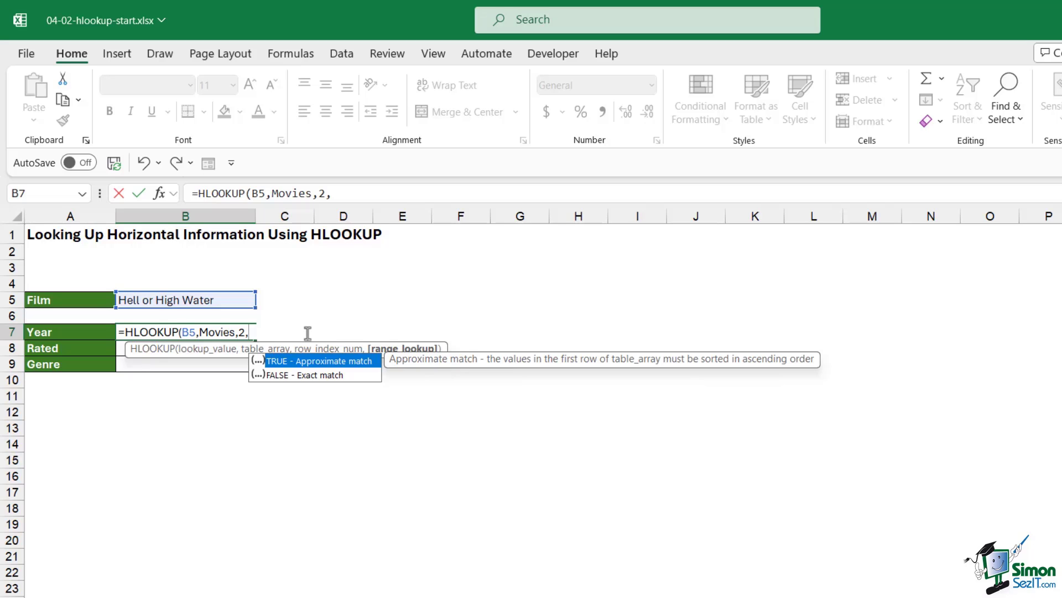
{"action": "type", "text": "FALSE)"}
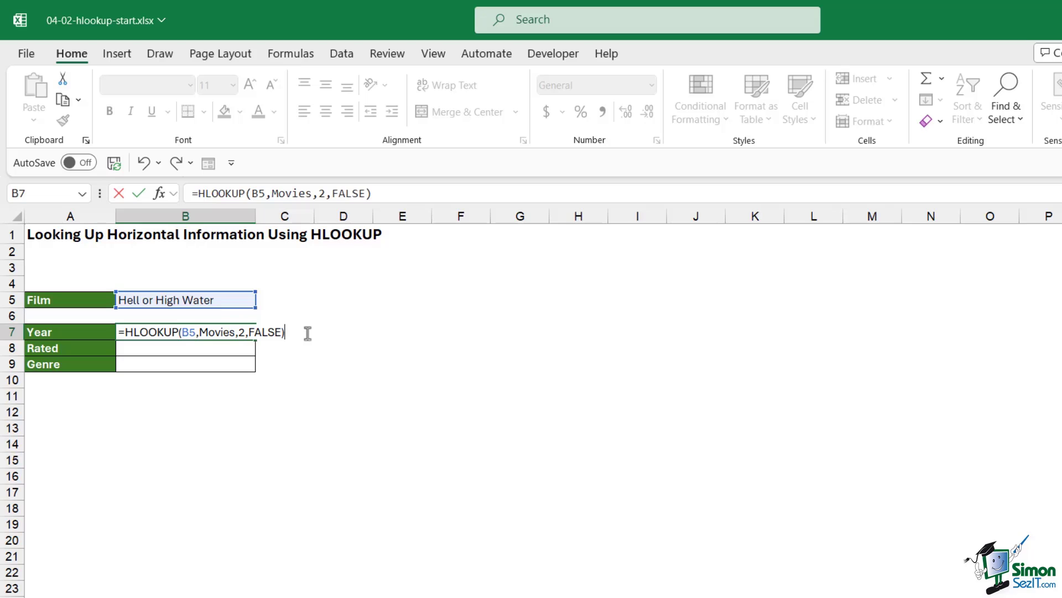
{"action": "key", "text": "Return"}
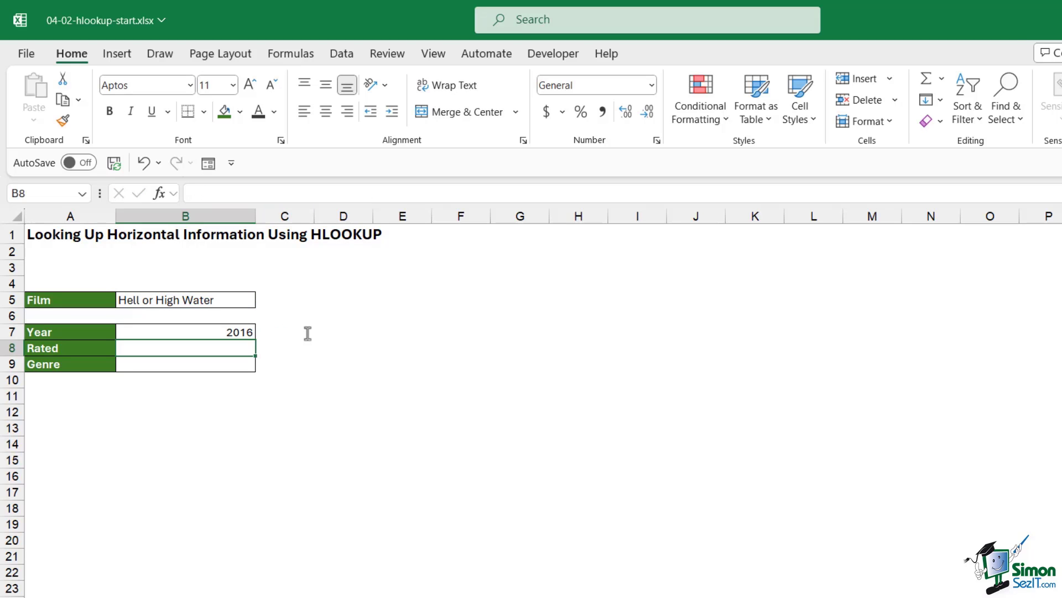
Step: Choose La La Land as the film in B5 and check the Year result in B7
{"action": "left_click", "coordinate": [238, 332]}
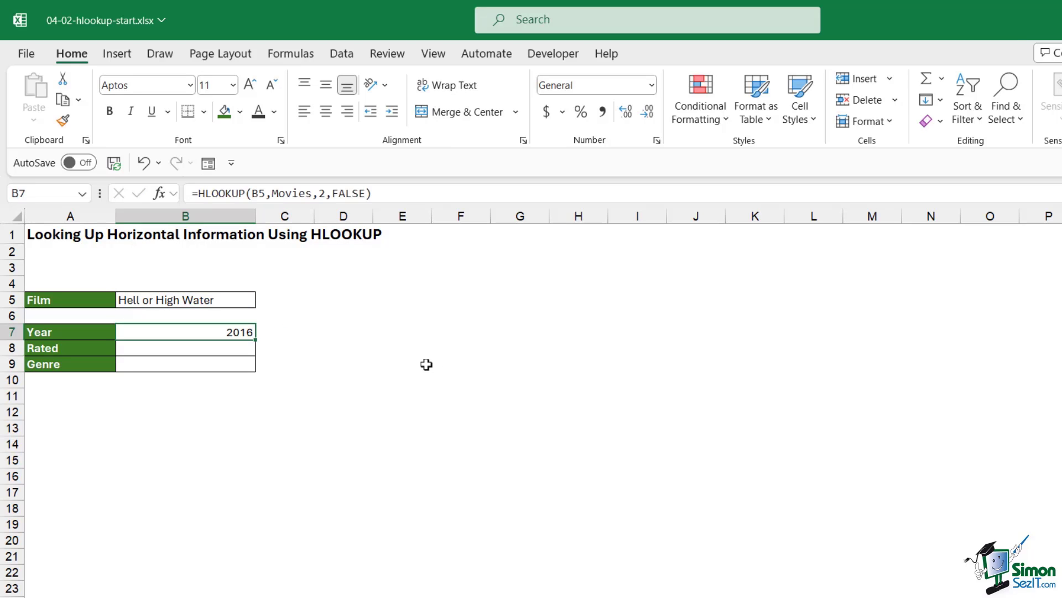
{"action": "left_click", "coordinate": [235, 301]}
{"action": "left_click", "coordinate": [264, 301]}
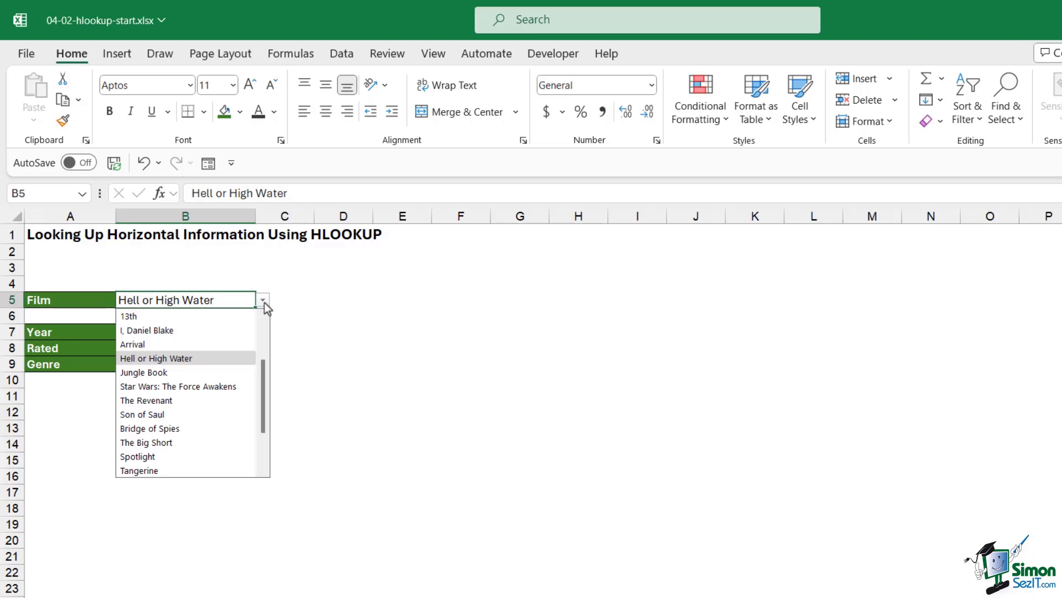
{"action": "scroll", "coordinate": [263, 366], "scroll_direction": "up", "scroll_amount": 2}
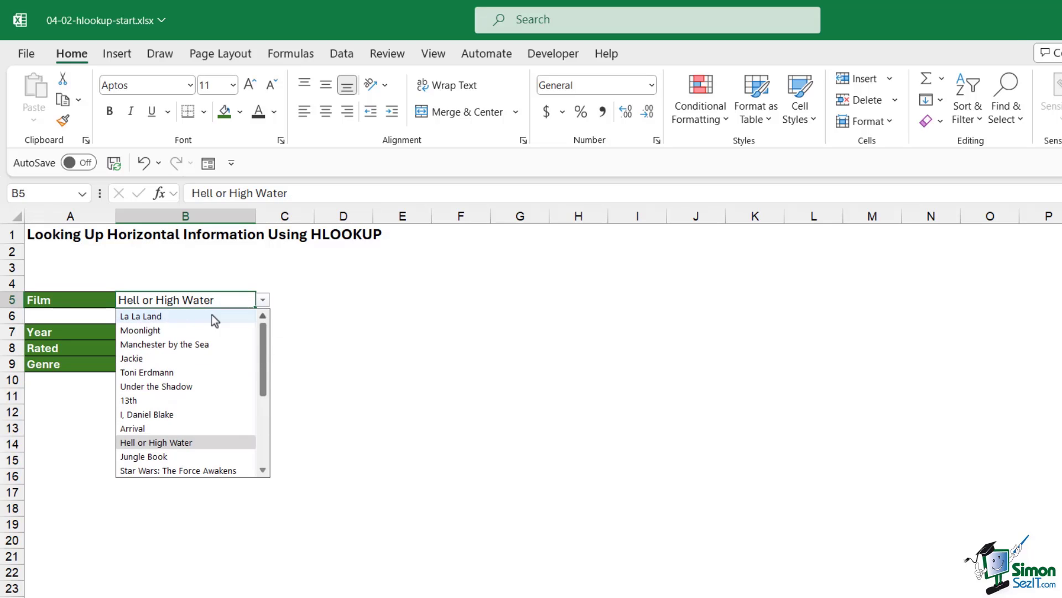
{"action": "left_click", "coordinate": [154, 317]}
{"action": "left_click", "coordinate": [224, 334]}
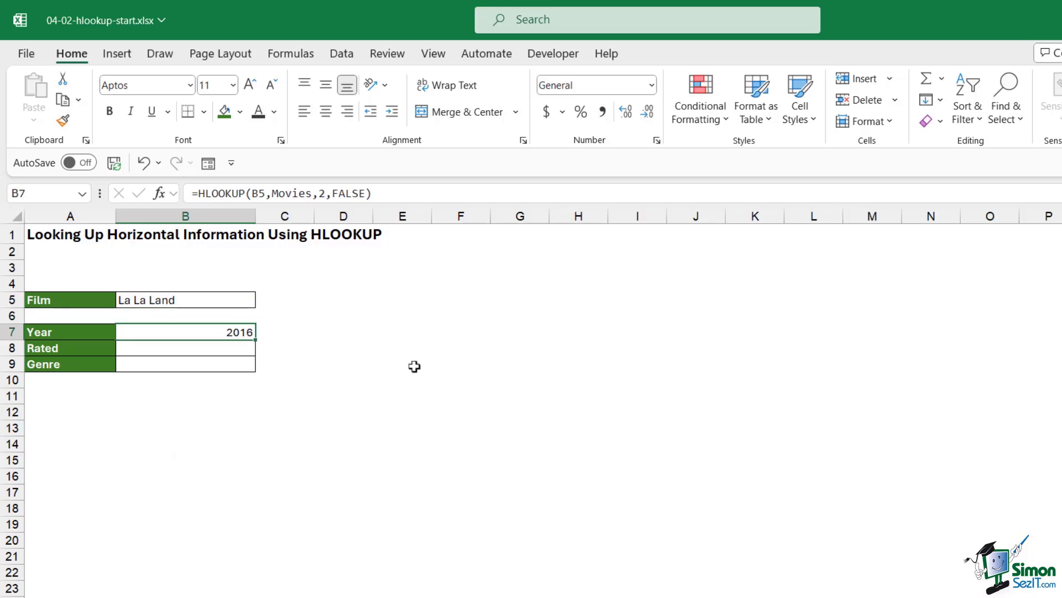
Step: Compare the Year result with La La Land's year in the transposed table on Movie_Database
{"action": "key", "text": "ctrl+Page_Down"}
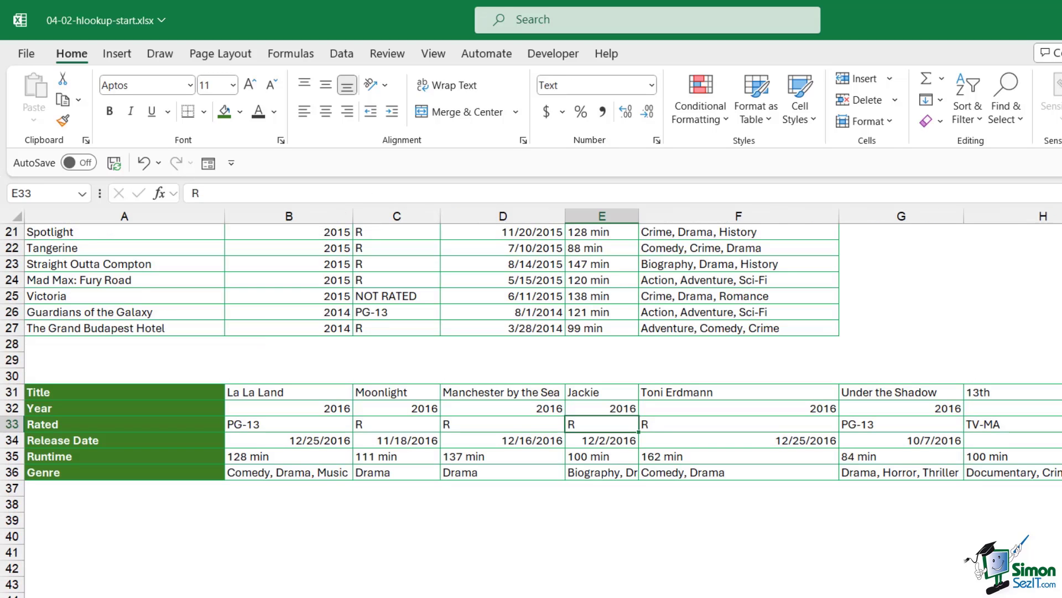
{"action": "left_click", "coordinate": [265, 394]}
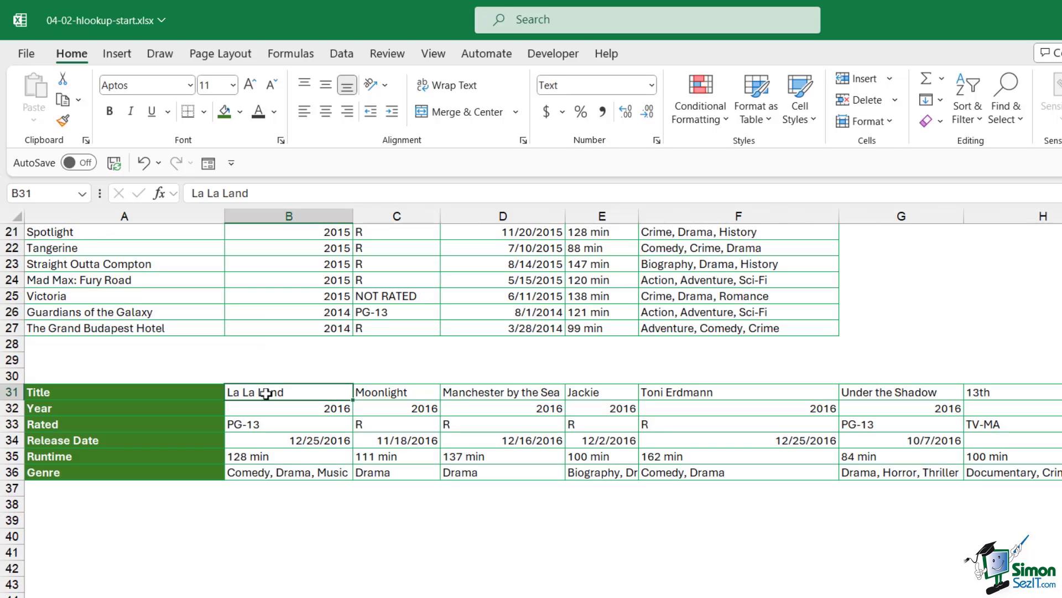
{"action": "left_click", "coordinate": [309, 408]}
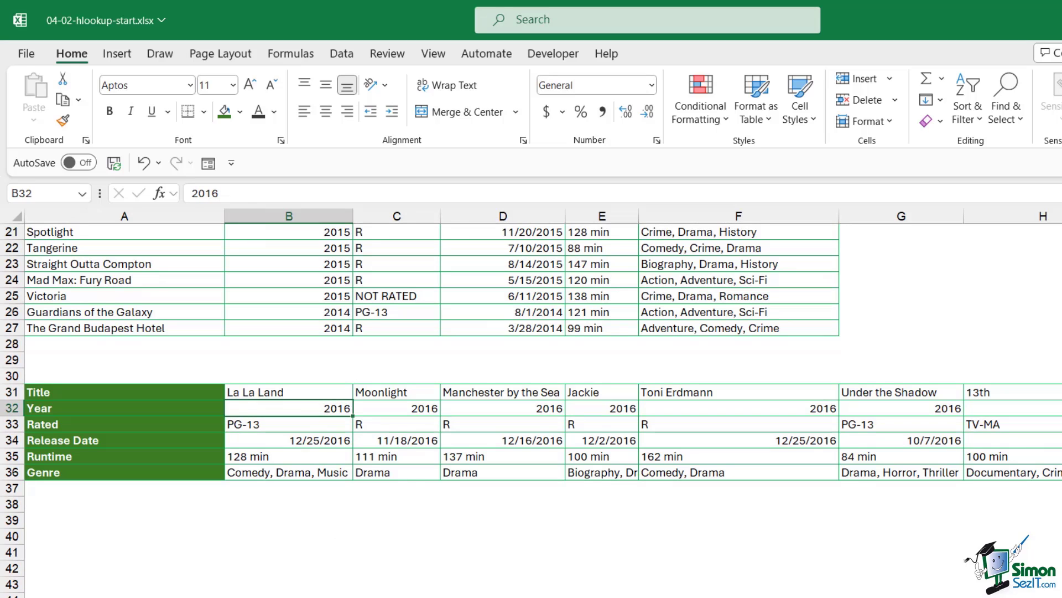
{"action": "key", "text": "ctrl+Page_Up"}
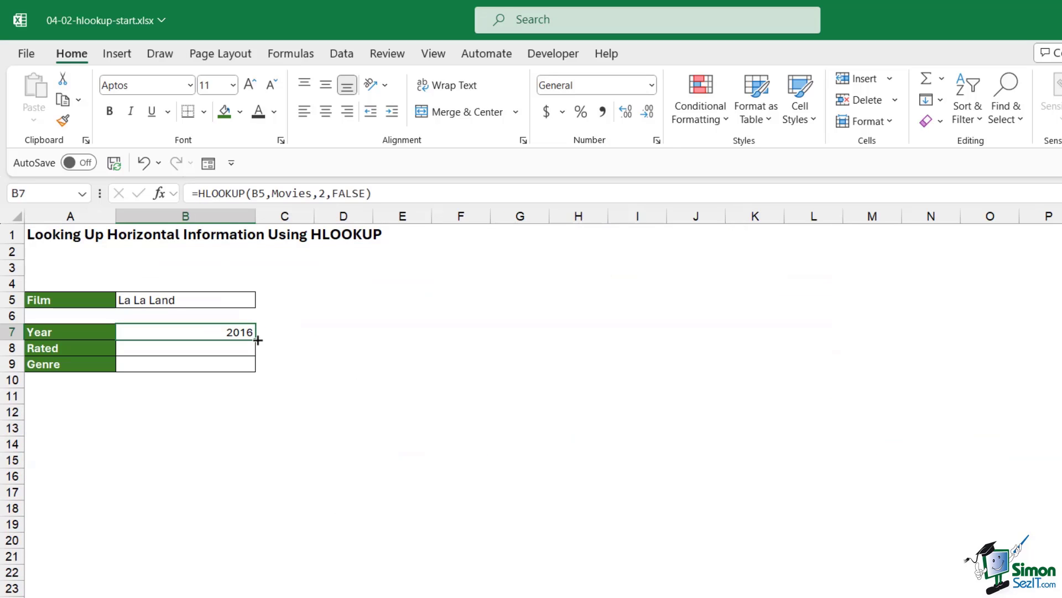
Step: Fill the Year formula down to the Rated and Genre cells and inspect the lookup reference in the Rated formula
{"action": "left_click_drag", "start_coordinate": [256, 340], "coordinate": [246, 363]}
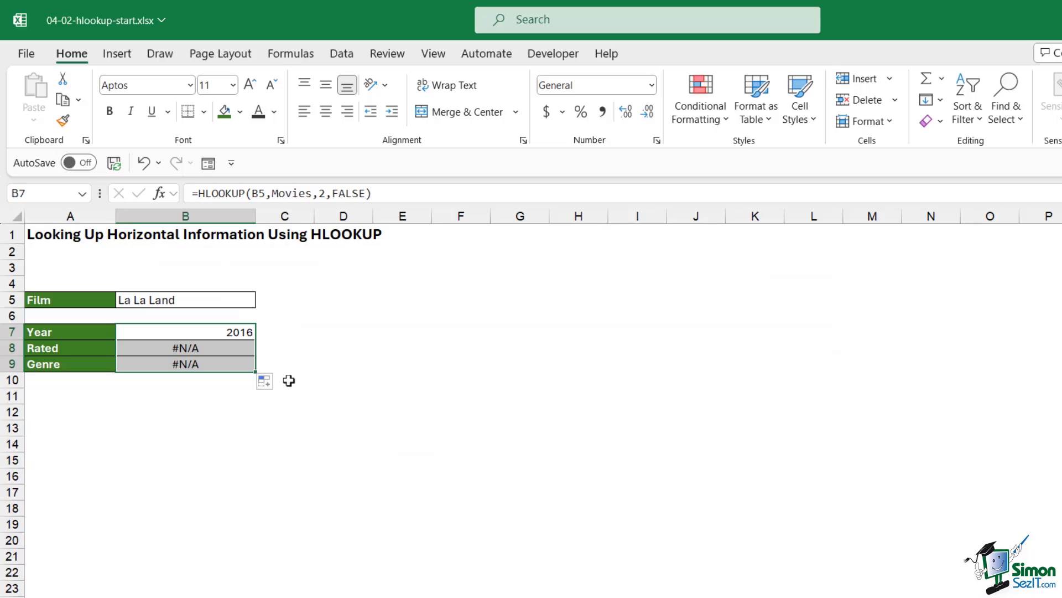
{"action": "left_click", "coordinate": [208, 348]}
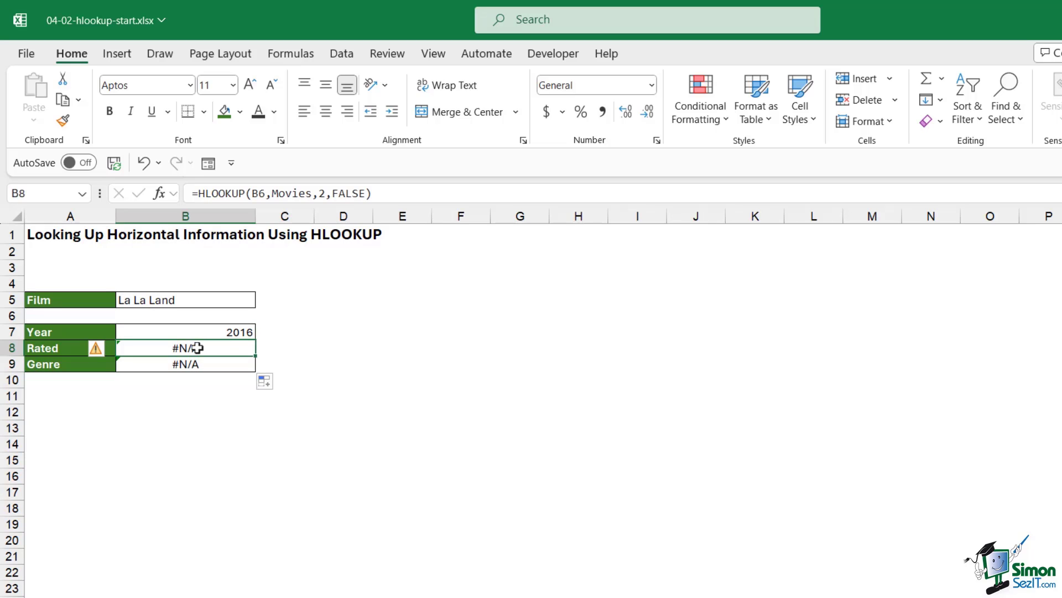
{"action": "double_click", "coordinate": [198, 347]}
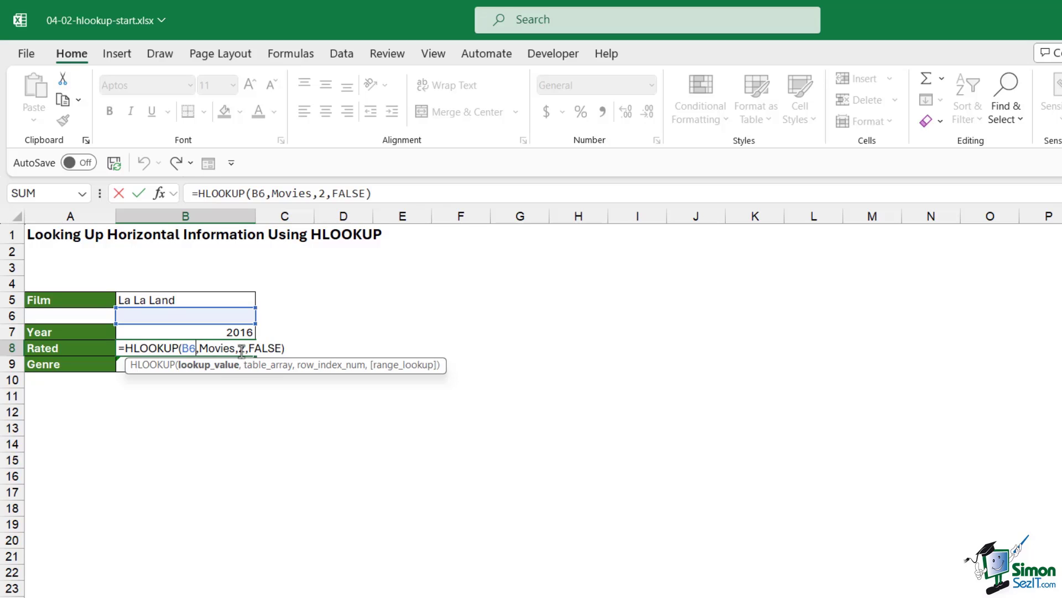
{"action": "left_click_drag", "start_coordinate": [184, 350], "coordinate": [197, 349]}
{"action": "key", "text": "Escape"}
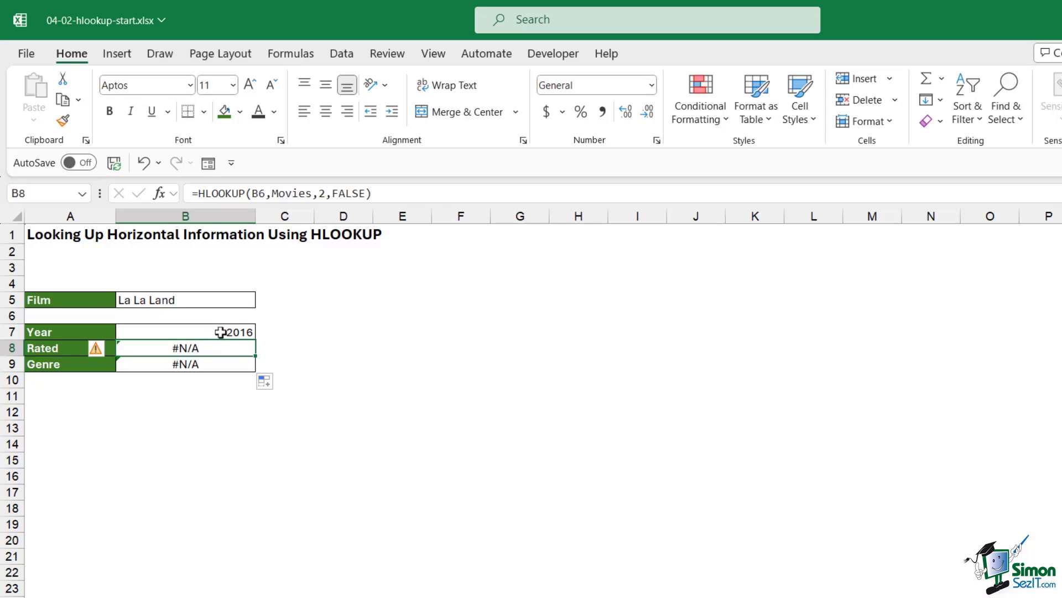
Step: Make the B5 lookup reference absolute in the Year formula and refill the formula down through the Rated and Genre cells
{"action": "left_click", "coordinate": [223, 332]}
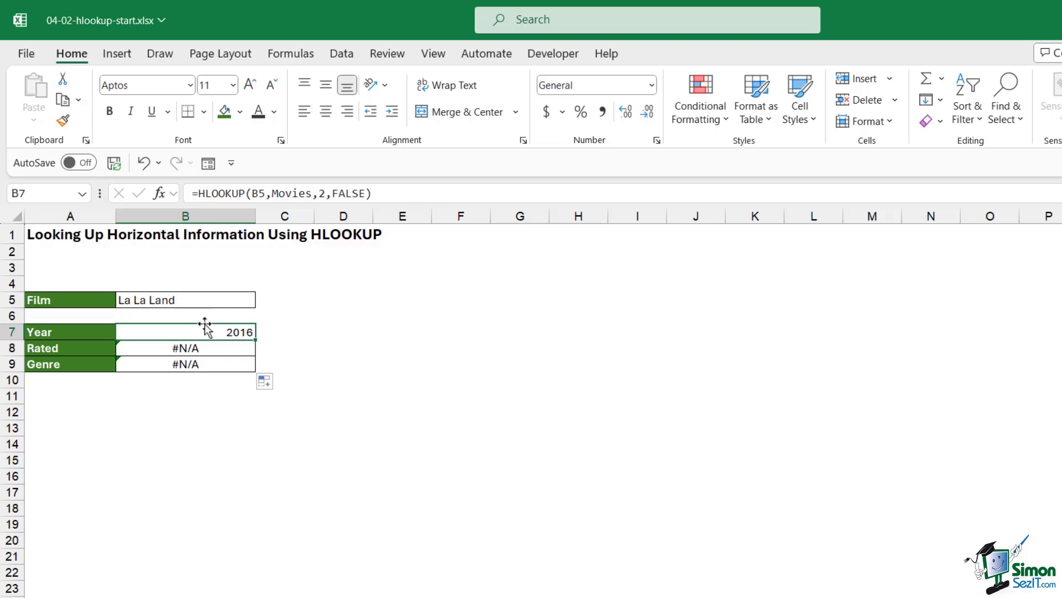
{"action": "left_click", "coordinate": [266, 193]}
{"action": "double_click", "coordinate": [258, 194]}
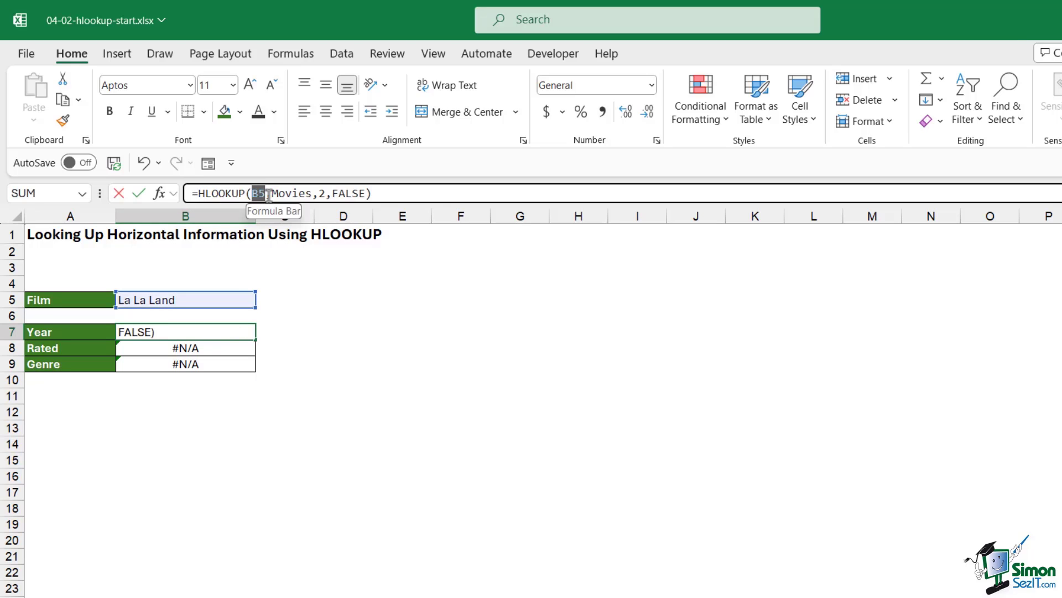
{"action": "key", "text": "F4"}
{"action": "key", "text": "F4"}
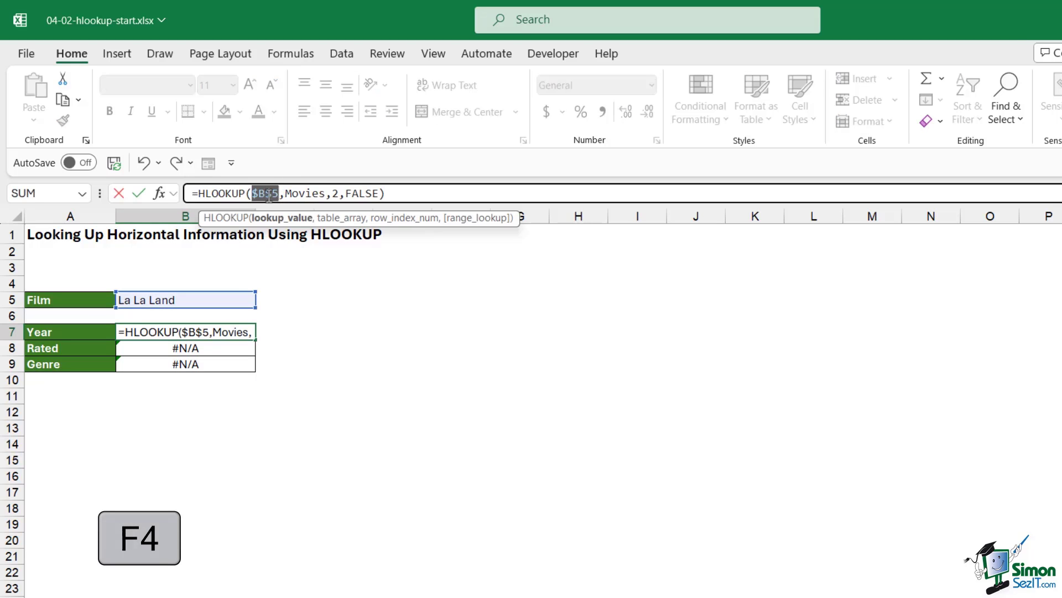
{"action": "key", "text": "Return"}
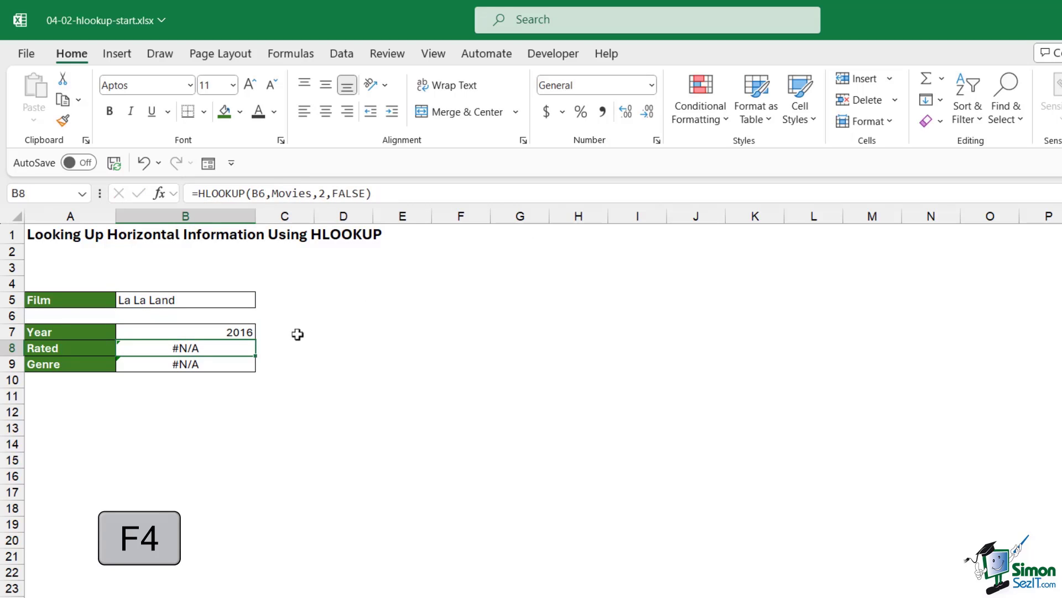
{"action": "left_click", "coordinate": [248, 331]}
{"action": "left_click_drag", "start_coordinate": [258, 336], "coordinate": [256, 365]}
Step: Check the positions of the Rated and Genre rows on Movie_Database and set the row index to 3 in the Rated formula
{"action": "double_click", "coordinate": [235, 347]}
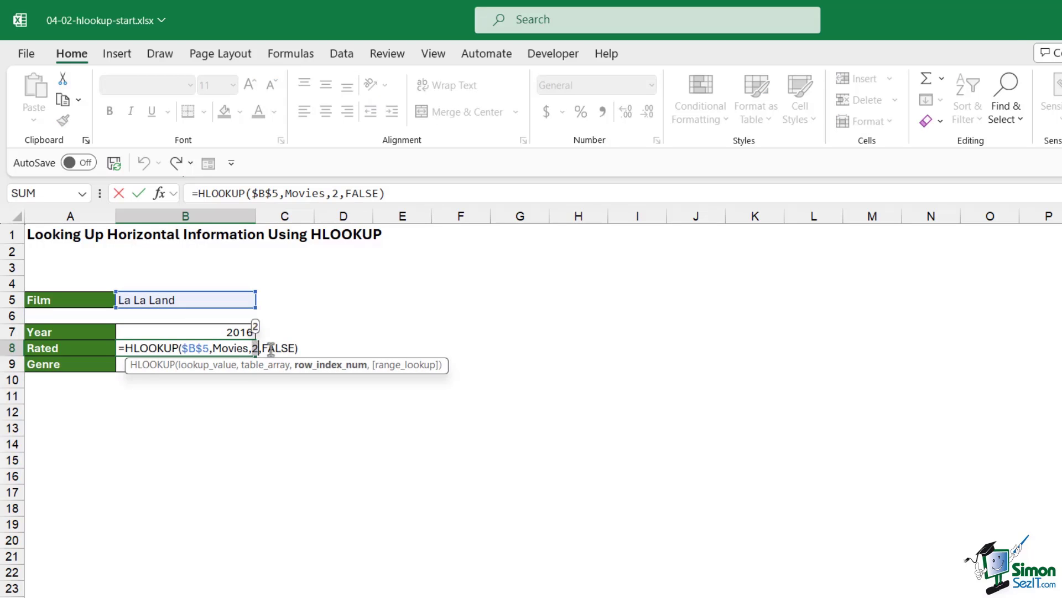
{"action": "key", "text": "Escape"}
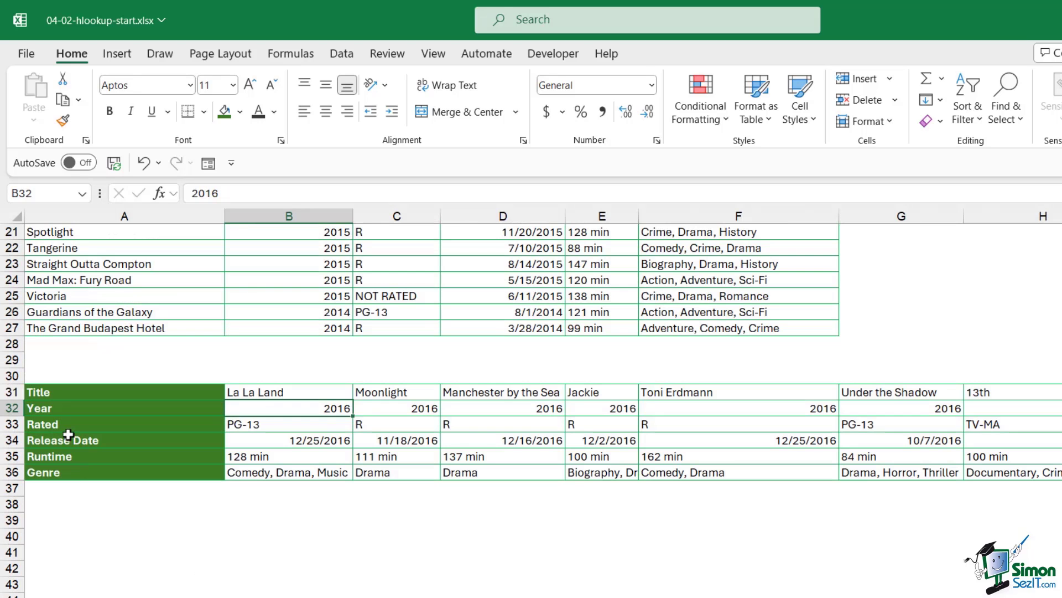
{"action": "left_click", "coordinate": [62, 425]}
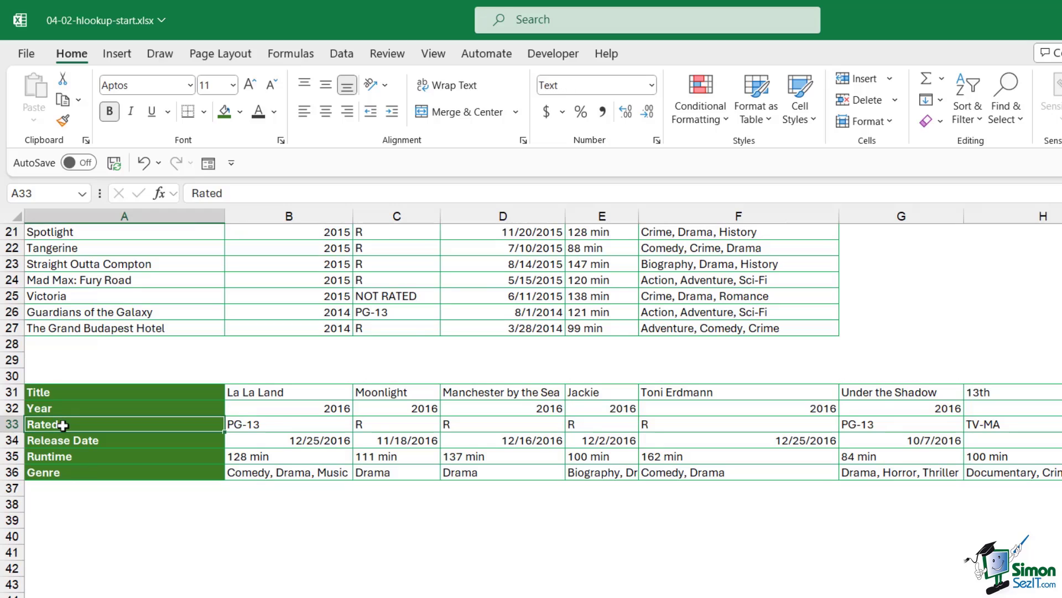
{"action": "left_click", "coordinate": [60, 477]}
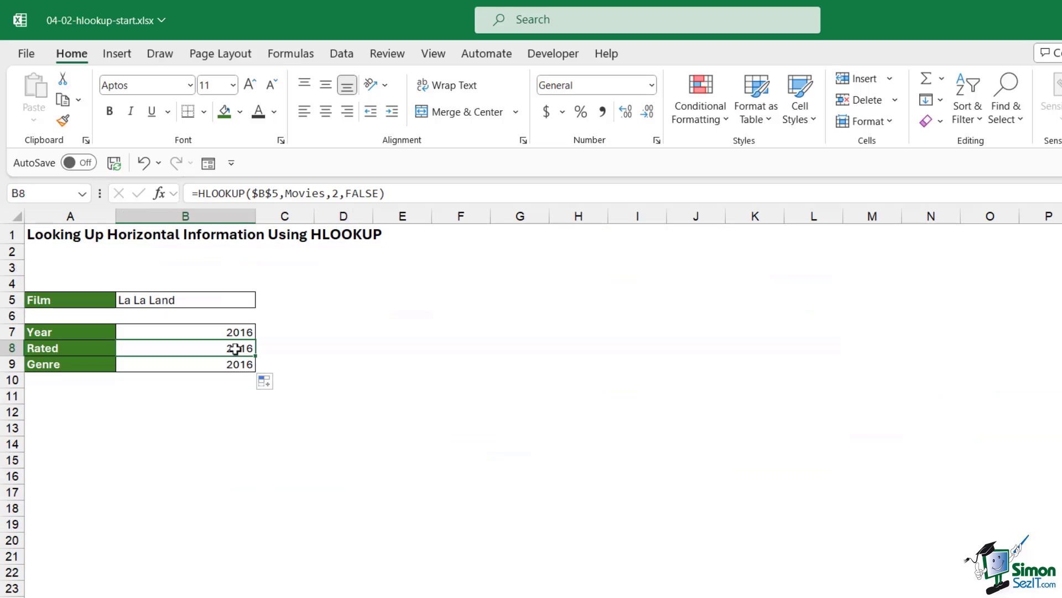
{"action": "double_click", "coordinate": [335, 193]}
{"action": "type", "text": "3"}
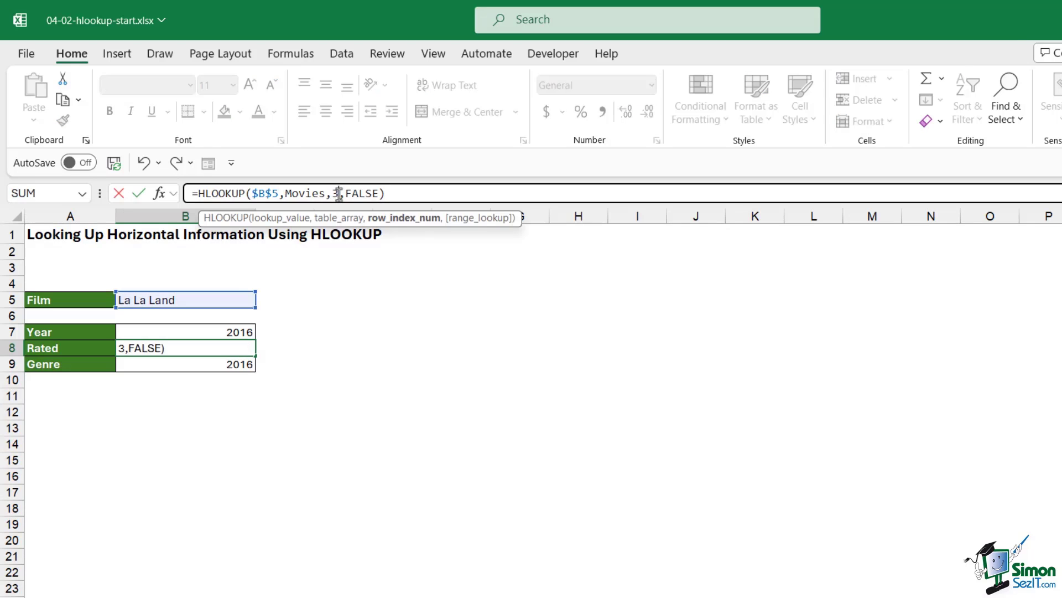
{"action": "key", "text": "ctrl+Return"}
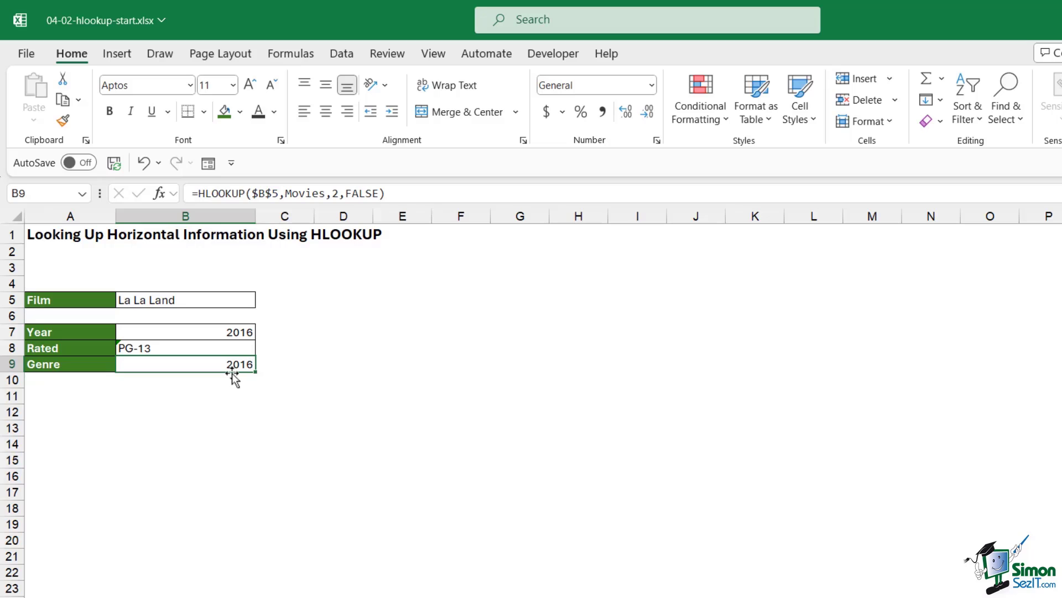
Step: Edit the row index in the B9 formula so it points to the Genre row of the movie table
{"action": "left_click", "coordinate": [232, 367]}
{"action": "double_click", "coordinate": [231, 367]}
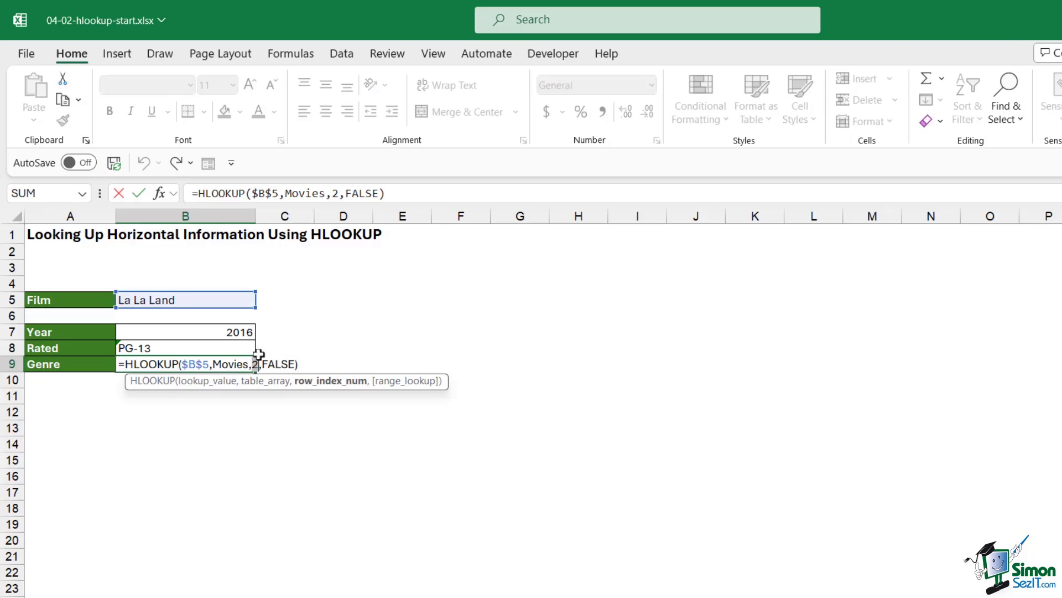
{"action": "key", "text": "Return"}
Step: Test the lookups by choosing Hell or High Water, Star Wars: The Force Awakens and one more film in B5
{"action": "left_click", "coordinate": [253, 302]}
{"action": "left_click", "coordinate": [262, 299]}
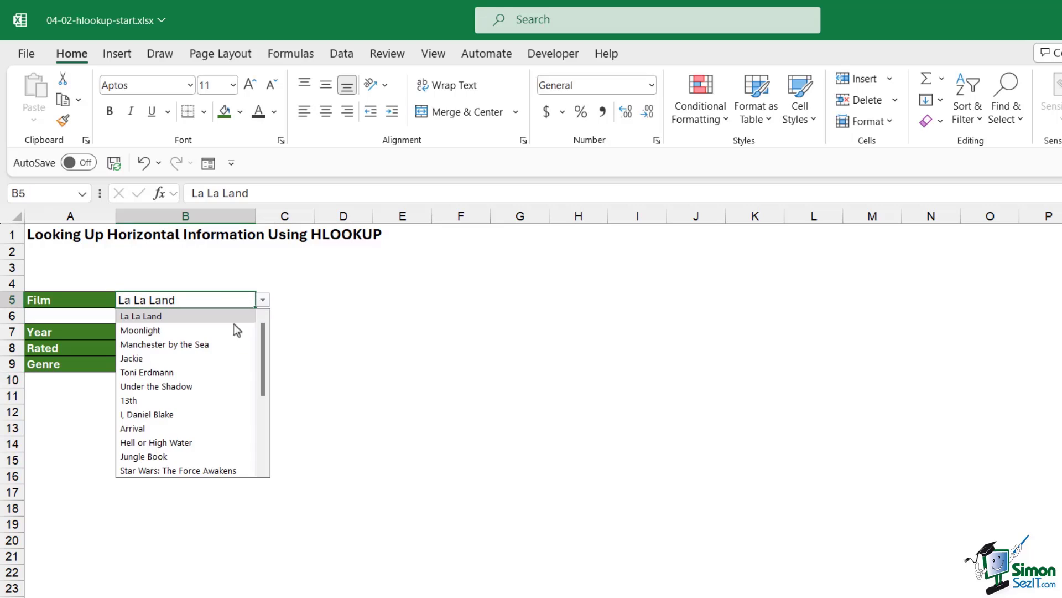
{"action": "left_click", "coordinate": [187, 443]}
{"action": "left_click", "coordinate": [263, 299]}
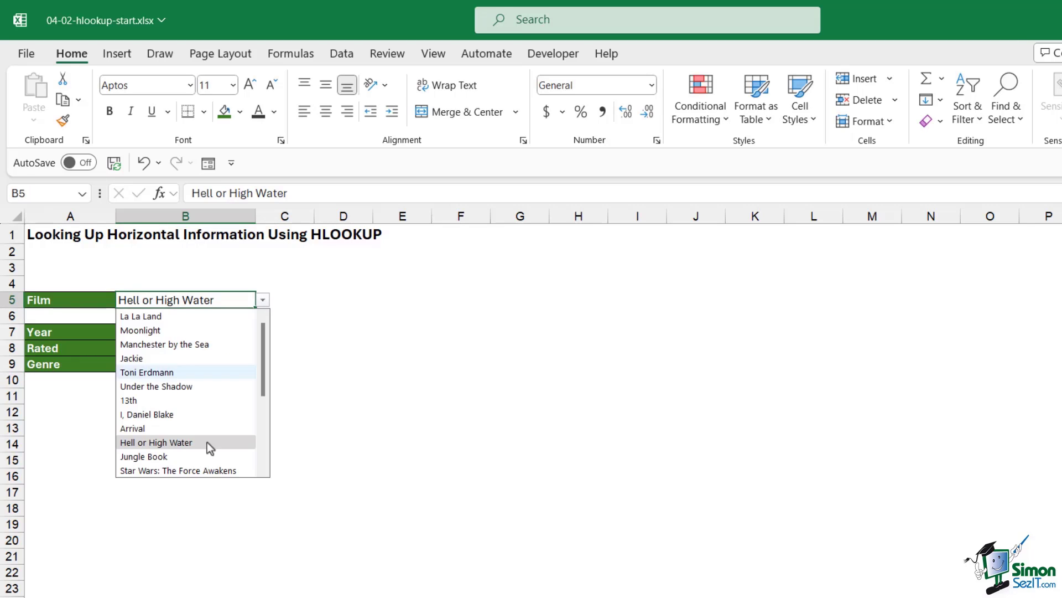
{"action": "left_click", "coordinate": [200, 475]}
{"action": "left_click", "coordinate": [263, 300]}
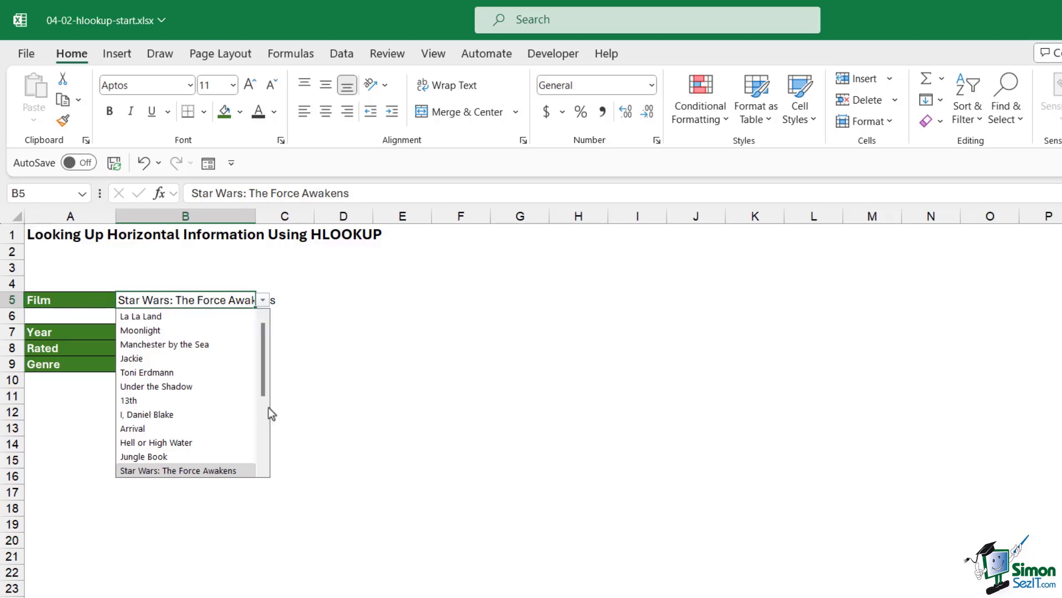
{"action": "left_click", "coordinate": [238, 416]}
Step: Review the original vertical movie table above the transposed one on Movie_Database
{"action": "left_click", "coordinate": [602, 443]}
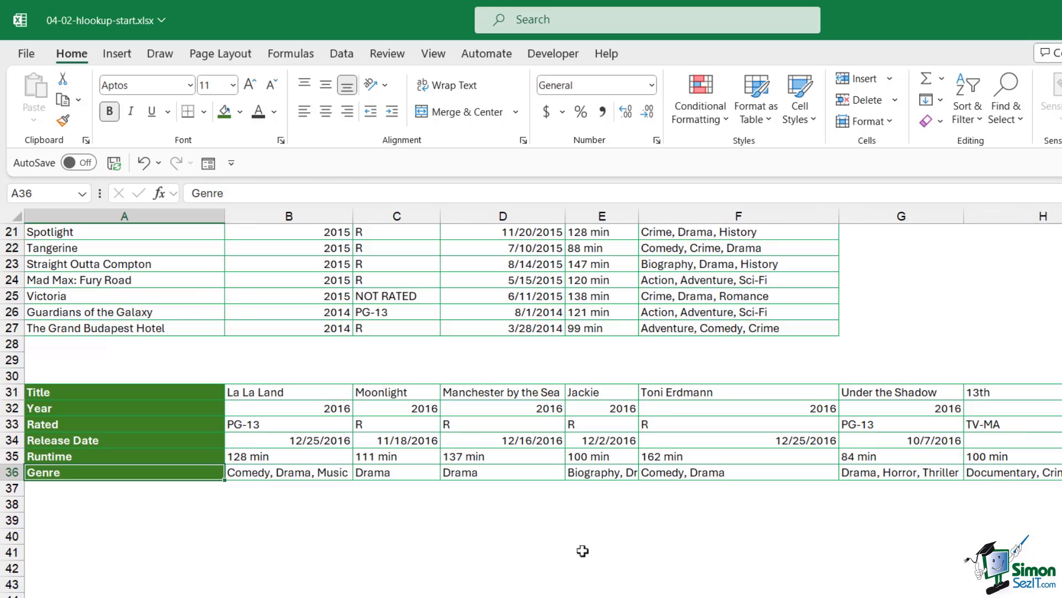
{"action": "left_click", "coordinate": [605, 317]}
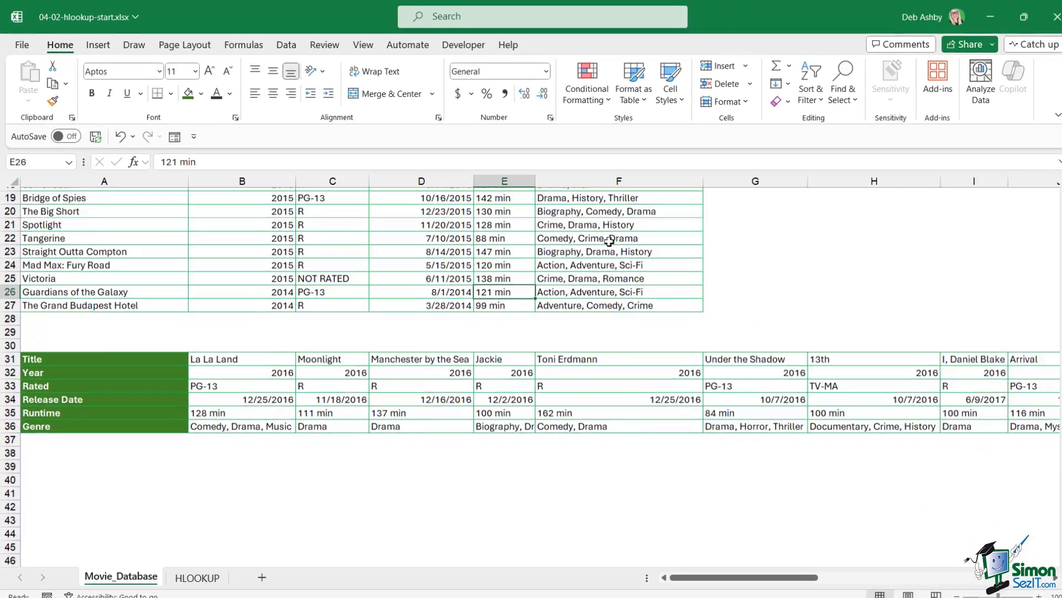
{"action": "scroll", "coordinate": [605, 317], "scroll_direction": "up", "scroll_amount": 5}
{"action": "scroll", "coordinate": [602, 239], "scroll_direction": "up", "scroll_amount": 1}
{"action": "scroll", "coordinate": [602, 239], "scroll_direction": "down", "scroll_amount": 3}
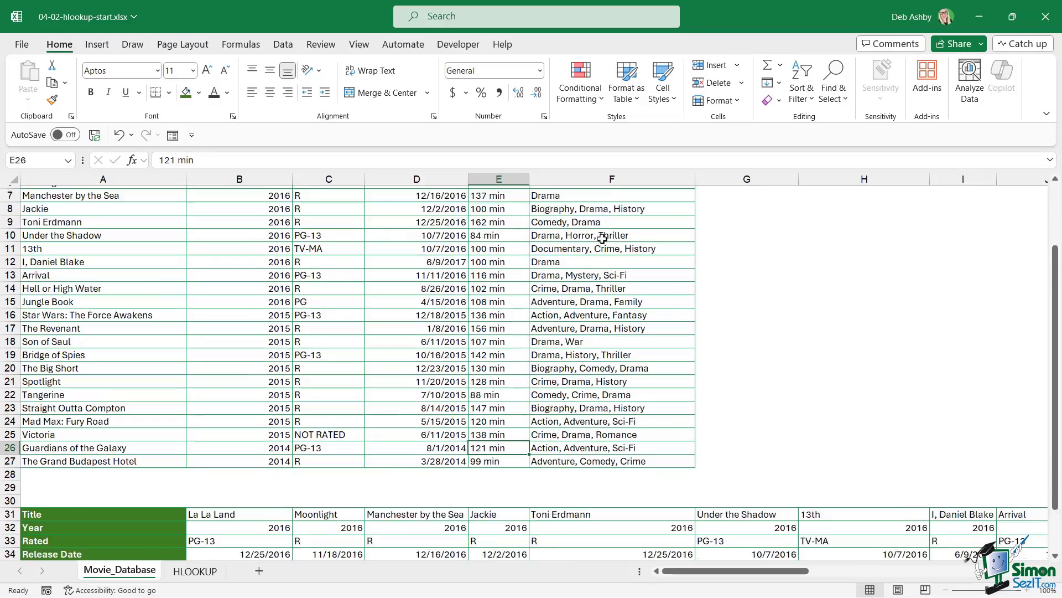
{"action": "scroll", "coordinate": [602, 238], "scroll_direction": "up", "scroll_amount": 3}
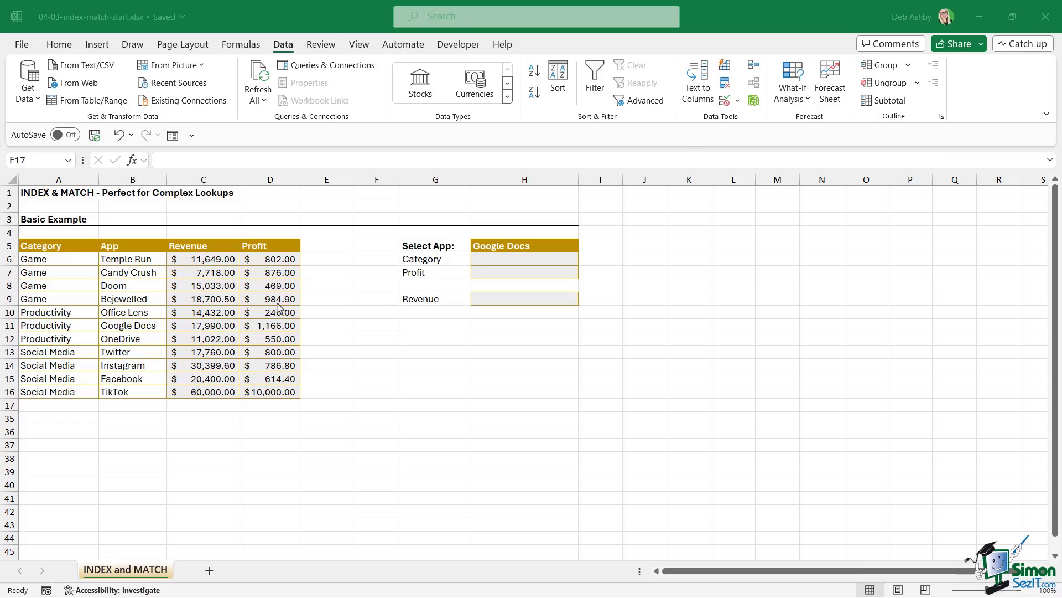
Step: Examine the Category, App, Revenue and Profit columns of the app table in the 04-03-index-match-start workbook
{"action": "left_click", "coordinate": [180, 268]}
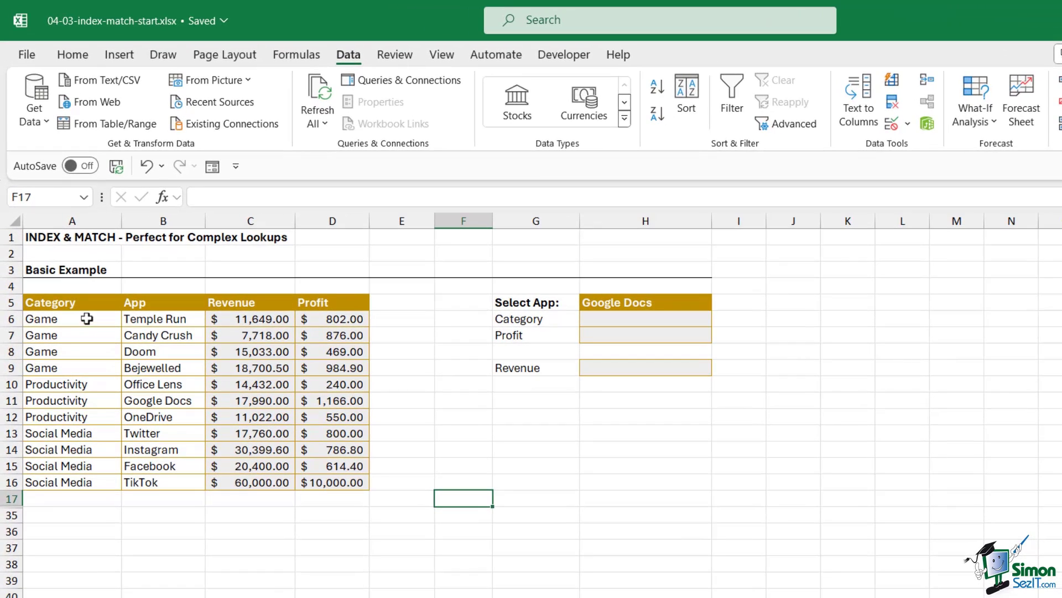
{"action": "left_click_drag", "start_coordinate": [87, 318], "coordinate": [65, 482]}
{"action": "left_click_drag", "start_coordinate": [178, 319], "coordinate": [174, 478]}
{"action": "left_click_drag", "start_coordinate": [280, 317], "coordinate": [268, 468]}
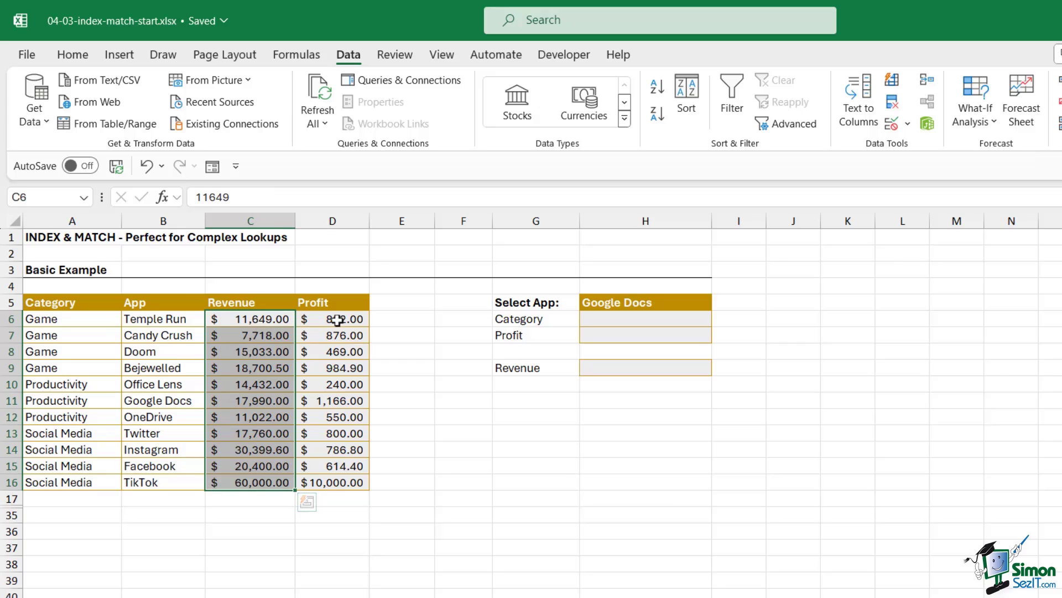
{"action": "left_click_drag", "start_coordinate": [334, 317], "coordinate": [343, 478]}
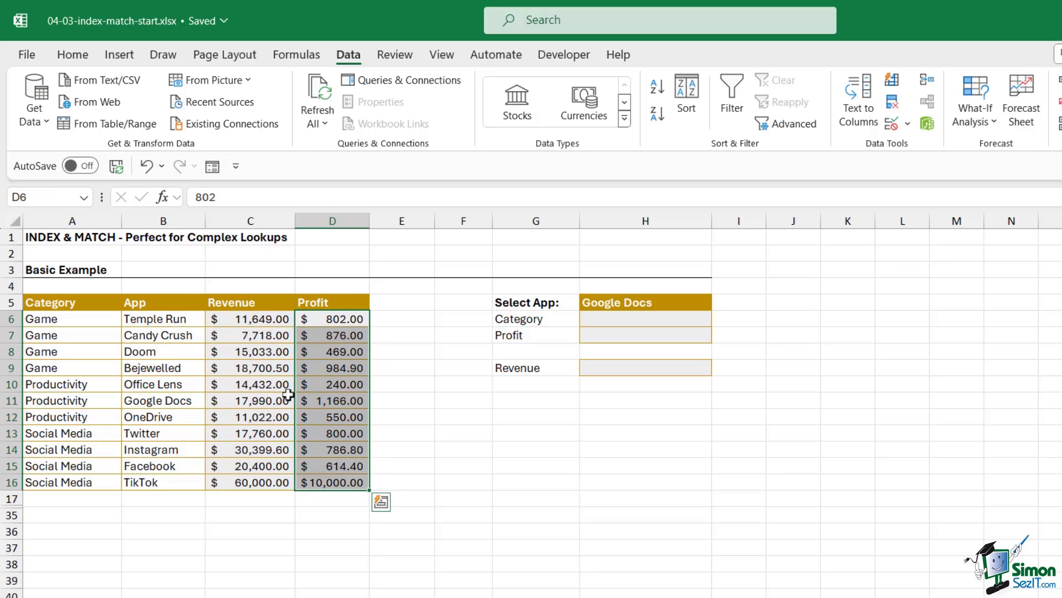
{"action": "left_click_drag", "start_coordinate": [169, 315], "coordinate": [166, 479]}
{"action": "left_click", "coordinate": [251, 384]}
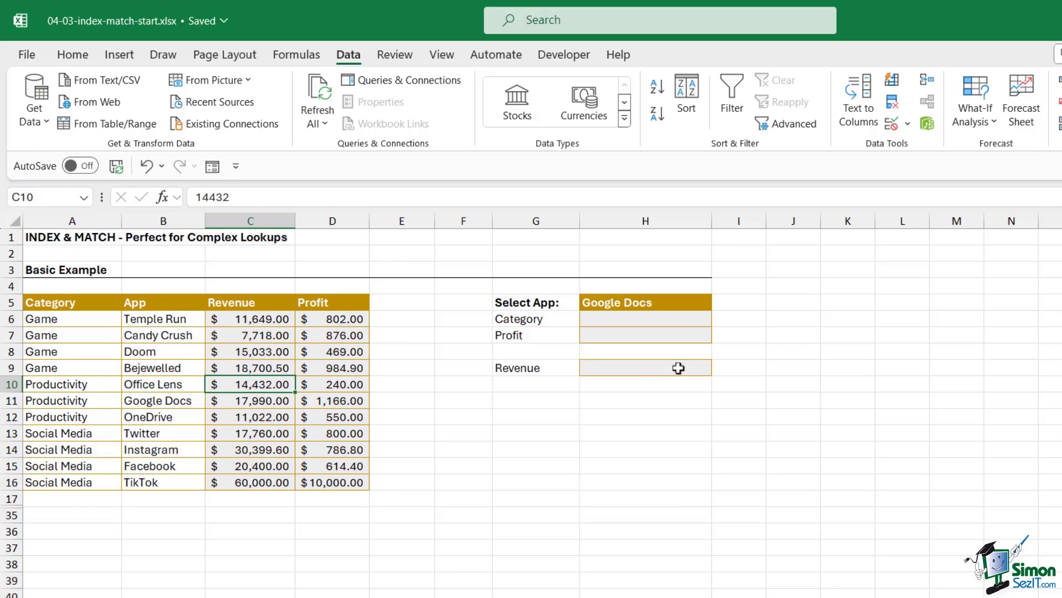
Step: Clear the selected app from H5 and check the empty Category, Profit and Revenue result cells
{"action": "left_click", "coordinate": [635, 302]}
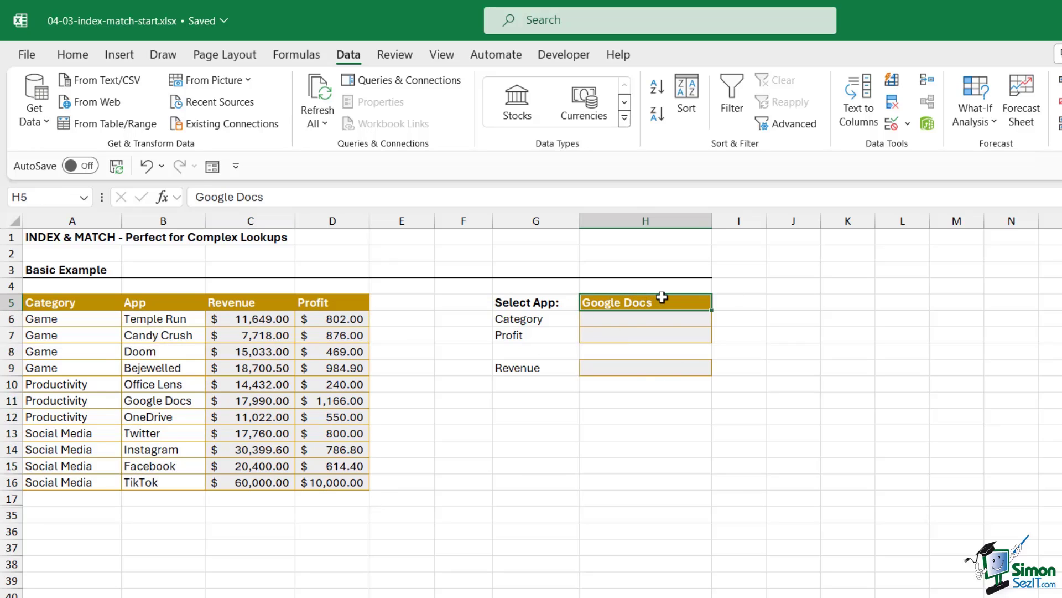
{"action": "key", "text": "Delete"}
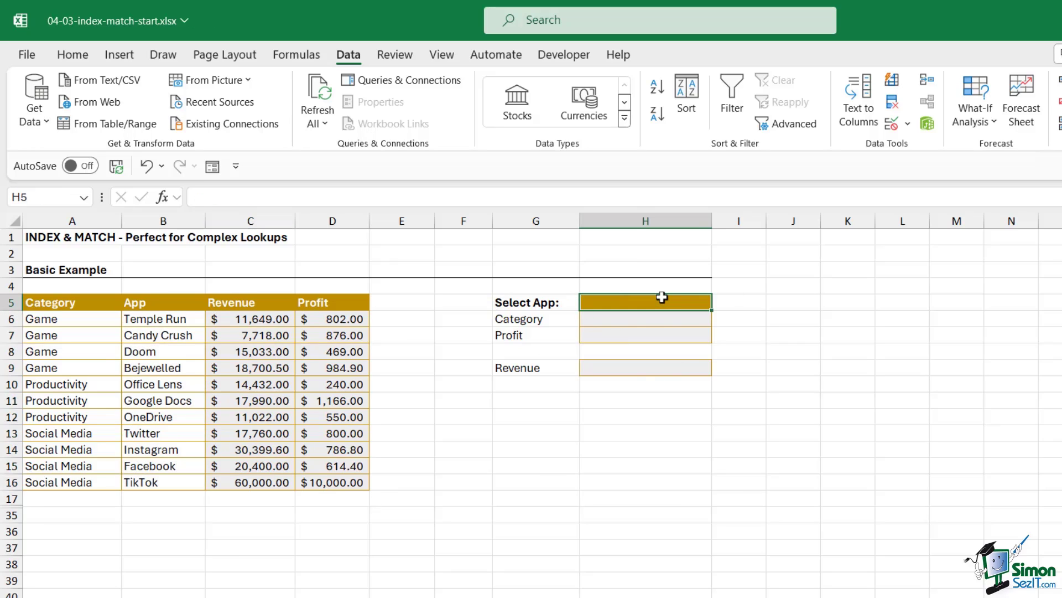
{"action": "left_click", "coordinate": [635, 320]}
{"action": "left_click", "coordinate": [634, 334]}
{"action": "left_click", "coordinate": [633, 367]}
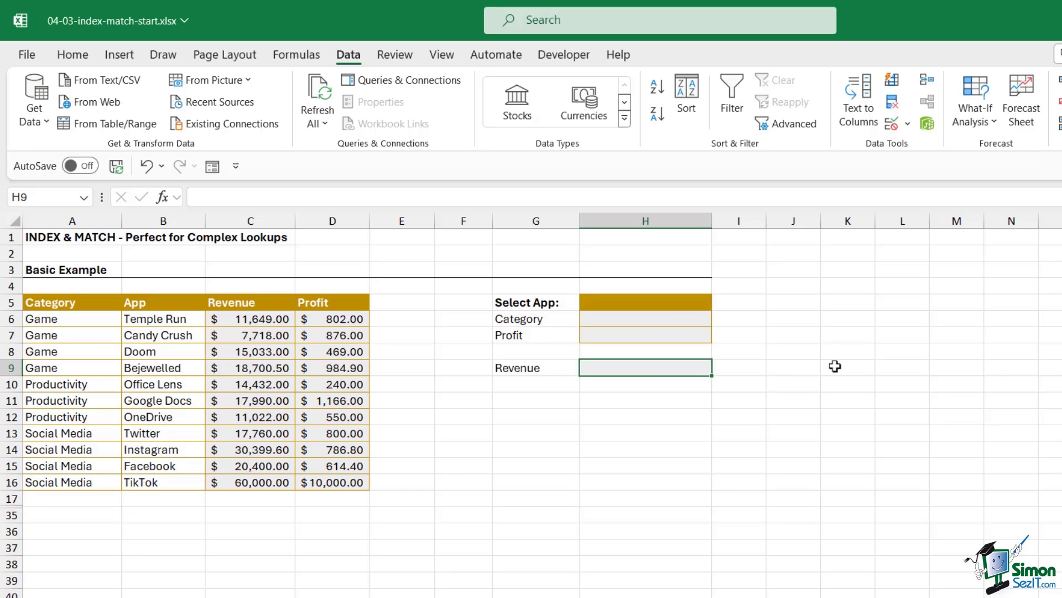
Step: Add a list validation dropdown to H5 using the app names in B6:B16 as its source, and choose Bejewelled
{"action": "left_click", "coordinate": [659, 304]}
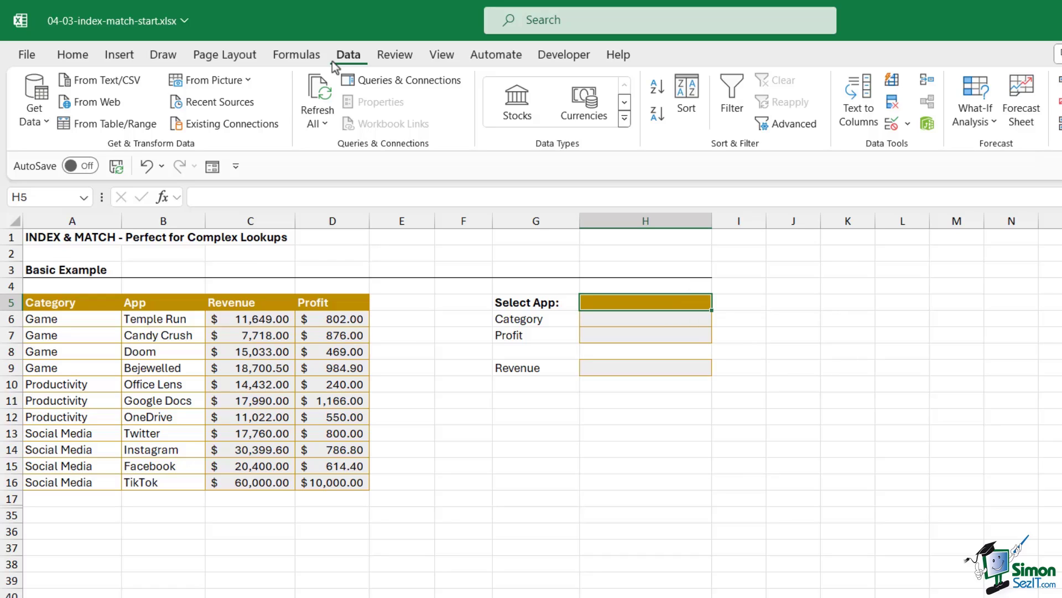
{"action": "left_click", "coordinate": [908, 123]}
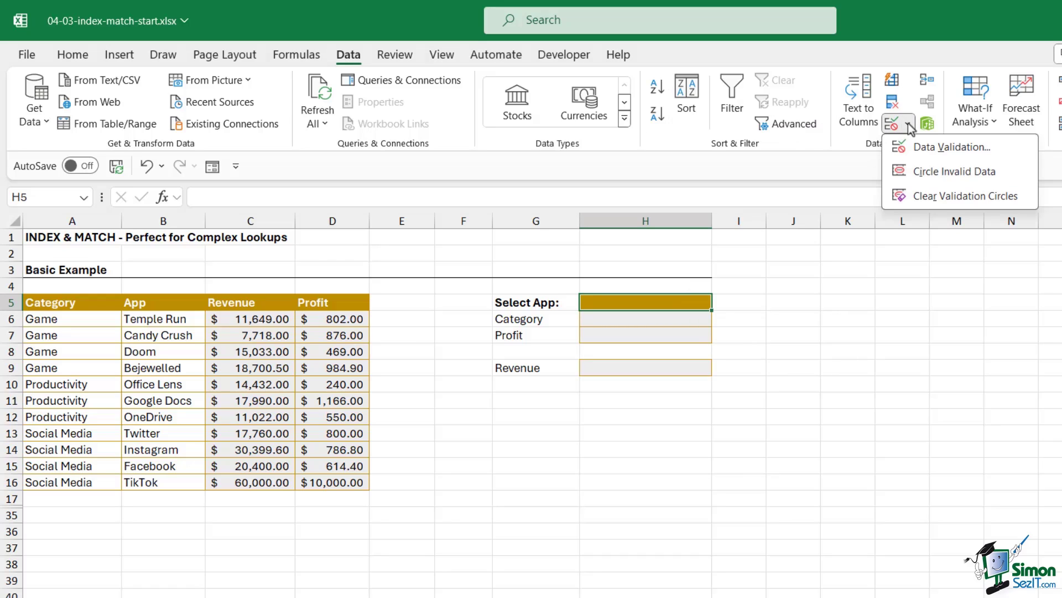
{"action": "left_click", "coordinate": [926, 148]}
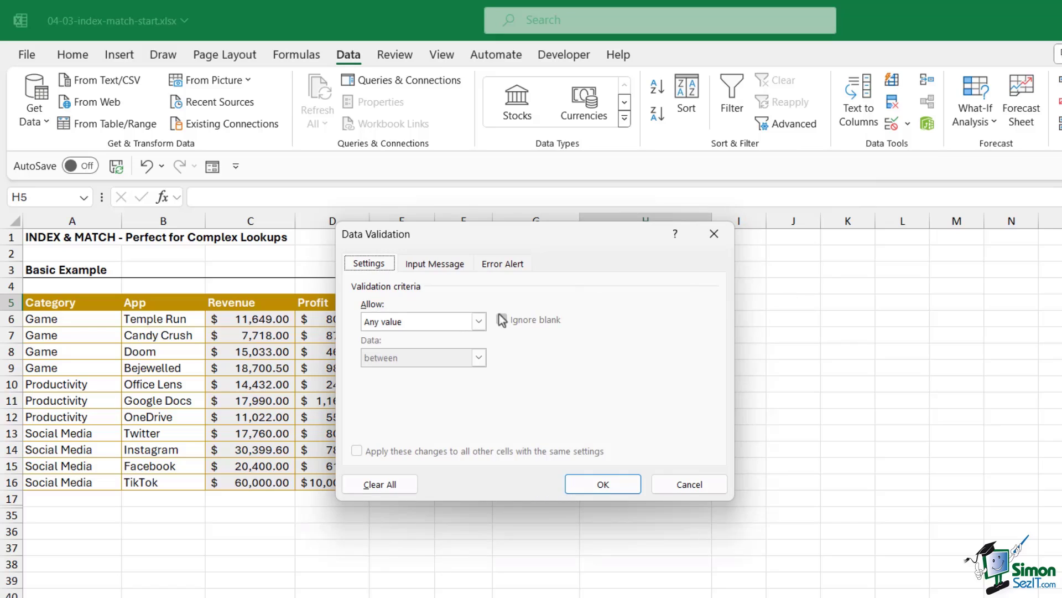
{"action": "left_click", "coordinate": [478, 321]}
{"action": "left_click", "coordinate": [401, 372]}
{"action": "left_click", "coordinate": [403, 390]}
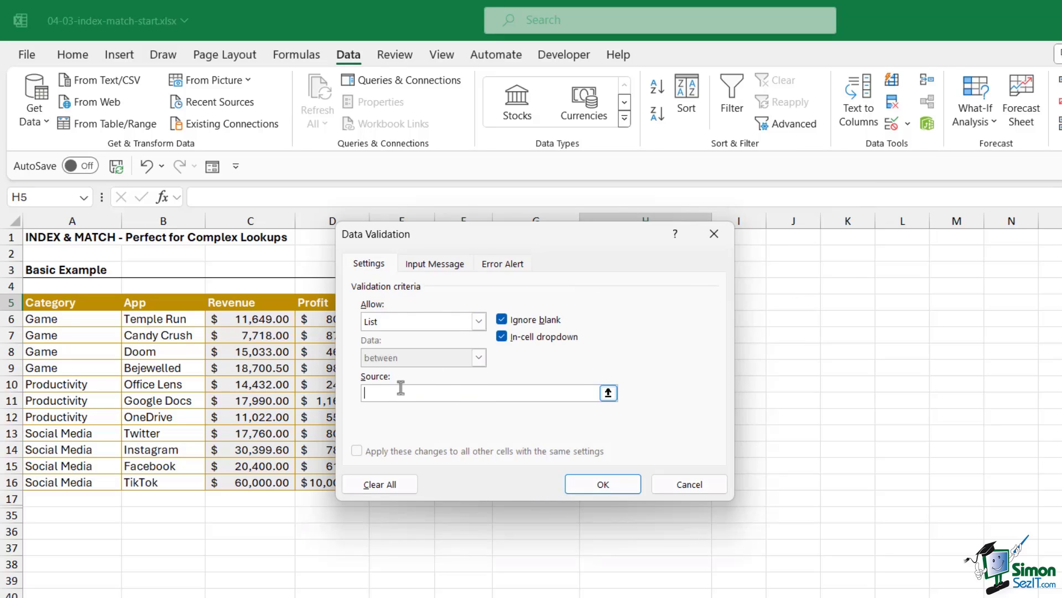
{"action": "left_click_drag", "start_coordinate": [476, 238], "coordinate": [881, 208]}
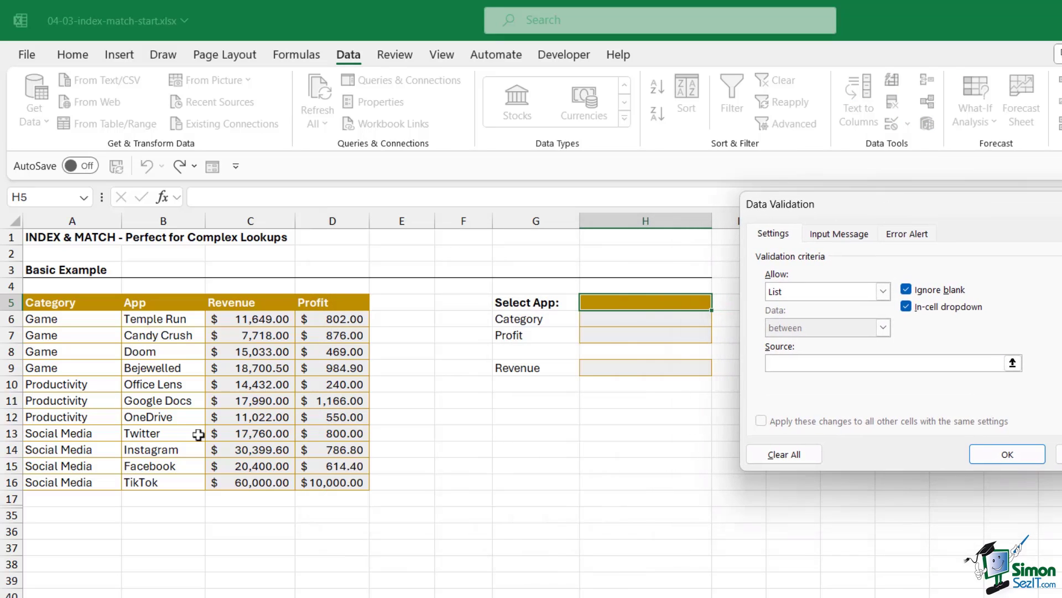
{"action": "left_click_drag", "start_coordinate": [156, 320], "coordinate": [159, 486]}
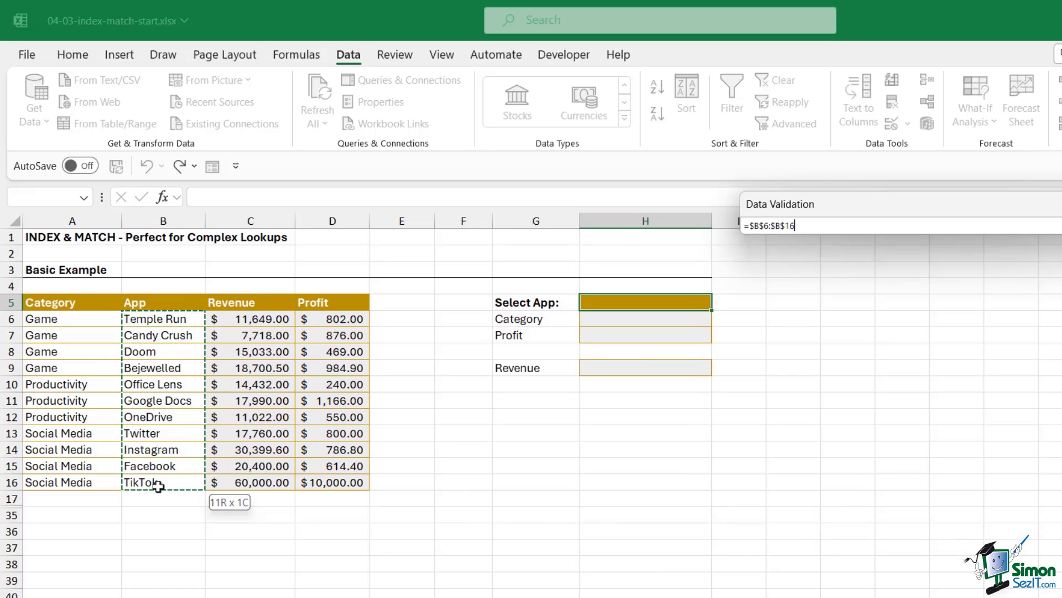
{"action": "left_click", "coordinate": [1005, 451]}
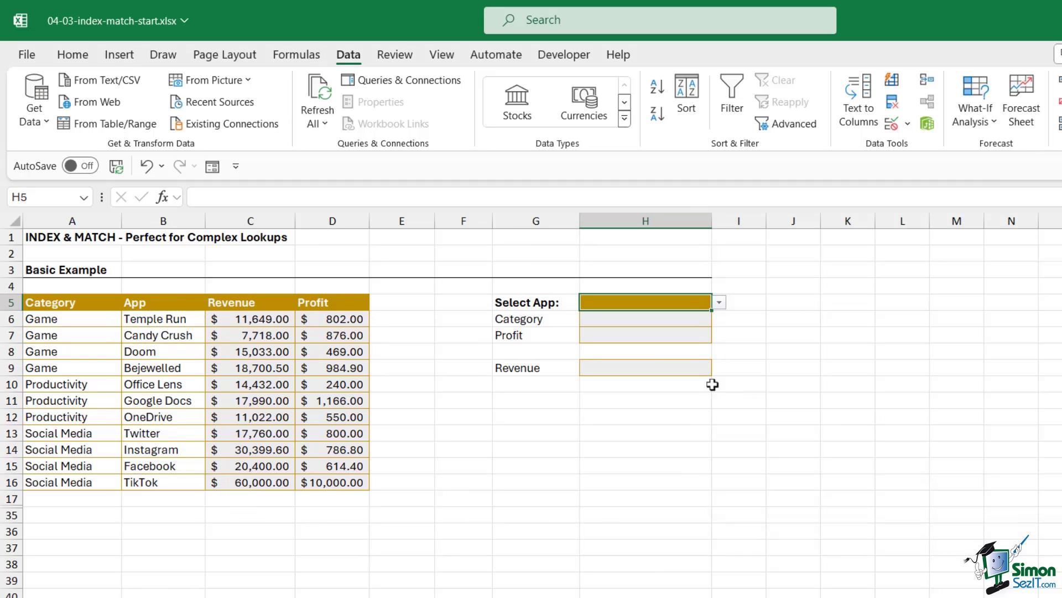
{"action": "left_click", "coordinate": [719, 302]}
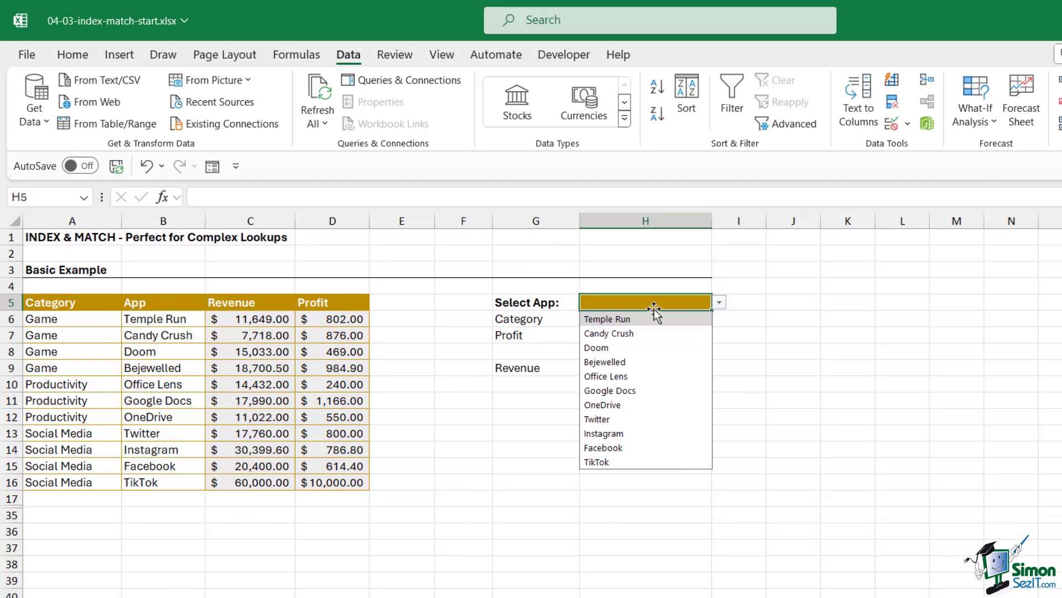
{"action": "left_click", "coordinate": [615, 360]}
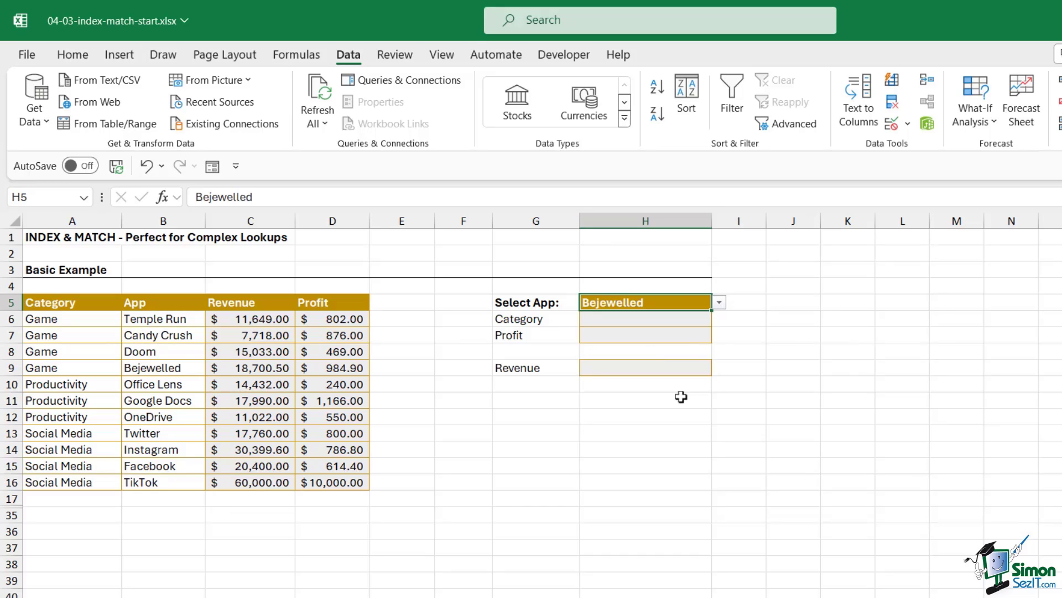
Step: Try to look up the category in H6 with =VLOOKUP($H$5,$A$5:$D$16,1,FALSE)
{"action": "left_click", "coordinate": [622, 321]}
{"action": "type", "text": "=VL"}
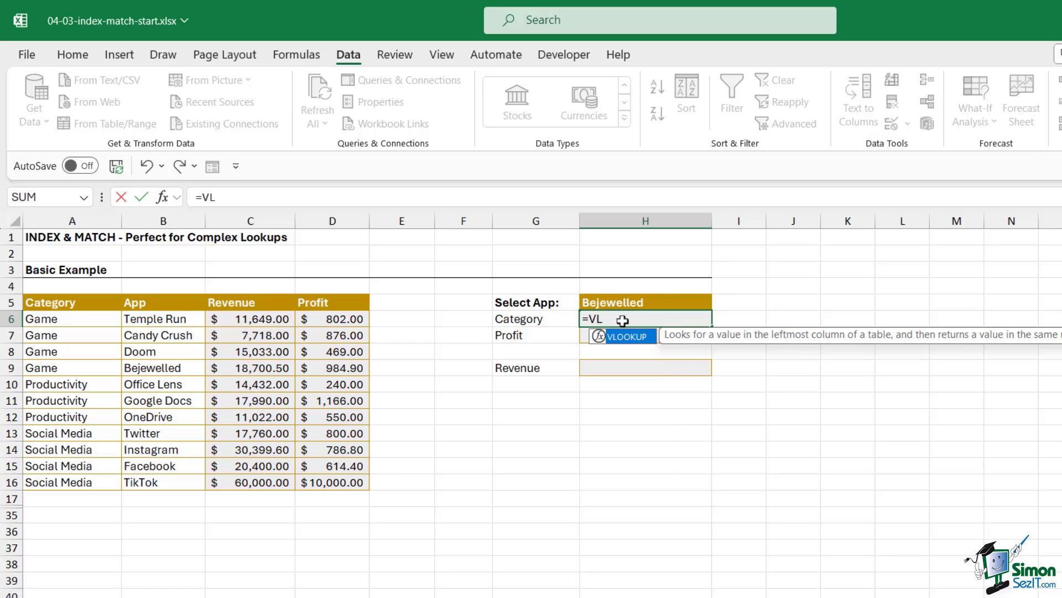
{"action": "type", "text": "OOKUP("}
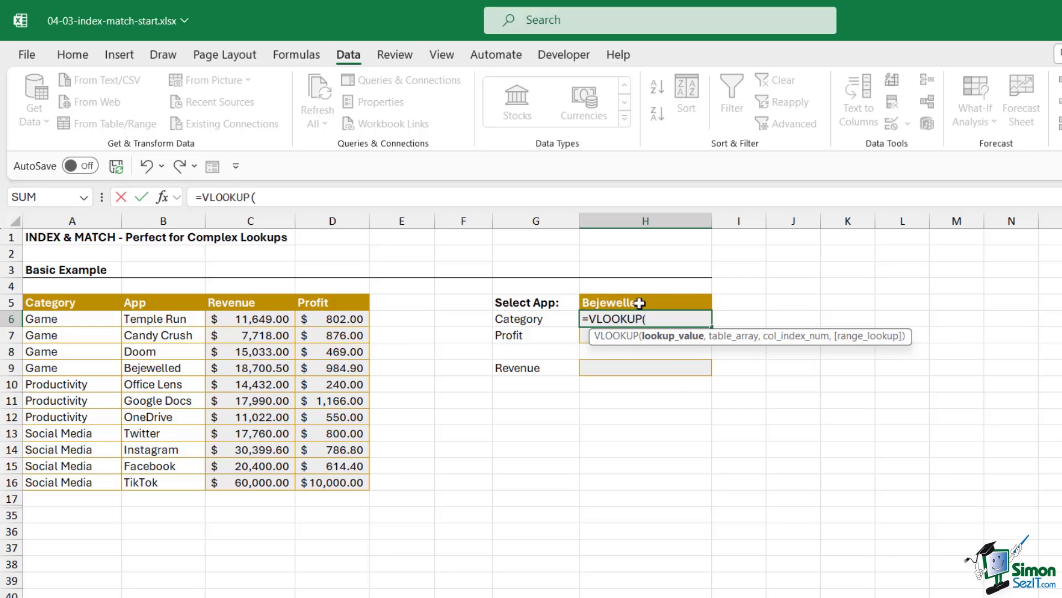
{"action": "left_click", "coordinate": [640, 302]}
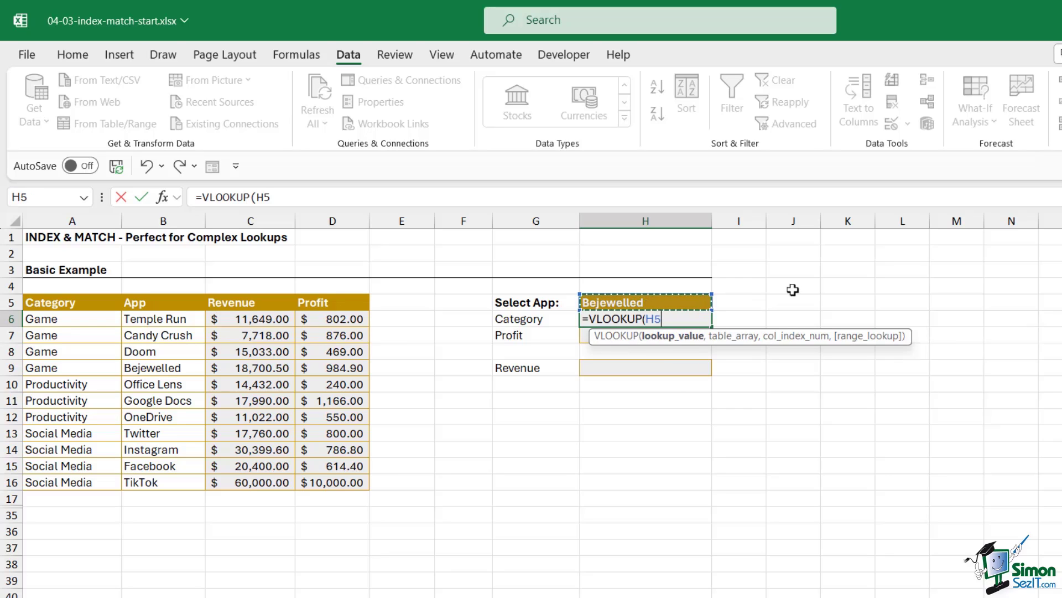
{"action": "key", "text": "F4"}
{"action": "type", "text": ","}
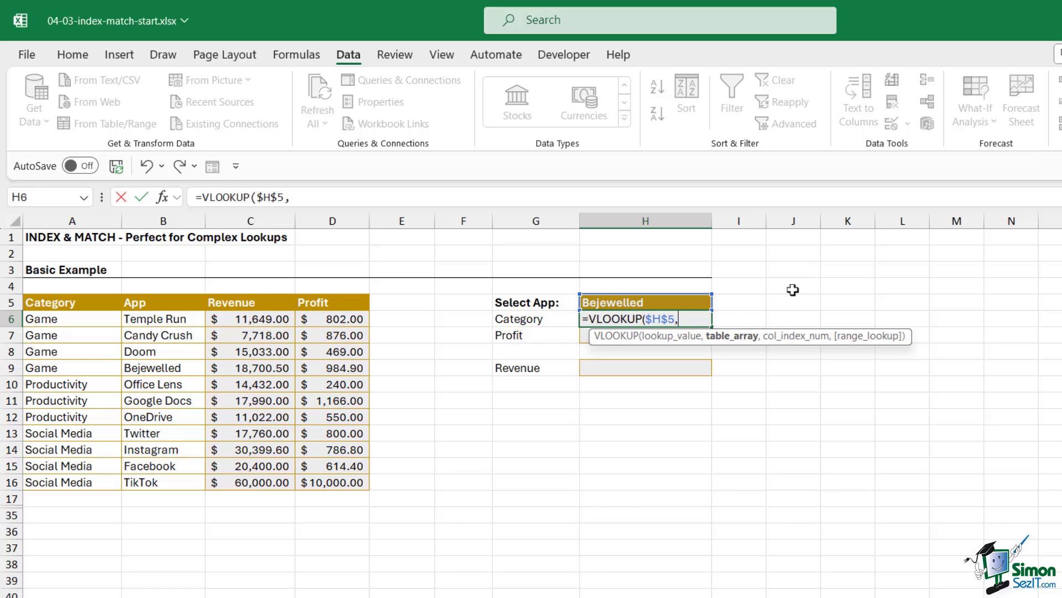
{"action": "left_click_drag", "start_coordinate": [57, 307], "coordinate": [322, 485]}
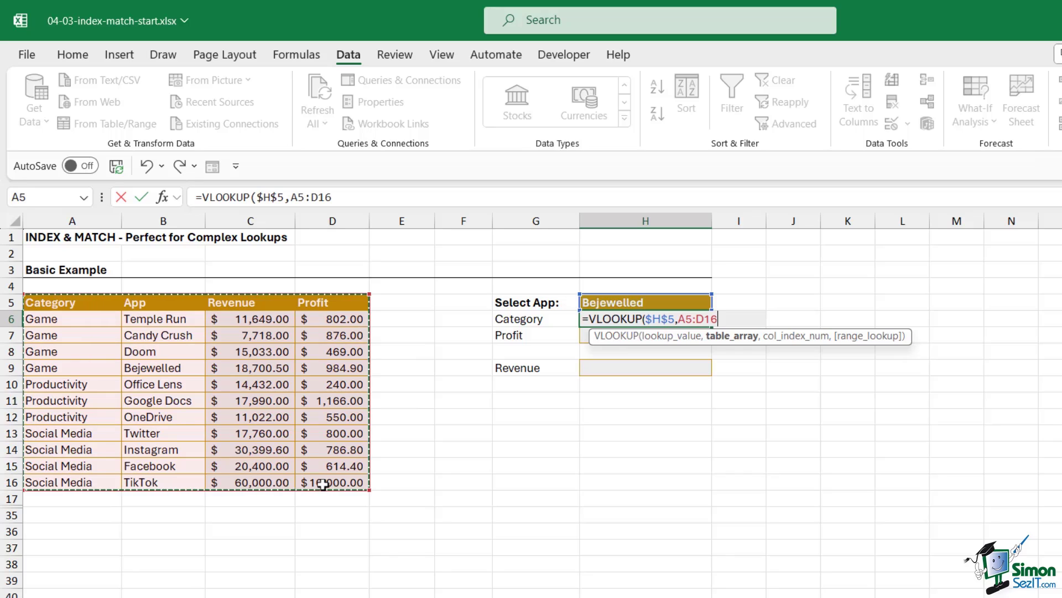
{"action": "key", "text": "F4"}
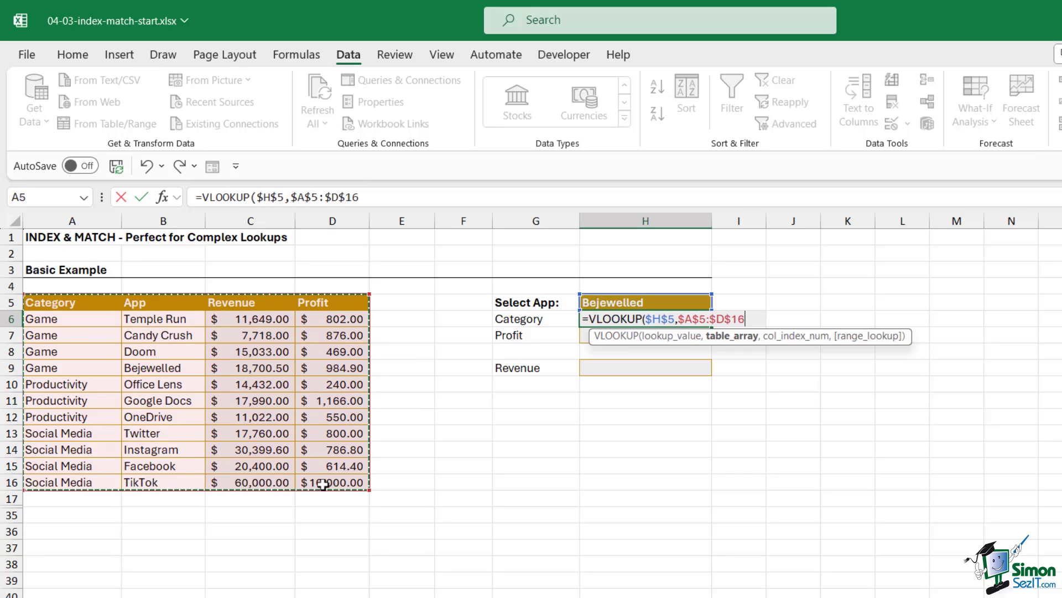
{"action": "type", "text": ","}
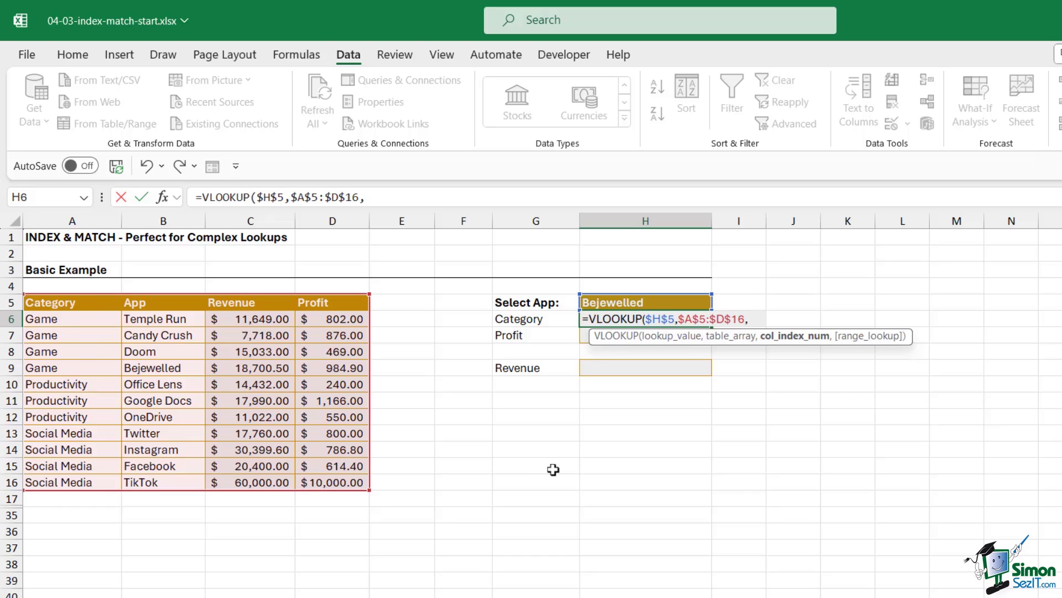
{"action": "type", "text": "1,"}
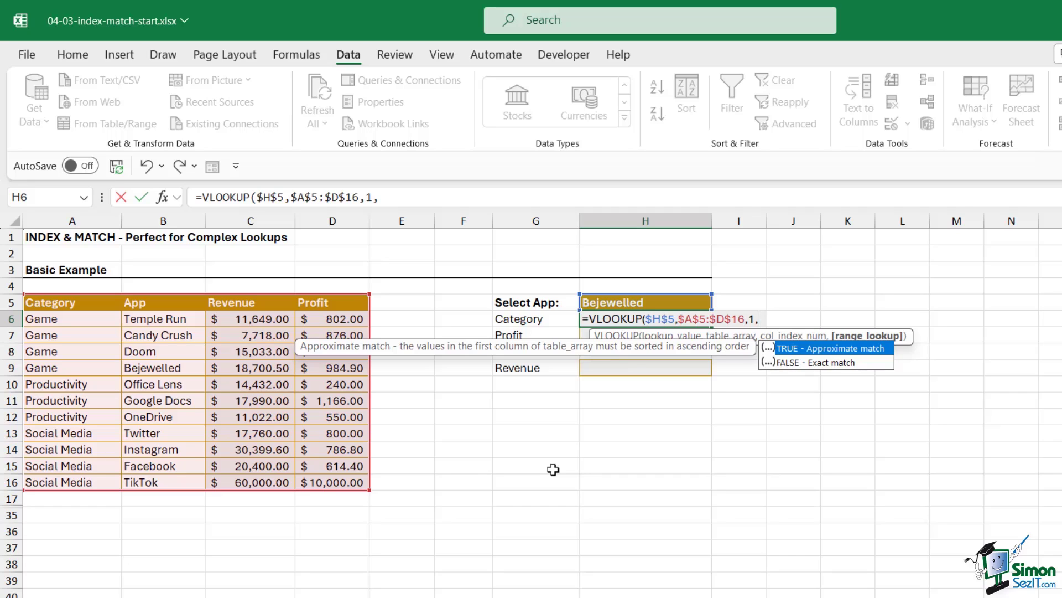
{"action": "type", "text": "FALSE"}
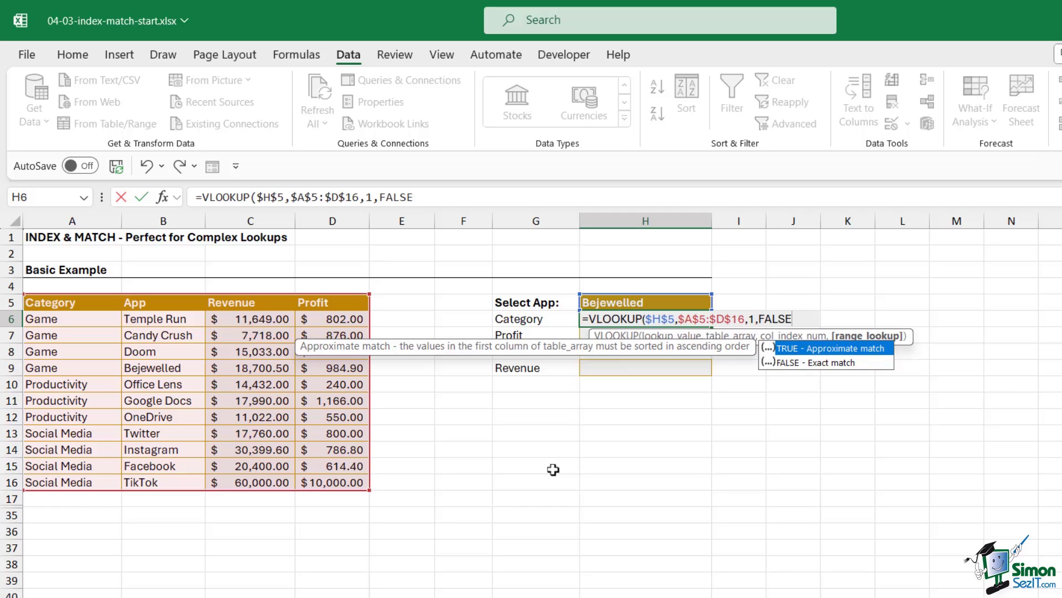
{"action": "type", "text": ")"}
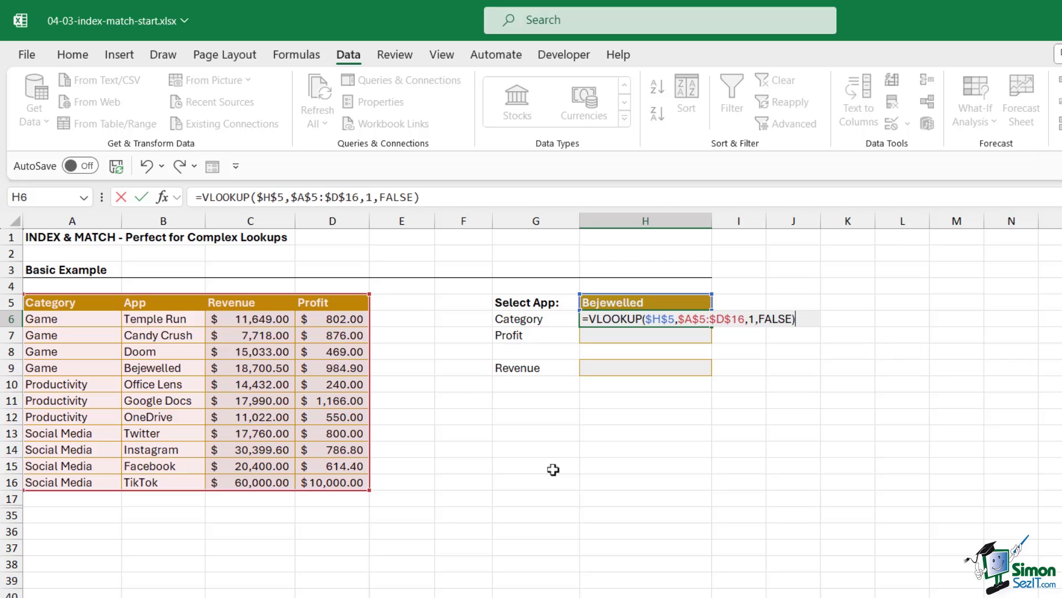
{"action": "key", "text": "Return"}
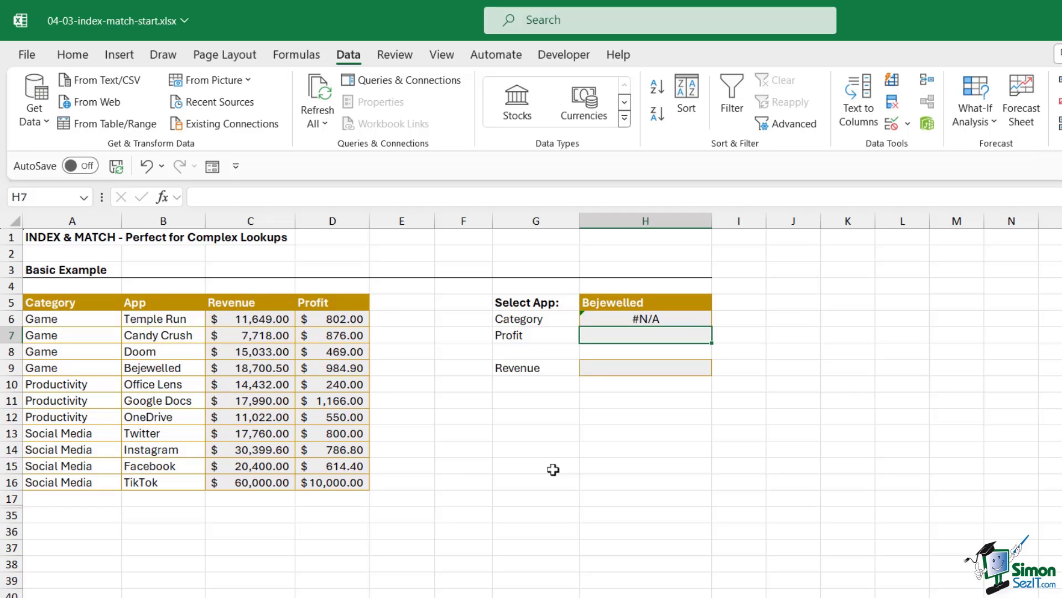
Step: Inspect the column index argument of the VLOOKUP formula in H6 against the table's column order
{"action": "double_click", "coordinate": [643, 320]}
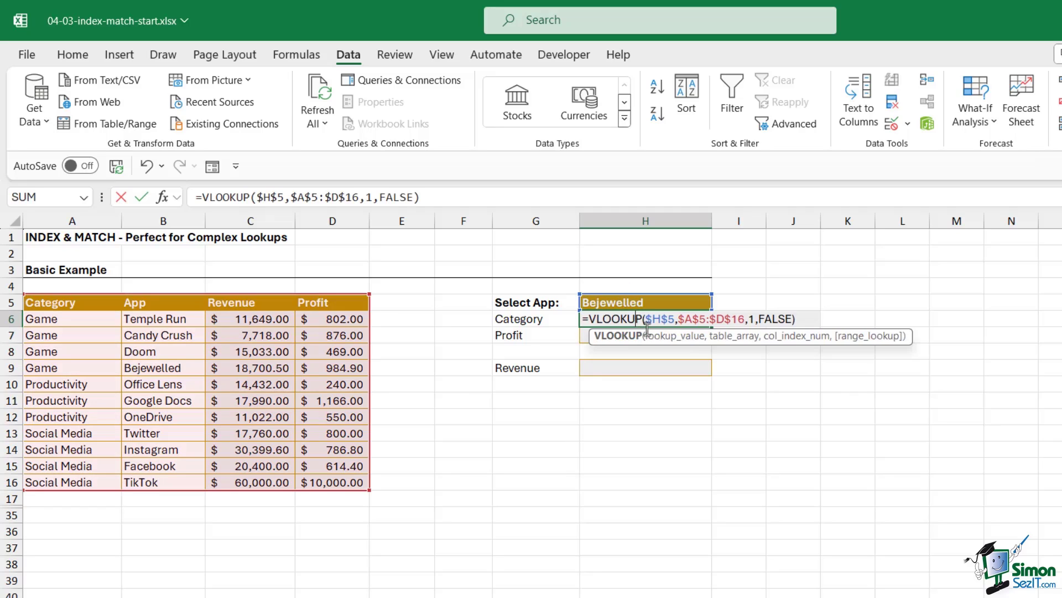
{"action": "double_click", "coordinate": [753, 320]}
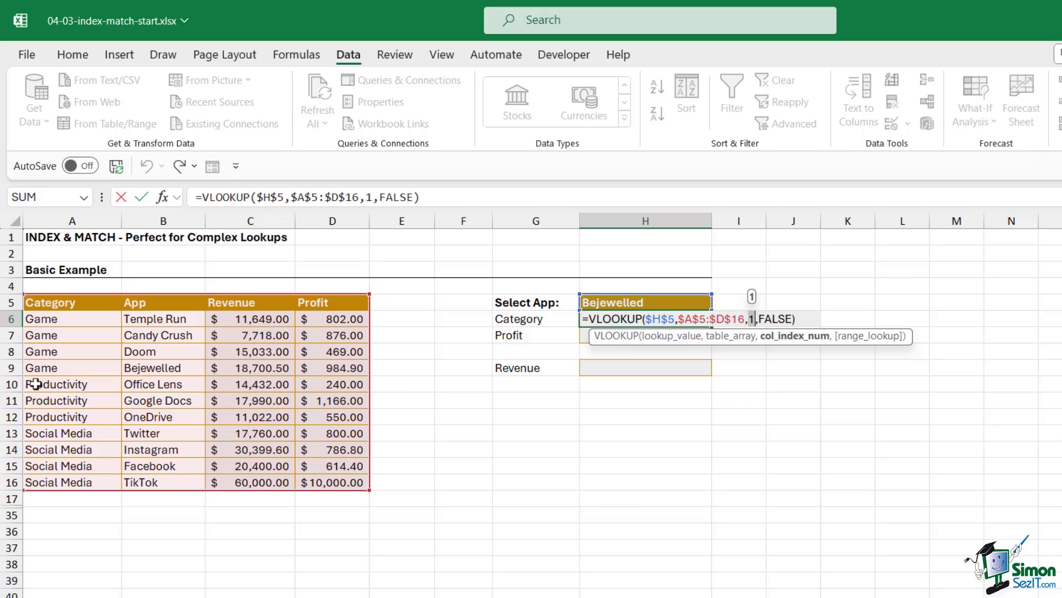
{"action": "key", "text": "ctrl+Return"}
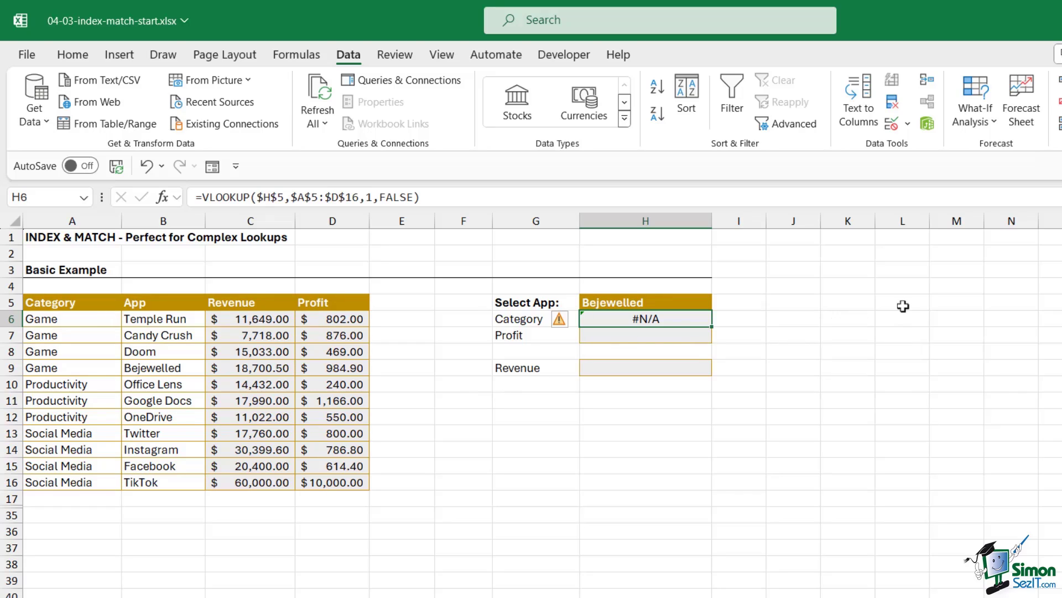
Step: Replace the VLOOKUP formula in H6 with =INDEX(A6:A16,4) to return the category by row number
{"action": "key", "text": "Delete"}
{"action": "left_click", "coordinate": [866, 306]}
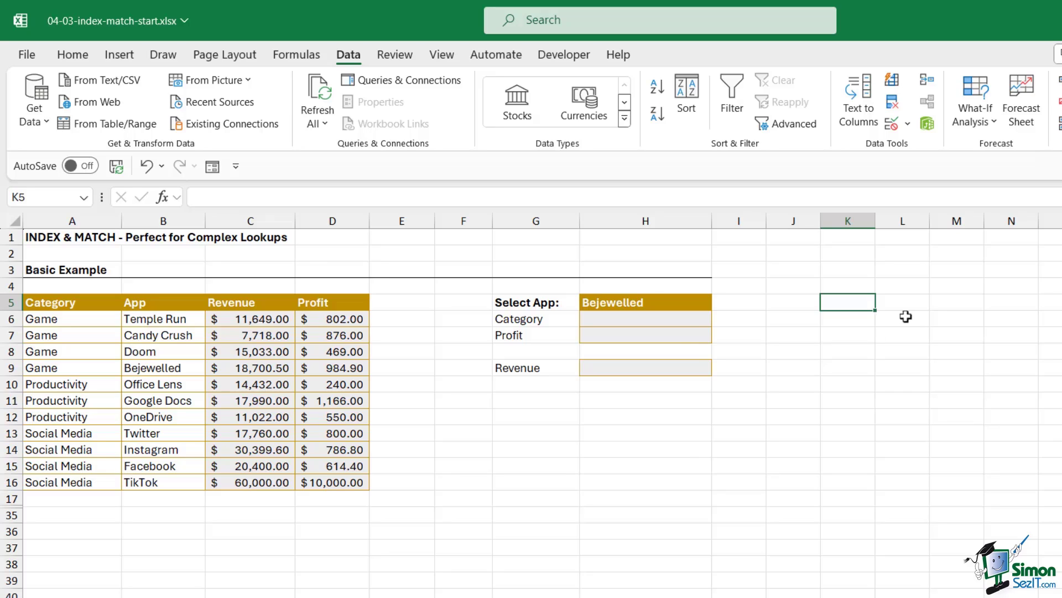
{"action": "left_click", "coordinate": [651, 321]}
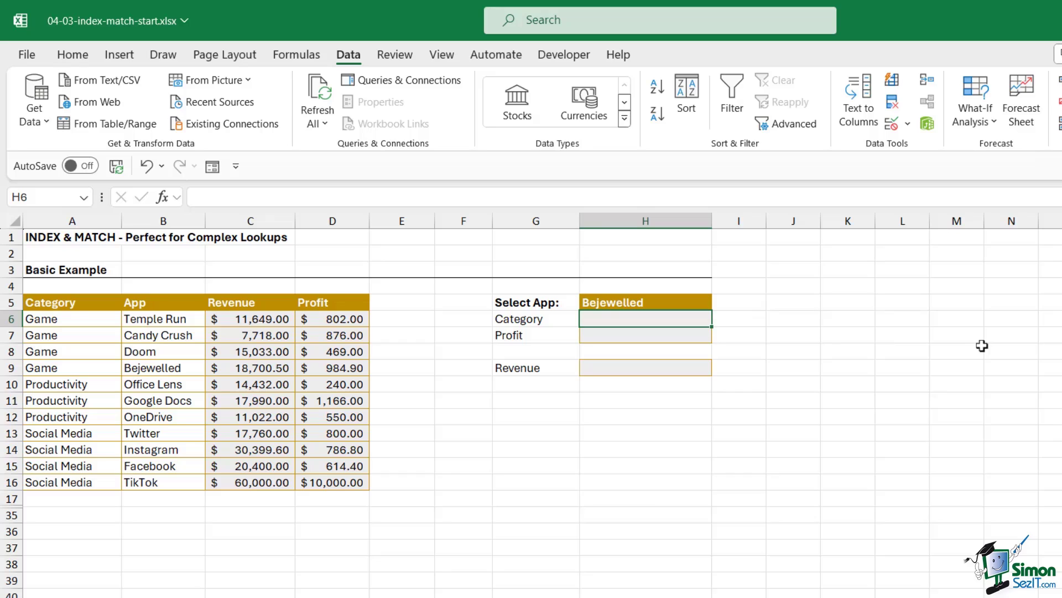
{"action": "type", "text": "=IND"}
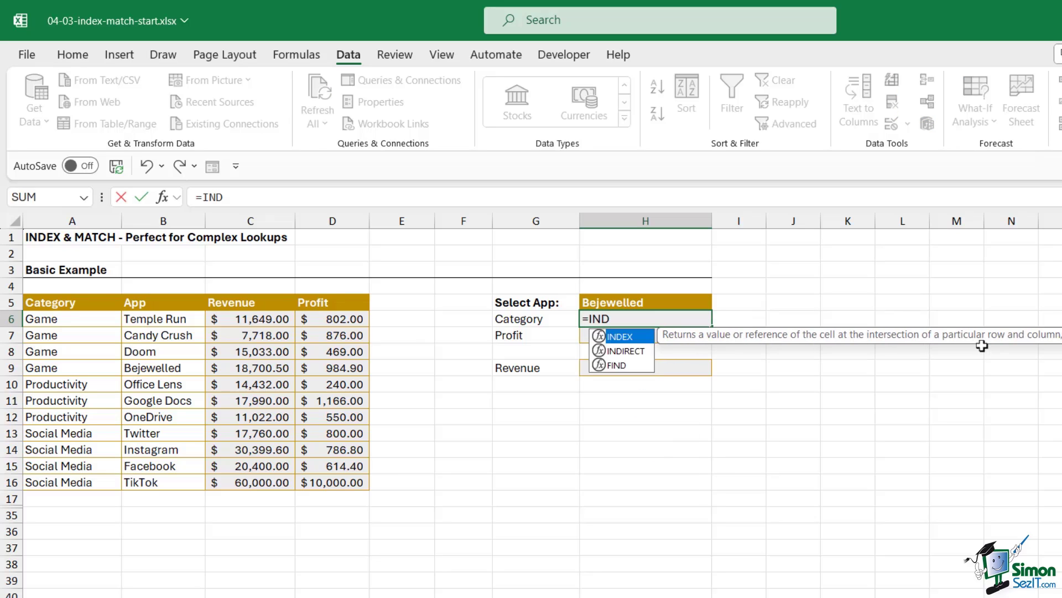
{"action": "type", "text": "EX("}
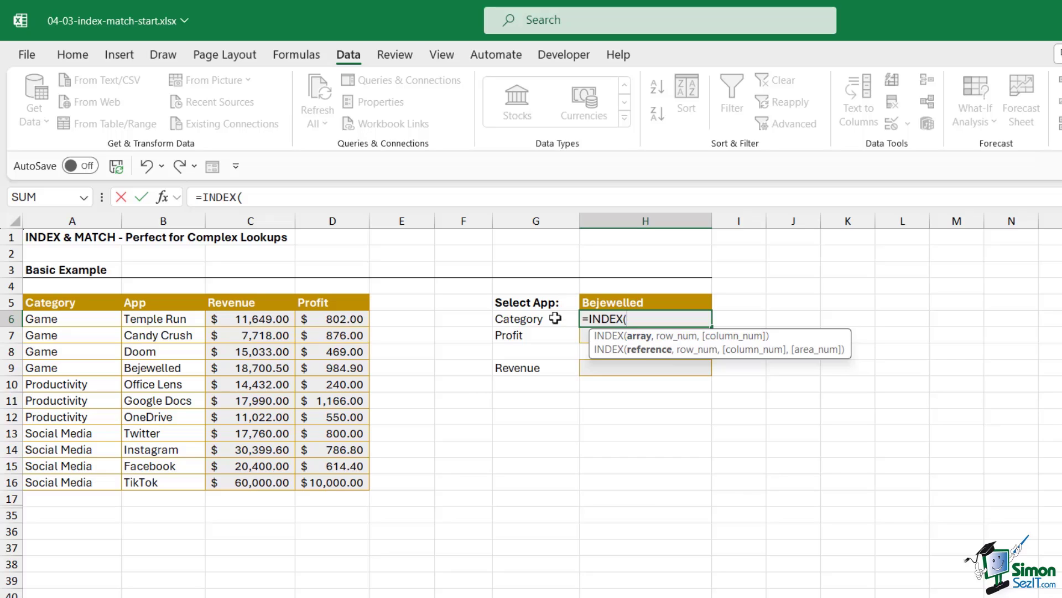
{"action": "left_click_drag", "start_coordinate": [100, 319], "coordinate": [100, 482]}
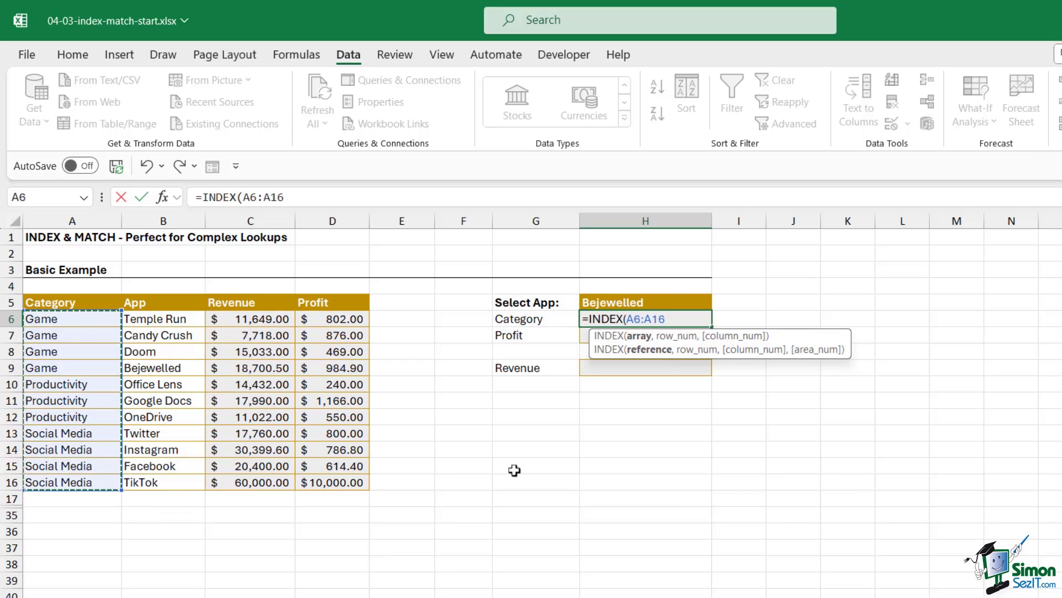
{"action": "type", "text": ","}
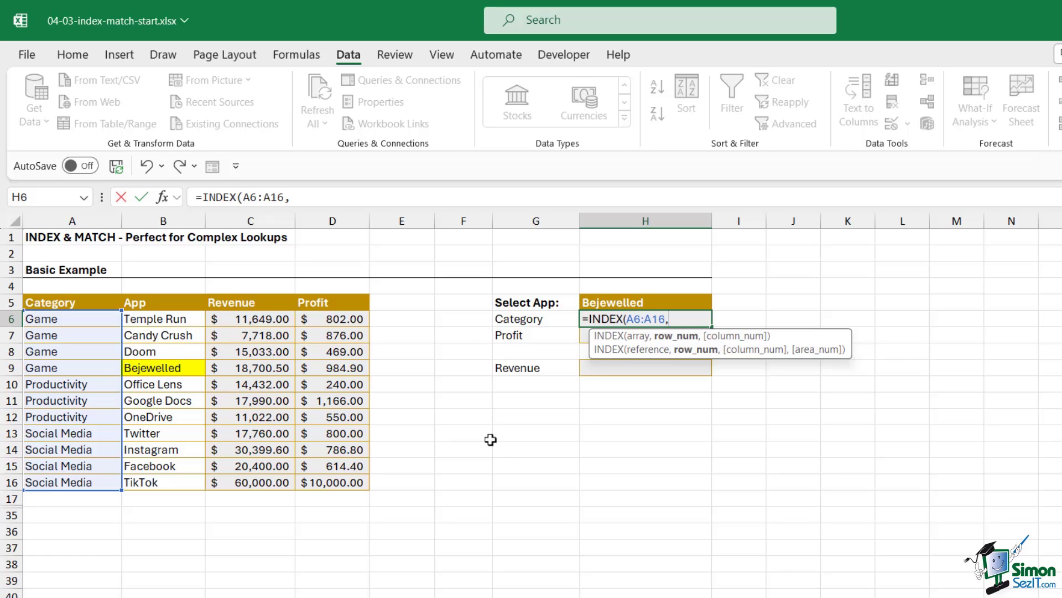
{"action": "type", "text": "4)"}
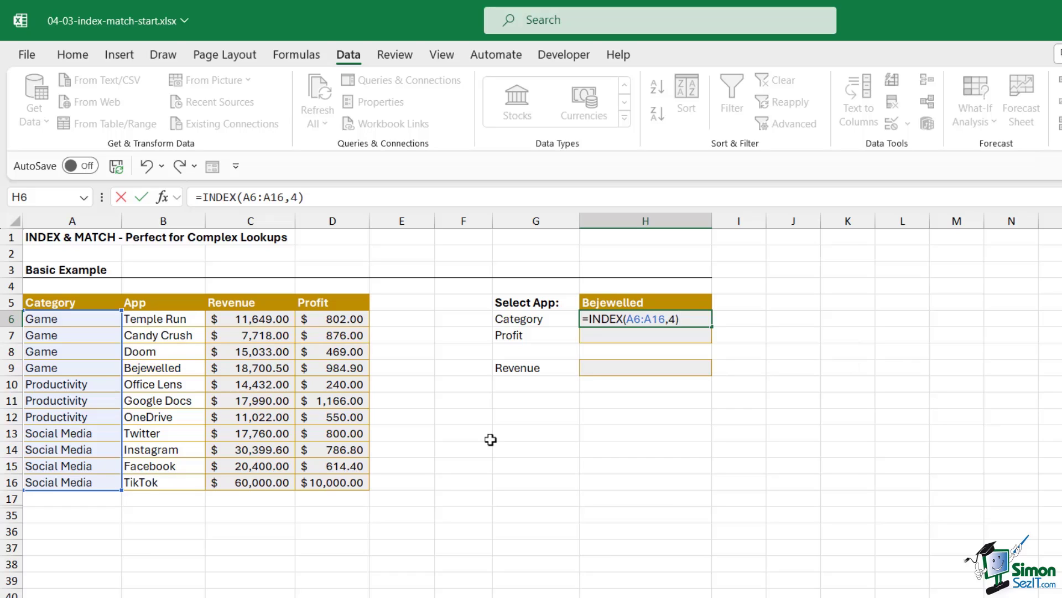
{"action": "key", "text": "Return"}
Step: Check the Bejewelled row in A9:B9 and inspect the row number argument of the INDEX formula in H6
{"action": "left_click_drag", "start_coordinate": [43, 368], "coordinate": [150, 366]}
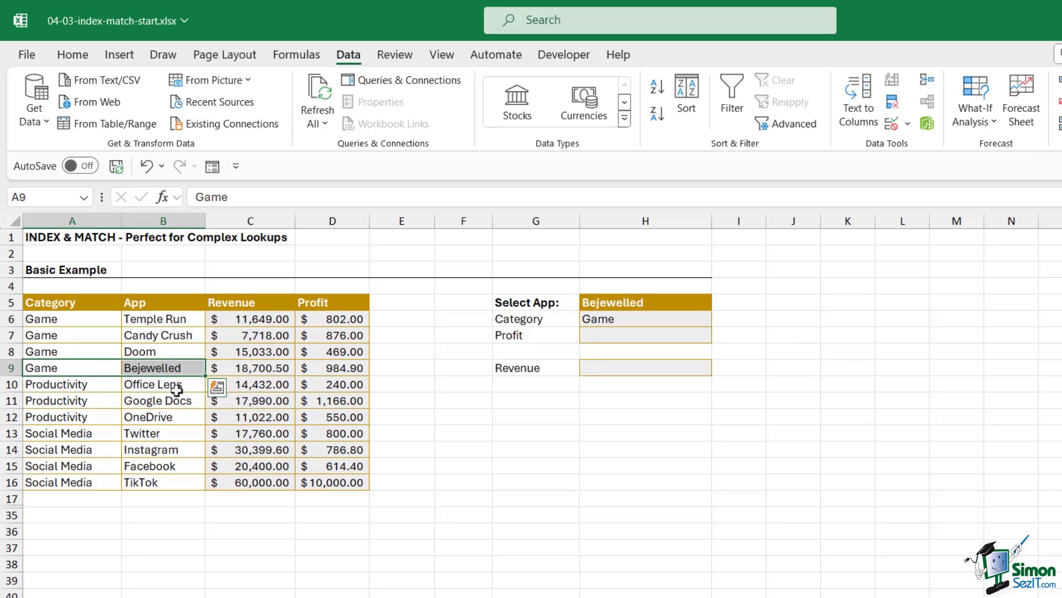
{"action": "double_click", "coordinate": [619, 319]}
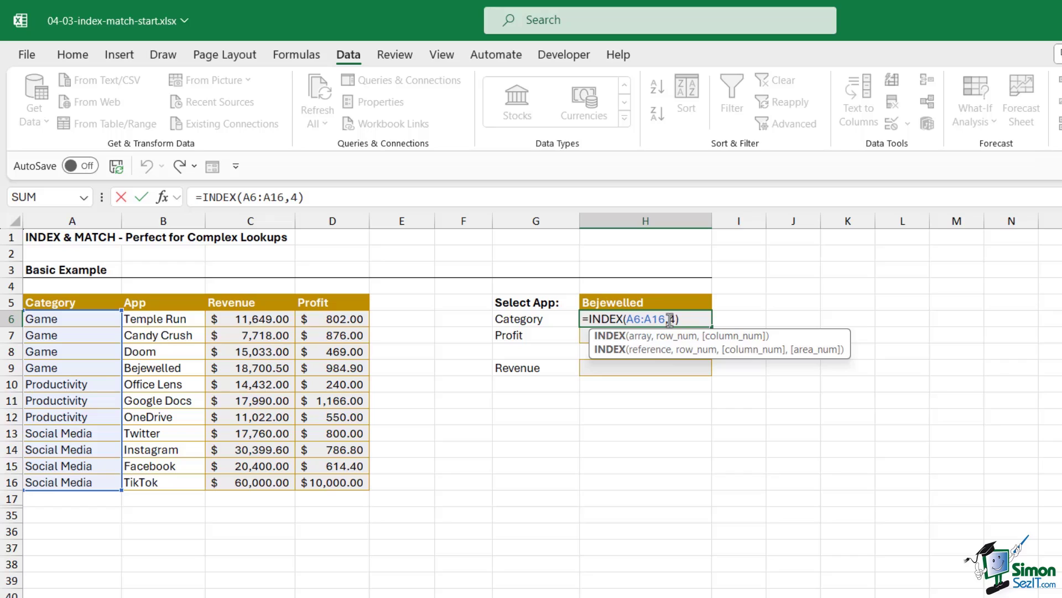
{"action": "key", "text": "ctrl+Return"}
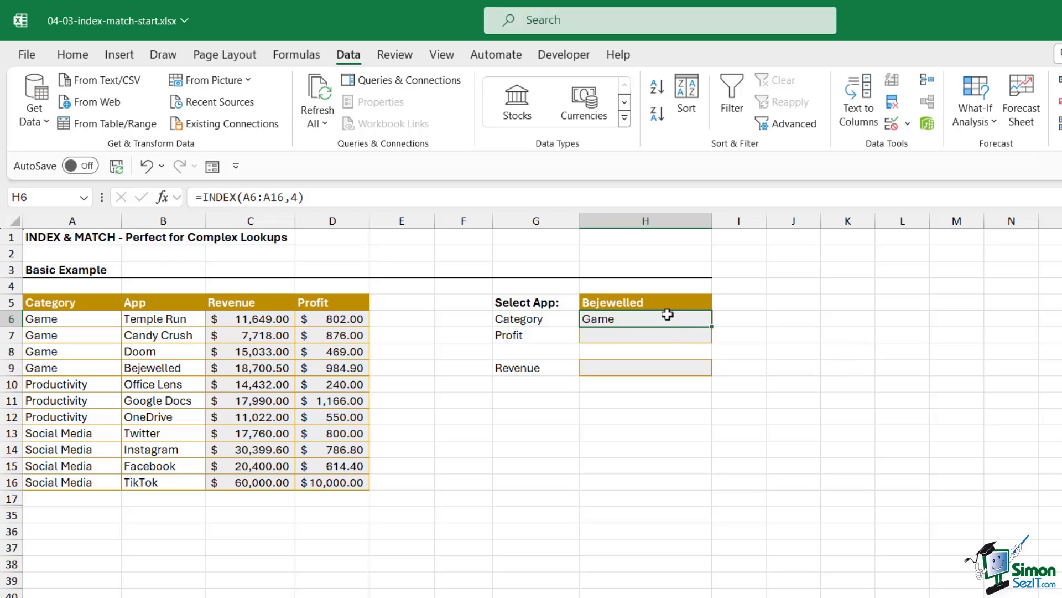
Step: Replace the formula in H6 with =MATCH(H5,B6:B16,0) to find the selected app's position by exact match
{"action": "key", "text": "Delete"}
{"action": "type", "text": "="}
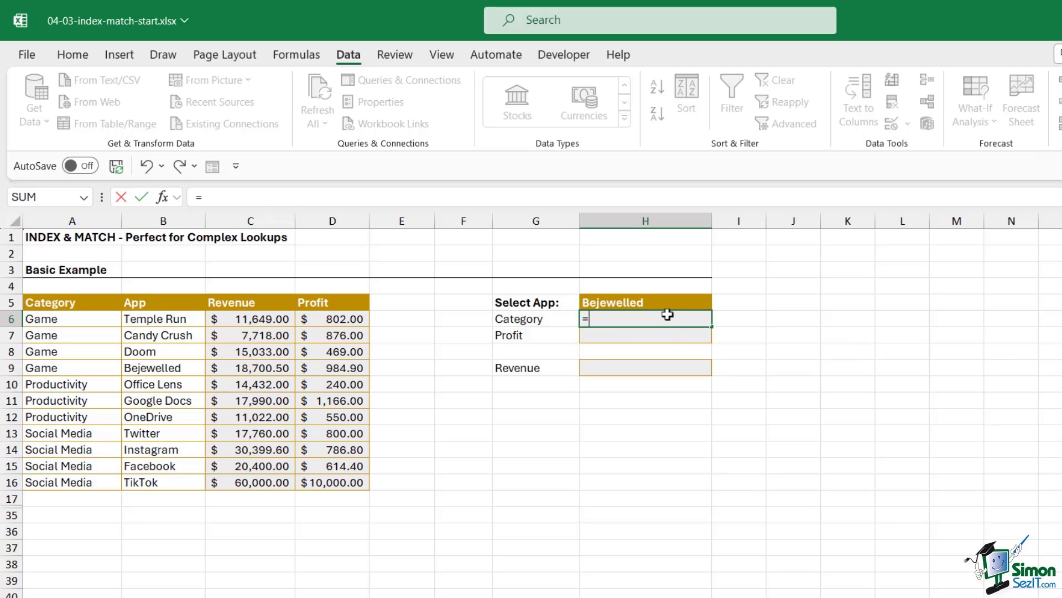
{"action": "type", "text": "MATCH("}
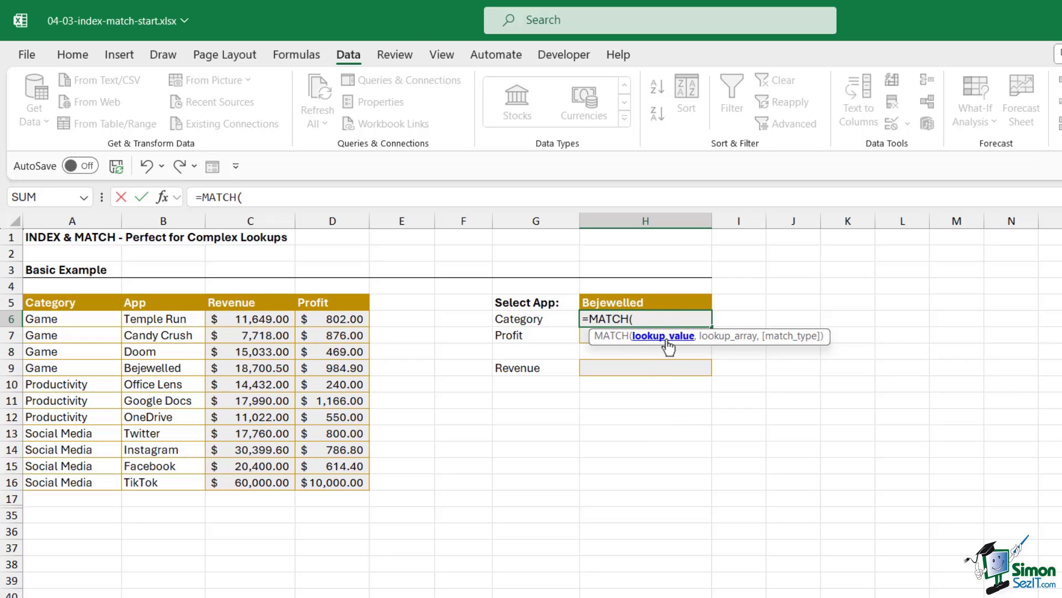
{"action": "left_click", "coordinate": [658, 302]}
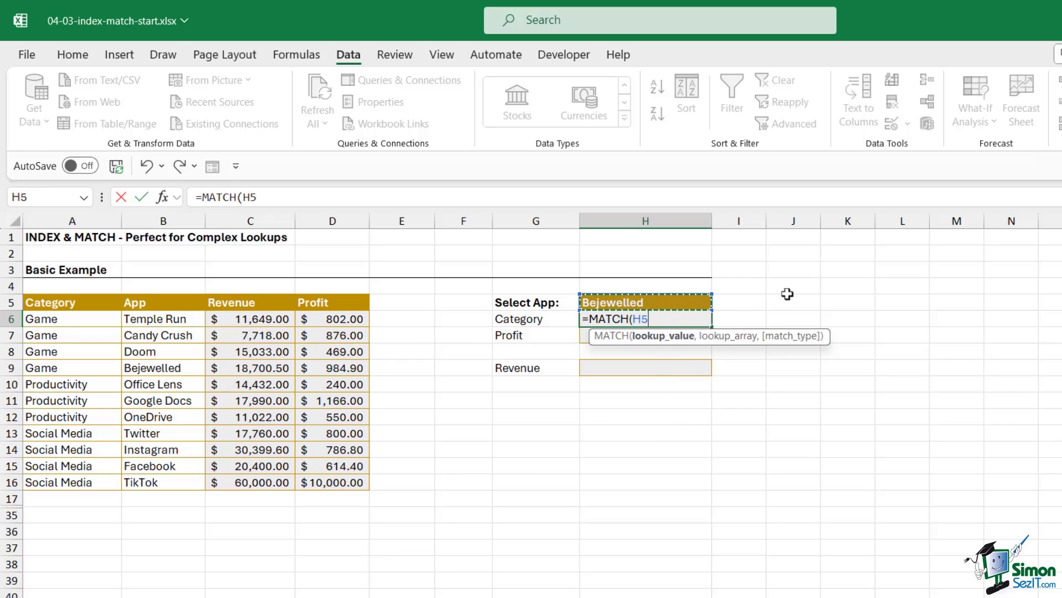
{"action": "type", "text": ","}
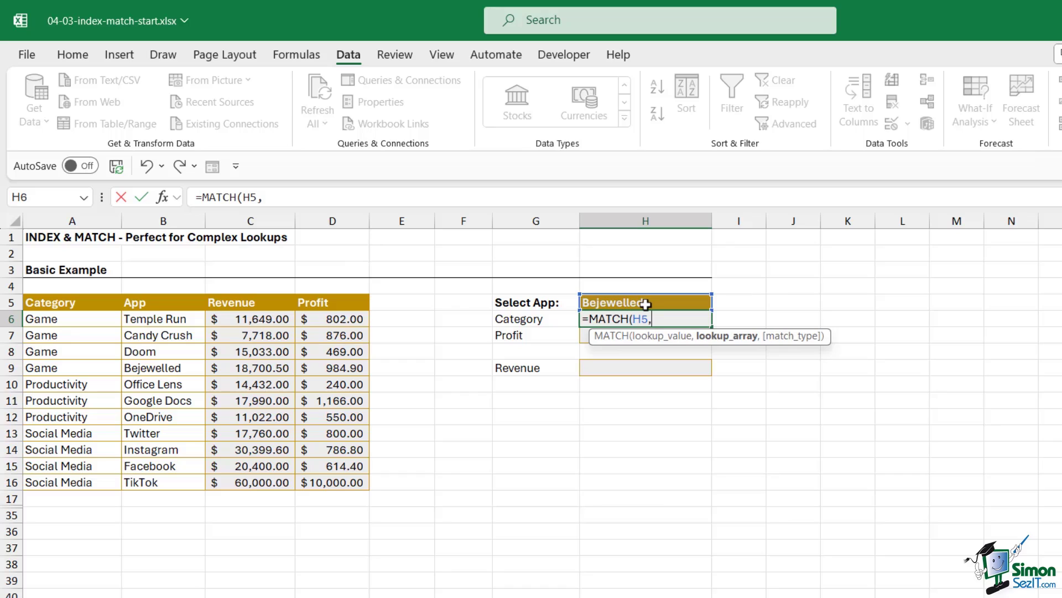
{"action": "left_click_drag", "start_coordinate": [170, 318], "coordinate": [170, 484]}
{"action": "type", "text": ","}
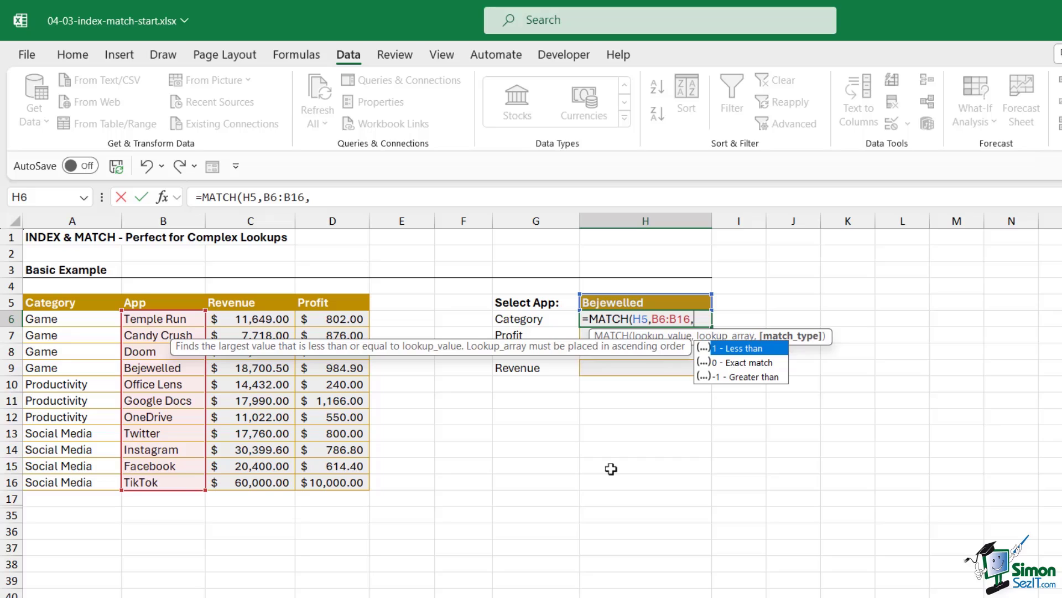
{"action": "type", "text": "0)"}
{"action": "key", "text": "Return"}
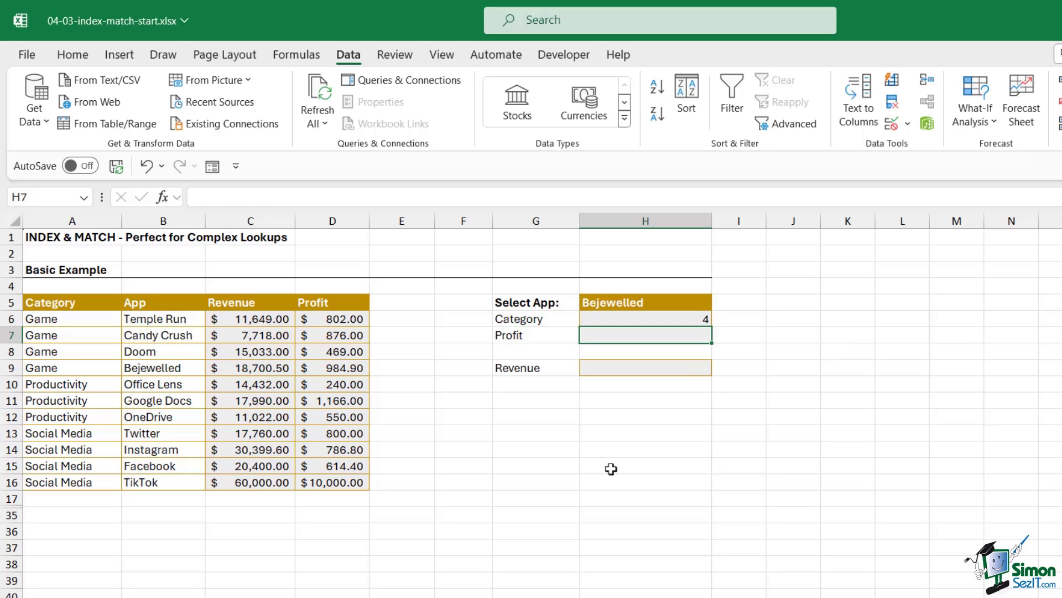
Step: Clear the MATCH formula from H6 and begin an INDEX formula there with the category range A6:A16 as its array
{"action": "left_click", "coordinate": [681, 319]}
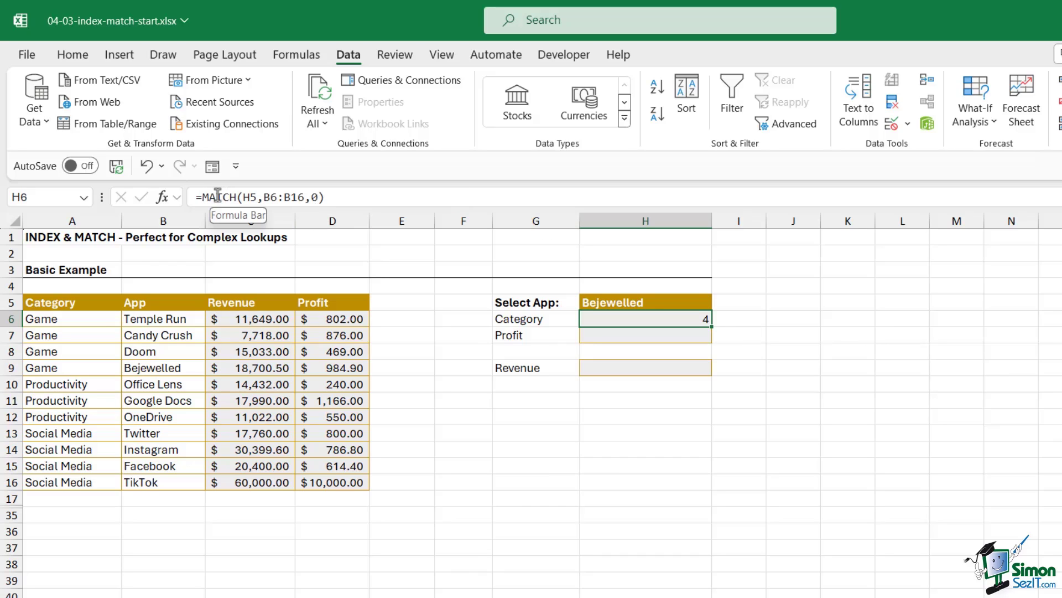
{"action": "key", "text": "Delete"}
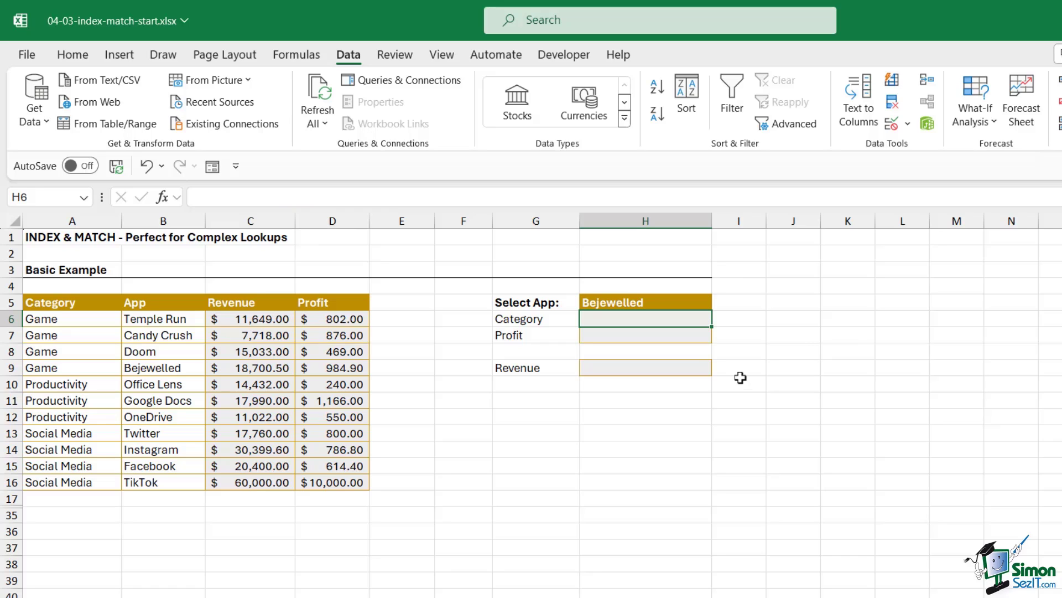
{"action": "type", "text": "="}
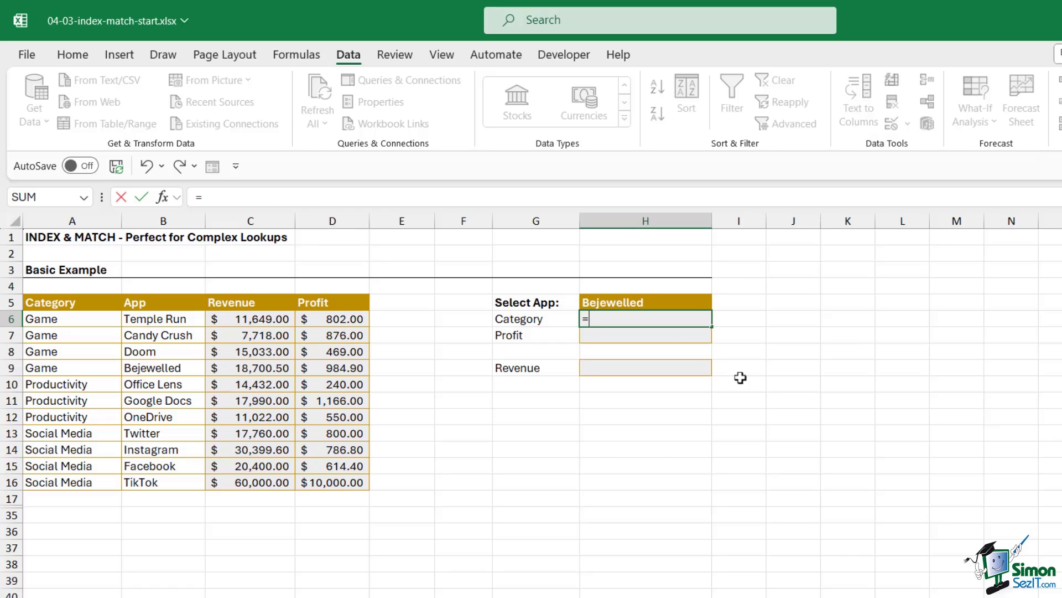
{"action": "type", "text": "INDEX("}
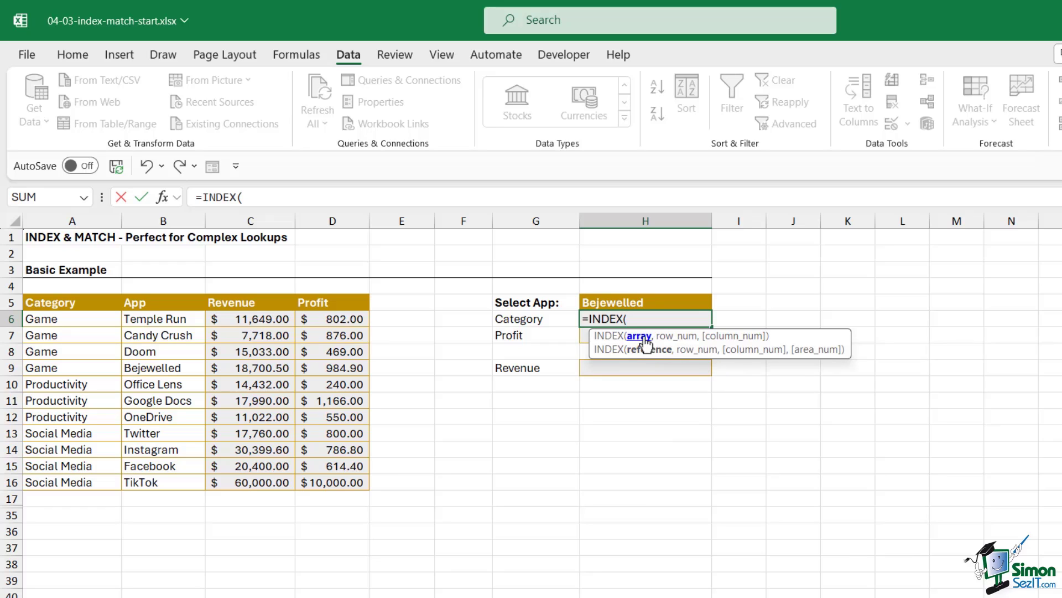
{"action": "left_click_drag", "start_coordinate": [78, 320], "coordinate": [79, 481]}
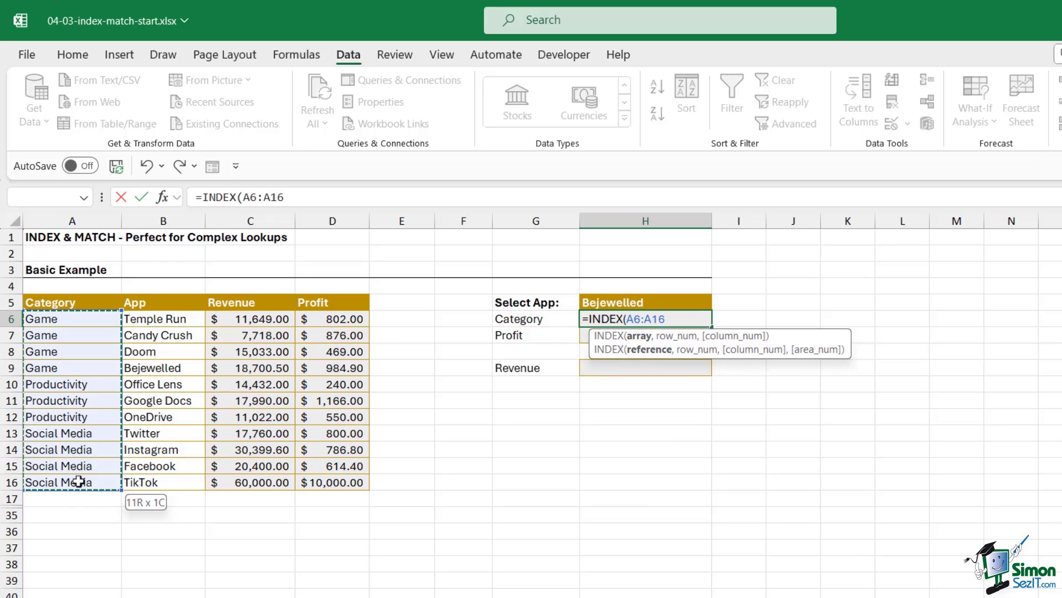
{"action": "type", "text": ","}
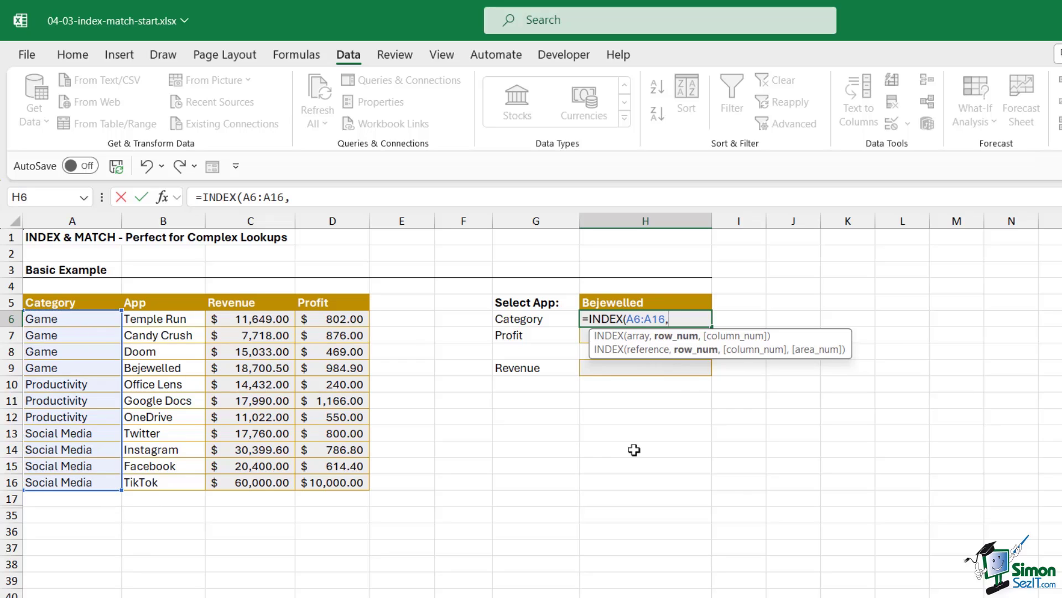
Step: Nest a MATCH as the row number of the H6 INDEX formula, looking up $H$5 in B6:B16 with match type 0
{"action": "type", "text": "MATCH("}
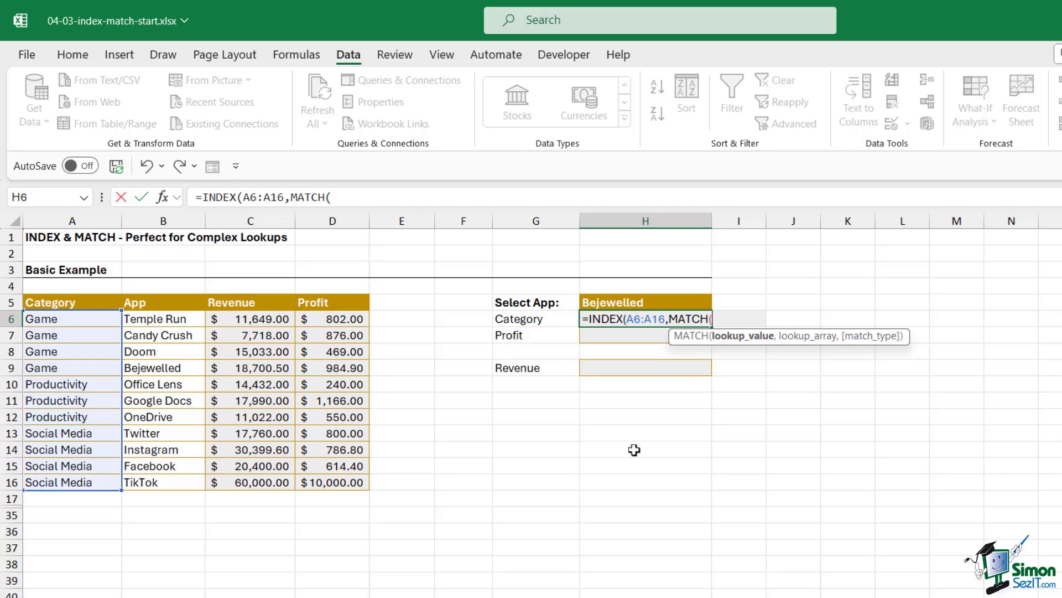
{"action": "left_click", "coordinate": [652, 302]}
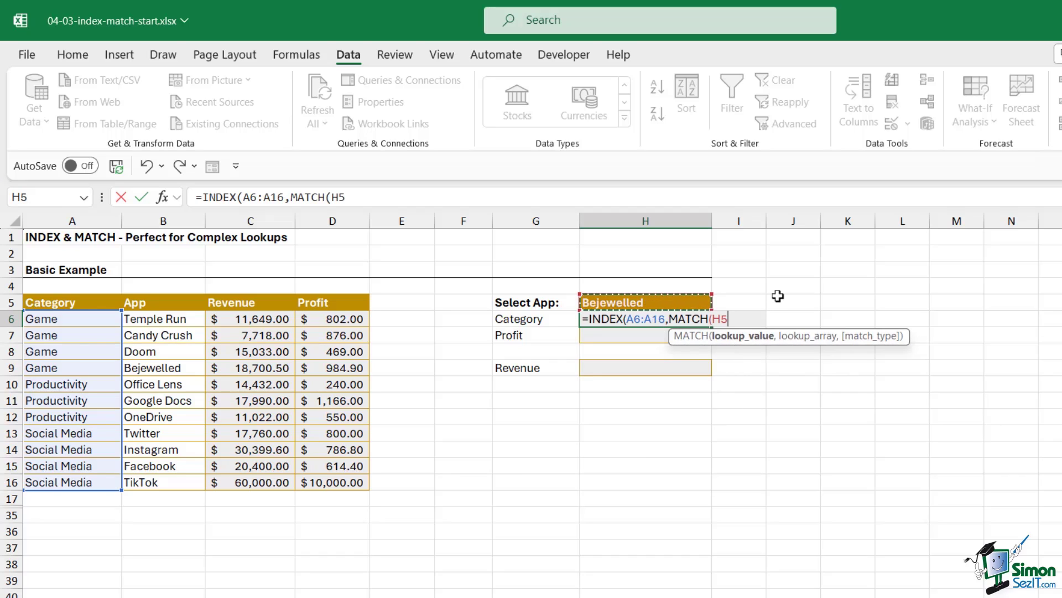
{"action": "key", "text": "F4"}
{"action": "type", "text": ","}
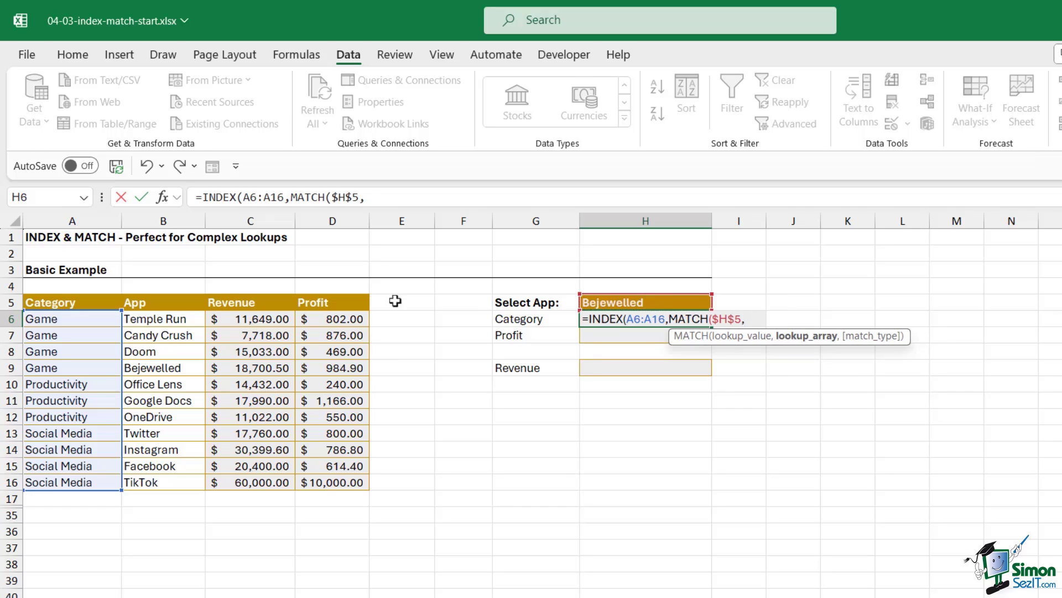
{"action": "left_click_drag", "start_coordinate": [151, 319], "coordinate": [152, 480]}
{"action": "type", "text": ","}
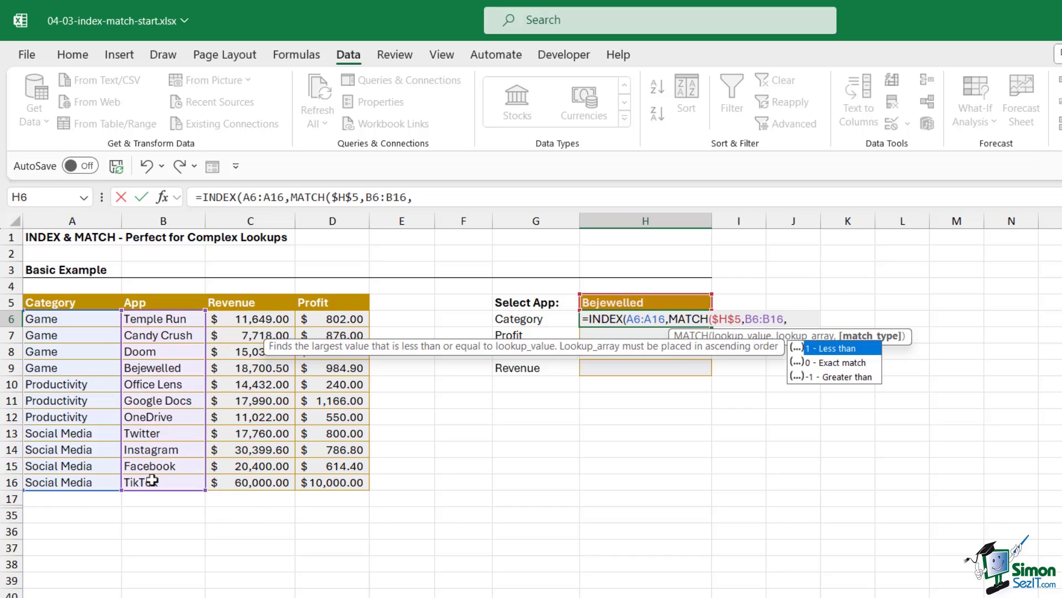
{"action": "type", "text": "0"}
Step: Make both ranges in the H6 formula absolute and complete it as =INDEX($A$6:$A$16,MATCH($H$5,$B$6:$B$16,0))
{"action": "left_click_drag", "start_coordinate": [626, 321], "coordinate": [666, 321]}
{"action": "key", "text": "F4"}
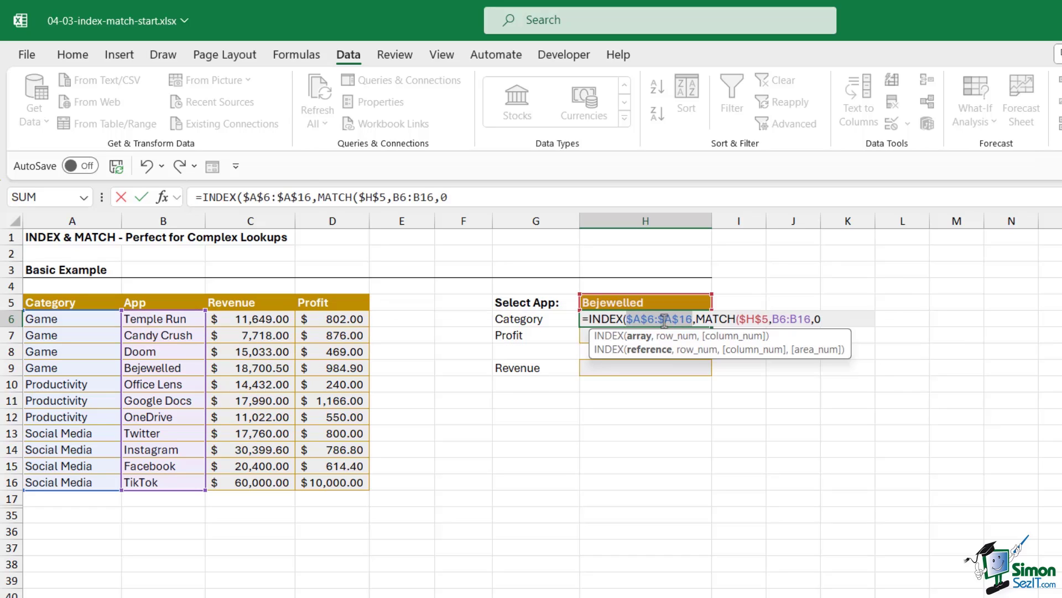
{"action": "left_click_drag", "start_coordinate": [773, 319], "coordinate": [808, 319]}
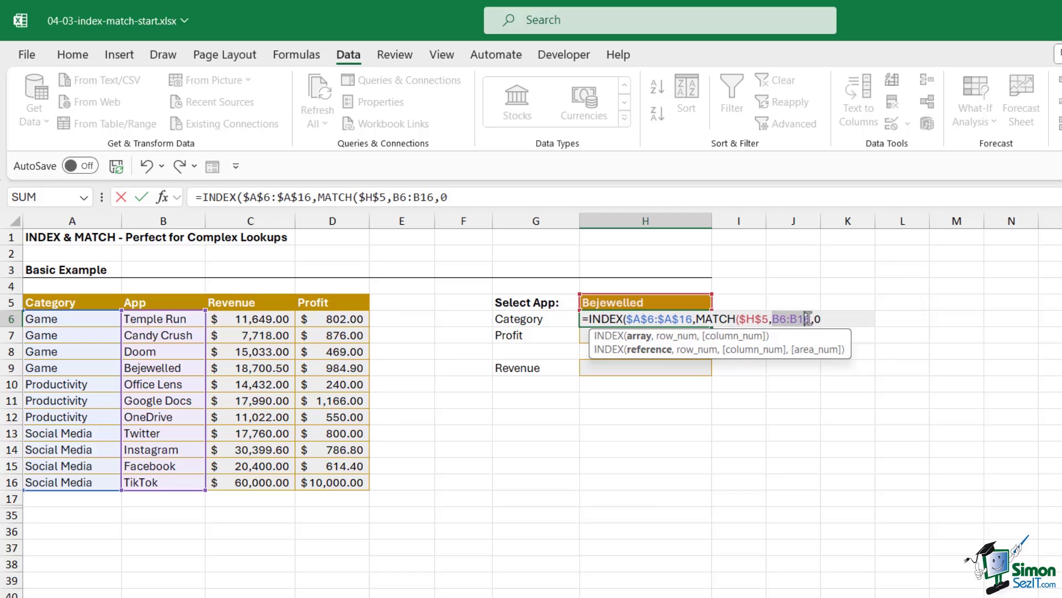
{"action": "key", "text": "F4"}
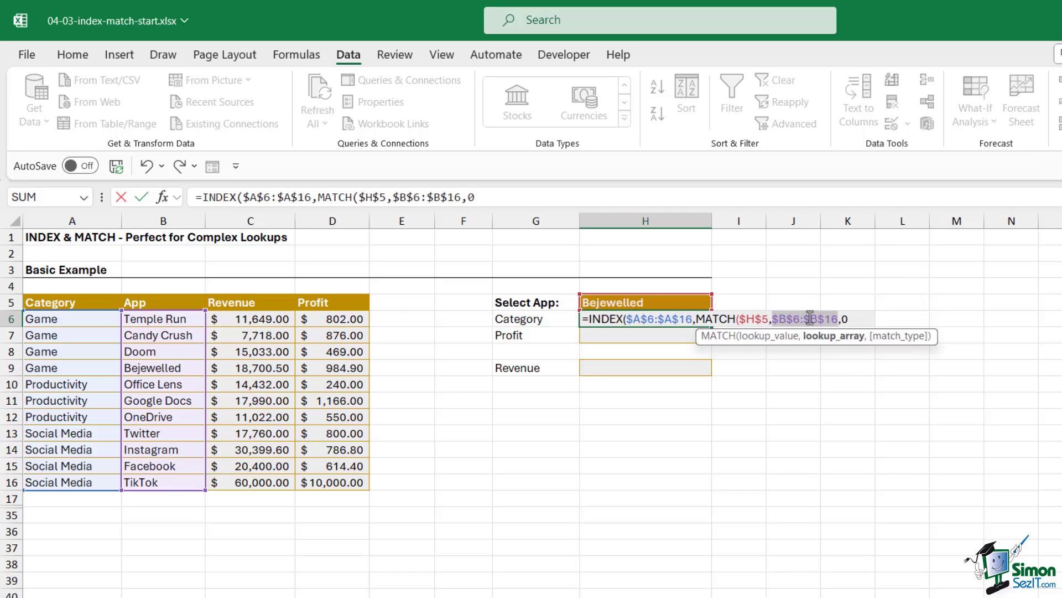
{"action": "left_click", "coordinate": [866, 318]}
{"action": "type", "text": ")"}
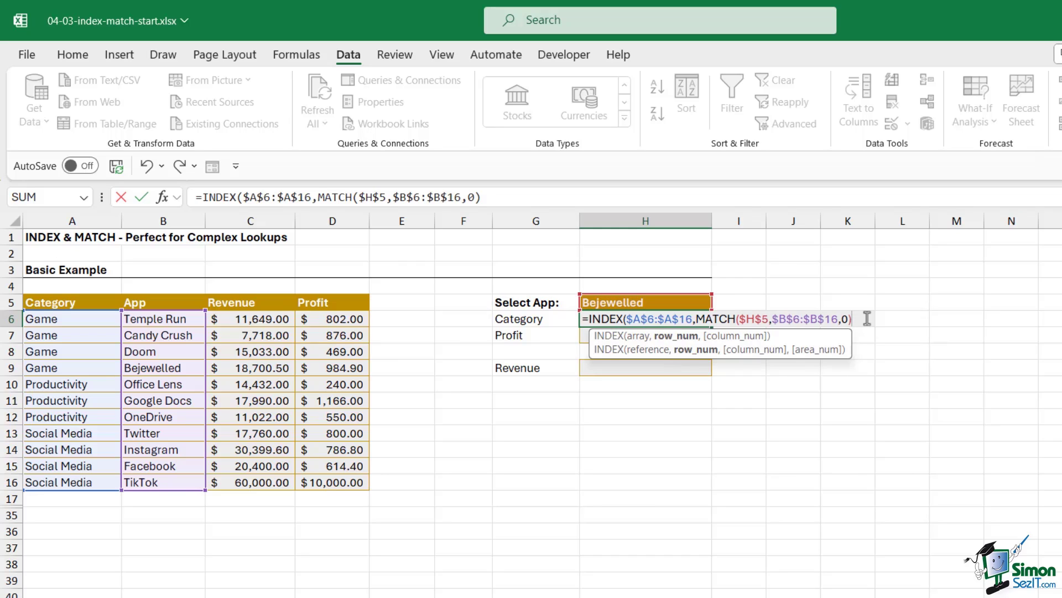
{"action": "type", "text": ")"}
{"action": "key", "text": "Return"}
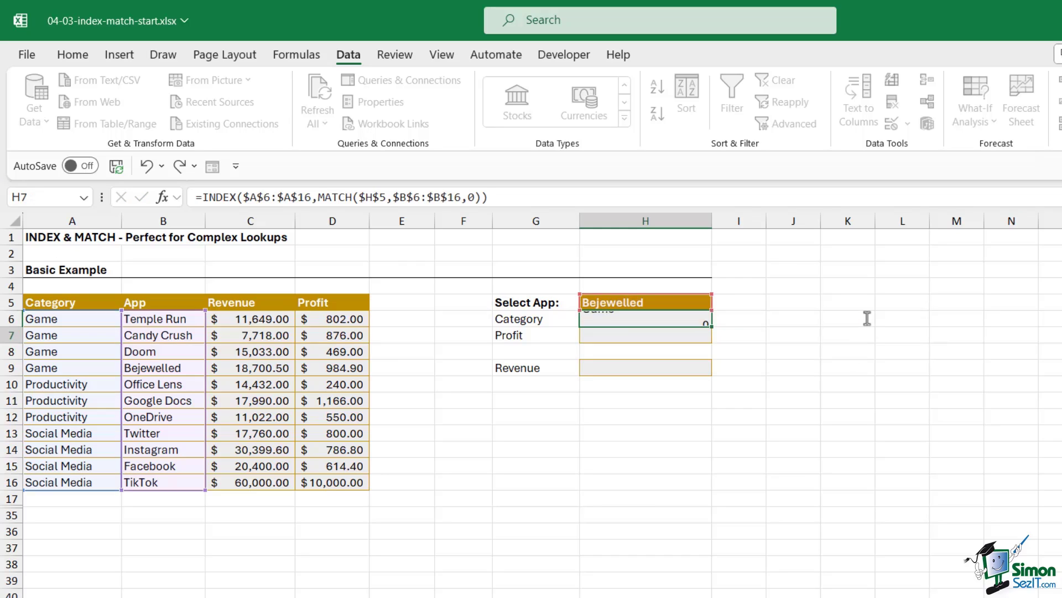
{"action": "left_click", "coordinate": [683, 319]}
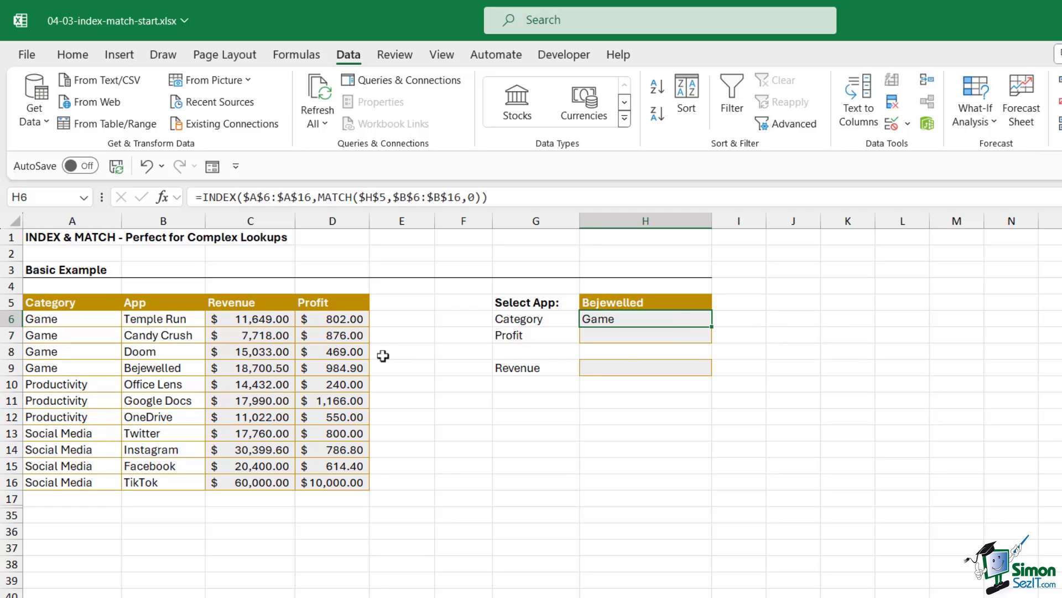
Step: Begin an INDEX formula for the profit in H7 with the absolute range $D$6:$D$16 as its array
{"action": "left_click", "coordinate": [639, 336]}
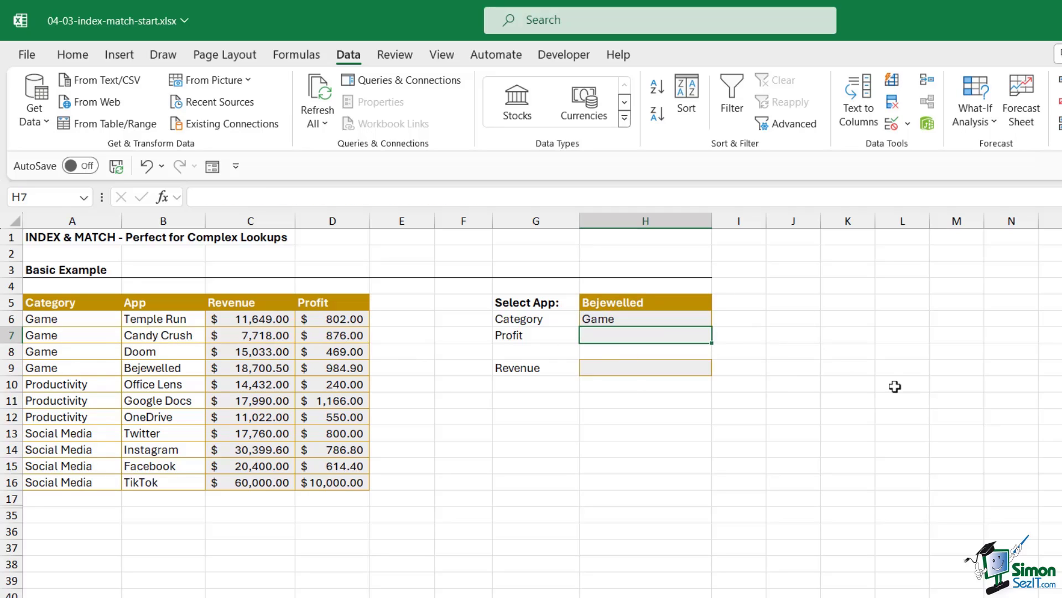
{"action": "type", "text": "=INDEX("}
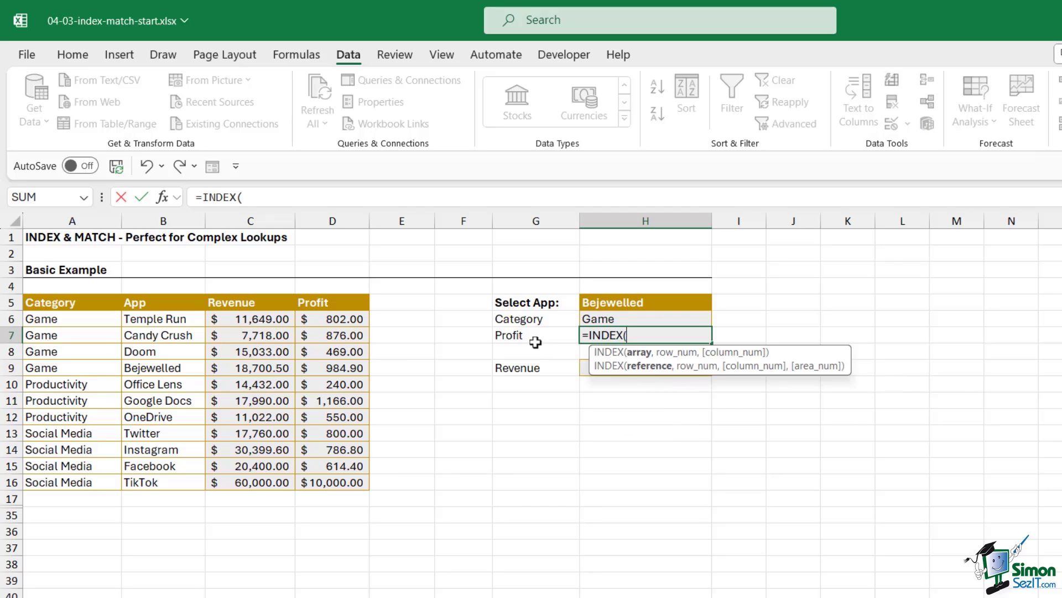
{"action": "left_click_drag", "start_coordinate": [334, 319], "coordinate": [321, 481]}
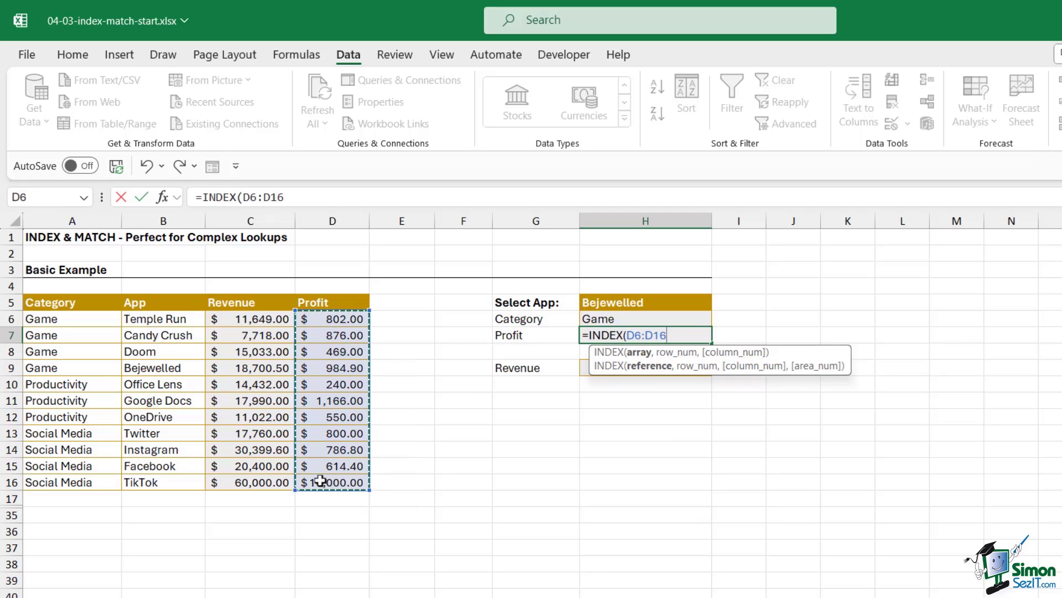
{"action": "key", "text": "F4"}
{"action": "type", "text": ","}
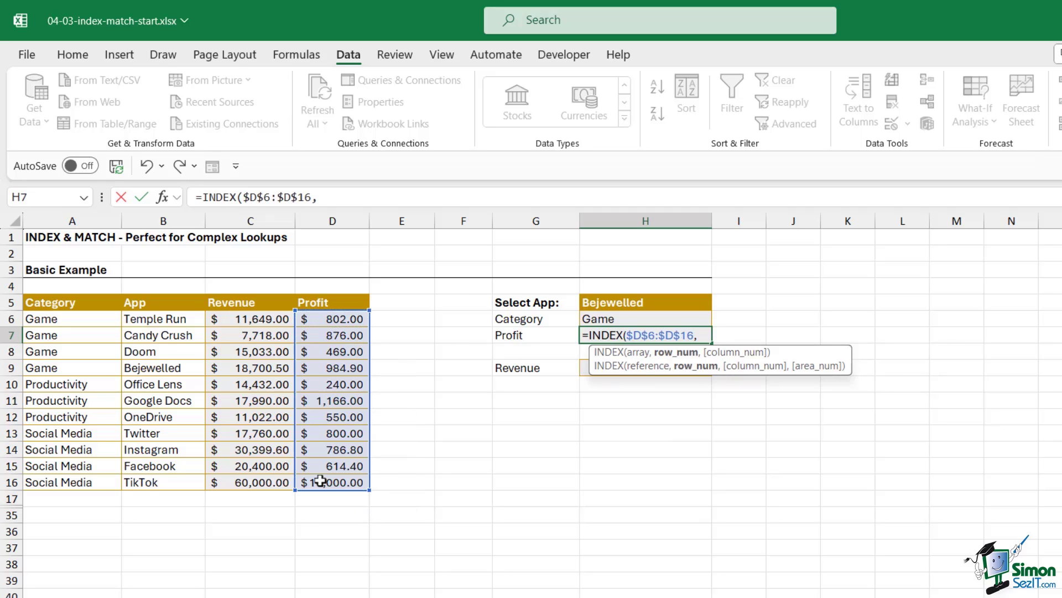
Step: Complete the H7 formula with MATCH($H$5,$B$6:$B$16,0) as the row number and format the cell with the Accounting dollar format
{"action": "type", "text": "MATCH("}
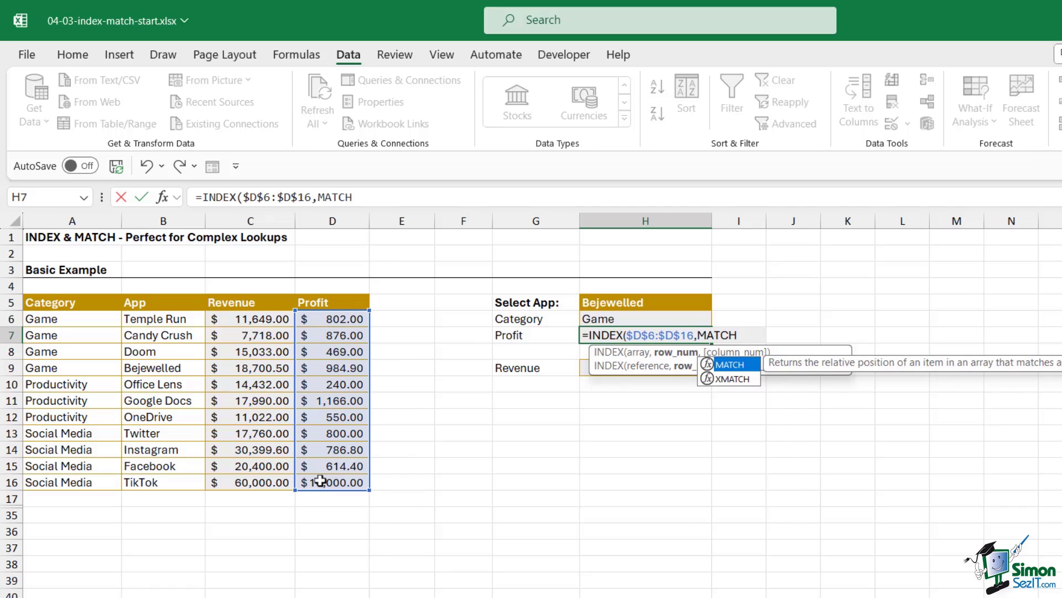
{"action": "left_click", "coordinate": [612, 301]}
{"action": "key", "text": "F4"}
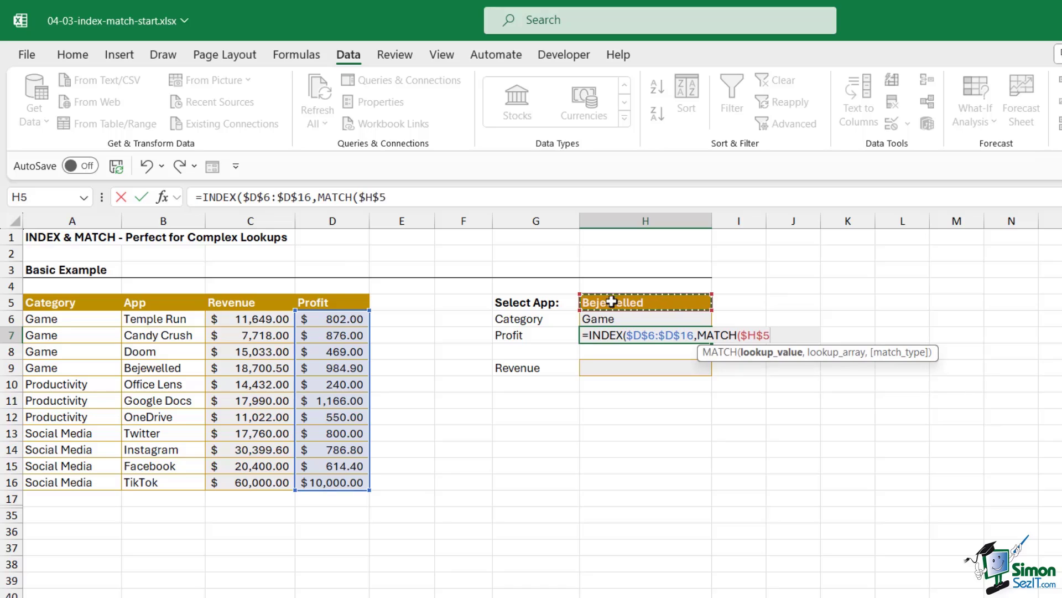
{"action": "type", "text": ","}
{"action": "left_click_drag", "start_coordinate": [168, 319], "coordinate": [206, 483]}
{"action": "key", "text": "F4"}
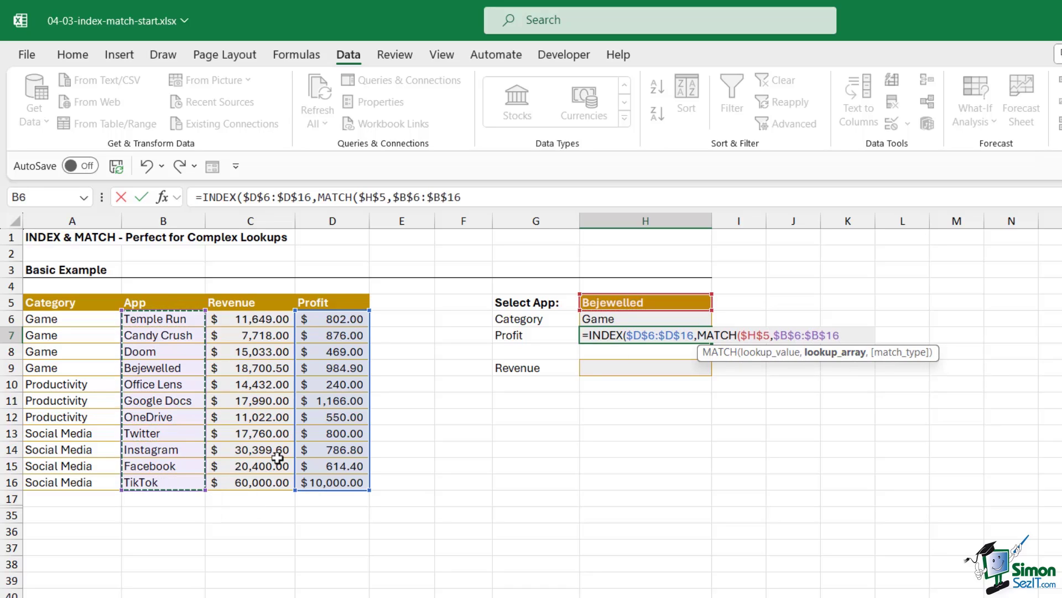
{"action": "type", "text": ",0"}
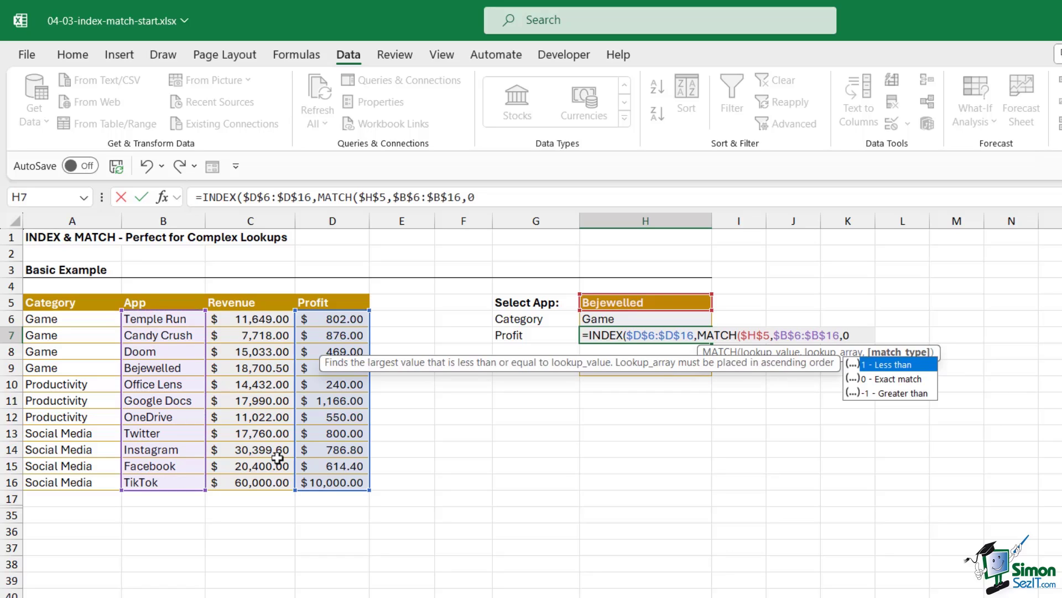
{"action": "type", "text": "))"}
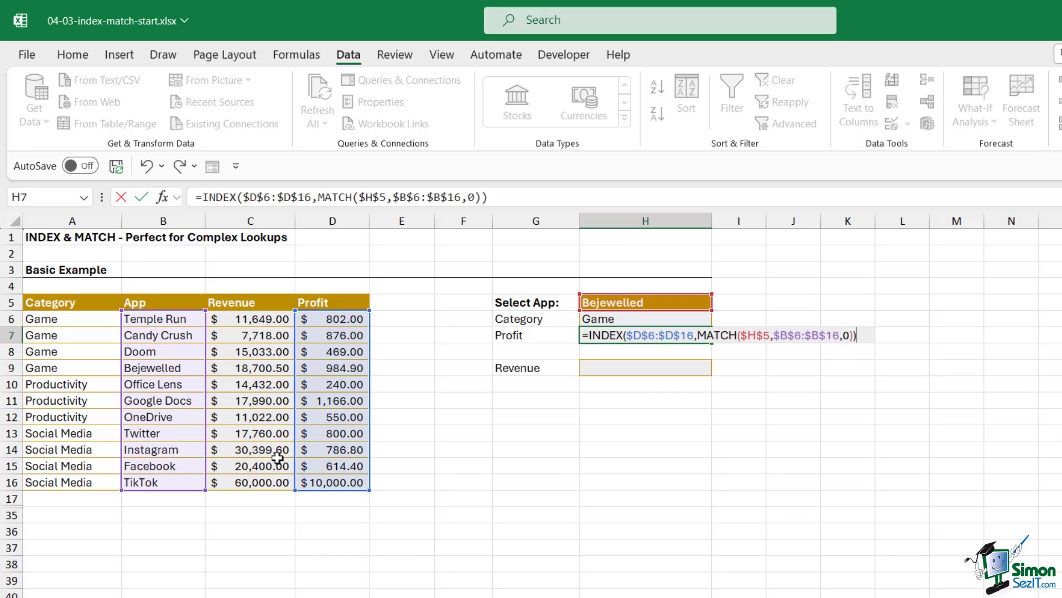
{"action": "key", "text": "ctrl+Return"}
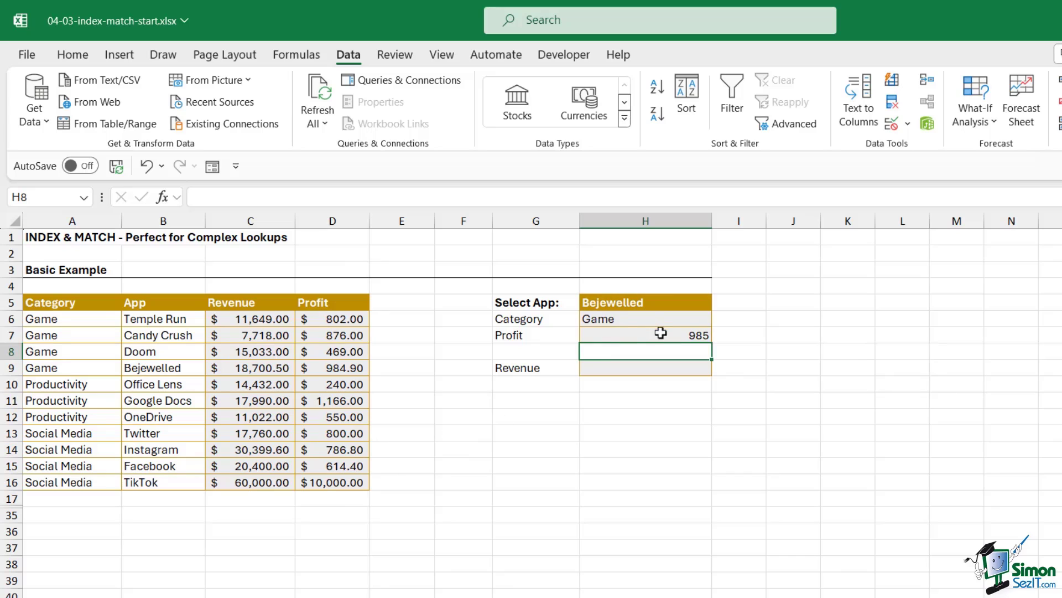
{"action": "left_click", "coordinate": [72, 54]}
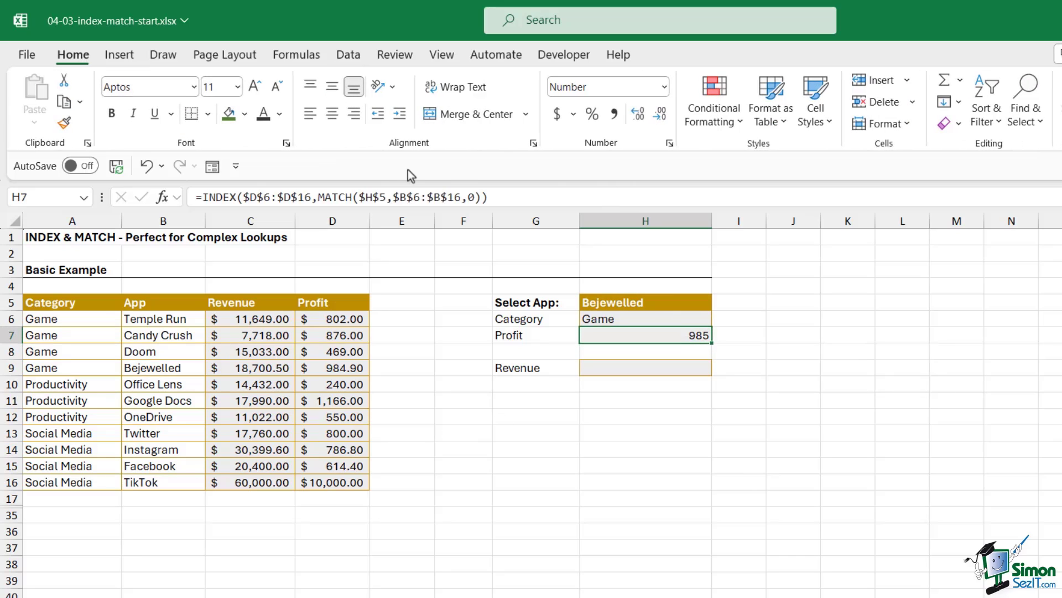
{"action": "left_click", "coordinate": [555, 116]}
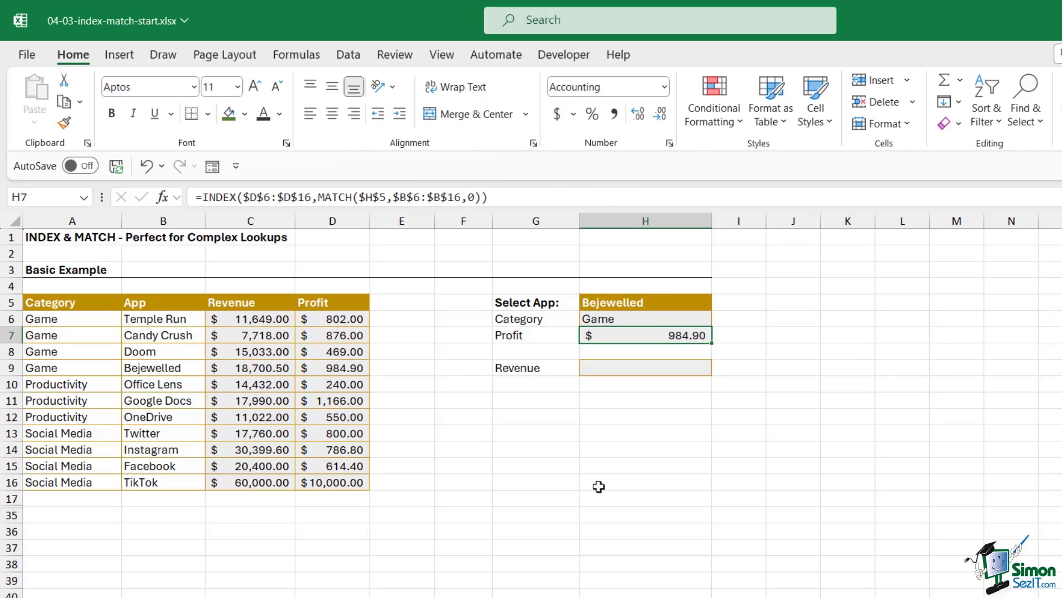
Step: Begin an INDEX formula for the revenue in H9 with the absolute range $C$6:$C$16 as its array
{"action": "left_click", "coordinate": [648, 369]}
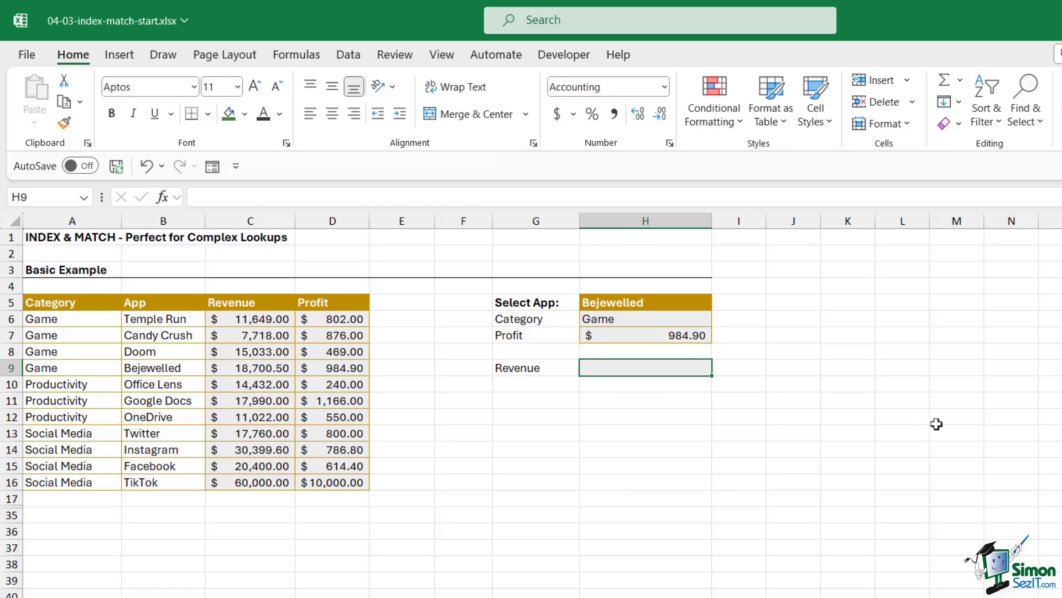
{"action": "type", "text": "="}
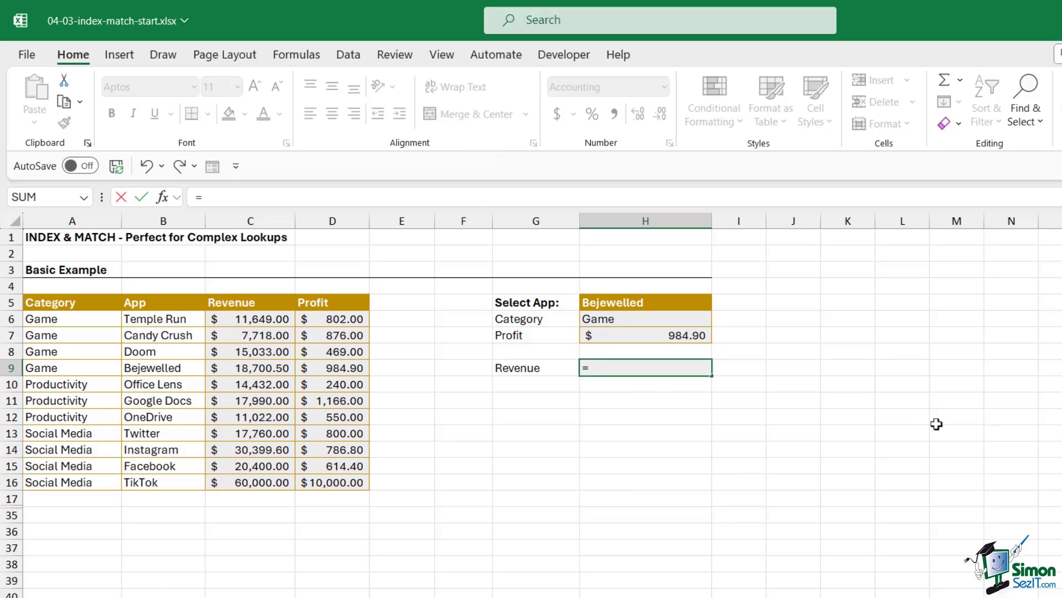
{"action": "type", "text": "INDEX("}
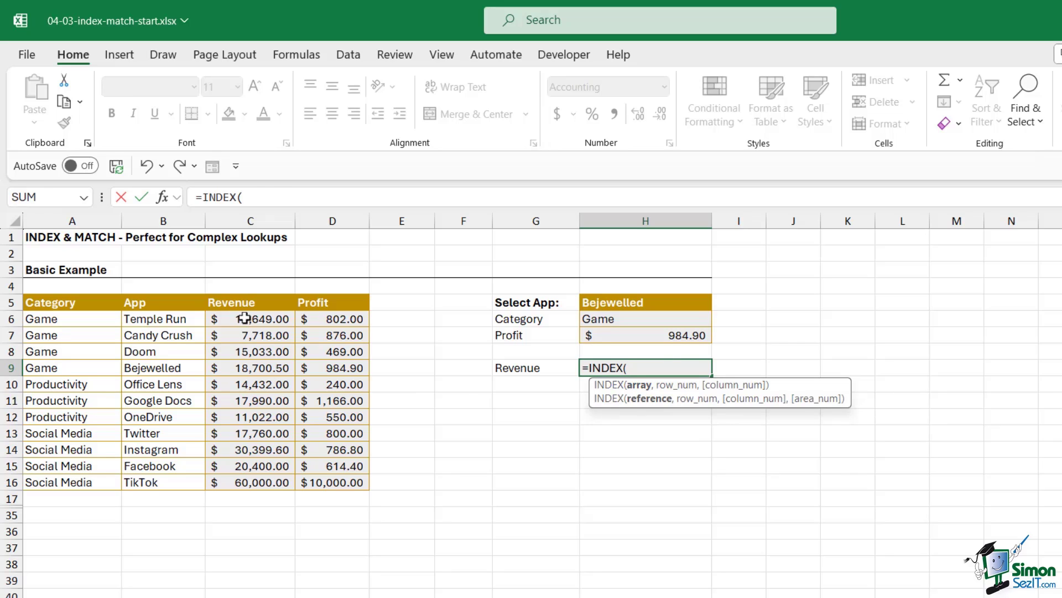
{"action": "left_click_drag", "start_coordinate": [246, 320], "coordinate": [249, 482]}
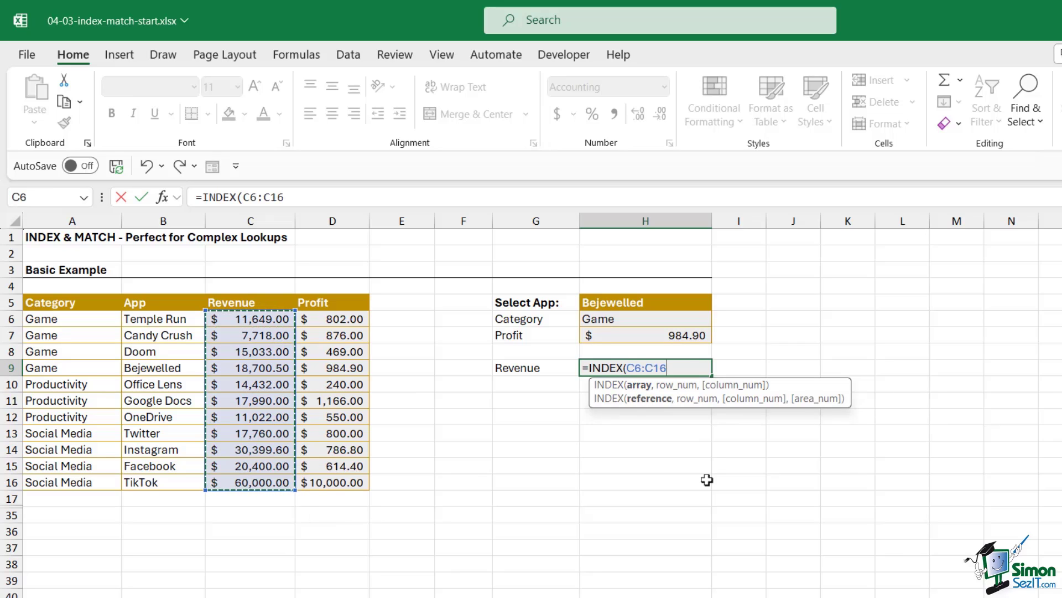
{"action": "key", "text": "F4"}
{"action": "type", "text": ","}
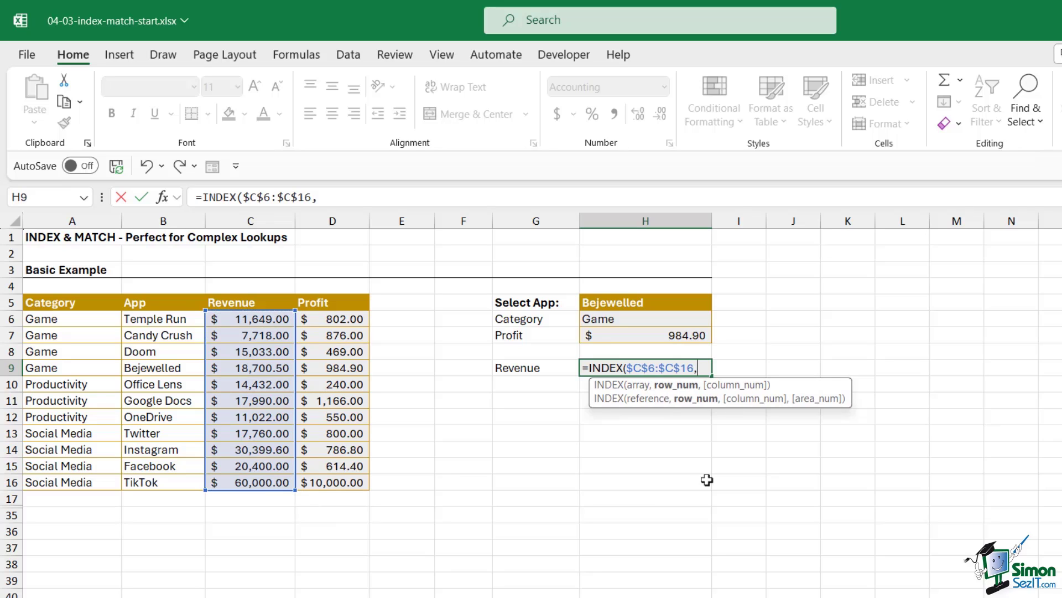
Step: Complete the H9 formula with MATCH($H$5,$B$6:$B$16,0) as the row number and check the results against the Bejewelled row A9:D9
{"action": "type", "text": "MATCH("}
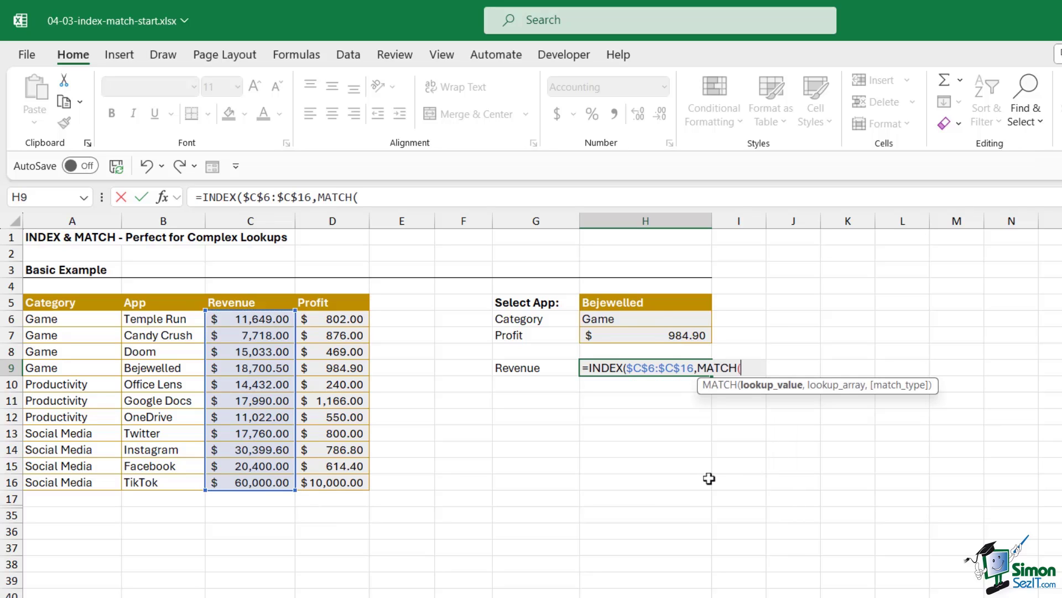
{"action": "left_click", "coordinate": [648, 304]}
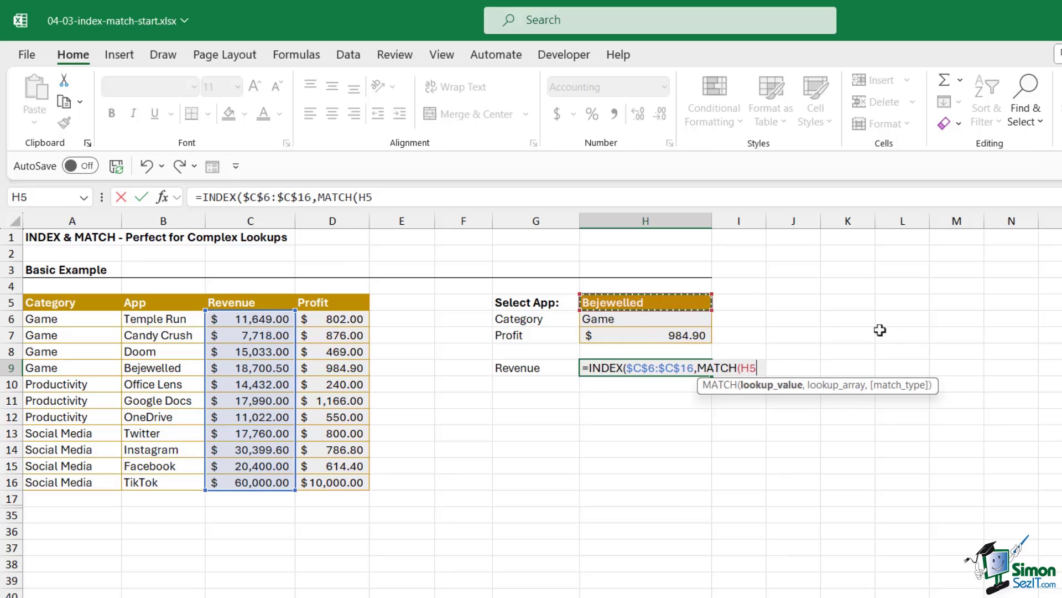
{"action": "key", "text": "F4"}
{"action": "type", "text": ","}
{"action": "left_click_drag", "start_coordinate": [163, 323], "coordinate": [165, 479]}
{"action": "key", "text": "F4"}
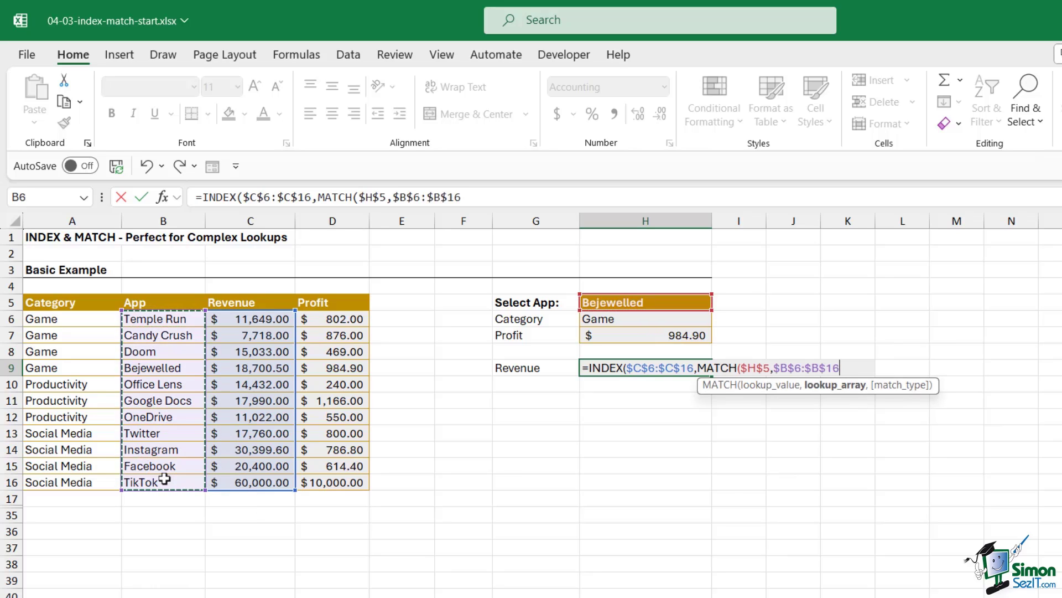
{"action": "type", "text": ",0"}
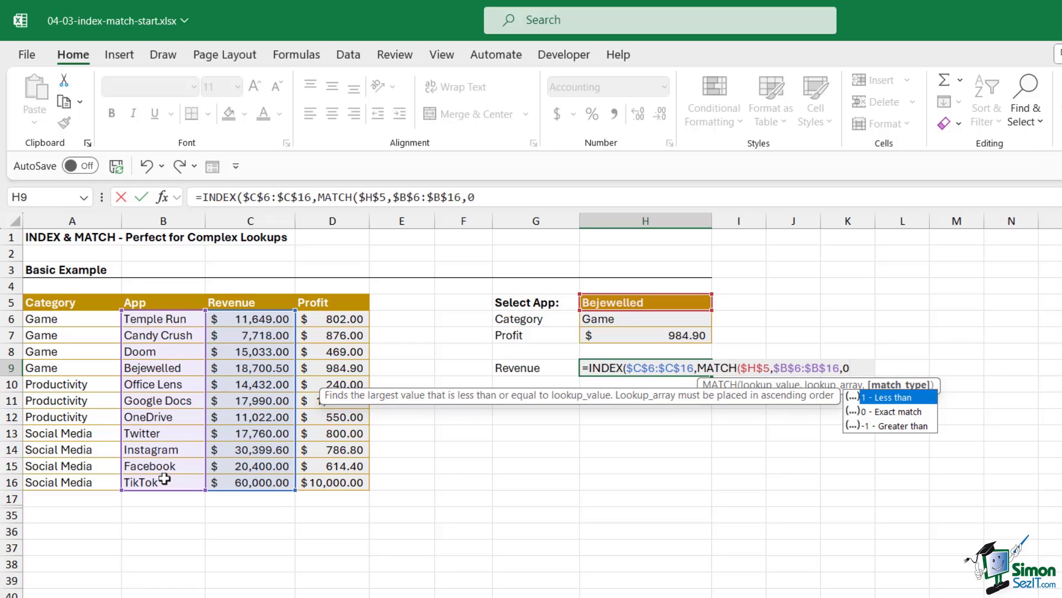
{"action": "type", "text": ")"}
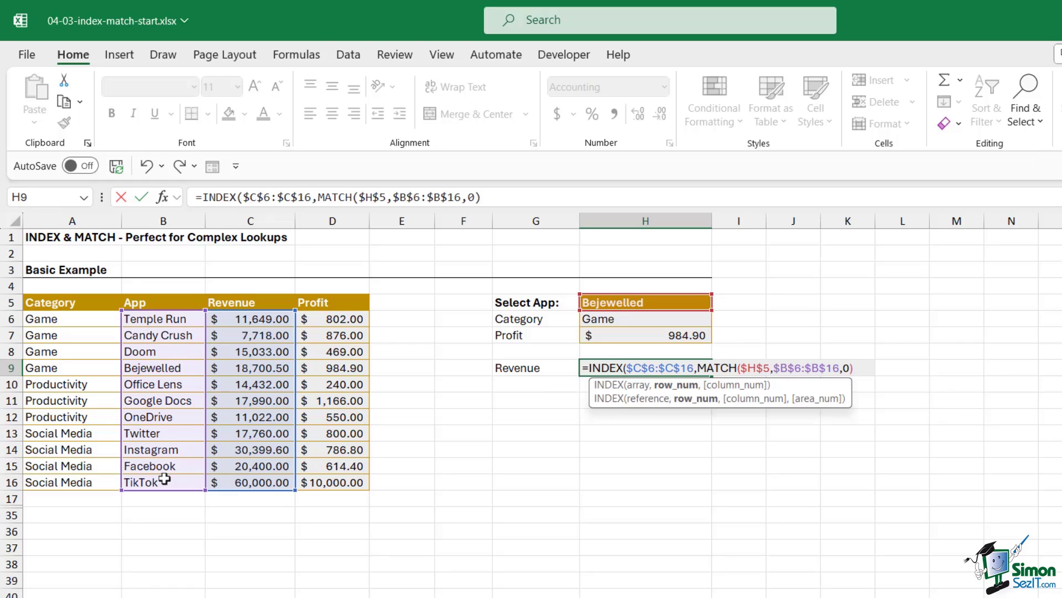
{"action": "key", "text": "Return"}
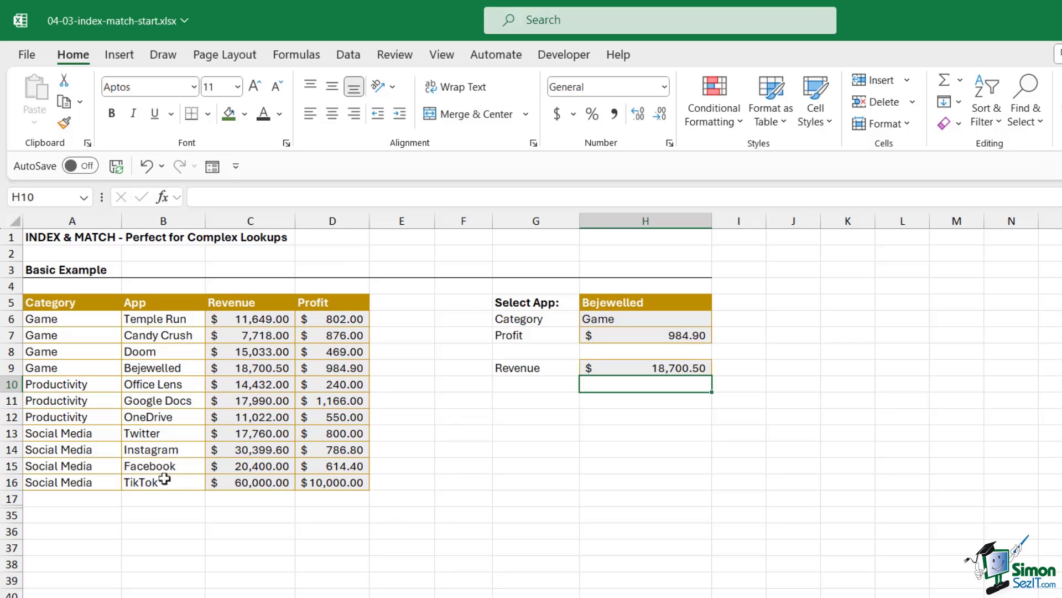
{"action": "left_click", "coordinate": [654, 368]}
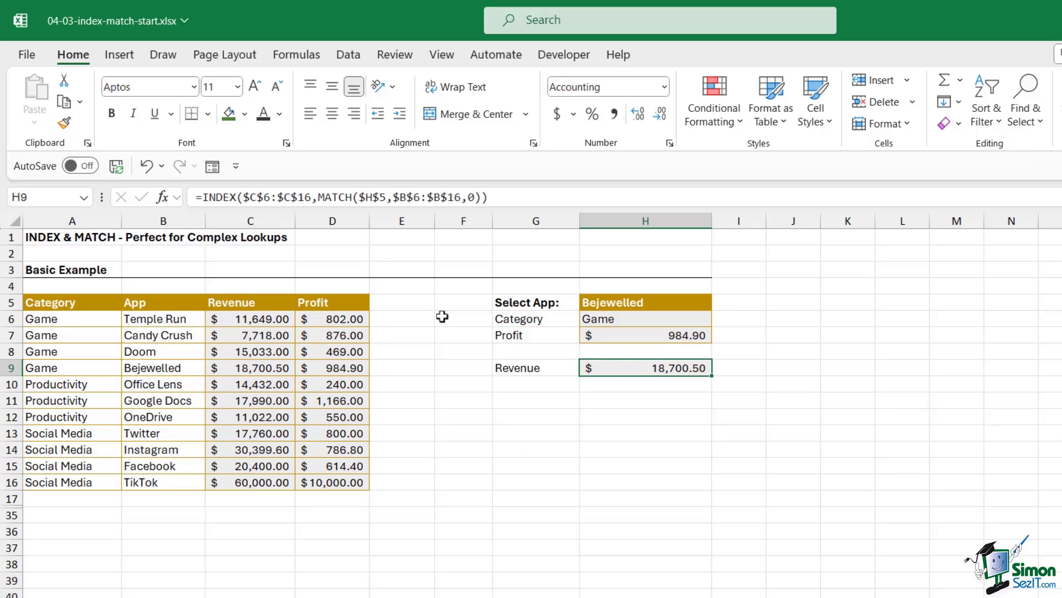
{"action": "left_click_drag", "start_coordinate": [62, 368], "coordinate": [363, 368]}
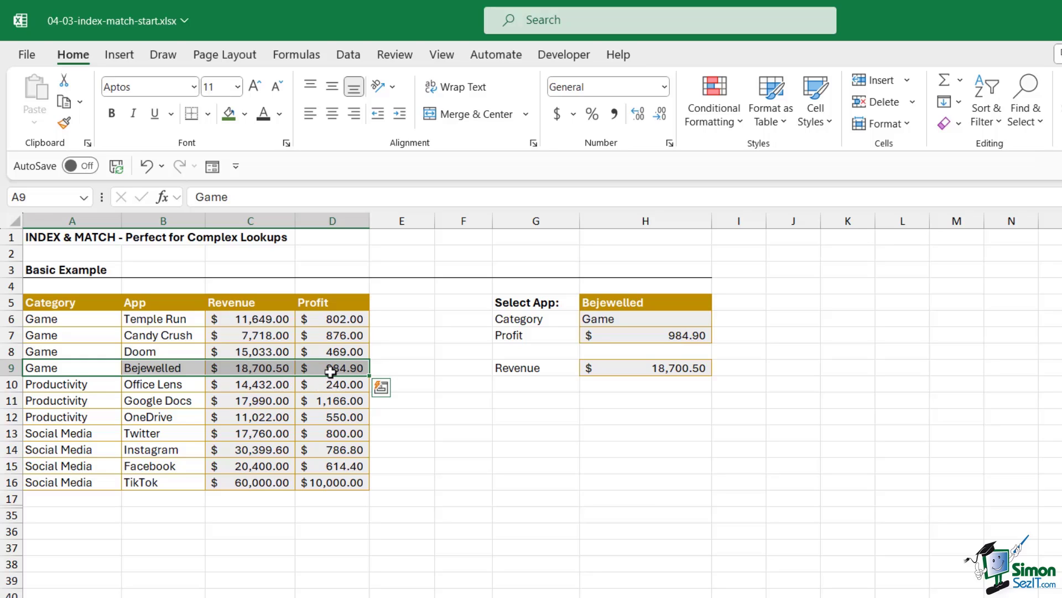
Step: Choose OneDrive as the app in H5 and check the lookup results against the OneDrive row A12:D12
{"action": "left_click", "coordinate": [656, 302]}
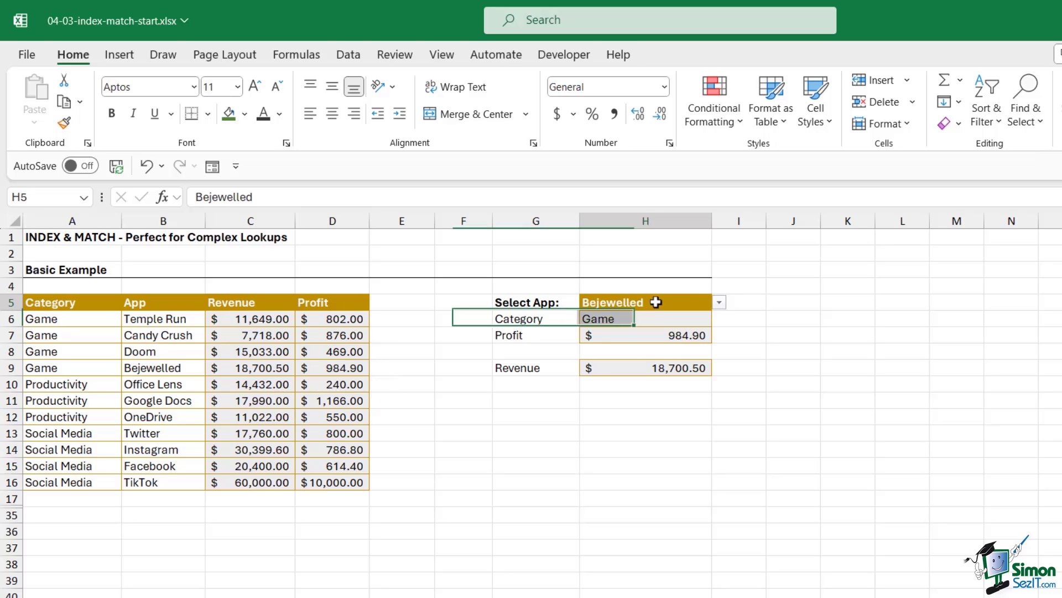
{"action": "left_click", "coordinate": [719, 302]}
{"action": "left_click", "coordinate": [621, 405]}
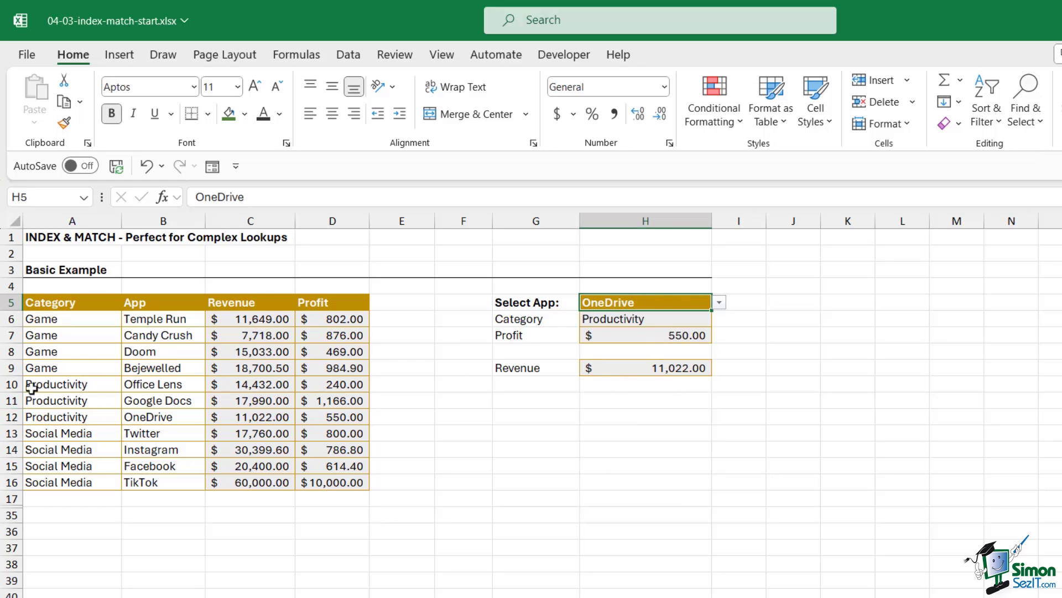
{"action": "left_click_drag", "start_coordinate": [43, 418], "coordinate": [351, 417]}
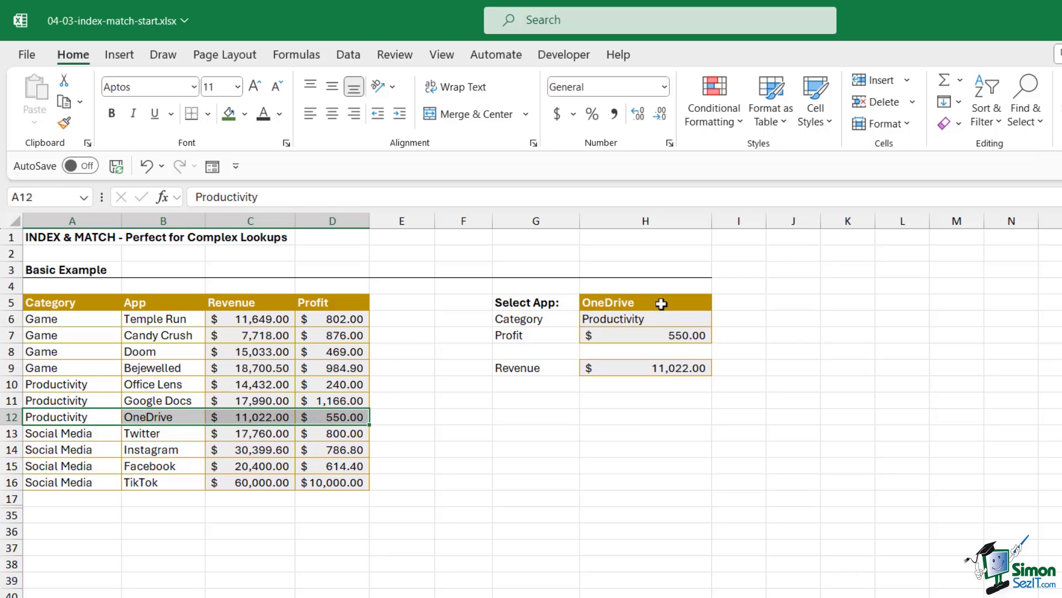
{"action": "left_click", "coordinate": [670, 321]}
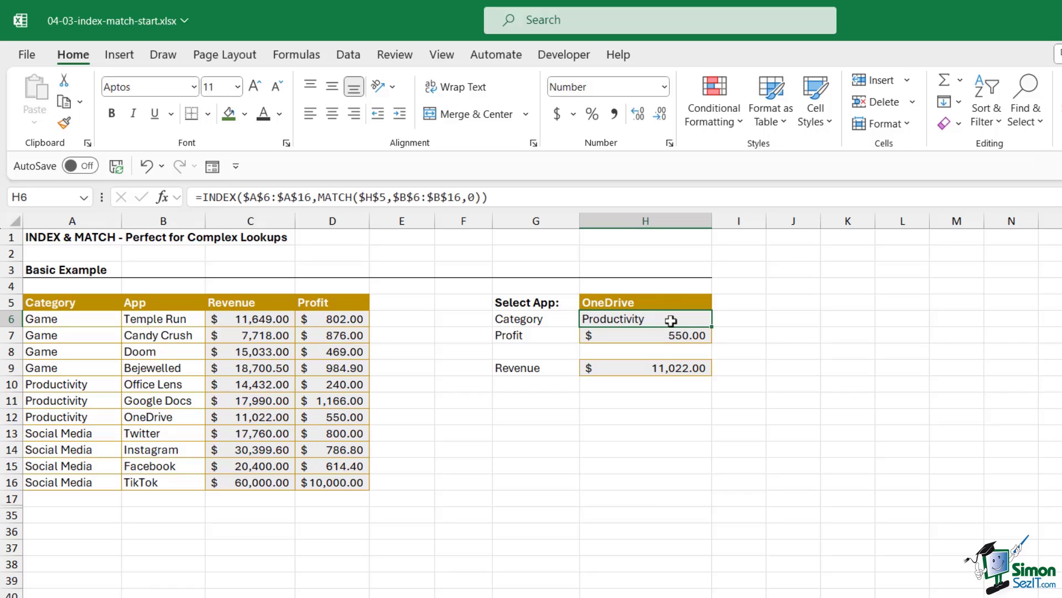
{"action": "left_click", "coordinate": [636, 303]}
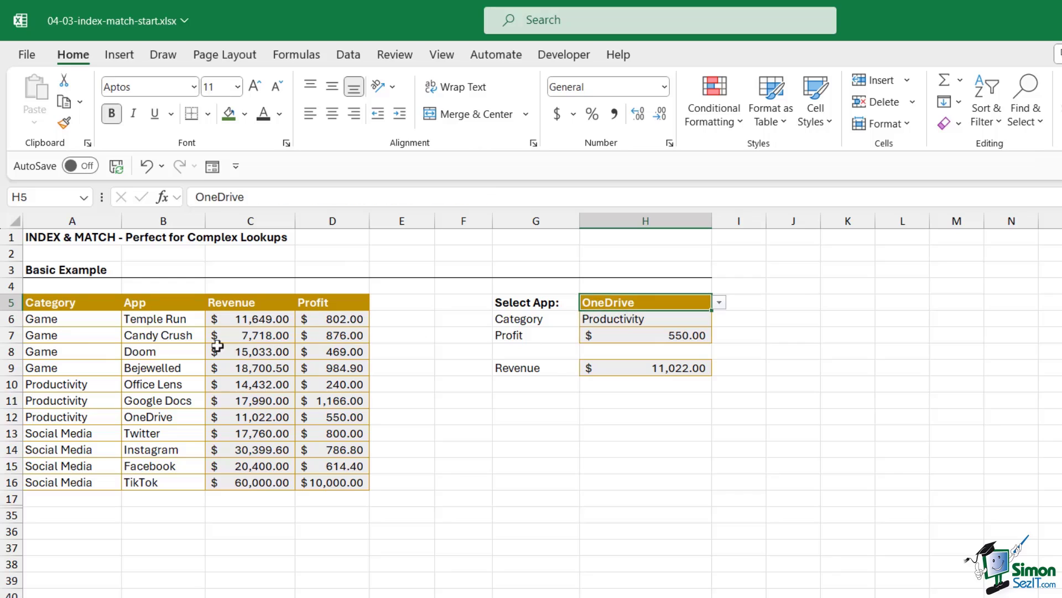
{"action": "left_click", "coordinate": [163, 350]}
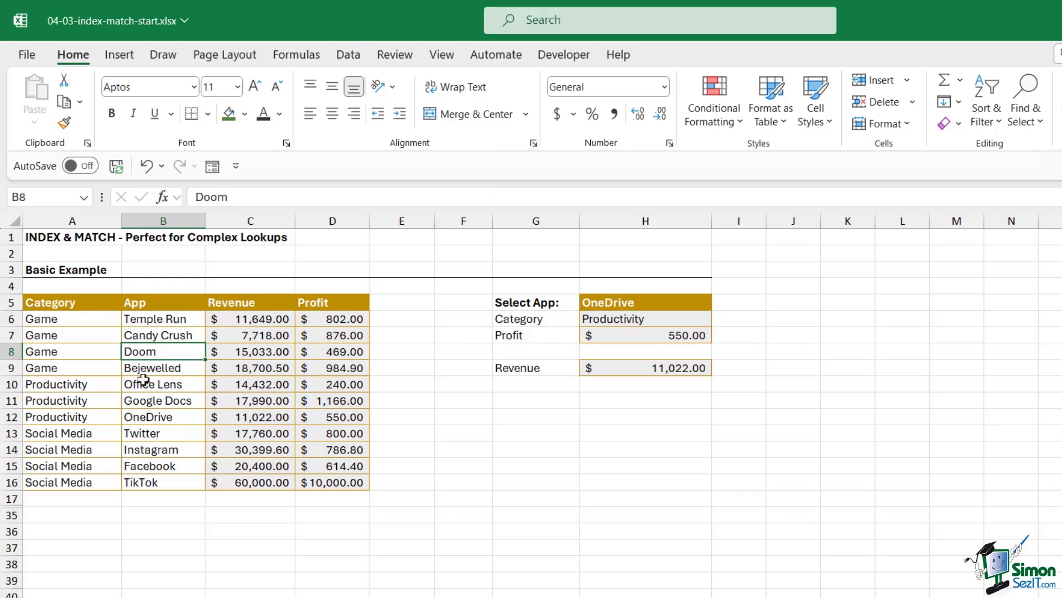
{"action": "left_click", "coordinate": [308, 351]}
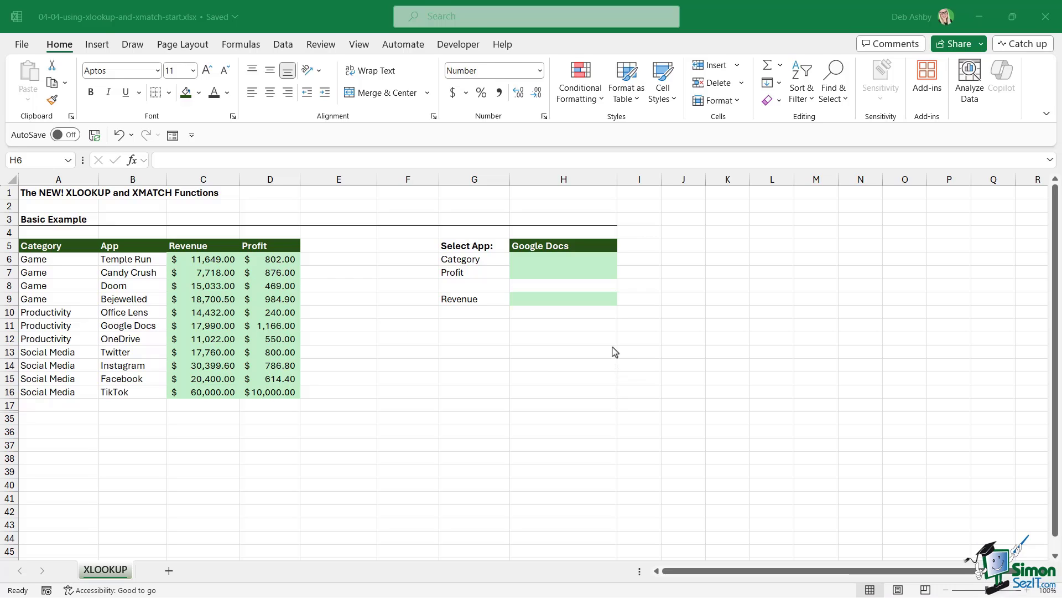
Step: Look through the apps available for selection in cell H5, leaving the current choice in place
{"action": "left_click", "coordinate": [566, 246]}
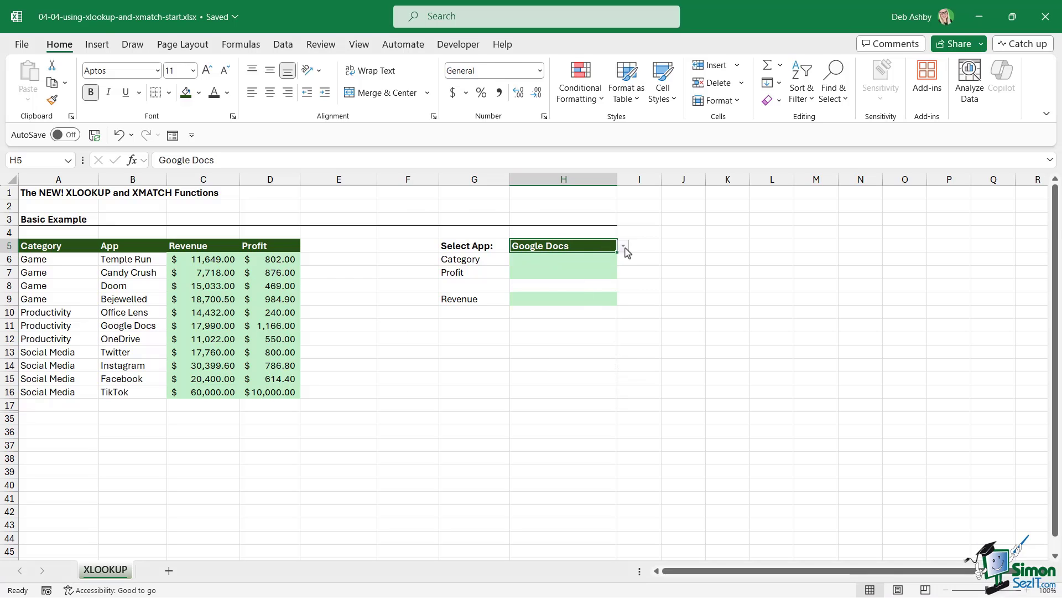
{"action": "left_click", "coordinate": [624, 246]}
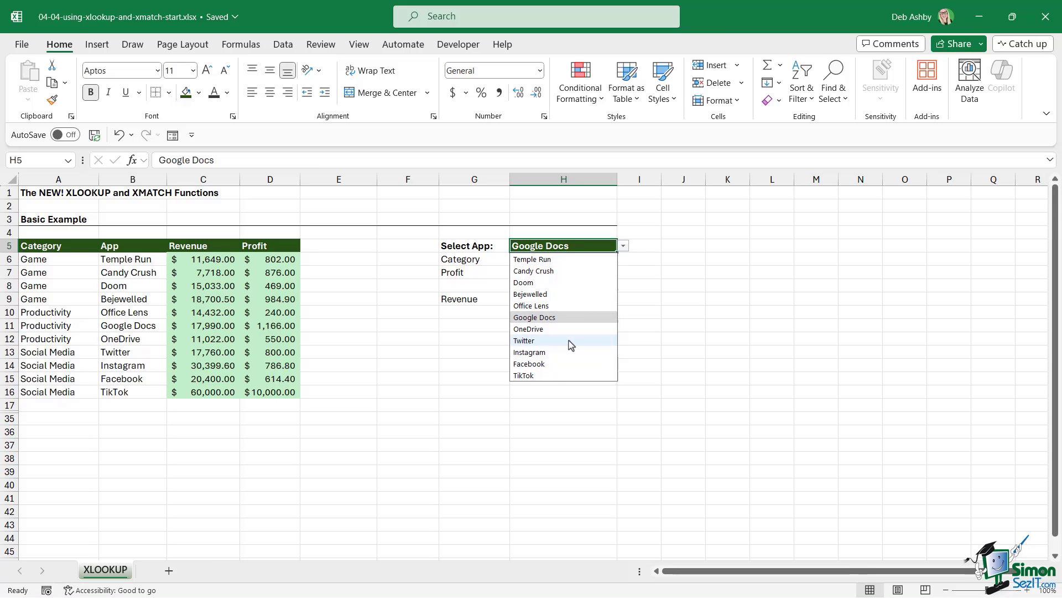
{"action": "left_click", "coordinate": [790, 286]}
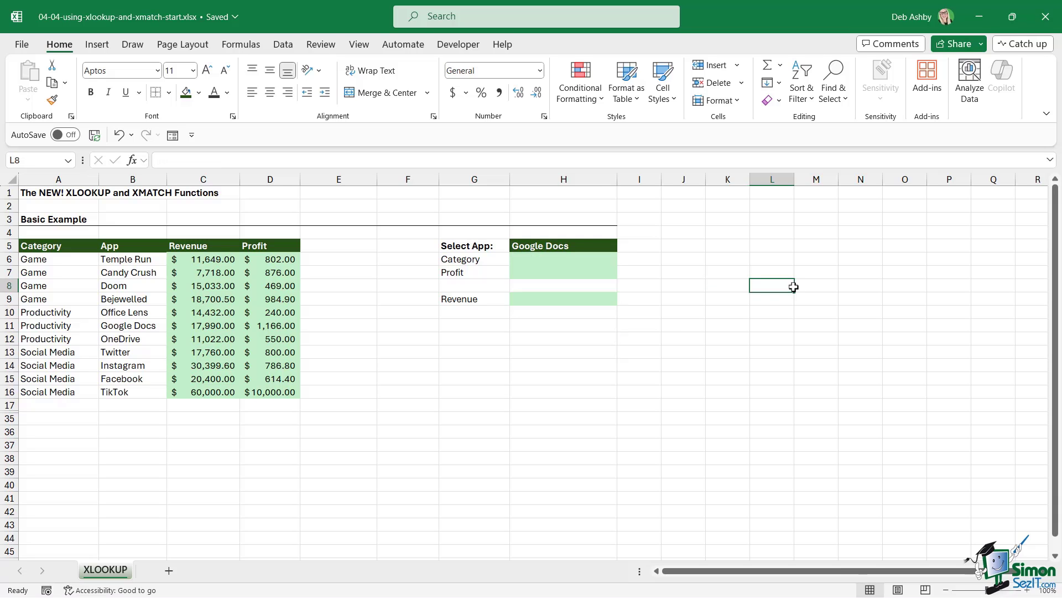
Step: Start an XLOOKUP formula in the Category cell H6 with the absolute reference $H$5 as the lookup value
{"action": "left_click", "coordinate": [576, 259]}
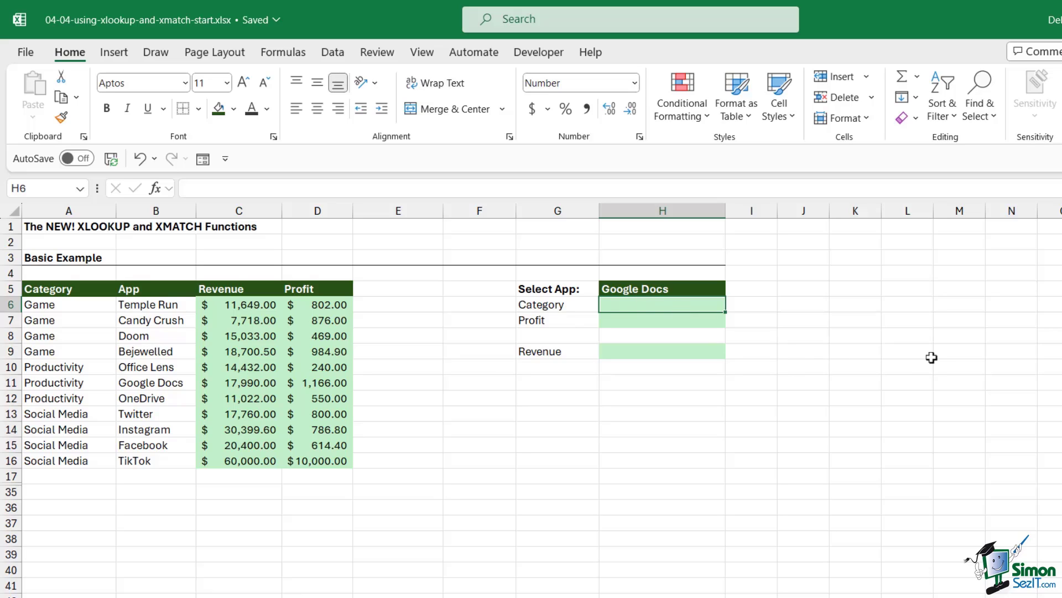
{"action": "type", "text": "=X"}
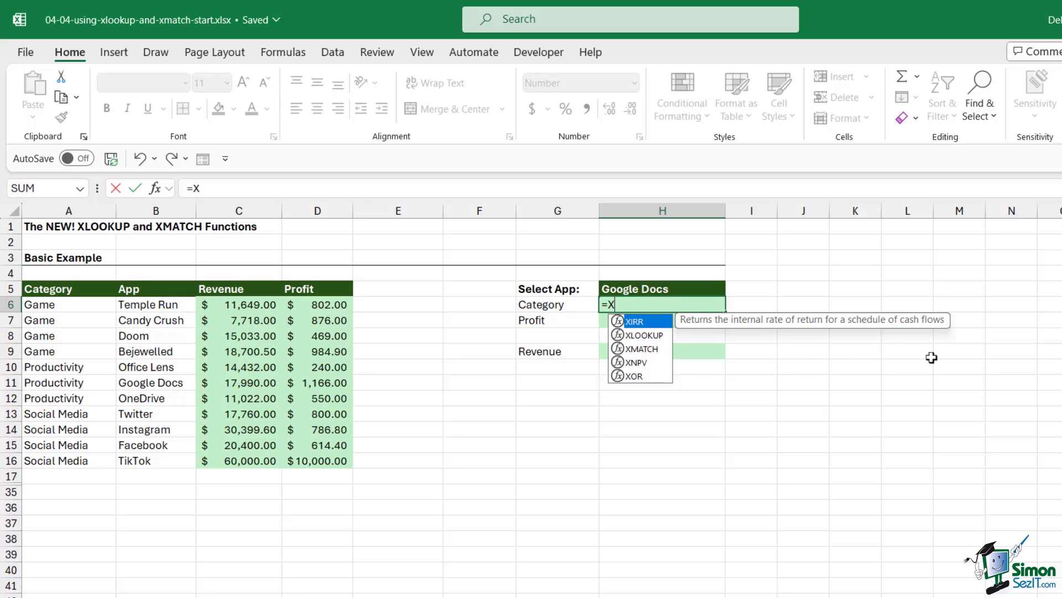
{"action": "type", "text": "LOOKUP("}
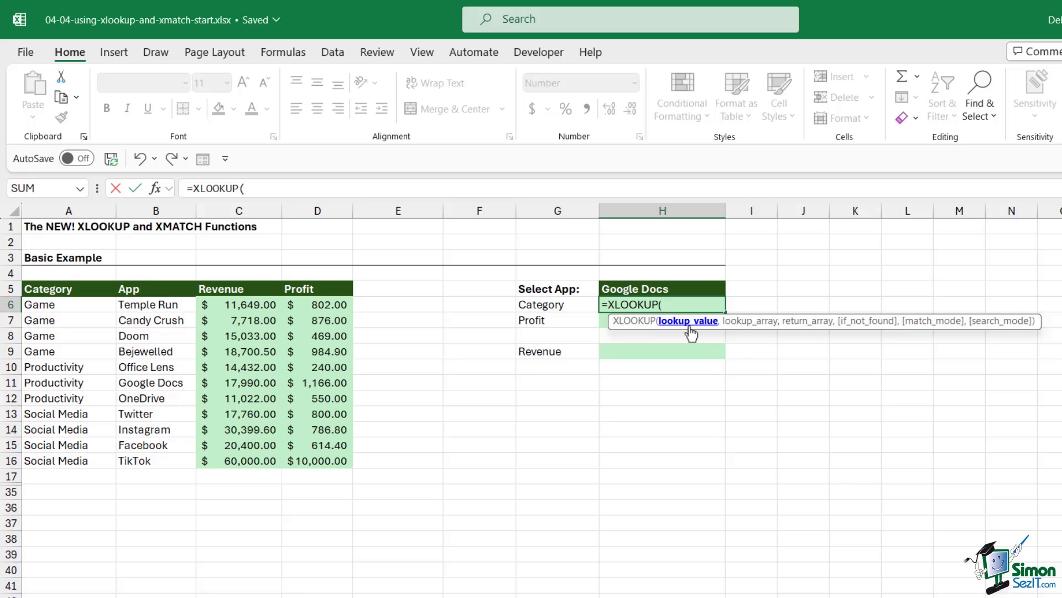
{"action": "left_click", "coordinate": [693, 287]}
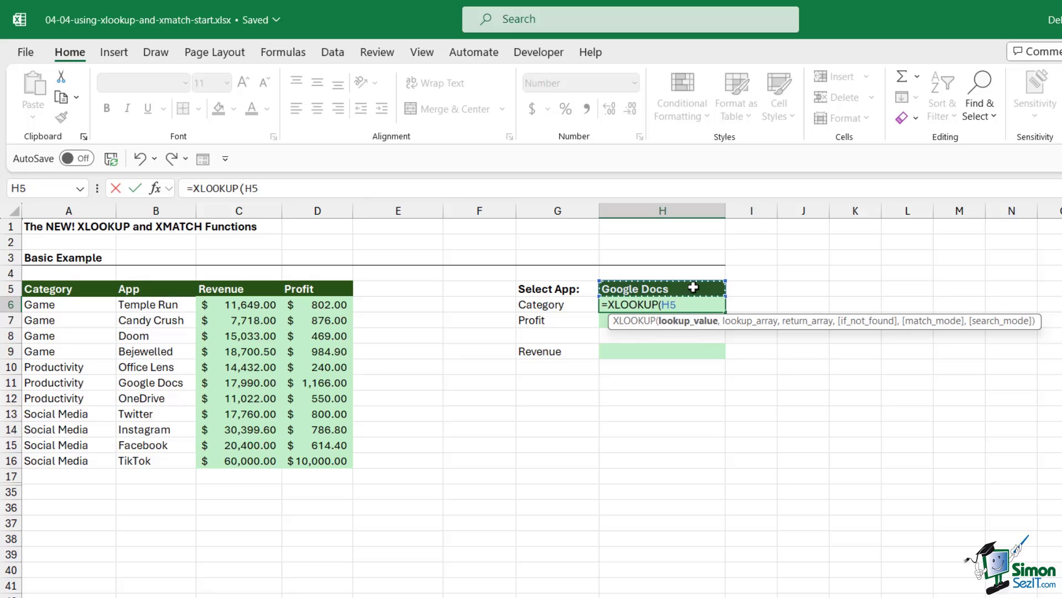
{"action": "key", "text": "F4"}
{"action": "type", "text": ","}
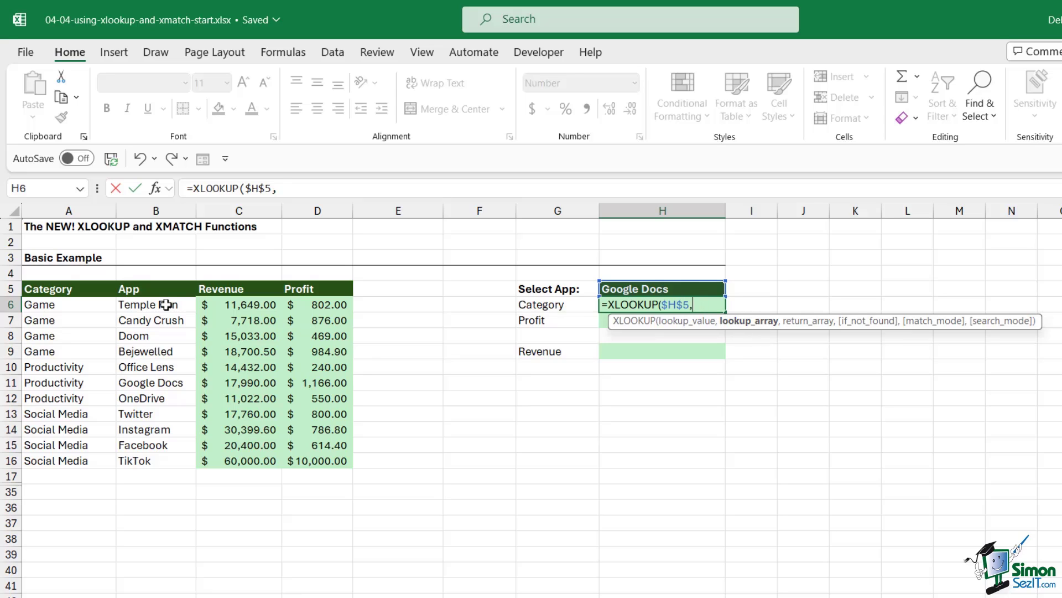
Step: Complete the XLOOKUP in H6 with lookup array $B$6:$B$16 and return array $A$6:$A$16
{"action": "left_click_drag", "start_coordinate": [161, 304], "coordinate": [161, 461]}
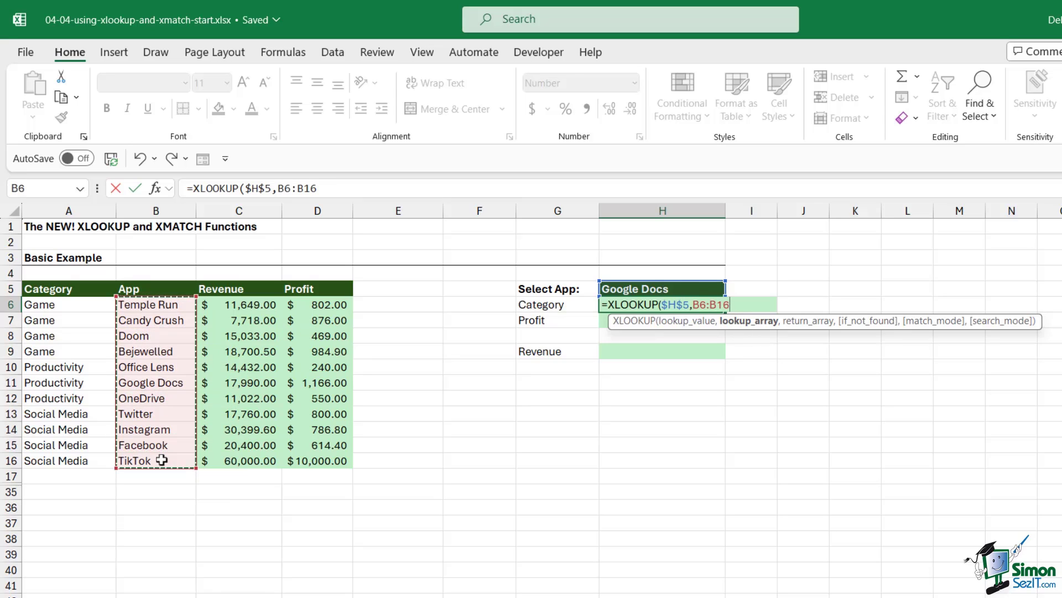
{"action": "key", "text": "F4"}
{"action": "type", "text": ","}
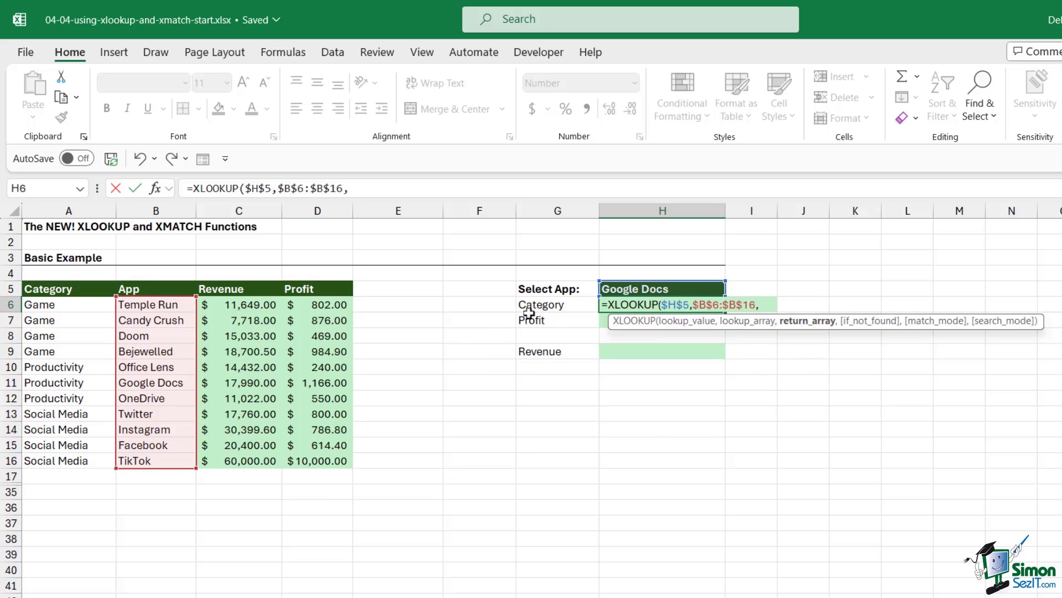
{"action": "left_click_drag", "start_coordinate": [89, 304], "coordinate": [85, 460]}
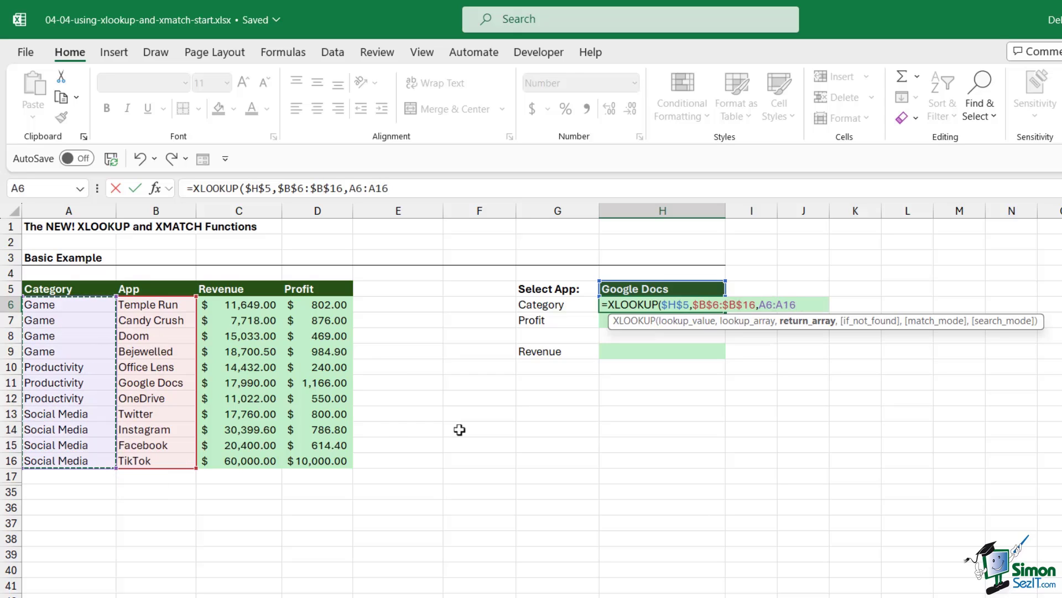
{"action": "key", "text": "F4"}
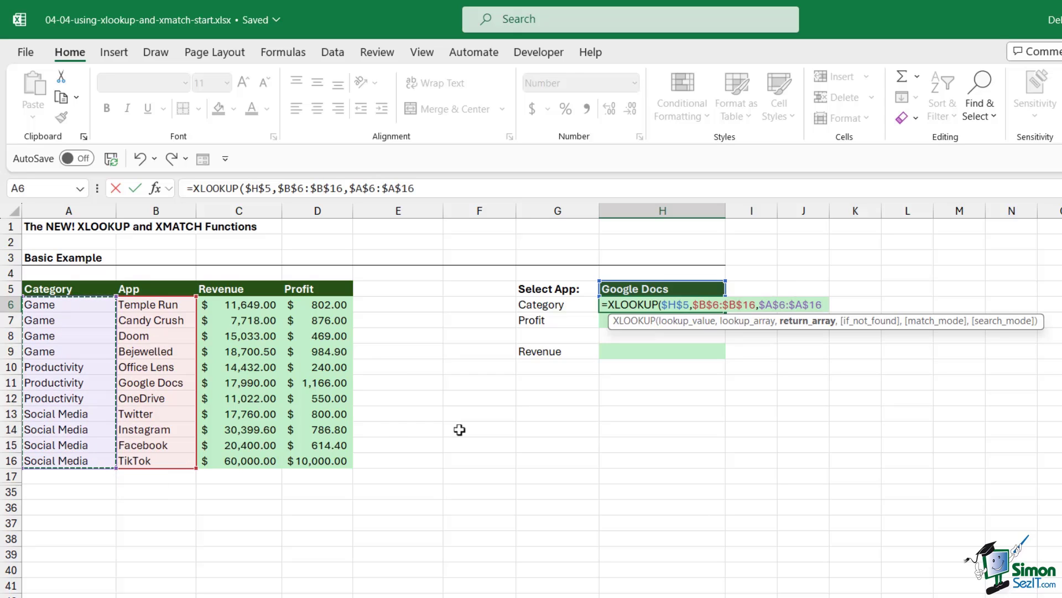
{"action": "type", "text": ")"}
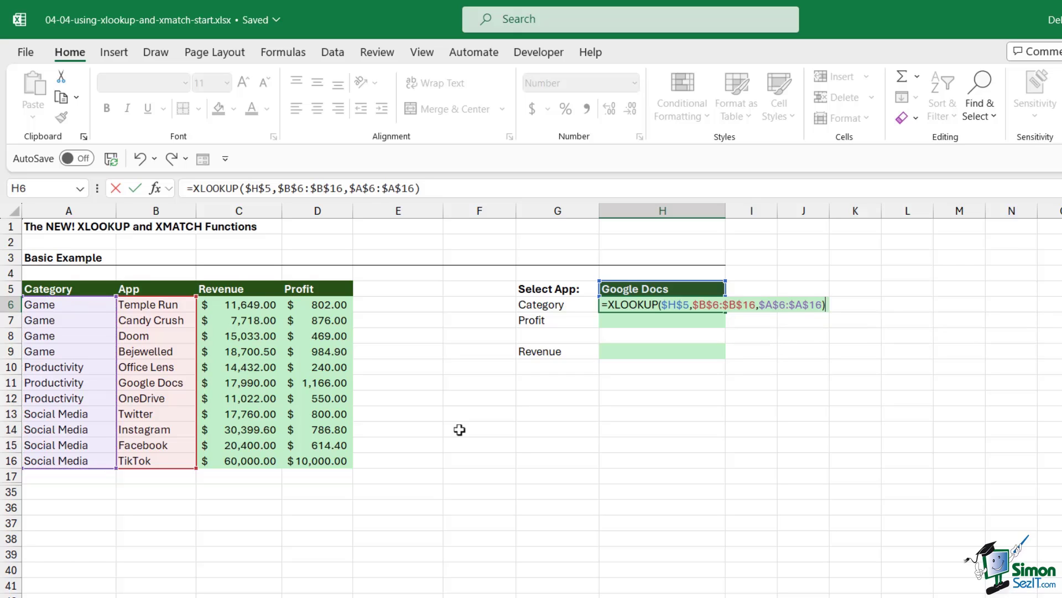
{"action": "key", "text": "Return"}
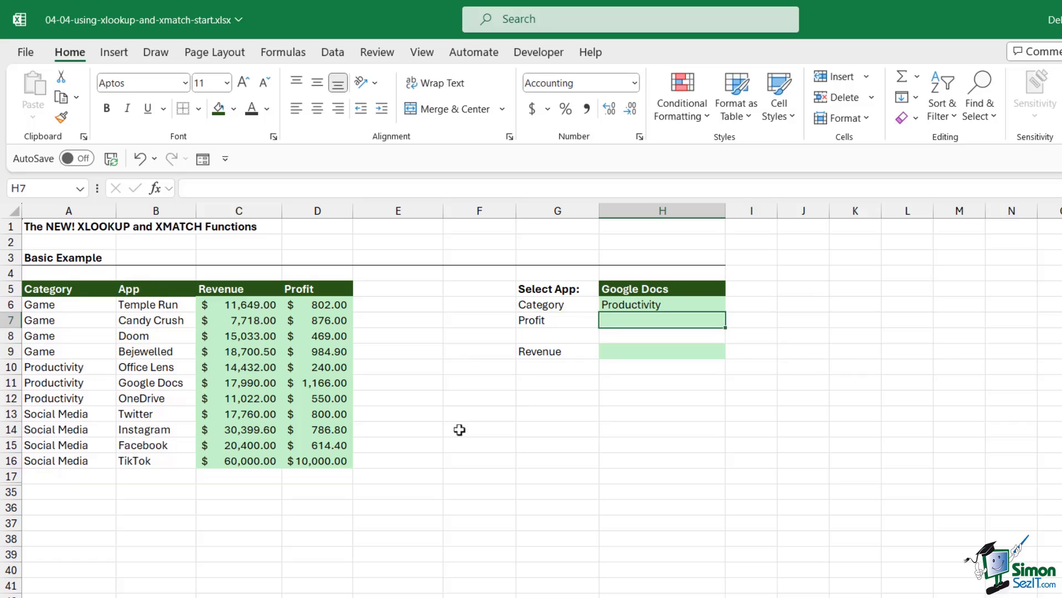
Step: Copy the Category formula down to the Profit cell H7 and change its return array to $D$6:$D$16
{"action": "left_click", "coordinate": [651, 303]}
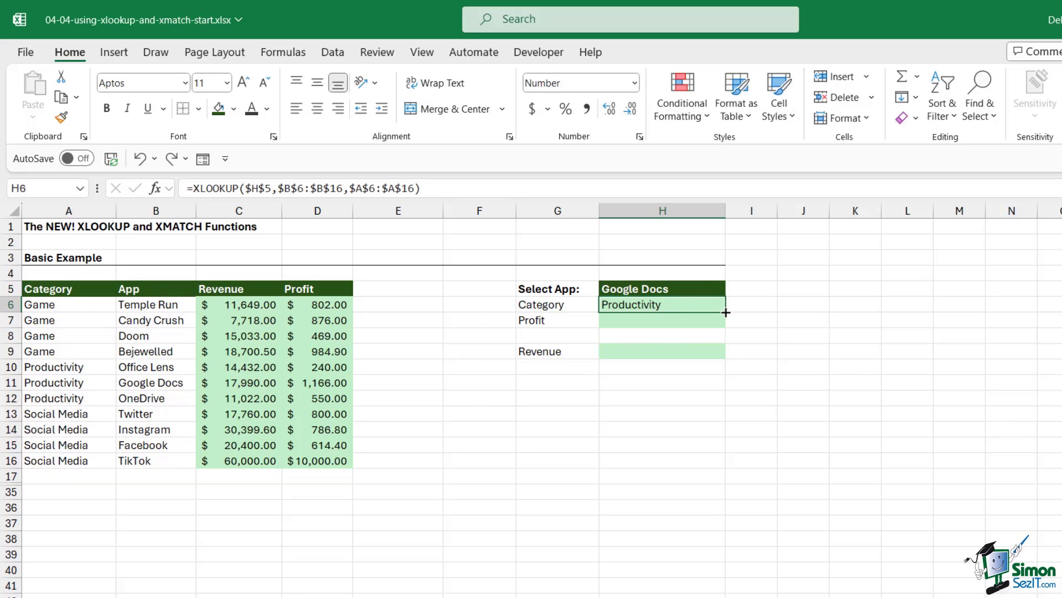
{"action": "left_click_drag", "start_coordinate": [725, 312], "coordinate": [725, 331]}
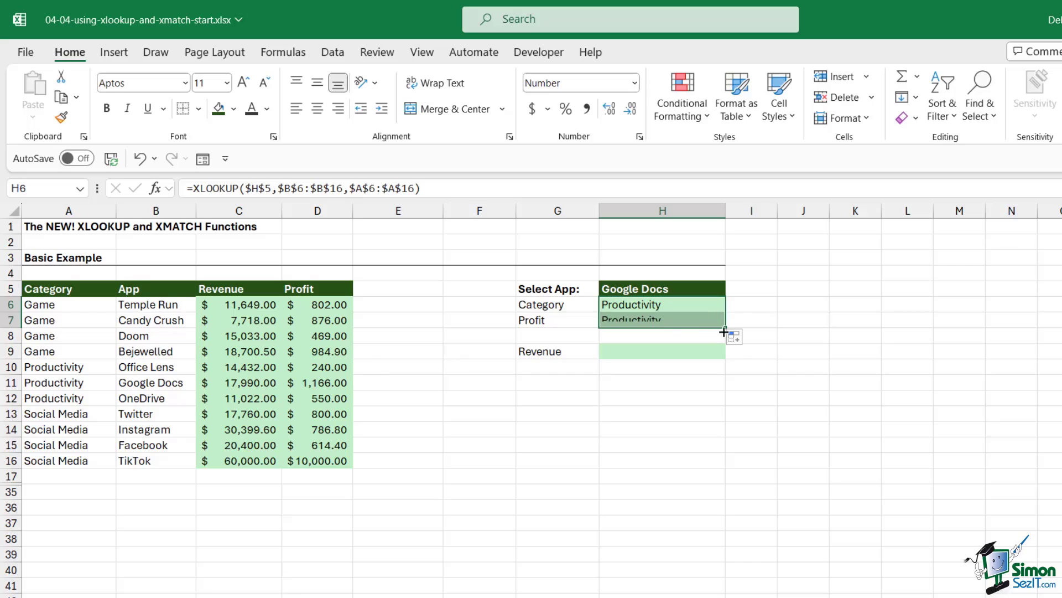
{"action": "left_click", "coordinate": [673, 323]}
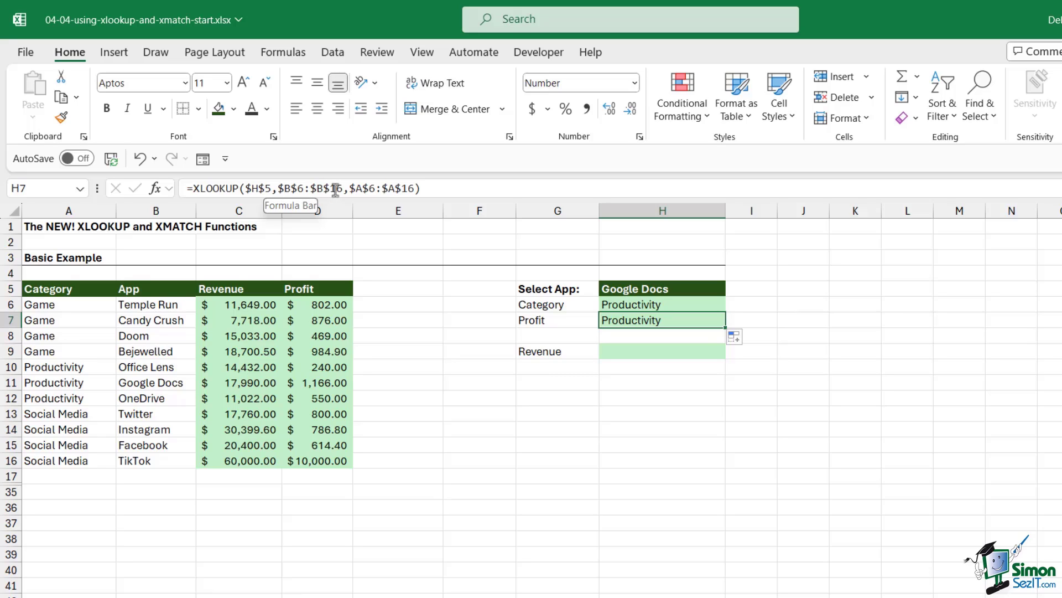
{"action": "left_click_drag", "start_coordinate": [348, 188], "coordinate": [415, 188]}
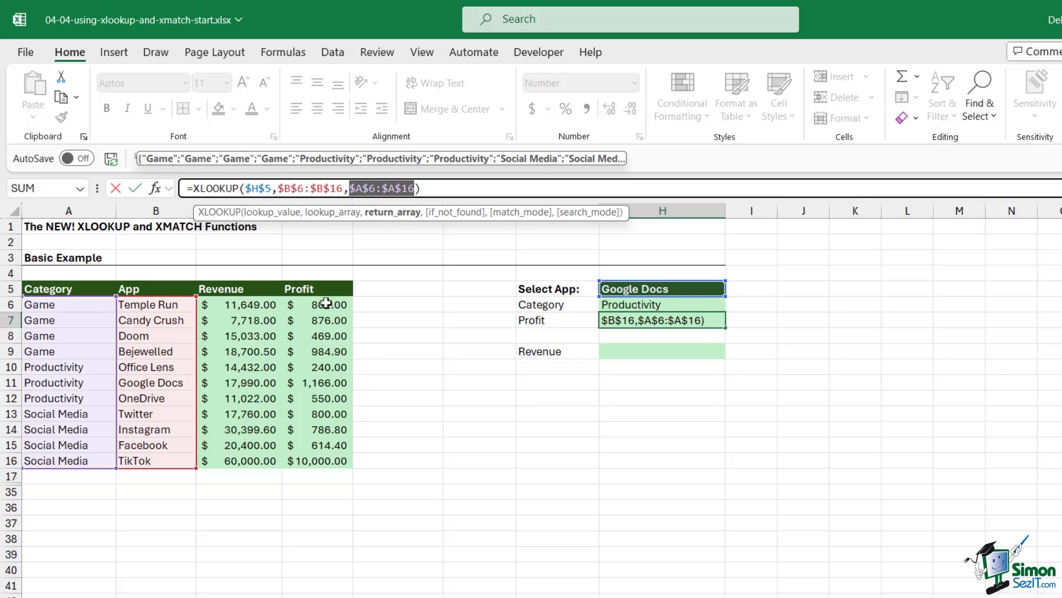
{"action": "left_click_drag", "start_coordinate": [326, 304], "coordinate": [326, 463]}
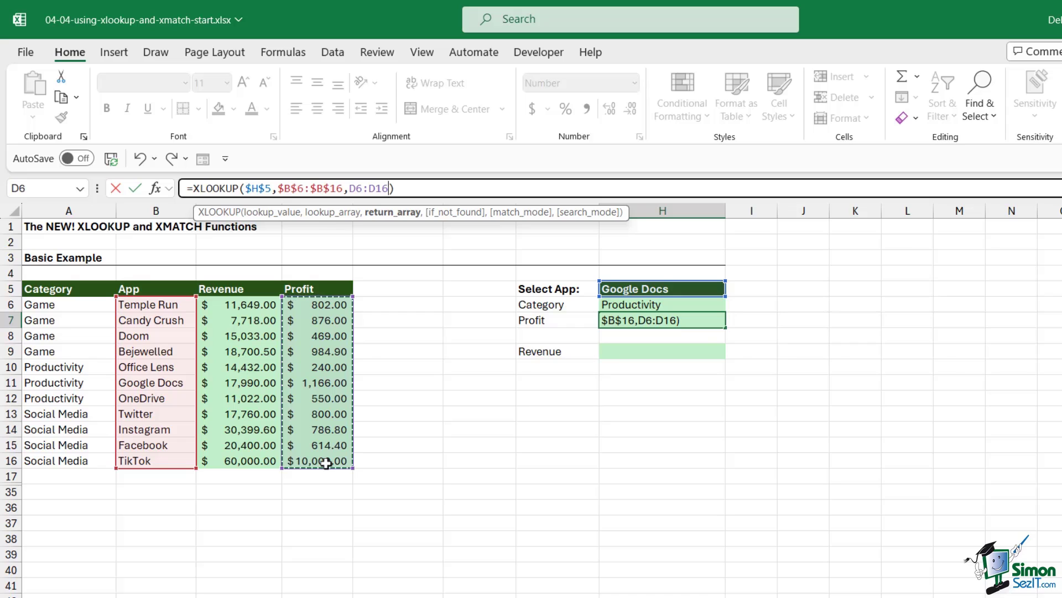
{"action": "key", "text": "F4"}
{"action": "key", "text": "Return"}
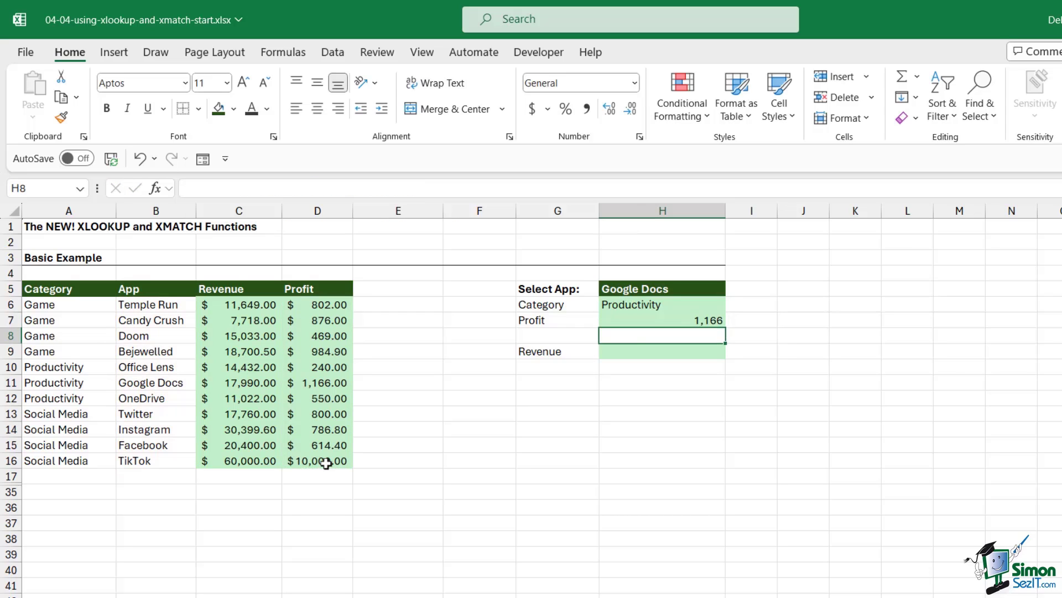
Step: Apply the accounting number format to the Profit cell H7 and check its result against the Google Docs row A11:D11
{"action": "left_click", "coordinate": [676, 320]}
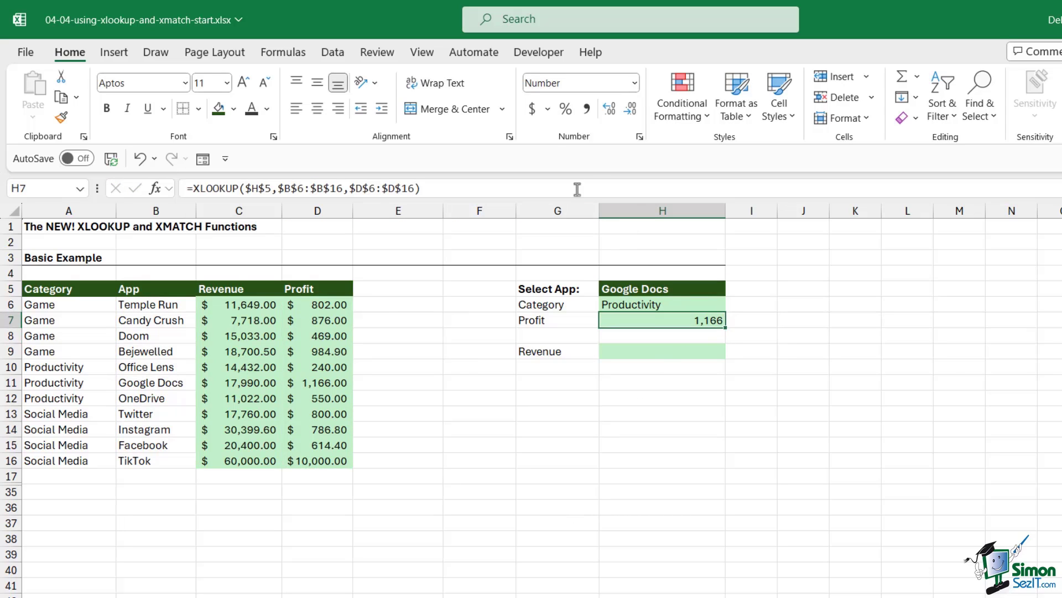
{"action": "left_click", "coordinate": [533, 109]}
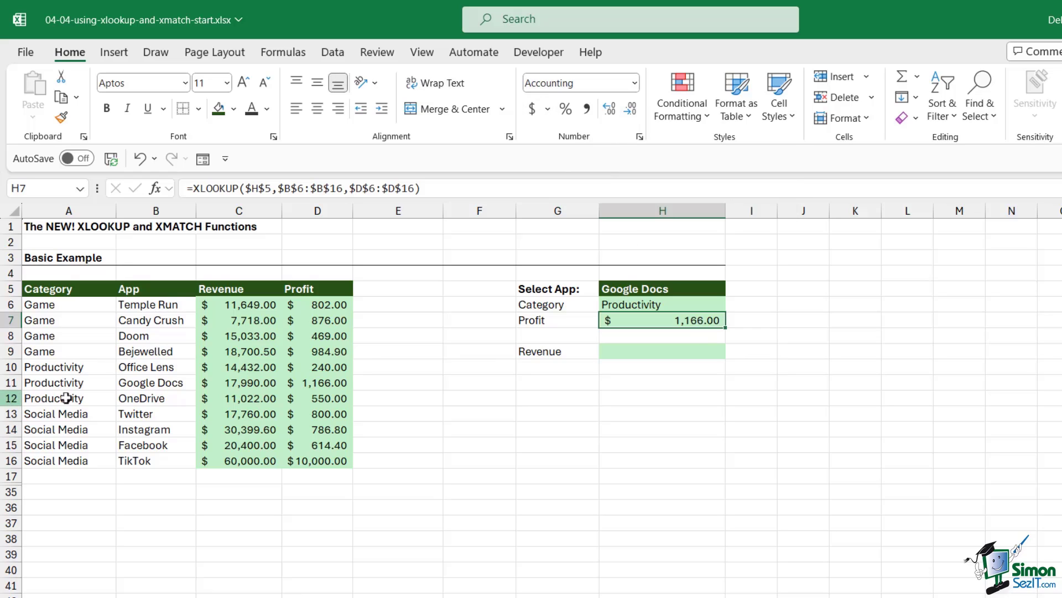
{"action": "left_click_drag", "start_coordinate": [63, 382], "coordinate": [329, 381]}
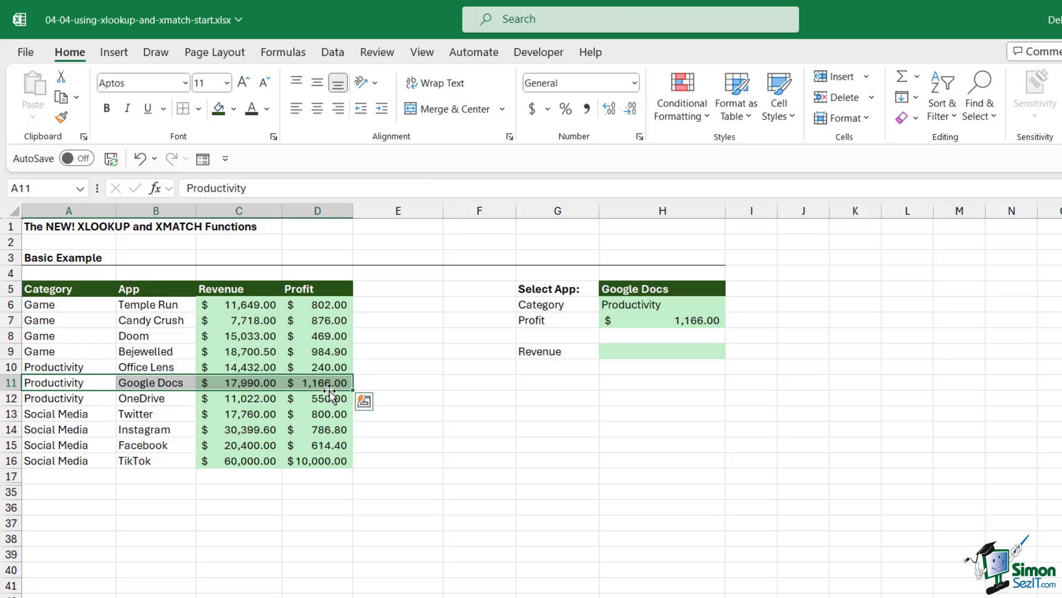
{"action": "left_click", "coordinate": [662, 351]}
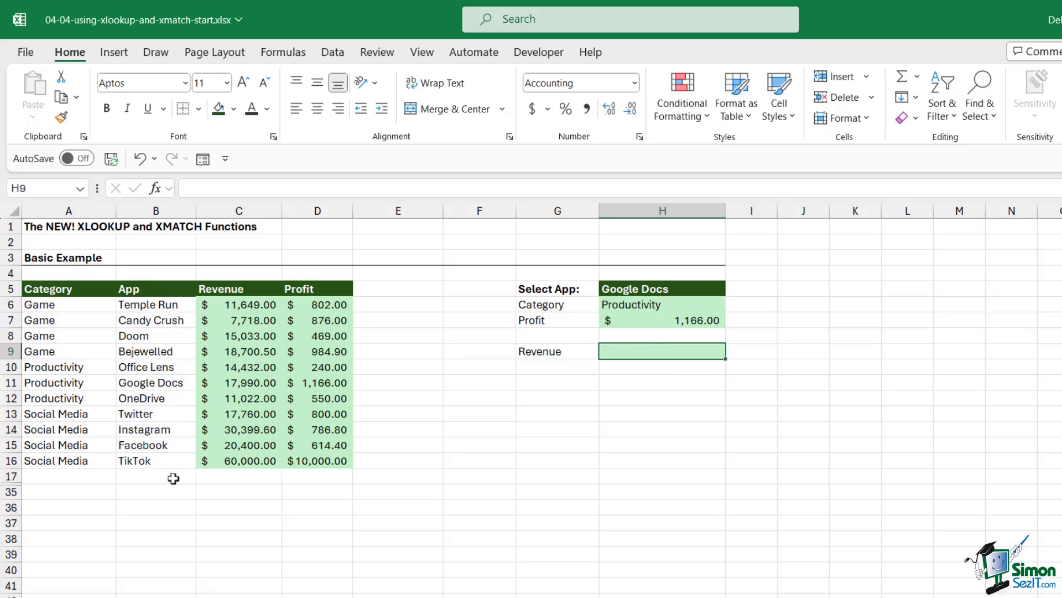
Step: Replace the app name in B9 with Instagram to duplicate the entry in B14, and compare the two cells
{"action": "left_click", "coordinate": [151, 430]}
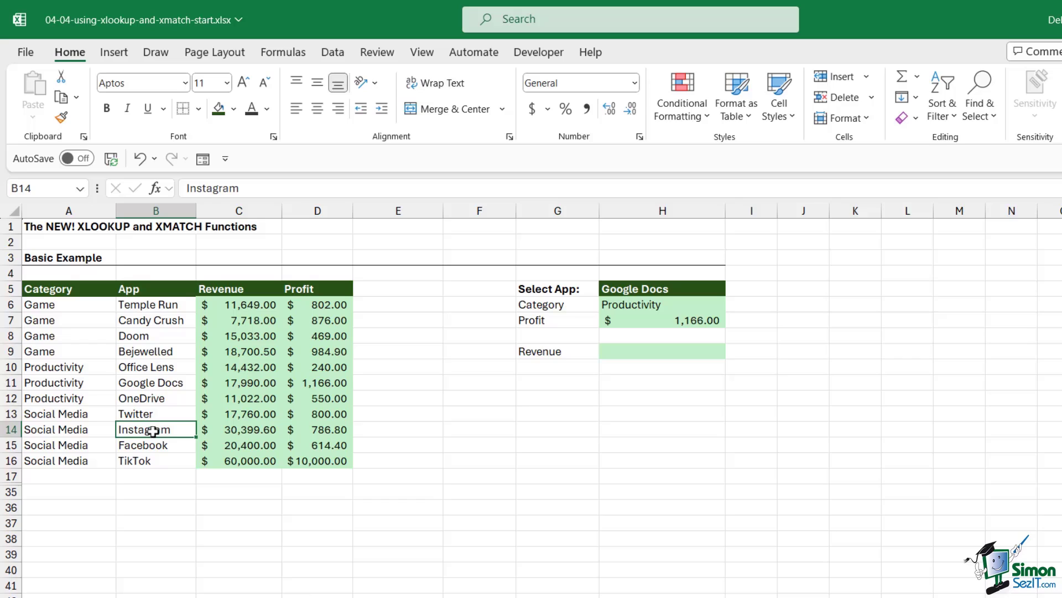
{"action": "left_click", "coordinate": [148, 353]}
{"action": "type", "text": "Instagram"}
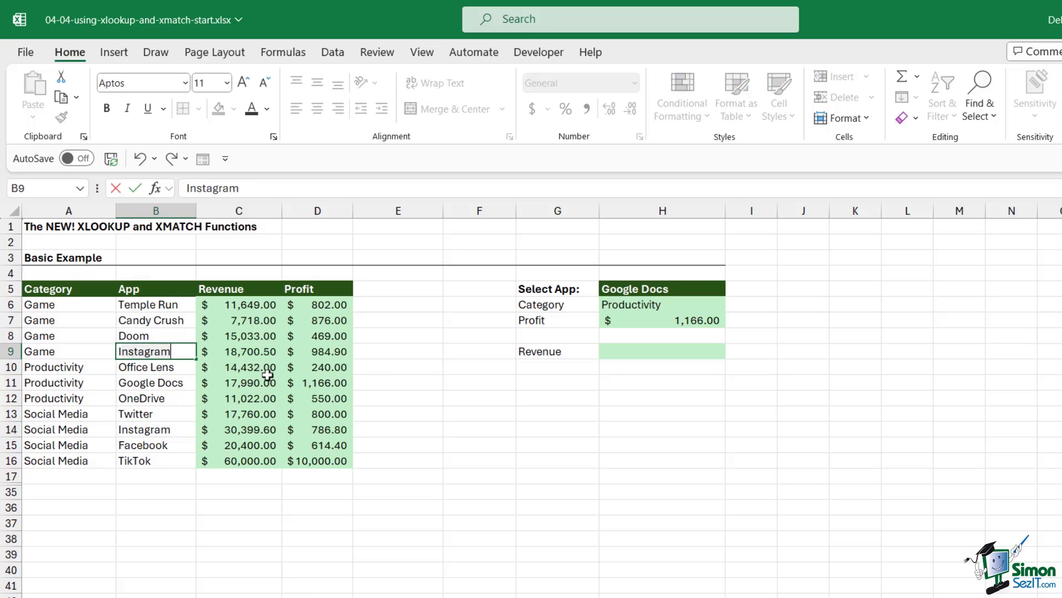
{"action": "key", "text": "Return"}
{"action": "left_click", "coordinate": [152, 352]}
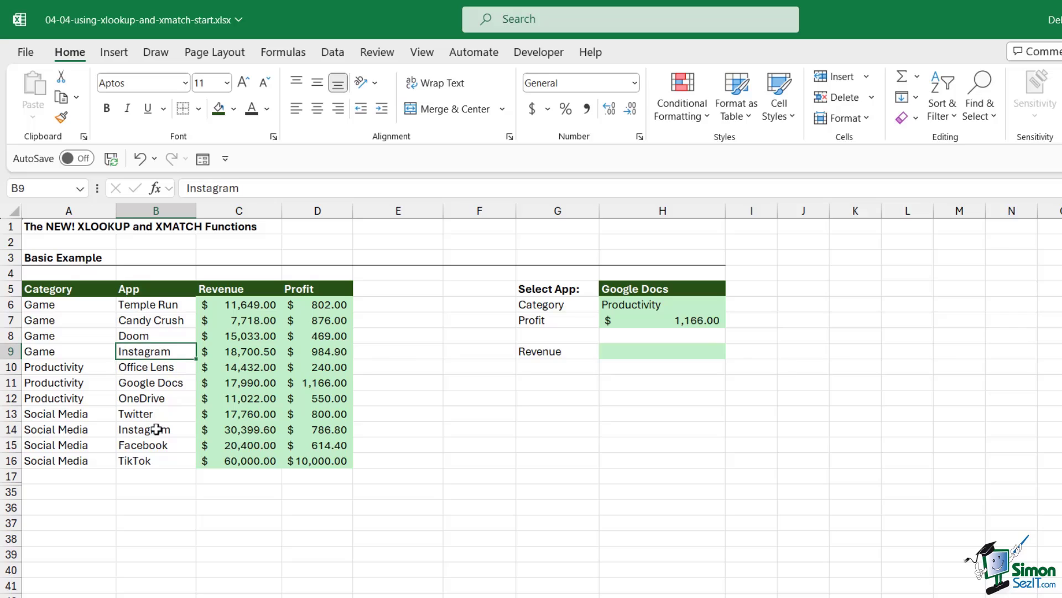
{"action": "left_click", "coordinate": [156, 432]}
{"action": "left_click", "coordinate": [164, 350]}
{"action": "left_click", "coordinate": [166, 429]}
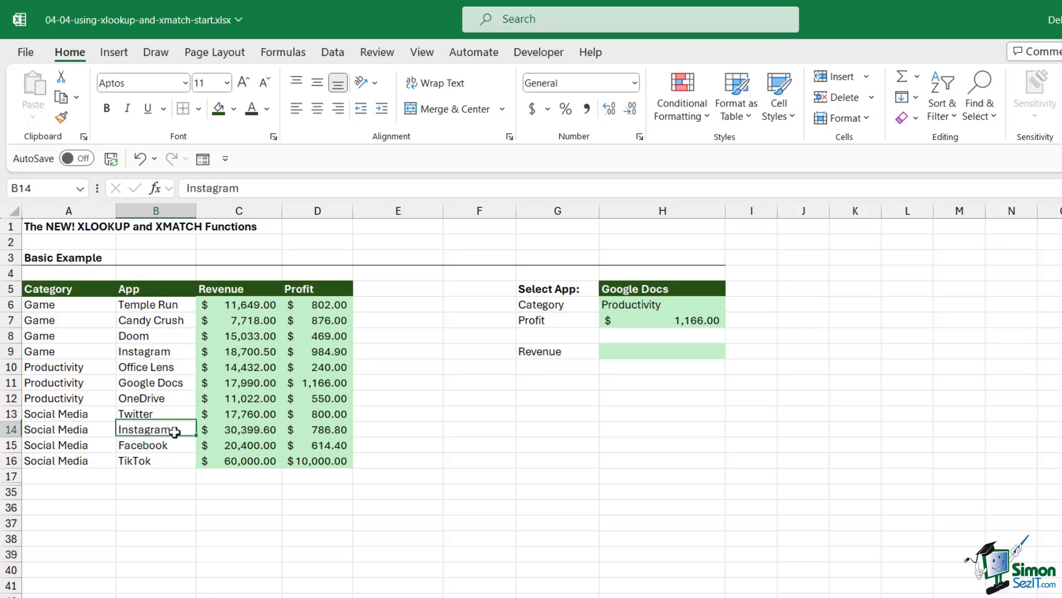
Step: Choose Instagram as the selected app in H5 and compare the looked-up category and profit with row 9
{"action": "left_click", "coordinate": [855, 304]}
{"action": "left_click", "coordinate": [727, 288]}
{"action": "left_click", "coordinate": [733, 288]}
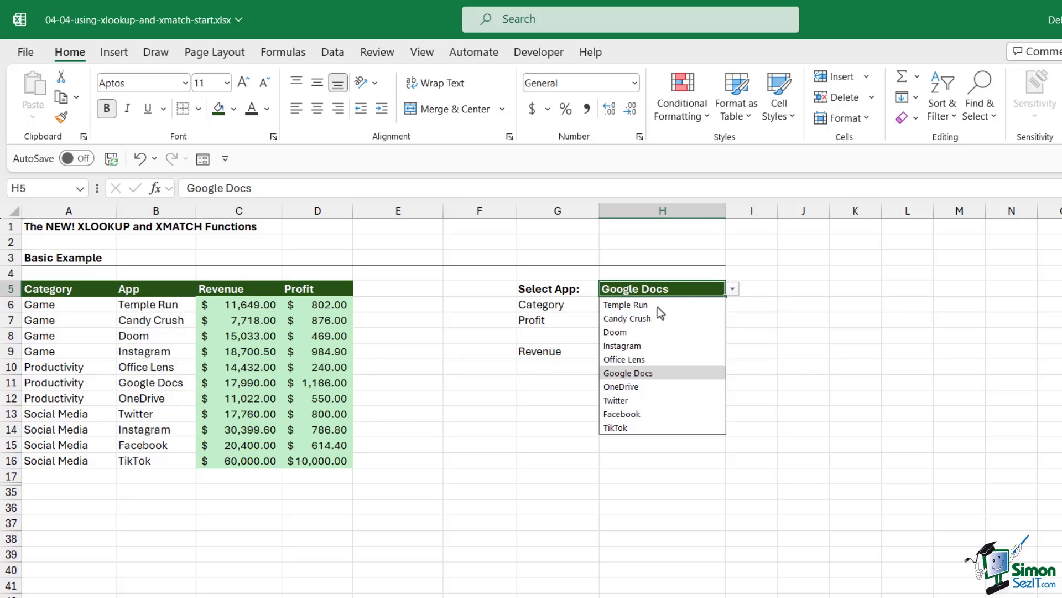
{"action": "left_click", "coordinate": [659, 344]}
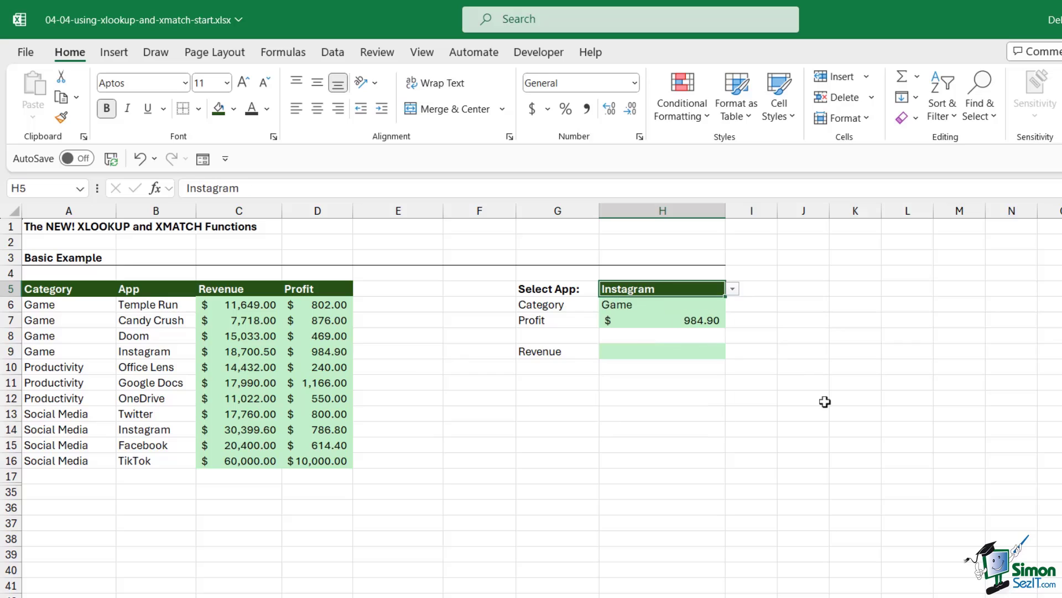
{"action": "left_click", "coordinate": [637, 306]}
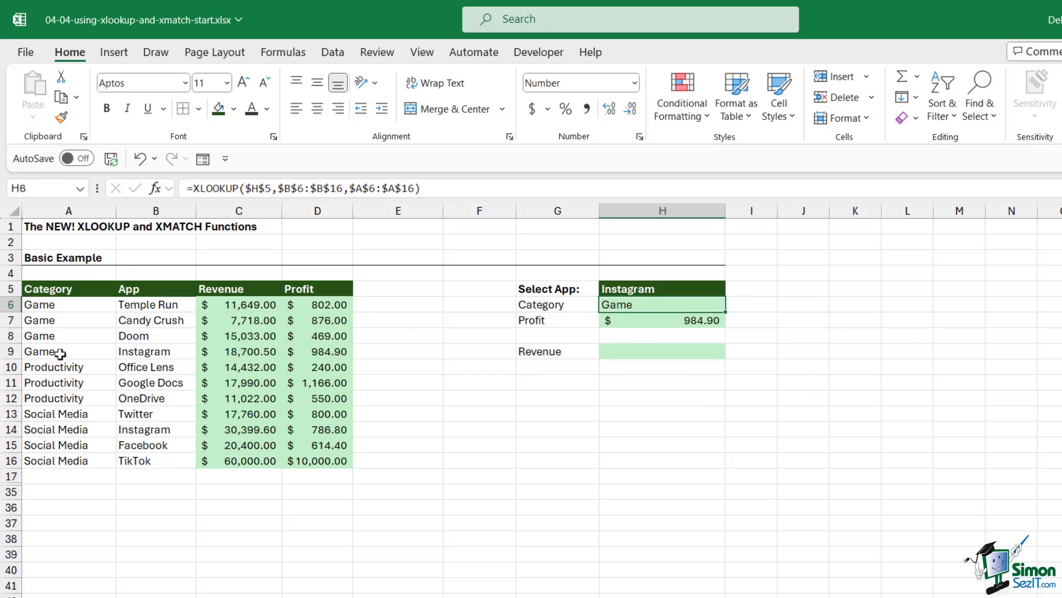
{"action": "left_click_drag", "start_coordinate": [65, 354], "coordinate": [331, 353]}
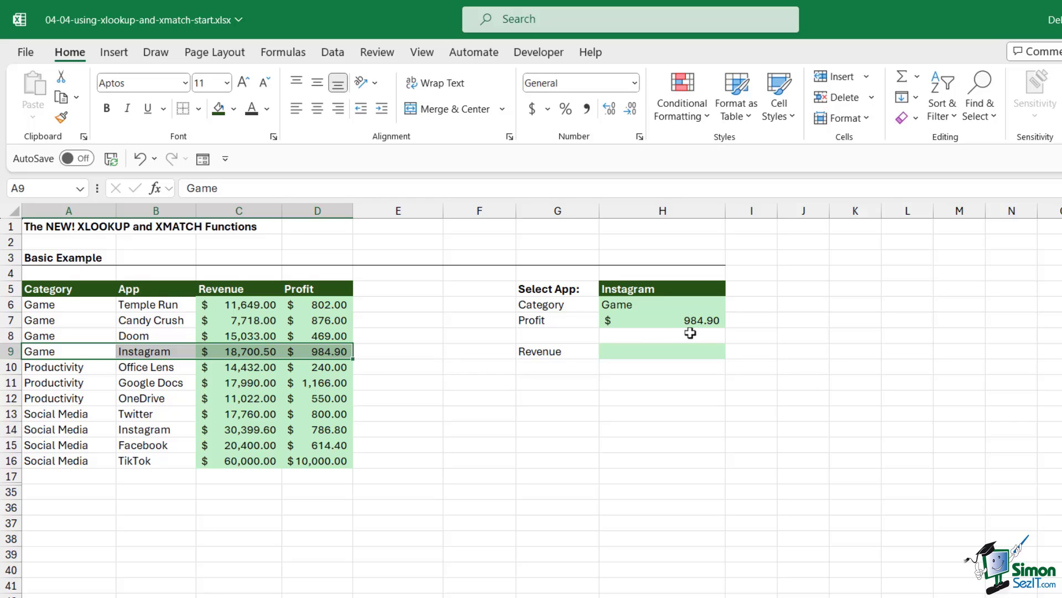
Step: Start an XLOOKUP formula in the Revenue cell H9 with $H$5 as lookup value and $B$6:$B$16 as lookup array
{"action": "left_click", "coordinate": [669, 353]}
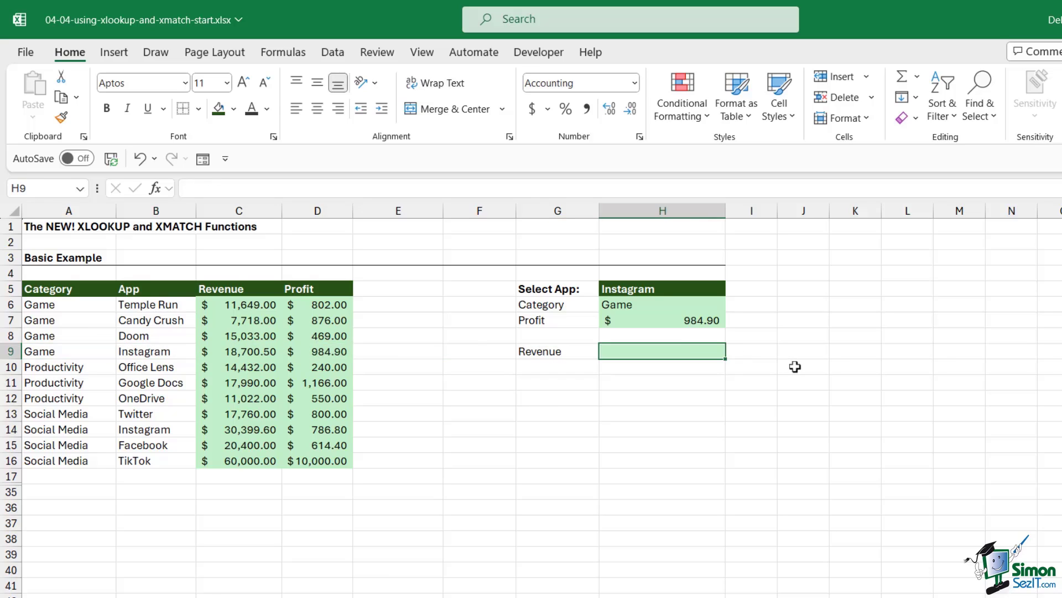
{"action": "type", "text": "=XLOKU"}
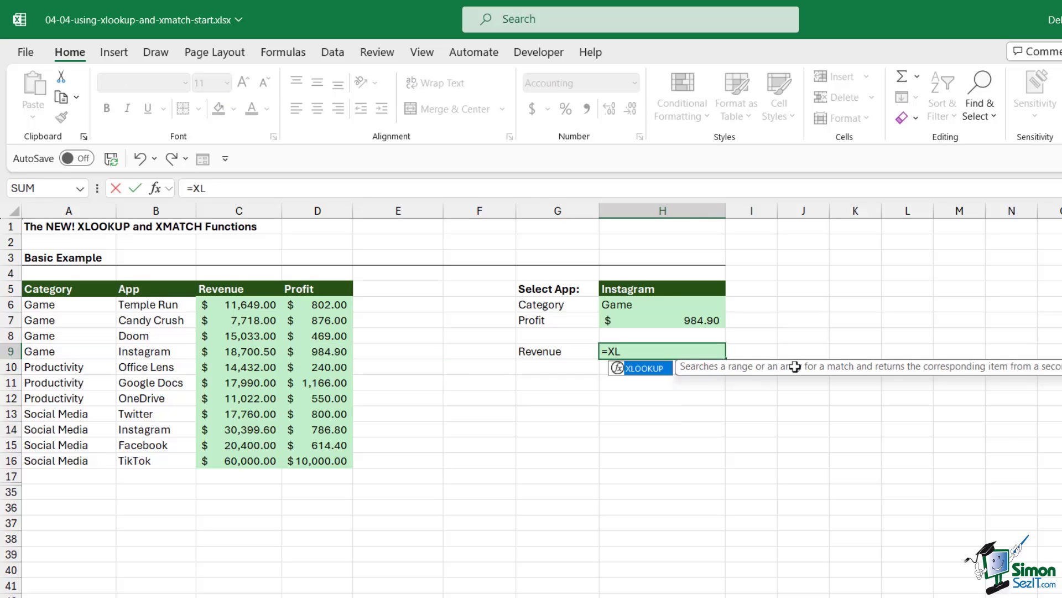
{"action": "type", "text": "OO"}
{"action": "key", "text": "Tab"}
{"action": "left_click", "coordinate": [697, 288]}
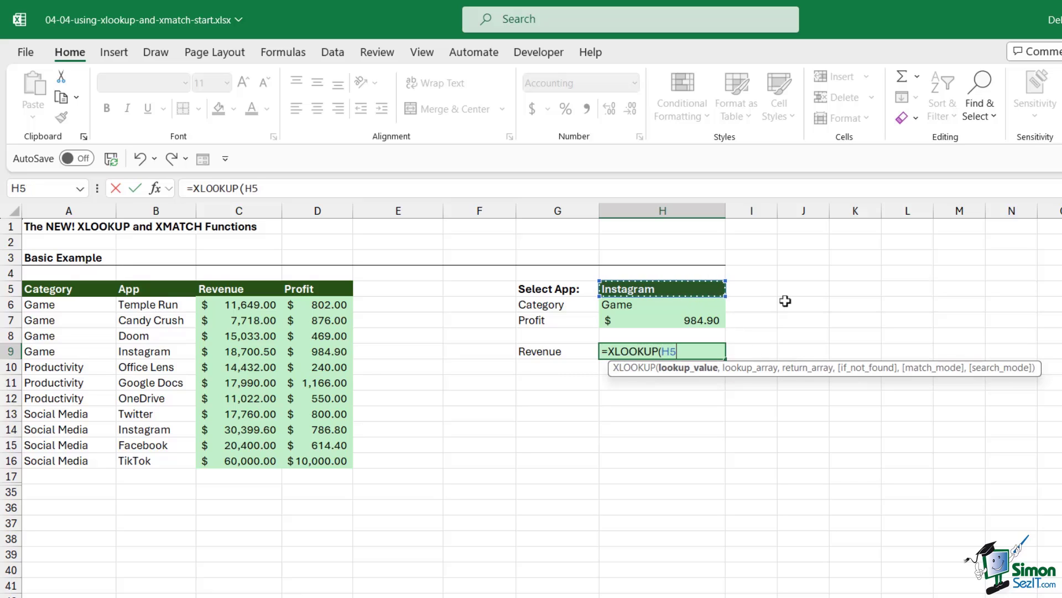
{"action": "key", "text": "F4"}
{"action": "type", "text": ","}
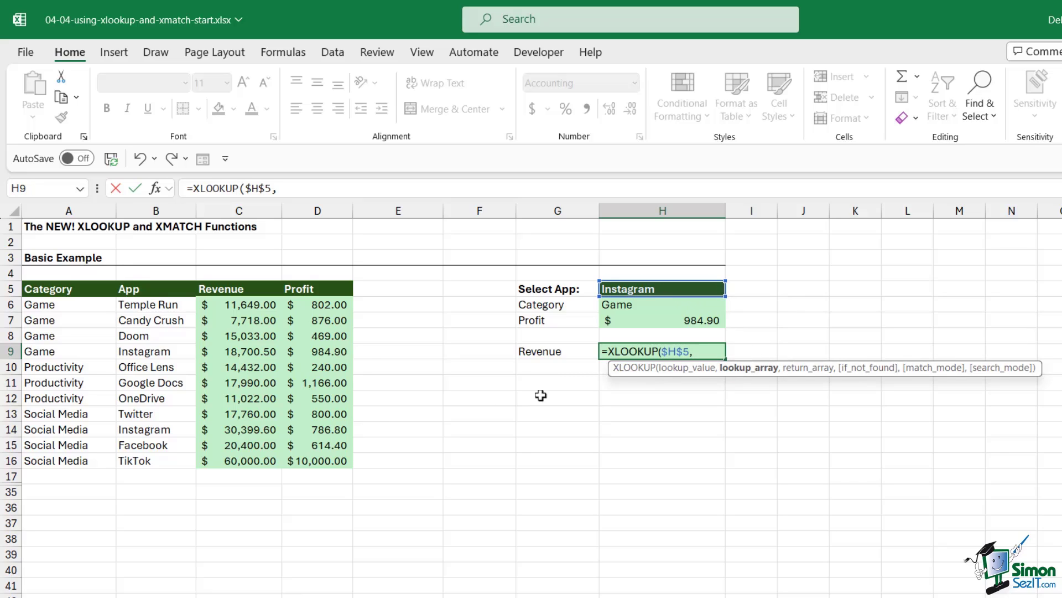
{"action": "left_click_drag", "start_coordinate": [156, 304], "coordinate": [155, 457]}
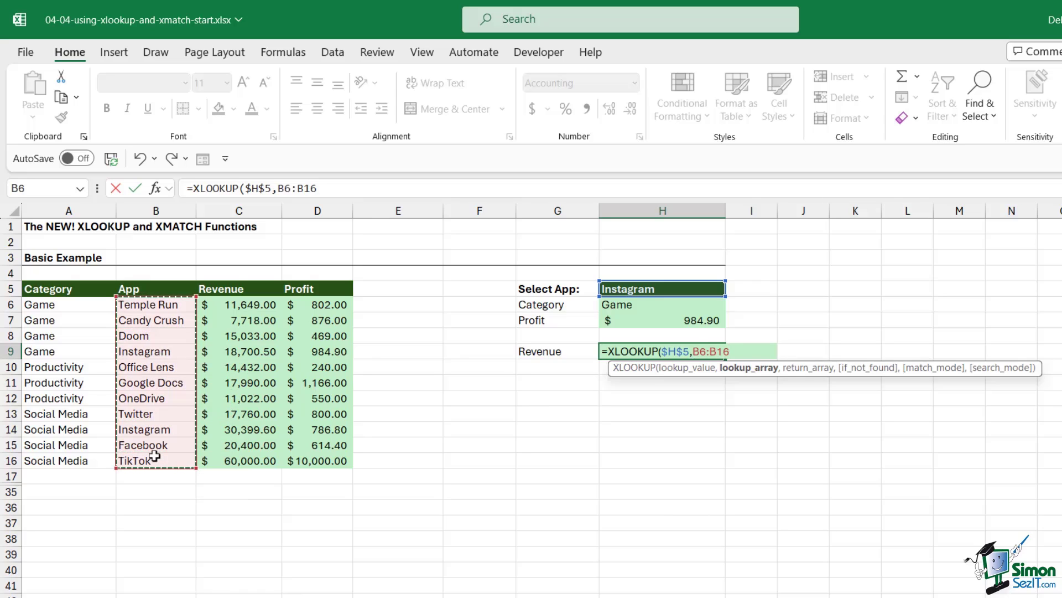
{"action": "key", "text": "F4"}
{"action": "type", "text": ","}
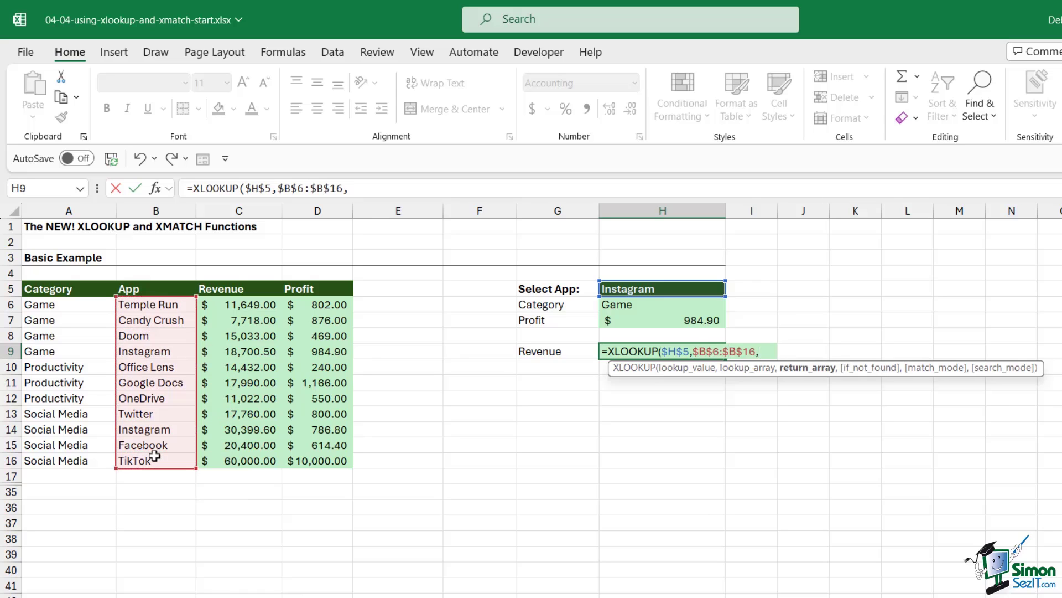
Step: Complete the Revenue formula in H9 with $C$6:$C$16 as the return array
{"action": "left_click_drag", "start_coordinate": [230, 304], "coordinate": [226, 458]}
{"action": "key", "text": "F4"}
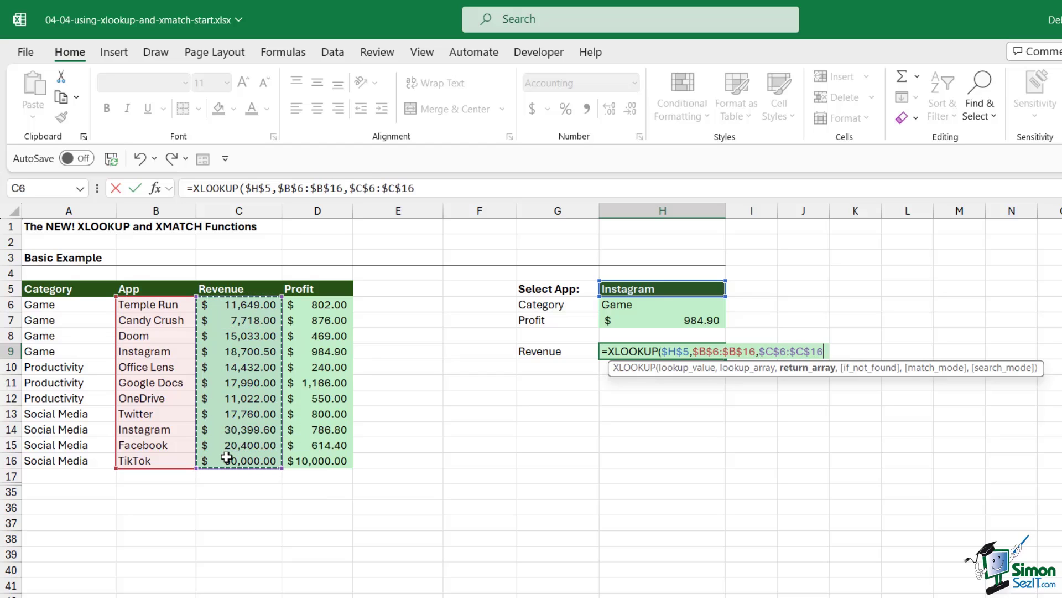
{"action": "type", "text": ")"}
{"action": "key", "text": "Return"}
Step: Compare the looked-up Instagram results in column H with the two Instagram rows, A9:D9 and A14:D14
{"action": "left_click", "coordinate": [658, 320]}
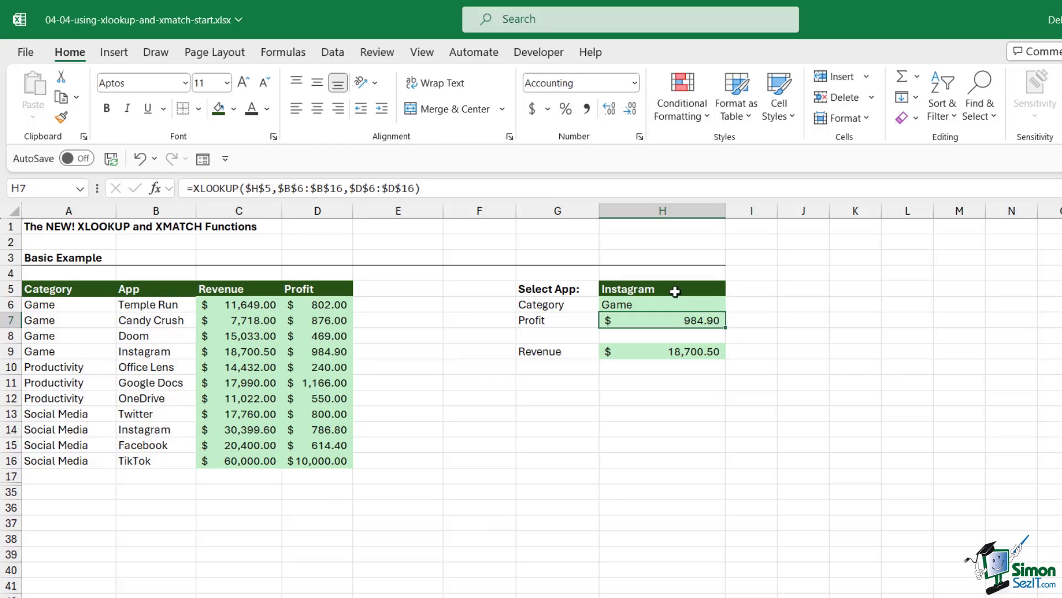
{"action": "left_click", "coordinate": [686, 287]}
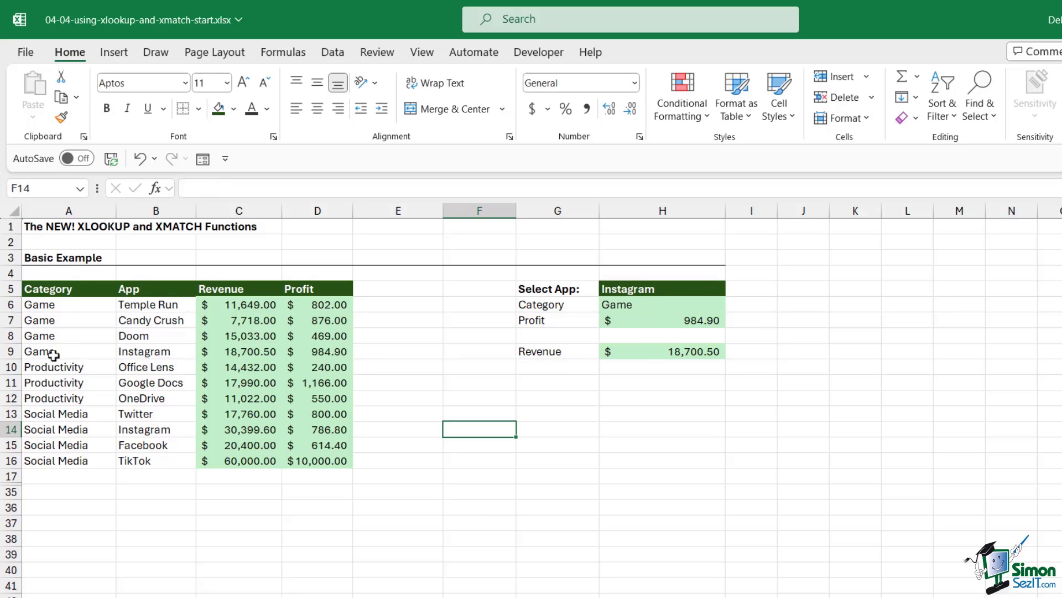
{"action": "left_click_drag", "start_coordinate": [53, 355], "coordinate": [330, 349]}
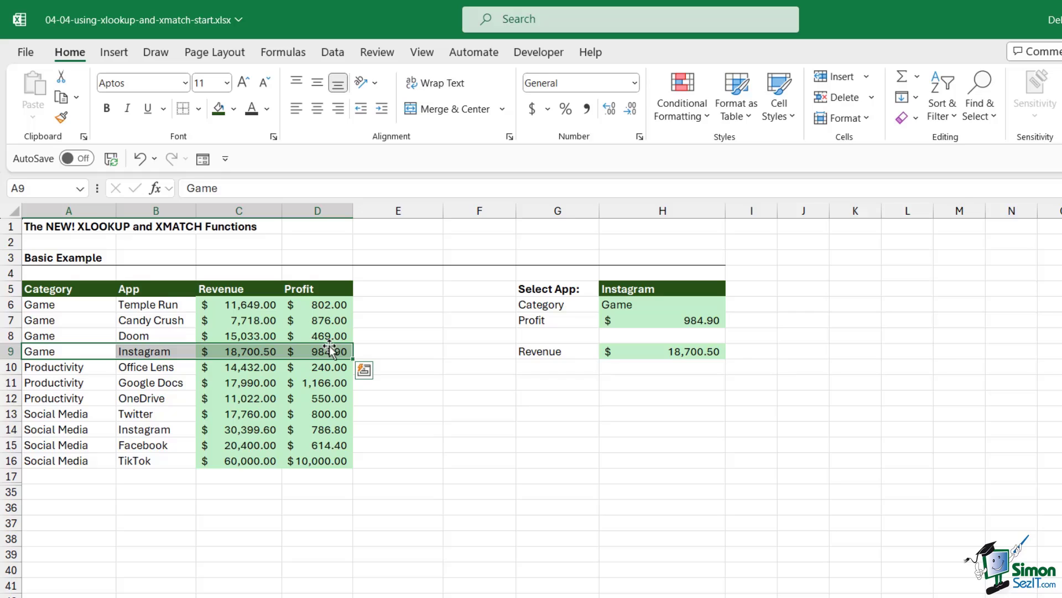
{"action": "left_click_drag", "start_coordinate": [26, 430], "coordinate": [332, 430]}
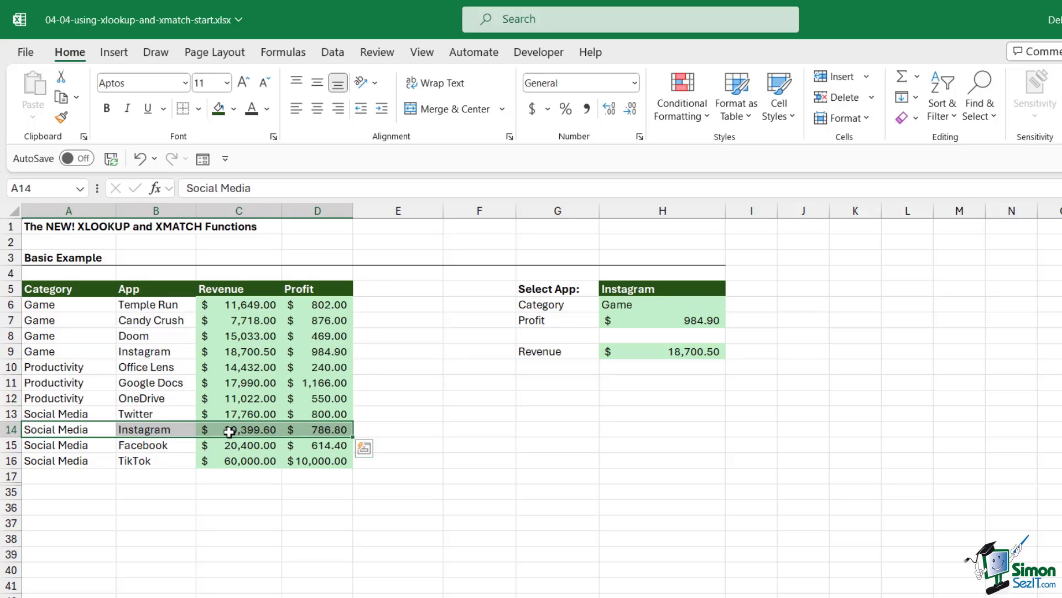
{"action": "left_click_drag", "start_coordinate": [48, 353], "coordinate": [301, 356]}
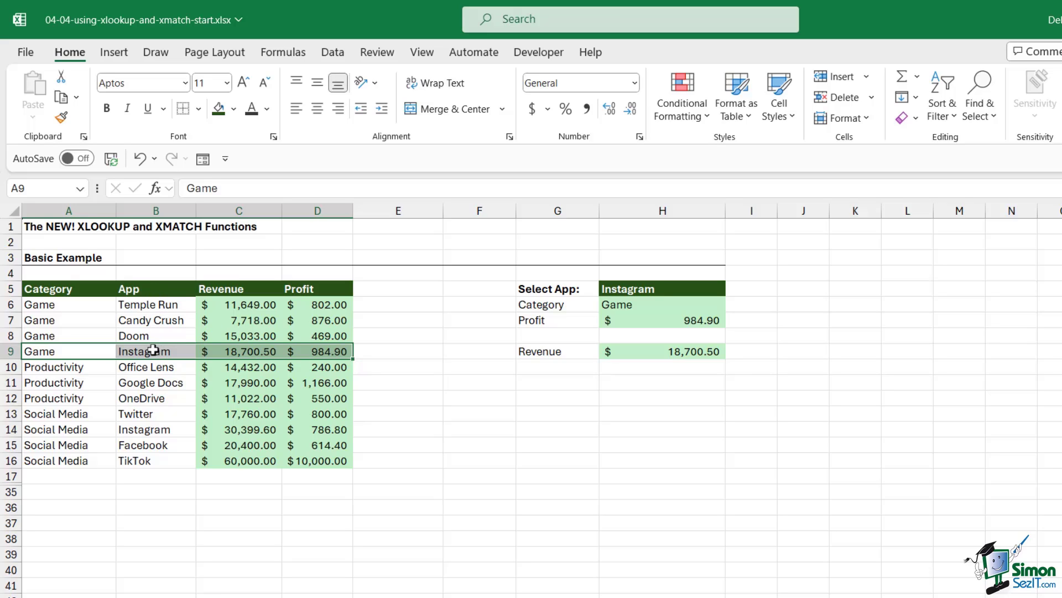
{"action": "left_click_drag", "start_coordinate": [42, 352], "coordinate": [301, 352]}
{"action": "left_click_drag", "start_coordinate": [27, 429], "coordinate": [311, 428]}
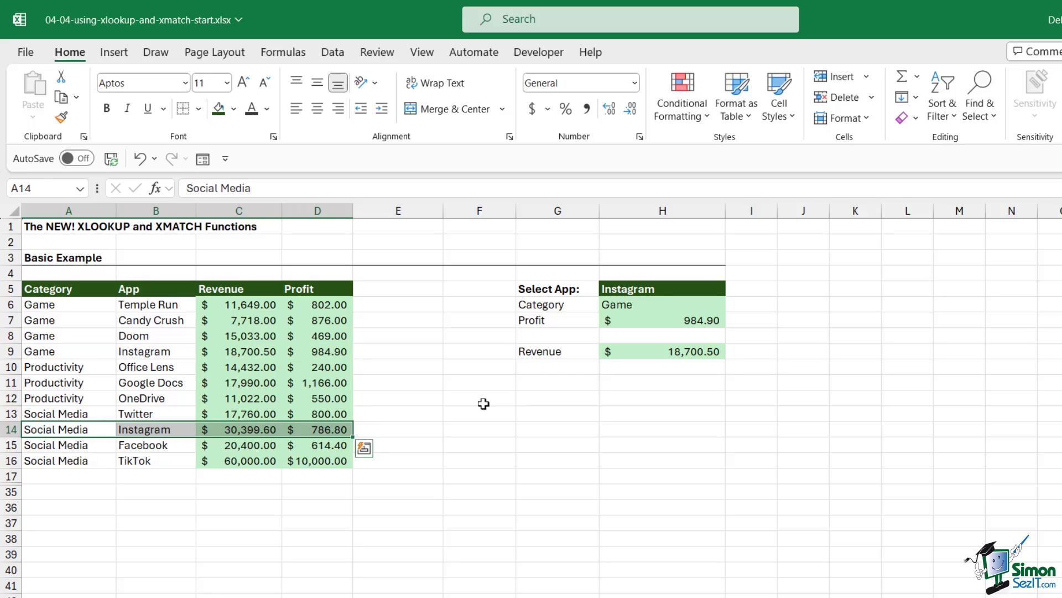
Step: Clear the Category, Profit and Revenue formulas from H6:H9
{"action": "left_click", "coordinate": [668, 305]}
{"action": "left_click_drag", "start_coordinate": [671, 323], "coordinate": [676, 351]}
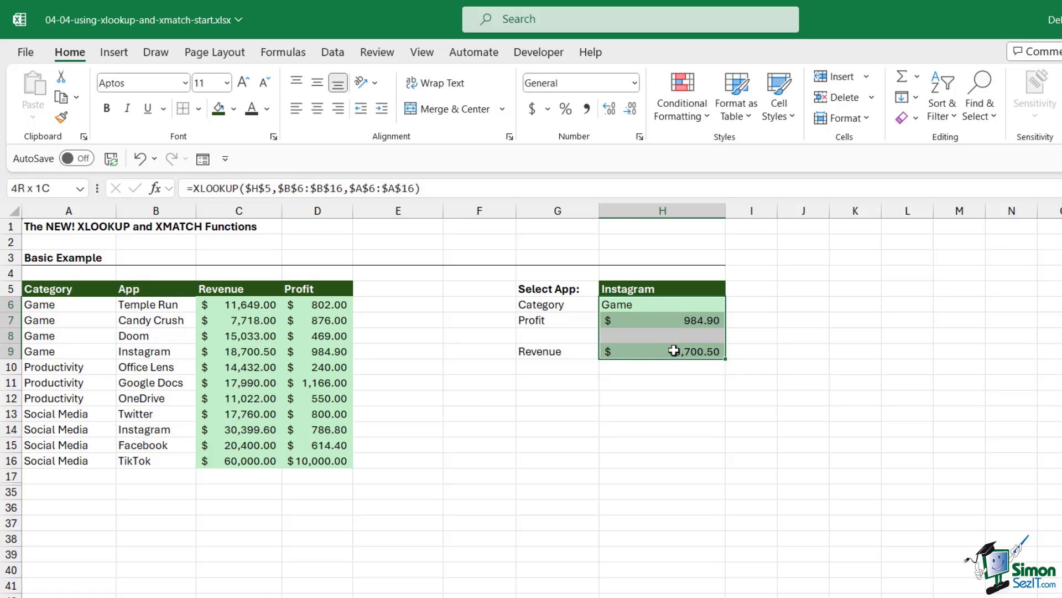
{"action": "key", "text": "Delete"}
{"action": "left_click", "coordinate": [805, 333]}
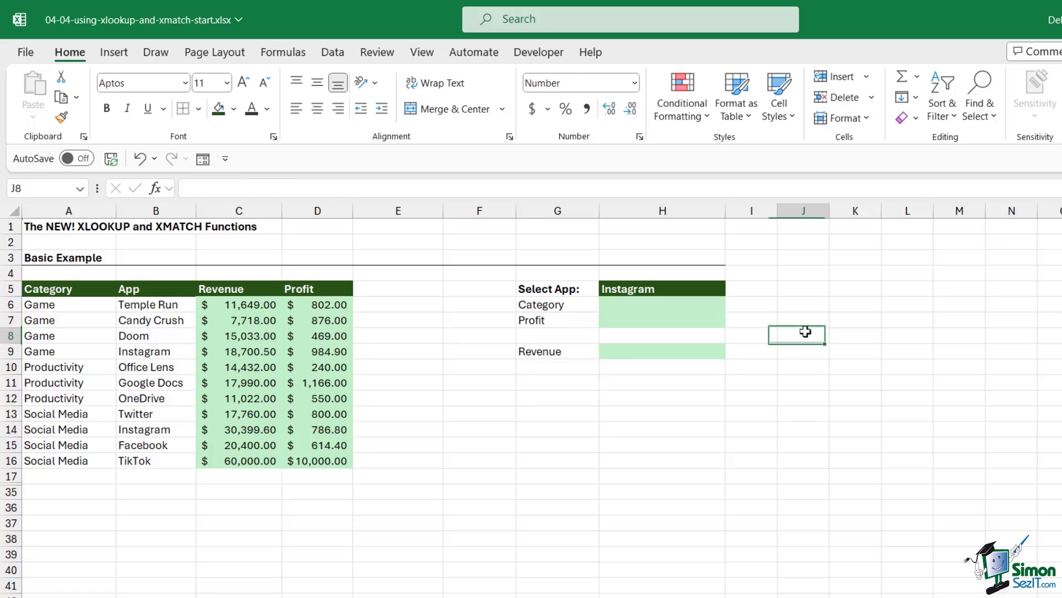
Step: Build an XLOOKUP in the Category cell H6 with lookup value $H$5, lookup array $B$6:$B$16 and return array $A$6:$A$16
{"action": "left_click", "coordinate": [669, 307]}
{"action": "type", "text": "="}
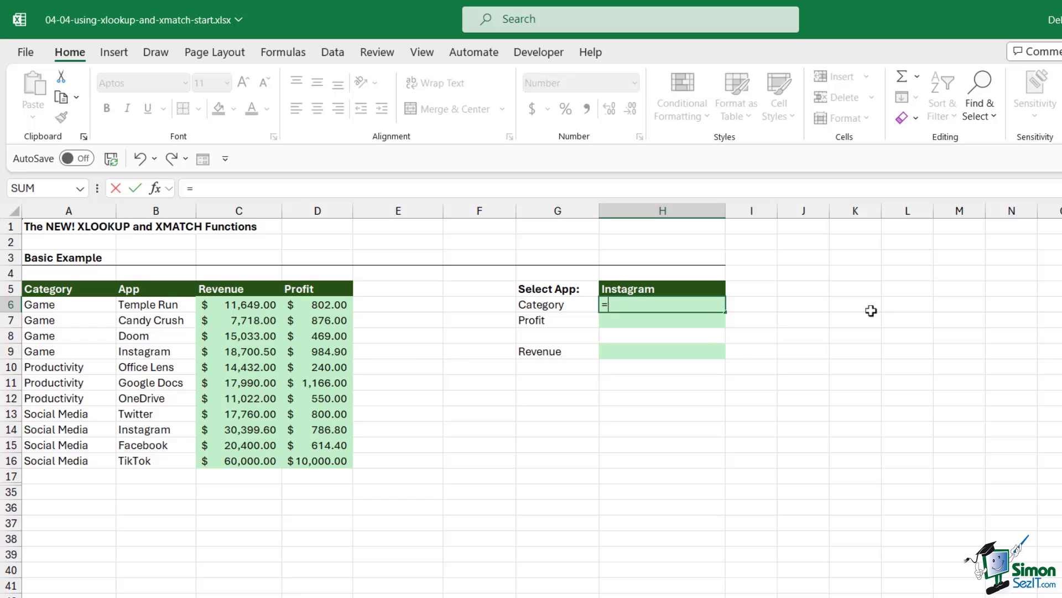
{"action": "type", "text": "XLOOKUP("}
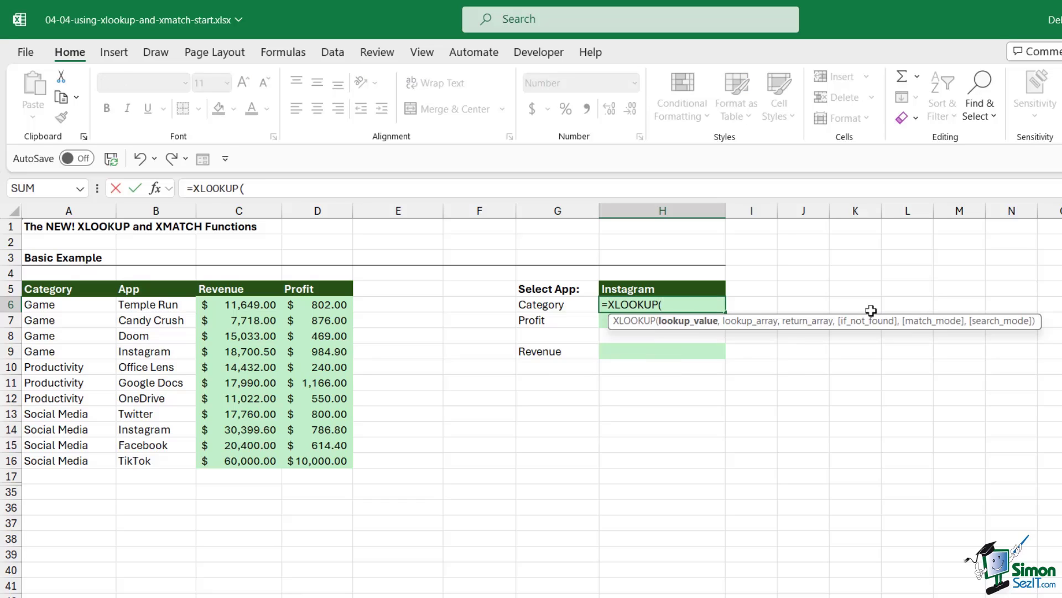
{"action": "left_click", "coordinate": [691, 287]}
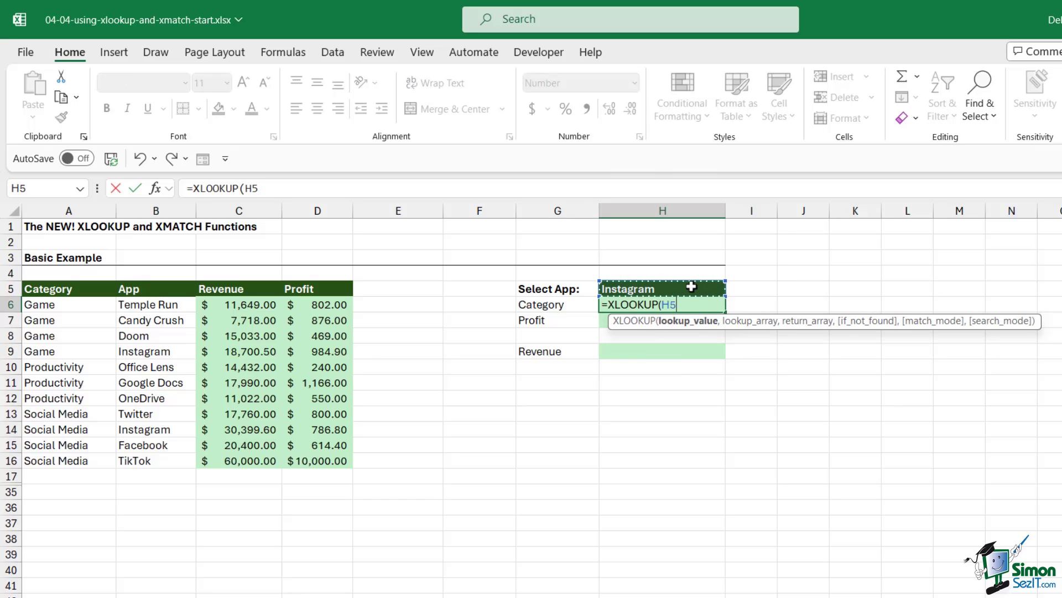
{"action": "key", "text": "F4"}
{"action": "type", "text": ","}
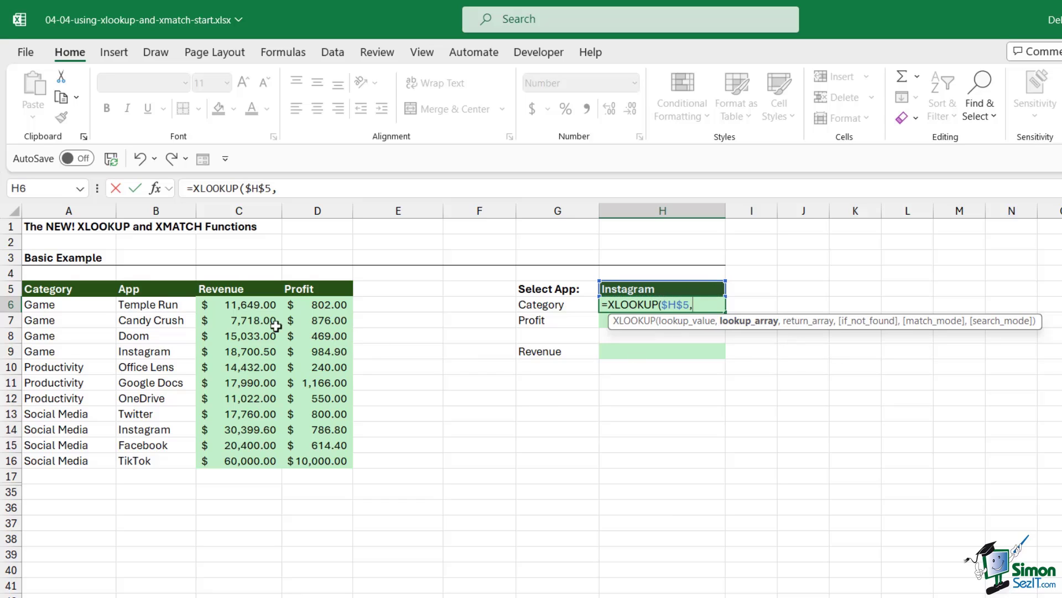
{"action": "left_click_drag", "start_coordinate": [159, 305], "coordinate": [165, 456]}
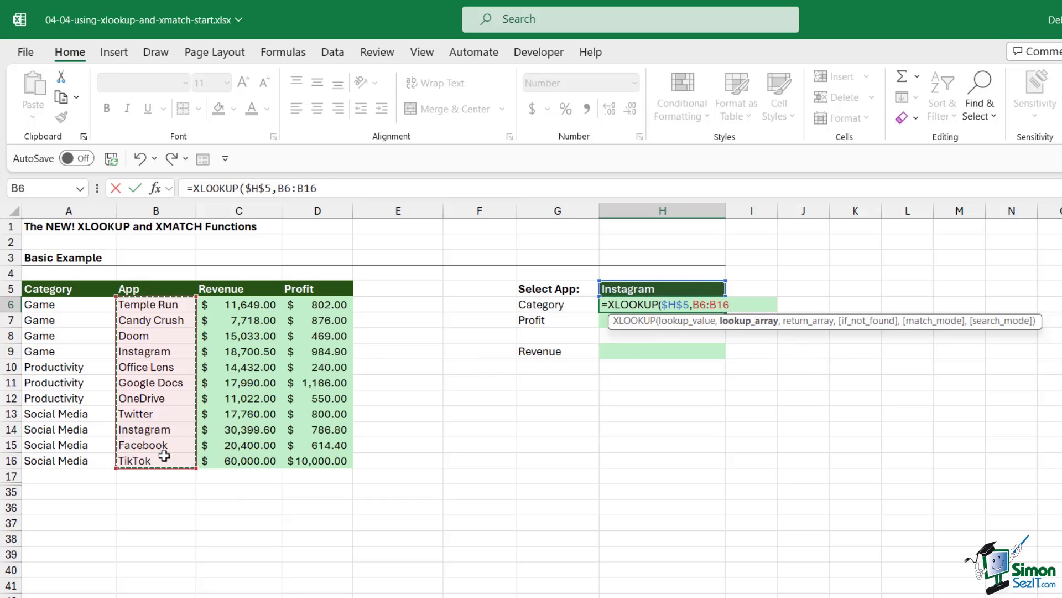
{"action": "key", "text": "F4"}
{"action": "type", "text": ","}
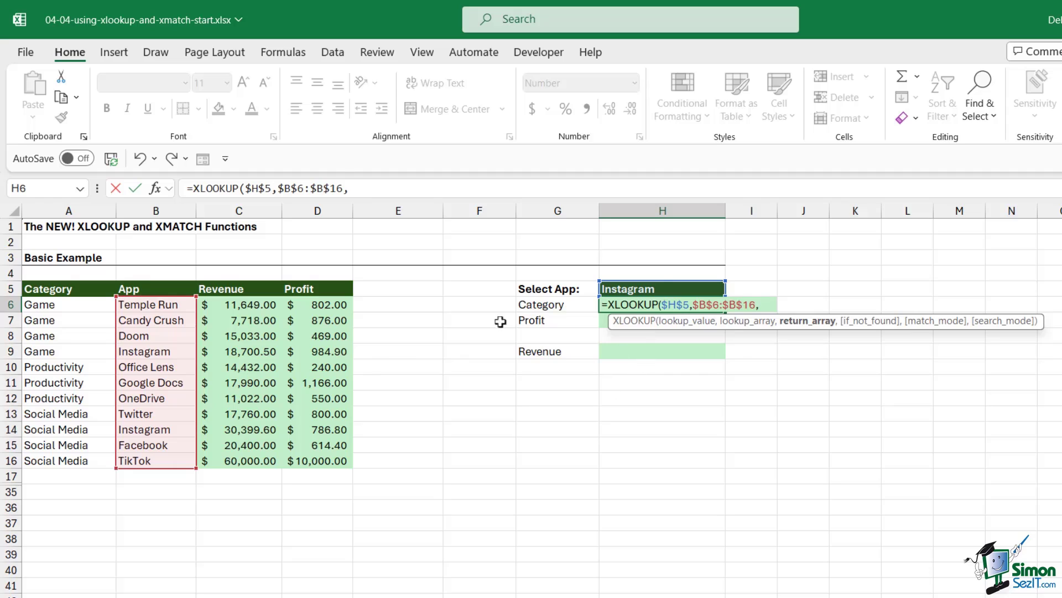
{"action": "left_click_drag", "start_coordinate": [84, 306], "coordinate": [75, 462]}
{"action": "key", "text": "F4"}
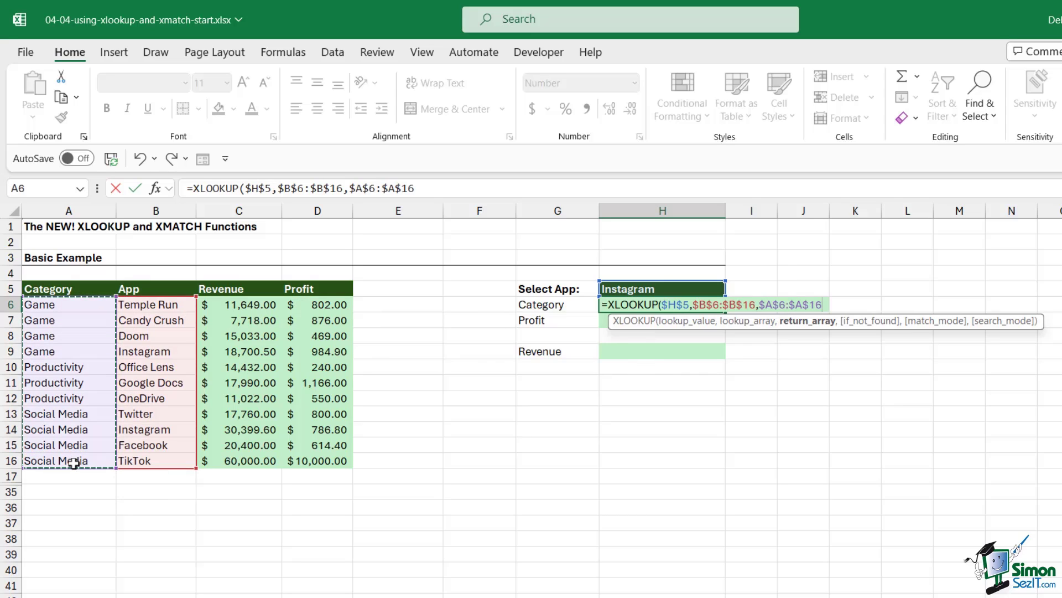
Step: Complete the H6 formula with "Not Found" as the if_not_found text, match mode 0 (exact match) and search mode -1 (last-to-first)
{"action": "type", "text": ","}
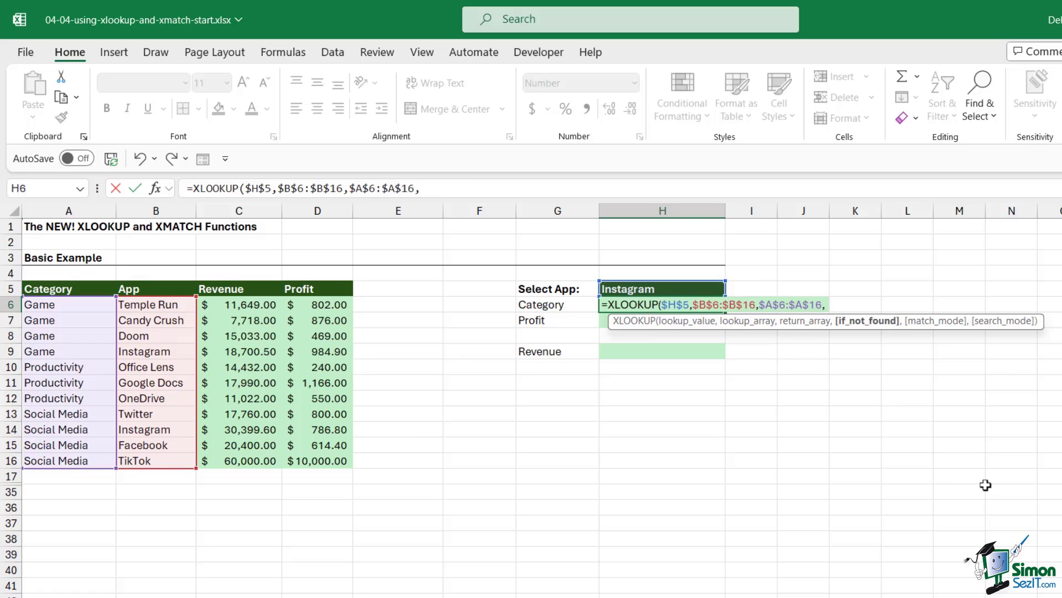
{"action": "type", "text": "\"Not "}
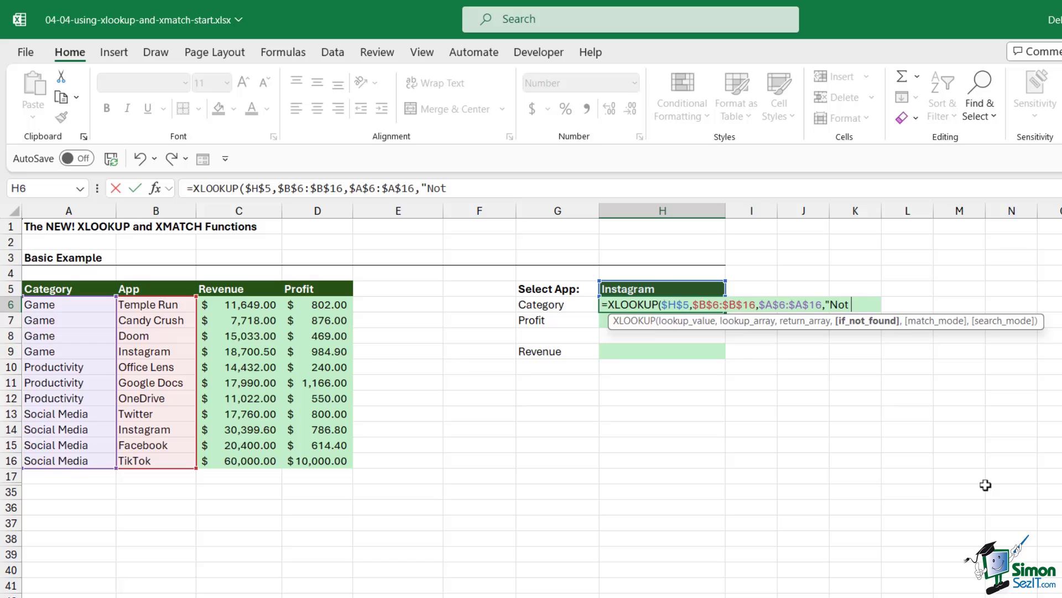
{"action": "type", "text": "Found\","}
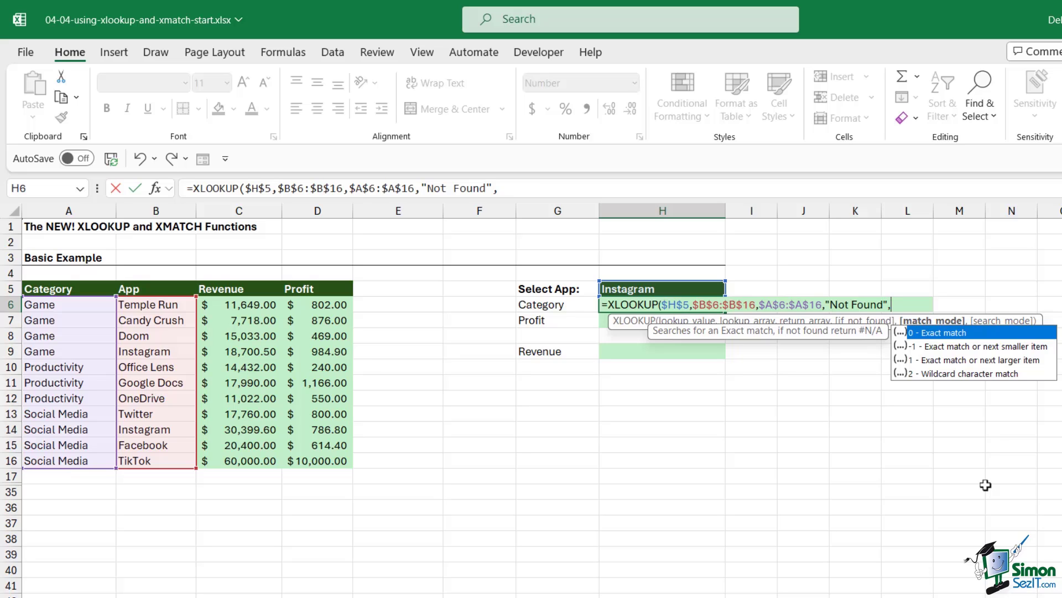
{"action": "type", "text": "0,"}
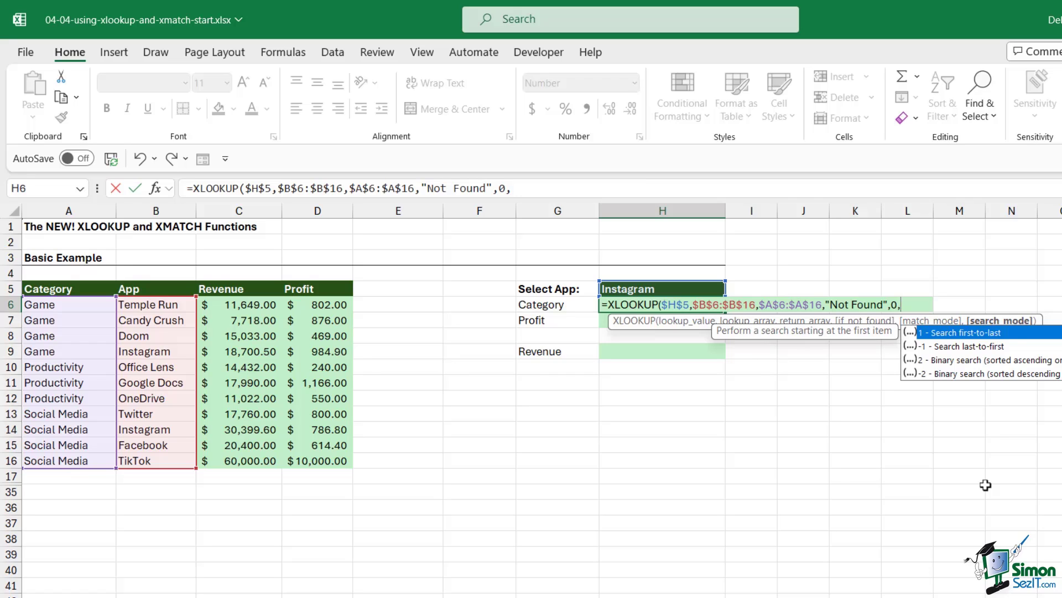
{"action": "key", "text": "Down"}
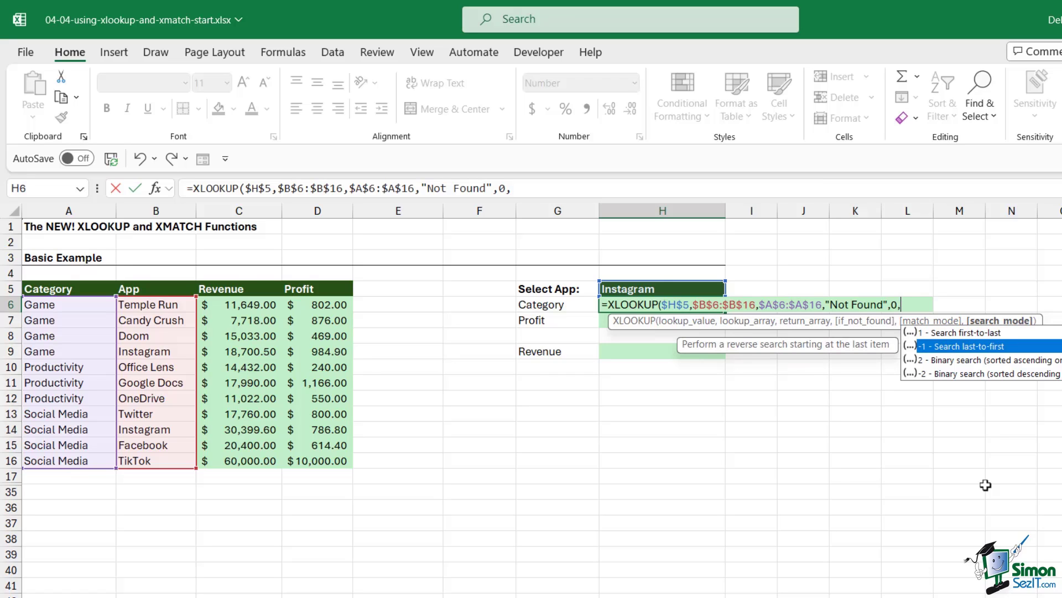
{"action": "key", "text": "Tab"}
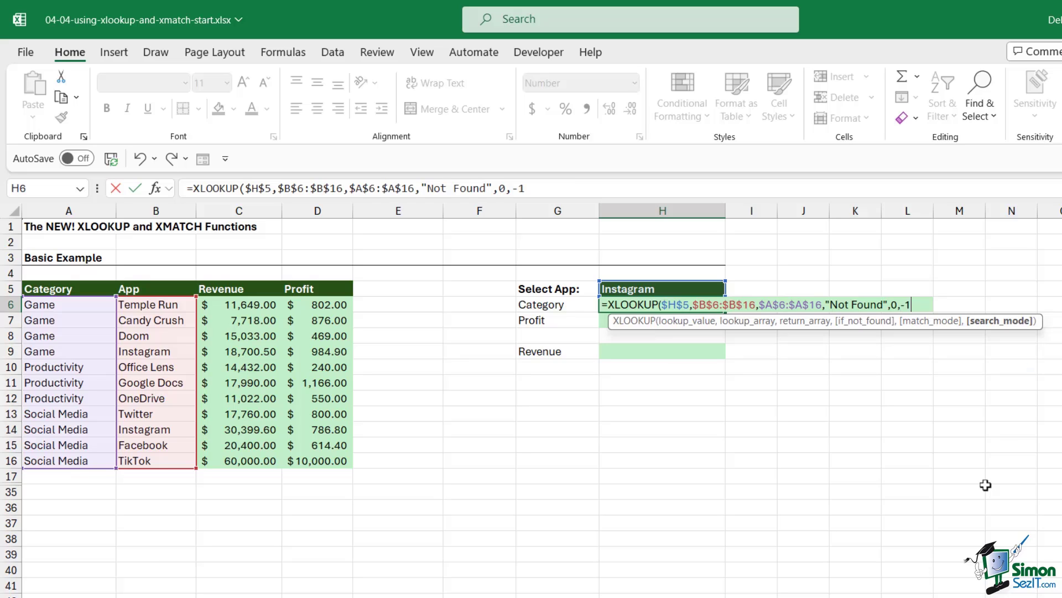
{"action": "type", "text": ")"}
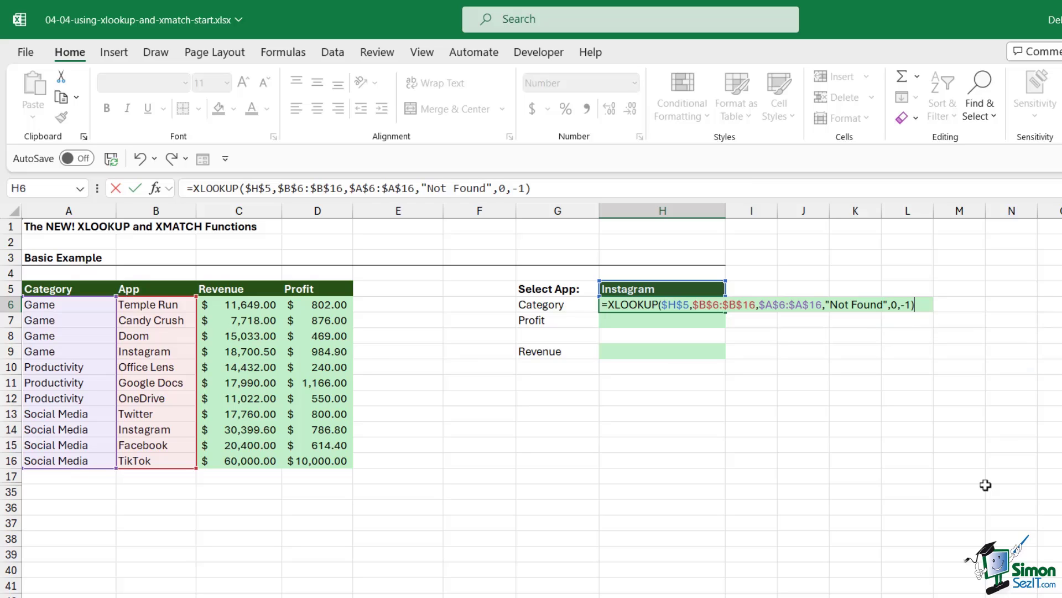
{"action": "key", "text": "Return"}
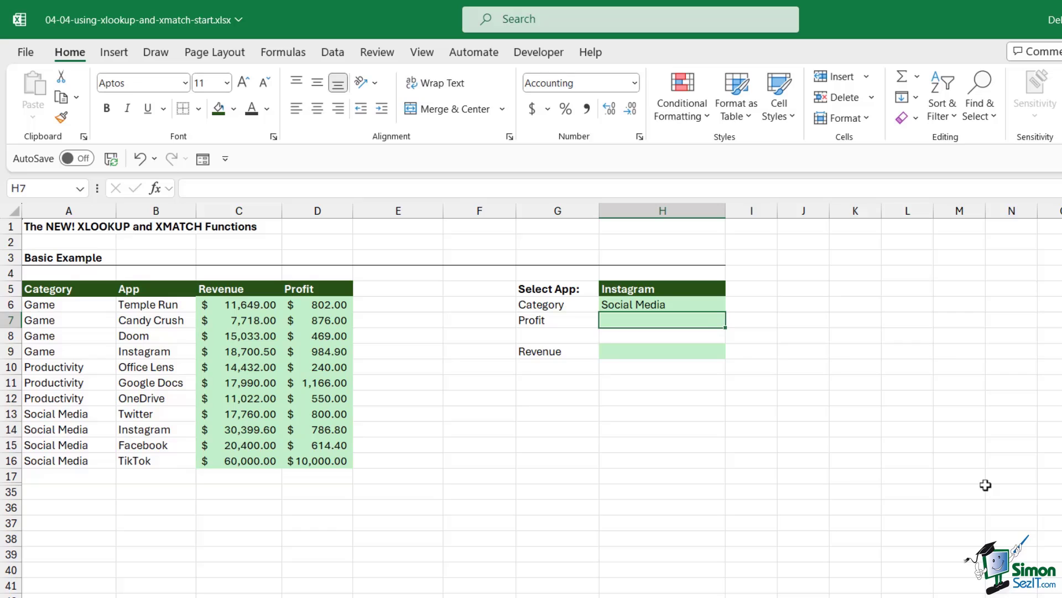
Step: Compare the category returned in H6 with the last Instagram entry in A14:D14
{"action": "left_click", "coordinate": [668, 303]}
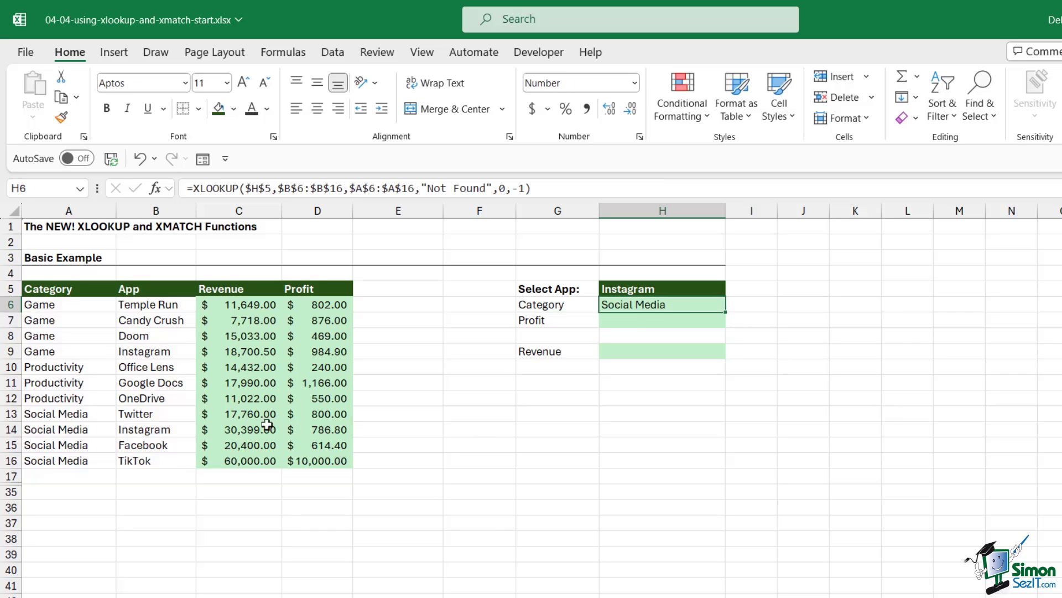
{"action": "left_click", "coordinate": [89, 429]}
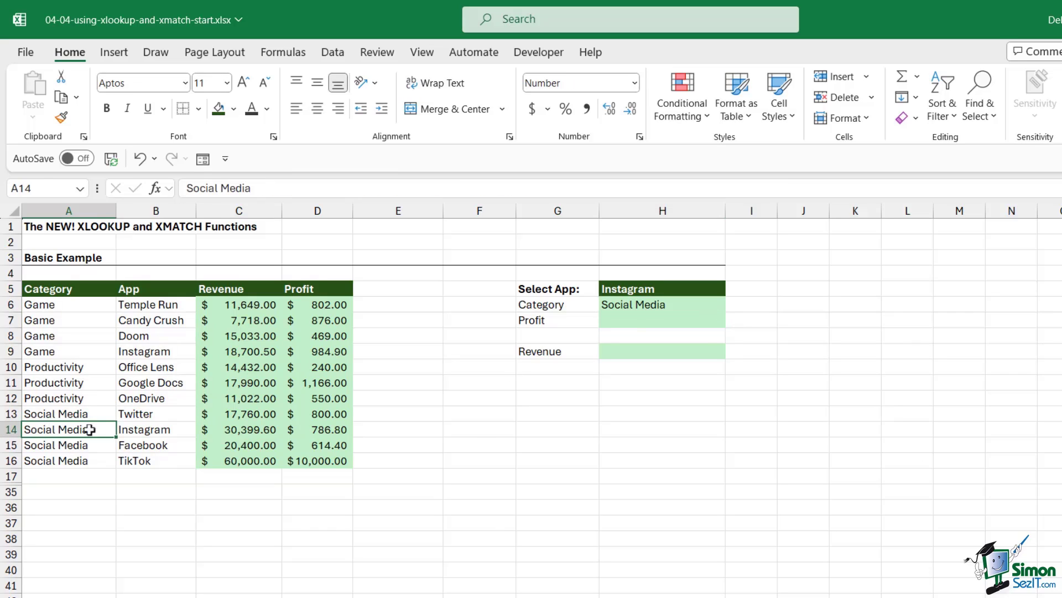
{"action": "left_click_drag", "start_coordinate": [89, 430], "coordinate": [315, 428]}
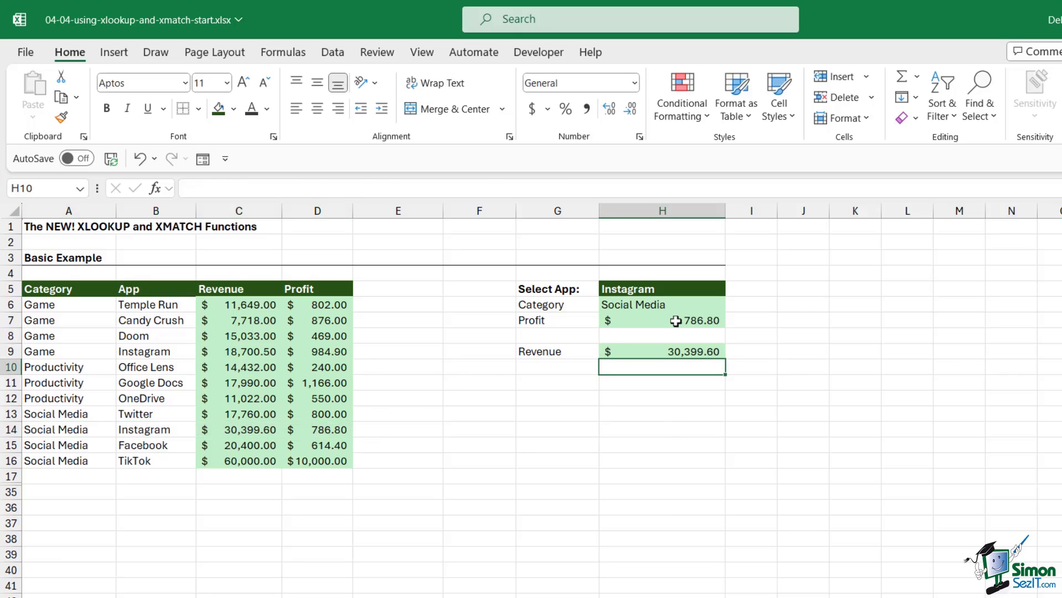
Step: Check the XLOOKUP formulas and results in the Profit cell H7 and the Revenue cell H9
{"action": "left_click", "coordinate": [678, 321]}
{"action": "left_click", "coordinate": [662, 353]}
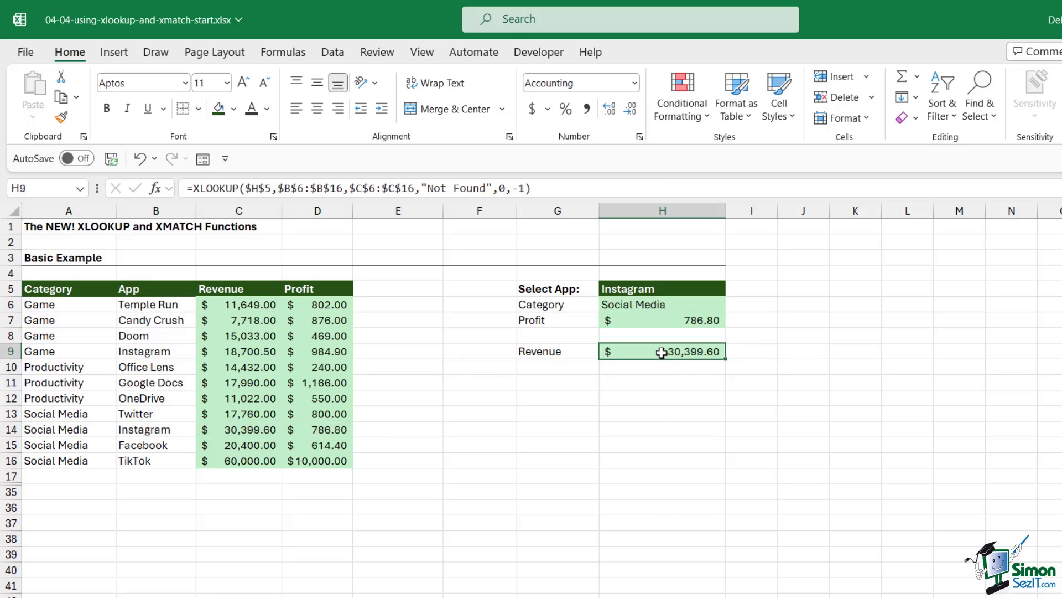
{"action": "left_click", "coordinate": [664, 323]}
{"action": "left_click", "coordinate": [669, 352]}
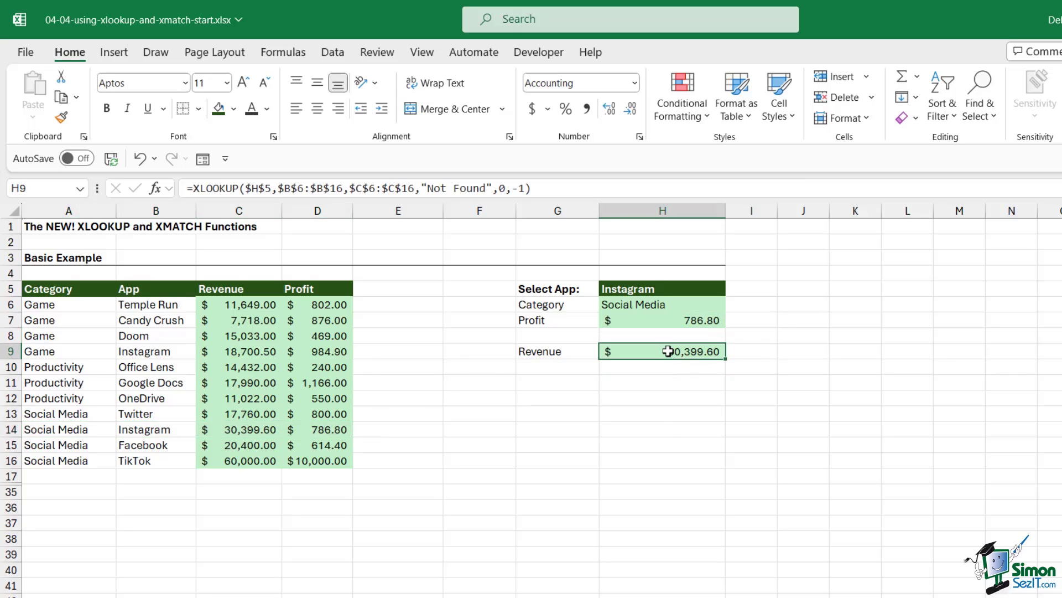
Step: Check the XLOOKUP formula in the Profit cell H7
{"action": "left_click", "coordinate": [671, 324]}
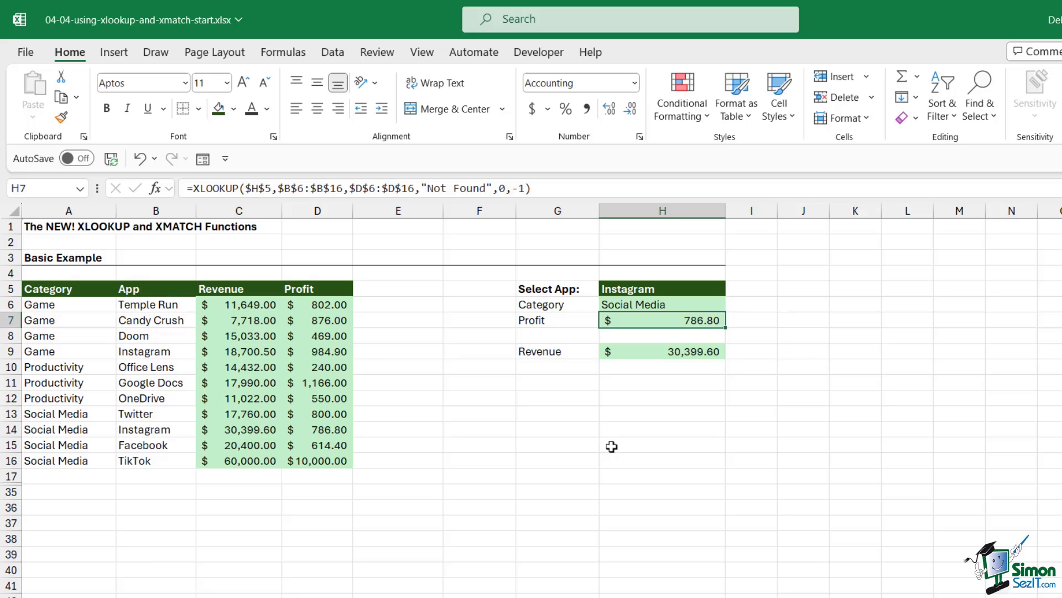
{"action": "left_click", "coordinate": [908, 367]}
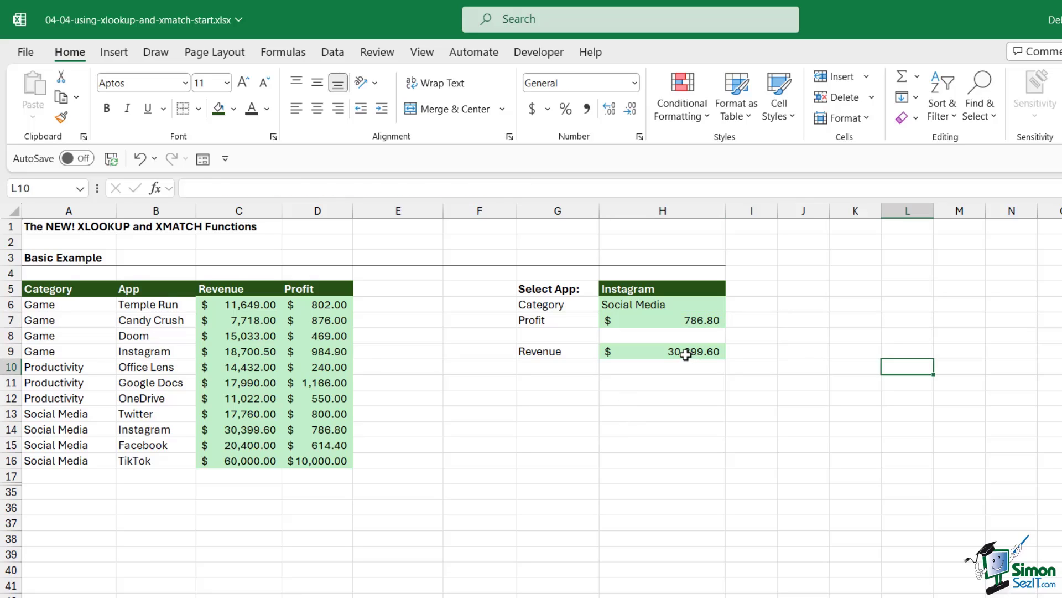
Step: Clear the Revenue cell H9 and begin an XMATCH formula there with the absolute lookup value $H$5
{"action": "left_click", "coordinate": [683, 352]}
{"action": "key", "text": "Delete"}
{"action": "type", "text": "="}
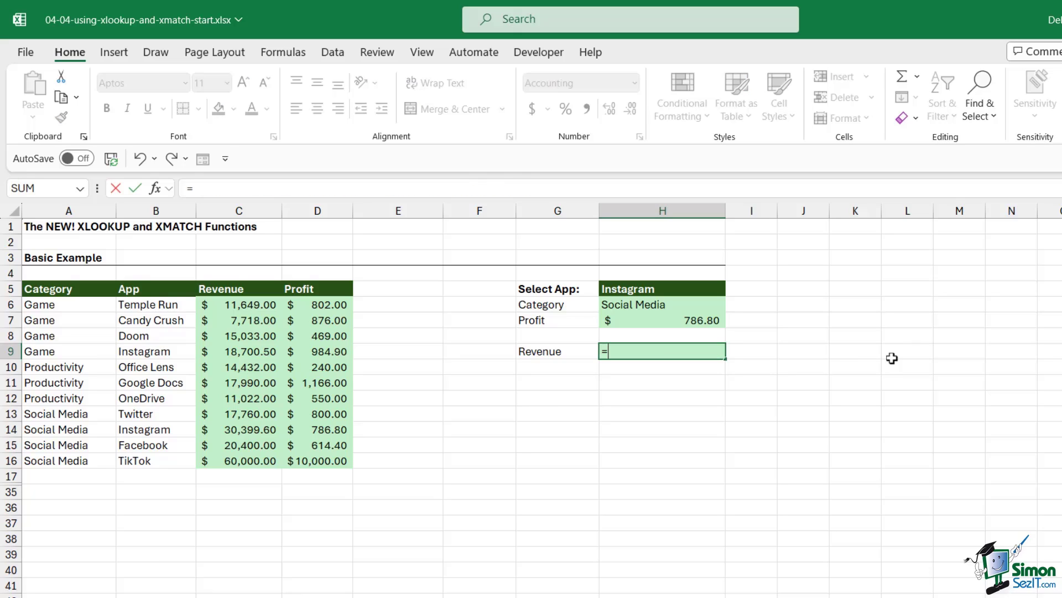
{"action": "type", "text": "XMATCH("}
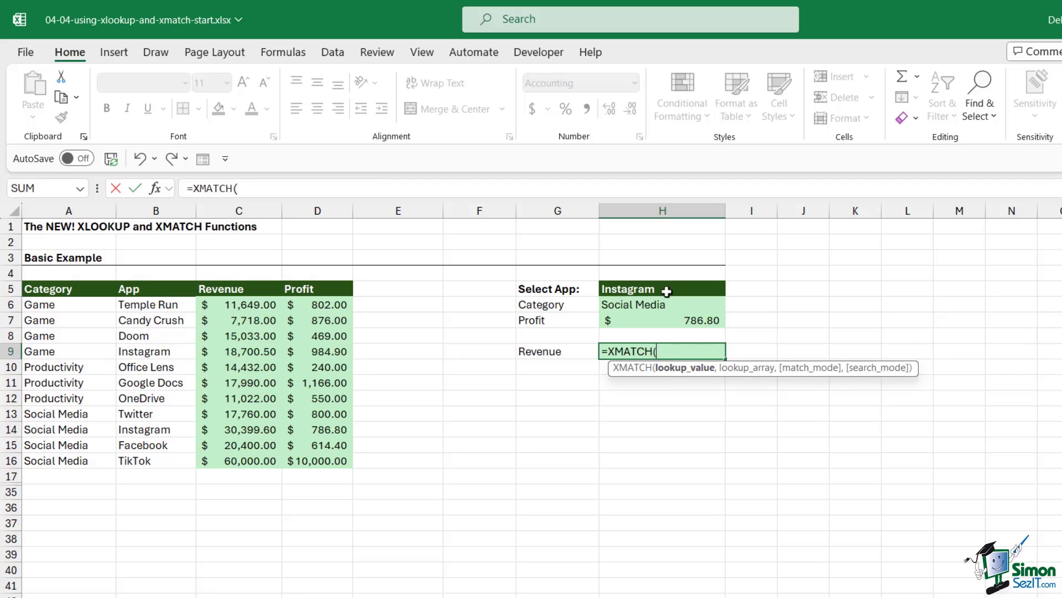
{"action": "left_click", "coordinate": [667, 290]}
{"action": "key", "text": "F4"}
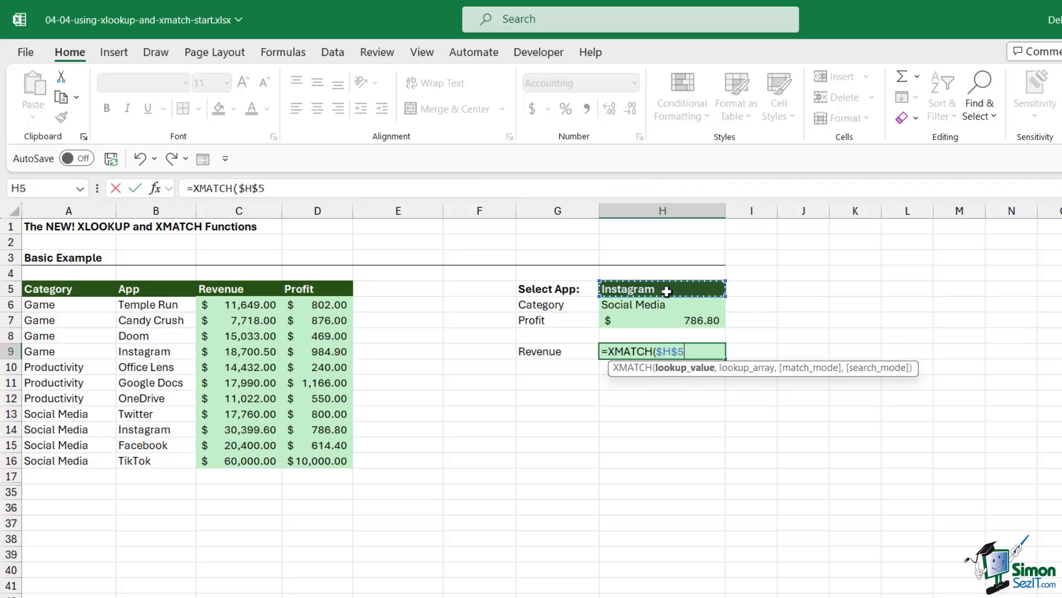
{"action": "type", "text": ","}
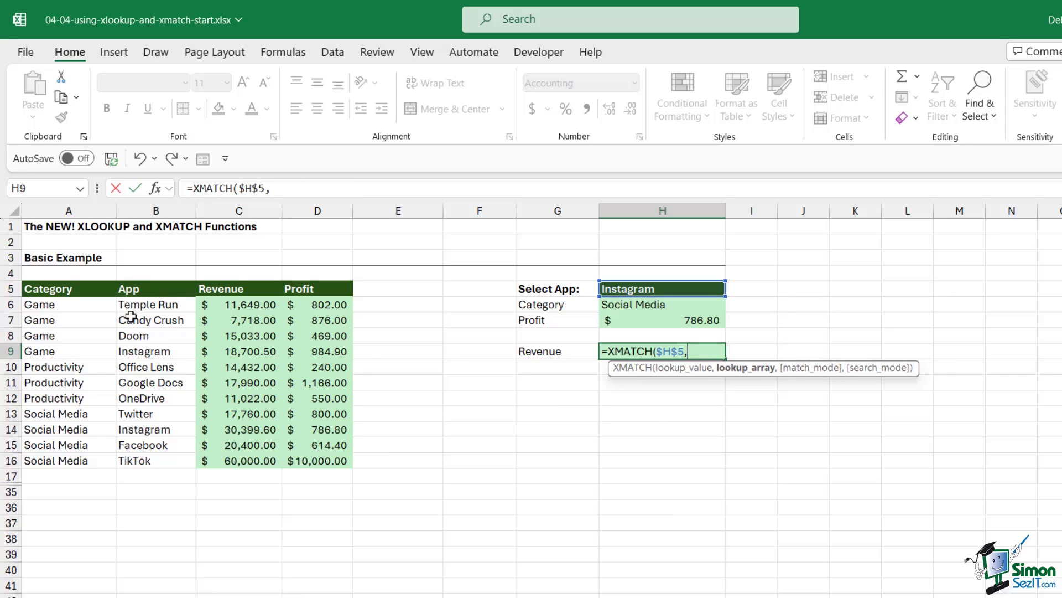
Step: Complete the XMATCH in H9 with lookup array $B$6:$B$16, match mode 0 (exact match) and search mode 1 (first-to-last)
{"action": "left_click_drag", "start_coordinate": [147, 305], "coordinate": [141, 455]}
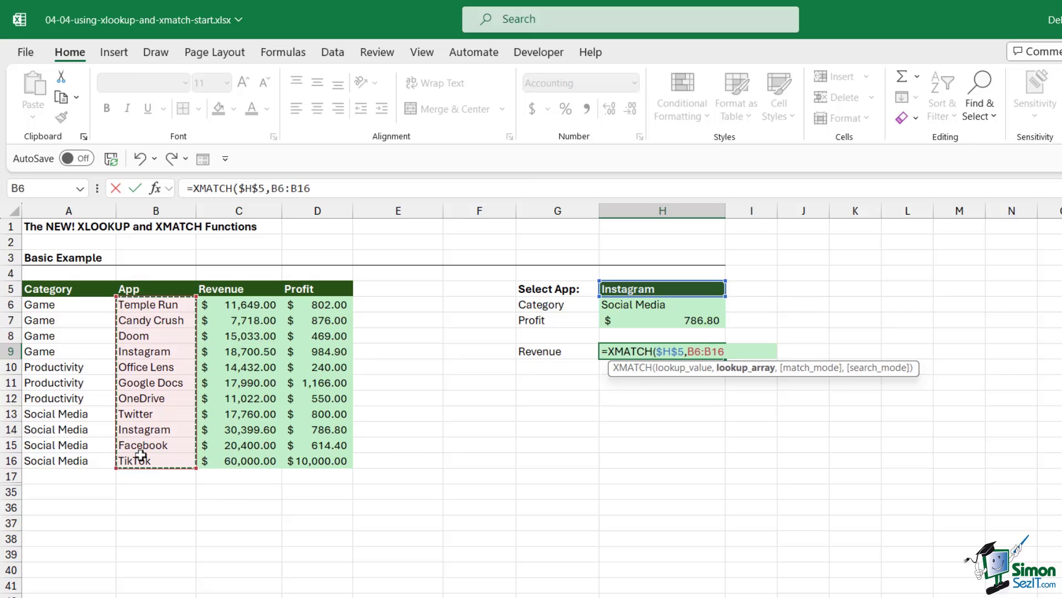
{"action": "key", "text": "F4"}
{"action": "type", "text": ","}
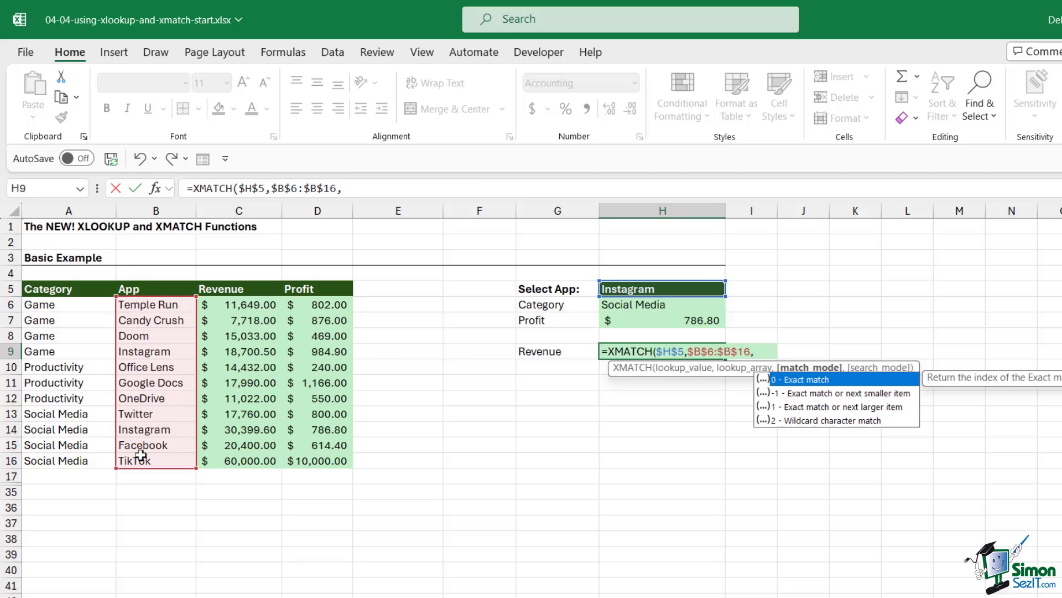
{"action": "type", "text": "0,1"}
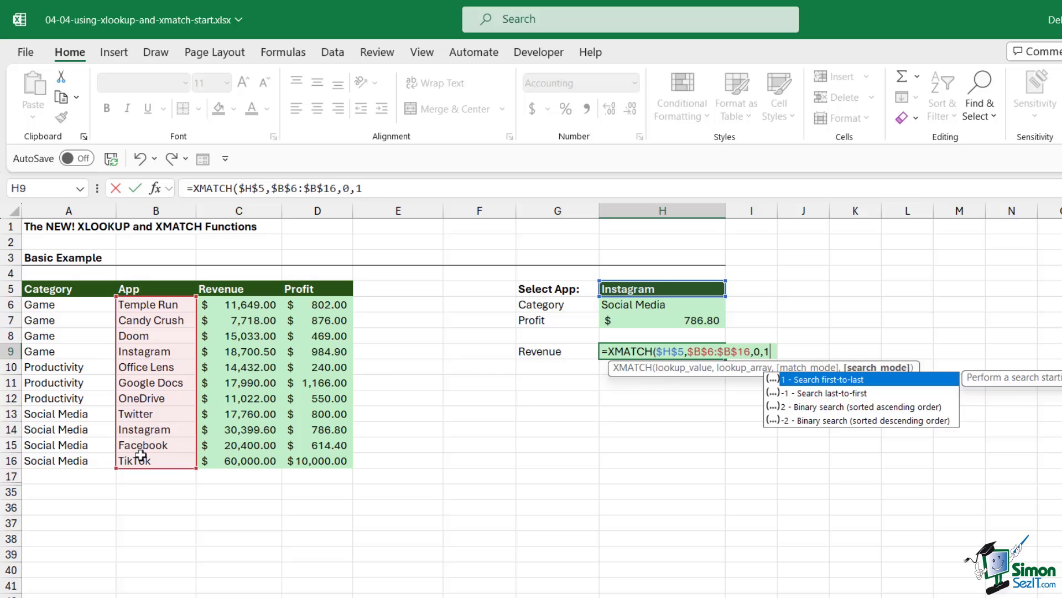
{"action": "type", "text": ")"}
{"action": "key", "text": "Return"}
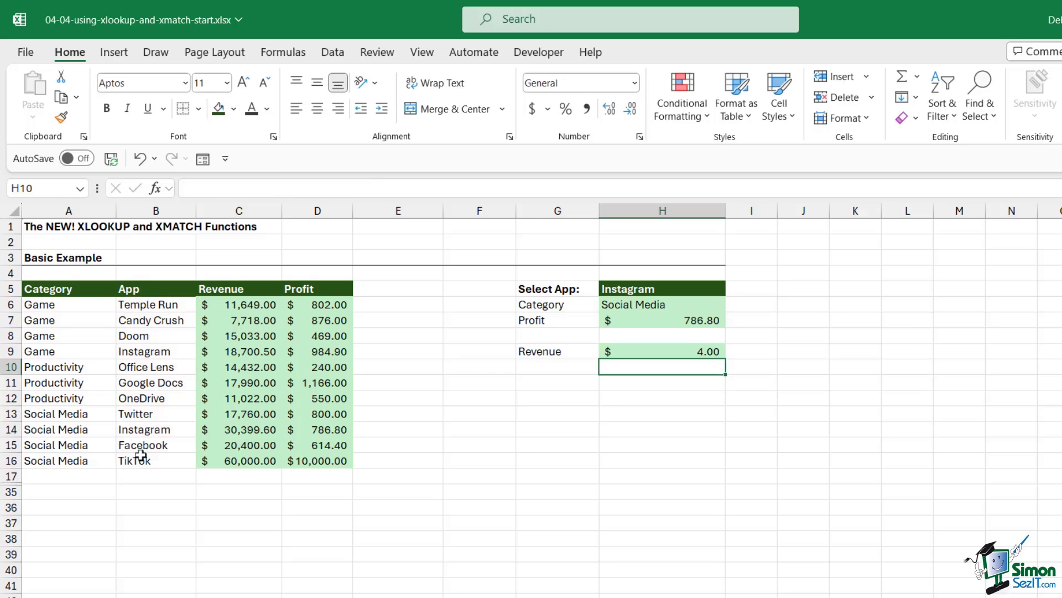
Step: Change the number format of the XMATCH result in H9 to General
{"action": "left_click", "coordinate": [631, 351]}
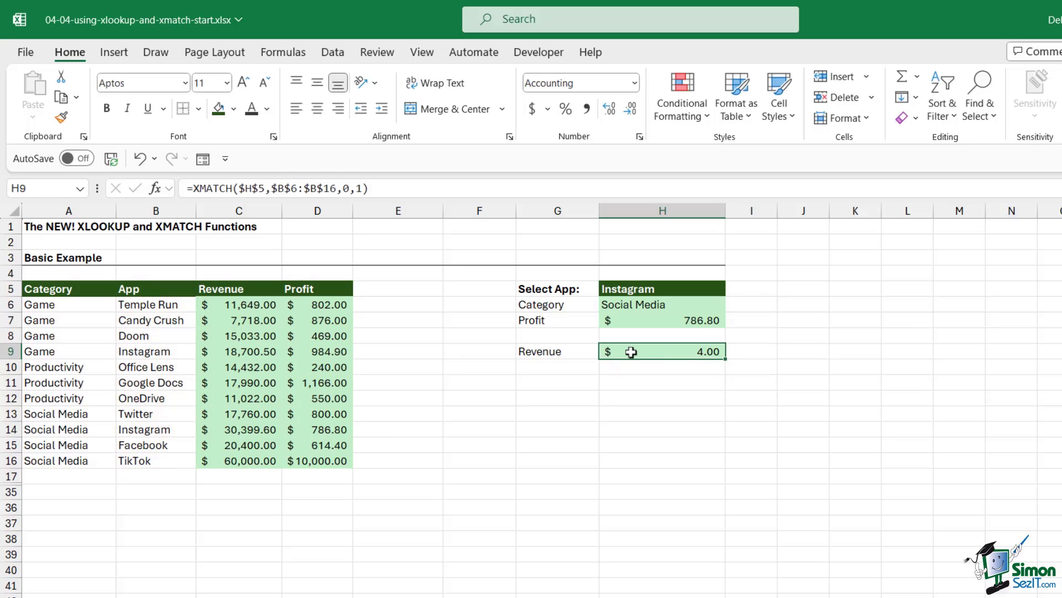
{"action": "left_click", "coordinate": [635, 83]}
{"action": "left_click", "coordinate": [581, 108]}
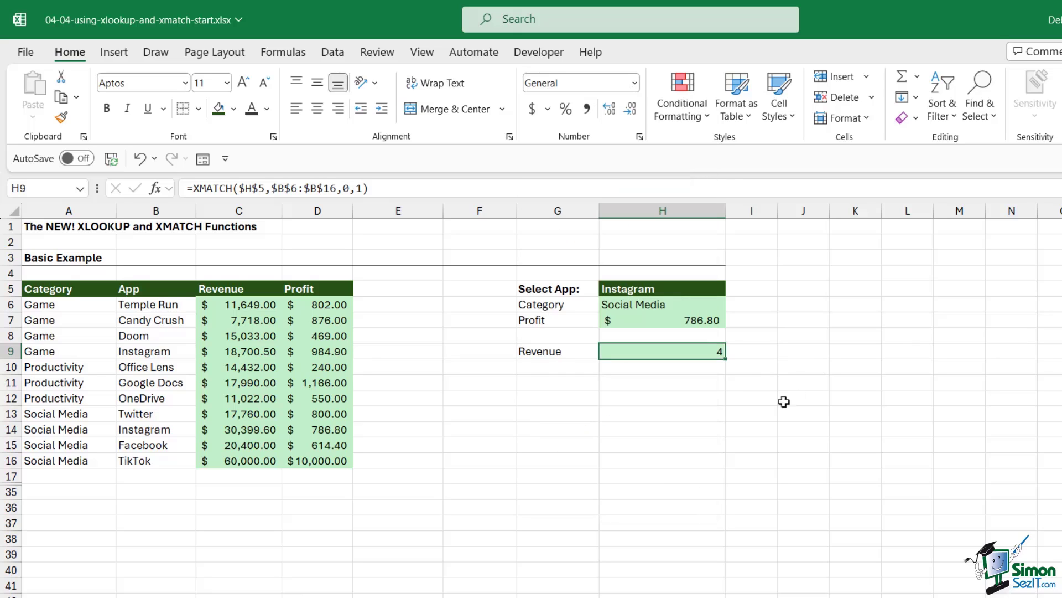
Step: Compare the XMATCH result in H9 with the position of the first Instagram entry in the app list B6:B16
{"action": "left_click", "coordinate": [712, 398]}
{"action": "left_click", "coordinate": [679, 353]}
{"action": "left_click", "coordinate": [158, 352]}
{"action": "left_click_drag", "start_coordinate": [155, 304], "coordinate": [152, 460]}
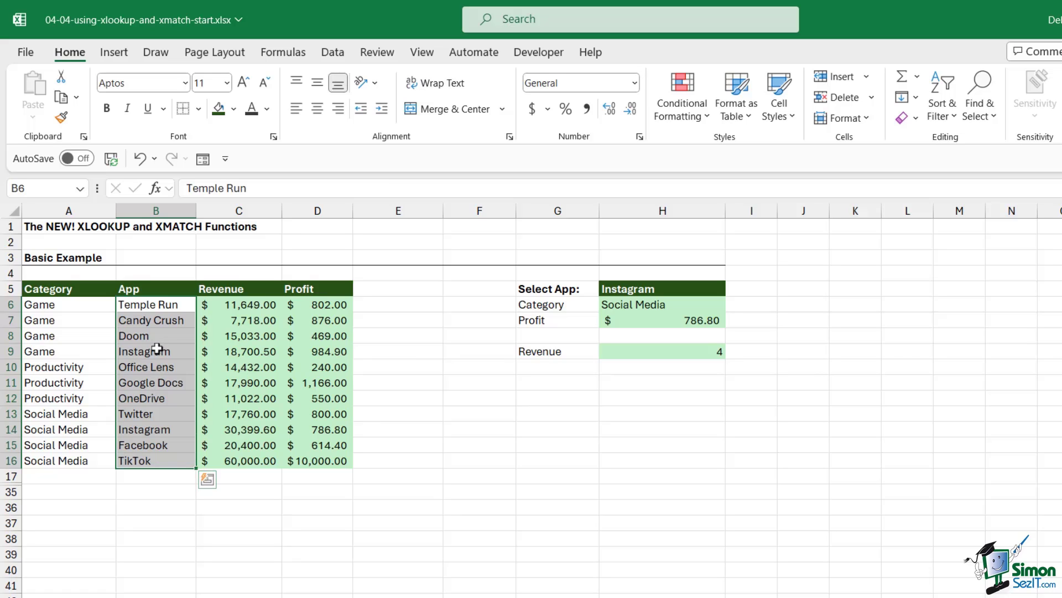
{"action": "left_click", "coordinate": [684, 352]}
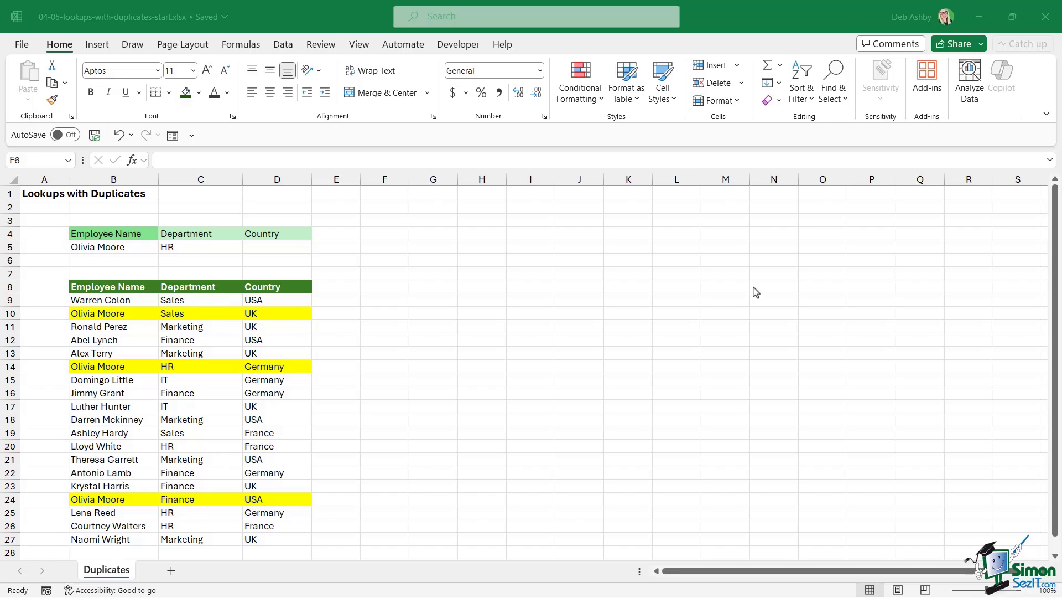
Step: In the 04-05-lookups-with-duplicates-start.xlsx workbook, examine the Employee Name, Department and Country columns of the table B8:D27
{"action": "left_click", "coordinate": [477, 296]}
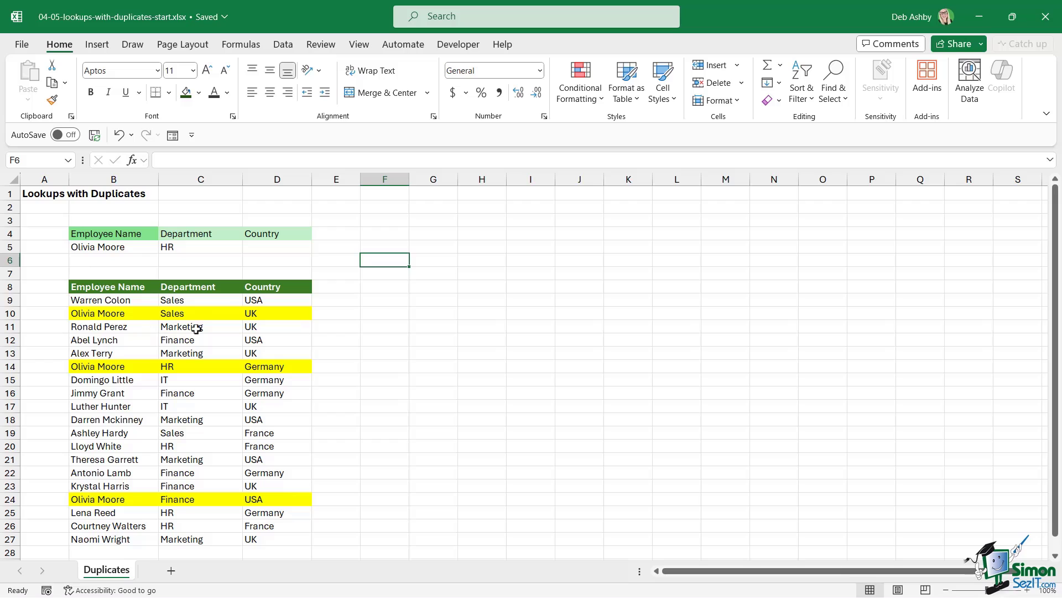
{"action": "left_click_drag", "start_coordinate": [98, 288], "coordinate": [287, 541]}
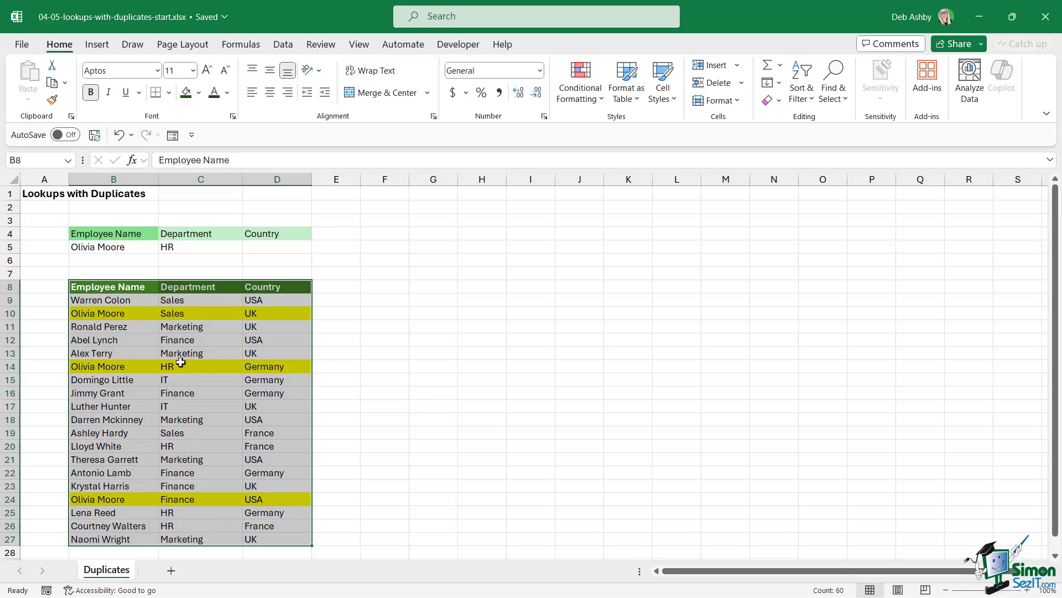
{"action": "left_click_drag", "start_coordinate": [127, 285], "coordinate": [123, 374]}
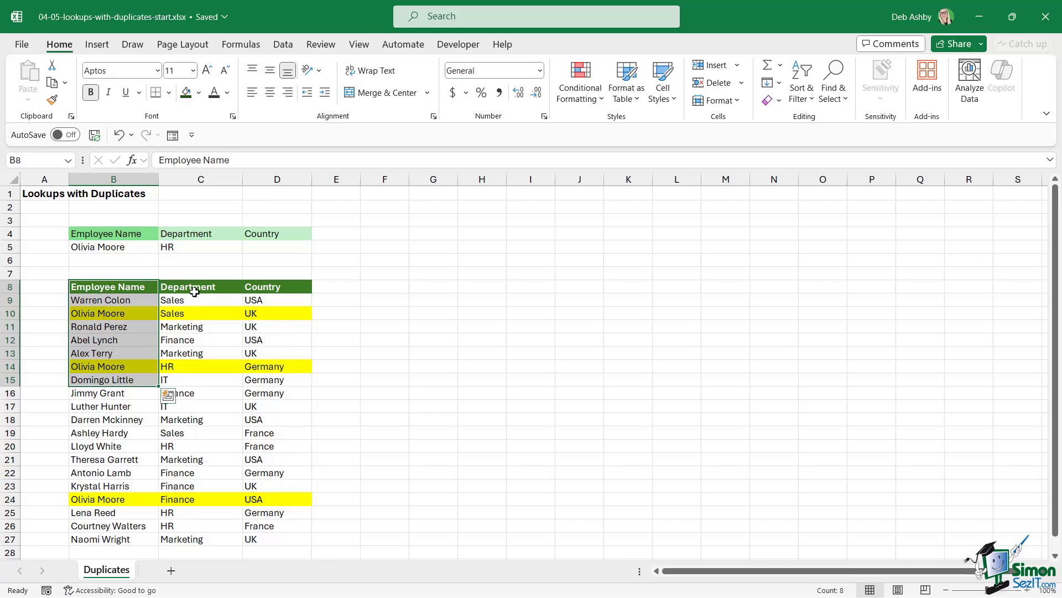
{"action": "left_click_drag", "start_coordinate": [195, 288], "coordinate": [206, 394]}
{"action": "left_click_drag", "start_coordinate": [279, 292], "coordinate": [327, 393]}
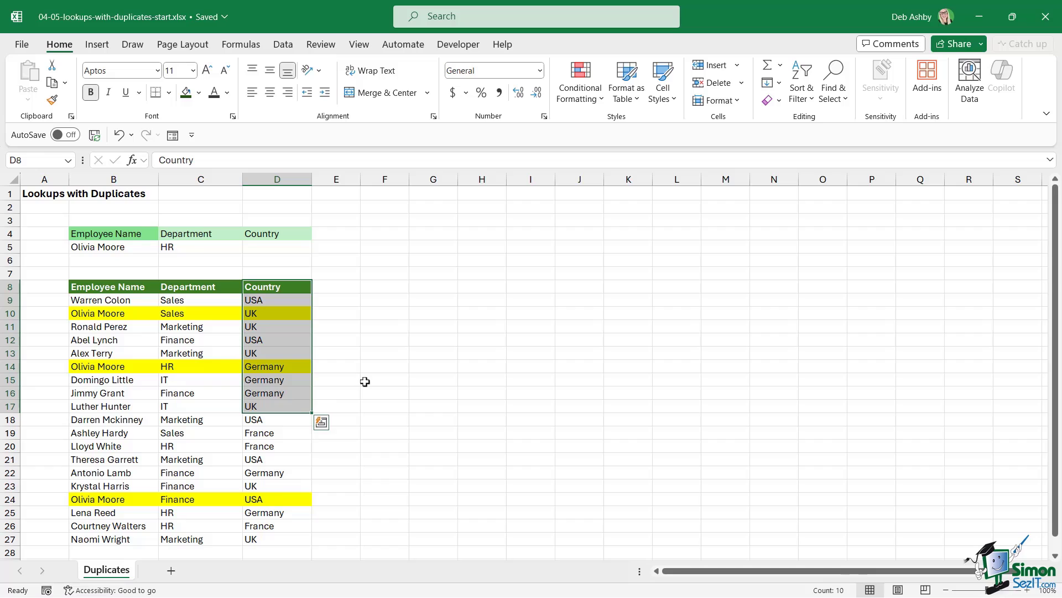
Step: Review the lookup area B4:D5, including the employee name in B5, the department in C5 and the Country cell D5
{"action": "left_click_drag", "start_coordinate": [118, 234], "coordinate": [307, 250]}
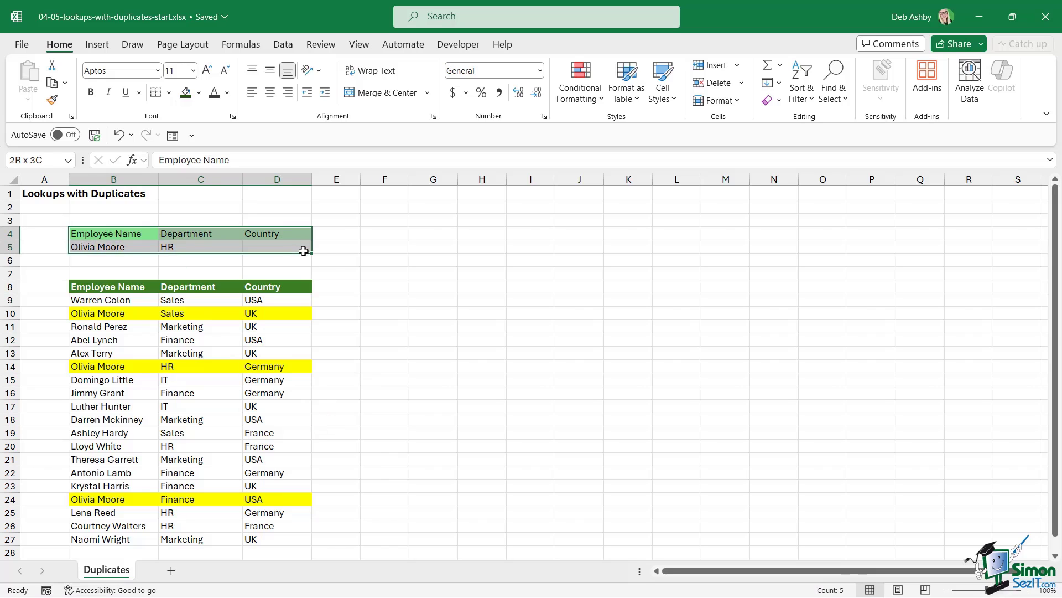
{"action": "left_click", "coordinate": [125, 247]}
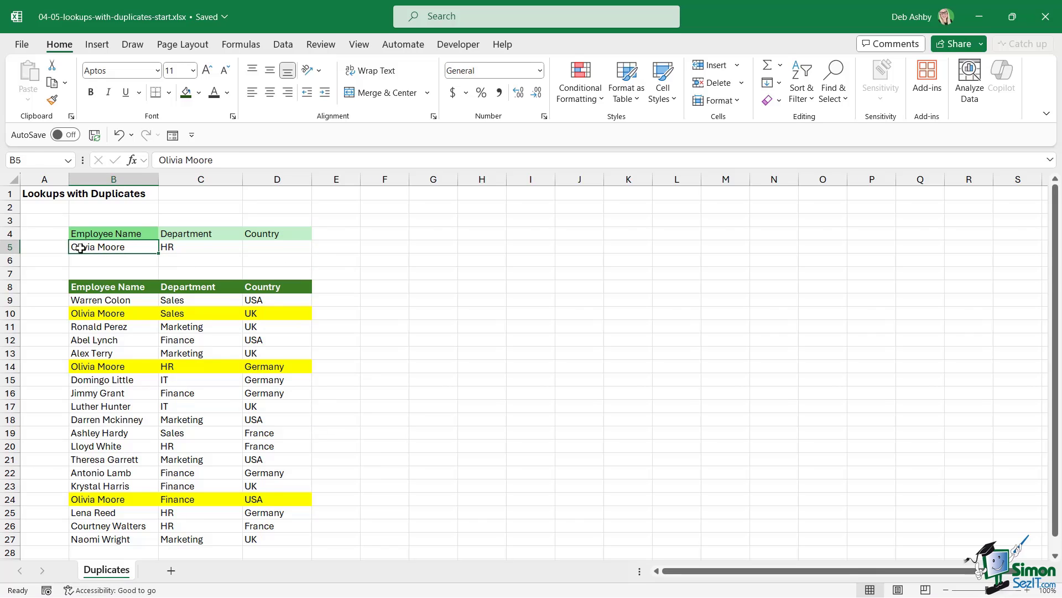
{"action": "left_click", "coordinate": [199, 248]}
{"action": "left_click", "coordinate": [301, 252]}
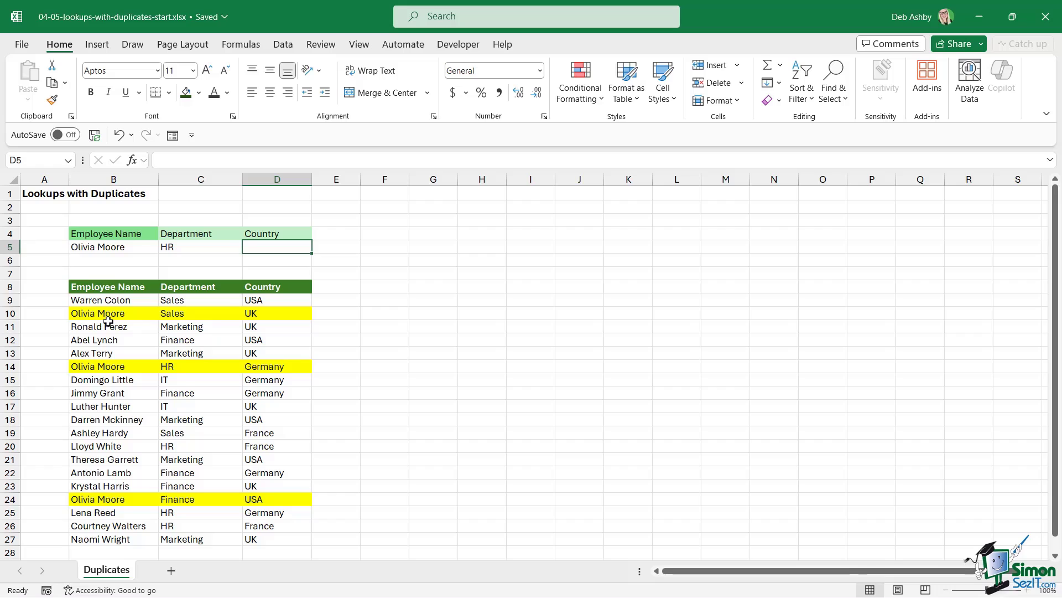
{"action": "left_click", "coordinate": [109, 248]}
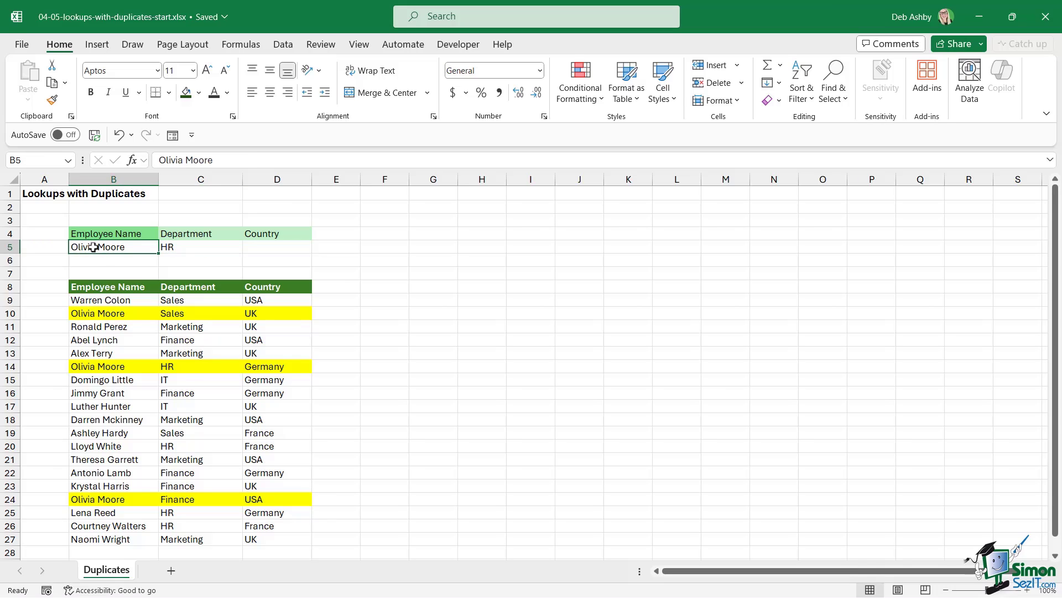
{"action": "left_click", "coordinate": [199, 248]}
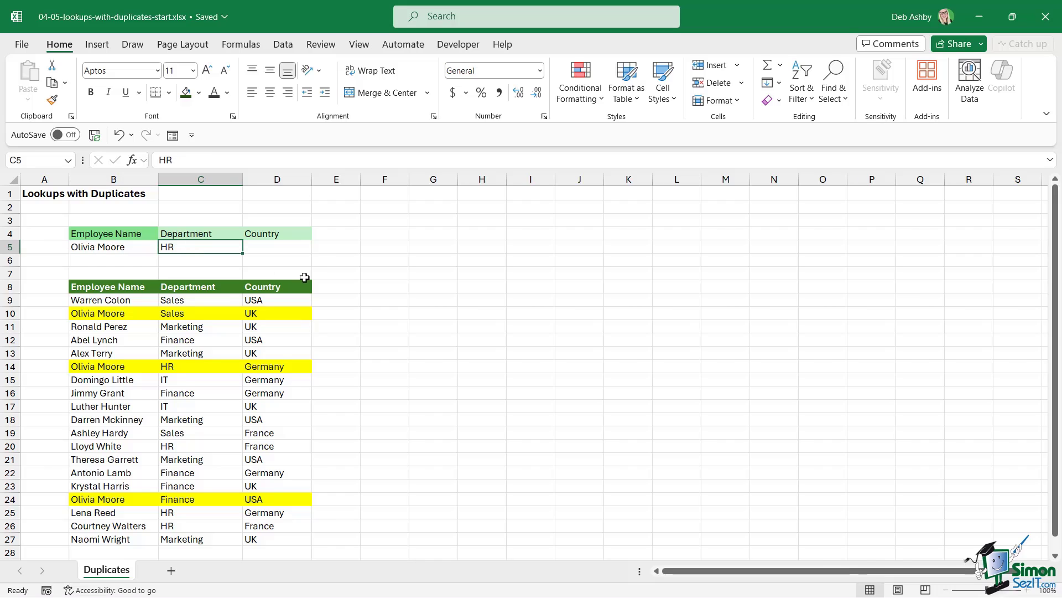
Step: Begin a VLOOKUP in the Country cell D5 with lookup value B5 and the absolute table array $B$8:$D$27
{"action": "left_click", "coordinate": [283, 247]}
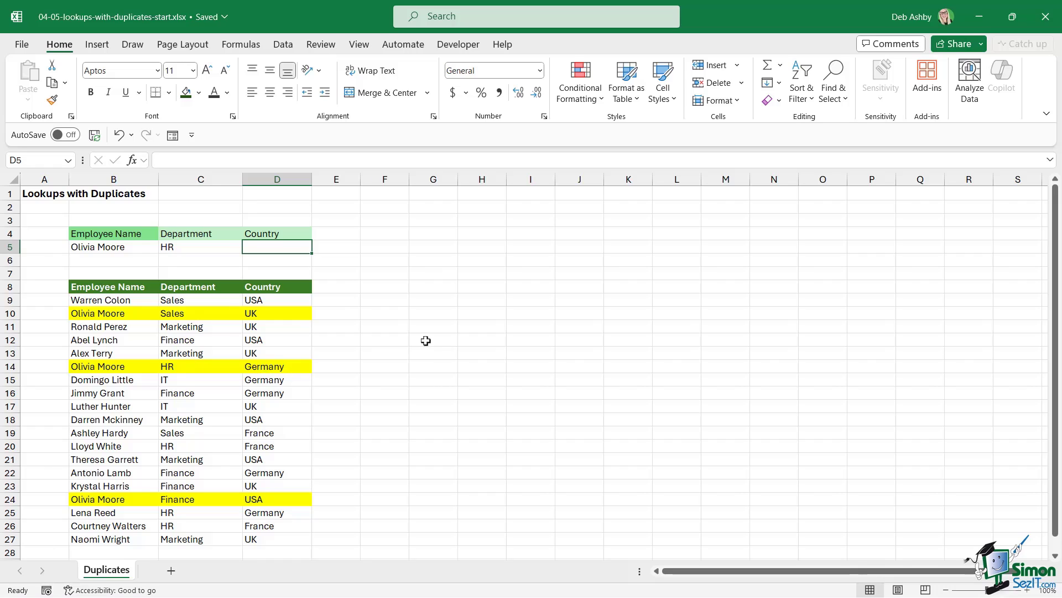
{"action": "type", "text": "=VLOOKUP("}
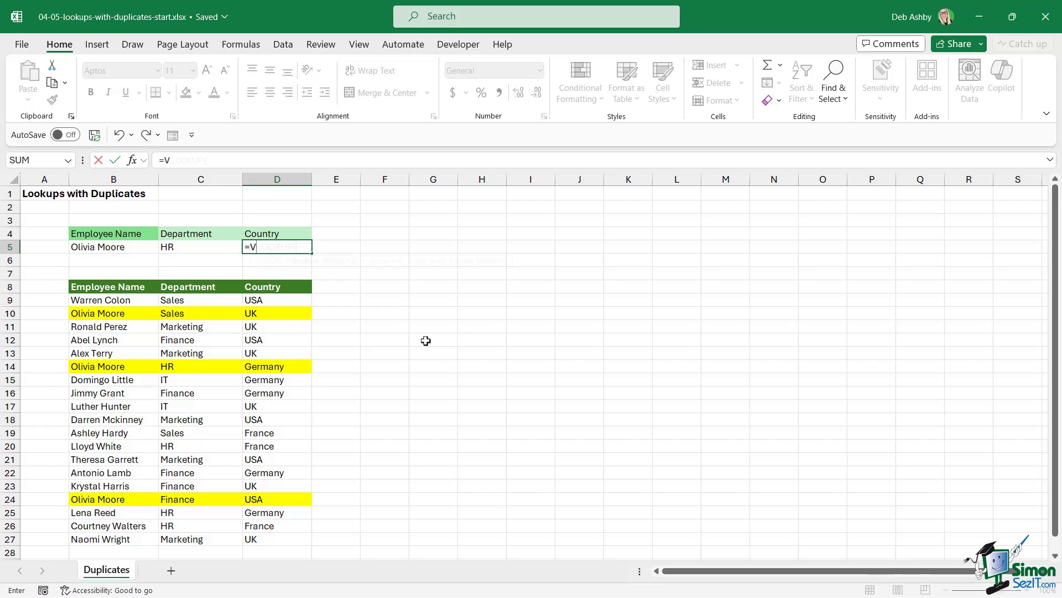
{"action": "left_click", "coordinate": [113, 248]}
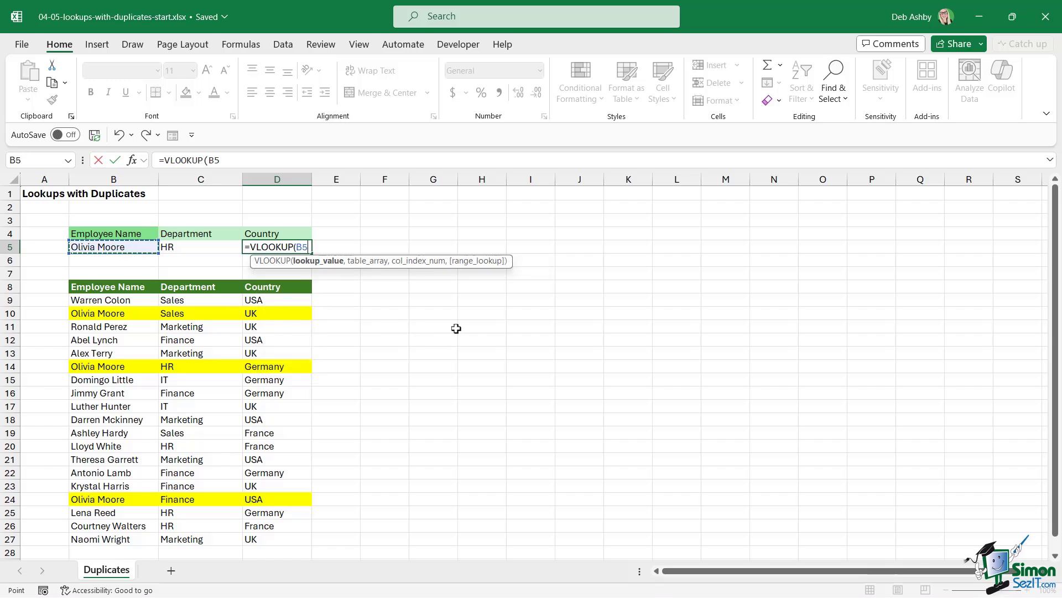
{"action": "type", "text": ","}
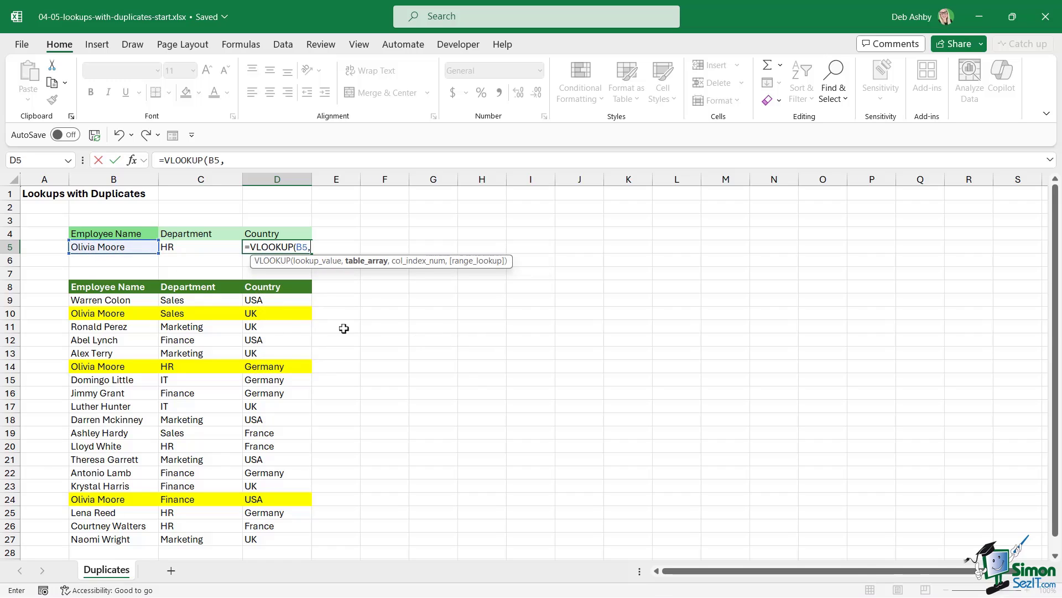
{"action": "left_click_drag", "start_coordinate": [122, 291], "coordinate": [287, 542]}
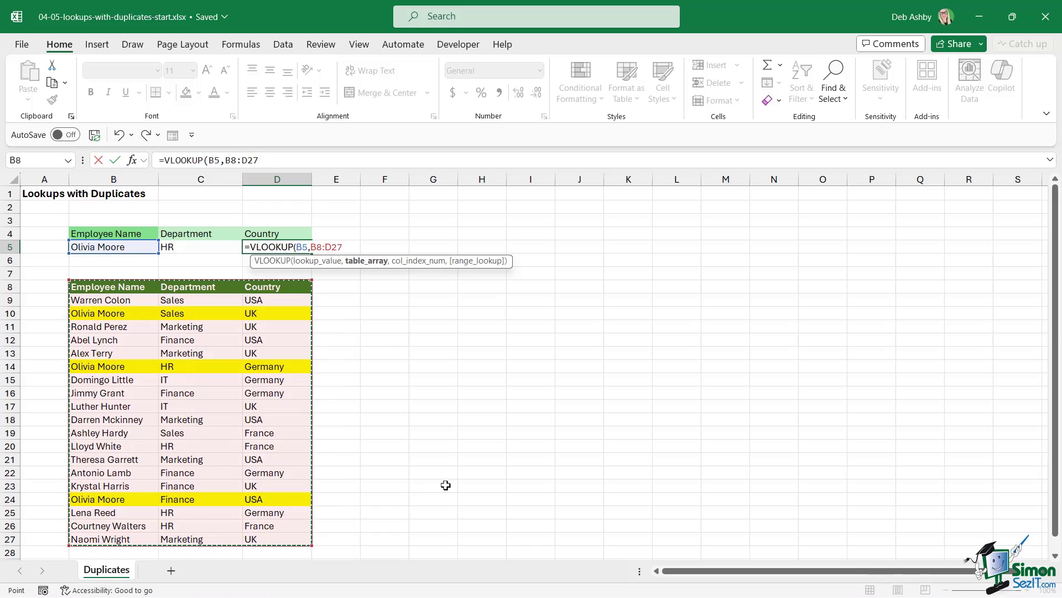
{"action": "key", "text": "F4"}
{"action": "type", "text": ","}
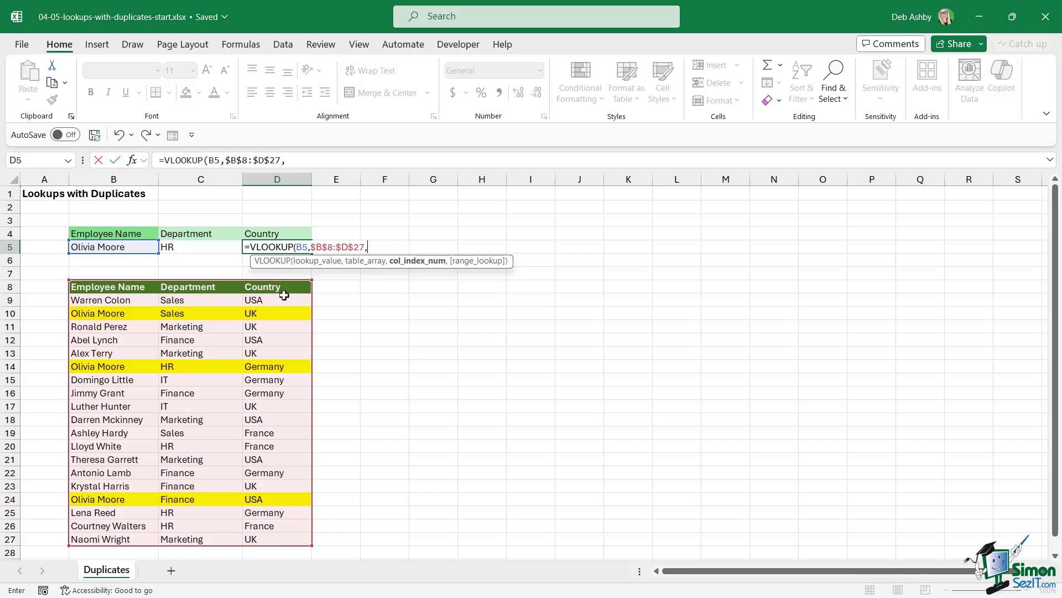
Step: Complete the VLOOKUP in D5 with column index 3 and FALSE for an exact match
{"action": "type", "text": "3,"}
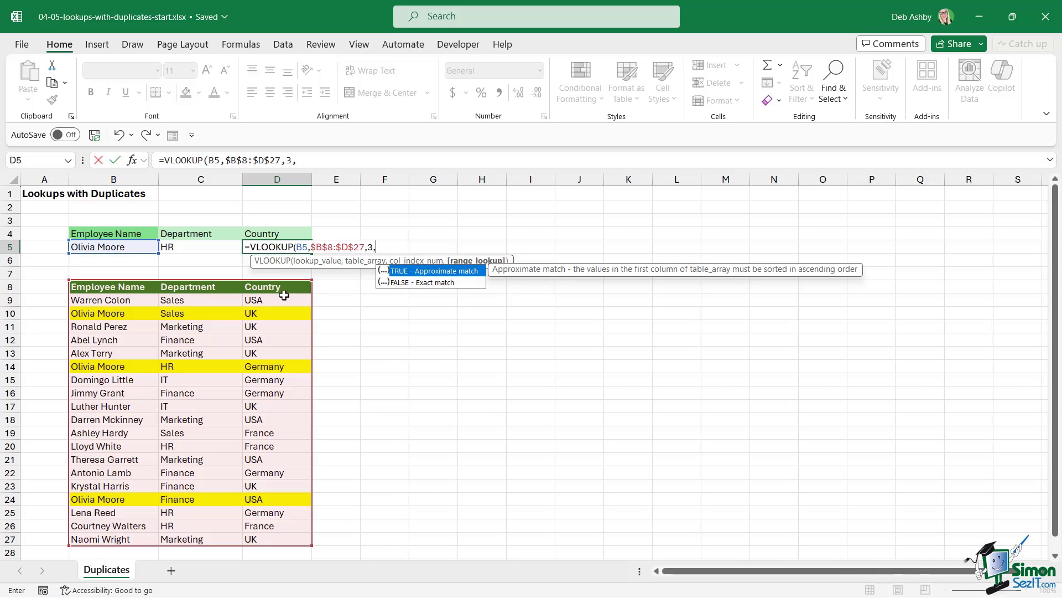
{"action": "type", "text": "FAKS"}
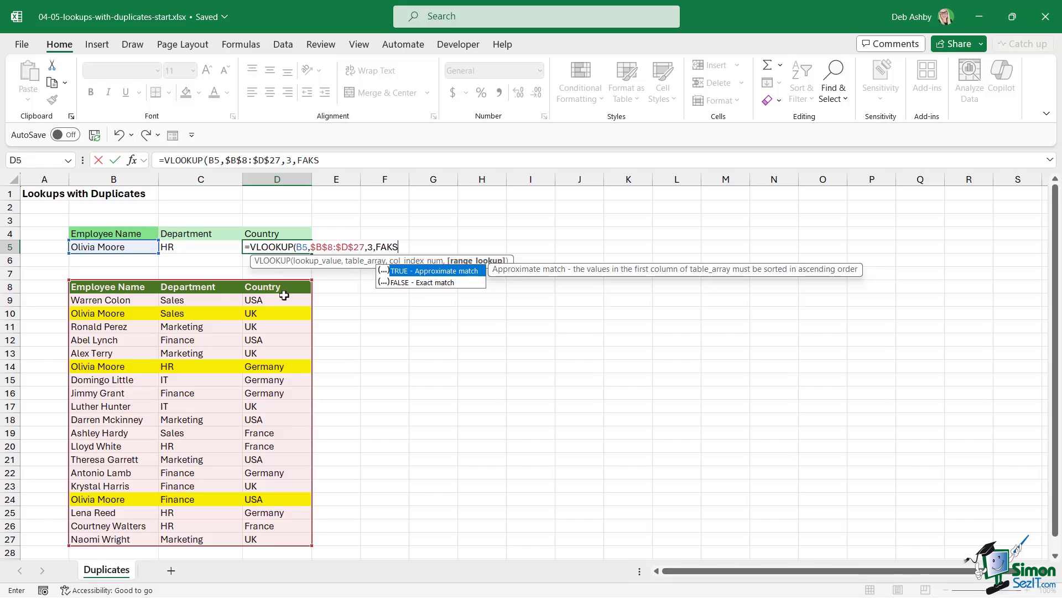
{"action": "key", "text": "BackSpace"}
{"action": "key", "text": "BackSpace"}
{"action": "type", "text": "LSE0"}
{"action": "key", "text": "BackSpace"}
{"action": "type", "text": ")"}
{"action": "key", "text": "Return"}
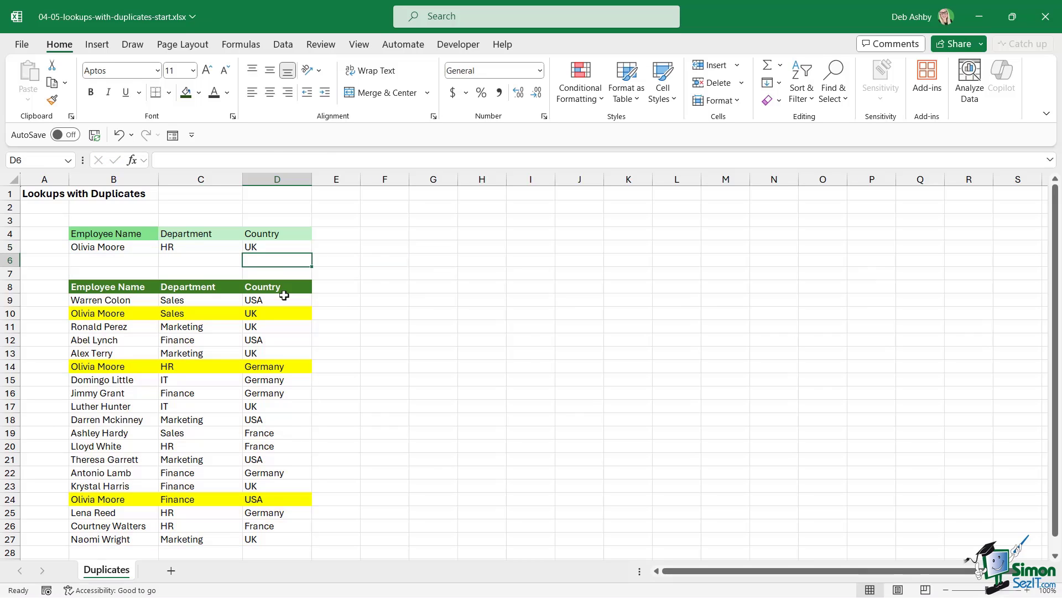
Step: Compare the country returned by the VLOOKUP in D5 with the employee's first highlighted entry in B10:D10
{"action": "left_click", "coordinate": [282, 247]}
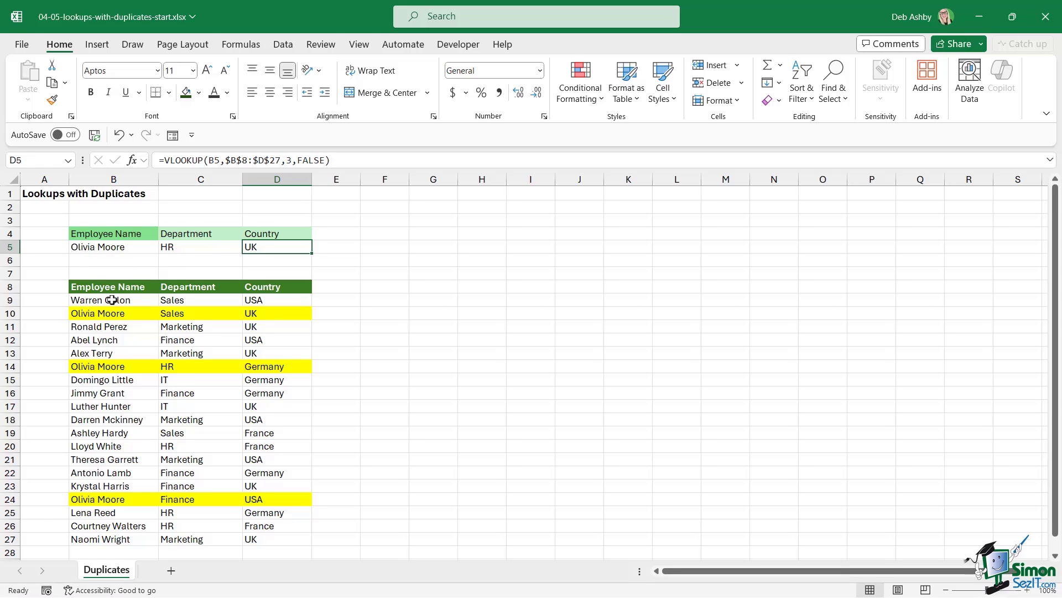
{"action": "left_click", "coordinate": [85, 315]}
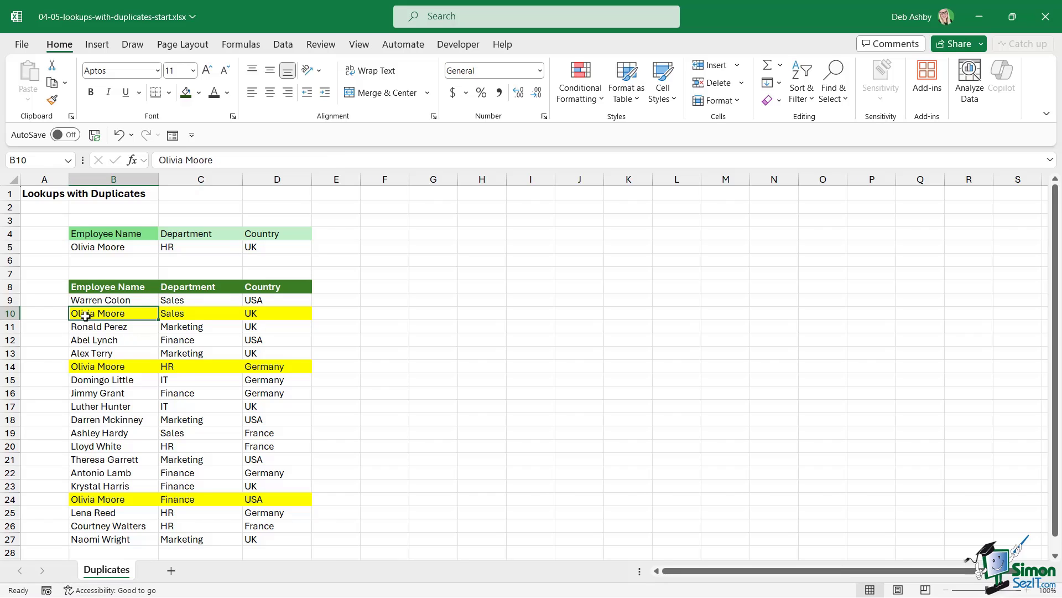
{"action": "left_click_drag", "start_coordinate": [82, 315], "coordinate": [282, 313]}
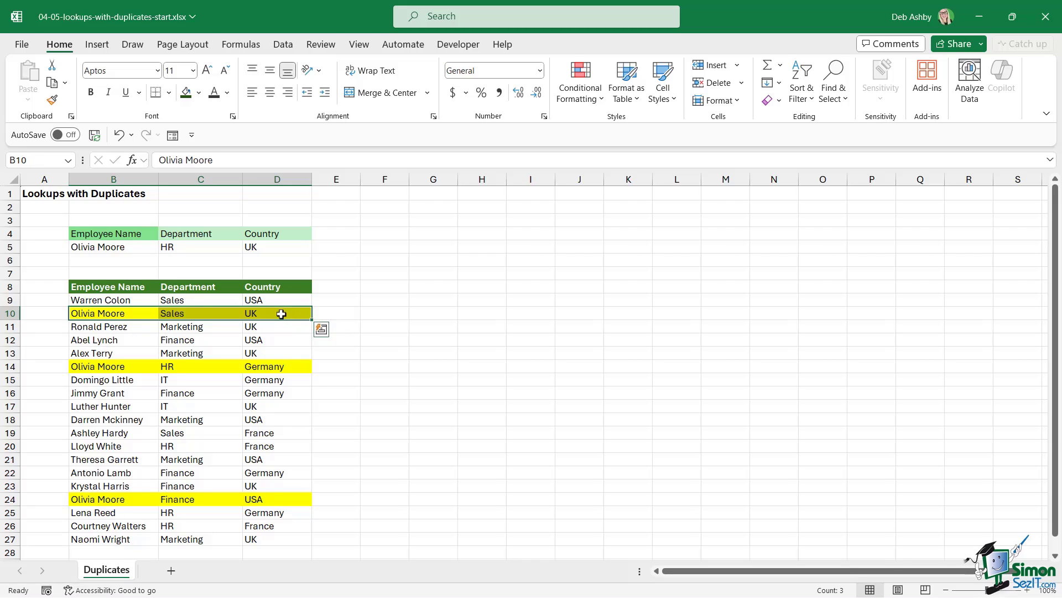
Step: Check the department and country in the lookup row B5:D5 against the first highlighted record in B10:D10
{"action": "left_click", "coordinate": [148, 248]}
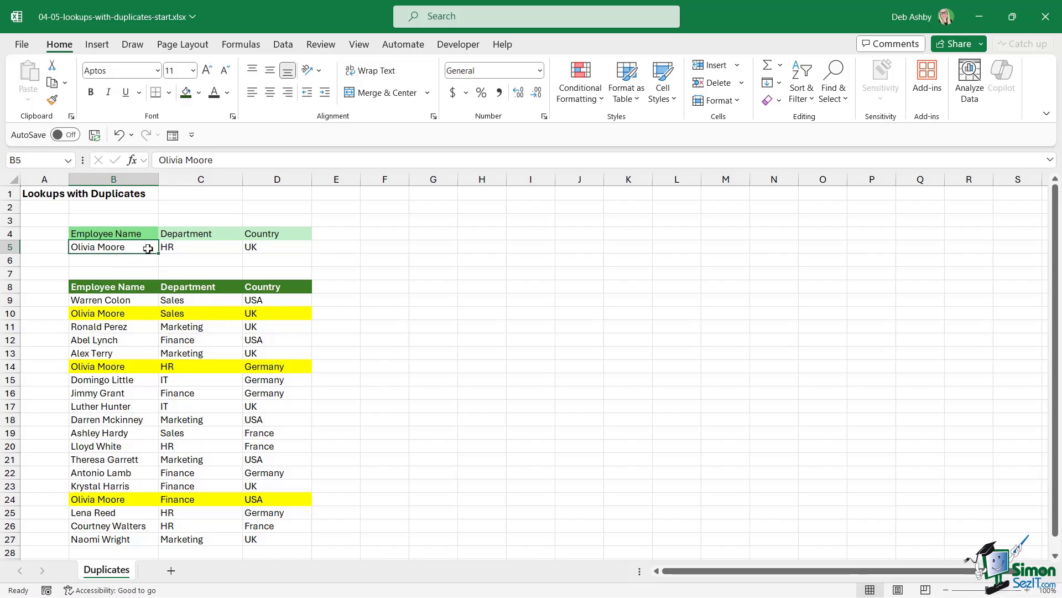
{"action": "left_click_drag", "start_coordinate": [148, 248], "coordinate": [276, 248]}
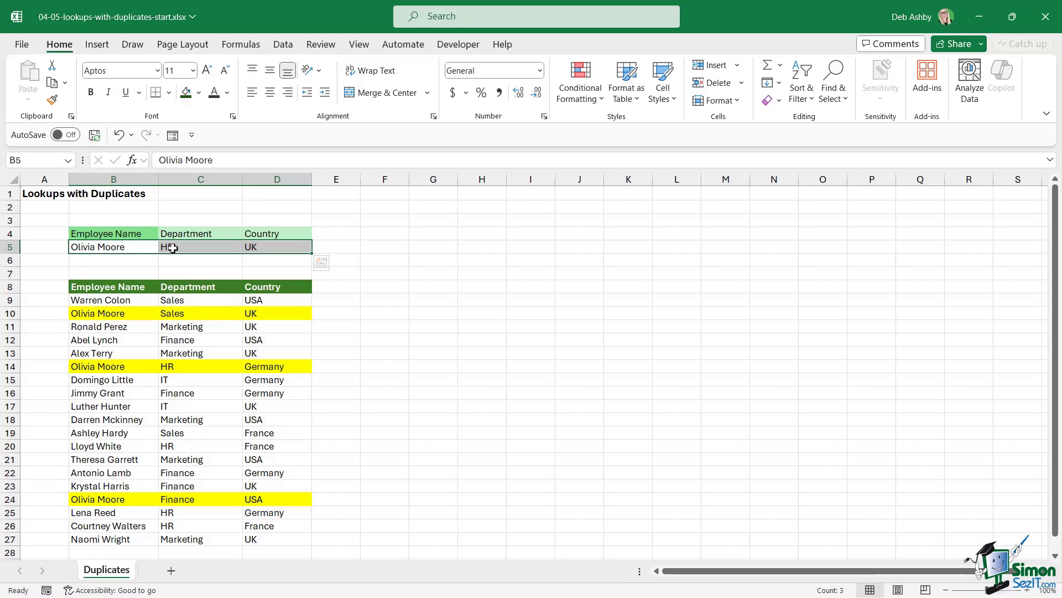
{"action": "left_click_drag", "start_coordinate": [93, 314], "coordinate": [266, 315]}
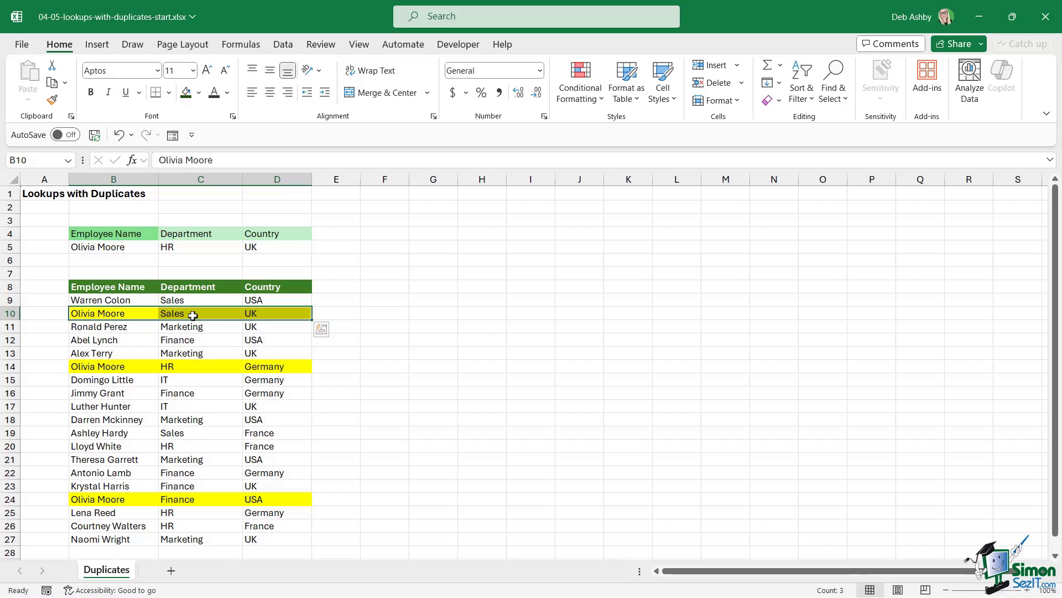
{"action": "left_click", "coordinate": [400, 265]}
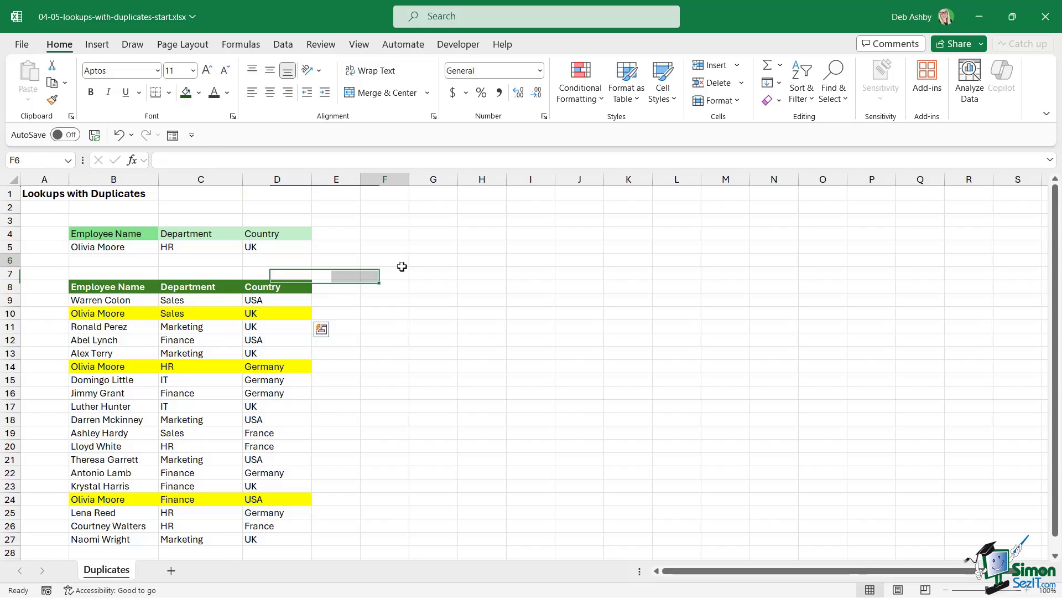
Step: Replace the VLOOKUP in the Country cell D5 with the start of an XLOOKUP using B5 as lookup value
{"action": "left_click", "coordinate": [277, 249]}
{"action": "key", "text": "BackSpace"}
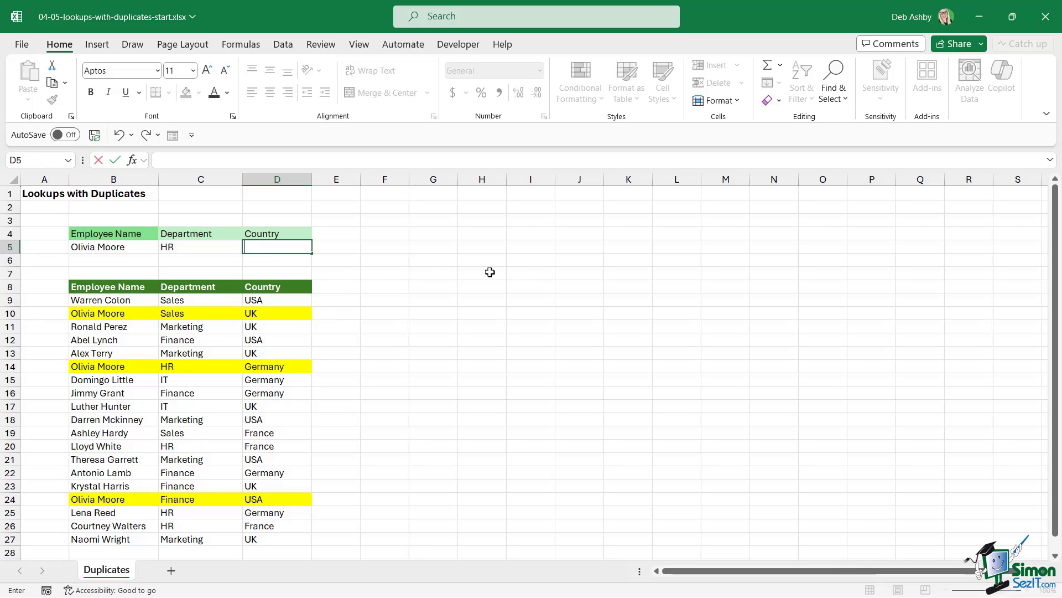
{"action": "type", "text": "=XL"}
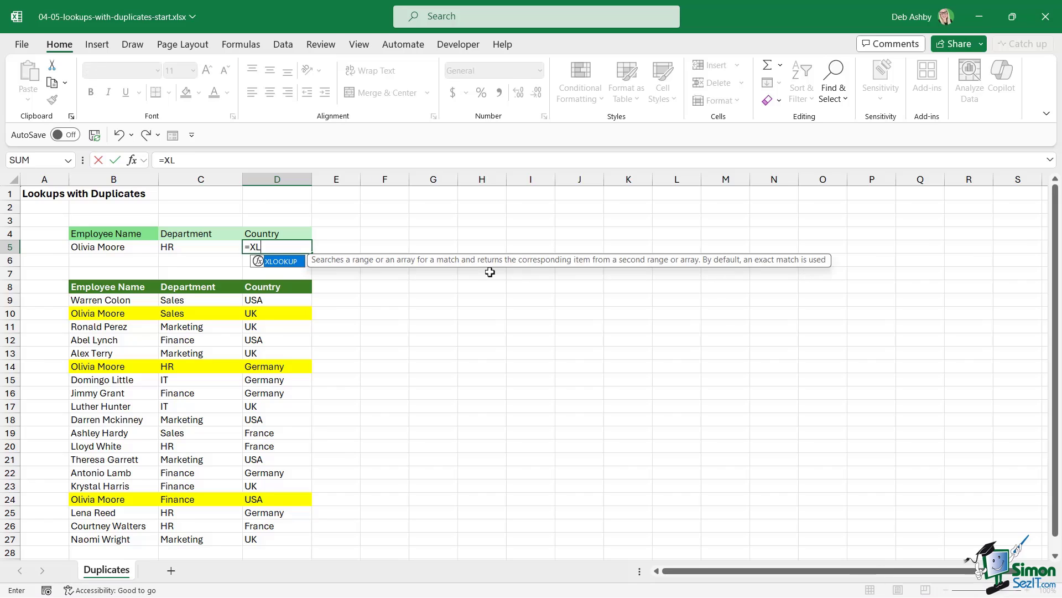
{"action": "type", "text": "OOKUP("}
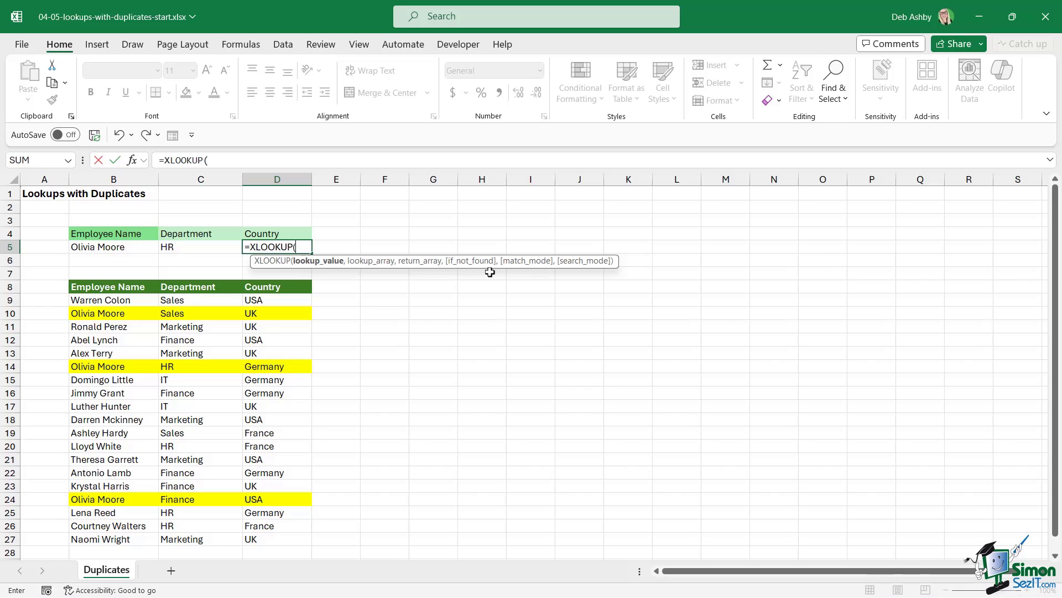
{"action": "left_click", "coordinate": [130, 247]}
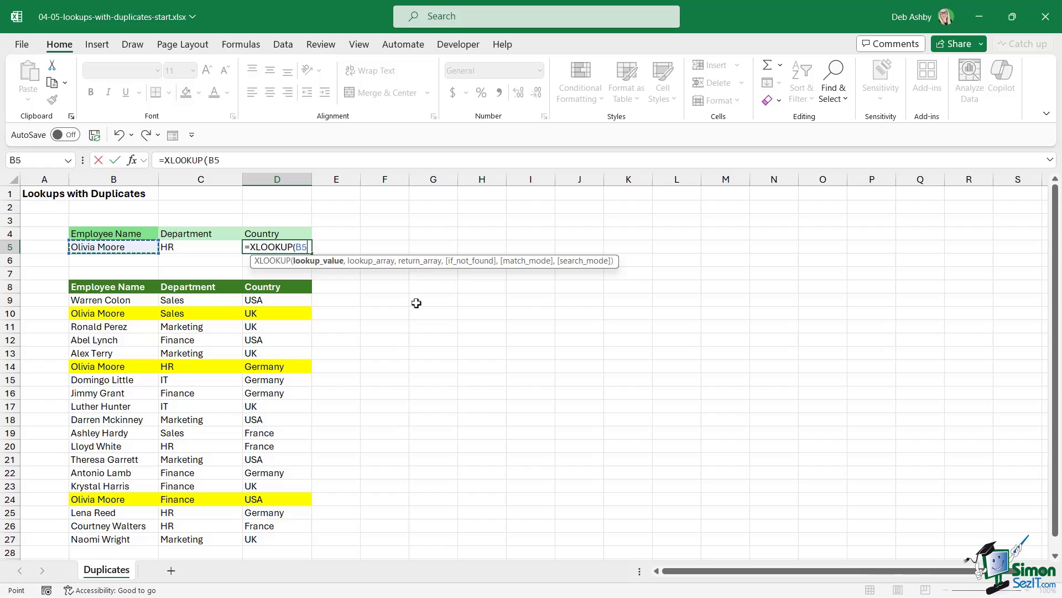
{"action": "type", "text": ","}
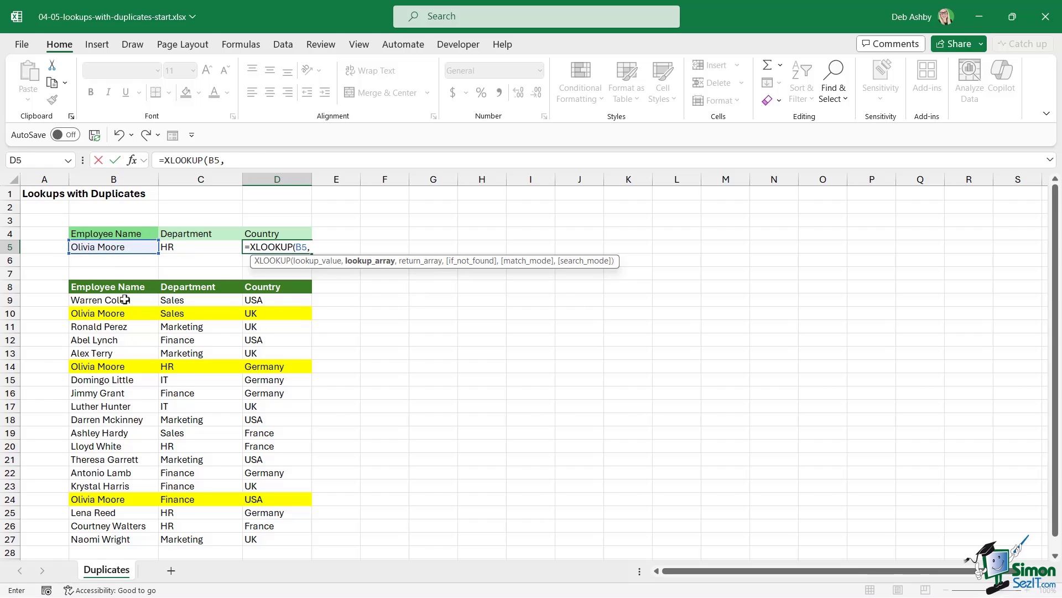
Step: Complete the XLOOKUP in D5 with lookup array B9:B27 and return array D9:D27, and check it against the employee's entry in B10
{"action": "left_click_drag", "start_coordinate": [126, 300], "coordinate": [123, 540]}
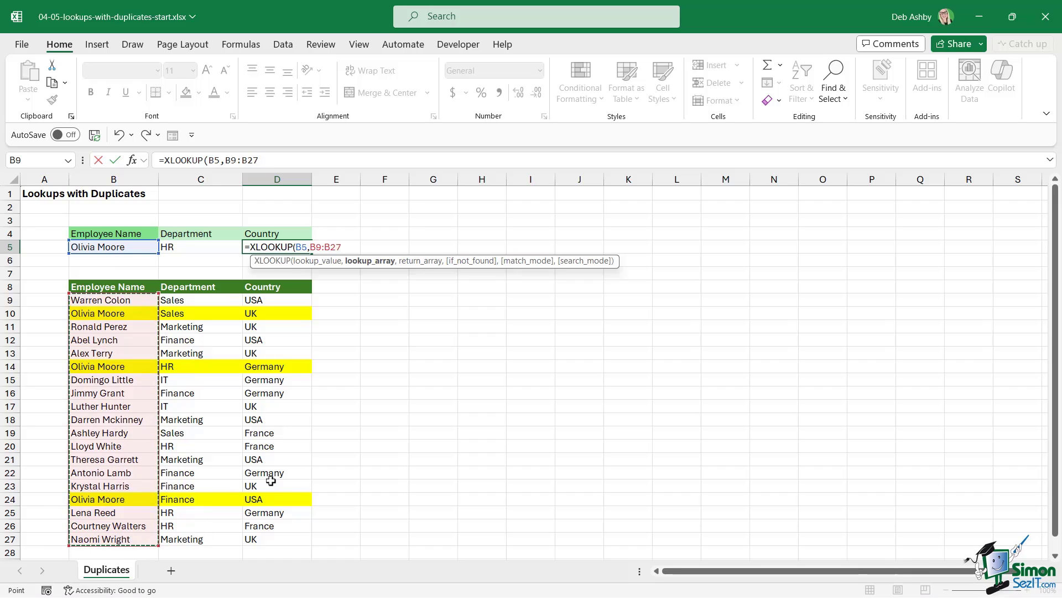
{"action": "type", "text": ","}
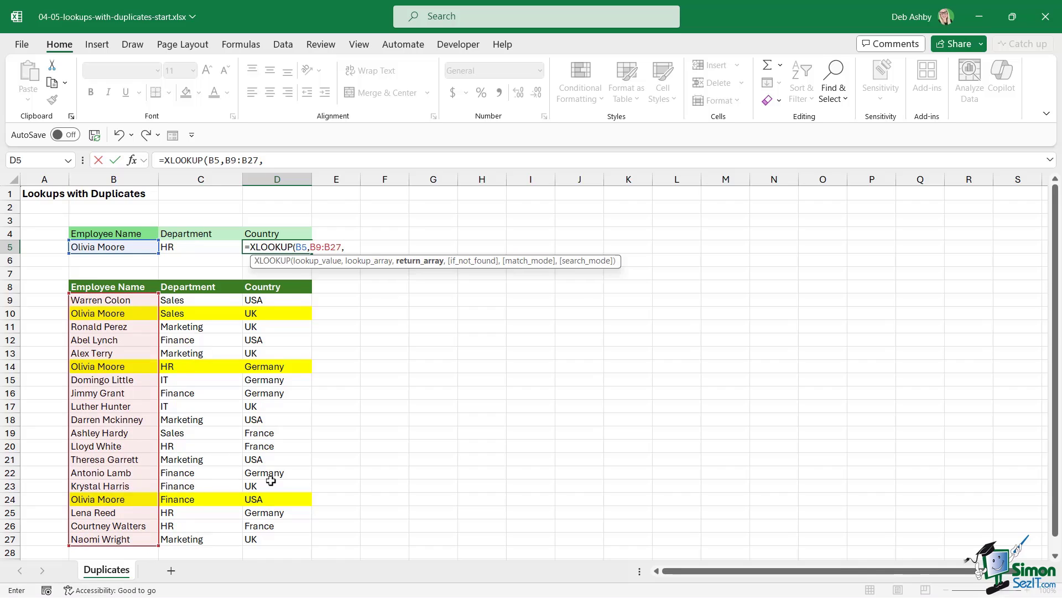
{"action": "left_click_drag", "start_coordinate": [286, 299], "coordinate": [277, 534]}
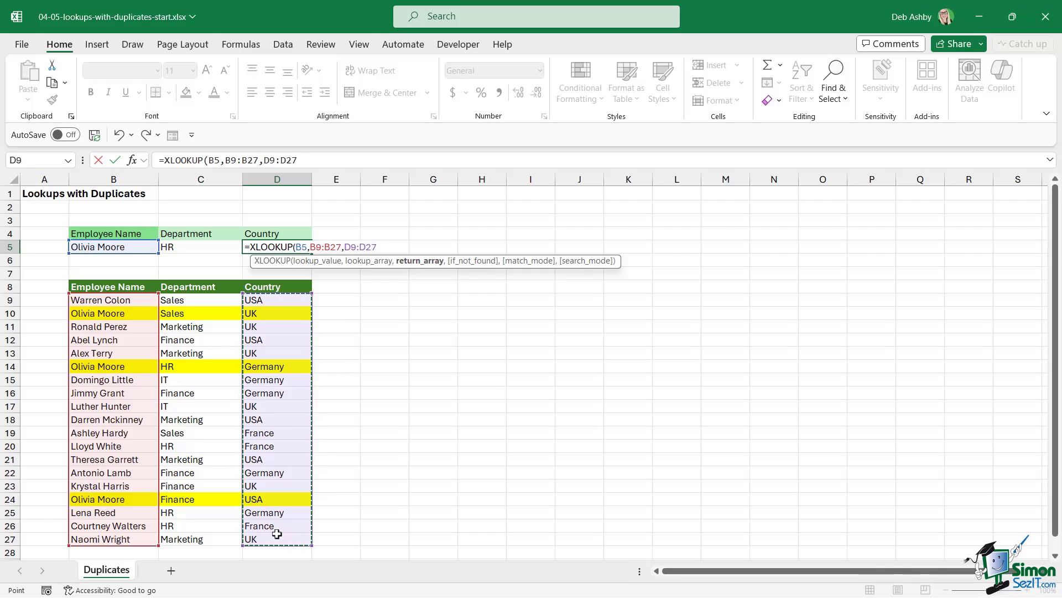
{"action": "type", "text": ")"}
{"action": "key", "text": "Return"}
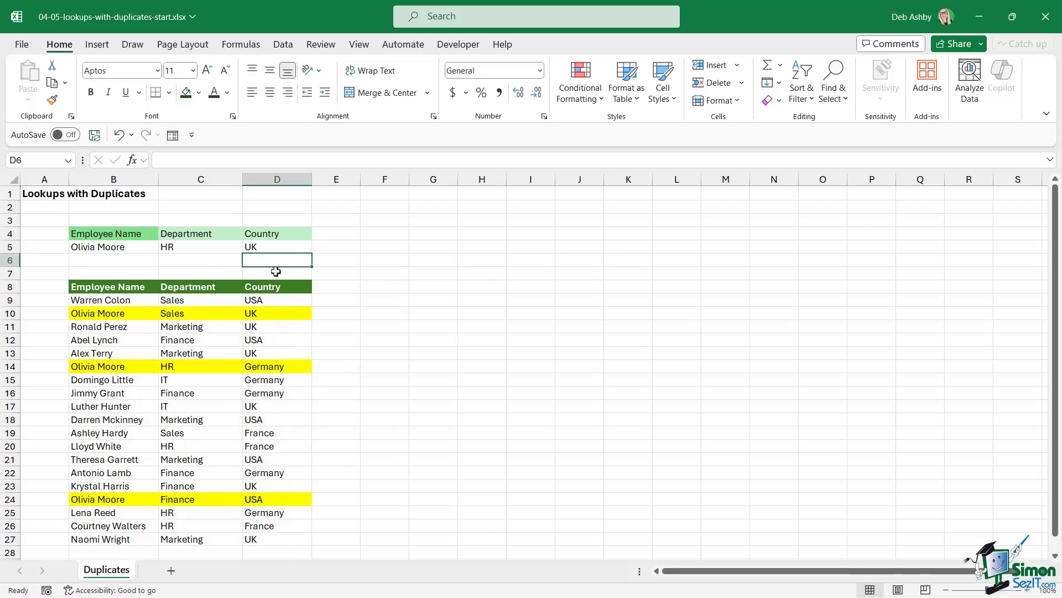
{"action": "left_click", "coordinate": [274, 246]}
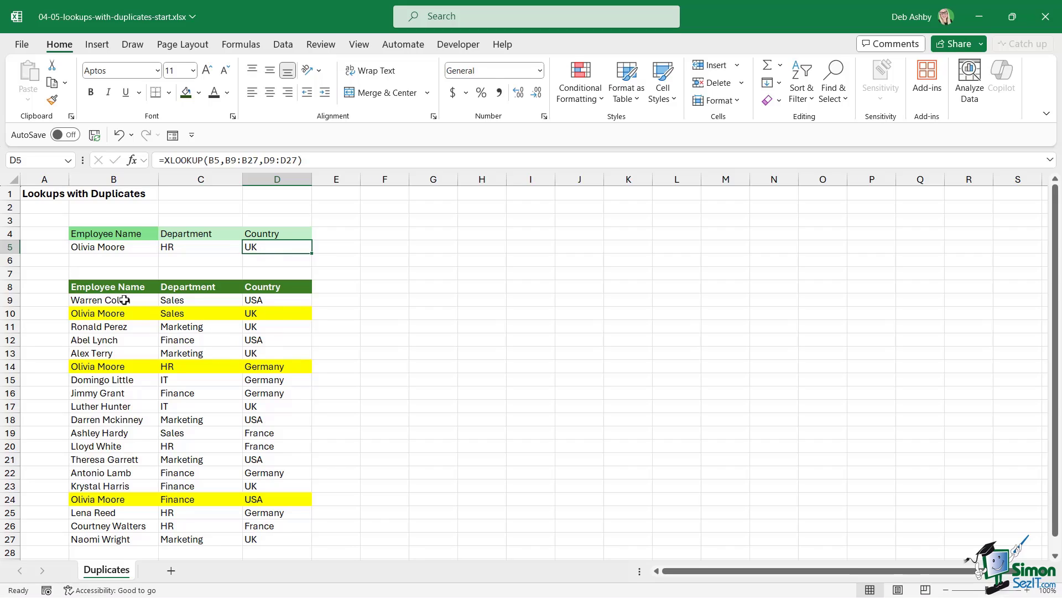
{"action": "left_click", "coordinate": [110, 314]}
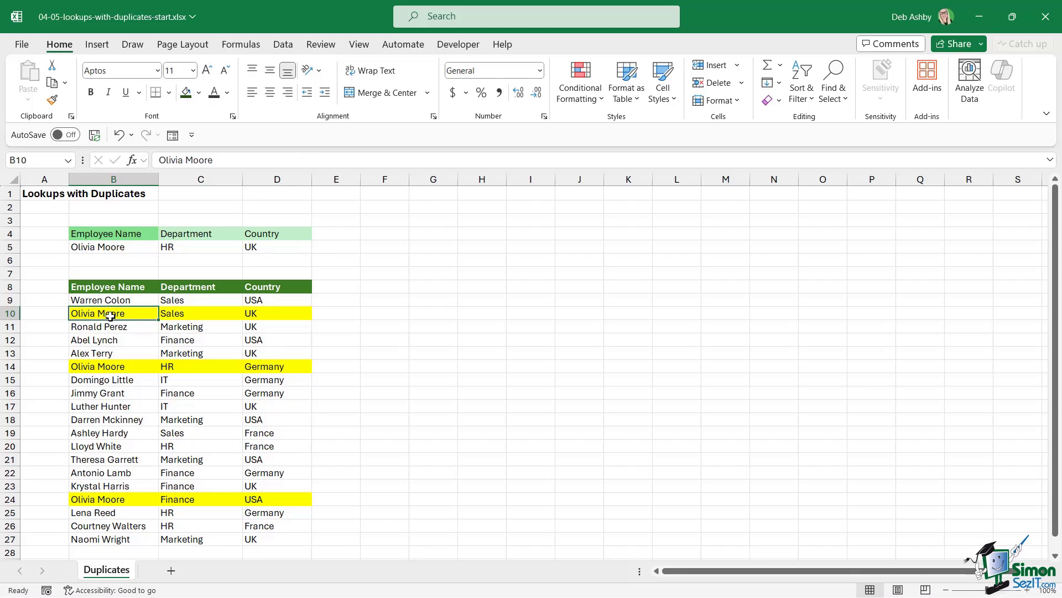
Step: Add search mode -1 (Search last-to-first) to the XLOOKUP in D5, leaving the if_not_found and match_mode arguments empty
{"action": "double_click", "coordinate": [268, 248]}
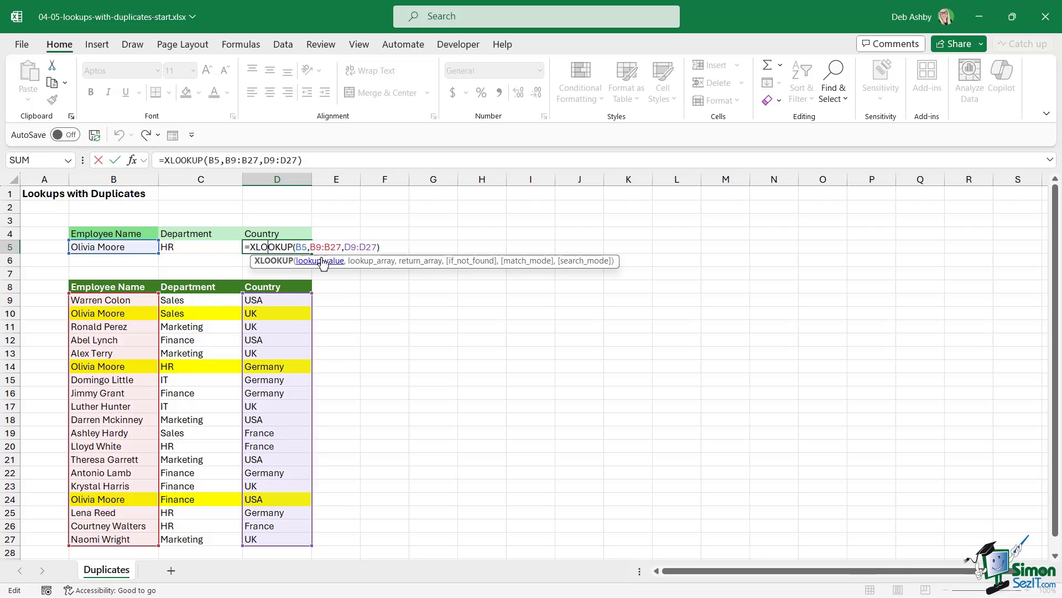
{"action": "left_click", "coordinate": [376, 248]}
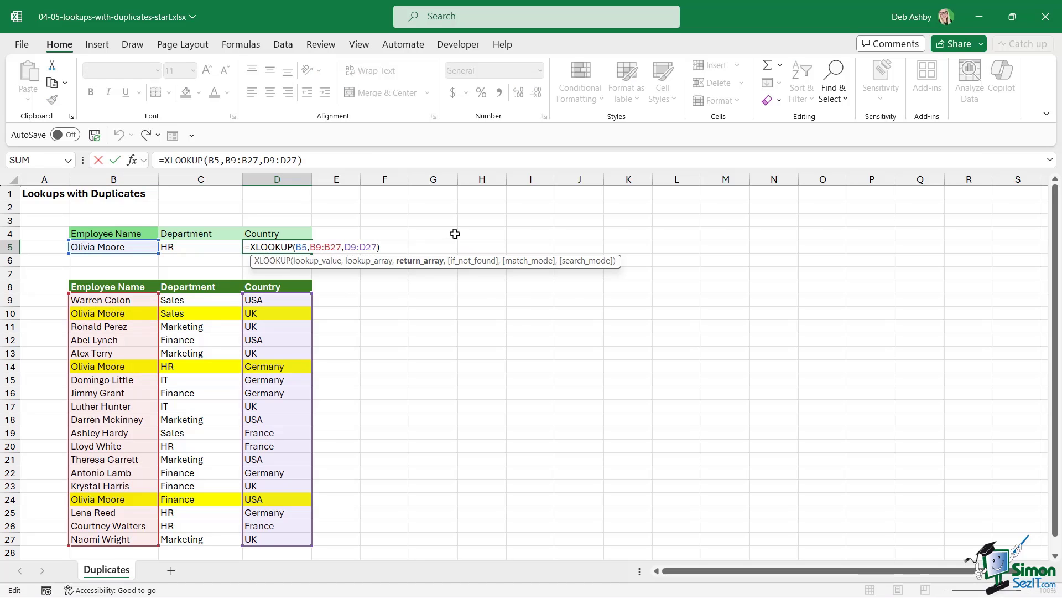
{"action": "type", "text": ","}
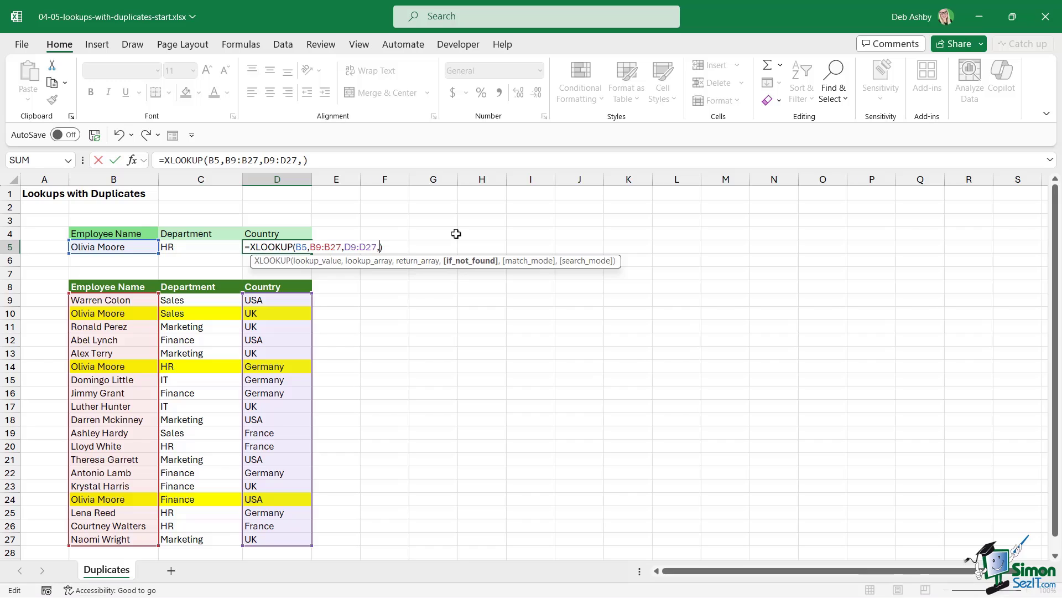
{"action": "type", "text": ","}
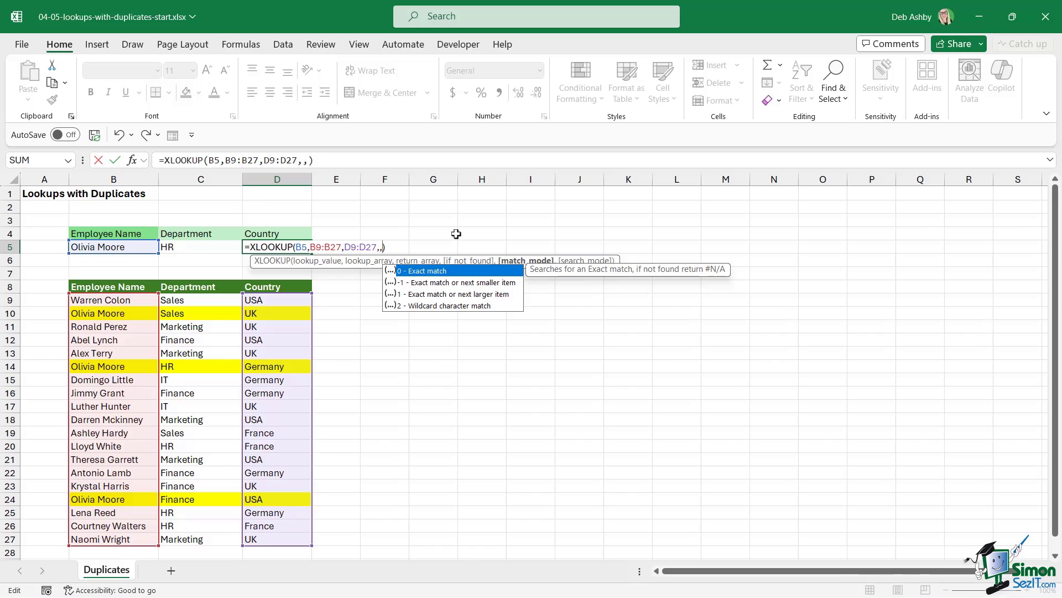
{"action": "type", "text": ","}
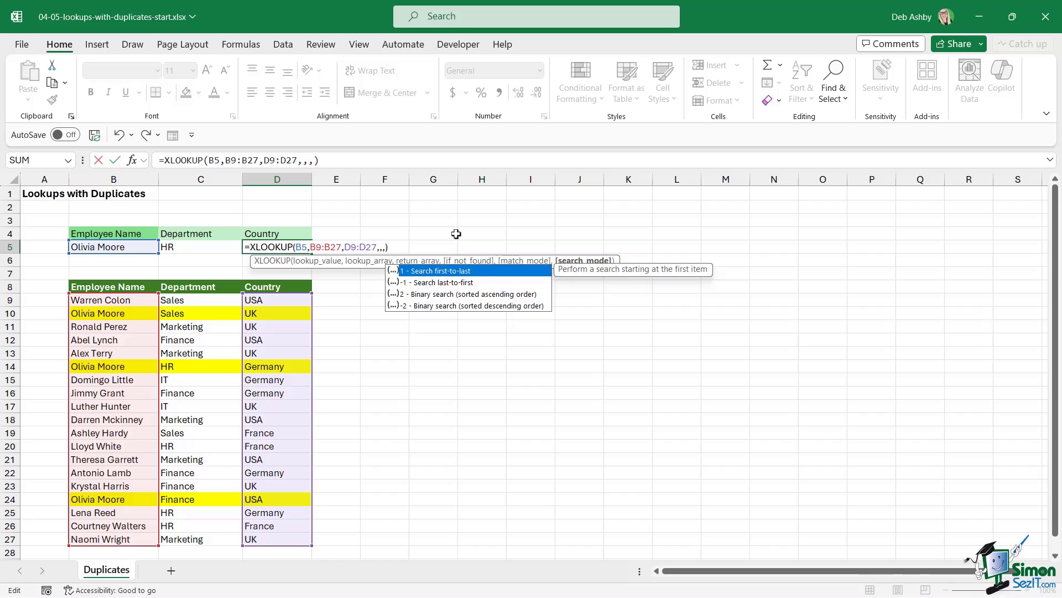
{"action": "key", "text": "Down"}
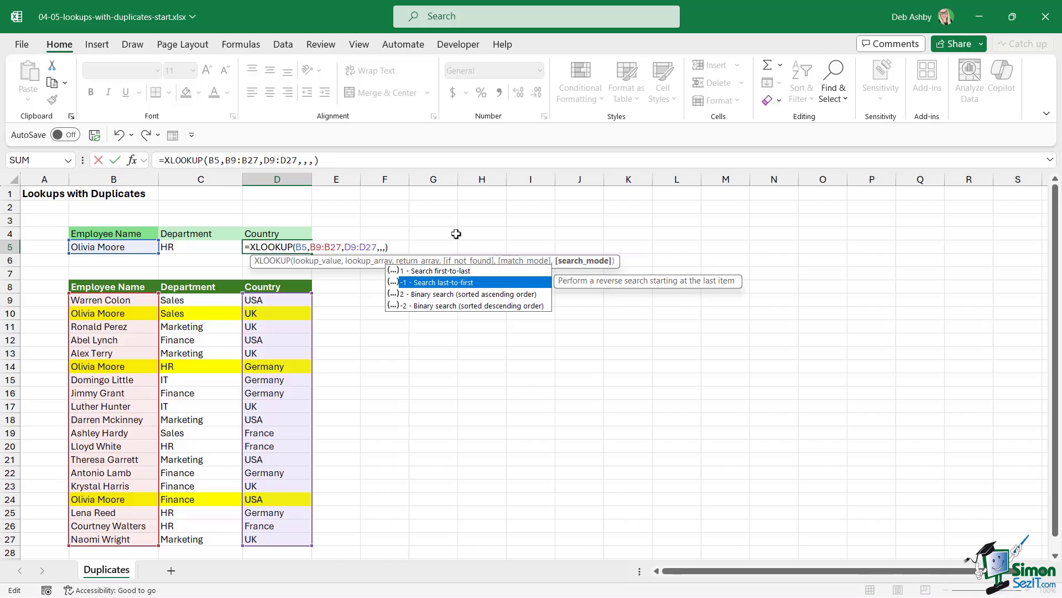
{"action": "key", "text": "Tab"}
{"action": "key", "text": "Return"}
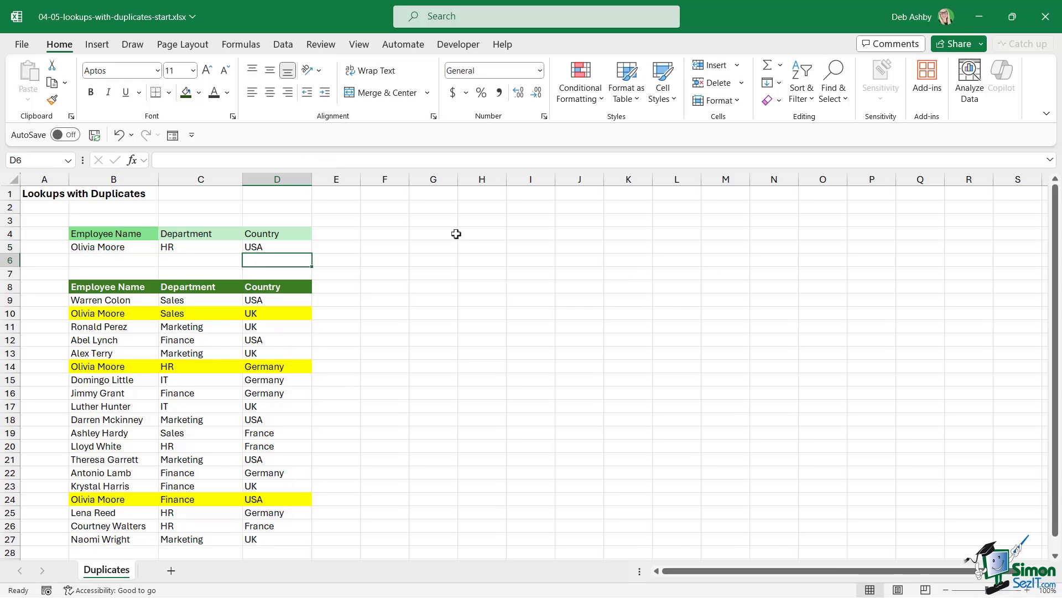
Step: Compare the country returned in D5 with the employee's last highlighted record in B24:D24, tracing the search up from B27
{"action": "left_click", "coordinate": [269, 250]}
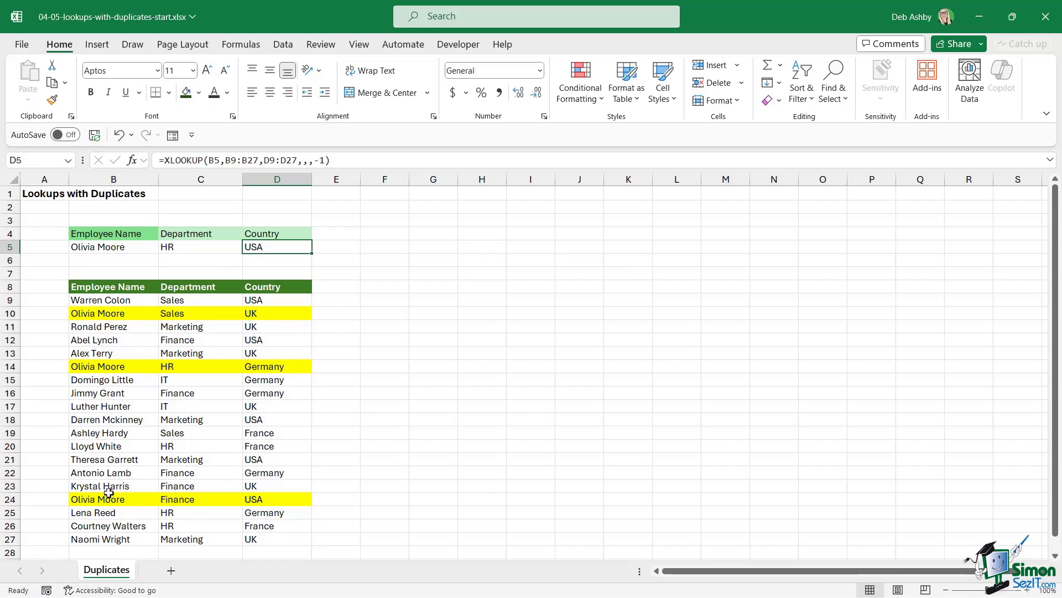
{"action": "left_click_drag", "start_coordinate": [78, 500], "coordinate": [296, 499]}
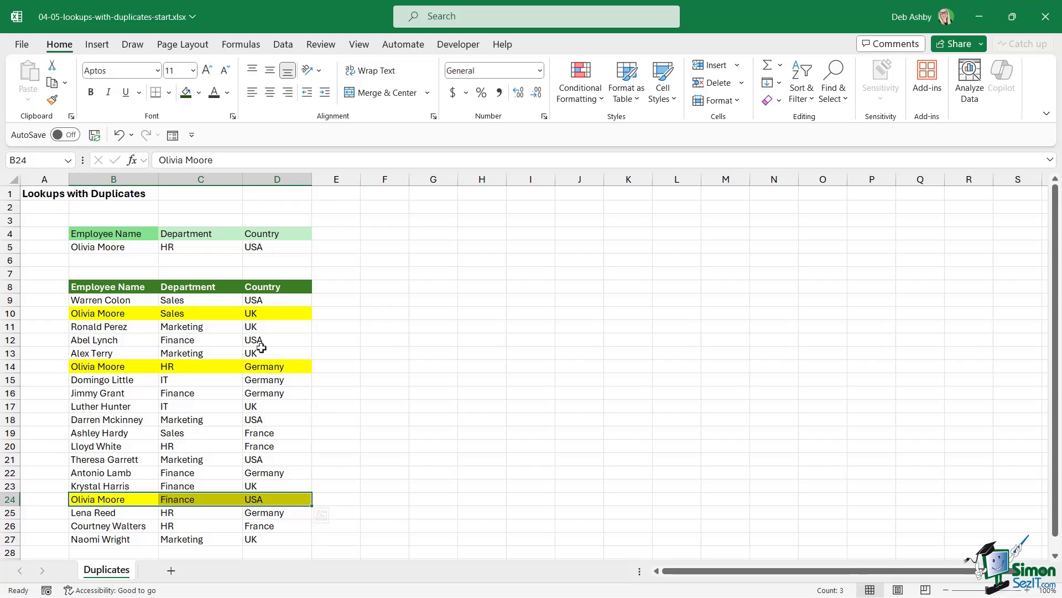
{"action": "left_click", "coordinate": [116, 540]}
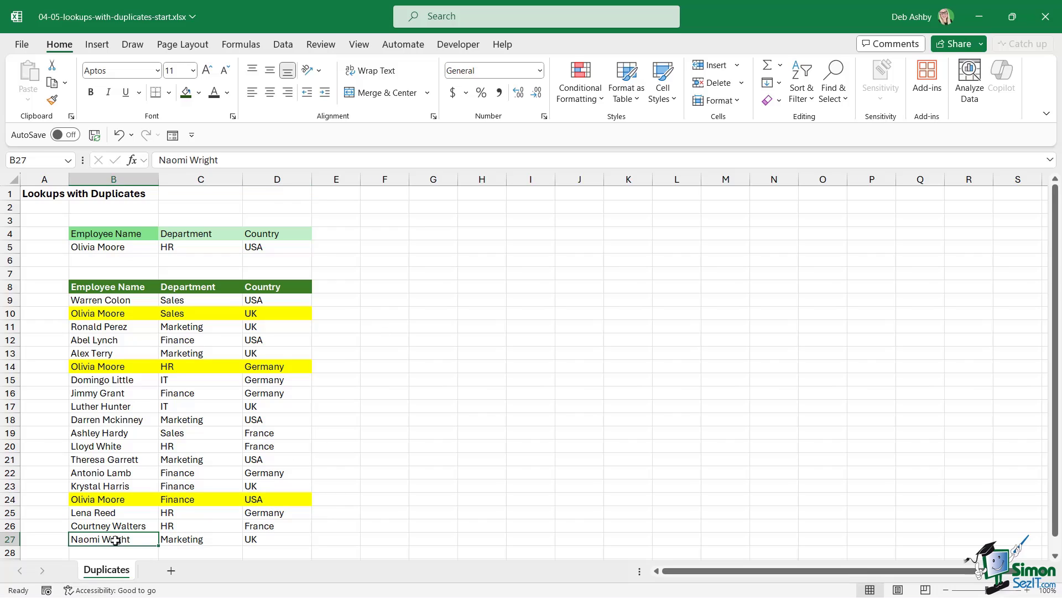
{"action": "left_click", "coordinate": [120, 500]}
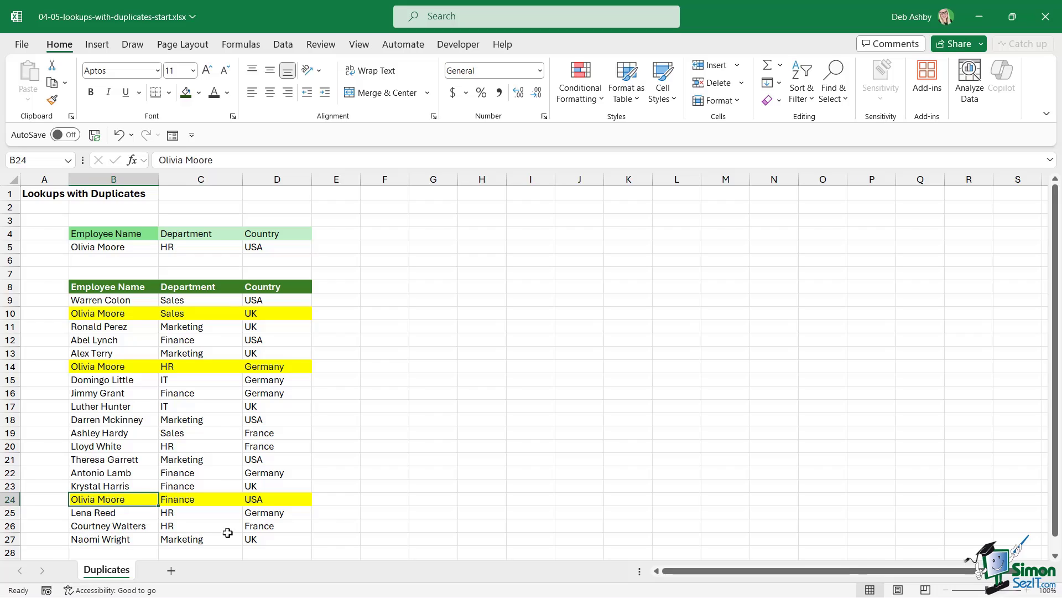
{"action": "left_click", "coordinate": [284, 500]}
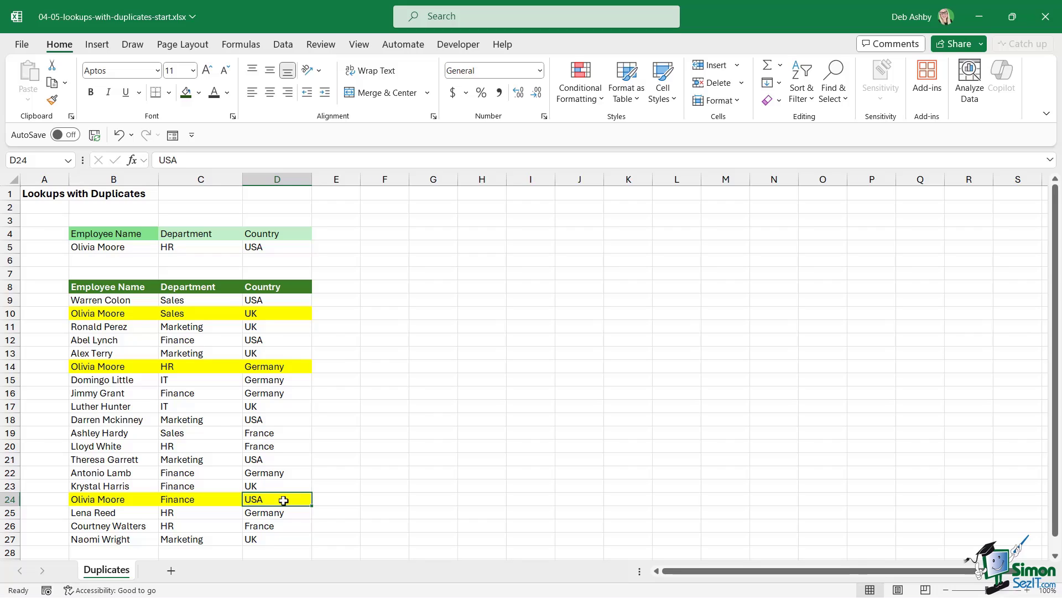
Step: Clear the XLOOKUP formula from the Country cell D5
{"action": "left_click", "coordinate": [265, 246]}
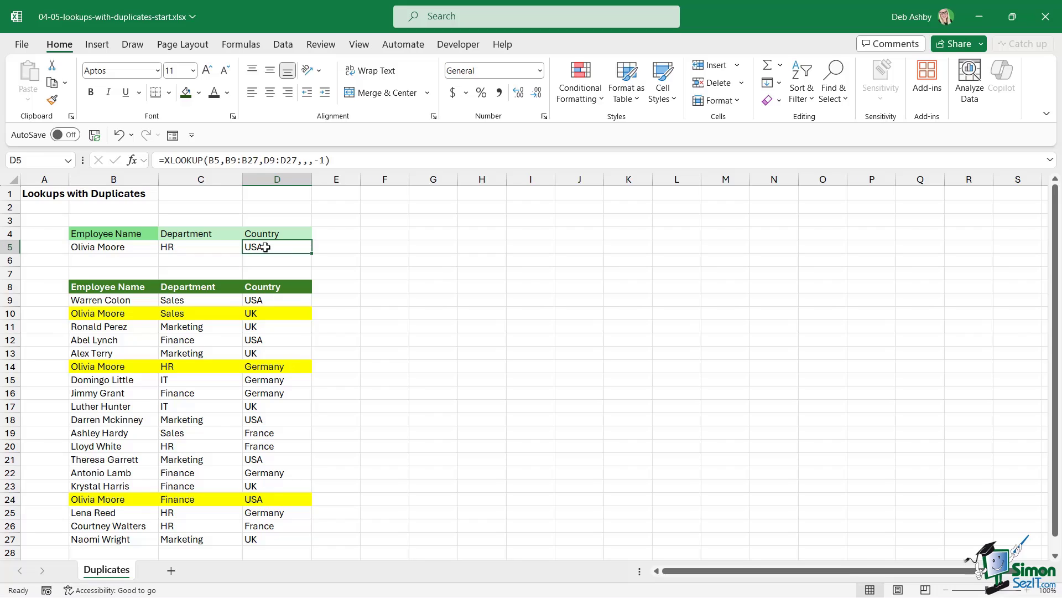
{"action": "key", "text": "Delete"}
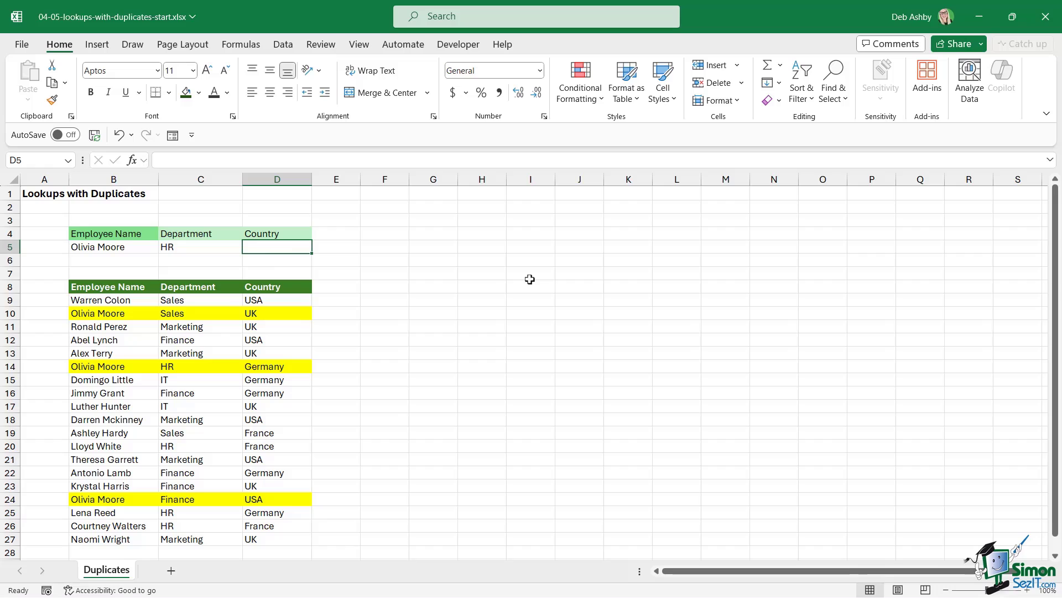
{"action": "left_click", "coordinate": [495, 272]}
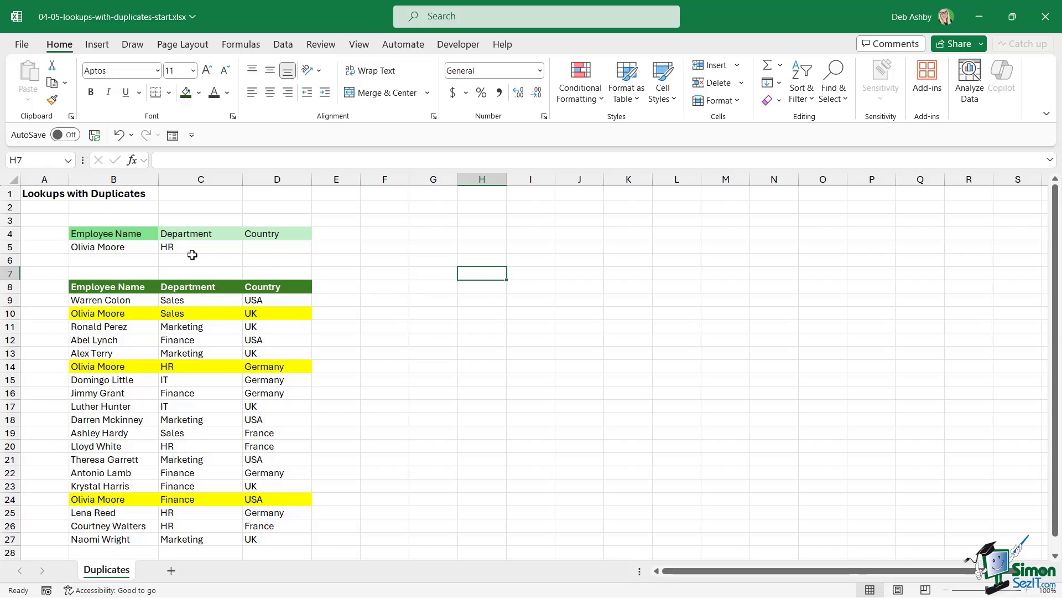
Step: Examine the employee's HR record in B14:D14 and the name and department criteria in B5 and C5
{"action": "left_click_drag", "start_coordinate": [100, 367], "coordinate": [274, 366]}
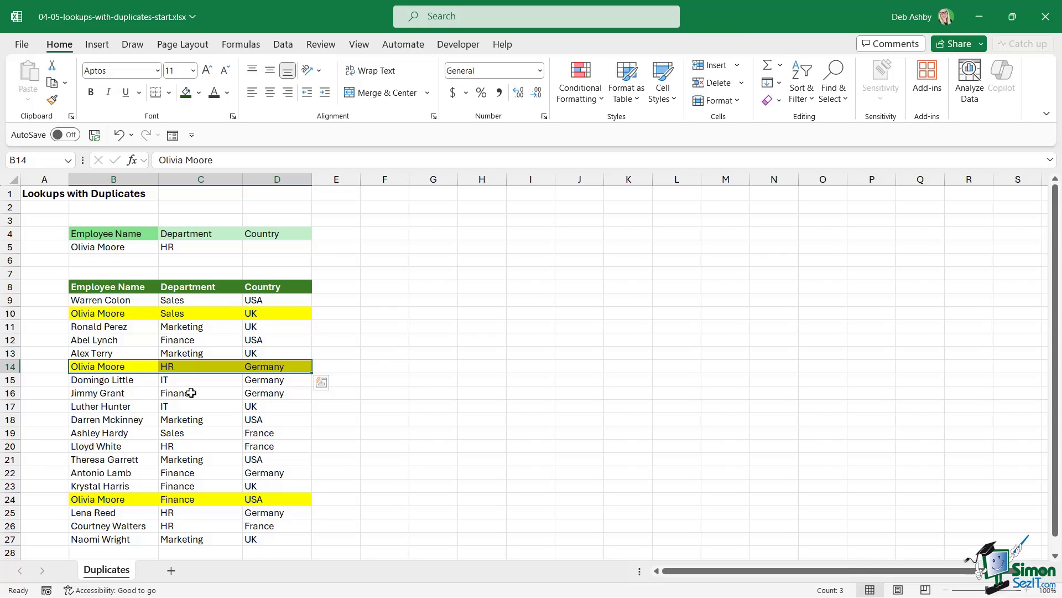
{"action": "left_click", "coordinate": [133, 247]}
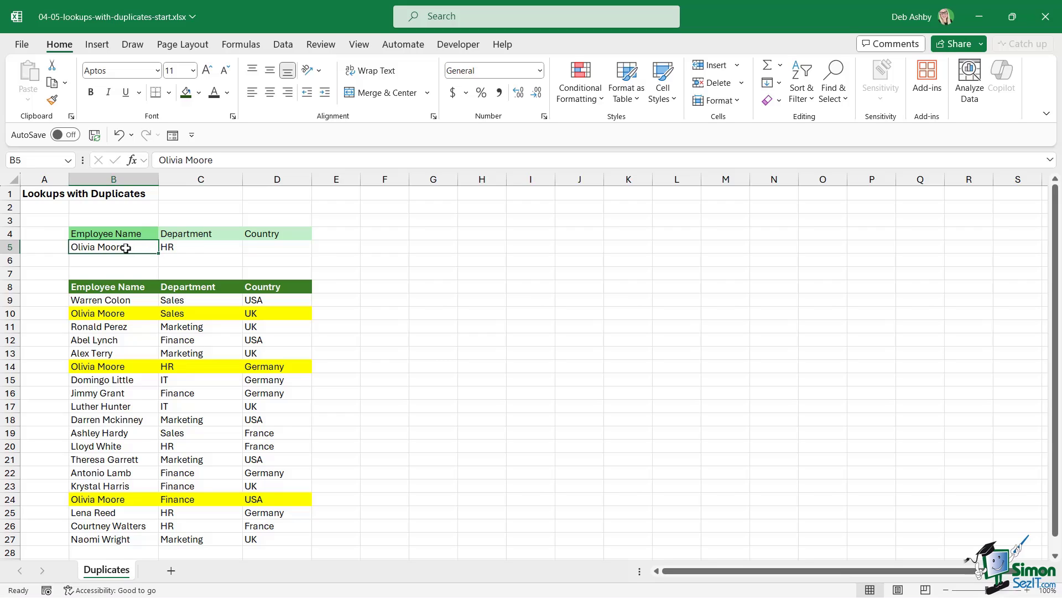
{"action": "left_click", "coordinate": [191, 249]}
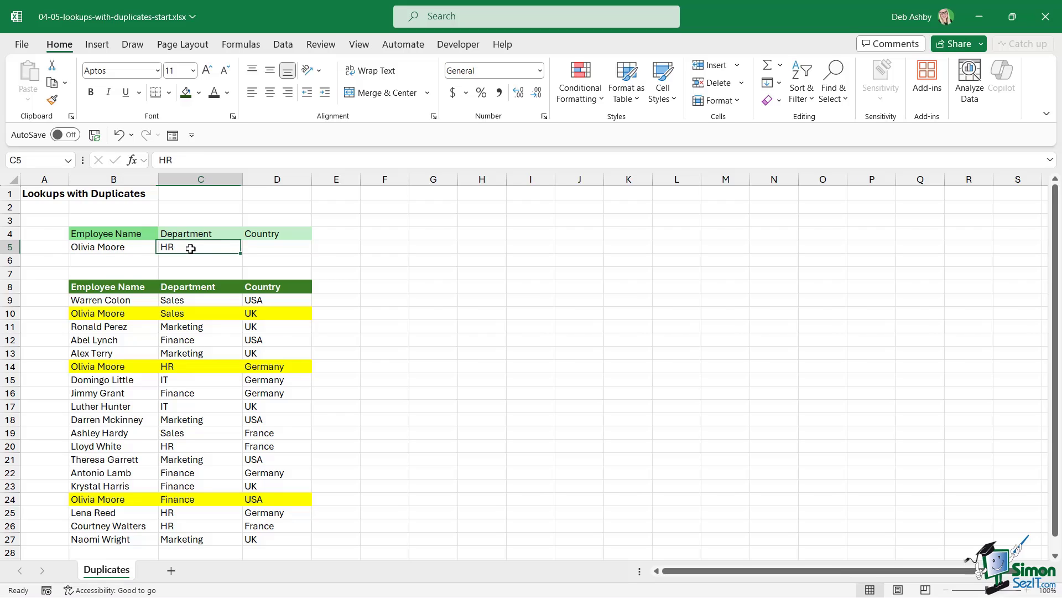
Step: Widen column A and enter the header Helper in A8, beside the employee table
{"action": "left_click", "coordinate": [43, 289]}
{"action": "left_click_drag", "start_coordinate": [70, 181], "coordinate": [101, 181]}
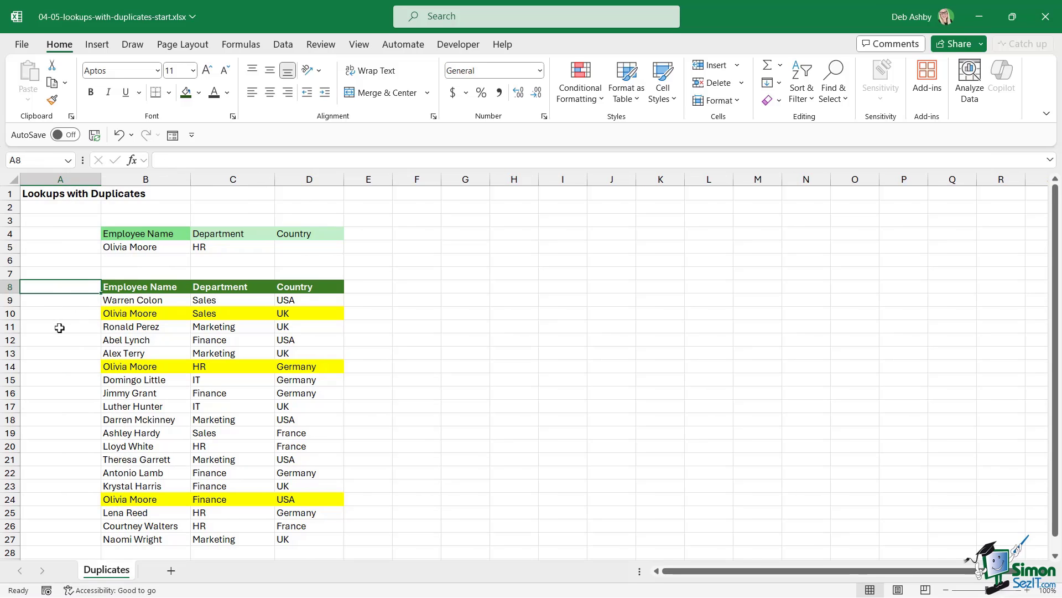
{"action": "type", "text": "Helper"}
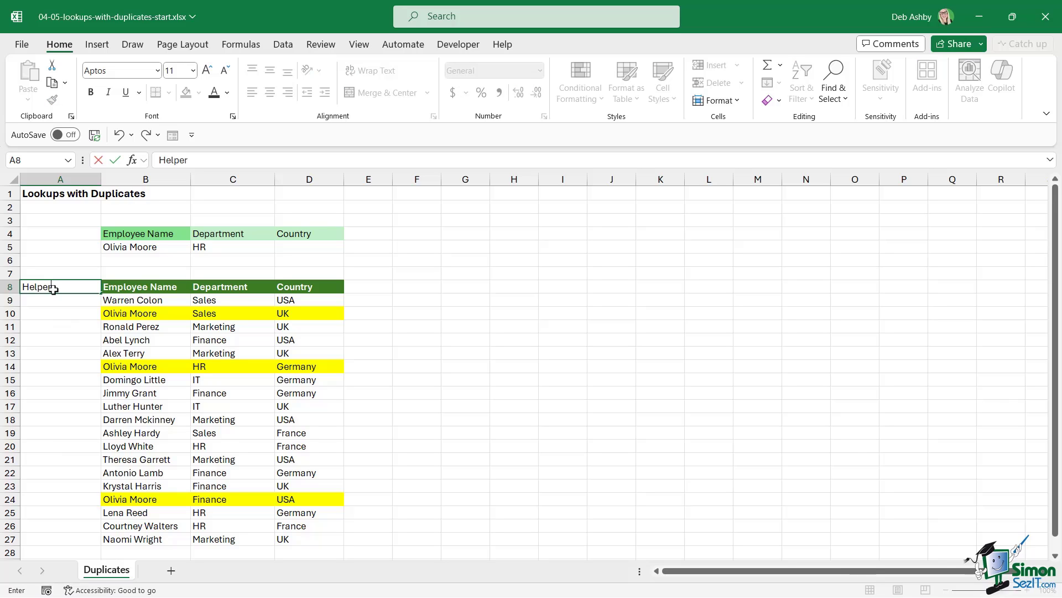
{"action": "left_click", "coordinate": [153, 302]}
Step: Copy the header formatting from Employee Name in B8 onto the Helper header in A8
{"action": "left_click", "coordinate": [144, 286]}
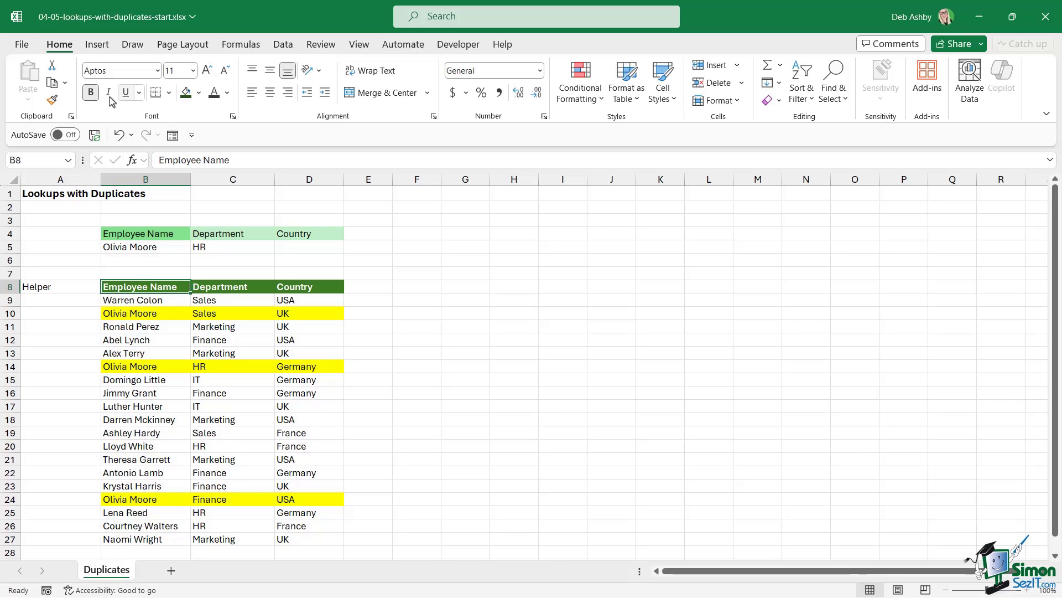
{"action": "left_click", "coordinate": [52, 100]}
{"action": "left_click", "coordinate": [52, 286]}
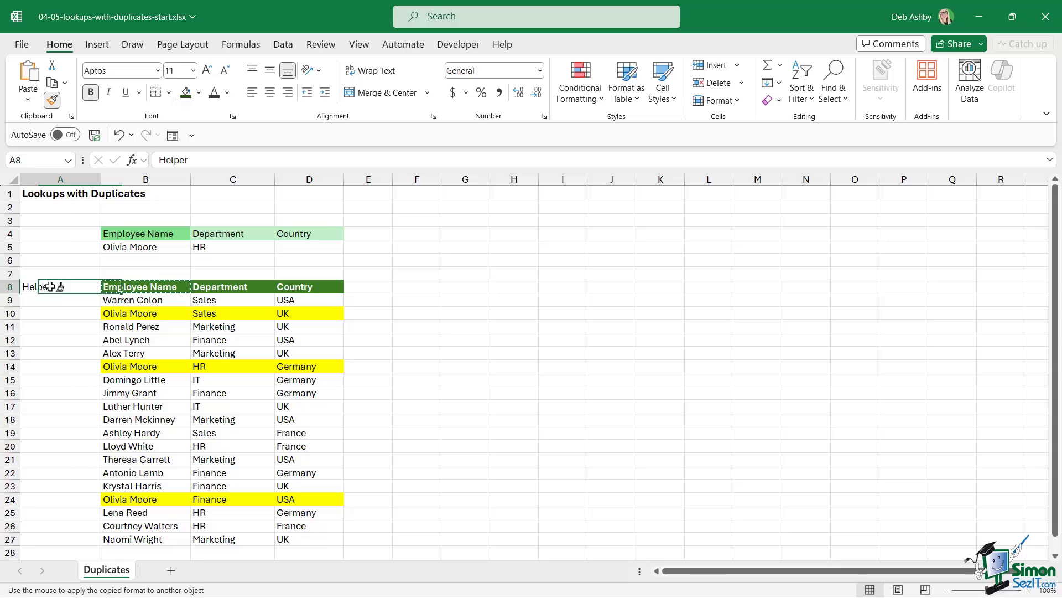
{"action": "left_click", "coordinate": [165, 357]}
Step: Enter the formula =B9&C9 in A9 to combine the employee name and department
{"action": "left_click", "coordinate": [73, 301]}
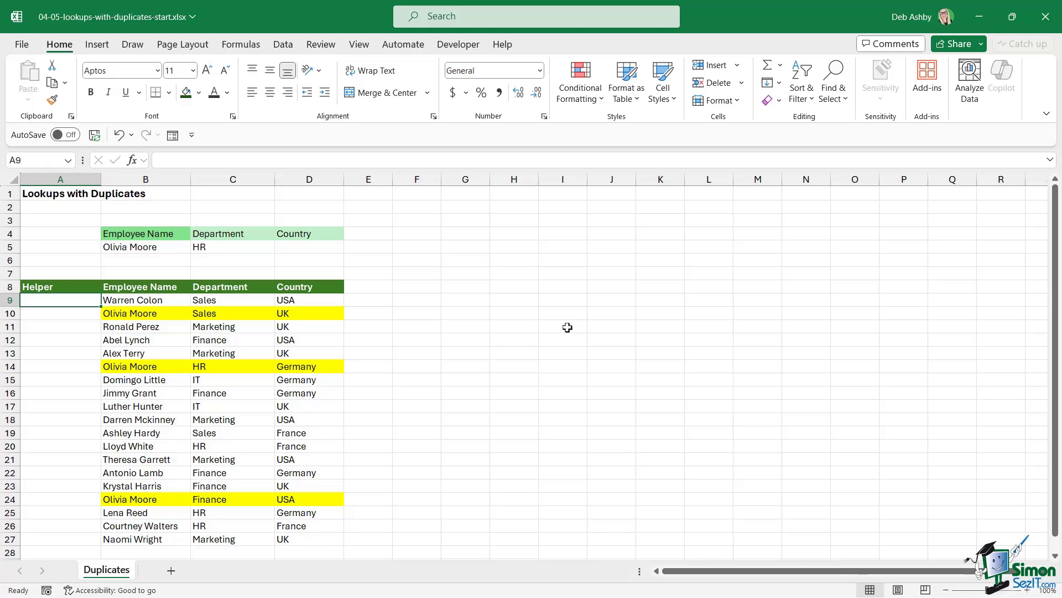
{"action": "type", "text": "="}
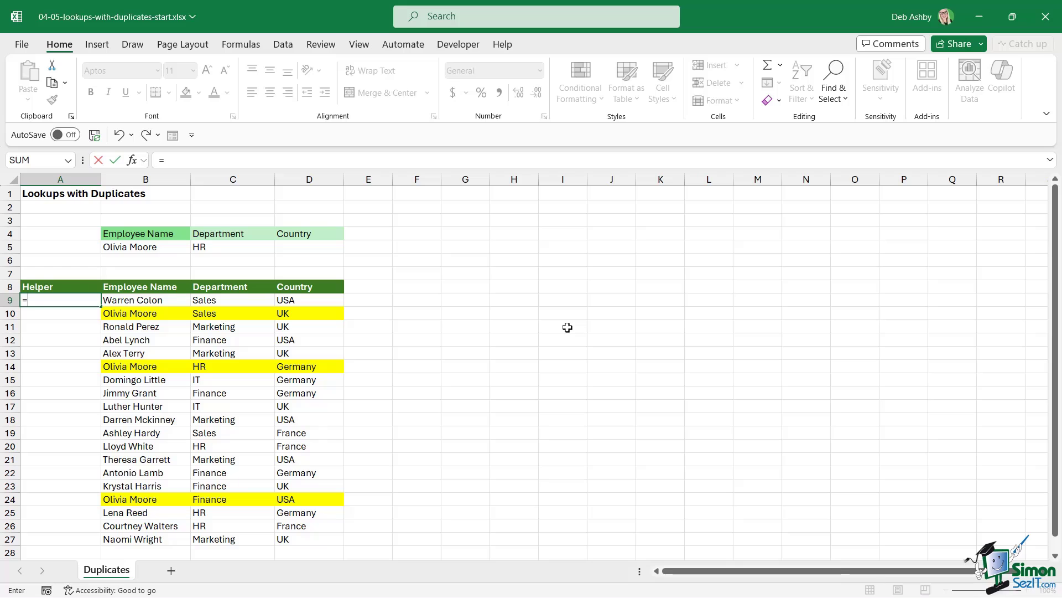
{"action": "left_click", "coordinate": [131, 301]}
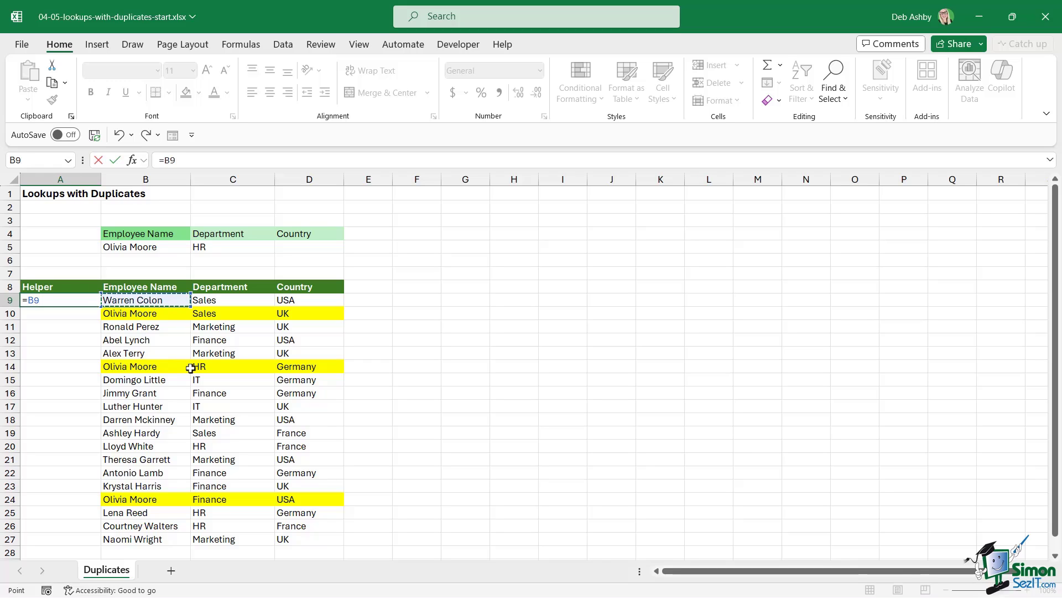
{"action": "type", "text": "&"}
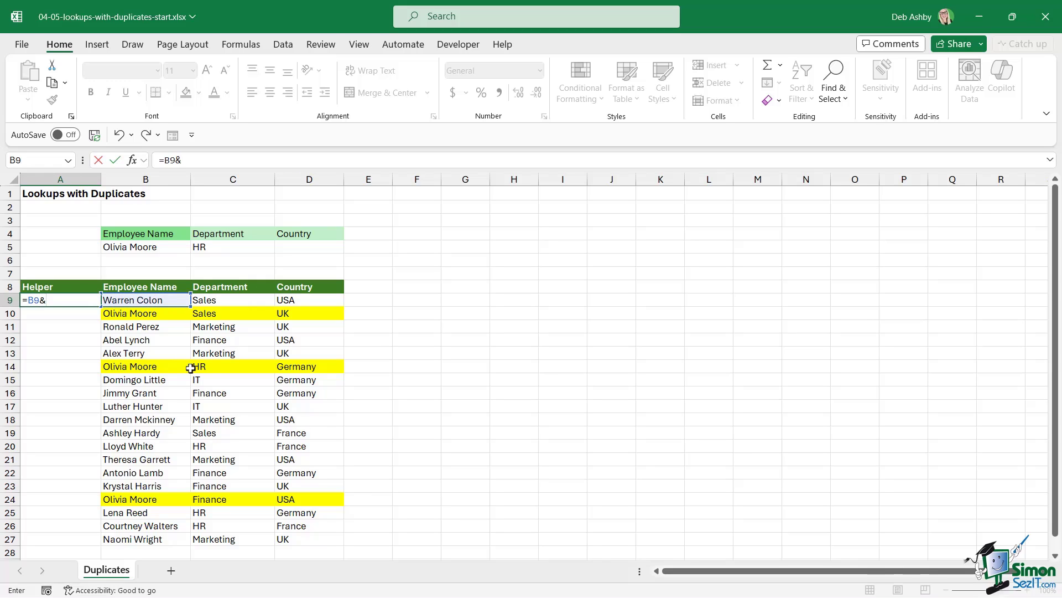
{"action": "left_click", "coordinate": [239, 299]}
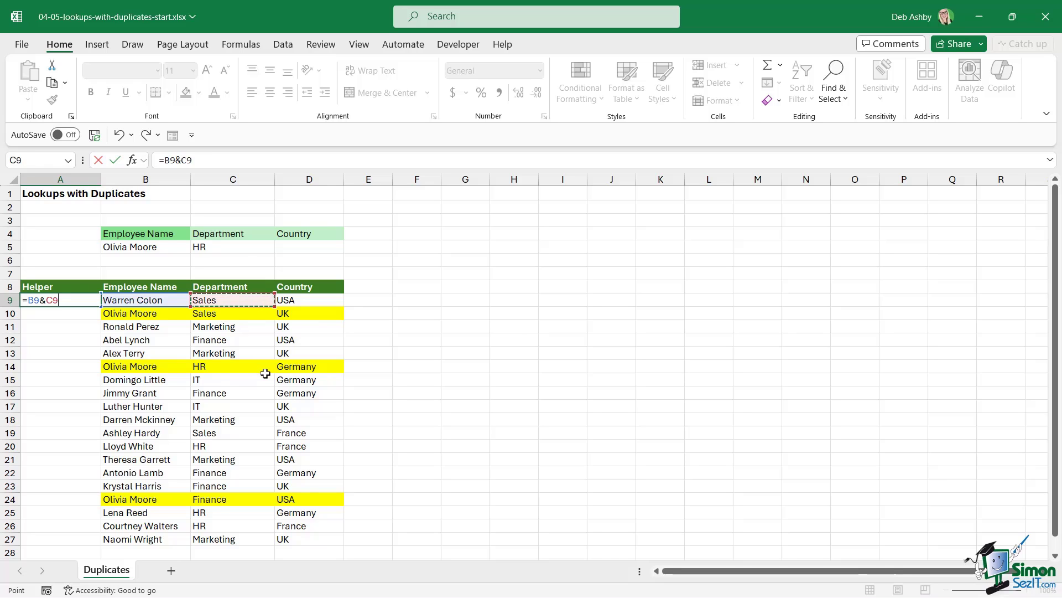
{"action": "key", "text": "Return"}
Step: Auto-fit column A and fill the helper formula from A9 down to A27
{"action": "double_click", "coordinate": [100, 179]}
{"action": "left_click", "coordinate": [120, 301]}
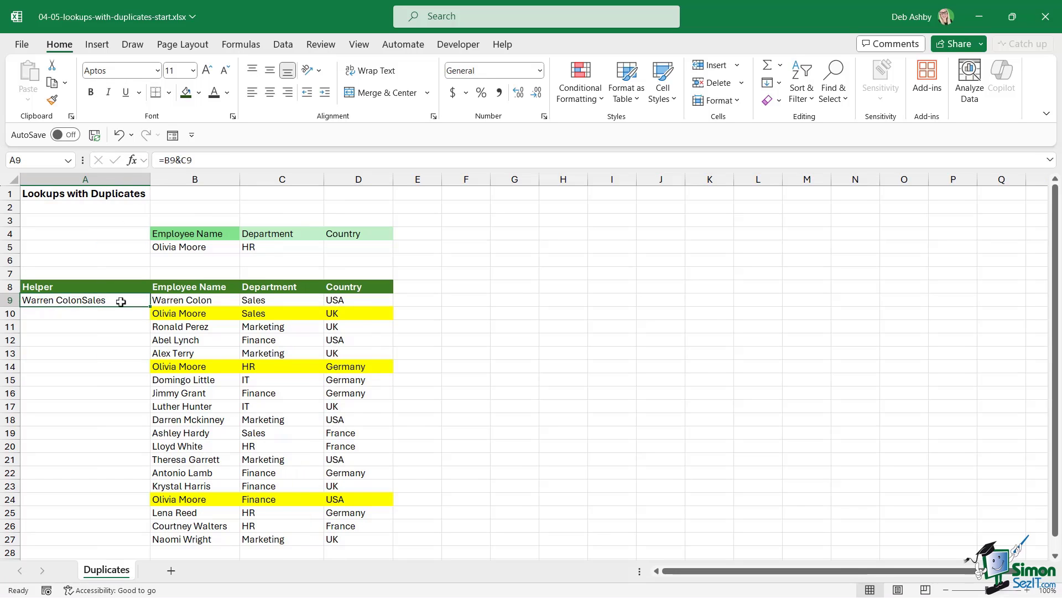
{"action": "double_click", "coordinate": [149, 306]}
{"action": "left_click", "coordinate": [86, 353]}
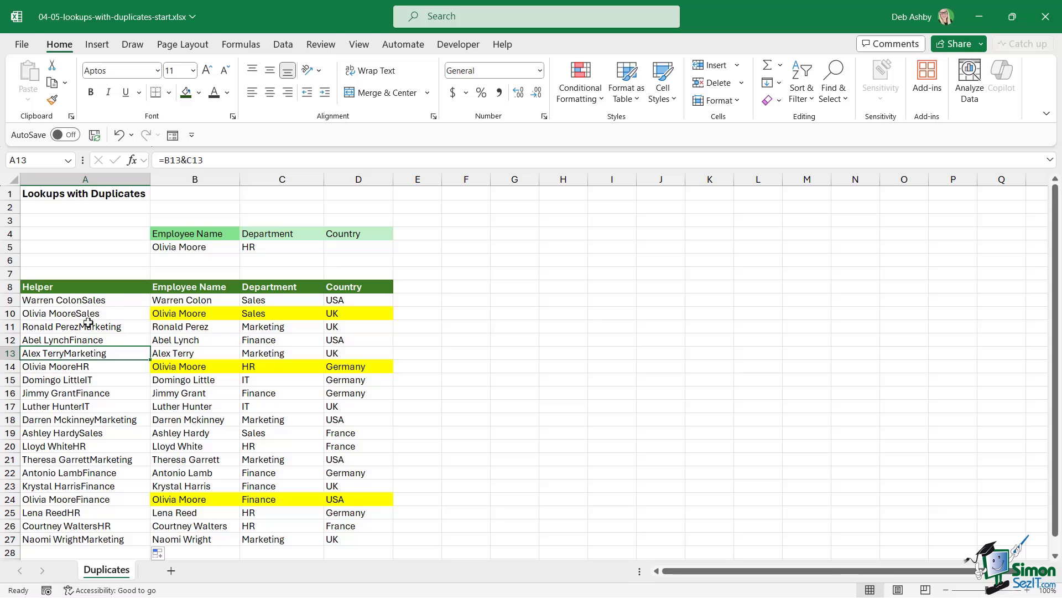
Step: Examine the helper entries for the duplicated employee in A14, A10 and A24, and compare the Helper column with the Employee Name column
{"action": "left_click", "coordinate": [35, 369]}
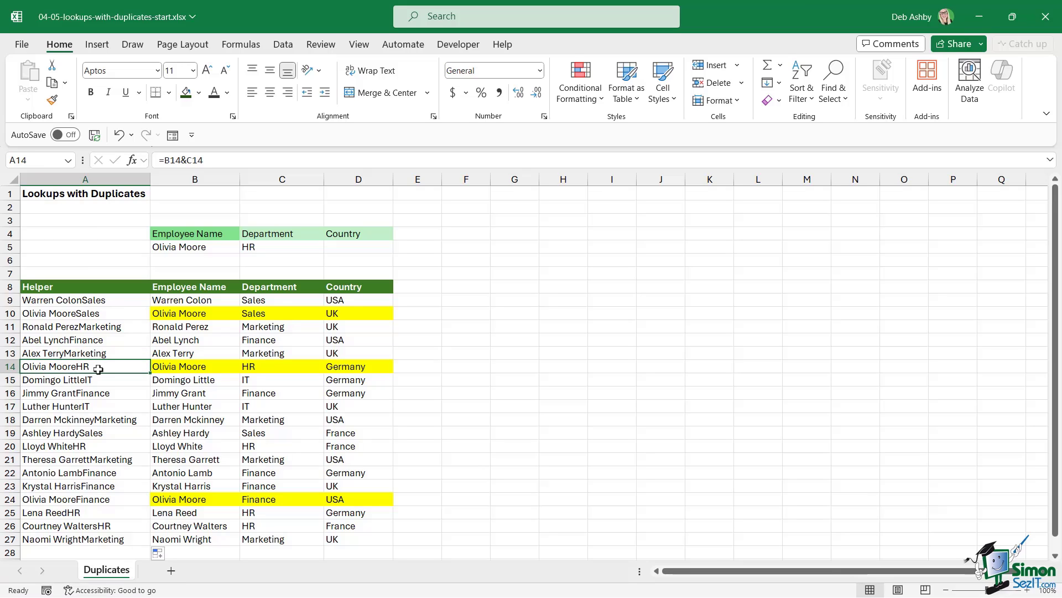
{"action": "left_click", "coordinate": [72, 313]}
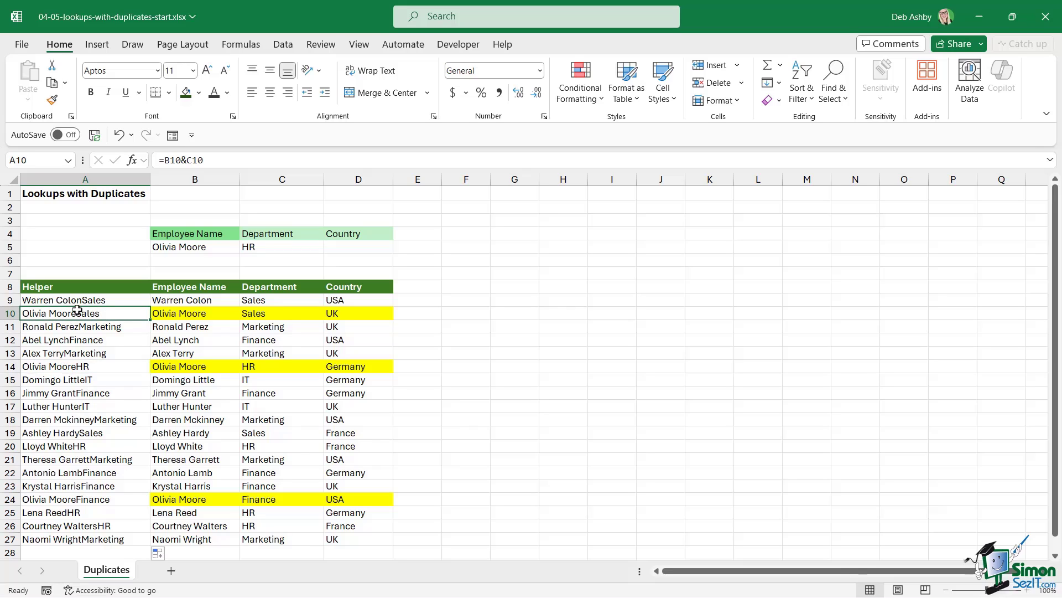
{"action": "left_click", "coordinate": [86, 502]}
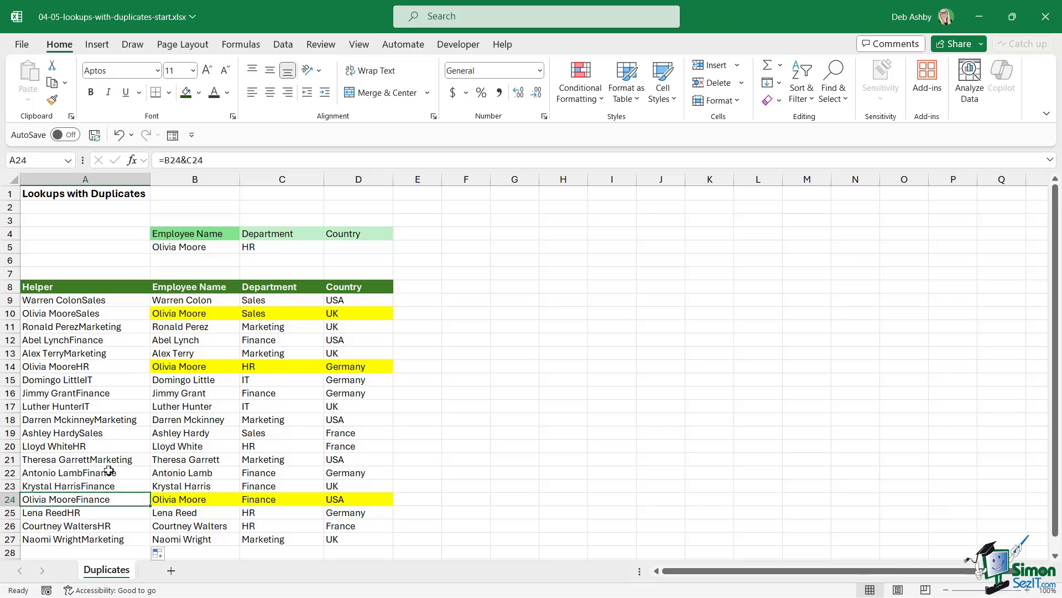
{"action": "left_click", "coordinate": [365, 247]}
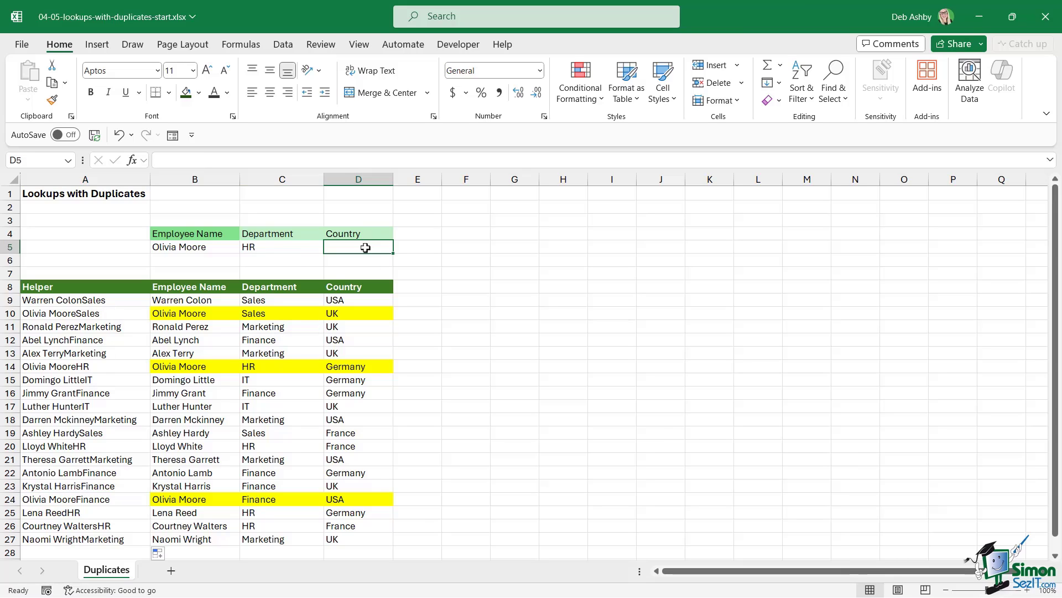
{"action": "left_click_drag", "start_coordinate": [119, 301], "coordinate": [67, 530]}
{"action": "left_click_drag", "start_coordinate": [190, 299], "coordinate": [190, 541]}
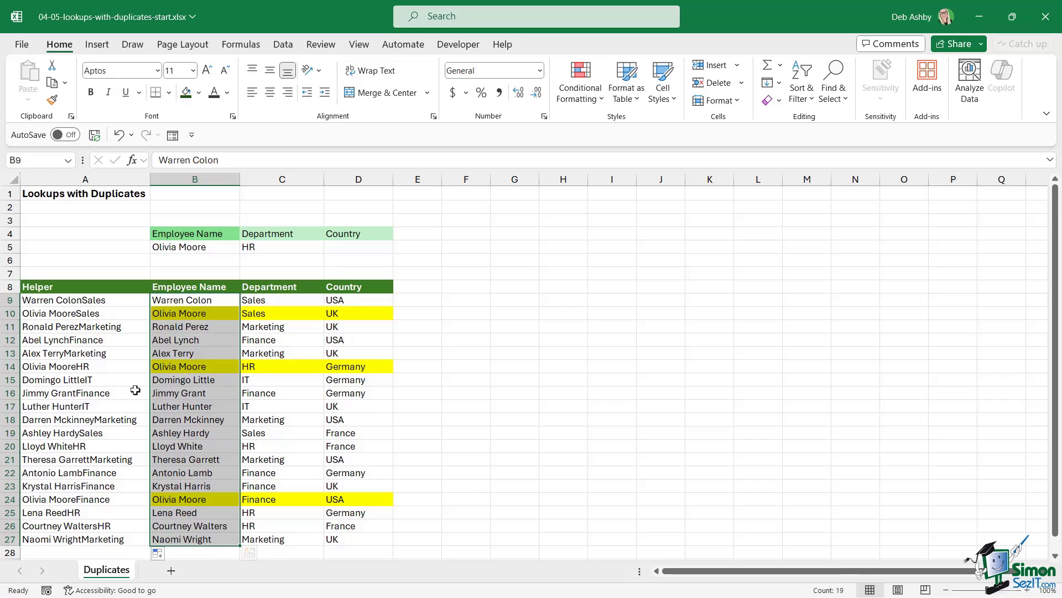
Step: Begin a VLOOKUP in the Country cell D5 with B5&C5 as the lookup value
{"action": "left_click", "coordinate": [362, 247]}
{"action": "type", "text": "="}
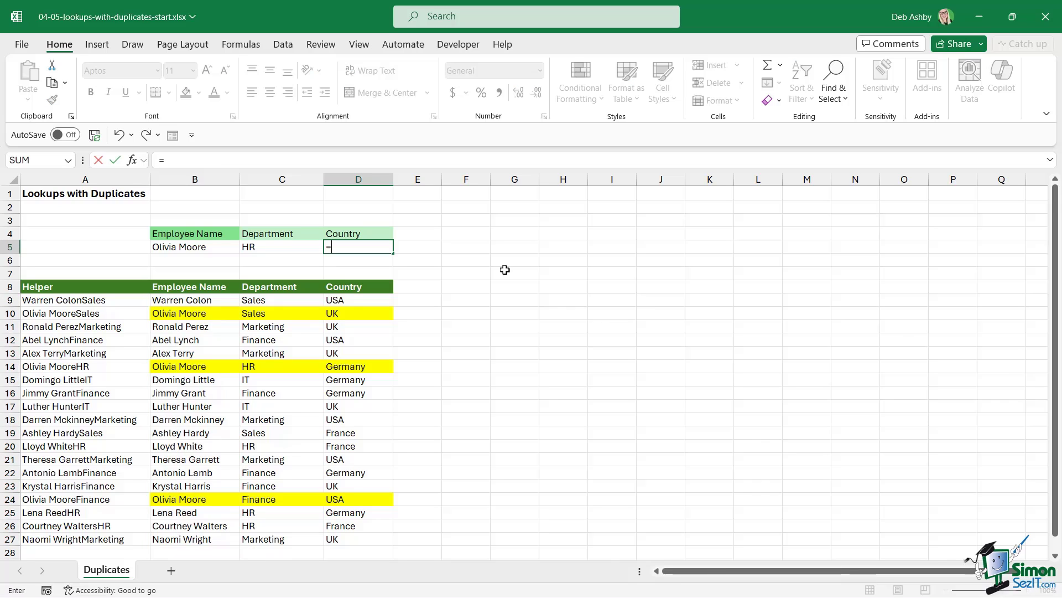
{"action": "type", "text": "VLOO"}
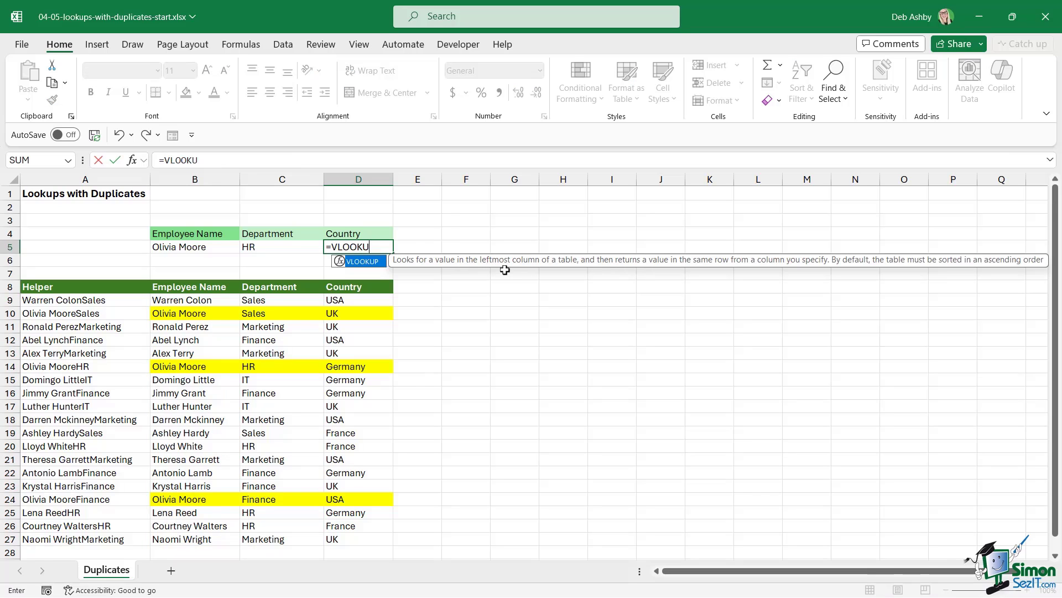
{"action": "type", "text": "KUP("}
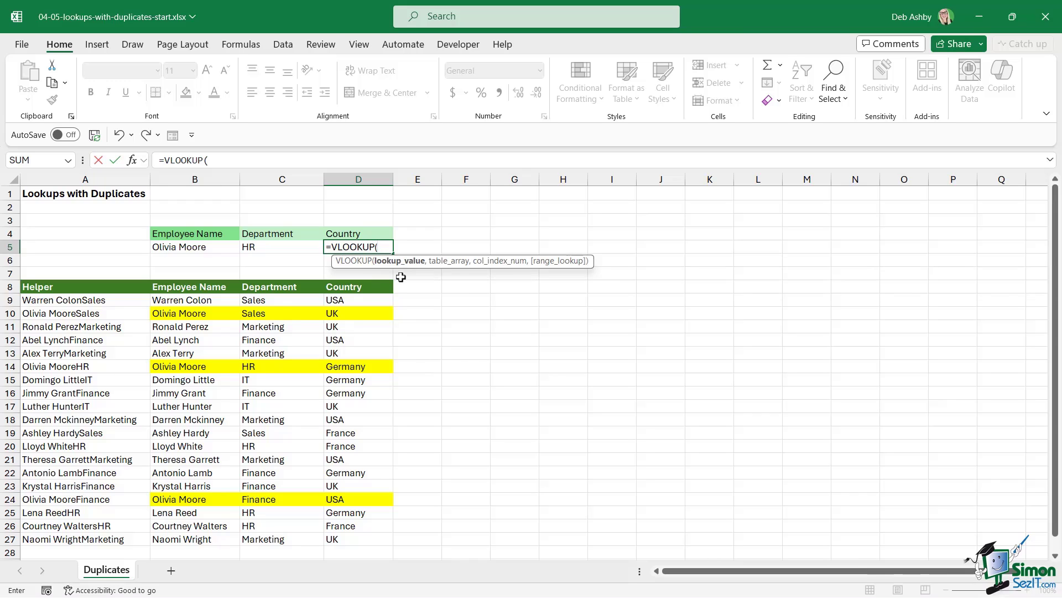
{"action": "left_click", "coordinate": [212, 249]}
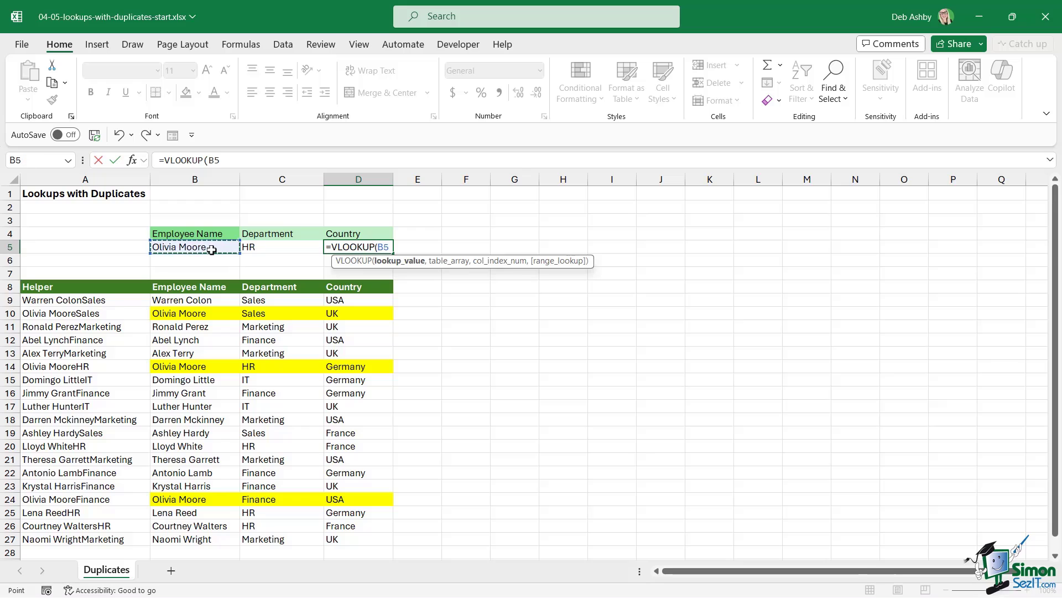
{"action": "type", "text": "&"}
{"action": "left_click", "coordinate": [282, 249]}
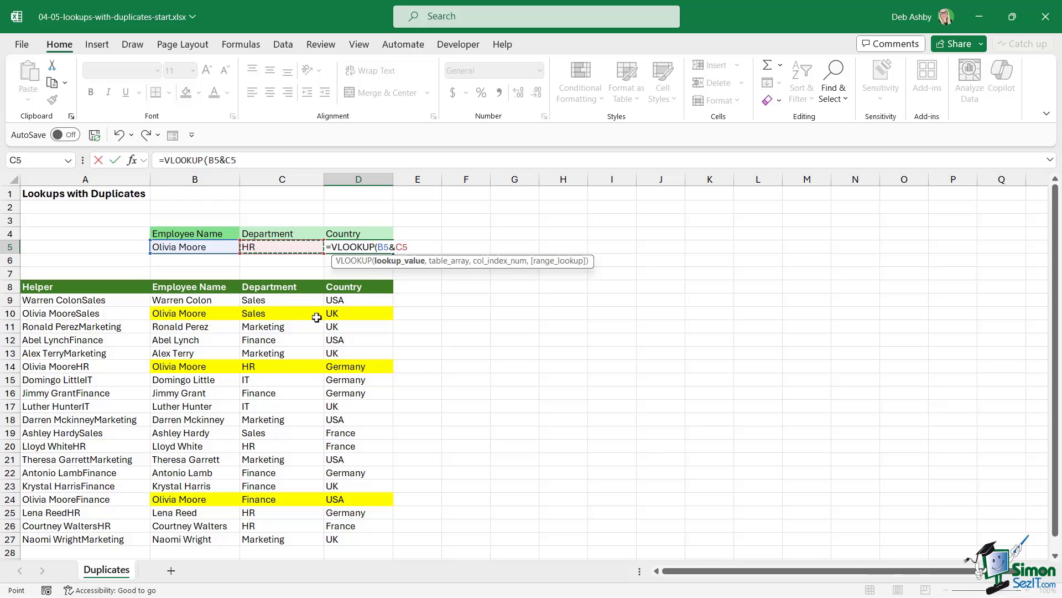
Step: Complete the VLOOKUP in D5 with table array A8:D27, column index 4 and range_lookup 0
{"action": "type", "text": ","}
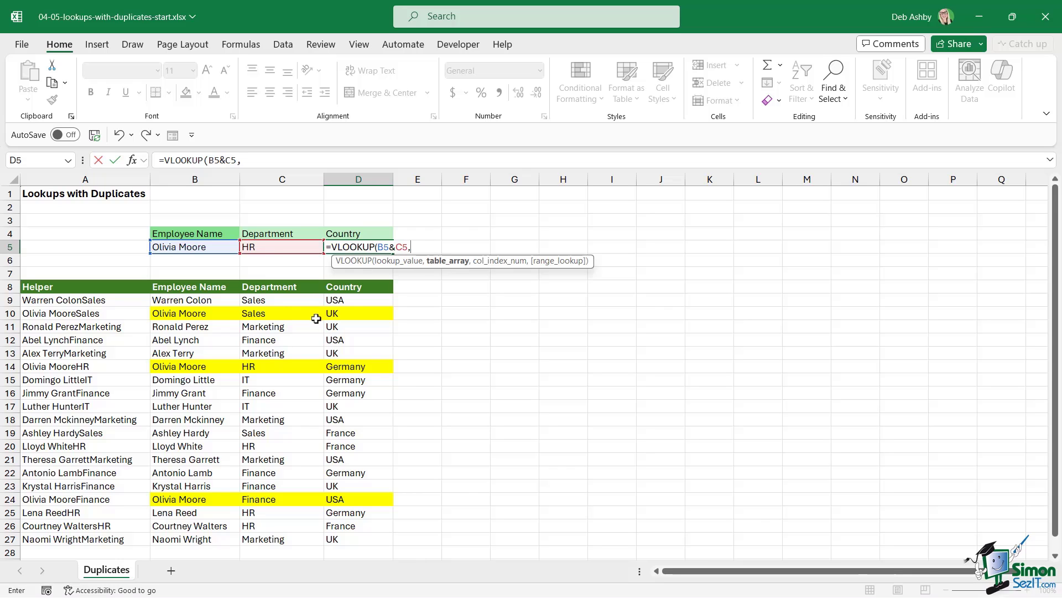
{"action": "left_click_drag", "start_coordinate": [71, 286], "coordinate": [350, 542]}
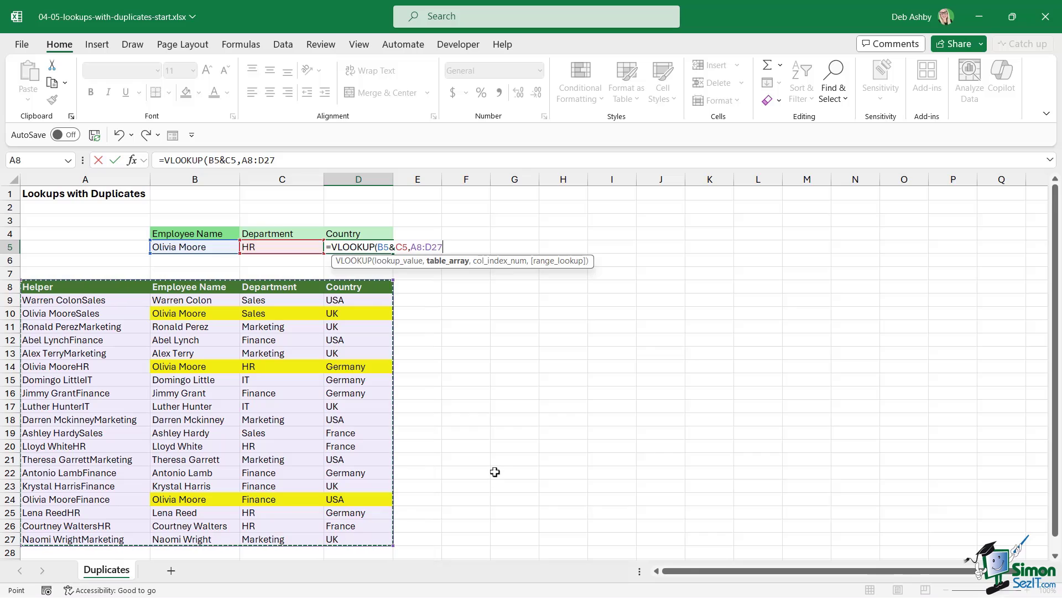
{"action": "type", "text": ",4"}
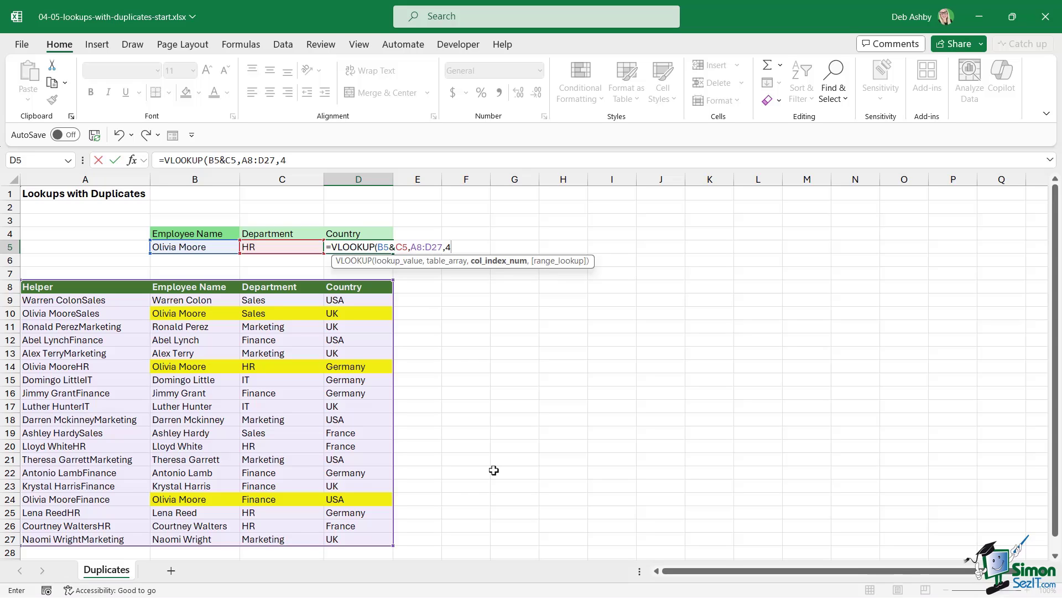
{"action": "type", "text": ","}
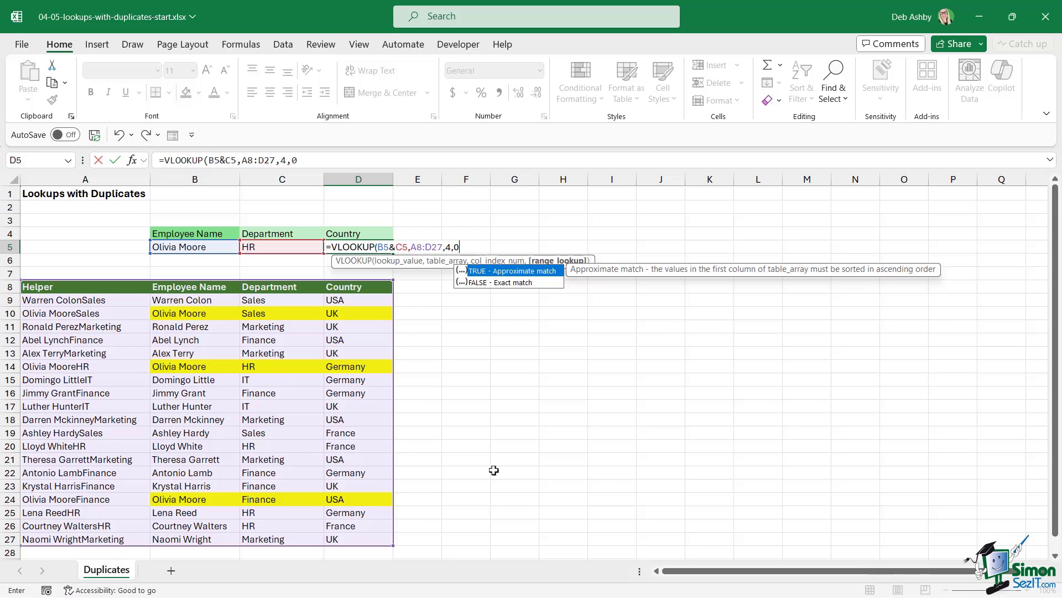
{"action": "type", "text": "0)"}
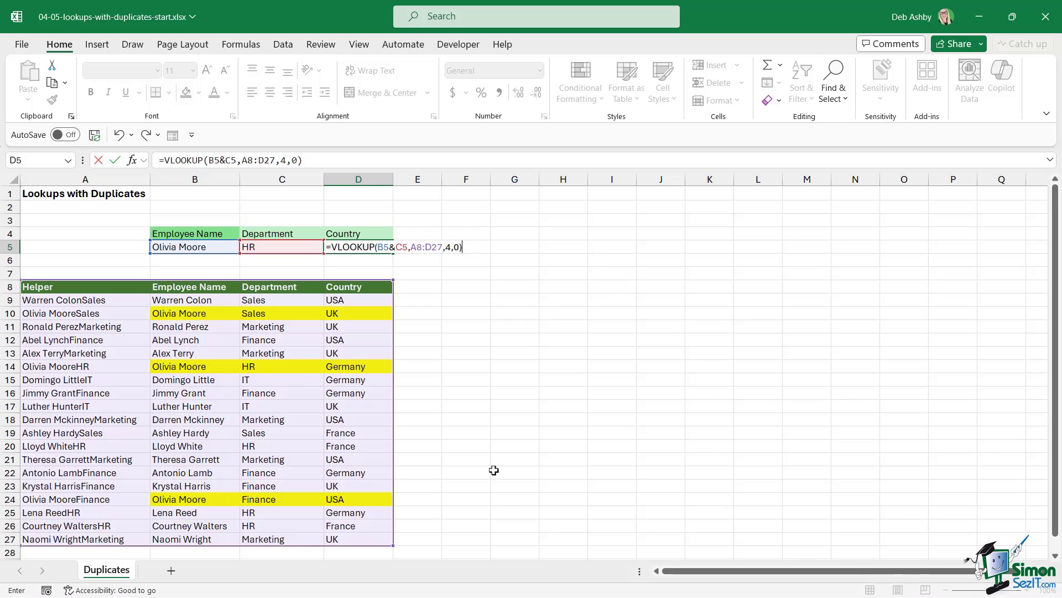
{"action": "key", "text": "Return"}
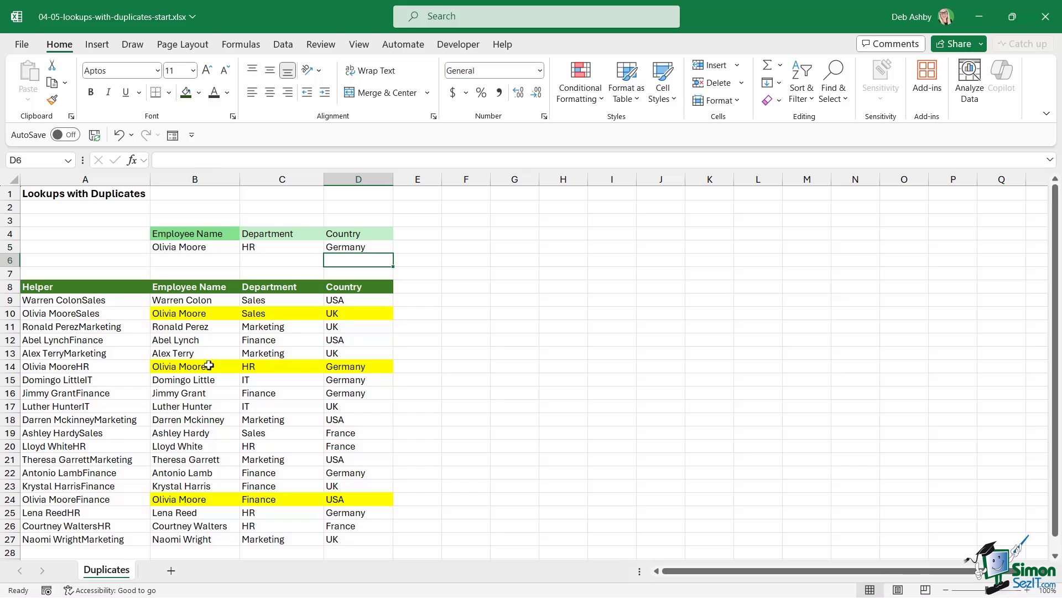
Step: Check D5 against B14:D14, then set the department in C5 to Sales and check the result against B10:D10
{"action": "left_click_drag", "start_coordinate": [196, 368], "coordinate": [367, 370]}
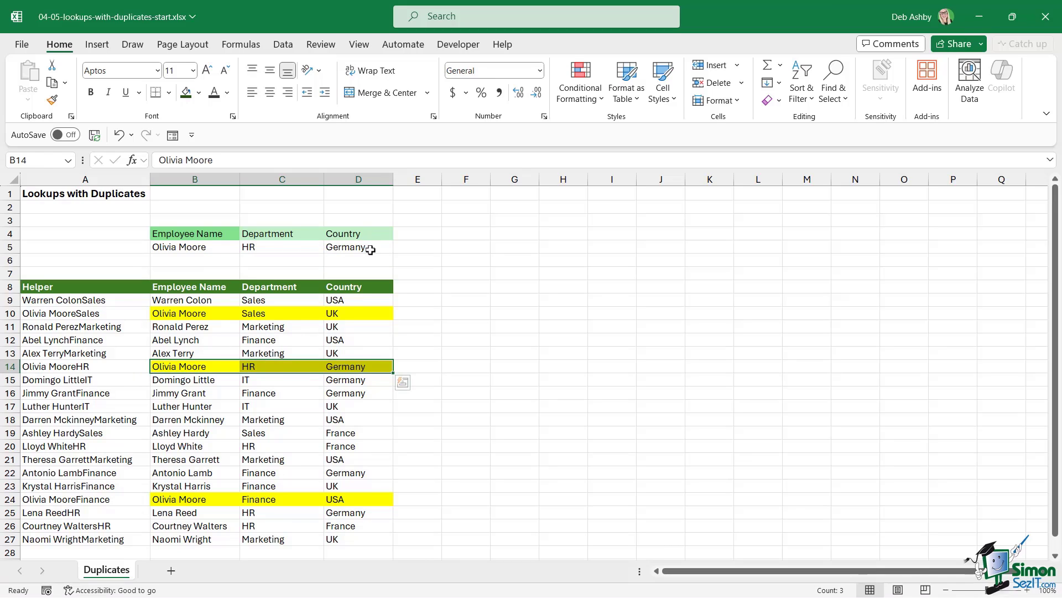
{"action": "left_click", "coordinate": [287, 246]}
{"action": "type", "text": "Sales"}
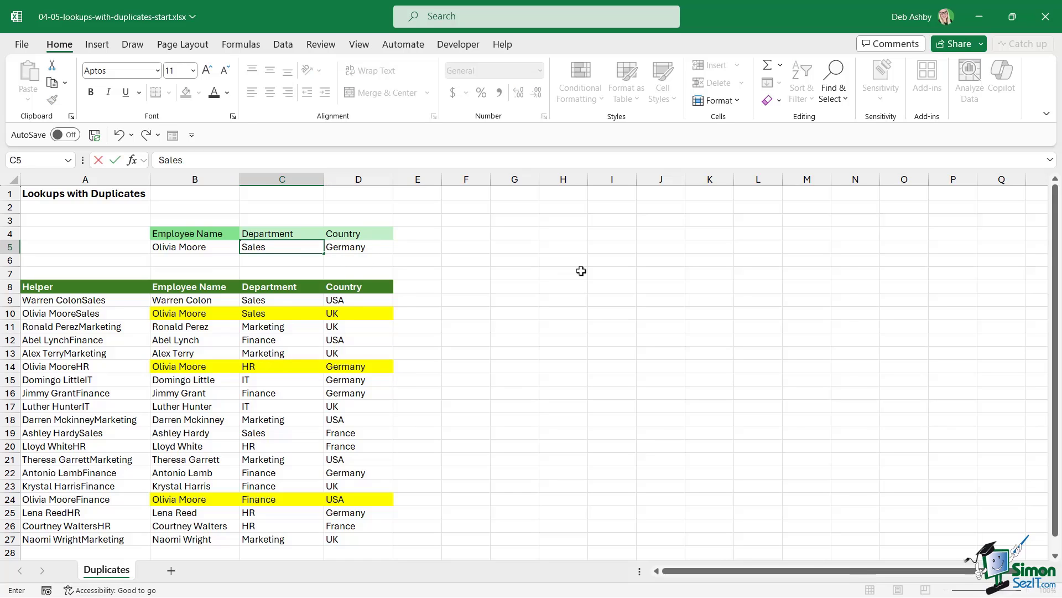
{"action": "key", "text": "Return"}
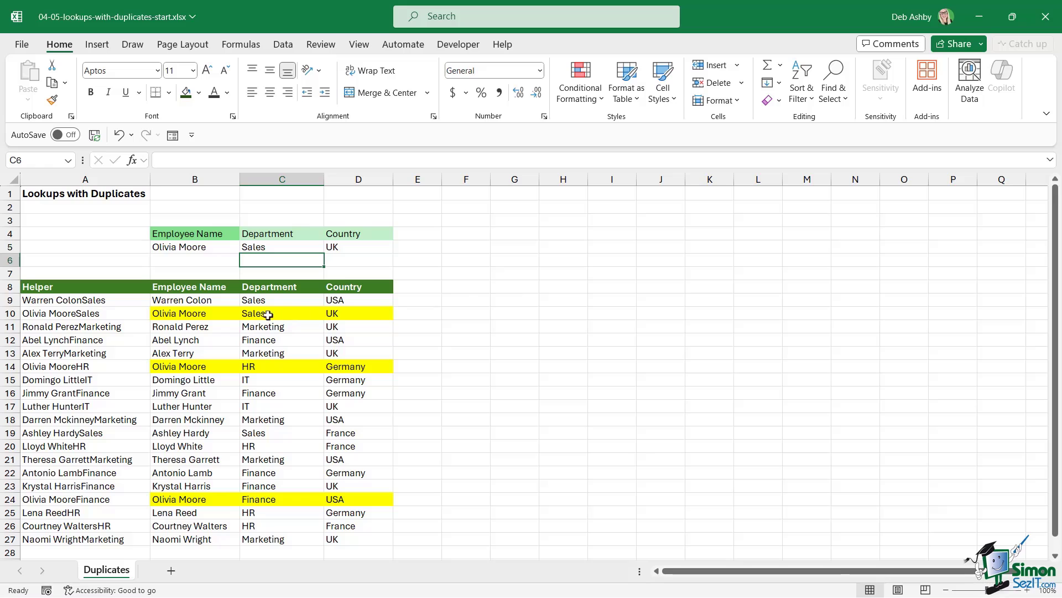
{"action": "left_click_drag", "start_coordinate": [203, 313], "coordinate": [365, 314]}
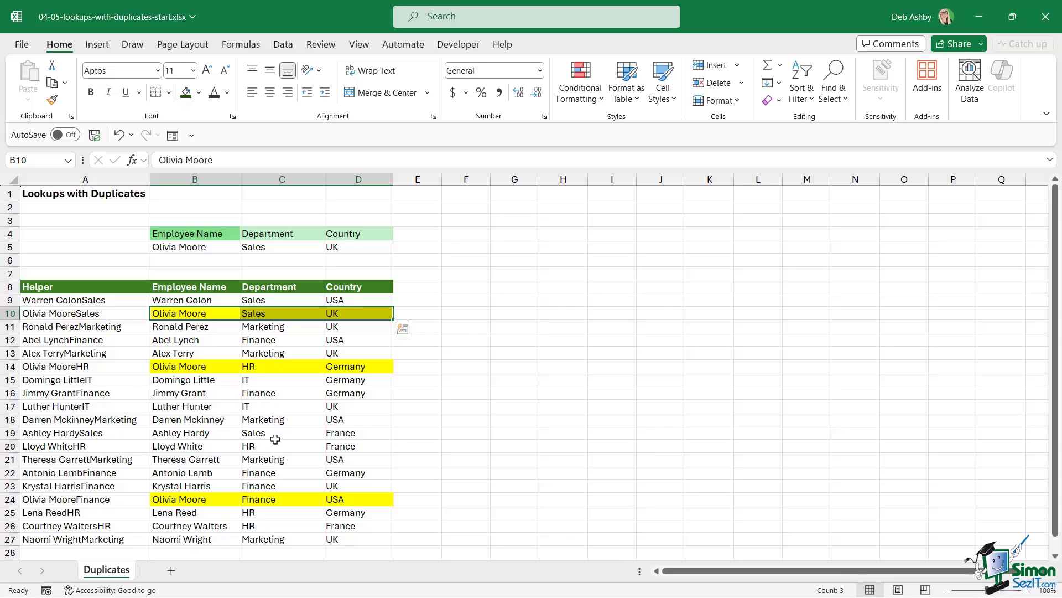
Step: Narrow the Helper column A and hide it
{"action": "left_click_drag", "start_coordinate": [72, 289], "coordinate": [83, 446]}
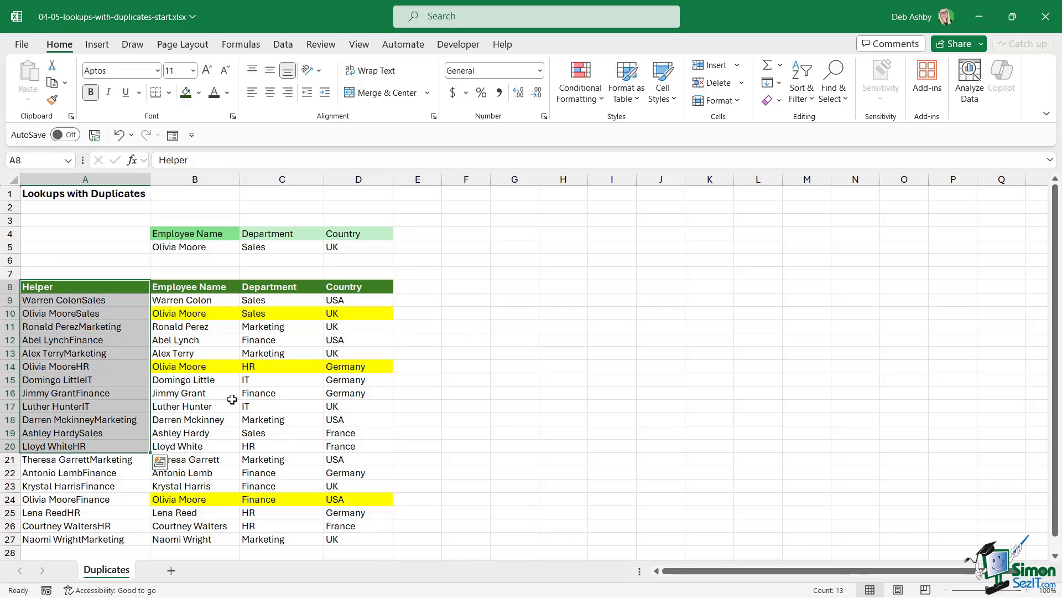
{"action": "left_click", "coordinate": [232, 398]}
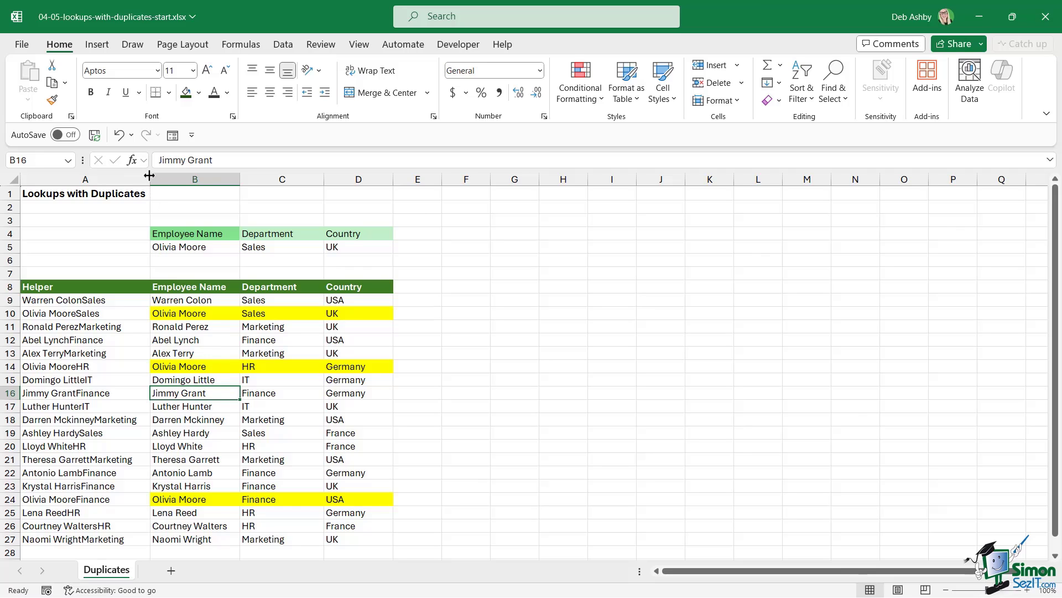
{"action": "left_click_drag", "start_coordinate": [150, 176], "coordinate": [108, 176]}
{"action": "right_click", "coordinate": [77, 179]}
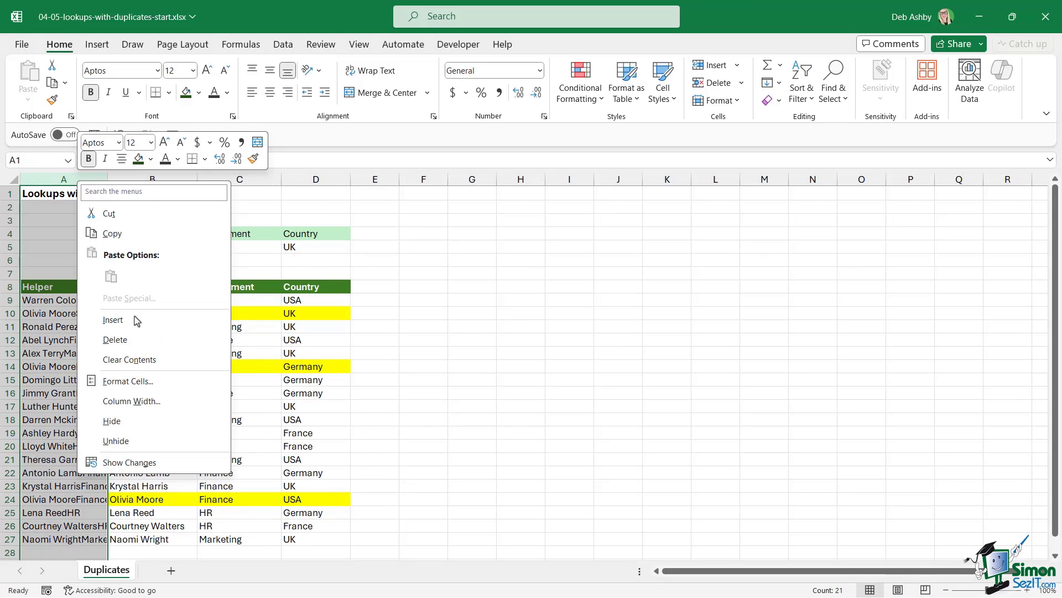
{"action": "left_click", "coordinate": [125, 421]}
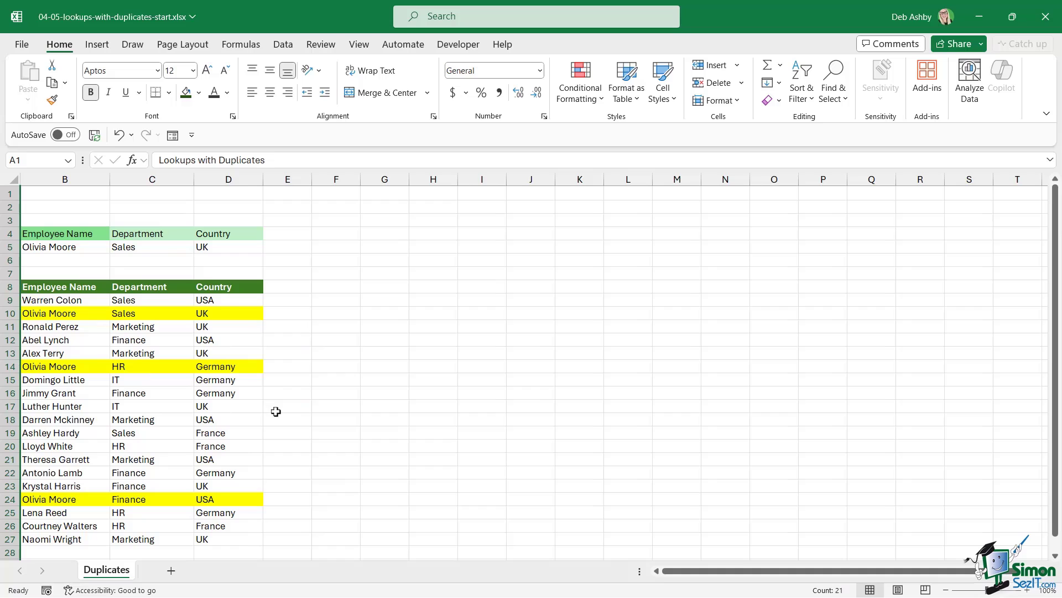
Step: Undo the hiding of Helper column A, apply the custom number format ;;; to A8:A27 instead, and check cell A8
{"action": "left_click", "coordinate": [118, 135]}
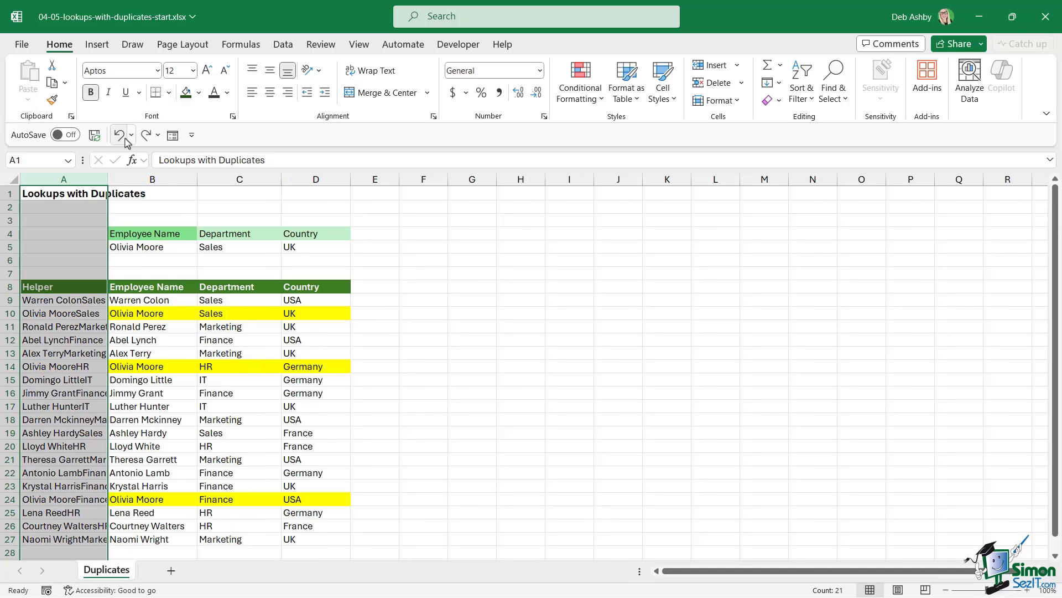
{"action": "left_click", "coordinate": [190, 355]}
{"action": "left_click_drag", "start_coordinate": [85, 287], "coordinate": [85, 541]}
{"action": "key", "text": "ctrl+1"}
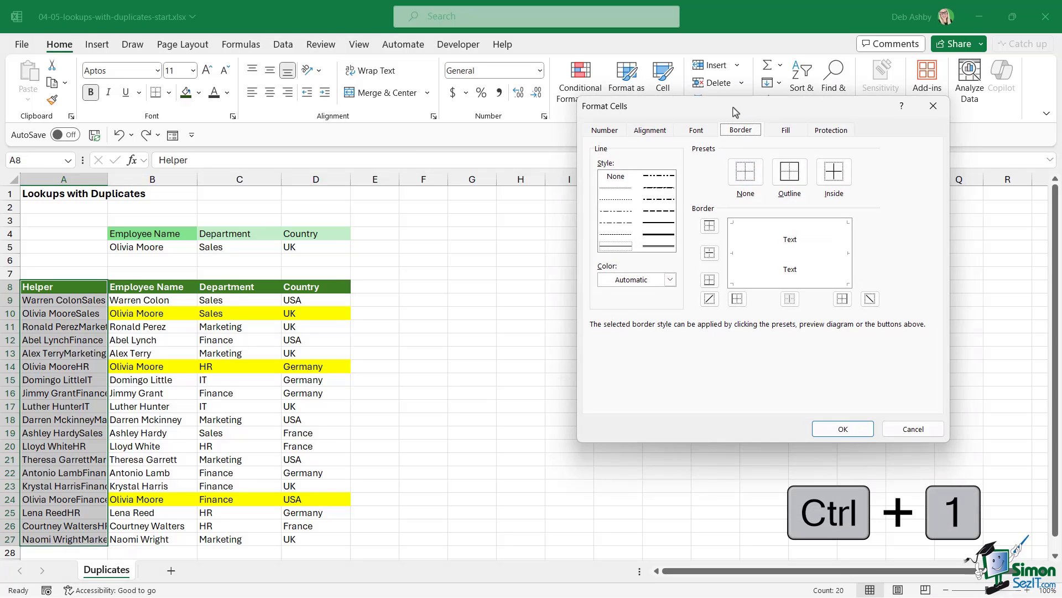
{"action": "left_click_drag", "start_coordinate": [624, 114], "coordinate": [361, 122]}
{"action": "left_click", "coordinate": [340, 138]}
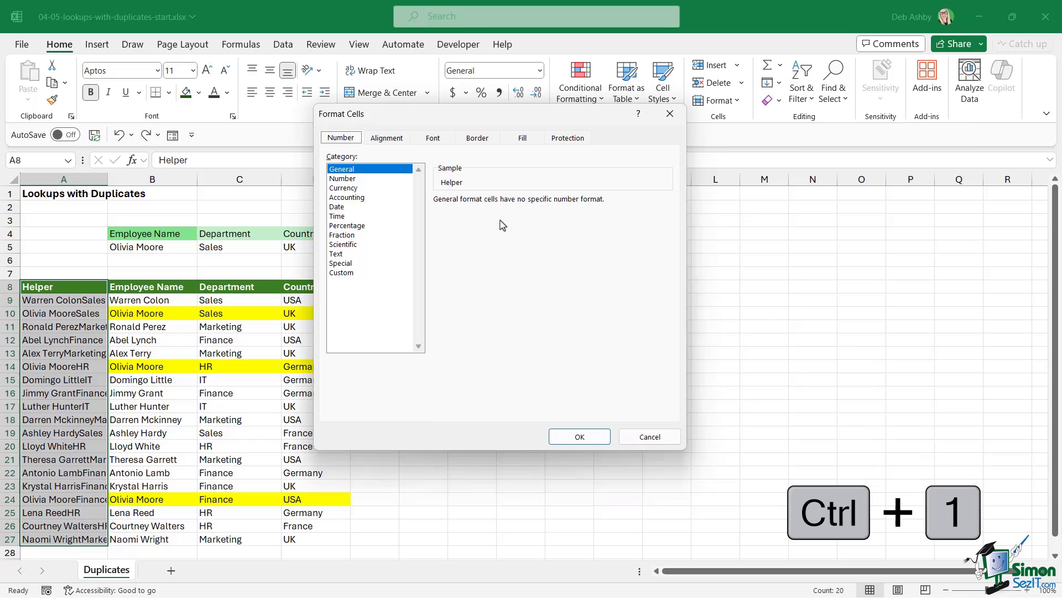
{"action": "left_click", "coordinate": [341, 272]}
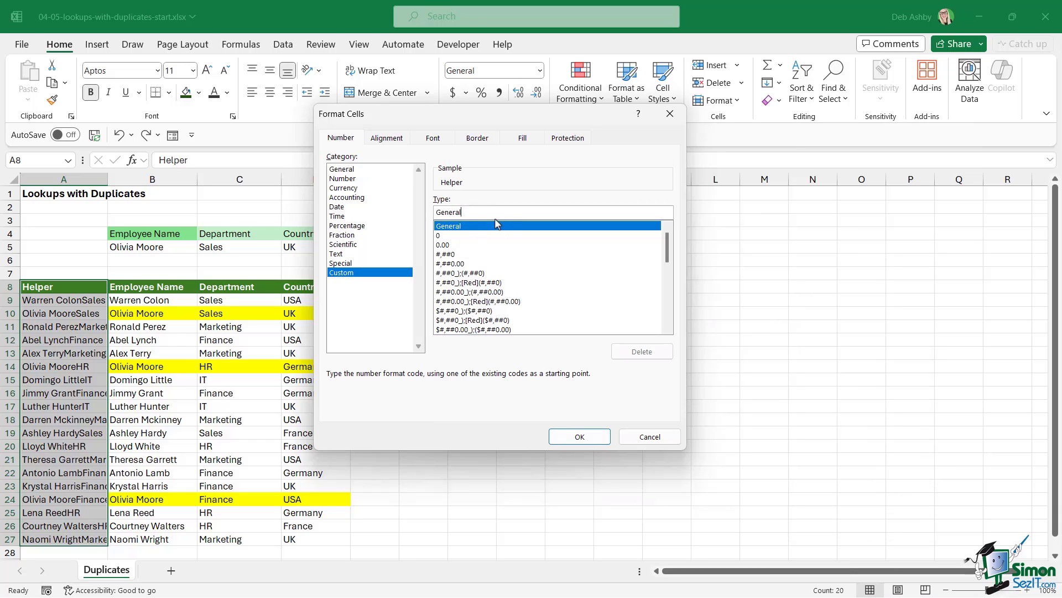
{"action": "left_click_drag", "start_coordinate": [489, 212], "coordinate": [405, 210]}
{"action": "type", "text": ";;;"}
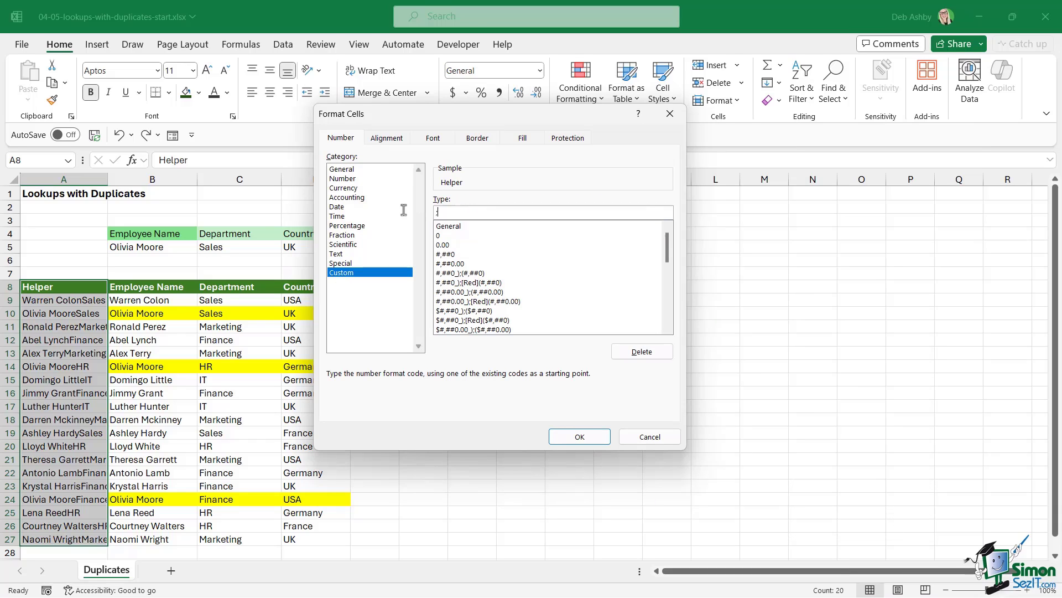
{"action": "left_click", "coordinate": [578, 436]}
{"action": "left_click", "coordinate": [206, 327]}
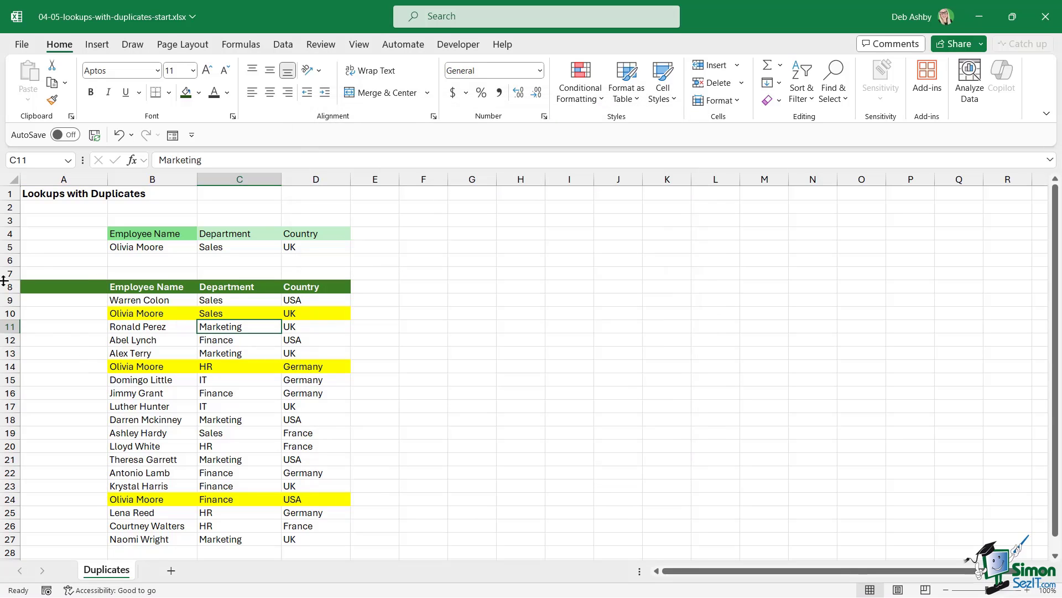
{"action": "left_click", "coordinate": [71, 288]}
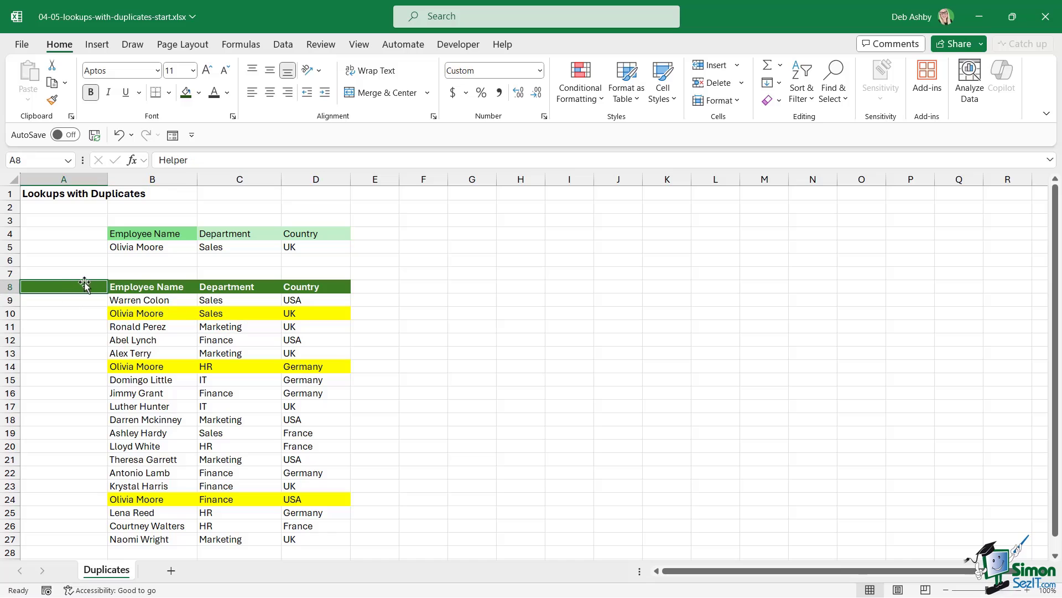
Step: Undo the custom number format on the Helper cells and hide column A again
{"action": "left_click", "coordinate": [119, 134]}
{"action": "right_click", "coordinate": [71, 176]}
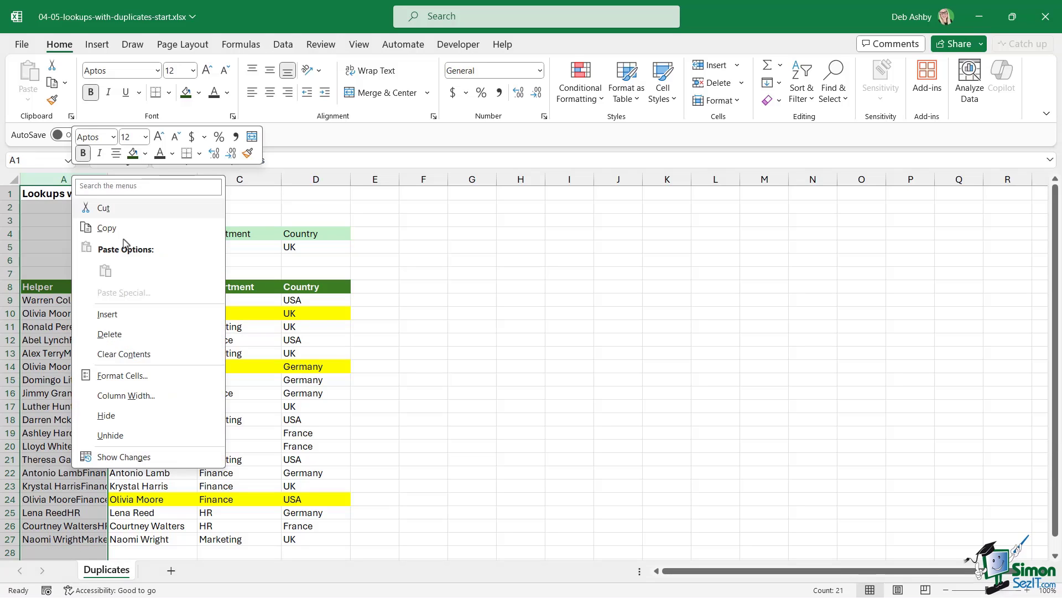
{"action": "left_click", "coordinate": [123, 419]}
{"action": "left_click", "coordinate": [430, 313]}
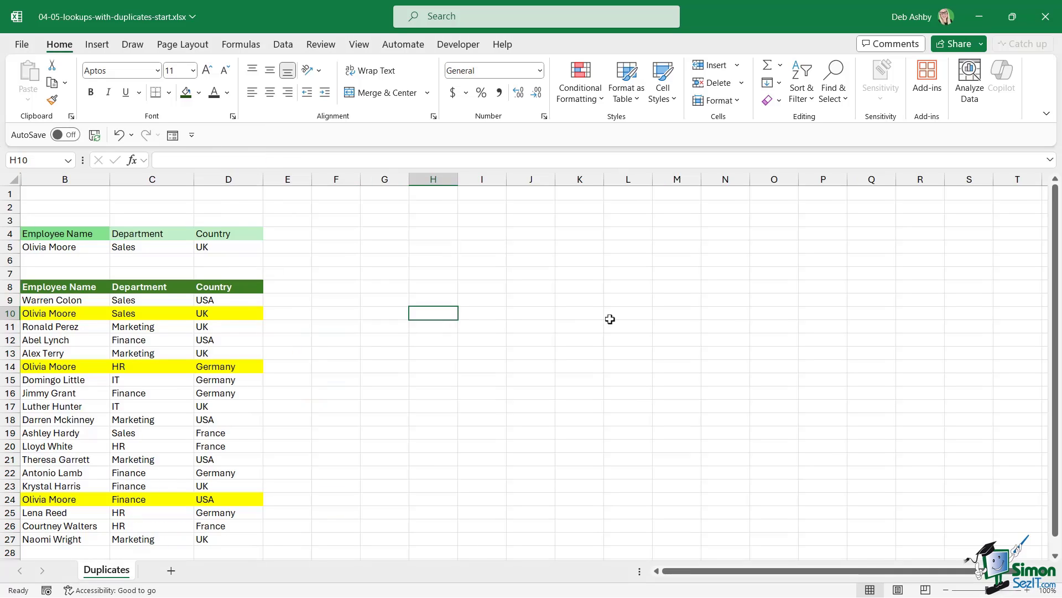
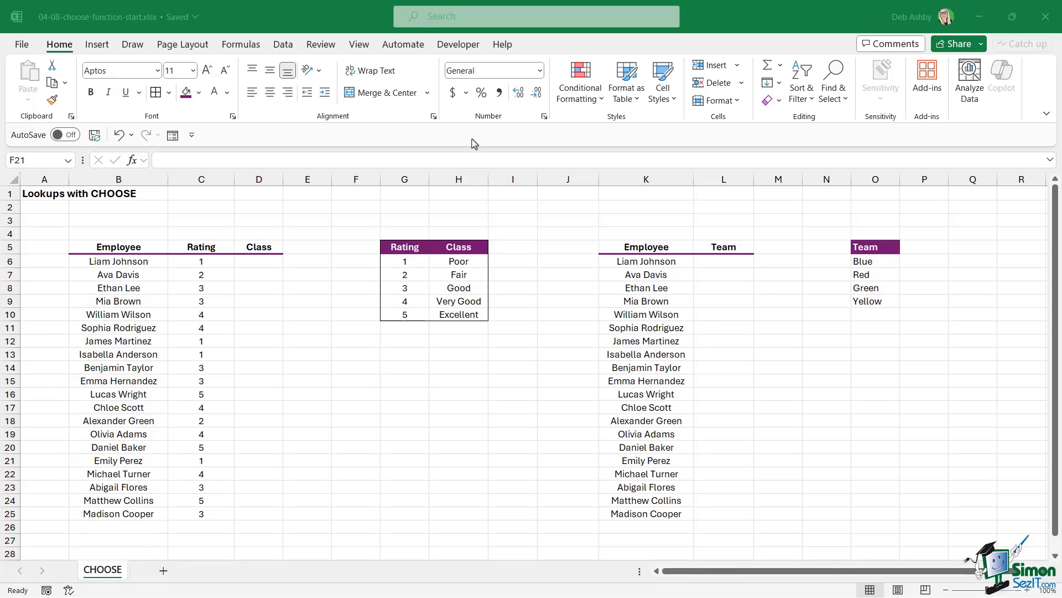
Step: In the 04-08-choose-function-start.xlsx workbook, examine the Employee names in B6:B25, their ratings in C6:C25 and the Rating/Class table in G5:H10
{"action": "left_click", "coordinate": [134, 262]}
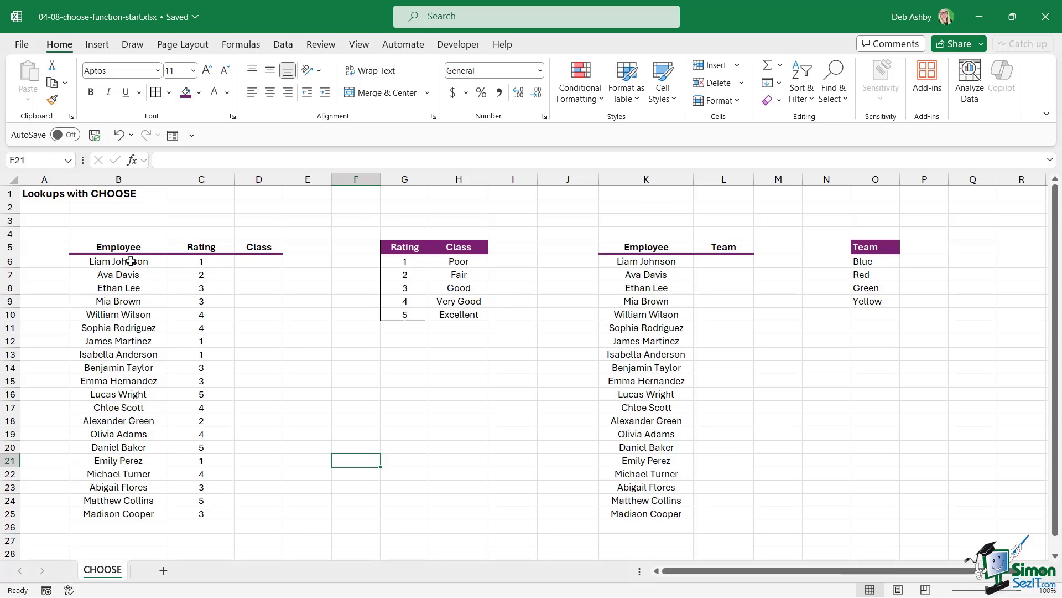
{"action": "left_click_drag", "start_coordinate": [130, 261], "coordinate": [119, 514]}
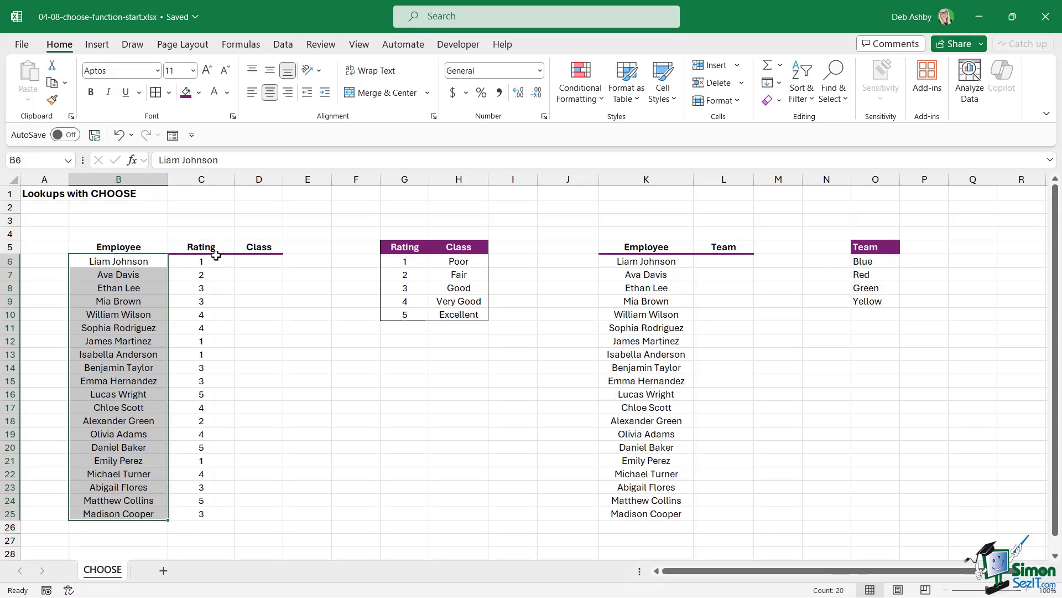
{"action": "left_click_drag", "start_coordinate": [215, 259], "coordinate": [218, 515]}
{"action": "left_click_drag", "start_coordinate": [397, 248], "coordinate": [468, 314]}
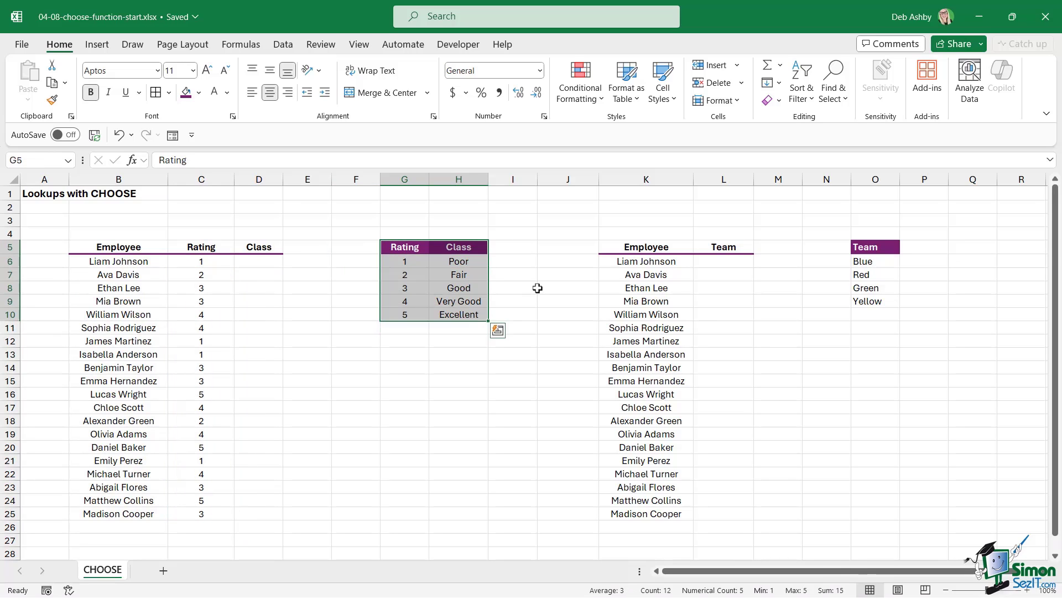
{"action": "left_click", "coordinate": [537, 287]}
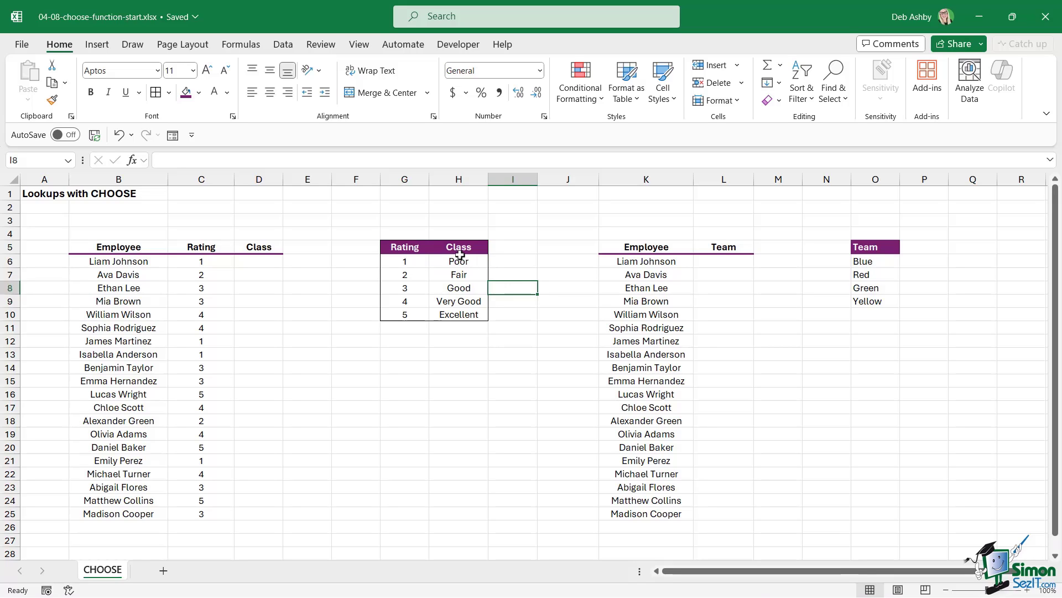
Step: Examine how ratings 1, 2 and 5 map to classes in G6:H10, and compare with the first employee's rating in C6
{"action": "left_click", "coordinate": [401, 262]}
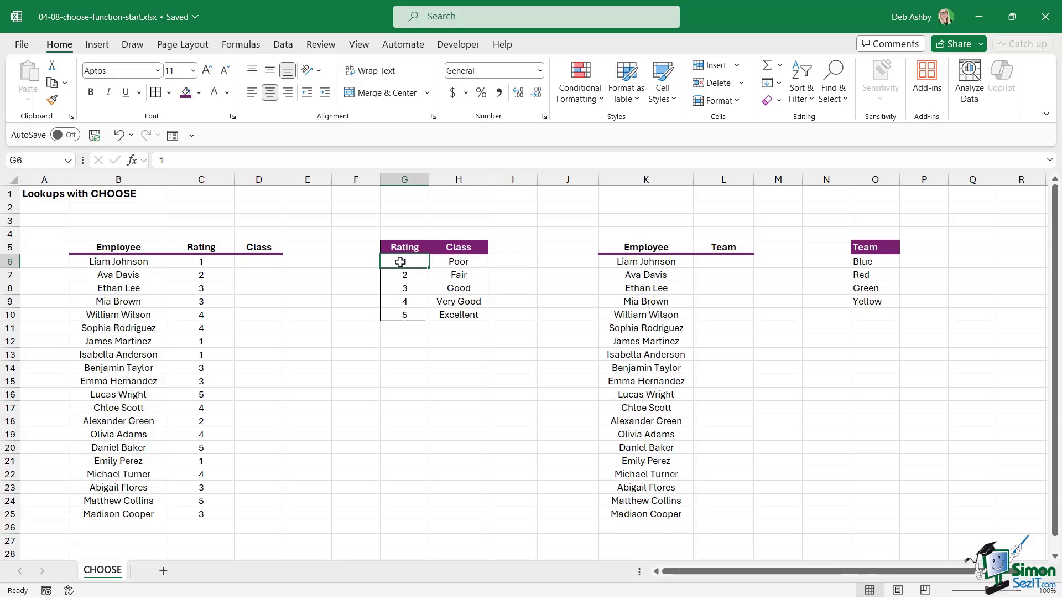
{"action": "left_click", "coordinate": [473, 265]}
{"action": "left_click", "coordinate": [400, 275]}
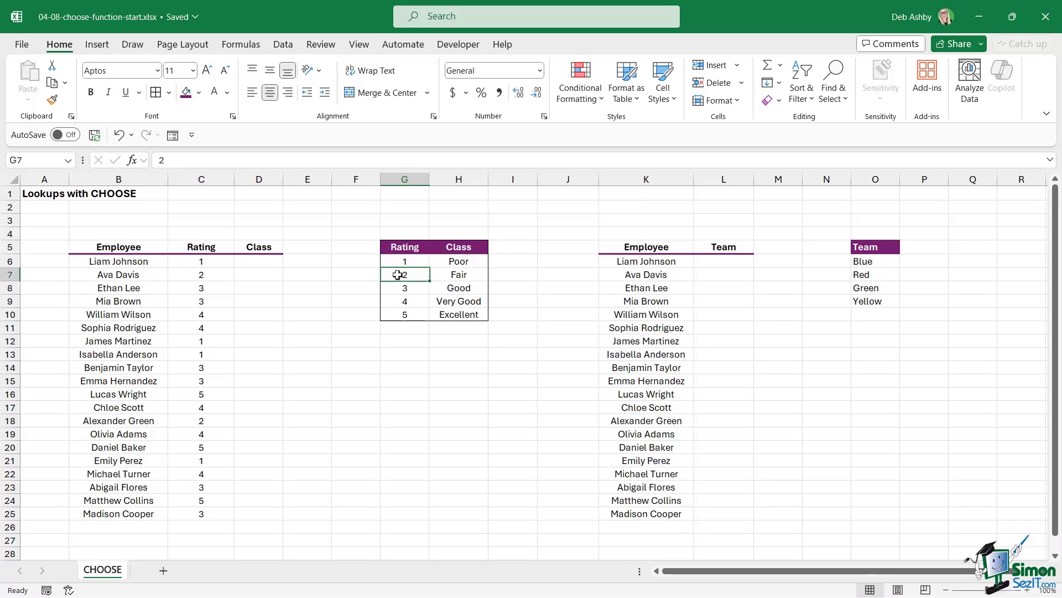
{"action": "left_click", "coordinate": [464, 275]}
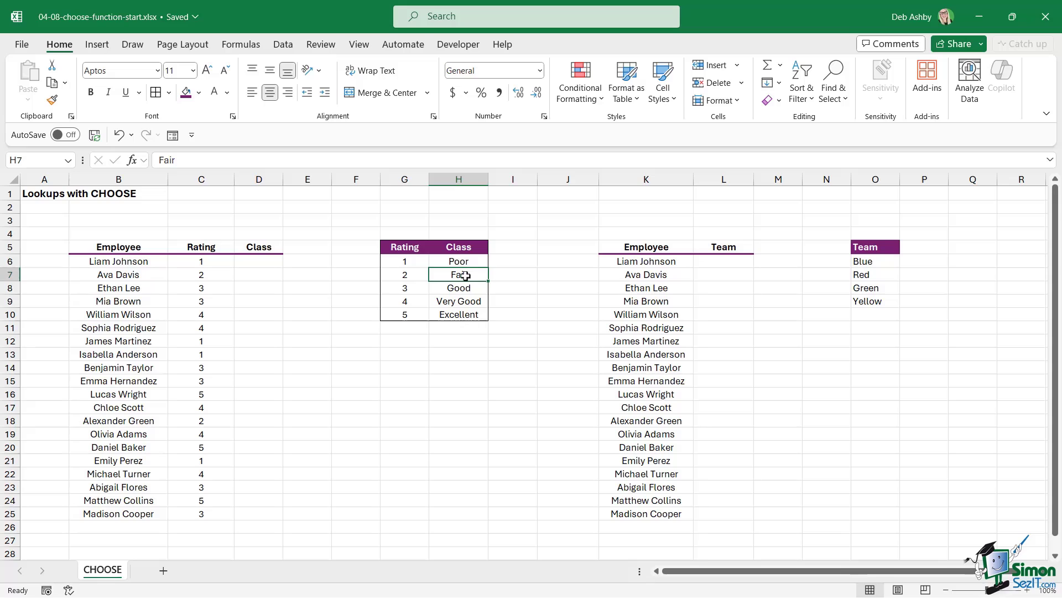
{"action": "left_click", "coordinate": [405, 315]}
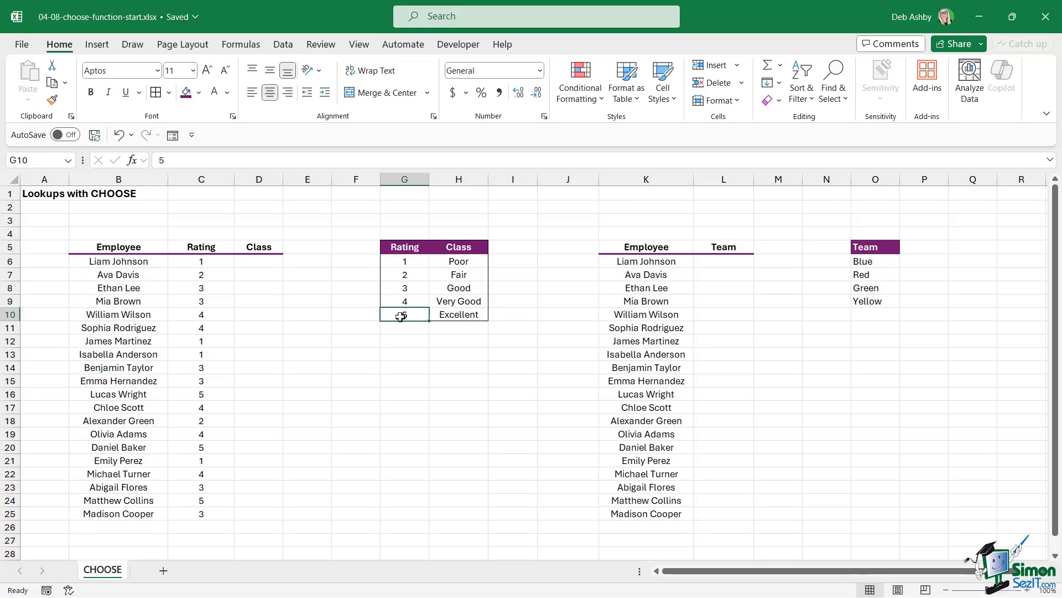
{"action": "left_click", "coordinate": [469, 319]}
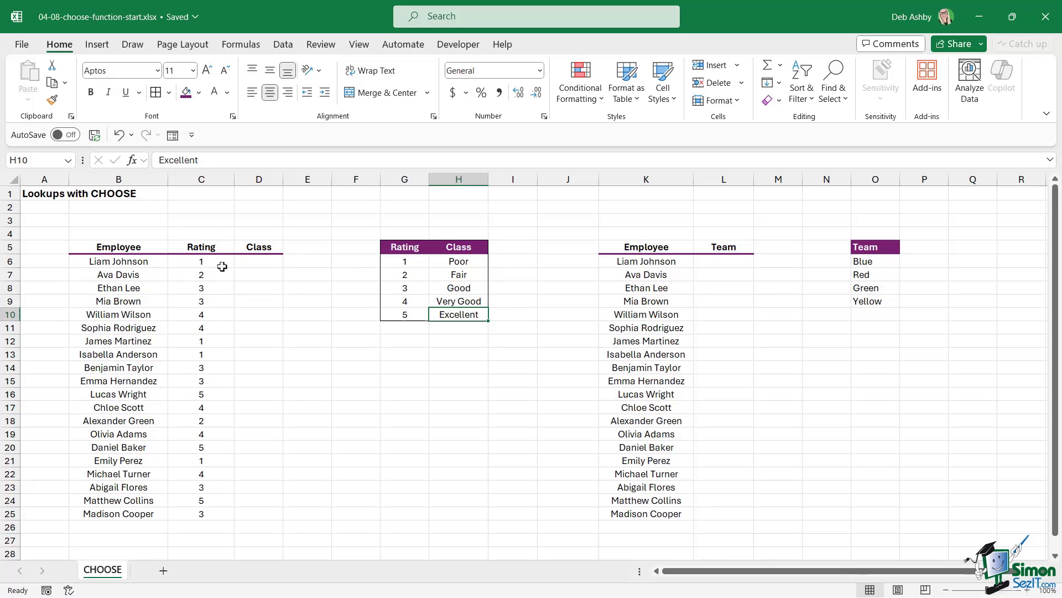
{"action": "left_click", "coordinate": [279, 262]}
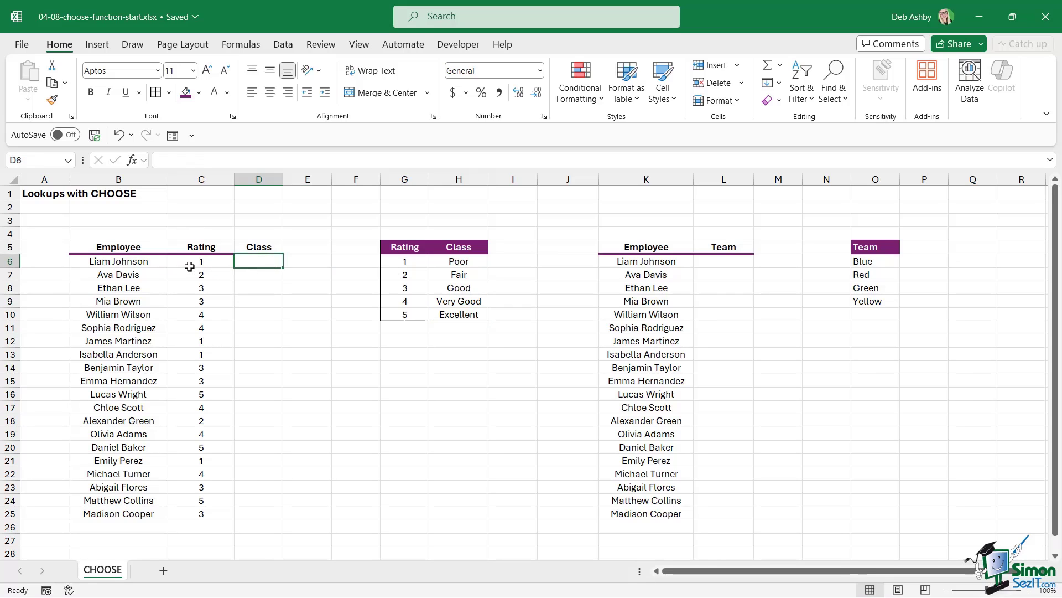
{"action": "left_click", "coordinate": [190, 265]}
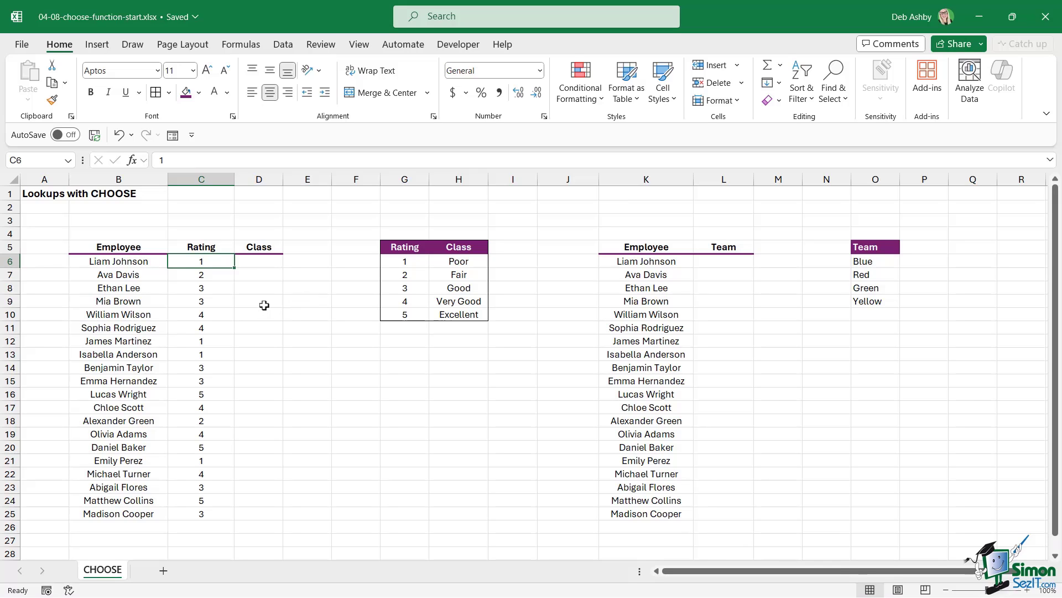
Step: Begin a CHOOSE formula in the first Class cell D6 with the rating in C6 as the index number
{"action": "left_click", "coordinate": [273, 260]}
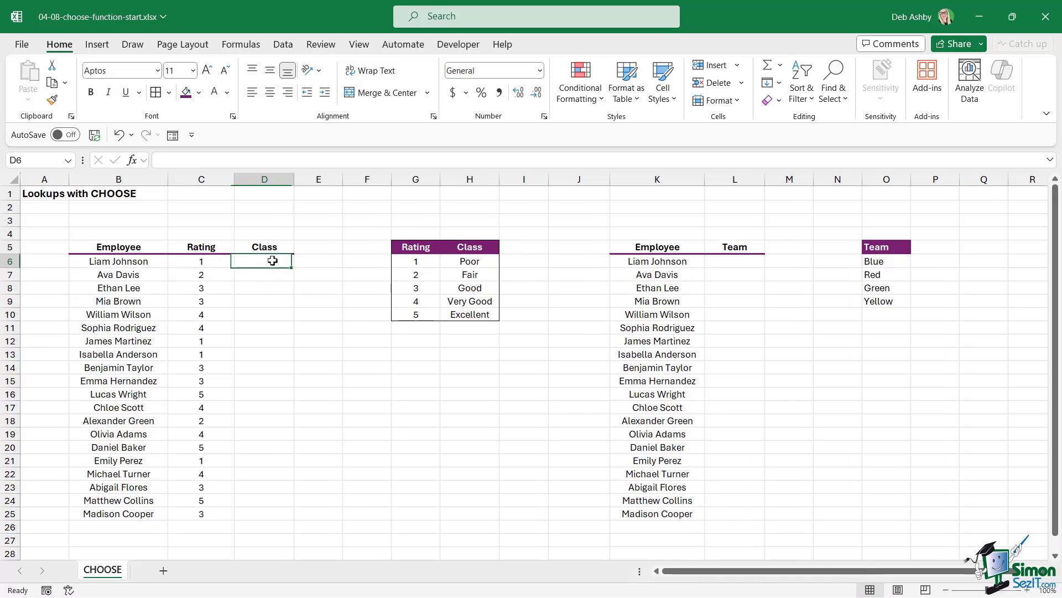
{"action": "type", "text": "=CHOO"}
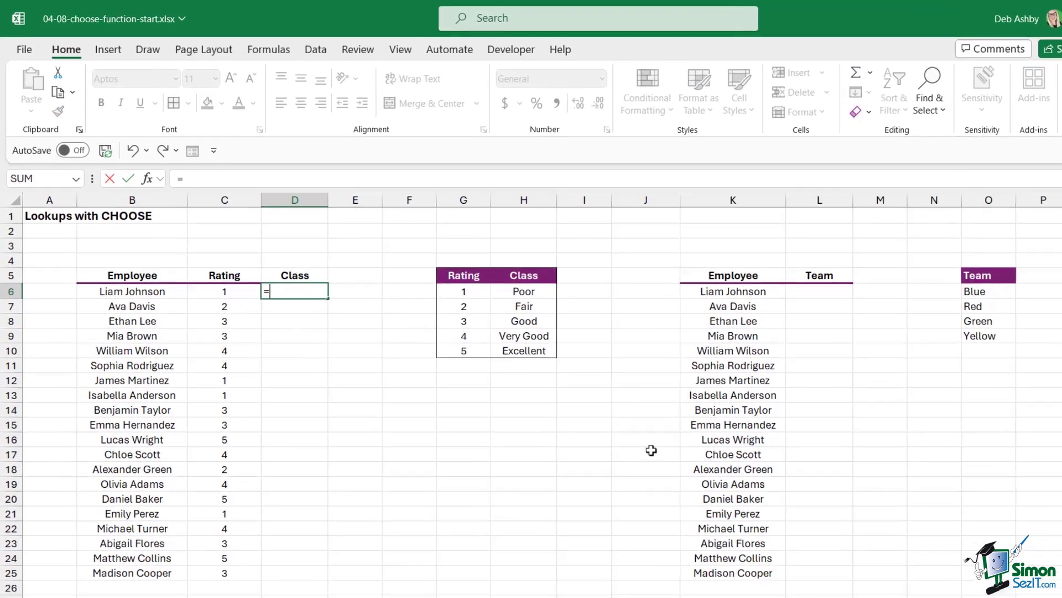
{"action": "type", "text": "SE"}
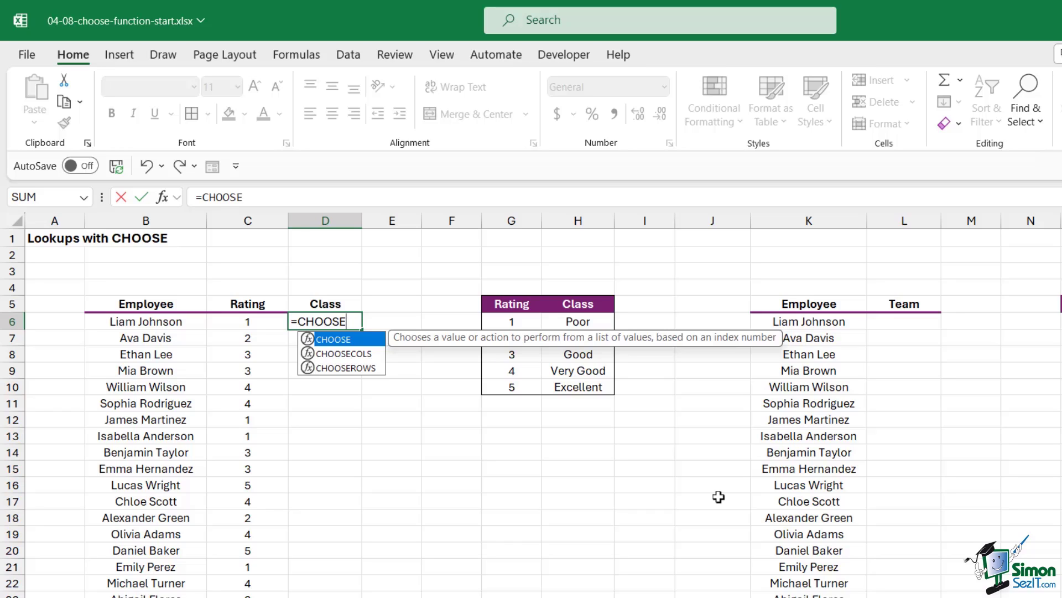
{"action": "type", "text": "("}
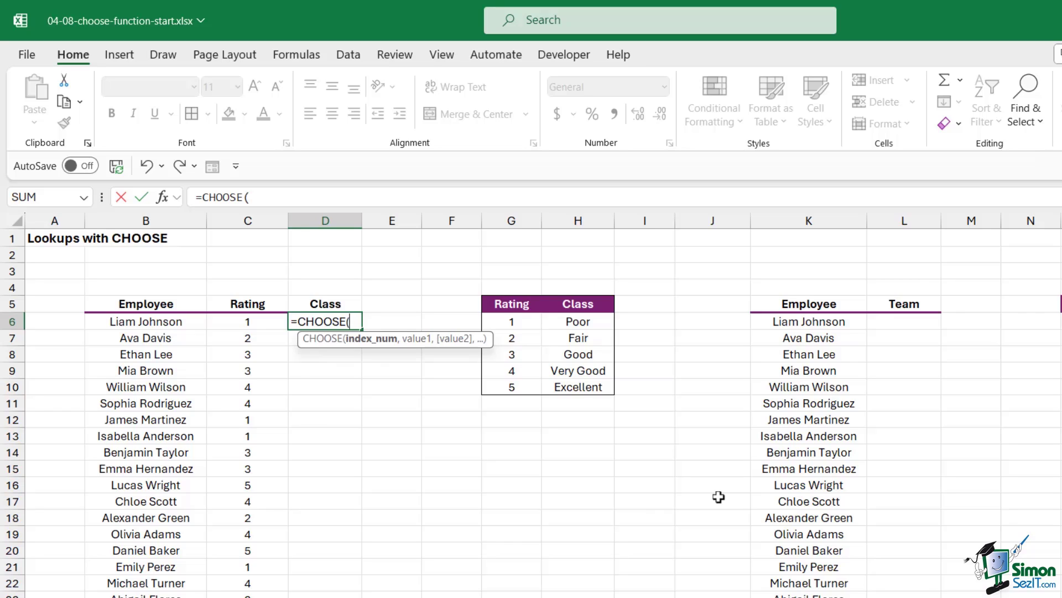
{"action": "left_click", "coordinate": [259, 323]}
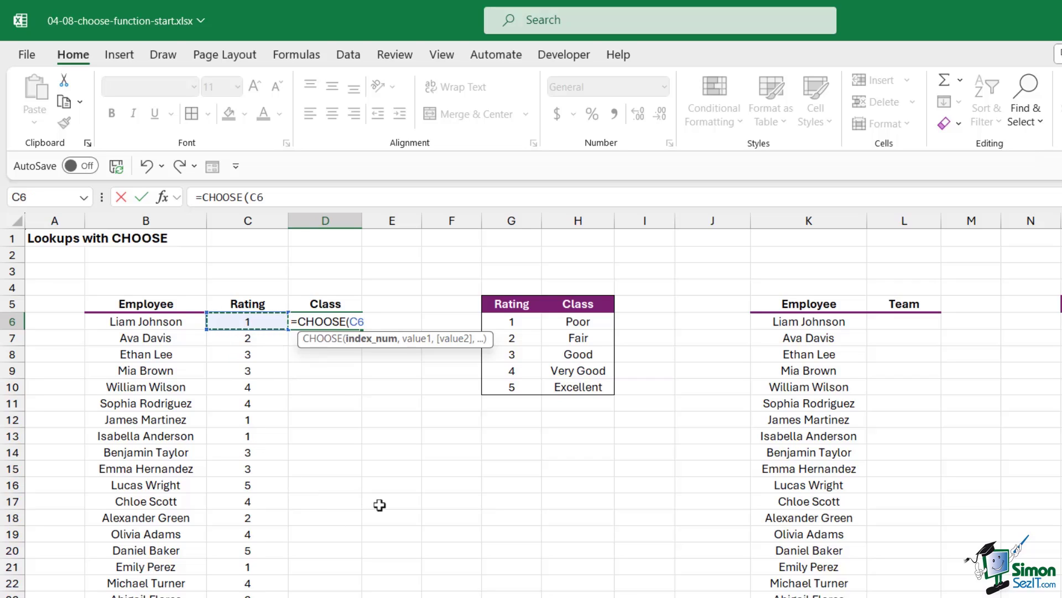
{"action": "type", "text": ","}
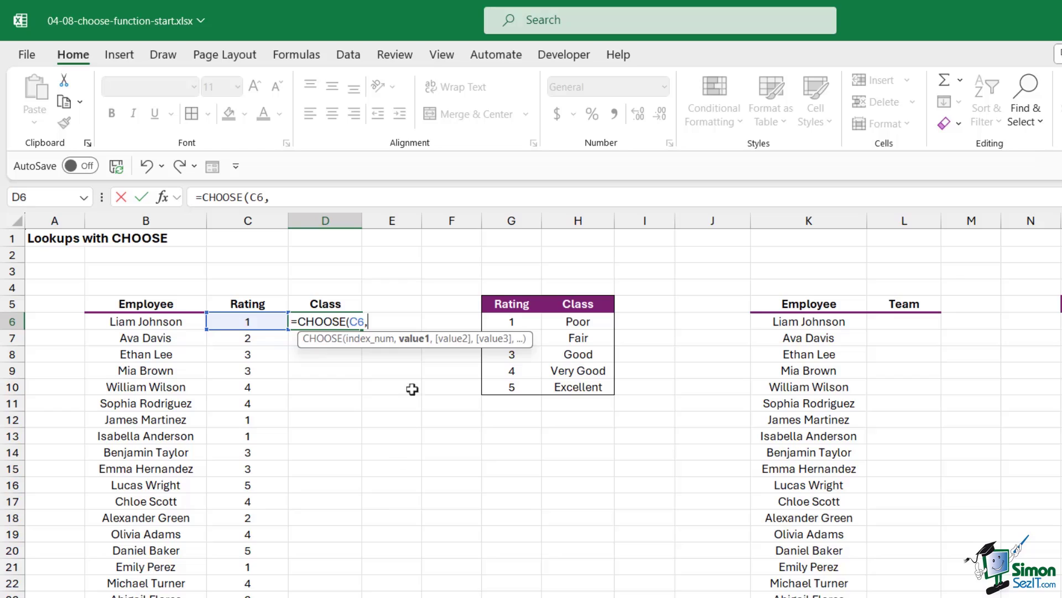
Step: Add the absolute references $H$6, $H$7 and $H$8 as the first three values of the CHOOSE formula in D6
{"action": "left_click", "coordinate": [598, 322]}
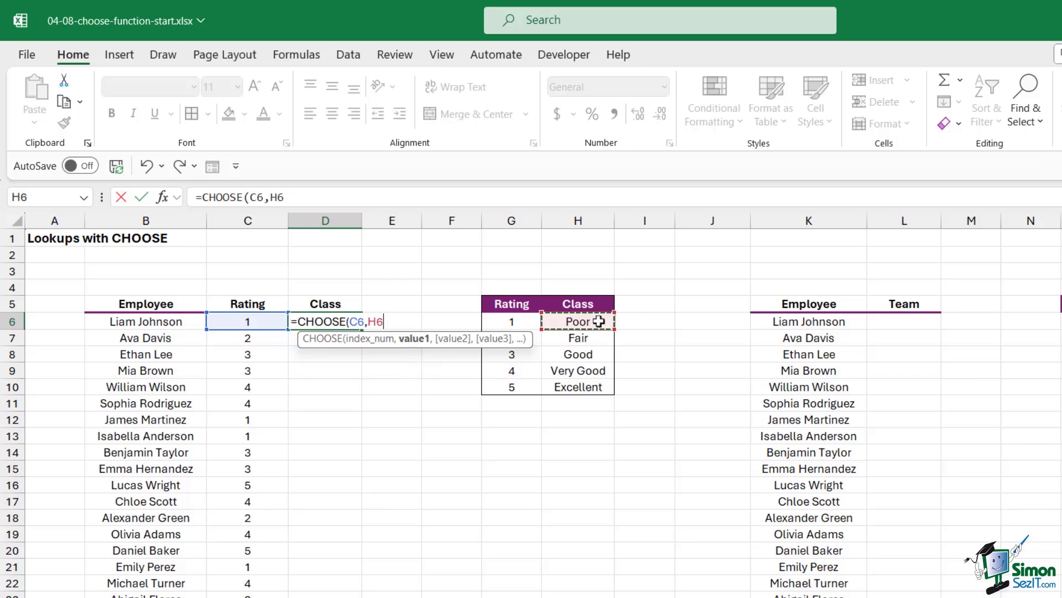
{"action": "key", "text": "F4"}
{"action": "type", "text": ","}
{"action": "left_click", "coordinate": [598, 340]}
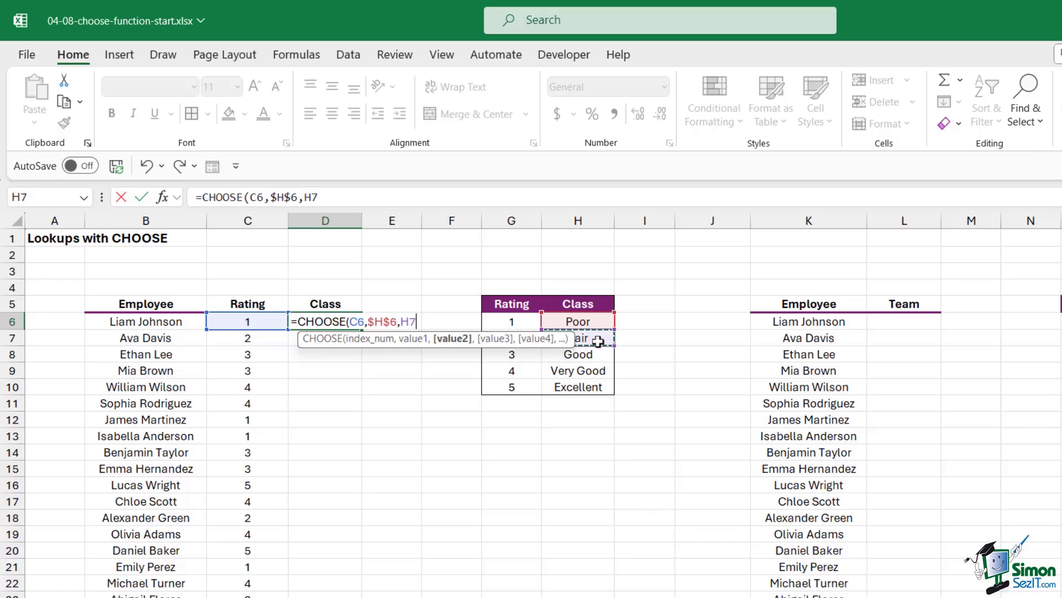
{"action": "key", "text": "F4"}
{"action": "type", "text": ","}
{"action": "left_click", "coordinate": [601, 355]}
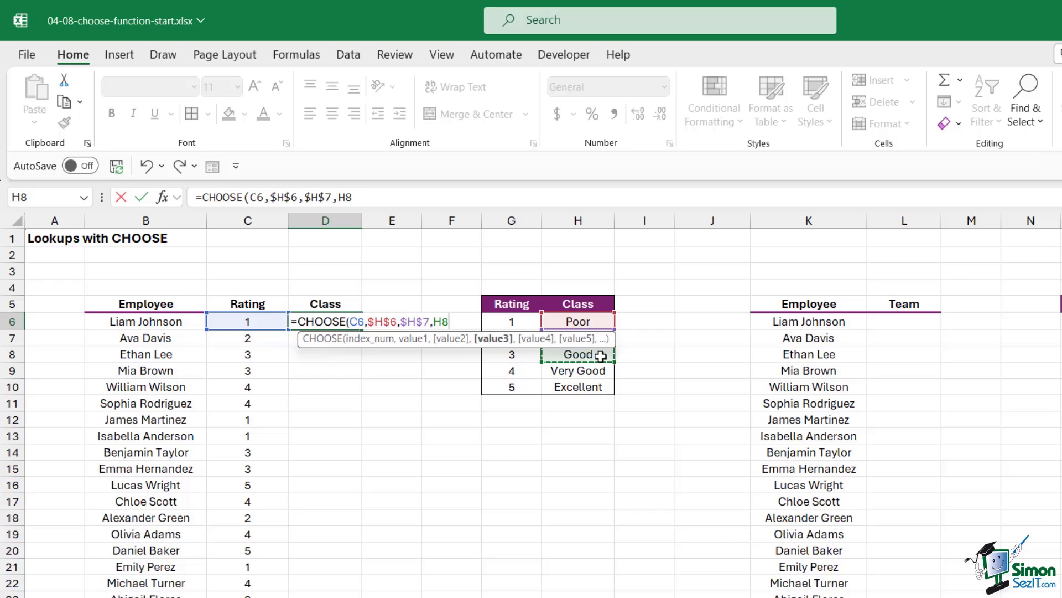
{"action": "key", "text": "F4"}
{"action": "type", "text": ","}
Step: Add $H$9 and $H$10 as the fourth and fifth values and complete the CHOOSE formula in D6
{"action": "left_click", "coordinate": [596, 372]}
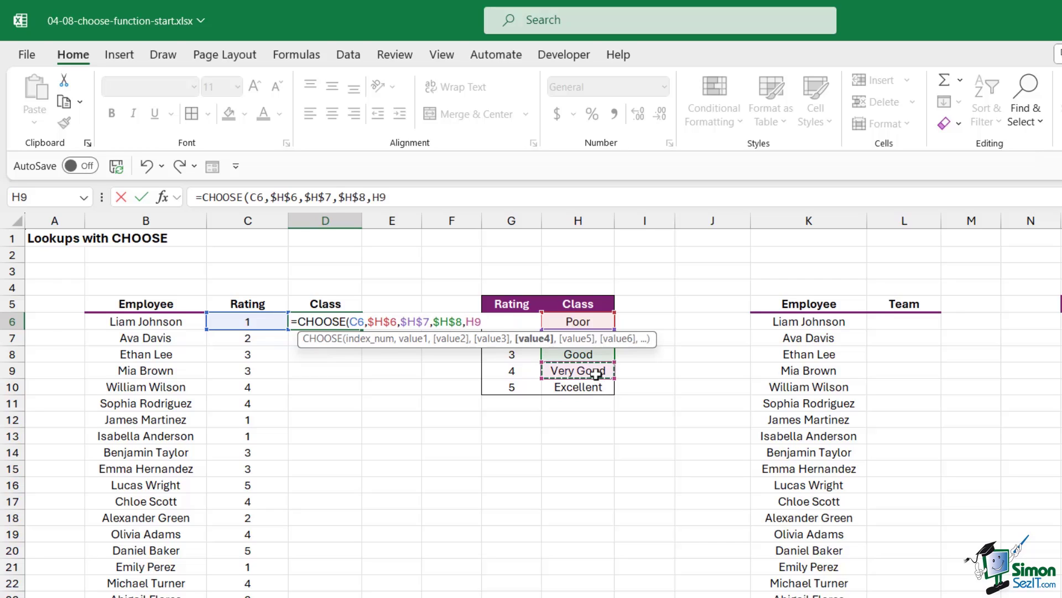
{"action": "key", "text": "F4"}
{"action": "type", "text": ","}
{"action": "left_click", "coordinate": [600, 388]}
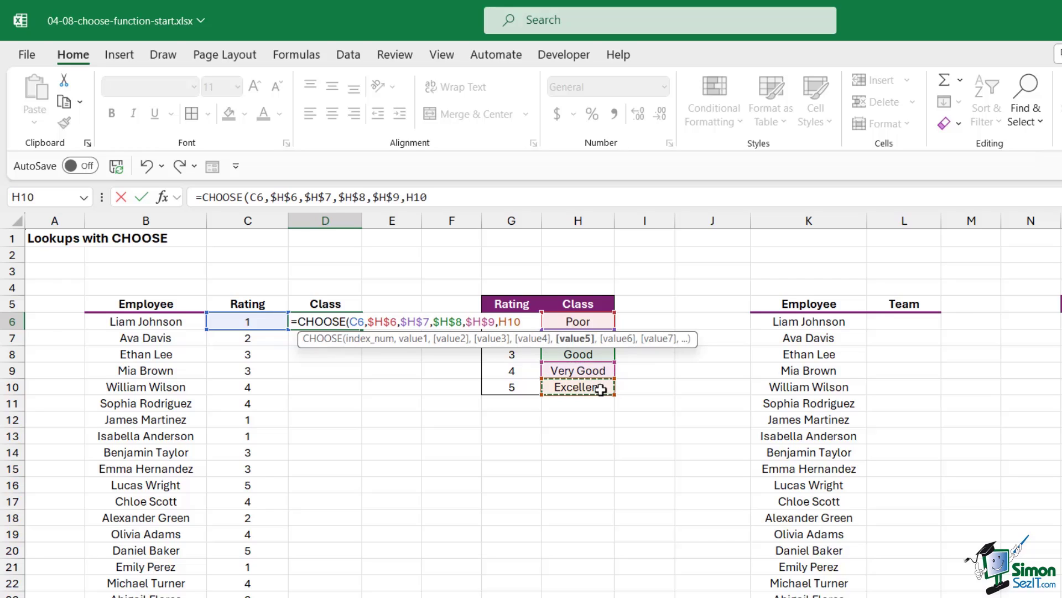
{"action": "key", "text": "F4"}
{"action": "type", "text": ")"}
{"action": "key", "text": "Return"}
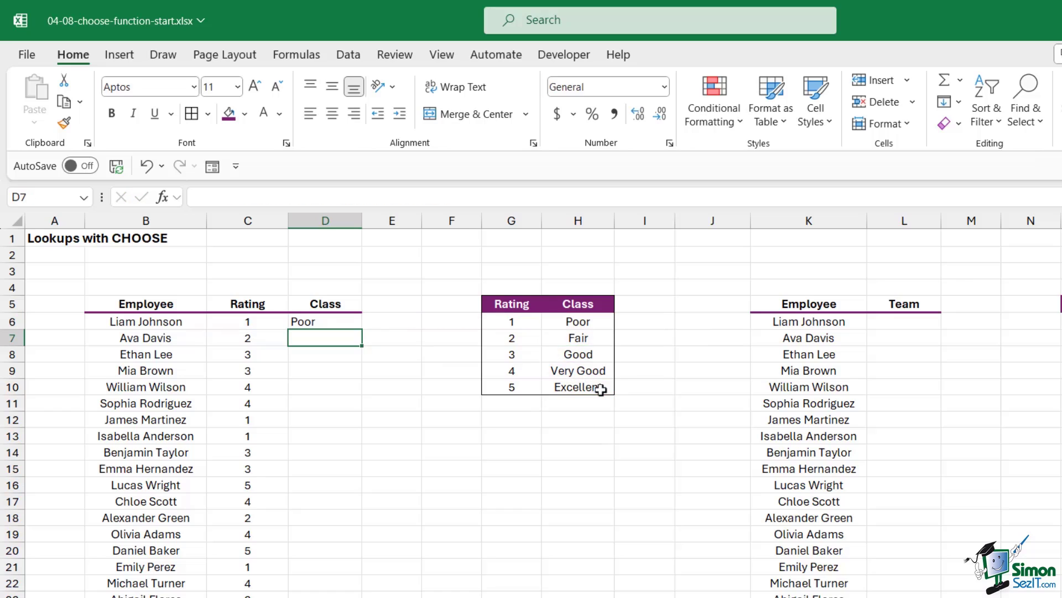
Step: Copy the CHOOSE formula from D6 down the Class column for all employees and check the copied formula in D10
{"action": "left_click", "coordinate": [339, 320]}
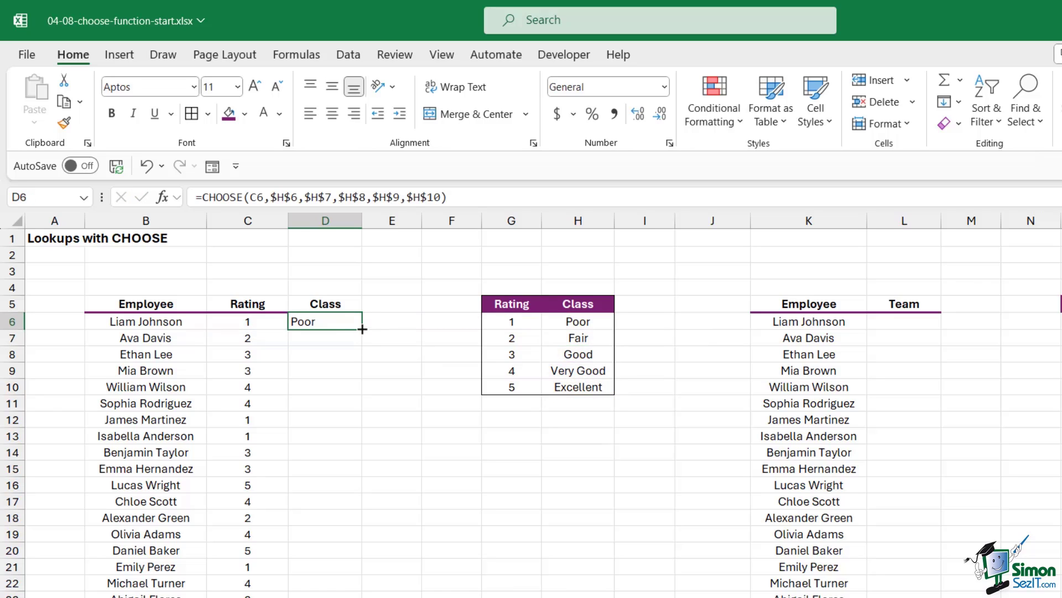
{"action": "double_click", "coordinate": [363, 329]}
{"action": "left_click", "coordinate": [338, 379]}
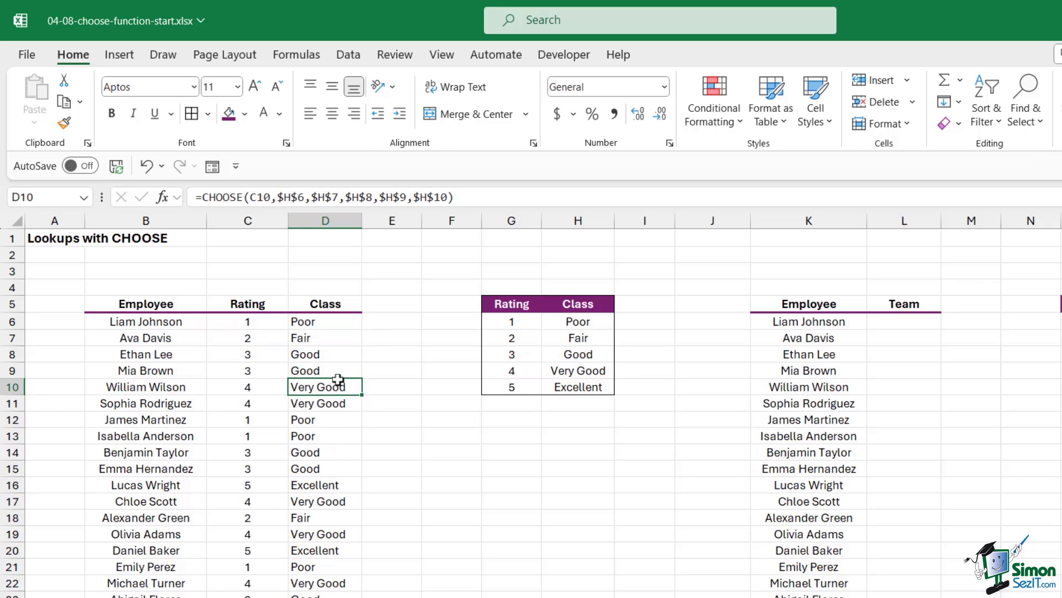
Step: Compare the employees' ratings and returned classes with the Rating and Class lookup table in G5:H10
{"action": "left_click", "coordinate": [225, 339]}
{"action": "left_click", "coordinate": [246, 387]}
{"action": "left_click", "coordinate": [247, 452]}
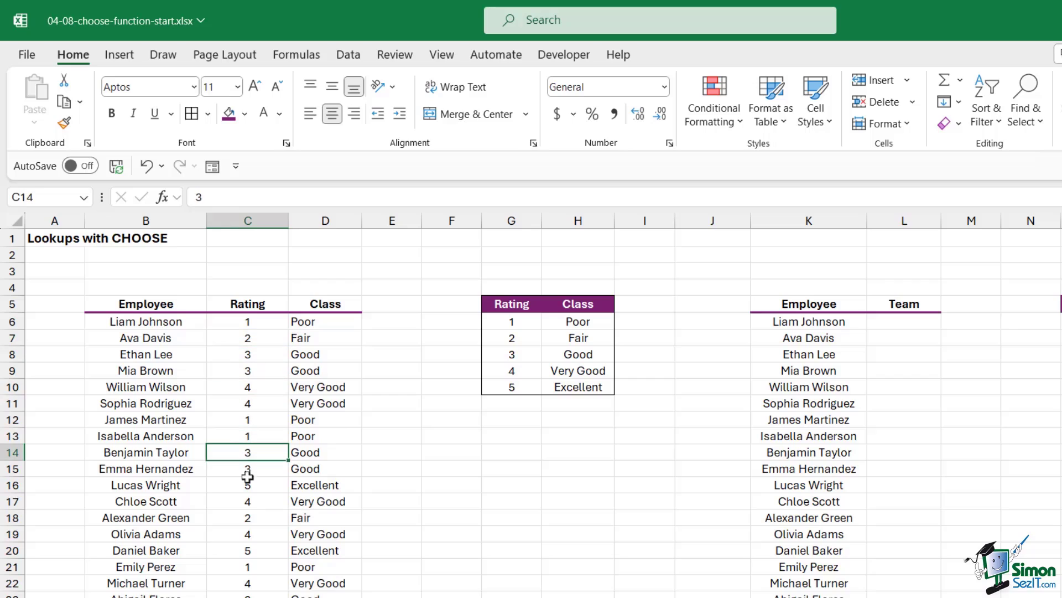
{"action": "left_click", "coordinate": [321, 487]}
{"action": "left_click", "coordinate": [578, 319]}
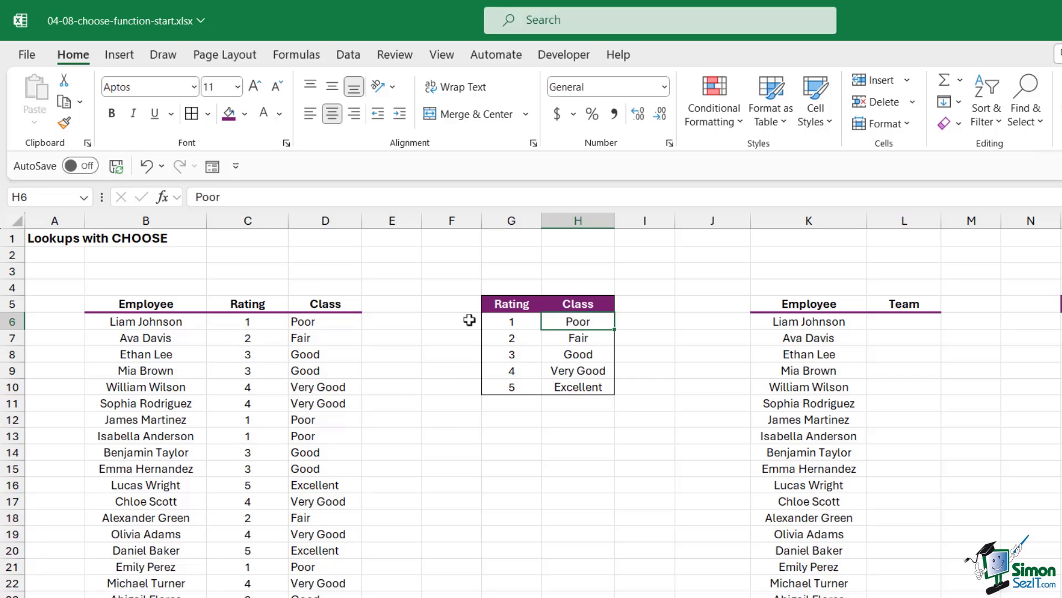
{"action": "left_click", "coordinate": [561, 340]}
{"action": "left_click", "coordinate": [580, 353]}
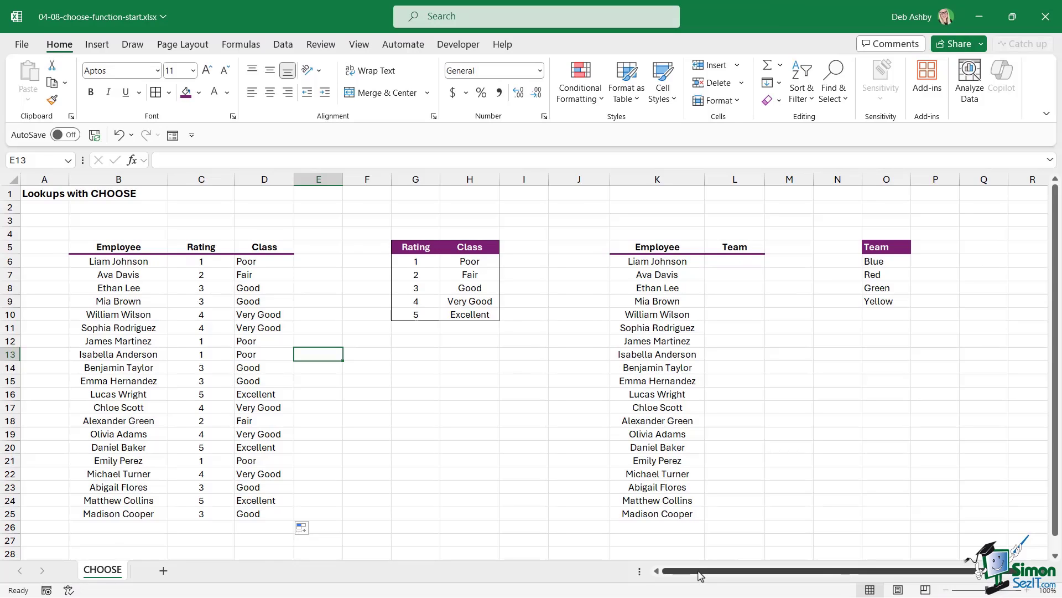
Step: Examine the second employee list in column K, its empty Team column and the four team names in O6:O9
{"action": "left_click_drag", "start_coordinate": [700, 576], "coordinate": [762, 579]}
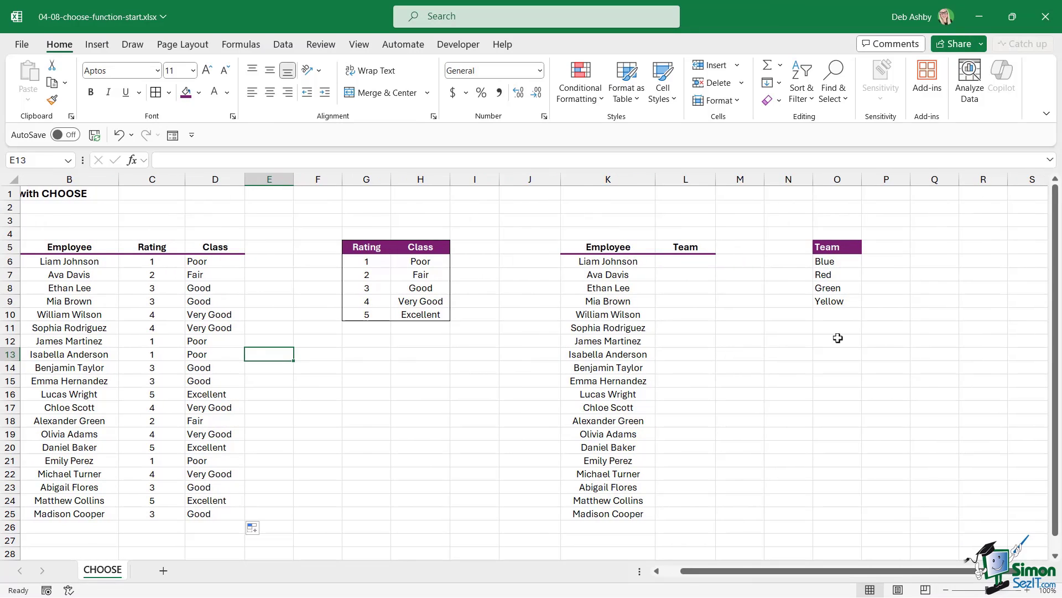
{"action": "left_click", "coordinate": [923, 343]}
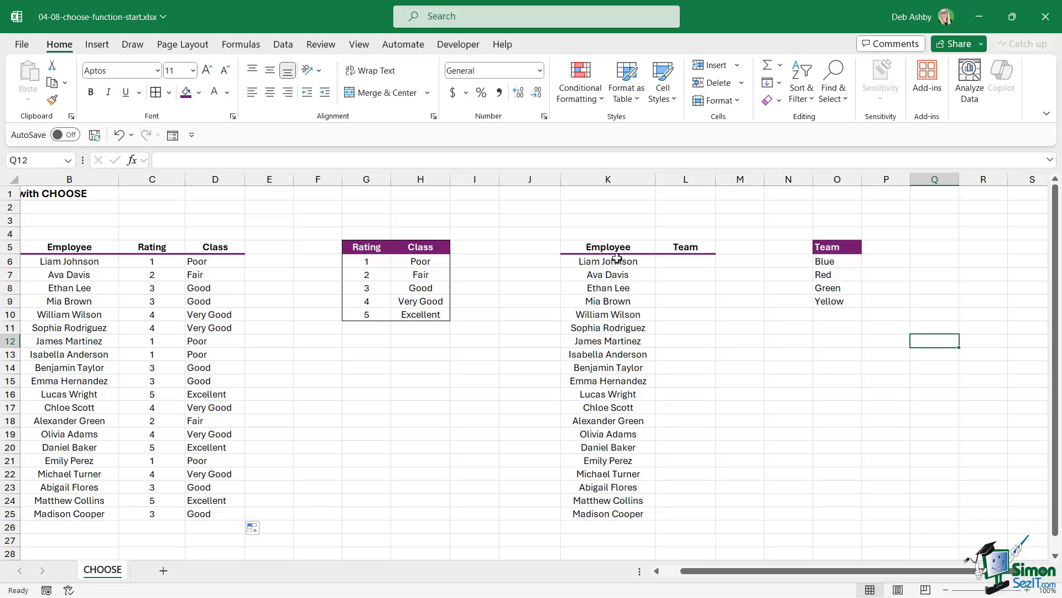
{"action": "left_click_drag", "start_coordinate": [615, 262], "coordinate": [638, 517]}
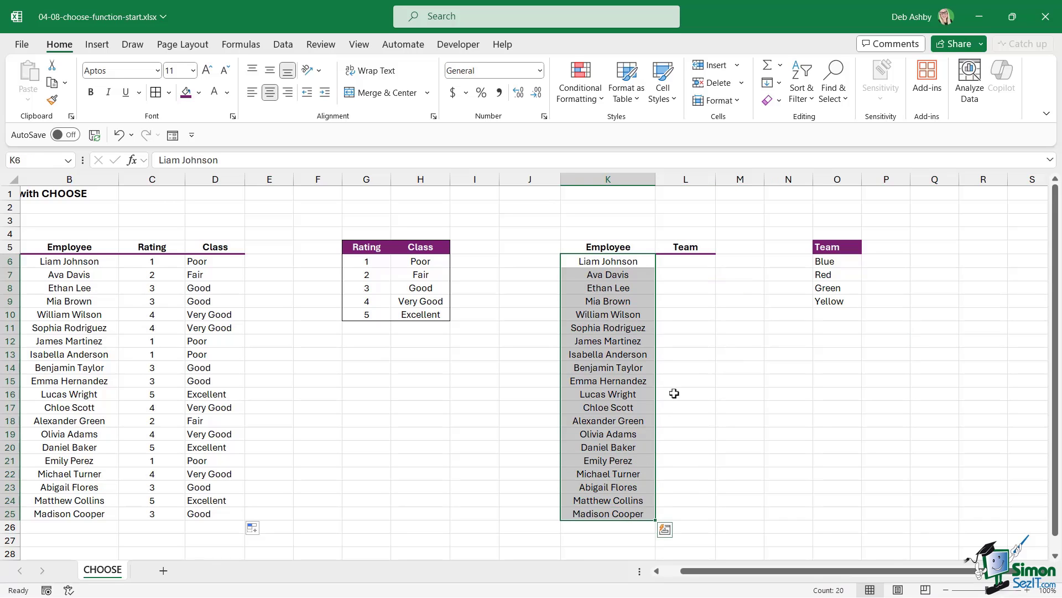
{"action": "left_click", "coordinate": [692, 264]}
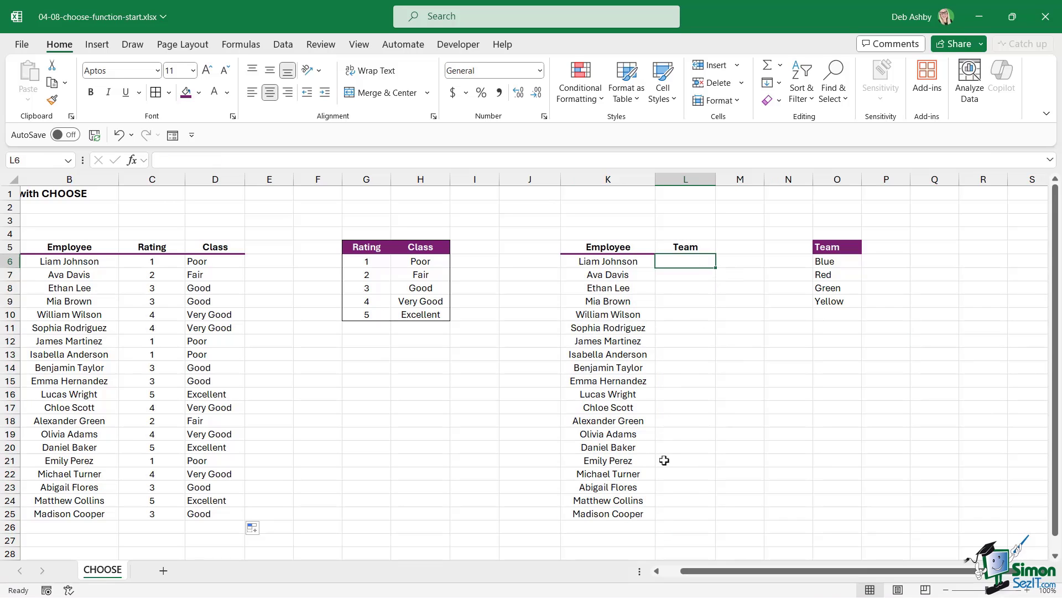
{"action": "left_click", "coordinate": [838, 260]}
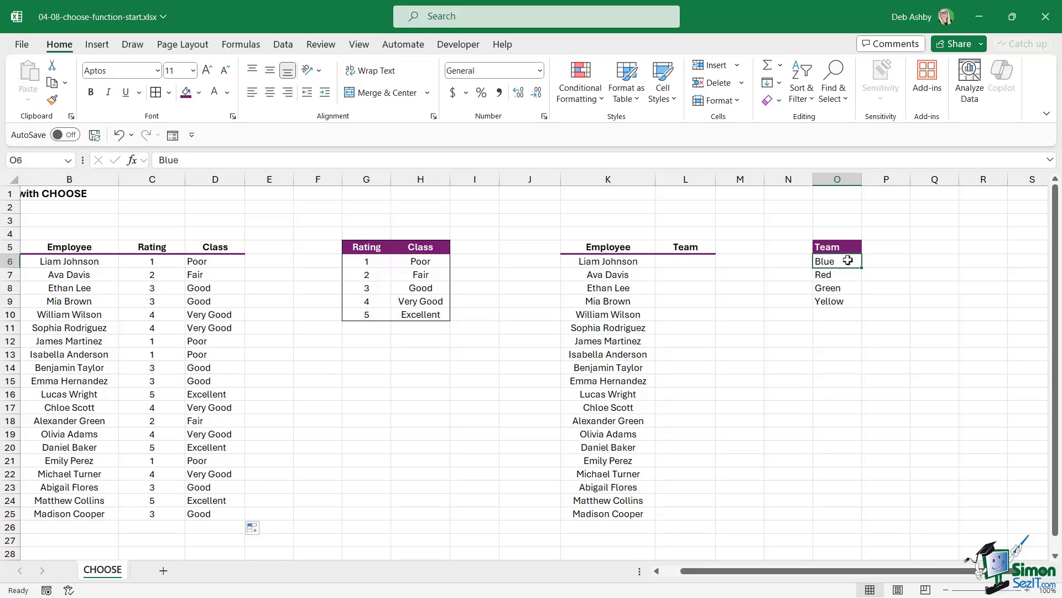
{"action": "left_click_drag", "start_coordinate": [845, 260], "coordinate": [848, 301]}
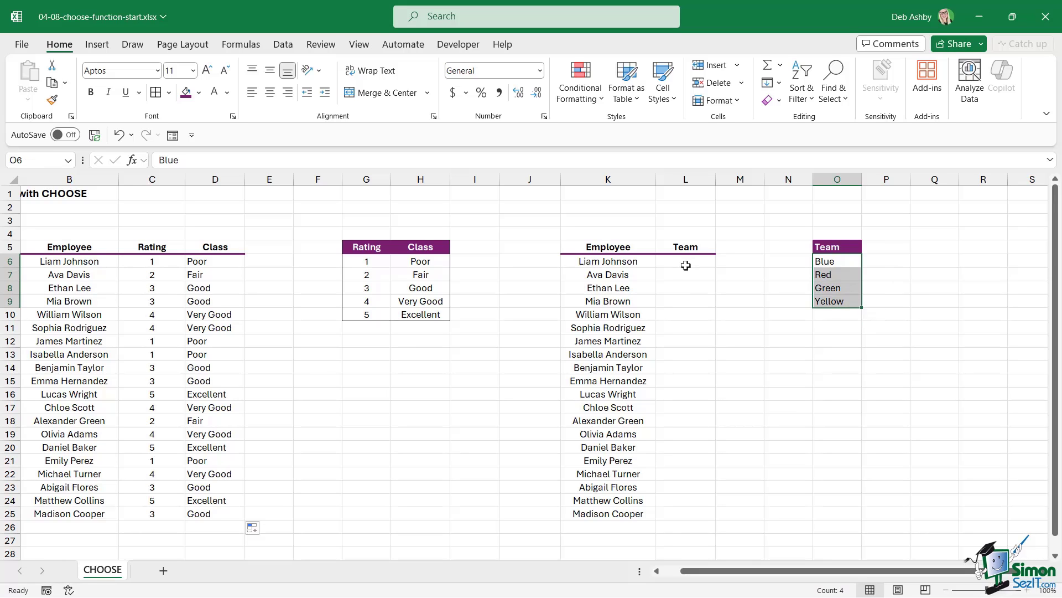
{"action": "left_click_drag", "start_coordinate": [686, 262], "coordinate": [686, 515]}
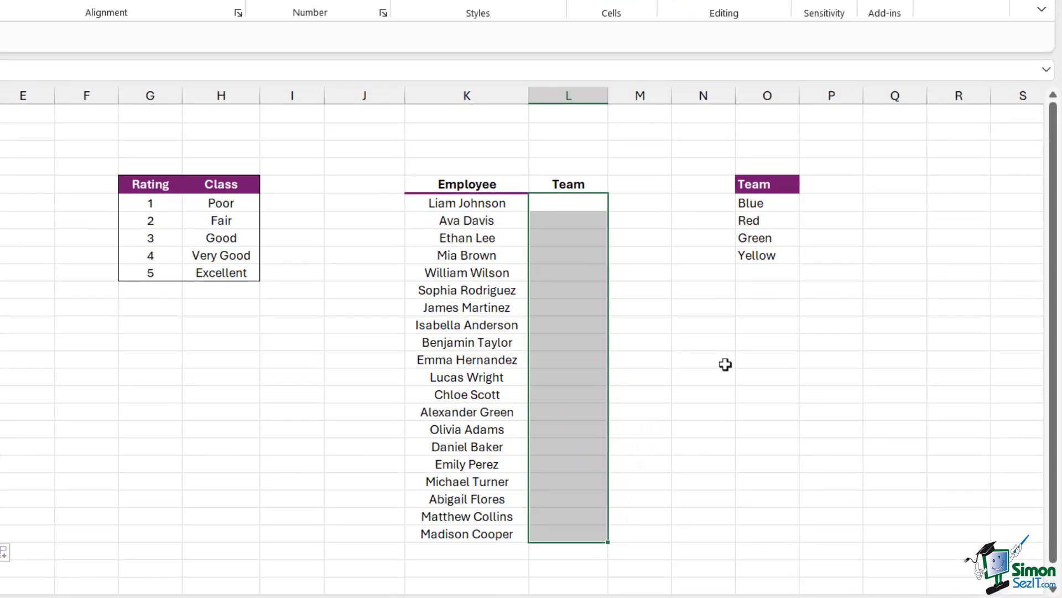
{"action": "left_click", "coordinate": [838, 407]}
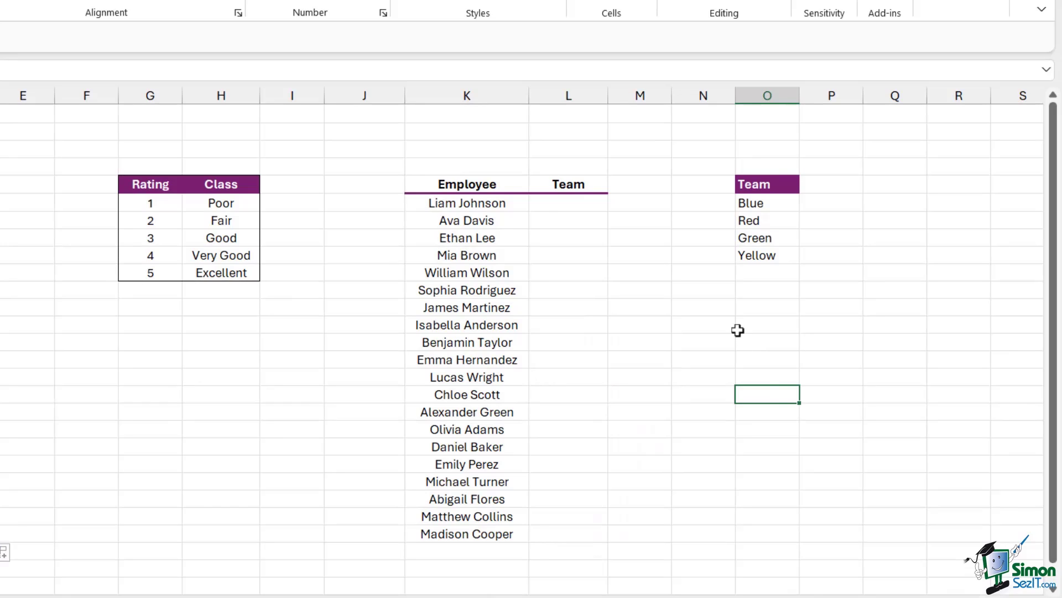
Step: Enter a RANDBETWEEN formula in the first Team cell L6 with bottom 1 and top 4
{"action": "left_click", "coordinate": [559, 204]}
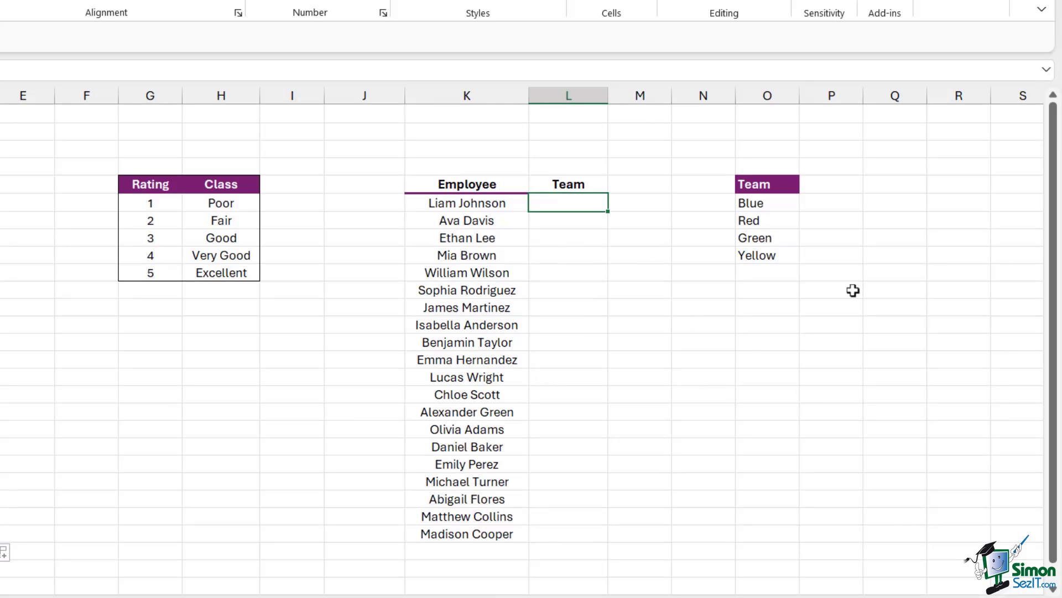
{"action": "type", "text": "=RAND"}
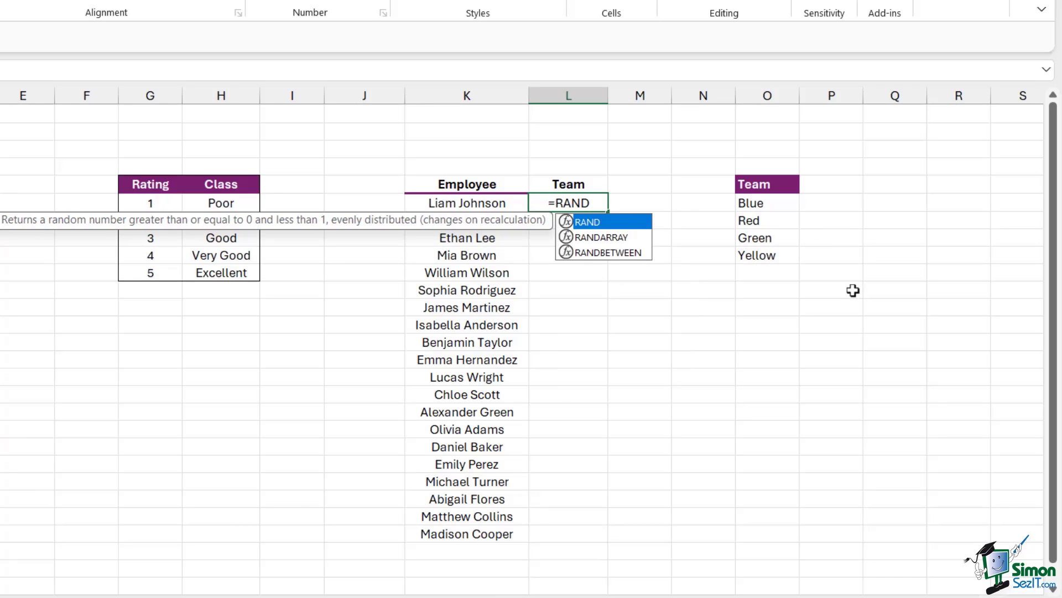
{"action": "key", "text": "Down"}
{"action": "key", "text": "Down"}
{"action": "key", "text": "Tab"}
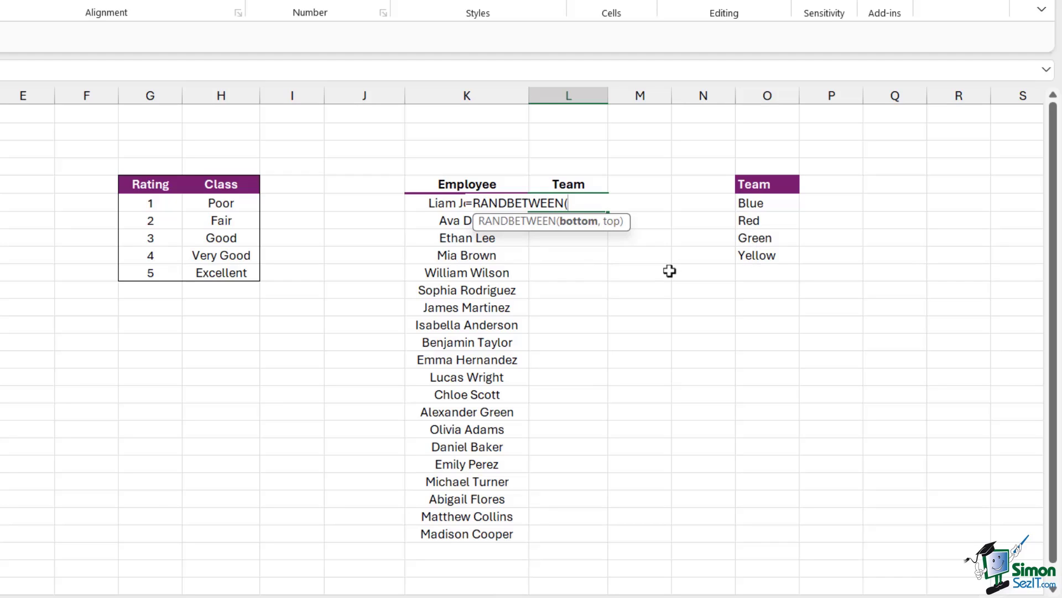
{"action": "type", "text": ",4"}
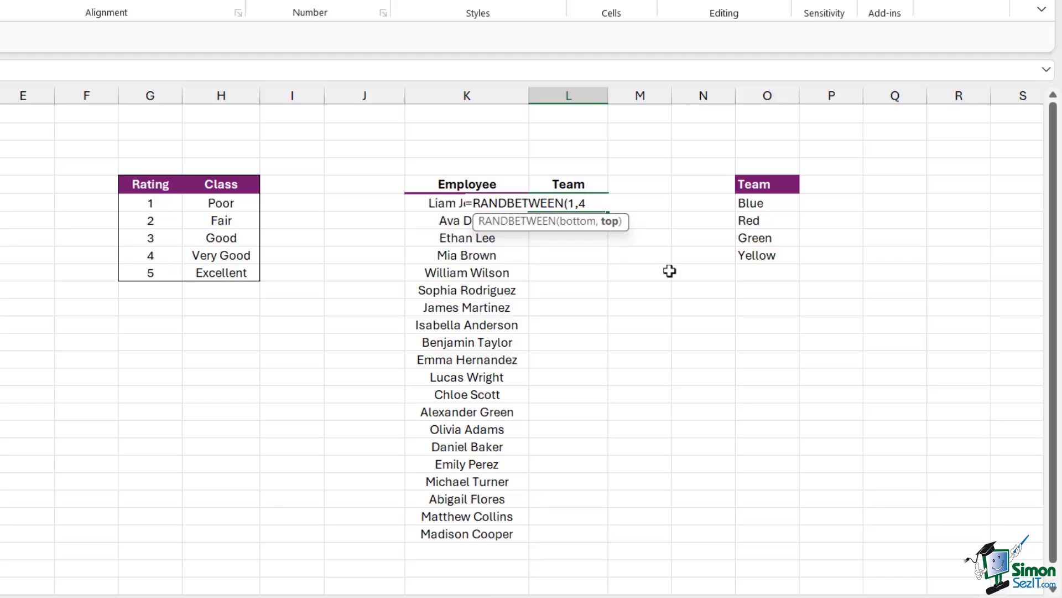
{"action": "type", "text": ")"}
{"action": "key", "text": "Return"}
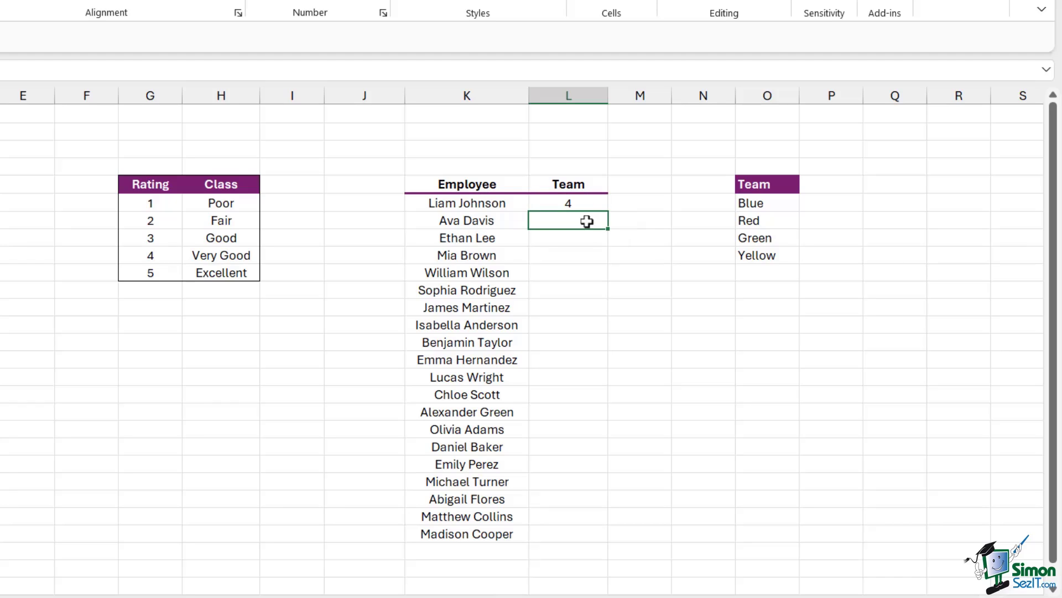
Step: Copy the RANDBETWEEN formula from L6 down the Team column for all employees
{"action": "left_click", "coordinate": [580, 204]}
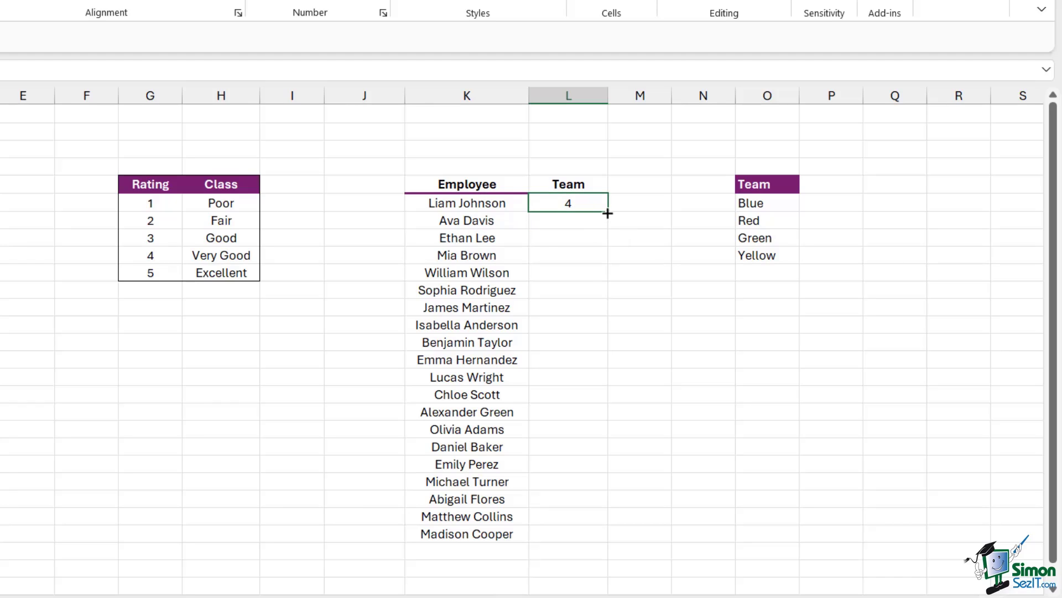
{"action": "double_click", "coordinate": [607, 214]}
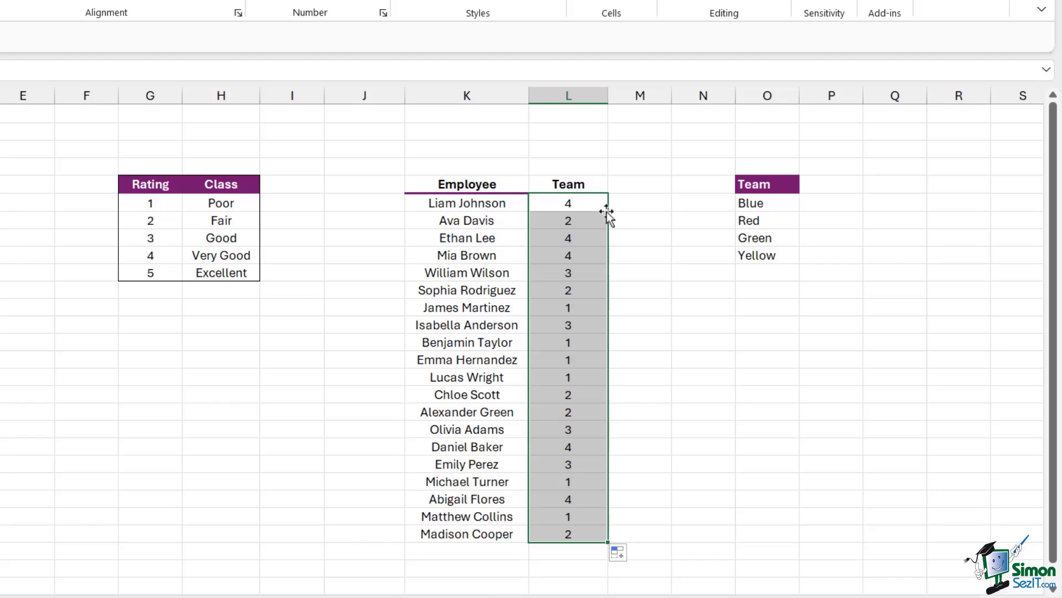
{"action": "left_click", "coordinate": [684, 279]}
Step: Wrap the RANDBETWEEN(1,4) formula in L6 in a CHOOSE function so it serves as the index number
{"action": "double_click", "coordinate": [565, 205]}
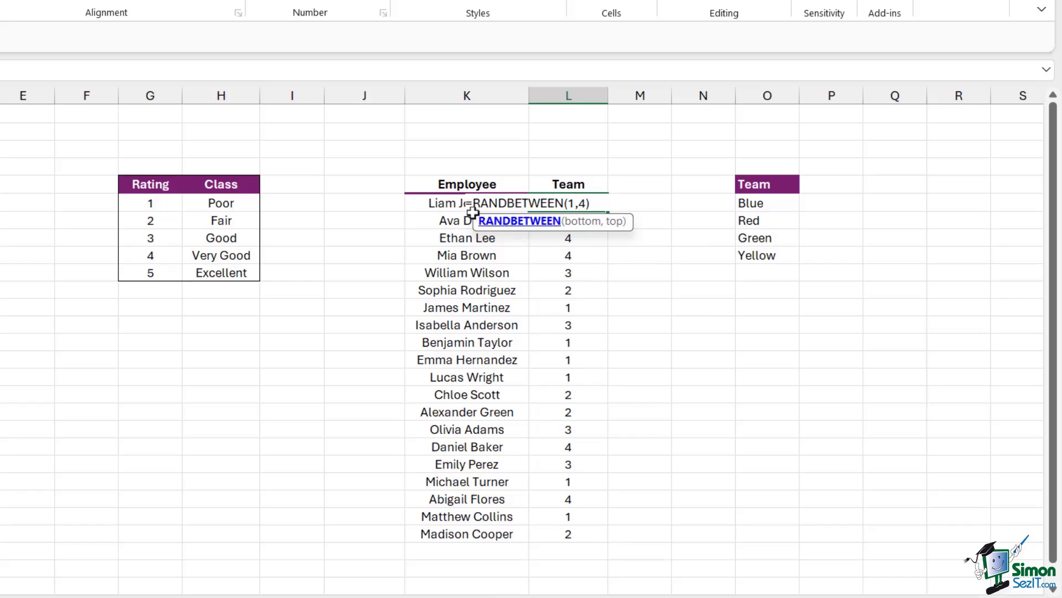
{"action": "type", "text": "CHOOSE("}
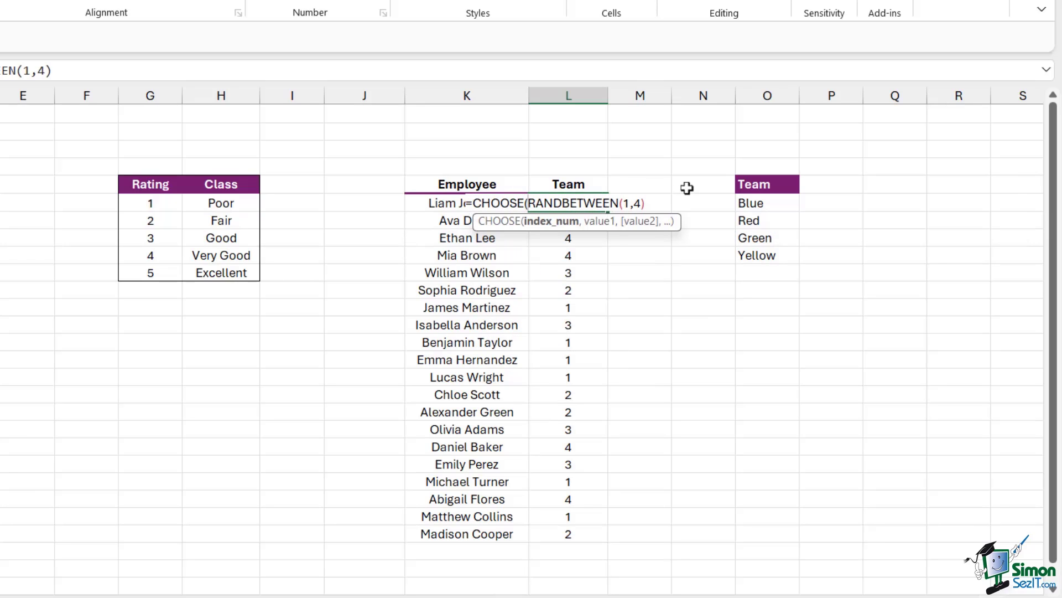
{"action": "left_click", "coordinate": [554, 222]}
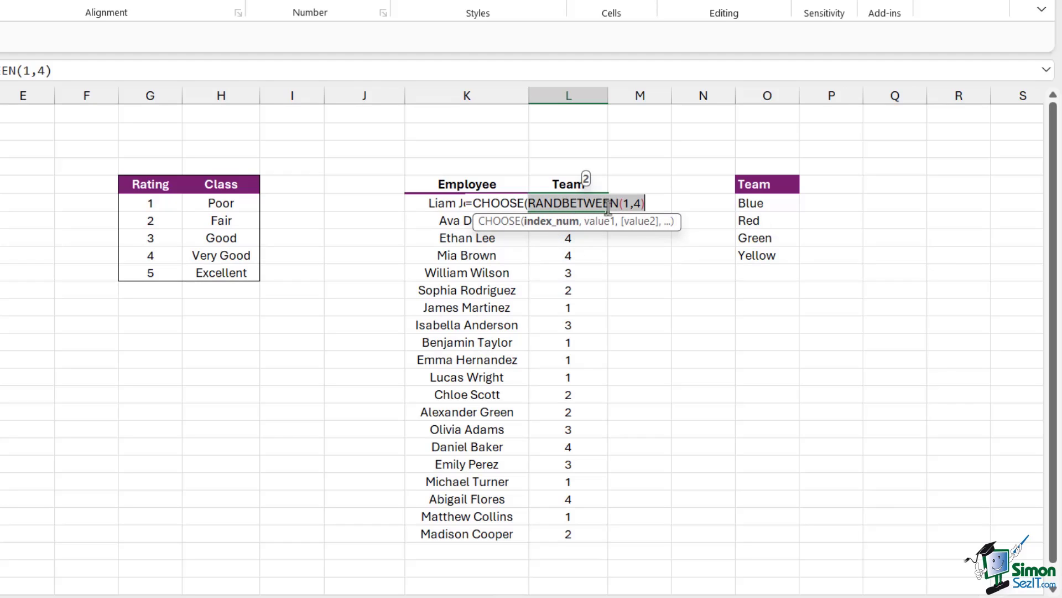
{"action": "left_click", "coordinate": [649, 203]}
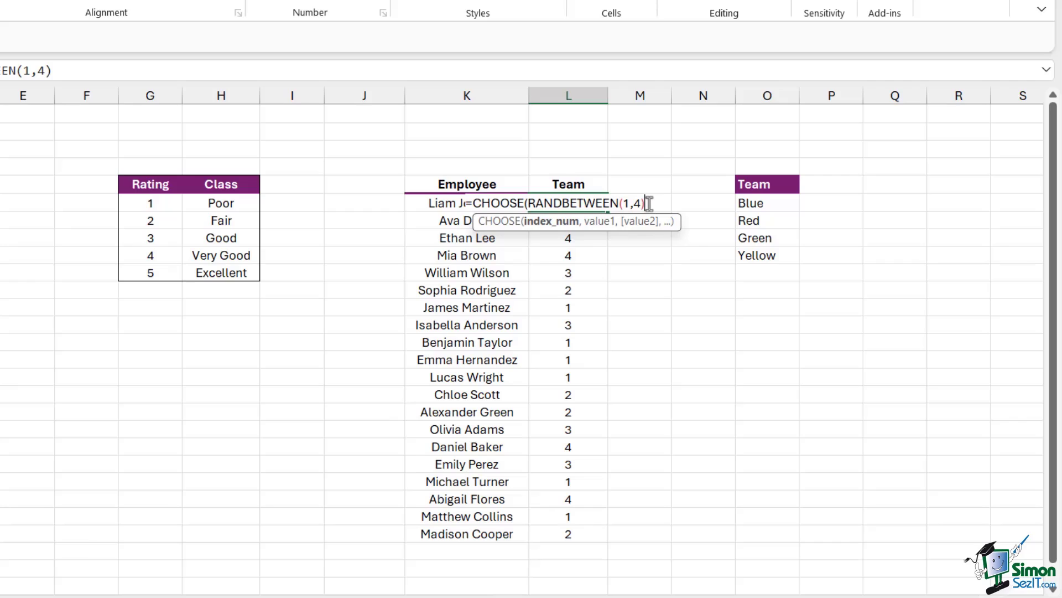
{"action": "type", "text": ","}
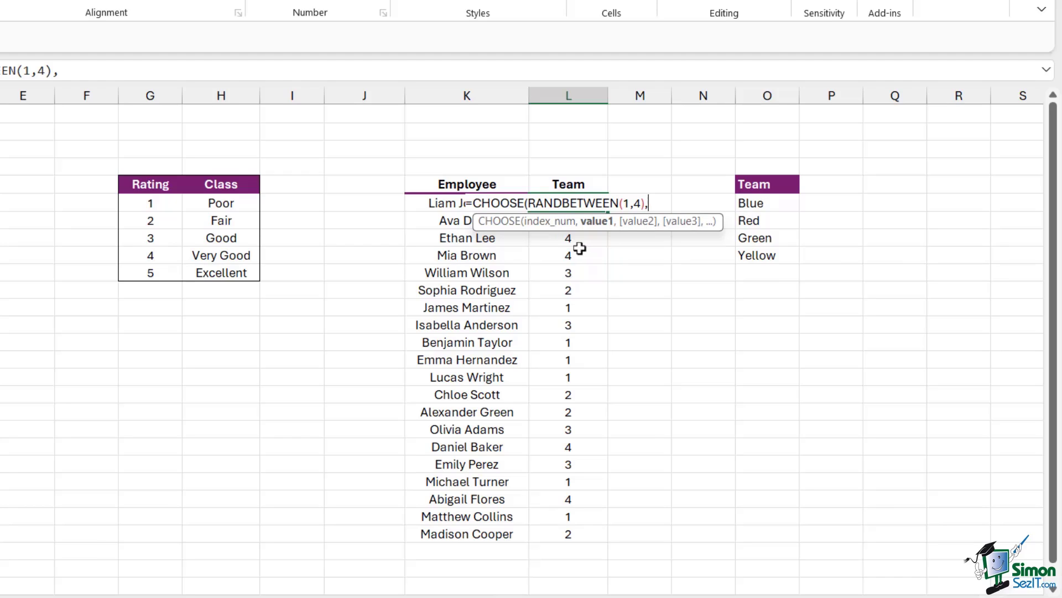
Step: Add the absolute references $O$6 and $O$7 as the first two values of the CHOOSE formula in L6
{"action": "left_click", "coordinate": [763, 204]}
{"action": "key", "text": "F4"}
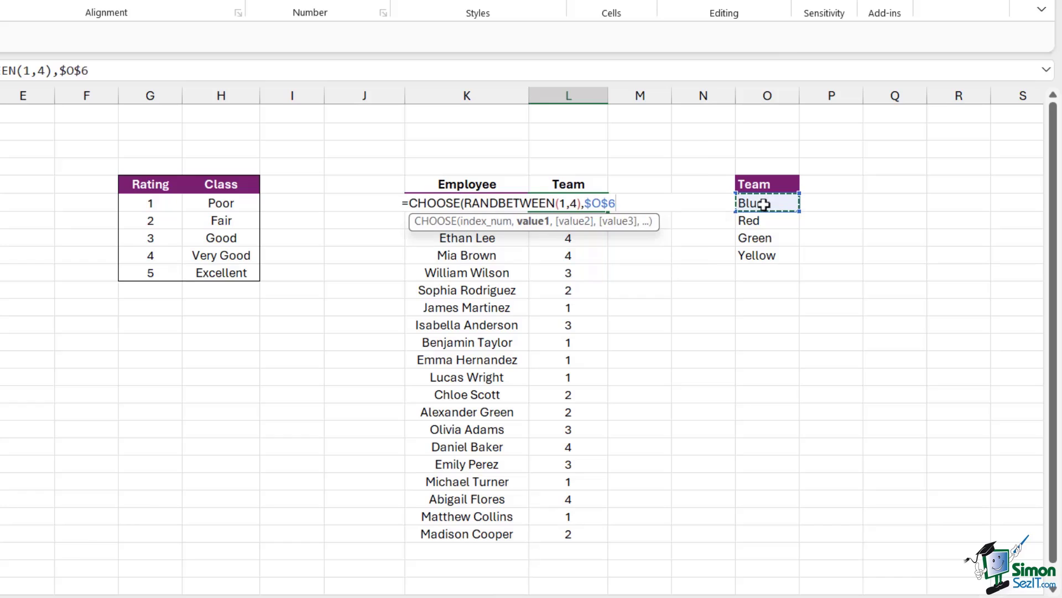
{"action": "type", "text": ","}
{"action": "left_click", "coordinate": [767, 220]}
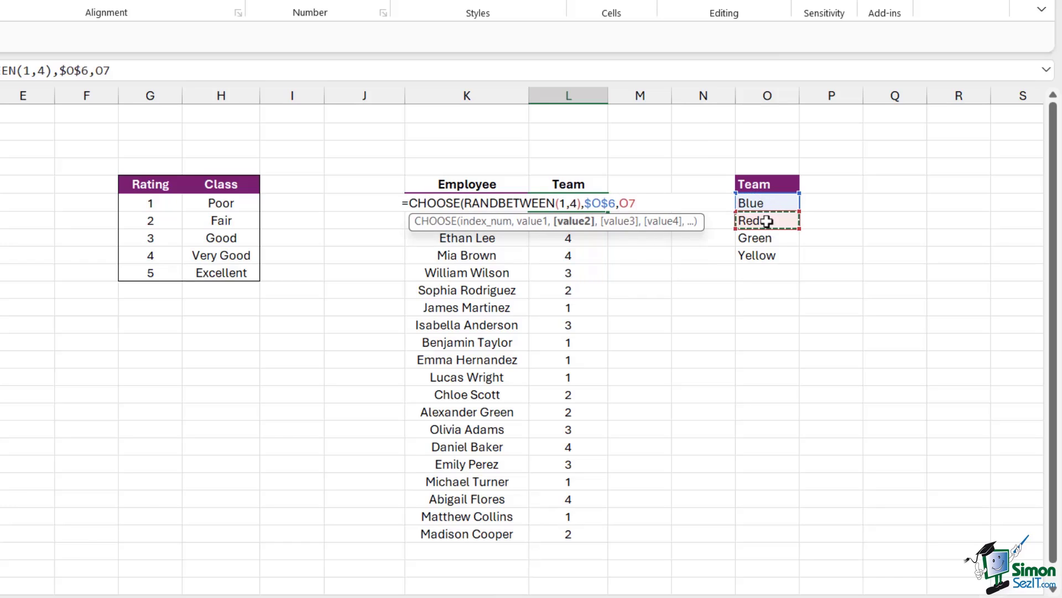
{"action": "key", "text": "F4"}
{"action": "type", "text": ","}
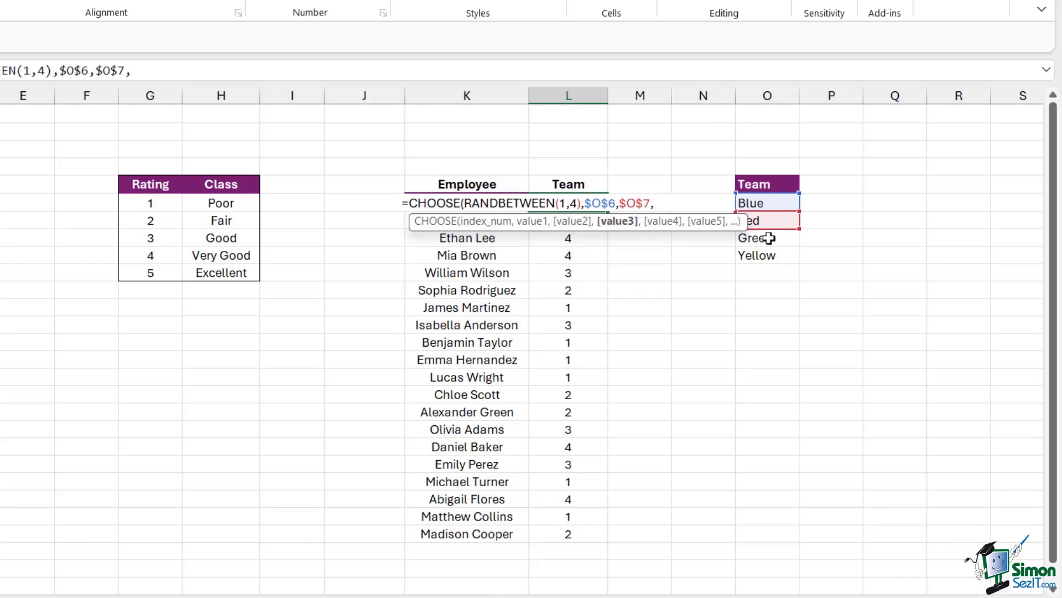
Step: Add $O$8 and $O$9 as the third and fourth values and complete the CHOOSE formula in L6
{"action": "left_click", "coordinate": [769, 238]}
{"action": "key", "text": "F4"}
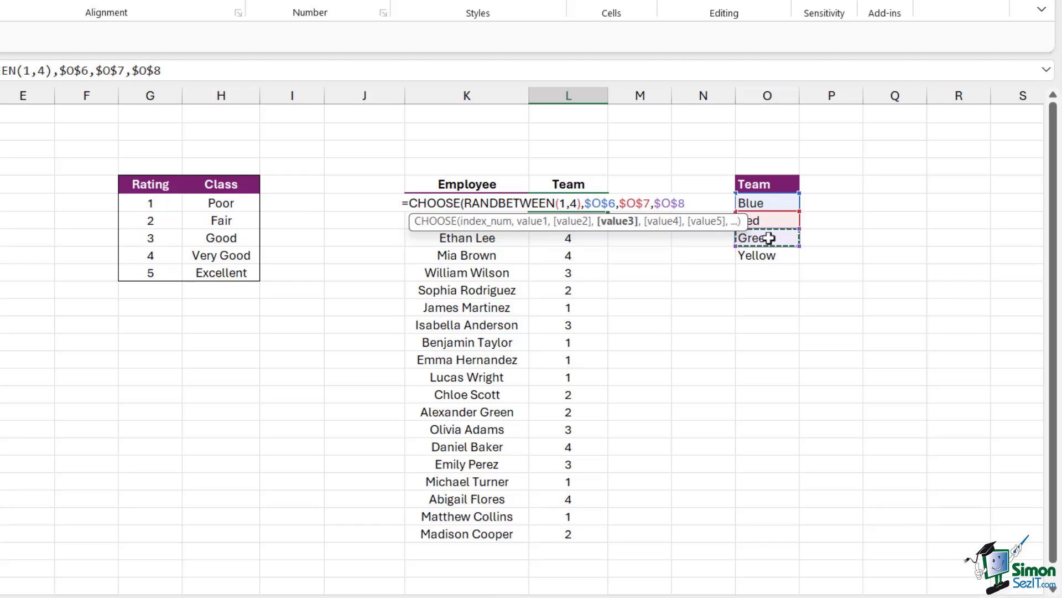
{"action": "type", "text": ","}
{"action": "left_click", "coordinate": [769, 256]}
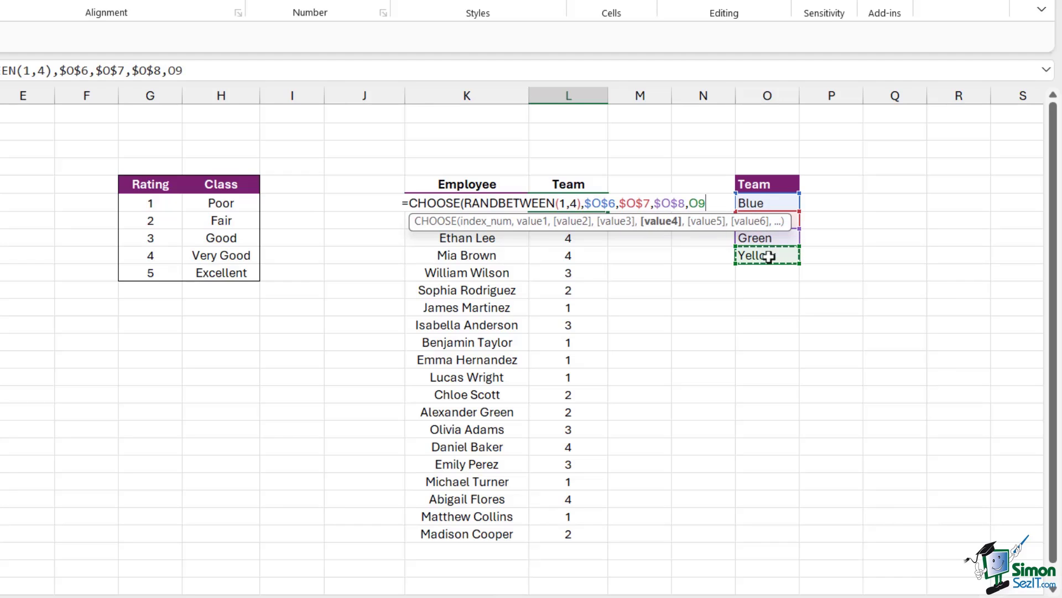
{"action": "key", "text": "F4"}
{"action": "type", "text": ")"}
{"action": "key", "text": "Return"}
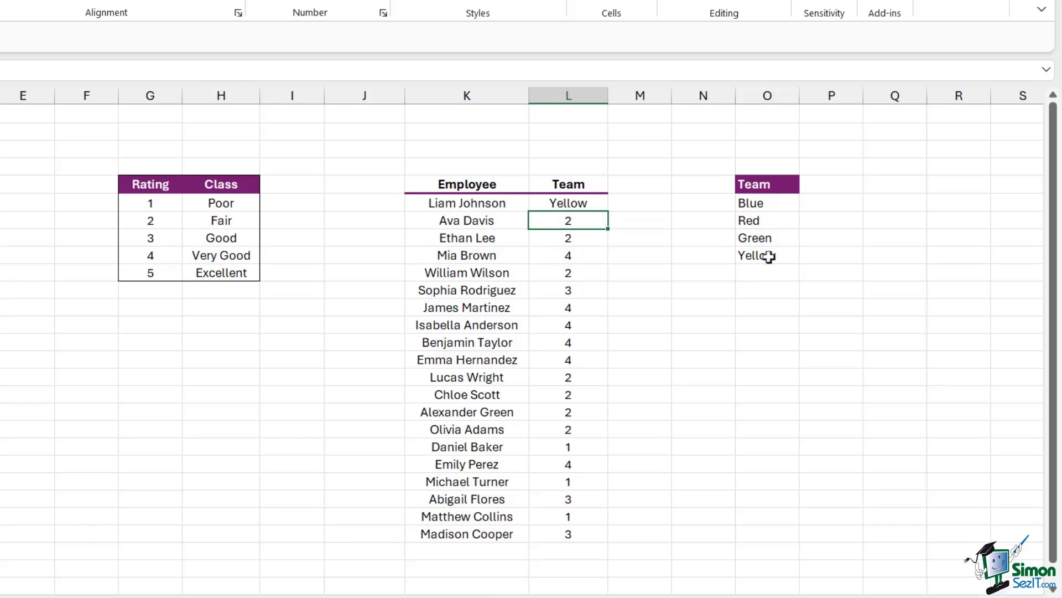
Step: Copy the CHOOSE formula from L6 down the Team column for all employees and check the copied formula in L13
{"action": "left_click", "coordinate": [597, 204]}
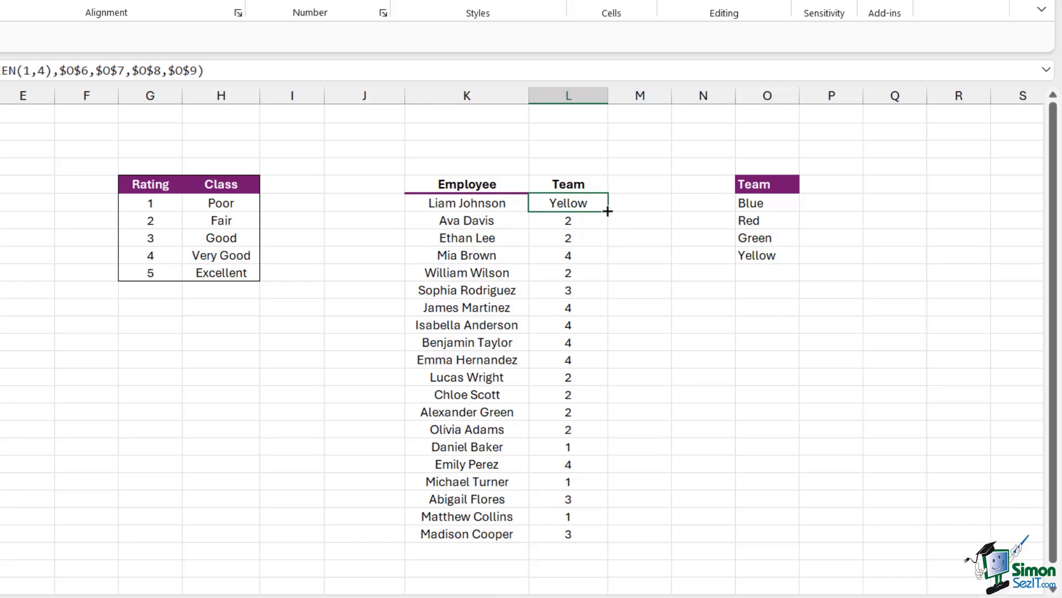
{"action": "double_click", "coordinate": [608, 211]}
{"action": "left_click", "coordinate": [706, 378]}
{"action": "left_click", "coordinate": [570, 325]}
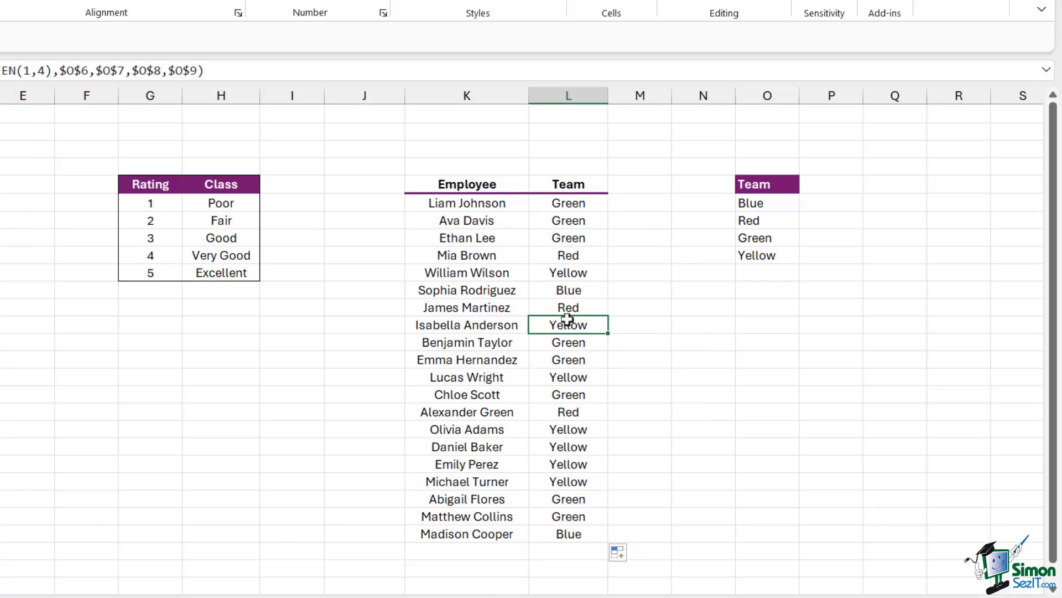
{"action": "left_click", "coordinate": [486, 321]}
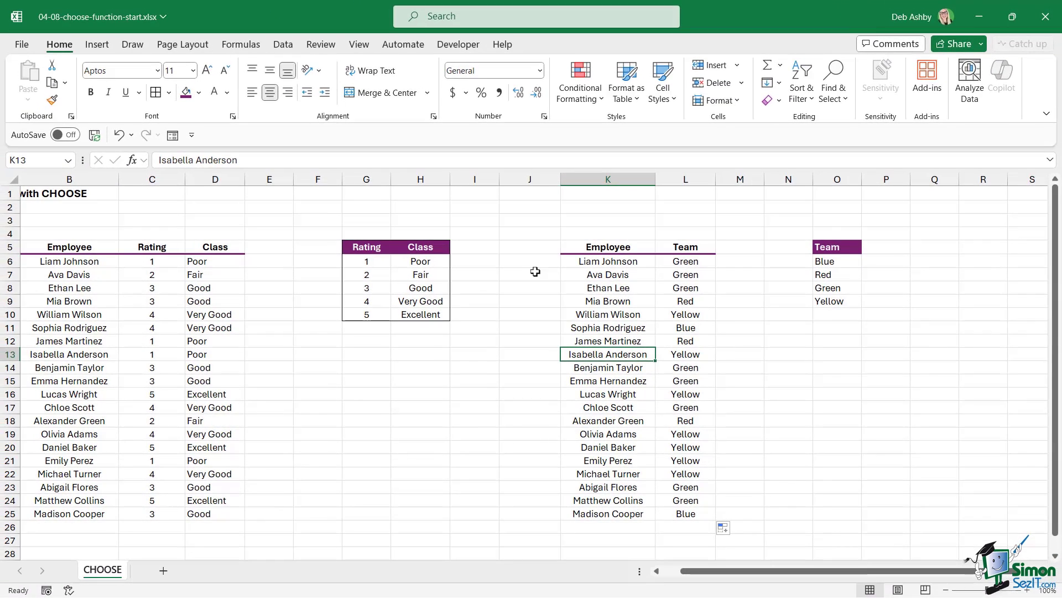
{"action": "left_click", "coordinate": [646, 284]}
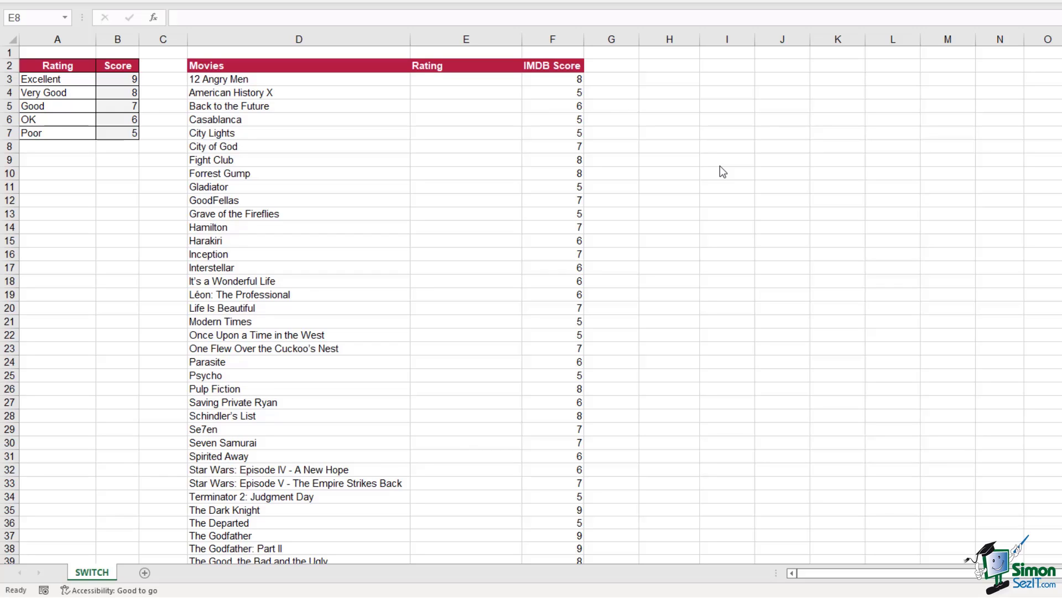
Step: Examine the Movies, Rating and IMDB Score columns and the rating and score table in A3:B7
{"action": "left_click", "coordinate": [346, 83]}
{"action": "left_click_drag", "start_coordinate": [289, 66], "coordinate": [267, 307]}
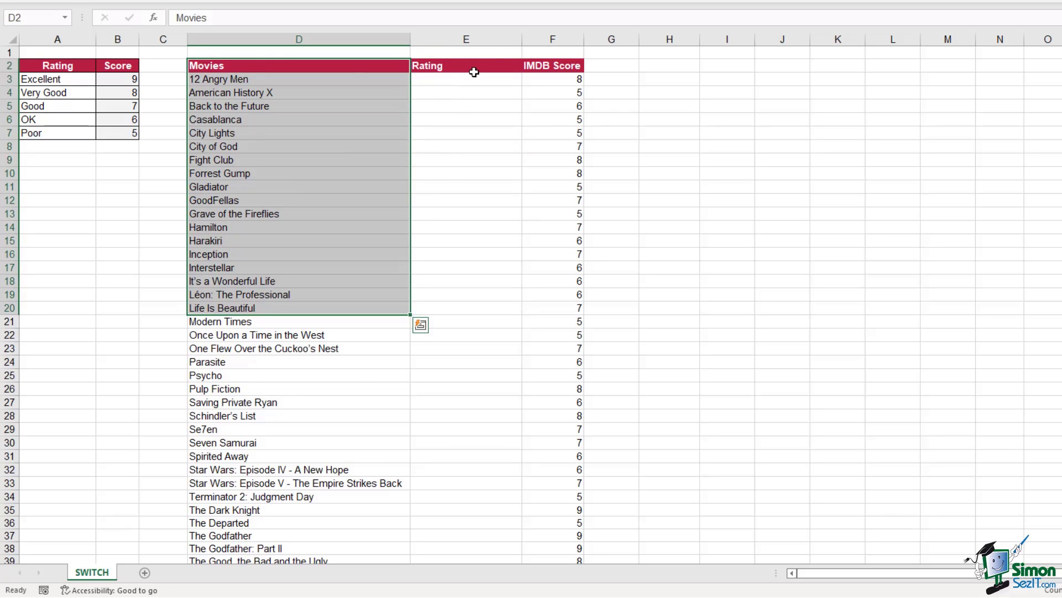
{"action": "left_click_drag", "start_coordinate": [471, 66], "coordinate": [468, 296]}
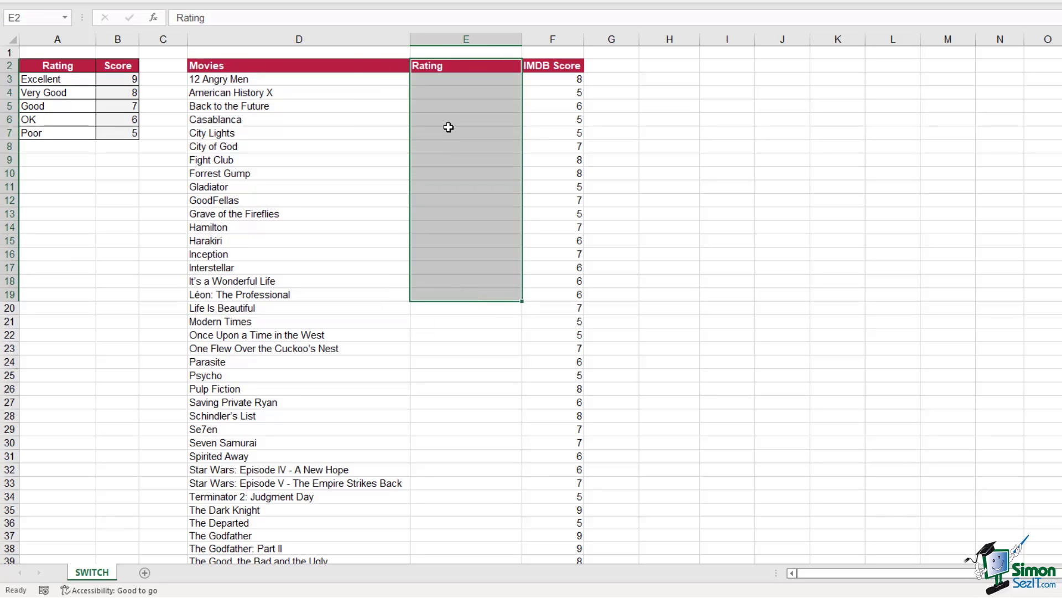
{"action": "left_click", "coordinate": [548, 67]}
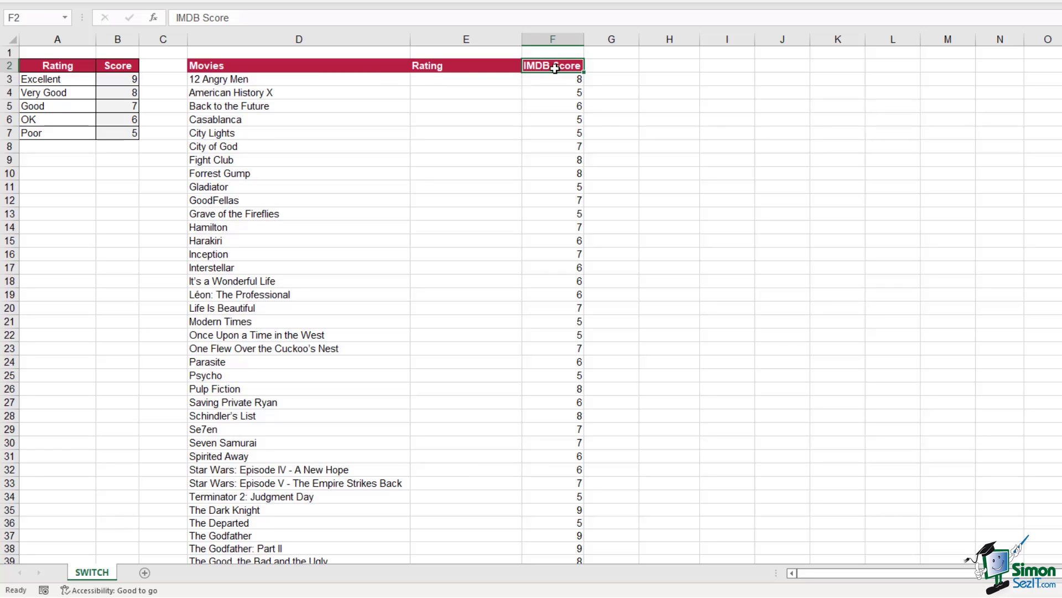
{"action": "left_click", "coordinate": [445, 80]}
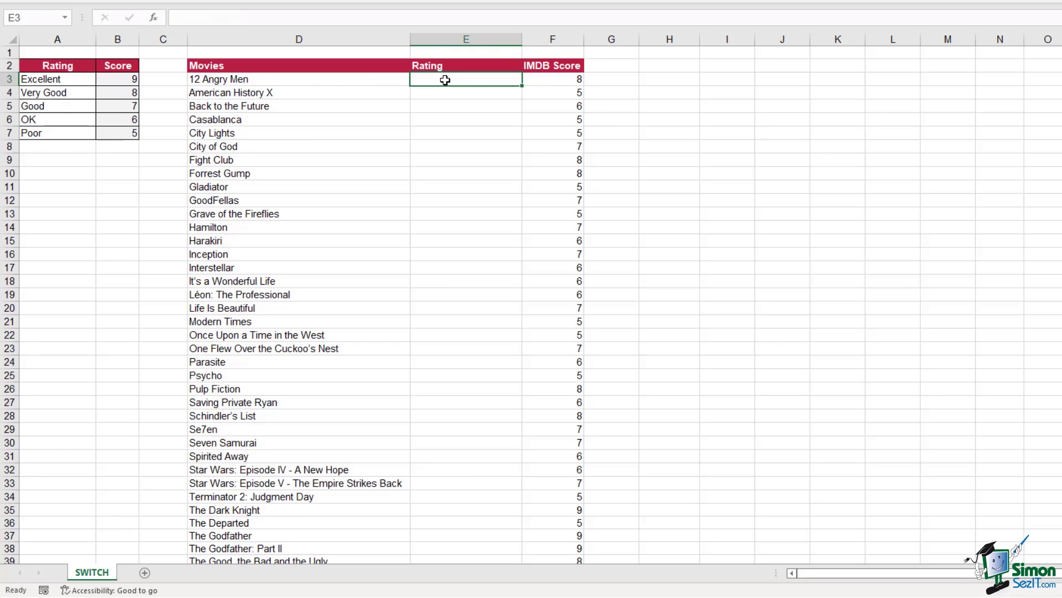
{"action": "left_click", "coordinate": [567, 81]}
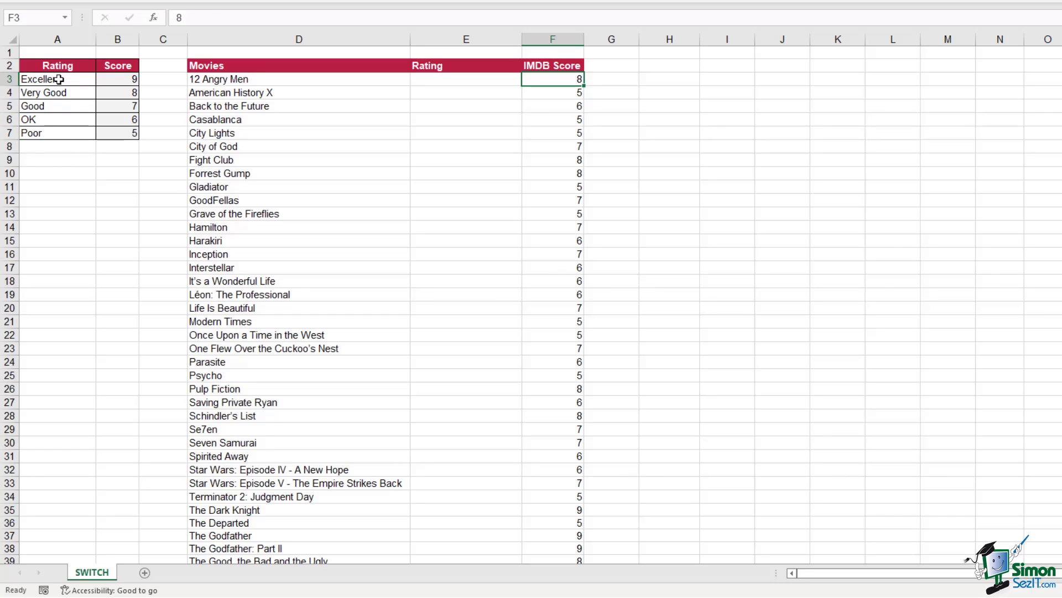
{"action": "left_click_drag", "start_coordinate": [57, 79], "coordinate": [49, 138]}
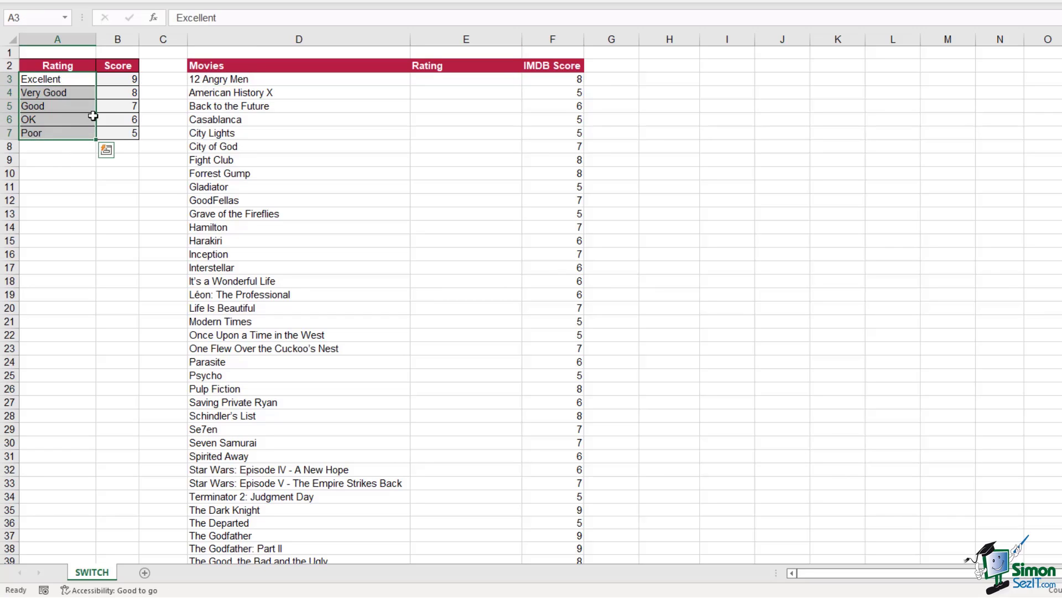
{"action": "left_click_drag", "start_coordinate": [111, 80], "coordinate": [112, 132]}
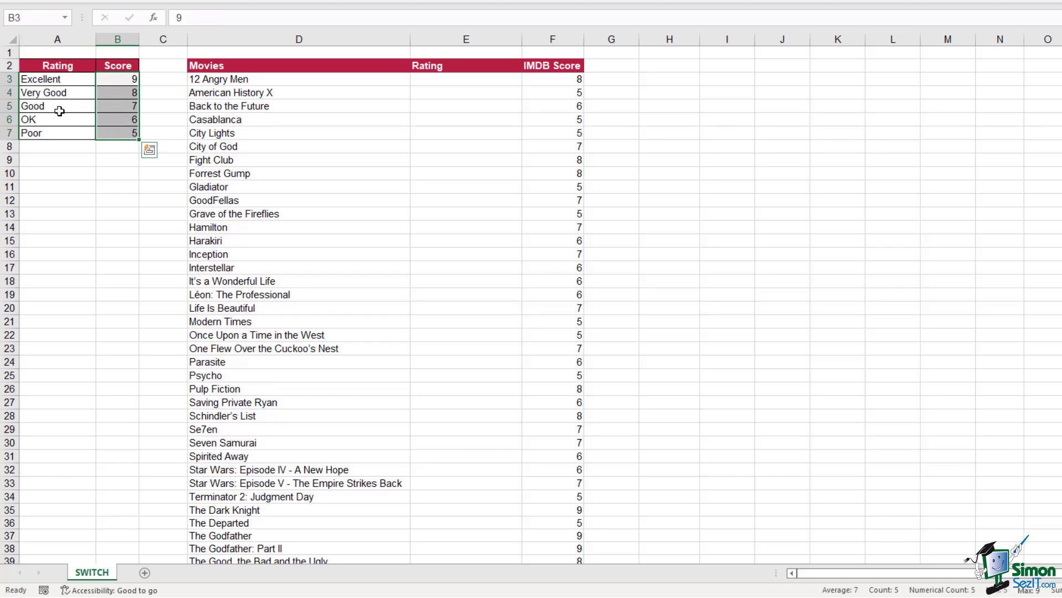
{"action": "left_click", "coordinate": [460, 148]}
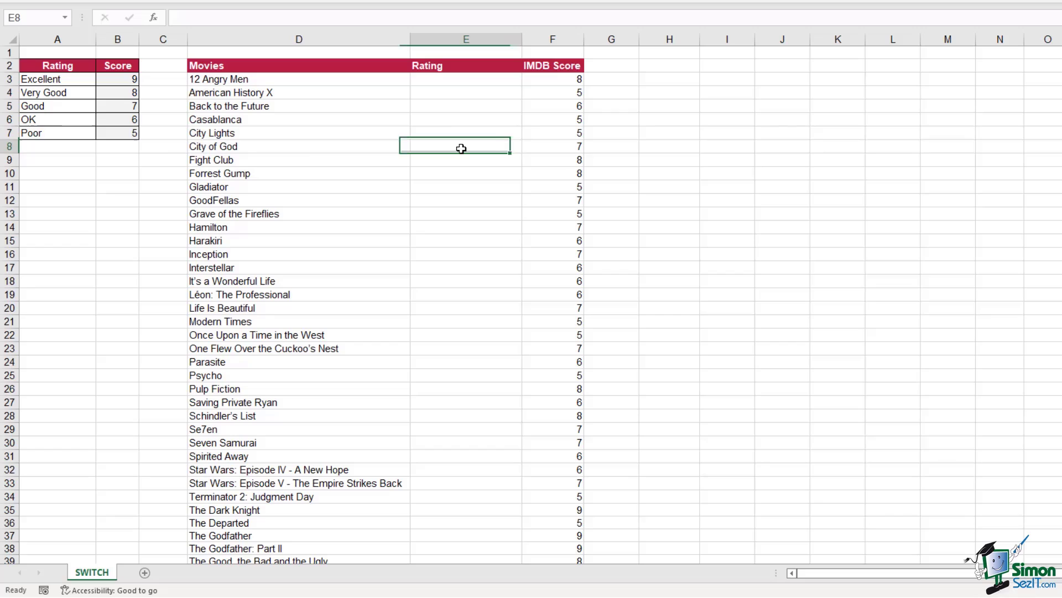
Step: With E3 selected, look for the SWITCH function among the Lookup & Reference and Logical functions and read its description
{"action": "left_click", "coordinate": [451, 80]}
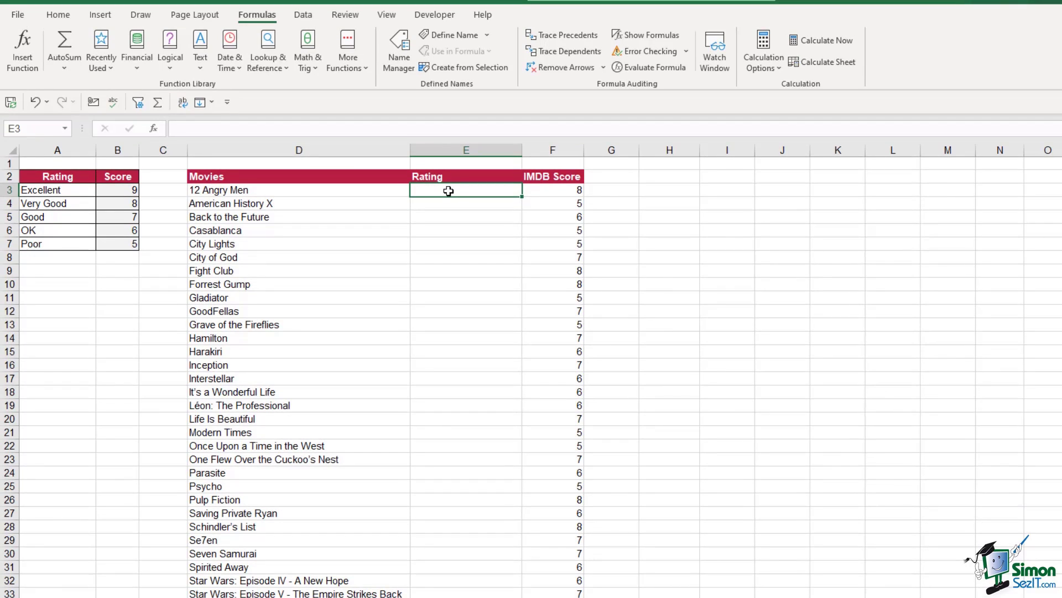
{"action": "left_click", "coordinate": [275, 65]}
{"action": "scroll", "coordinate": [353, 118], "scroll_direction": "down", "scroll_amount": 1}
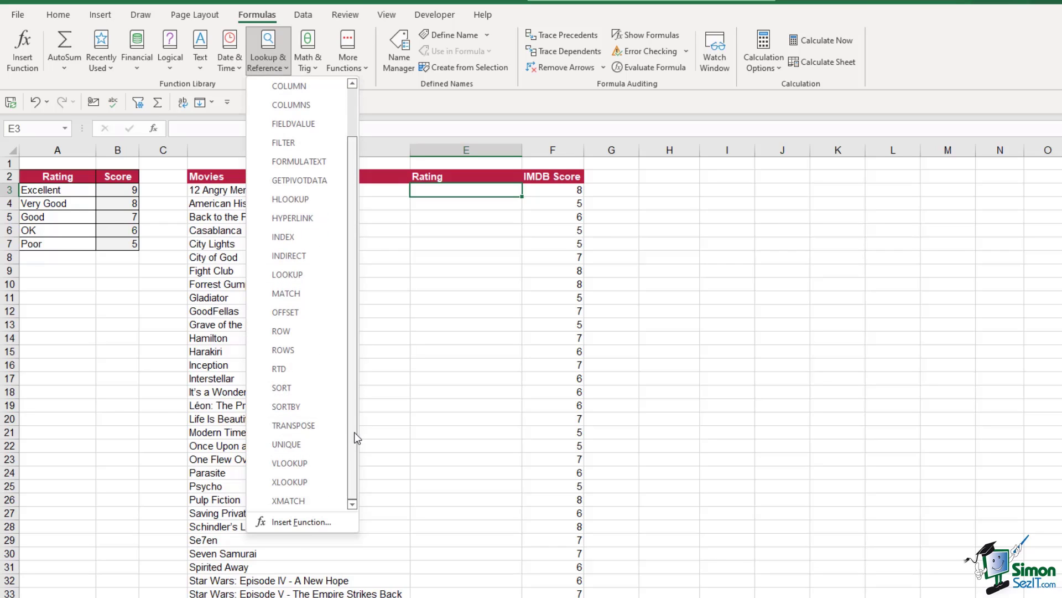
{"action": "left_click_drag", "start_coordinate": [355, 431], "coordinate": [348, 332]}
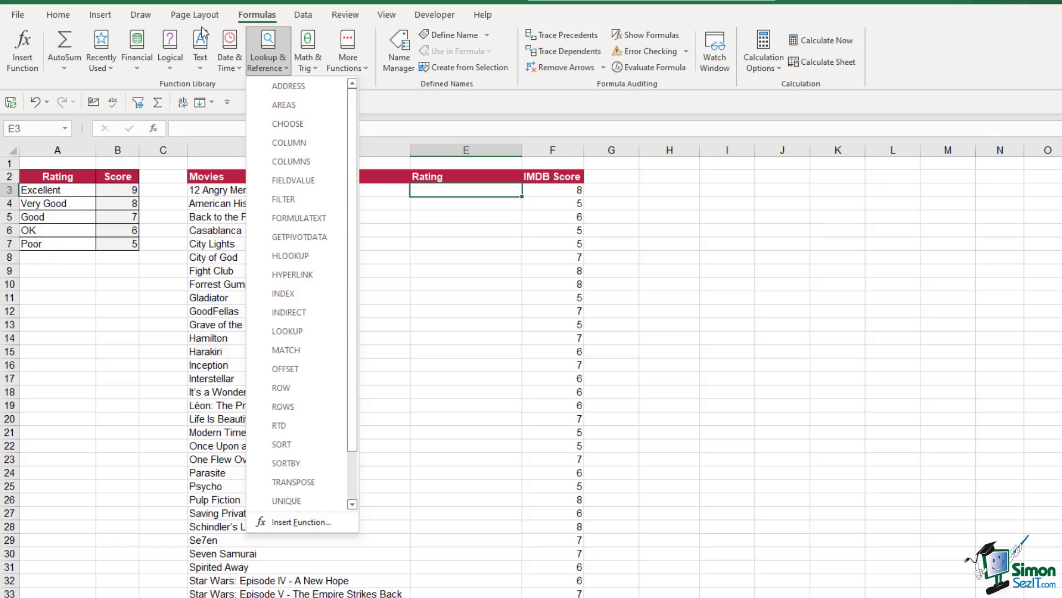
{"action": "left_click", "coordinate": [168, 68]}
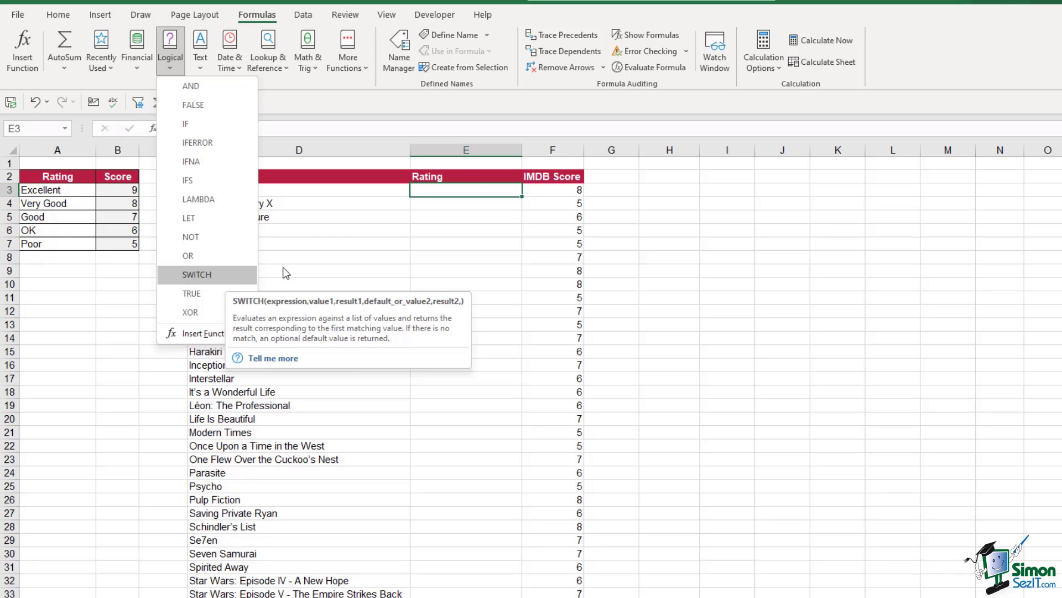
{"action": "left_click", "coordinate": [459, 188]}
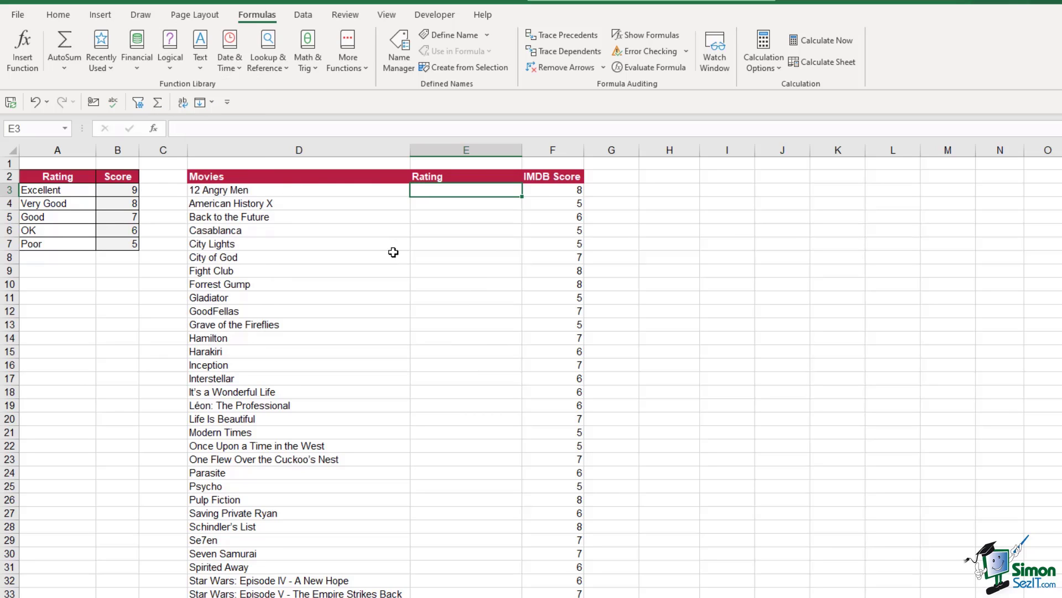
Step: Start an XLOOKUP formula in E3 with the IMDB score in F3 as the lookup value
{"action": "type", "text": "="}
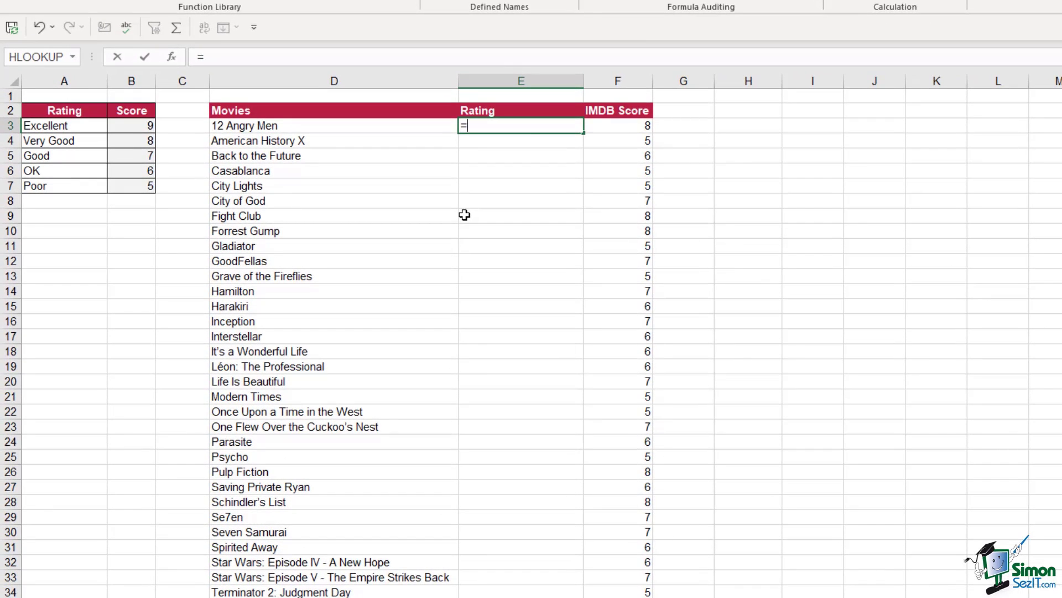
{"action": "type", "text": "xlooku"}
{"action": "key", "text": "Tab"}
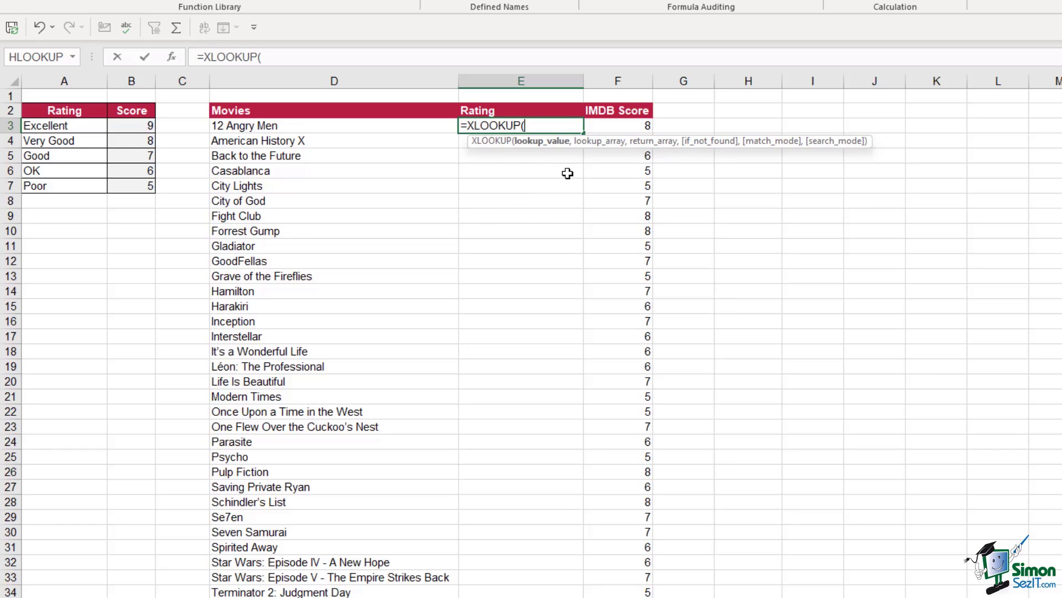
{"action": "left_click", "coordinate": [633, 126]}
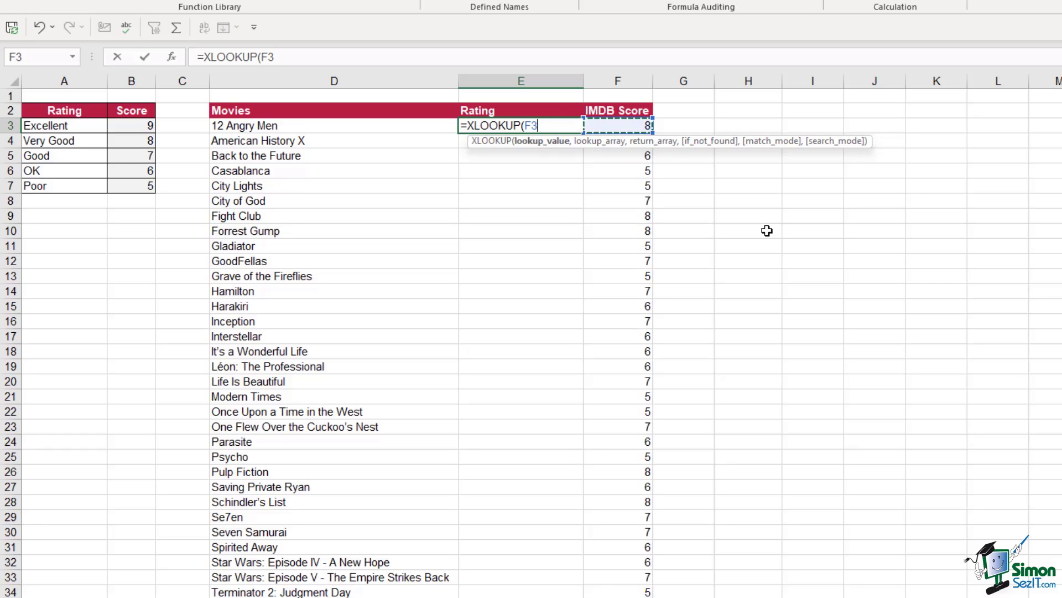
{"action": "type", "text": ","}
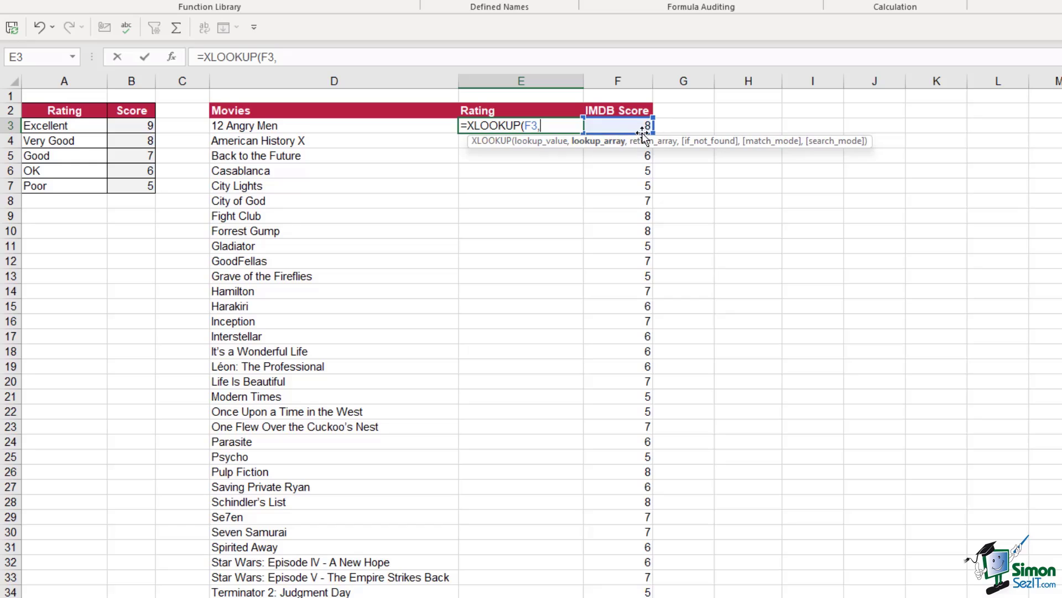
Step: Complete the XLOOKUP formula in E3 with $B$3:$B$7 as the lookup array and $A$3:$A$7 as the return array
{"action": "left_click_drag", "start_coordinate": [131, 127], "coordinate": [130, 188]}
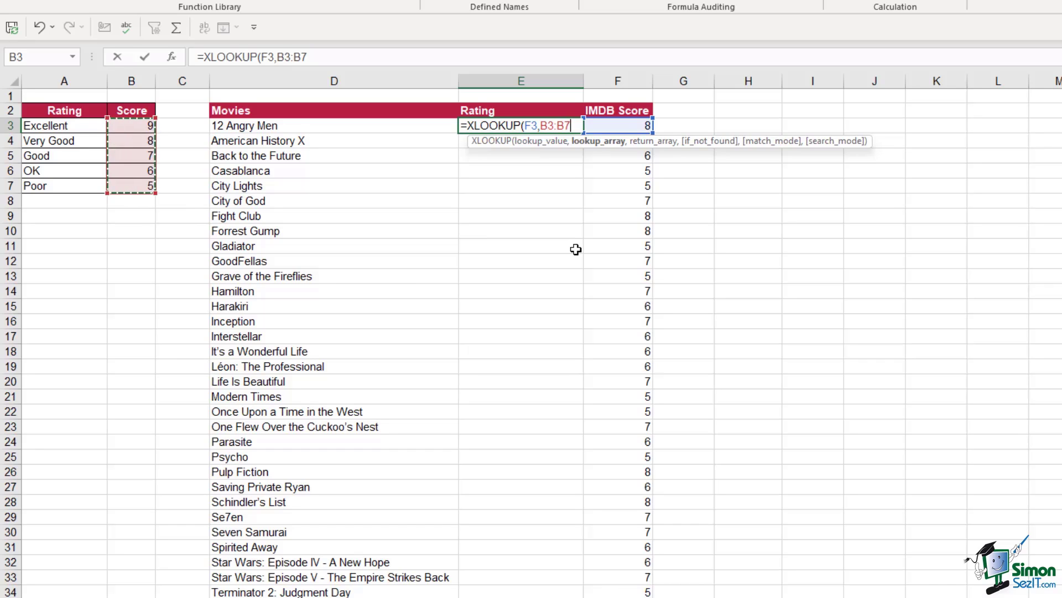
{"action": "key", "text": "F4"}
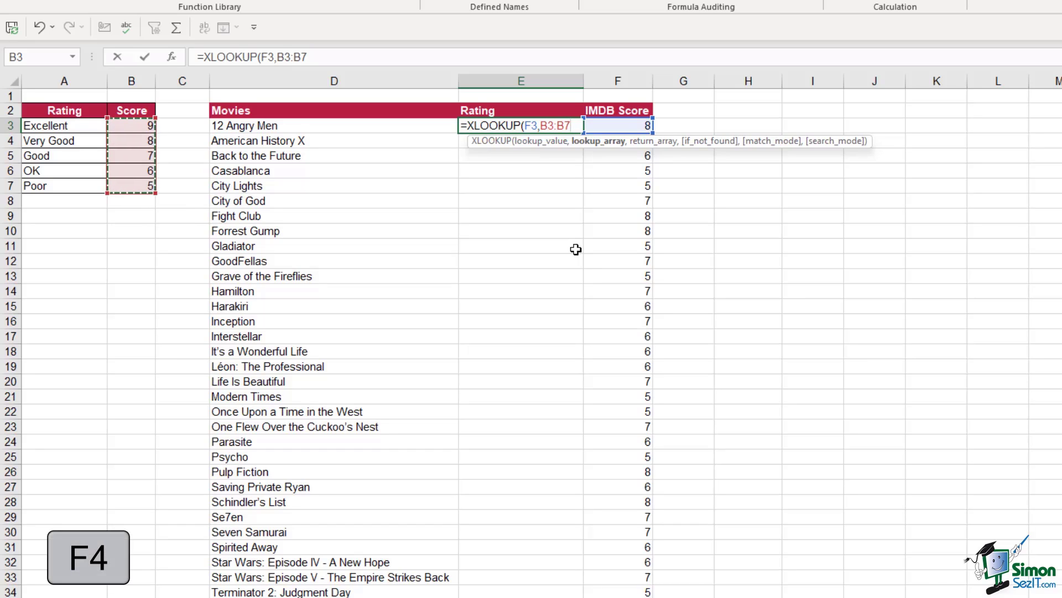
{"action": "key", "text": "F4"}
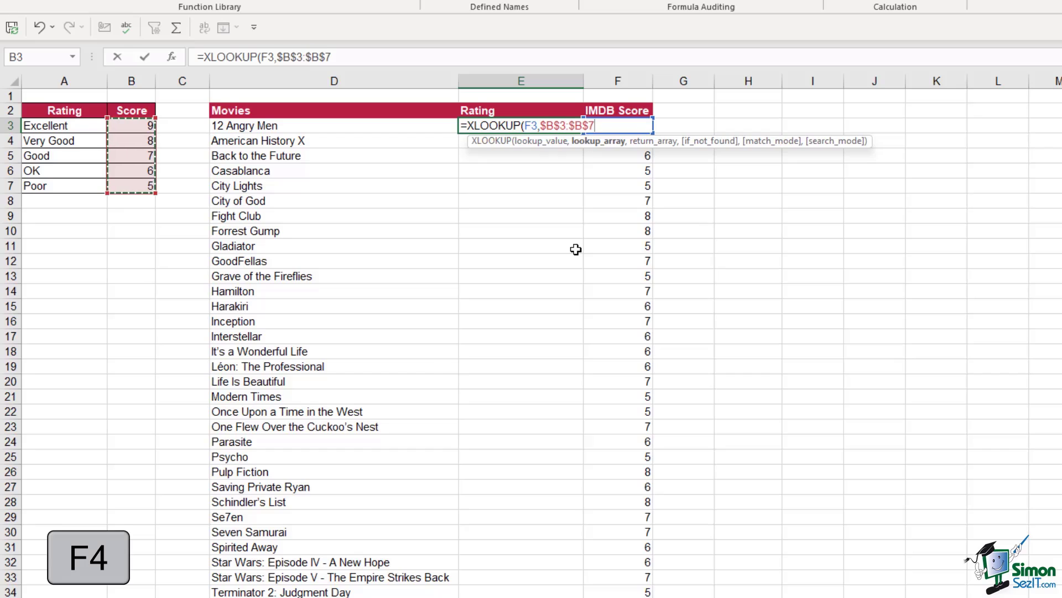
{"action": "type", "text": ","}
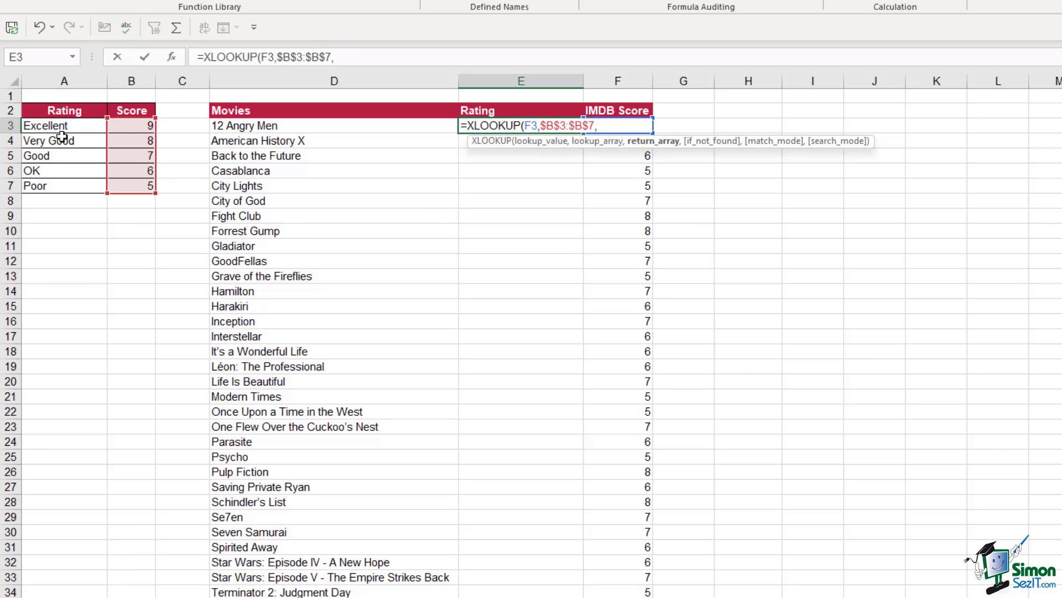
{"action": "left_click_drag", "start_coordinate": [61, 127], "coordinate": [70, 186]}
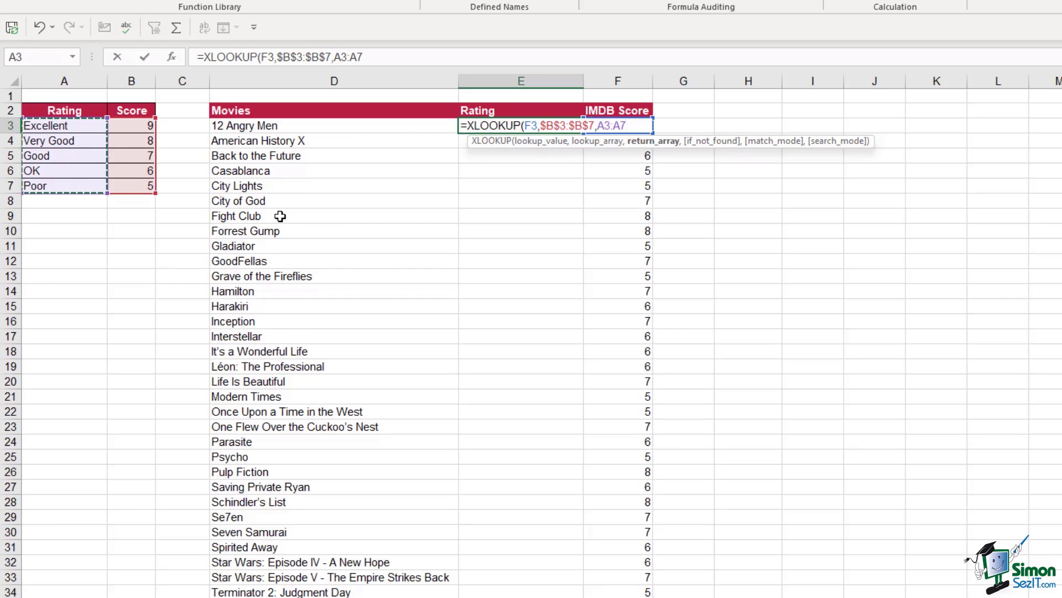
{"action": "key", "text": "F4"}
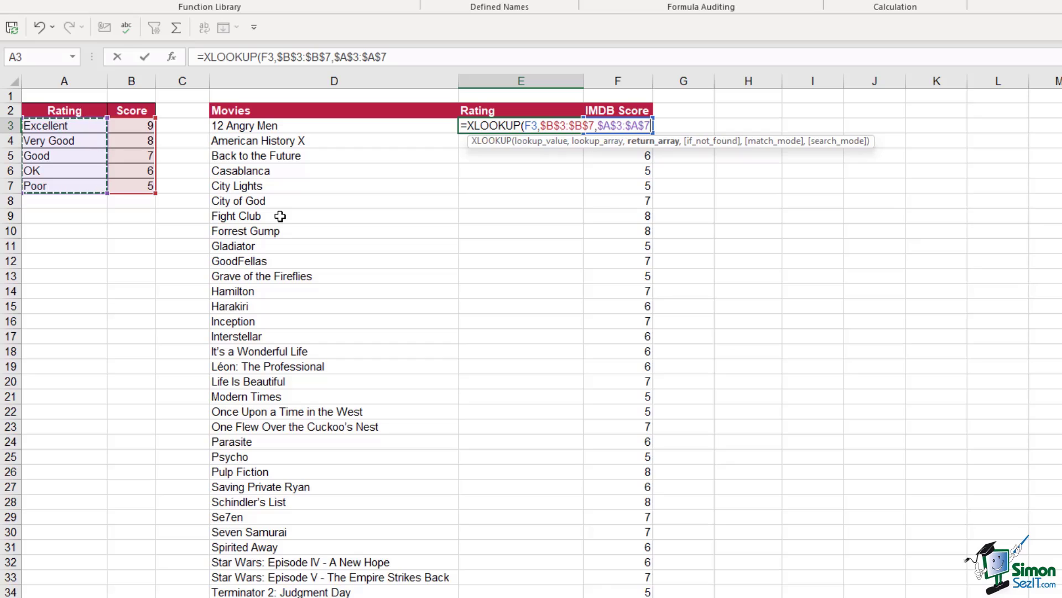
{"action": "type", "text": ")"}
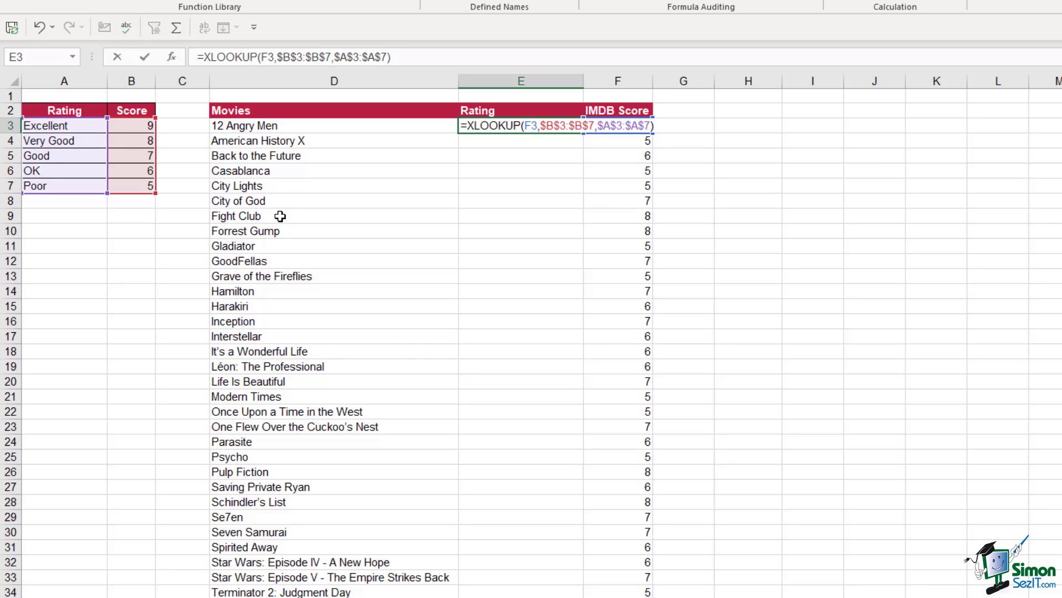
{"action": "key", "text": "Return"}
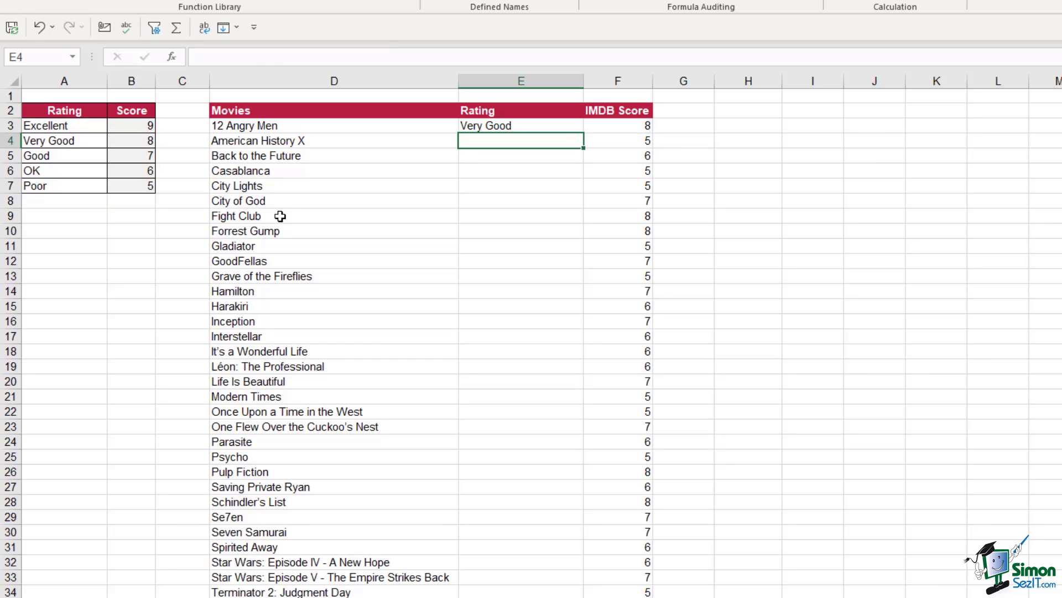
Step: Copy the XLOOKUP formula from E3 down the Rating column for all movies and check the copied formula in E7
{"action": "left_click", "coordinate": [499, 126]}
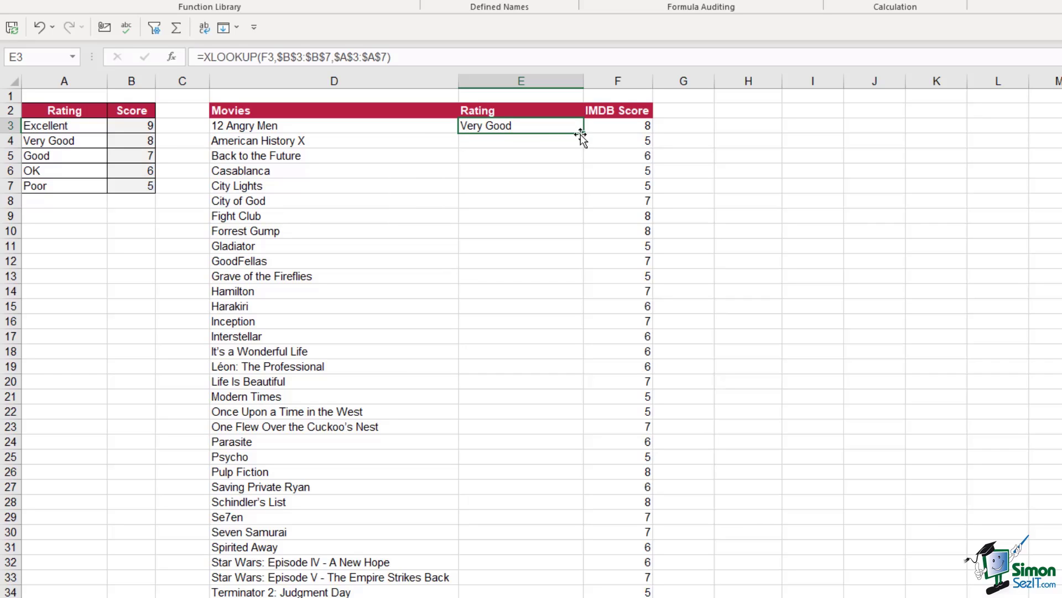
{"action": "double_click", "coordinate": [583, 133]}
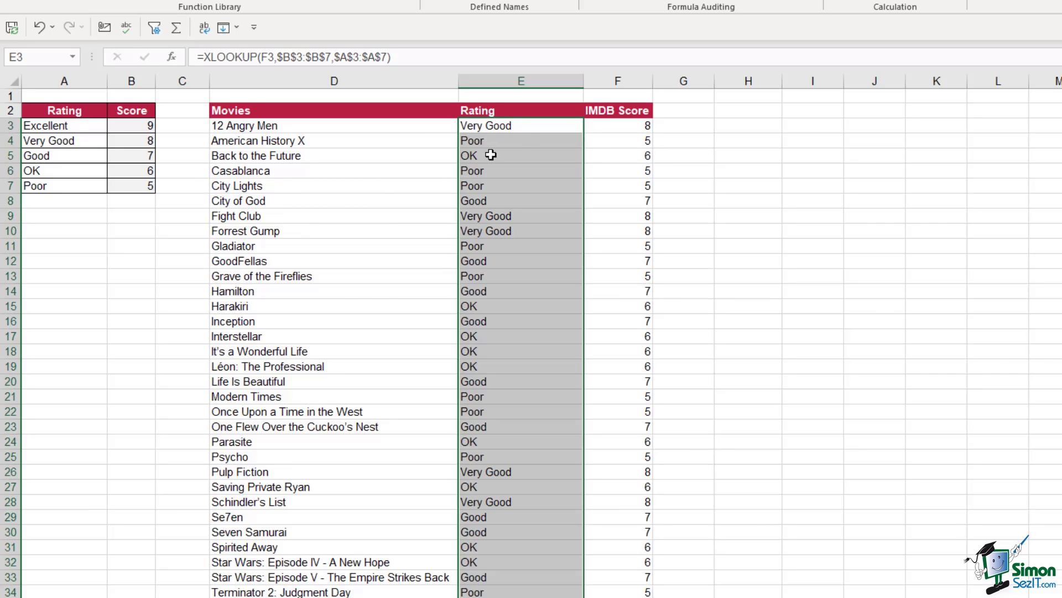
{"action": "left_click", "coordinate": [508, 185]}
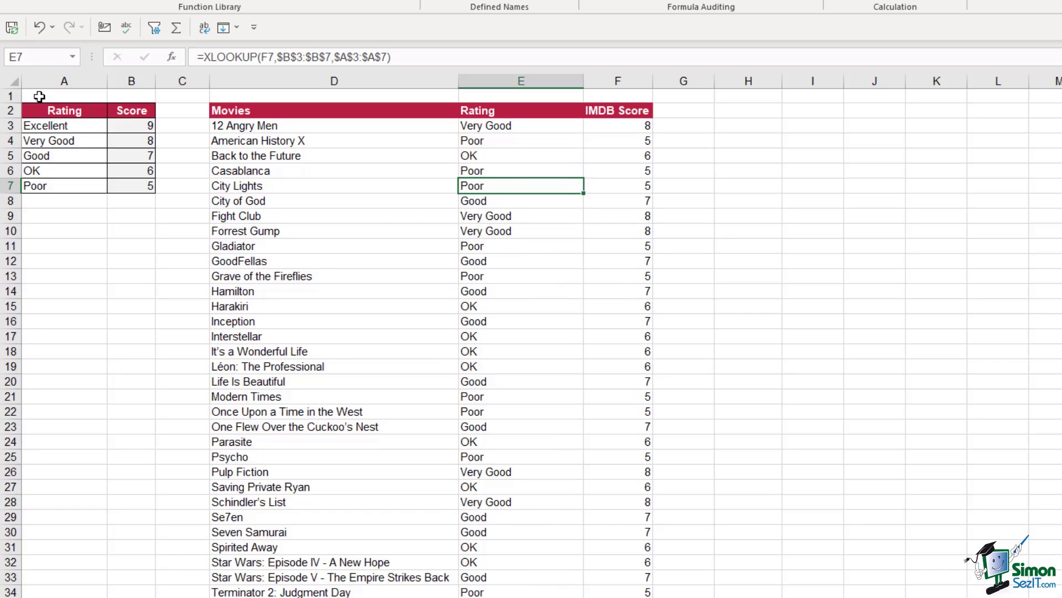
Step: Clear the rating and score table in A3:B7 to test the lookup's dependence on it, and undo the deletion
{"action": "left_click_drag", "start_coordinate": [32, 128], "coordinate": [139, 189]}
{"action": "key", "text": "Delete"}
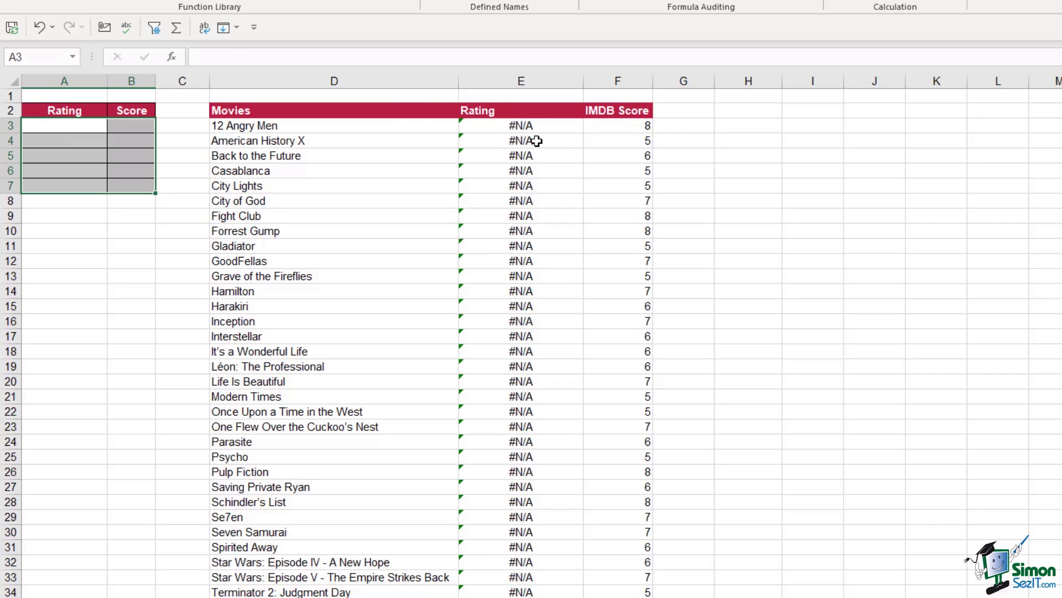
{"action": "left_click", "coordinate": [36, 27]}
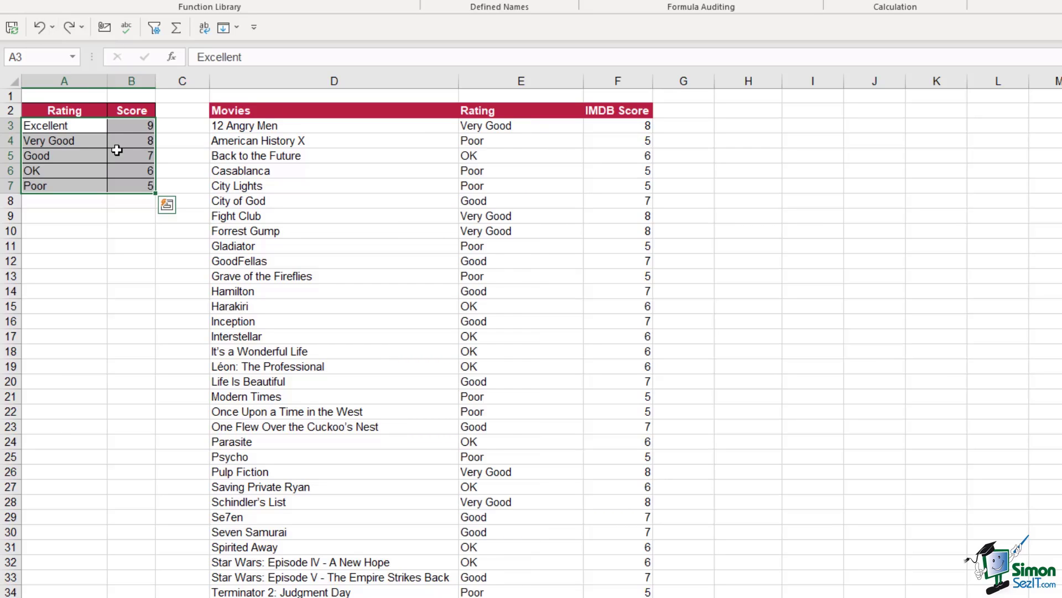
{"action": "left_click", "coordinate": [72, 128]}
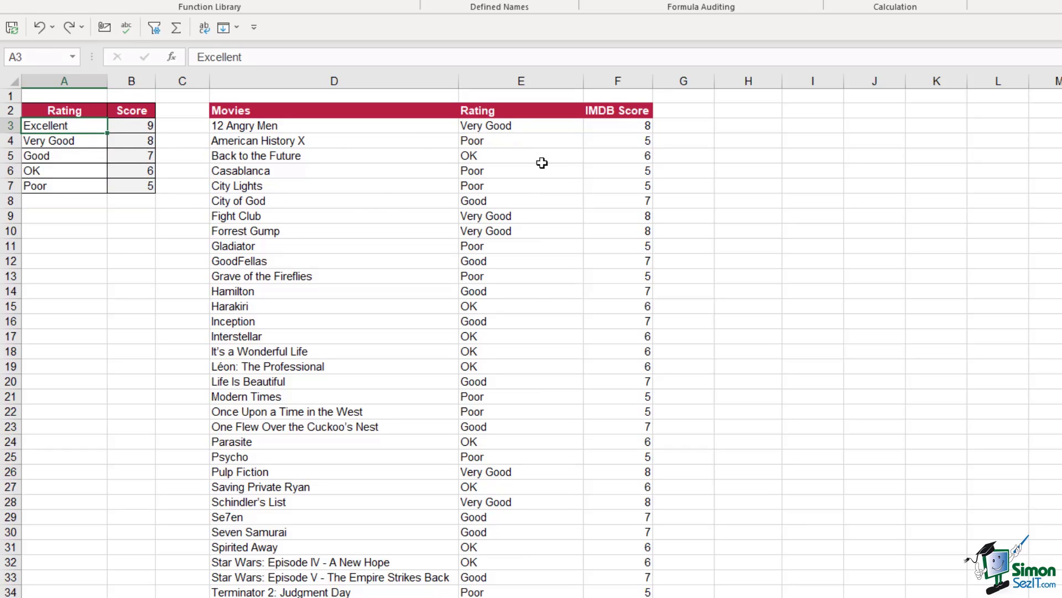
Step: Delete all XLOOKUP formulas from the movies' Rating column, starting at E3
{"action": "left_click", "coordinate": [528, 128]}
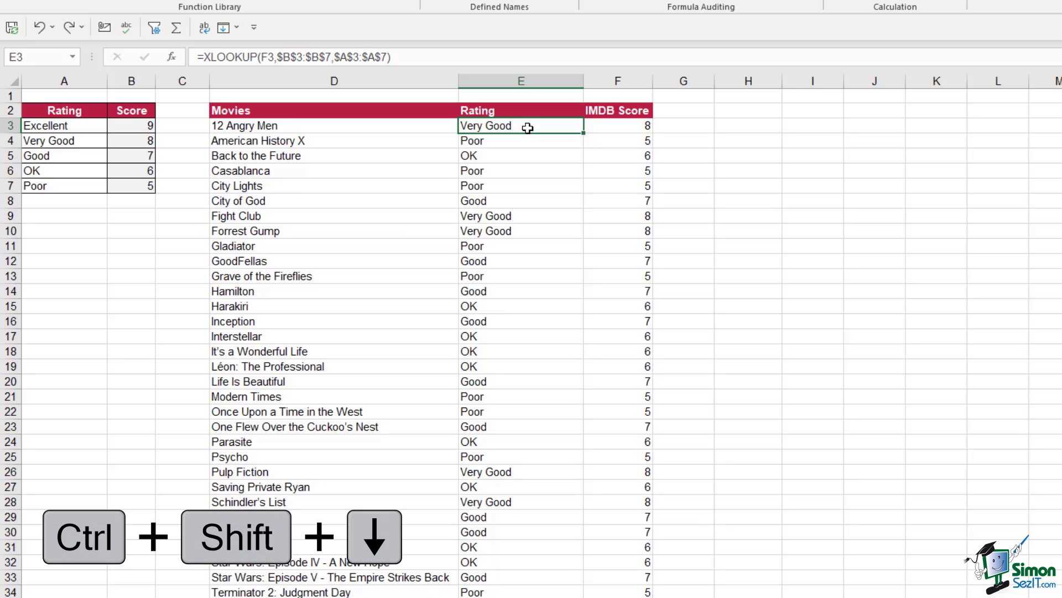
{"action": "key", "text": "ctrl+shift+Down"}
{"action": "scroll", "coordinate": [527, 128], "scroll_direction": "up", "scroll_amount": 5}
{"action": "key", "text": "Delete"}
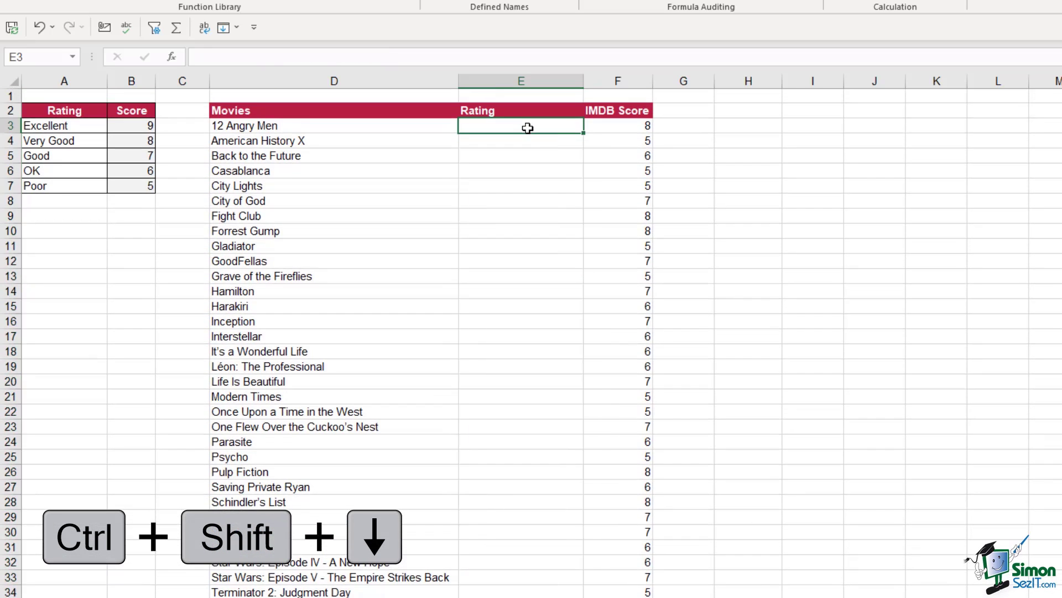
Step: Start a SWITCH formula in E3 with F3 as the expression and 9 returning "Excellent"
{"action": "type", "text": "=SW"}
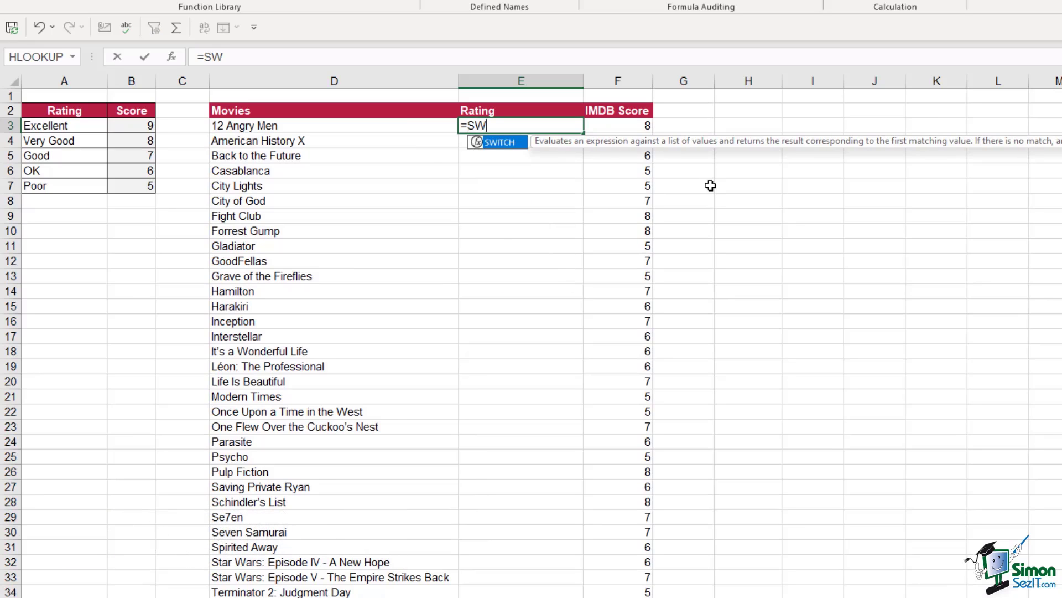
{"action": "key", "text": "Tab"}
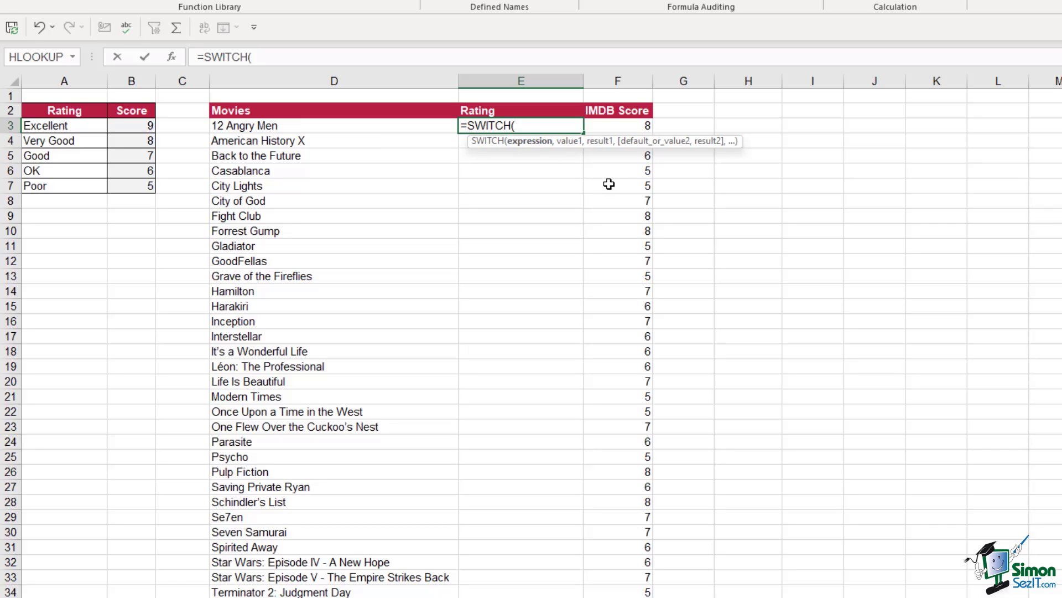
{"action": "left_click", "coordinate": [632, 128]}
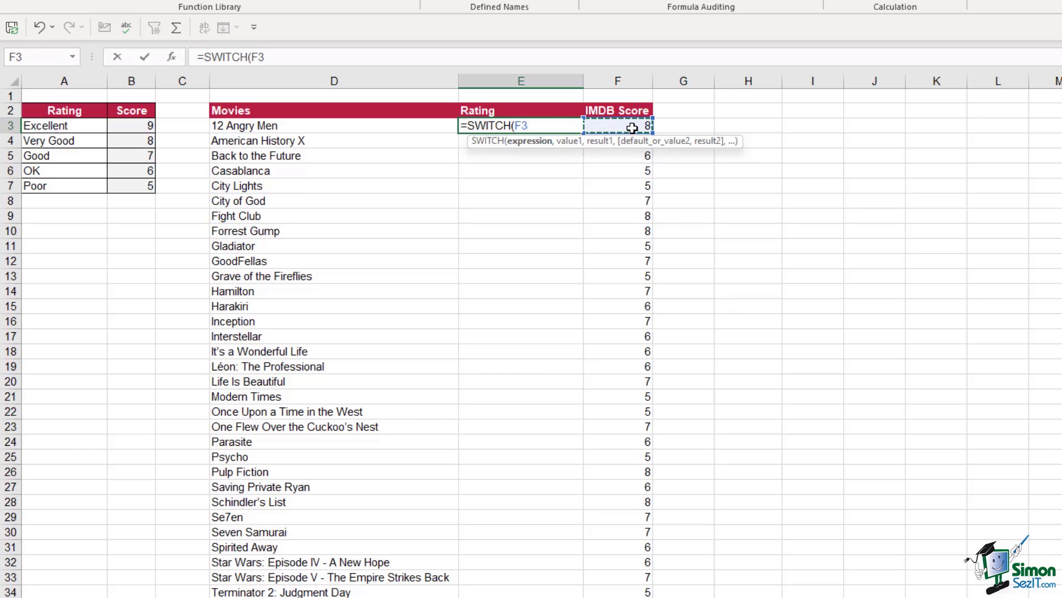
{"action": "type", "text": ","}
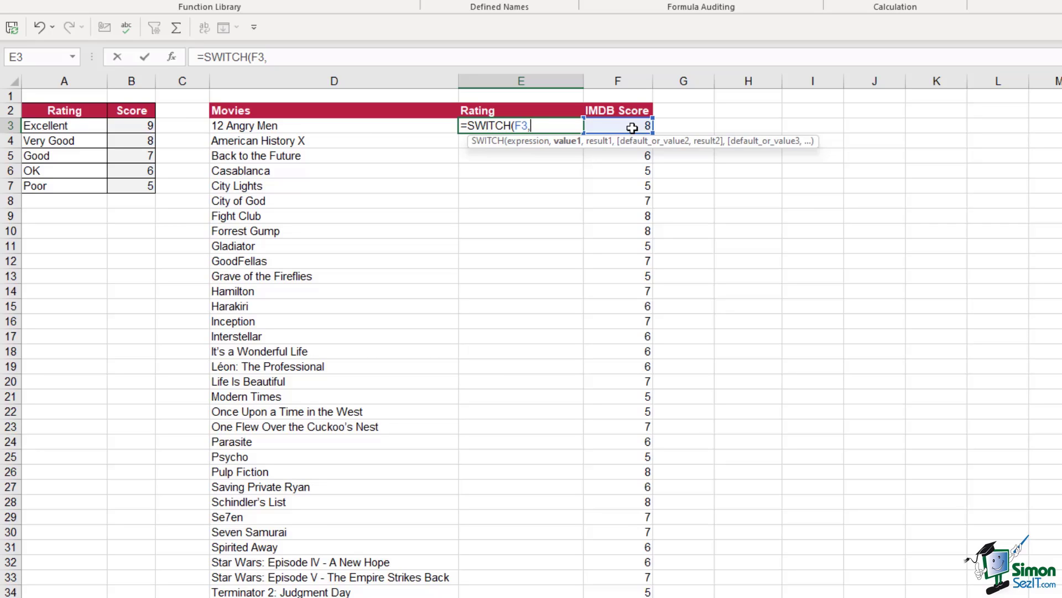
{"action": "type", "text": "9,"}
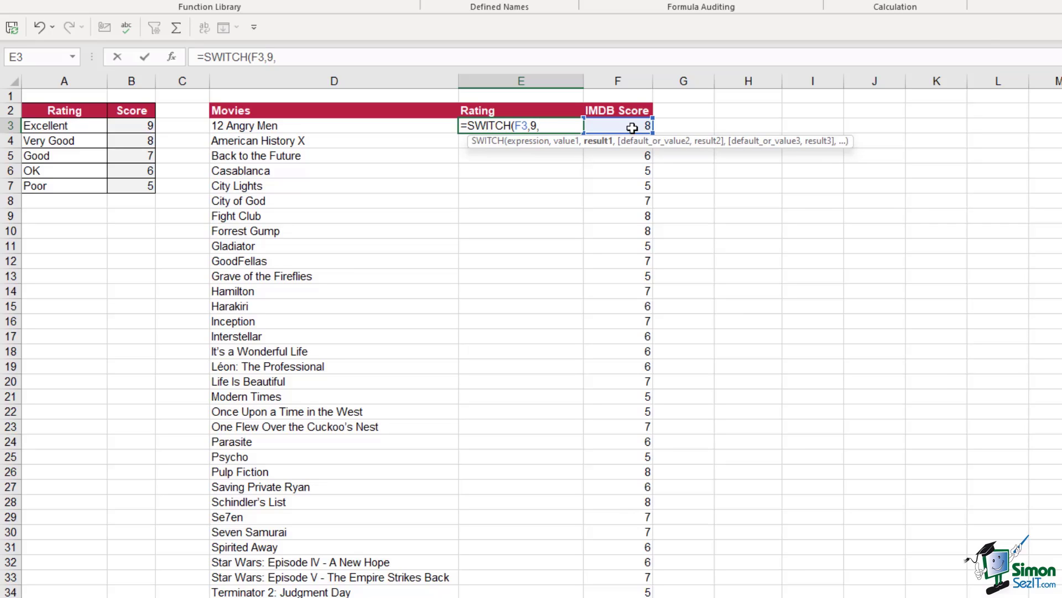
{"action": "type", "text": "\"Excellent"}
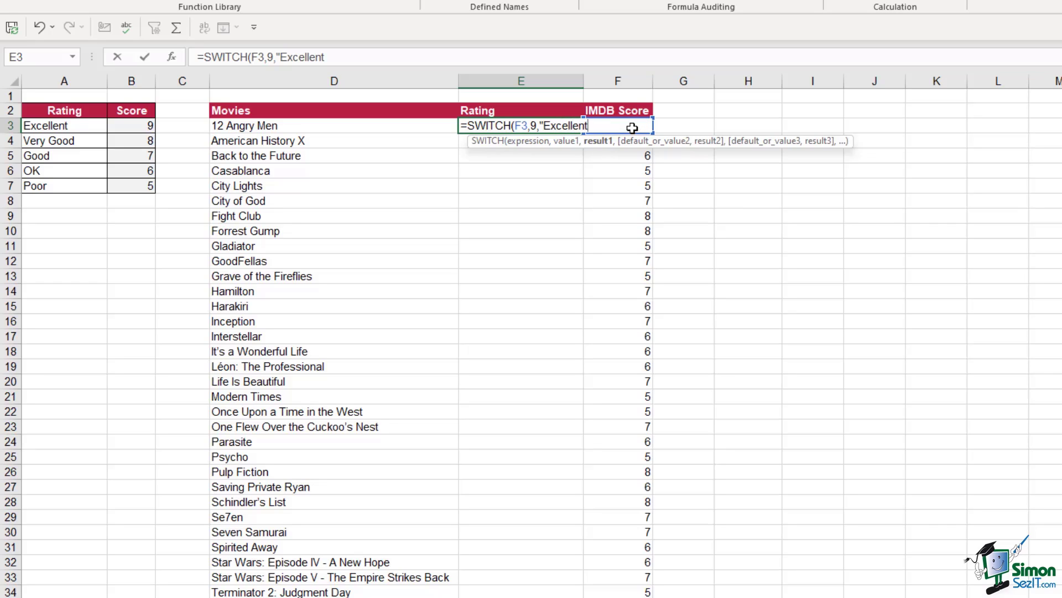
{"action": "type", "text": "\","}
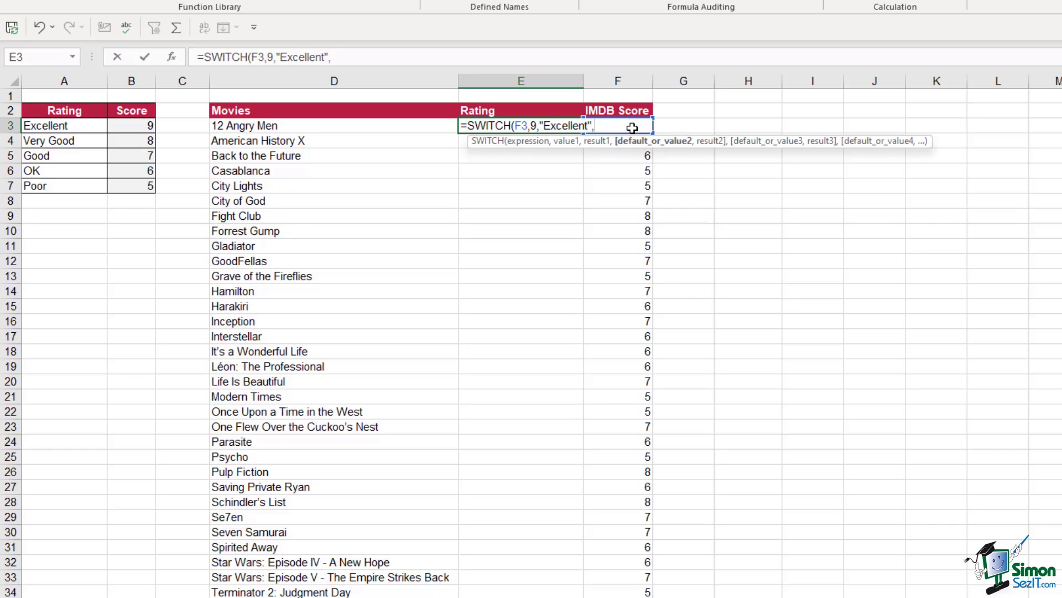
Step: Complete the SWITCH formula in E3 with 8 returning "Very Good", 7 "Good", 6 "OK" and 5 "Poor"
{"action": "type", "text": "8,"}
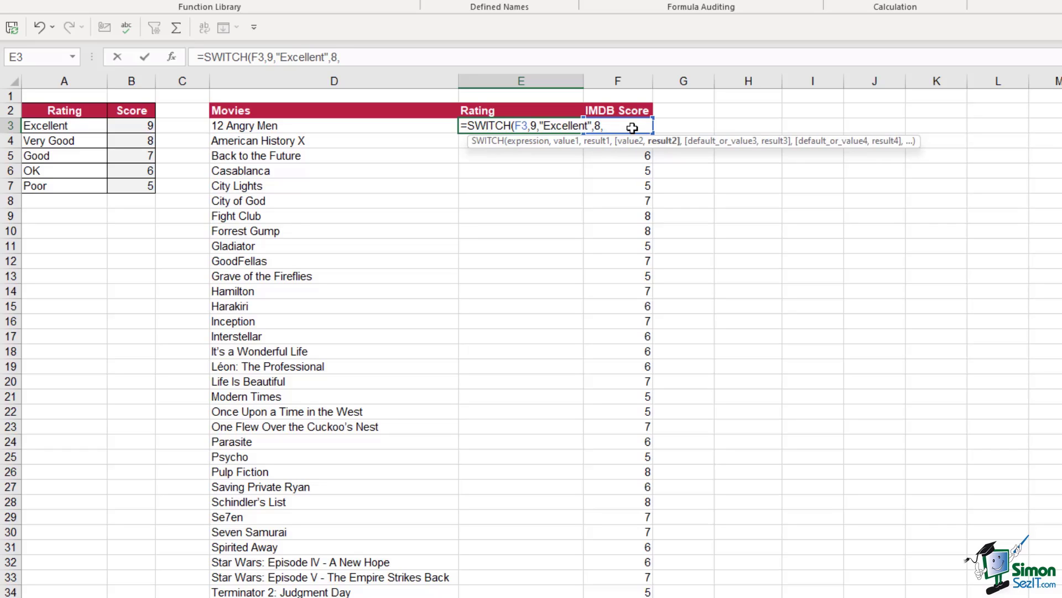
{"action": "type", "text": "\"Very Good\",7,"}
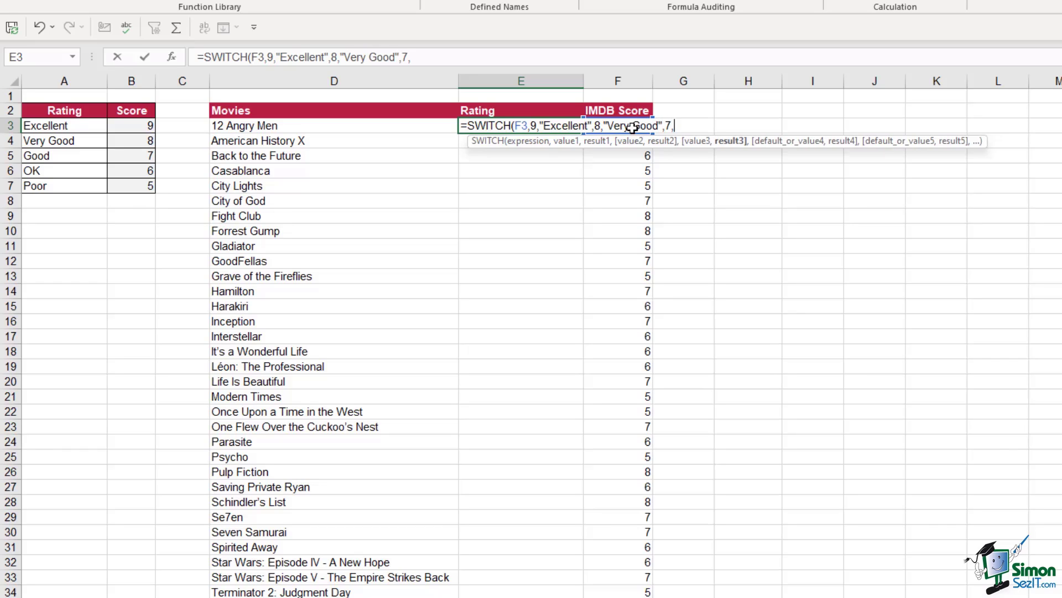
{"action": "type", "text": "\"Good"}
{"action": "type", "text": "\","}
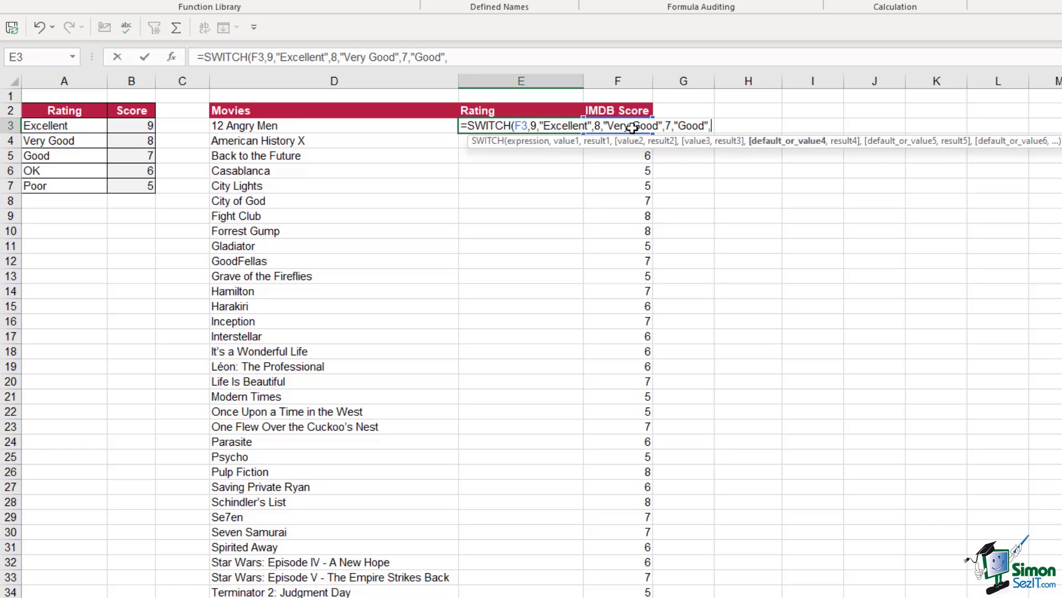
{"action": "type", "text": "6,\"OK"}
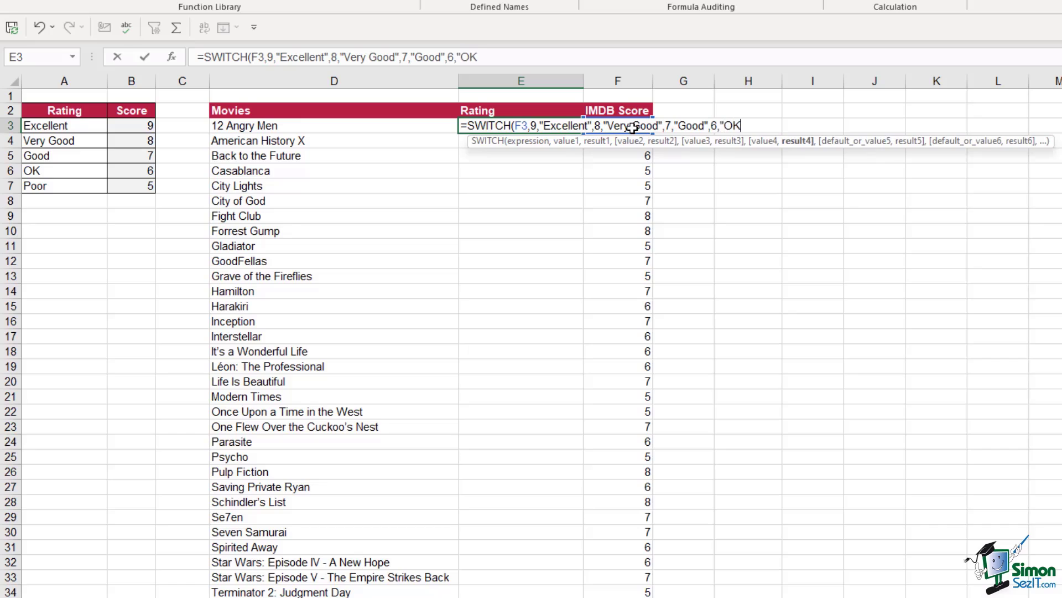
{"action": "type", "text": "\",5"}
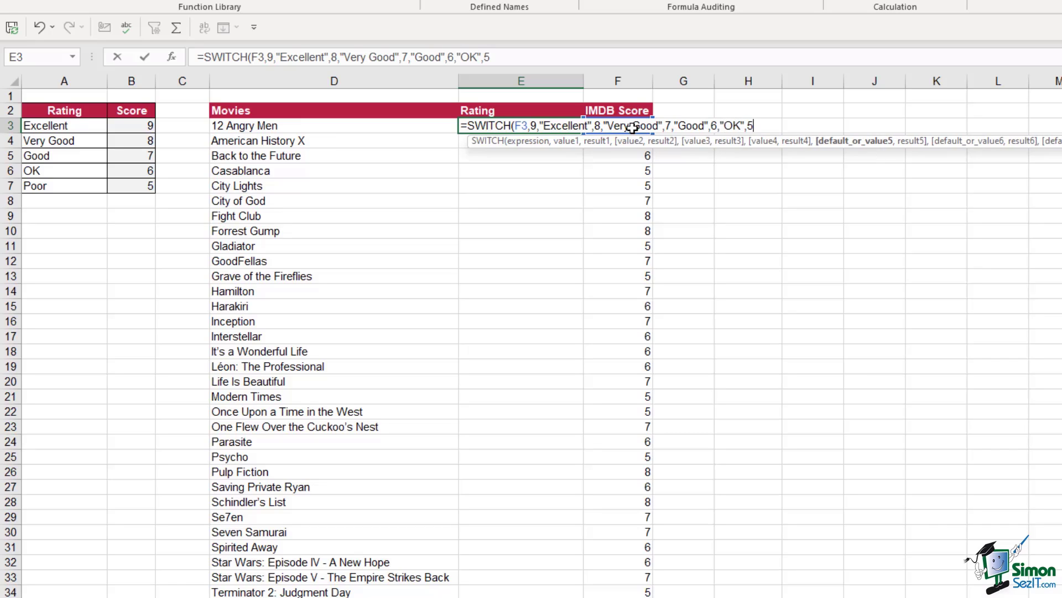
{"action": "type", "text": ",\"P"}
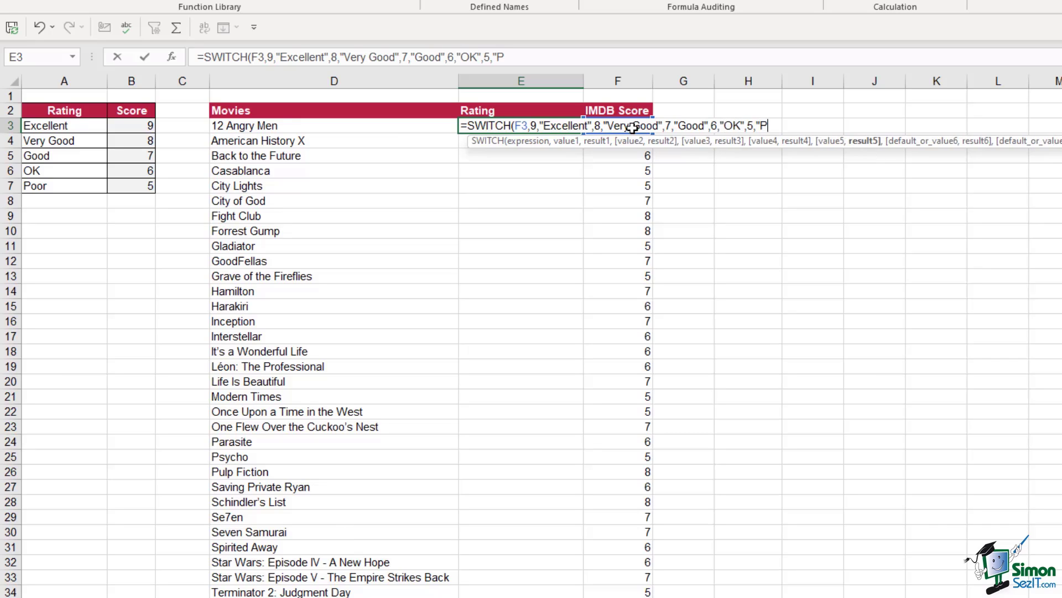
{"action": "type", "text": "oor\")"}
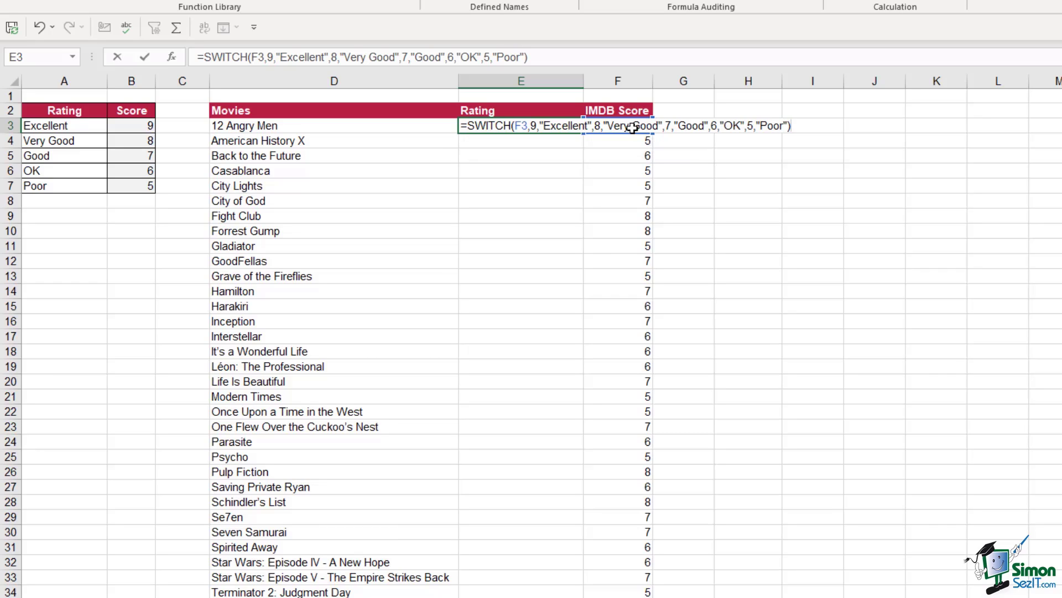
{"action": "key", "text": "Return"}
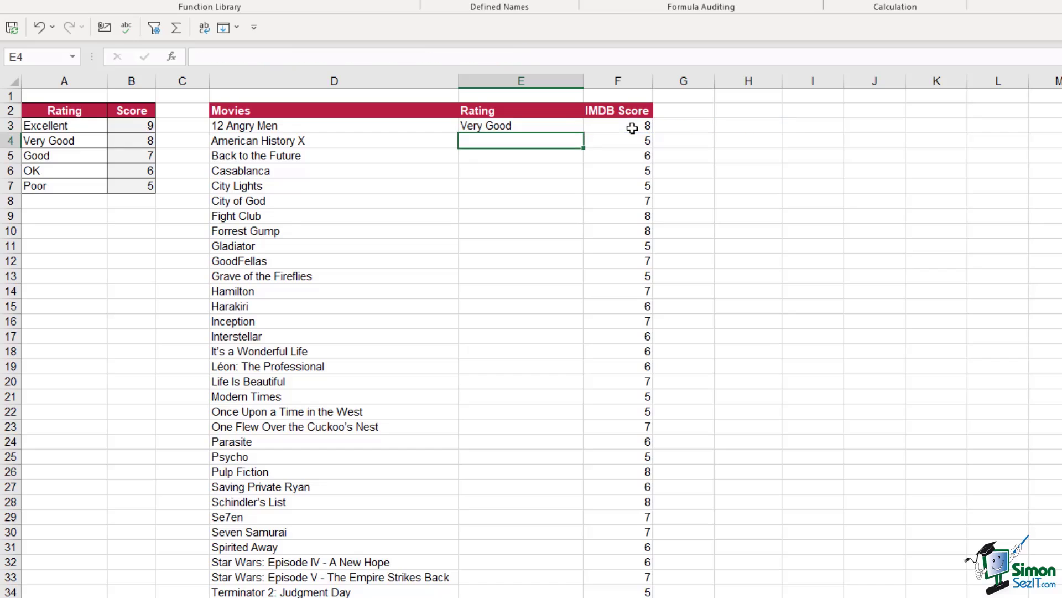
Step: Copy the SWITCH formula from E3 down the Rating column for all movies
{"action": "left_click", "coordinate": [559, 126]}
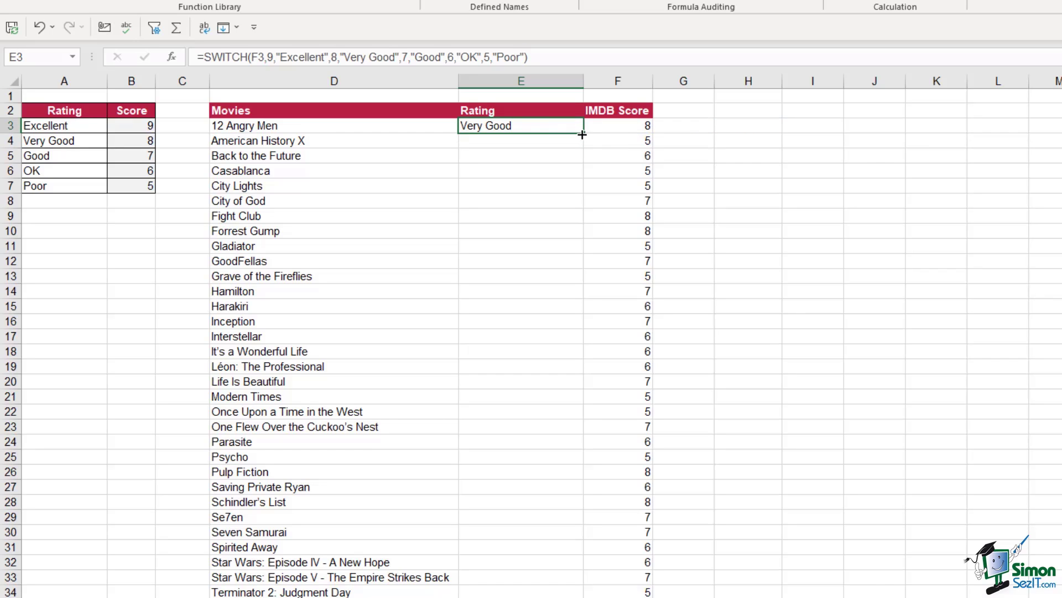
{"action": "double_click", "coordinate": [582, 134]}
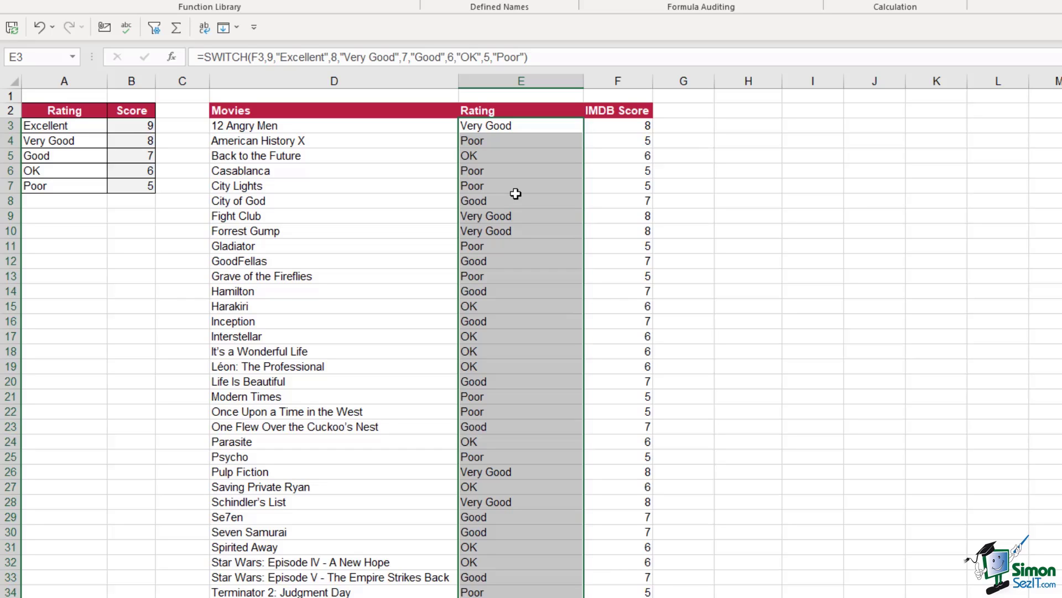
{"action": "left_click", "coordinate": [321, 213]}
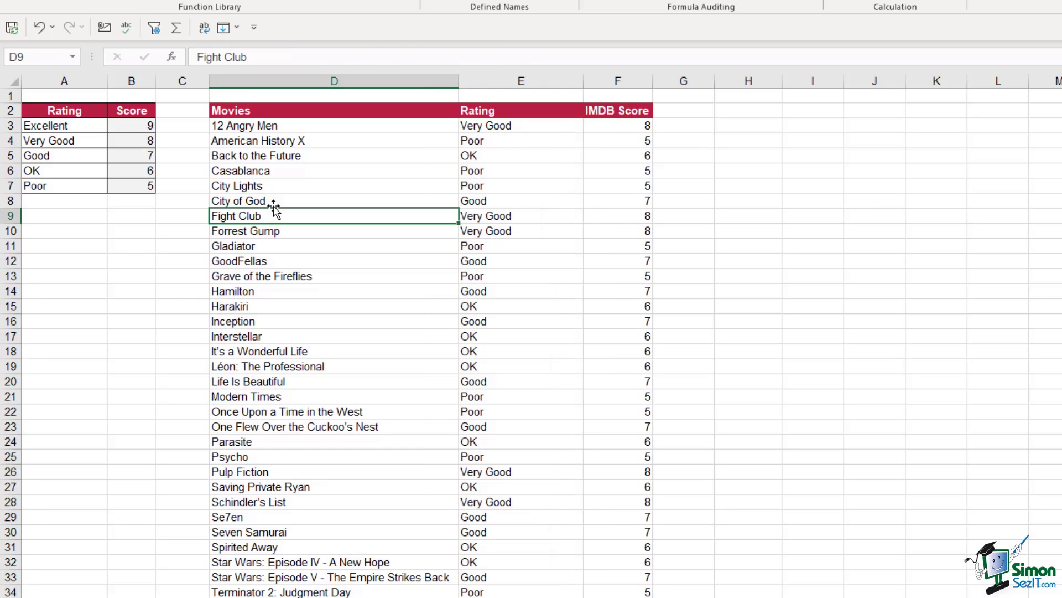
Step: Clear the rating and score table in A3:B7, check the SWITCH formulas in E3, E5 and E7, and undo the deletion
{"action": "left_click_drag", "start_coordinate": [51, 127], "coordinate": [142, 183]}
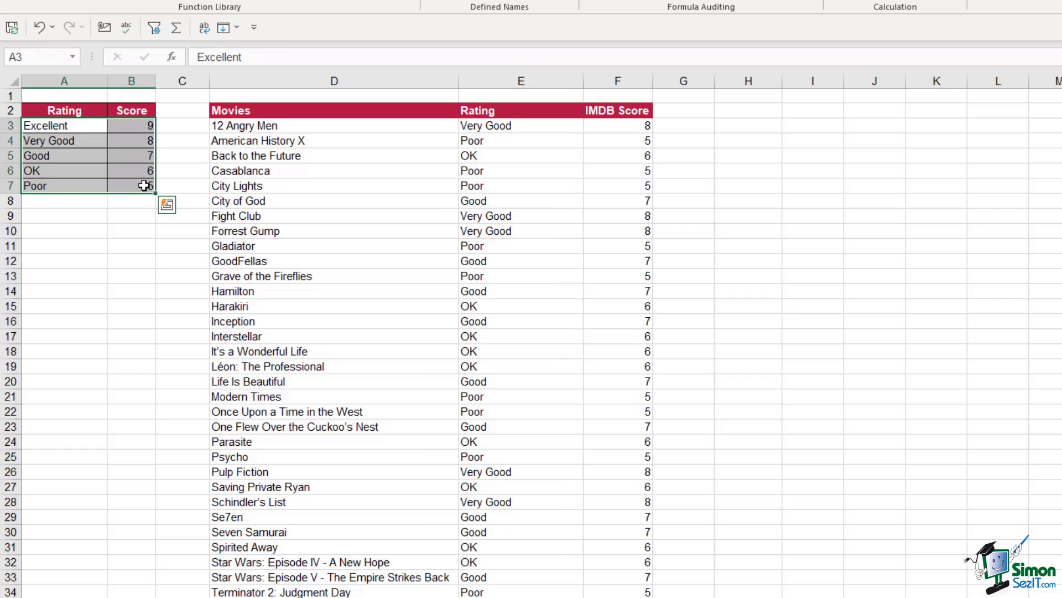
{"action": "key", "text": "Delete"}
{"action": "left_click", "coordinate": [518, 157]}
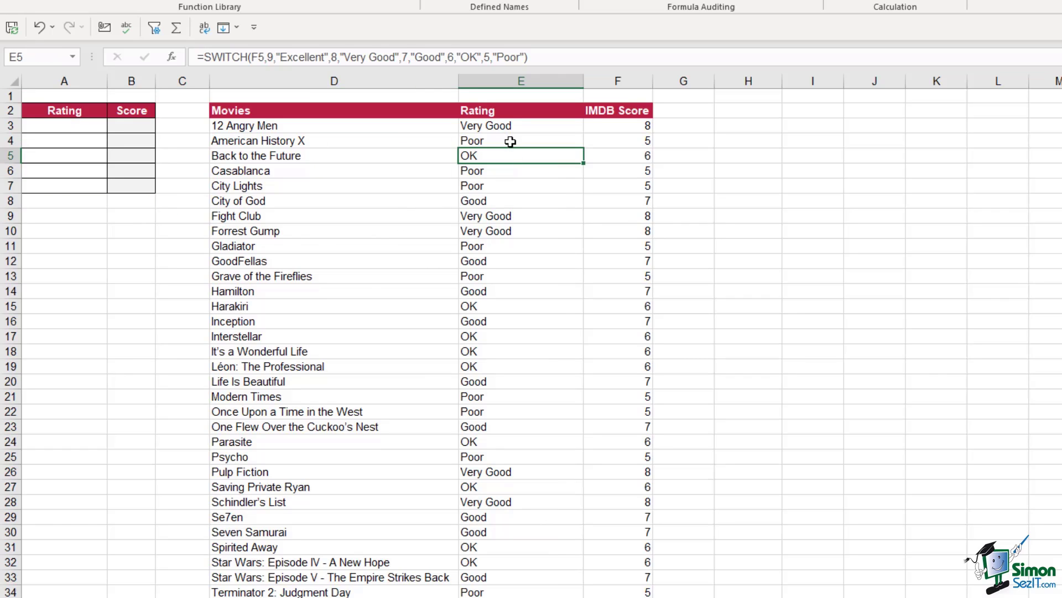
{"action": "left_click", "coordinate": [510, 126]}
{"action": "left_click", "coordinate": [510, 157]}
{"action": "left_click", "coordinate": [513, 187]}
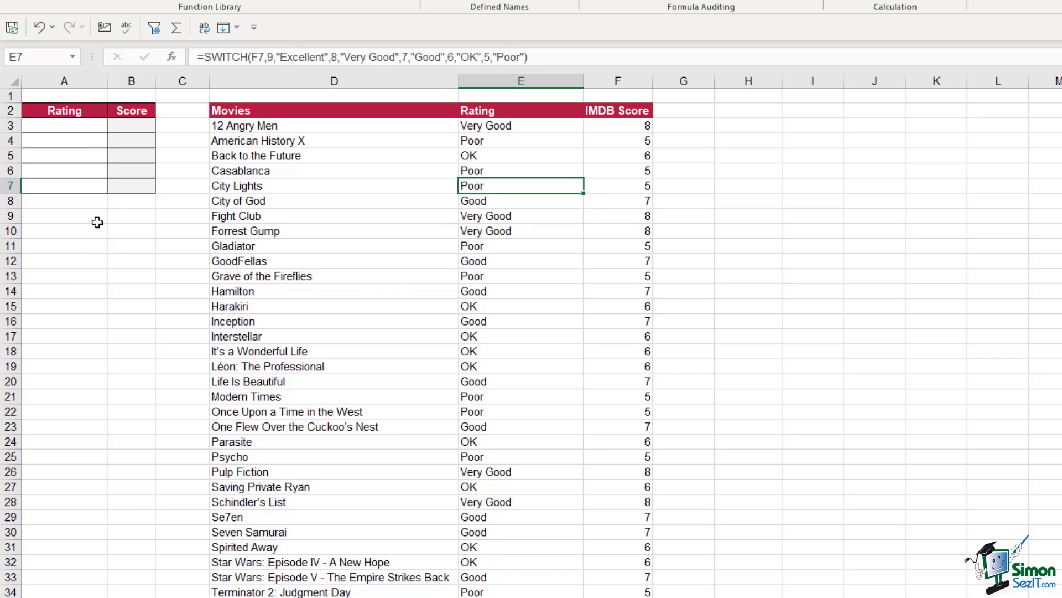
{"action": "left_click", "coordinate": [39, 27]}
Step: Review the complete SWITCH formula in E3 and its copy in E4 without changing them
{"action": "left_click", "coordinate": [515, 126]}
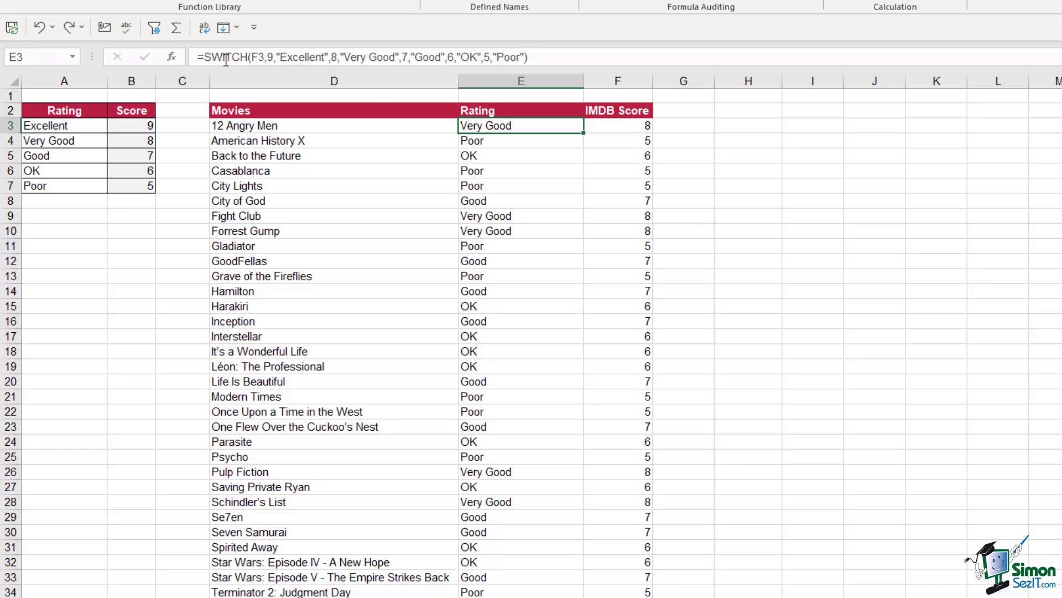
{"action": "left_click", "coordinate": [203, 57]}
{"action": "left_click_drag", "start_coordinate": [204, 57], "coordinate": [536, 58]}
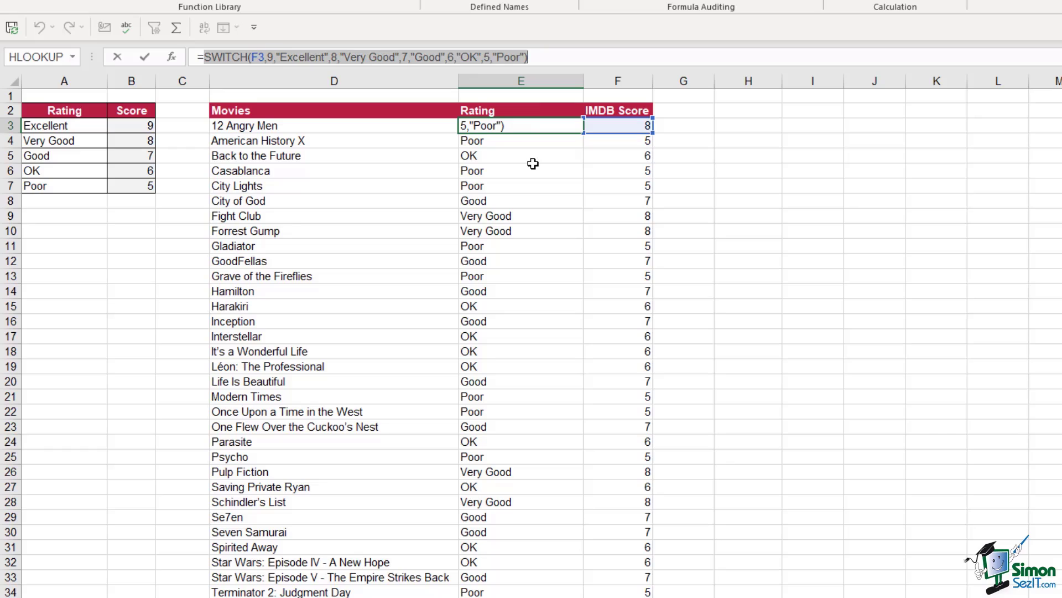
{"action": "key", "text": "Escape"}
{"action": "left_click", "coordinate": [517, 144]}
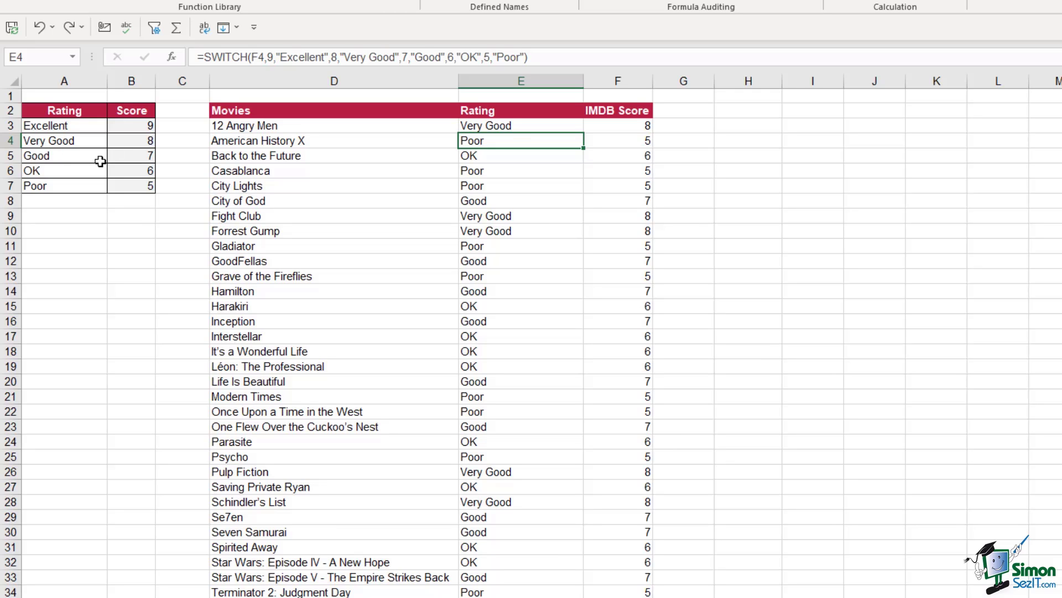
{"action": "left_click", "coordinate": [511, 126]}
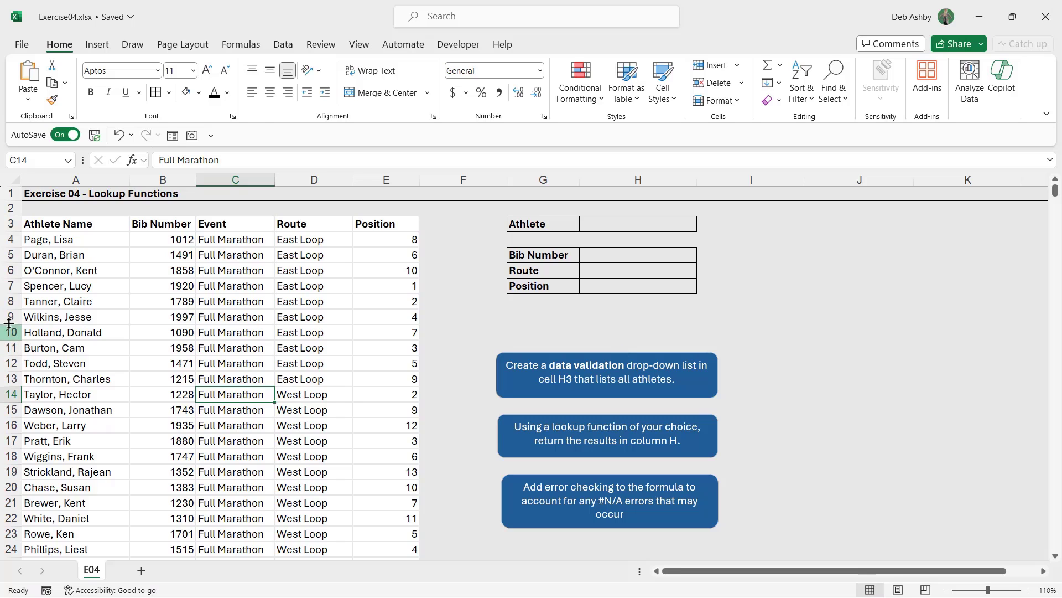
Step: In Exercise04.xlsx, examine the athlete list, the Athlete cell H3 and the Bib Number, Route and Position cells H5:H7
{"action": "left_click", "coordinate": [77, 272]}
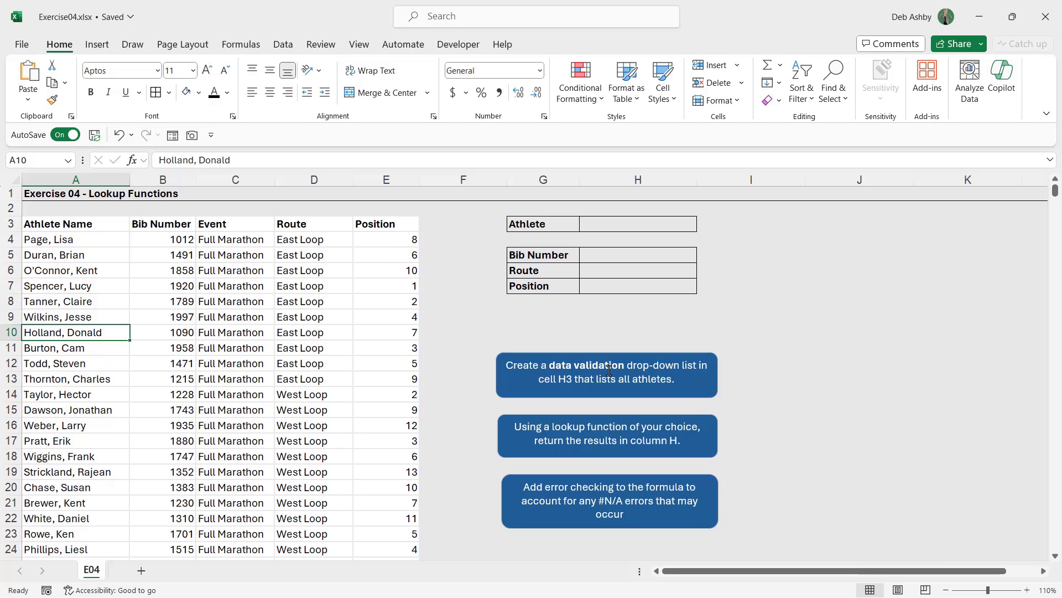
{"action": "left_click", "coordinate": [615, 222]}
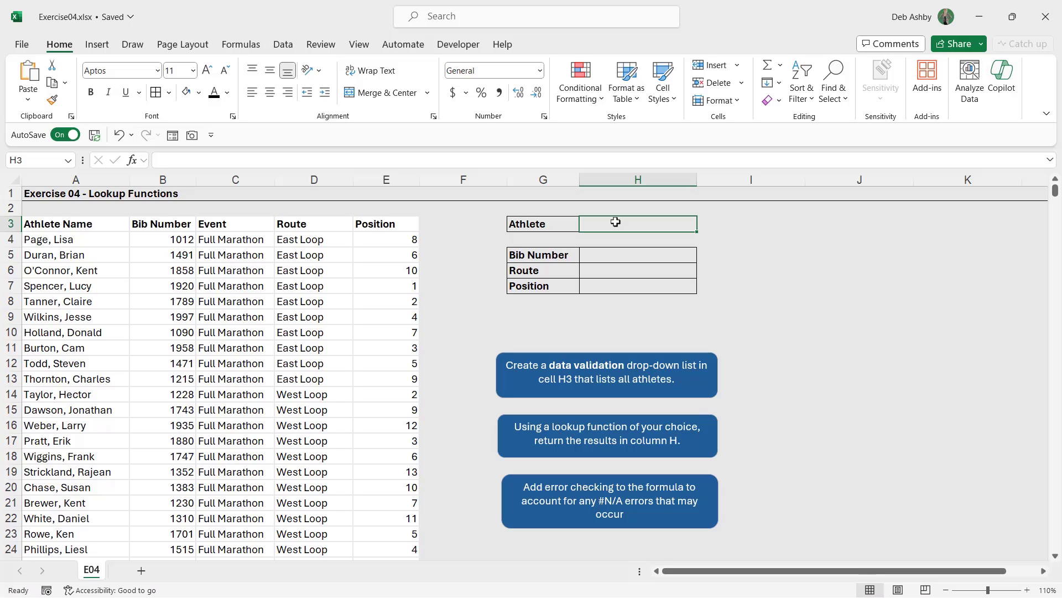
{"action": "left_click", "coordinate": [616, 255]}
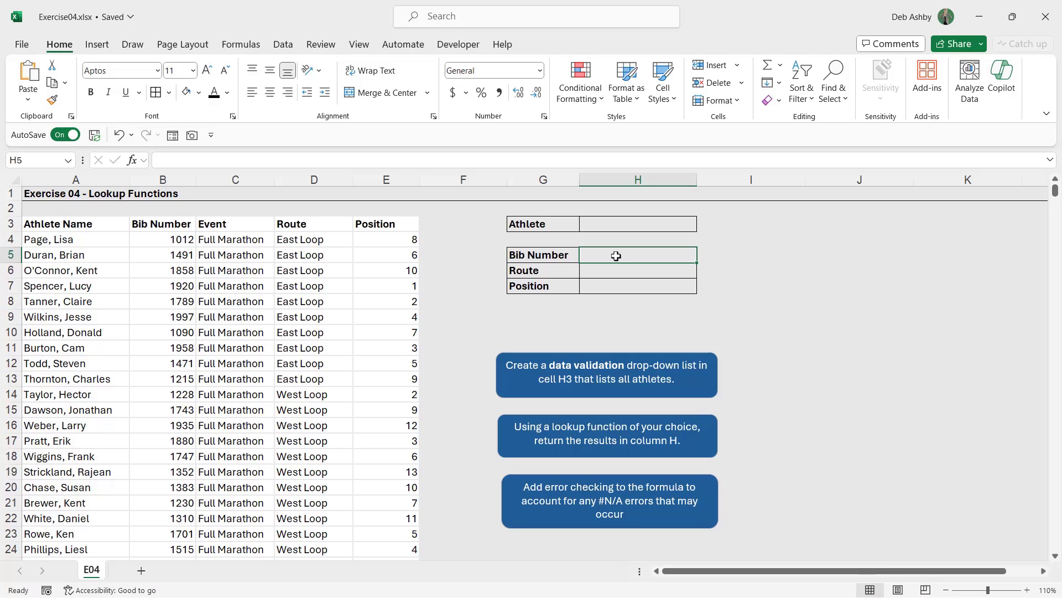
{"action": "left_click", "coordinate": [610, 272]}
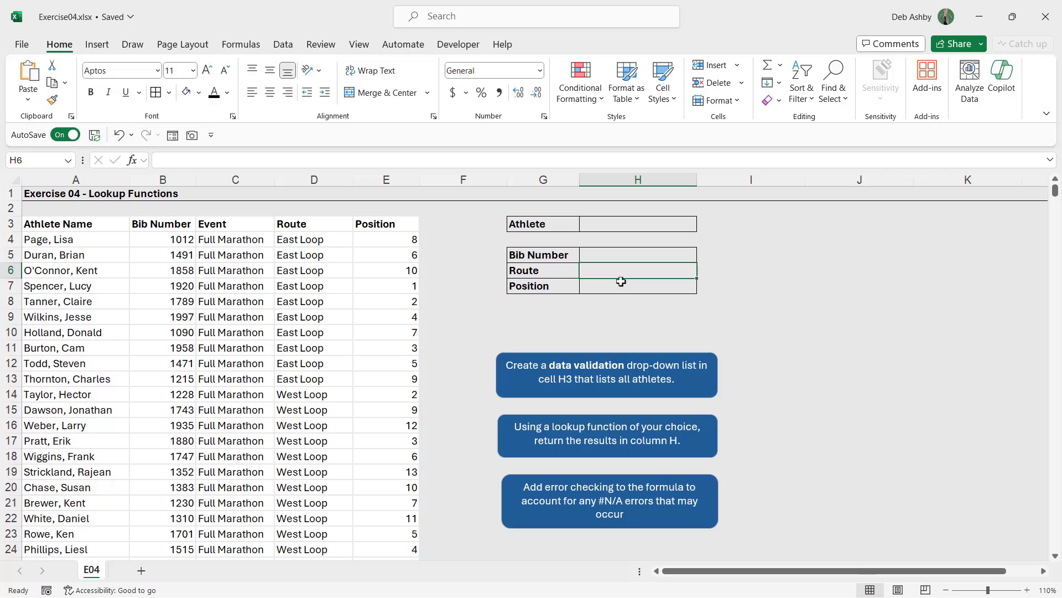
{"action": "left_click", "coordinate": [618, 287]}
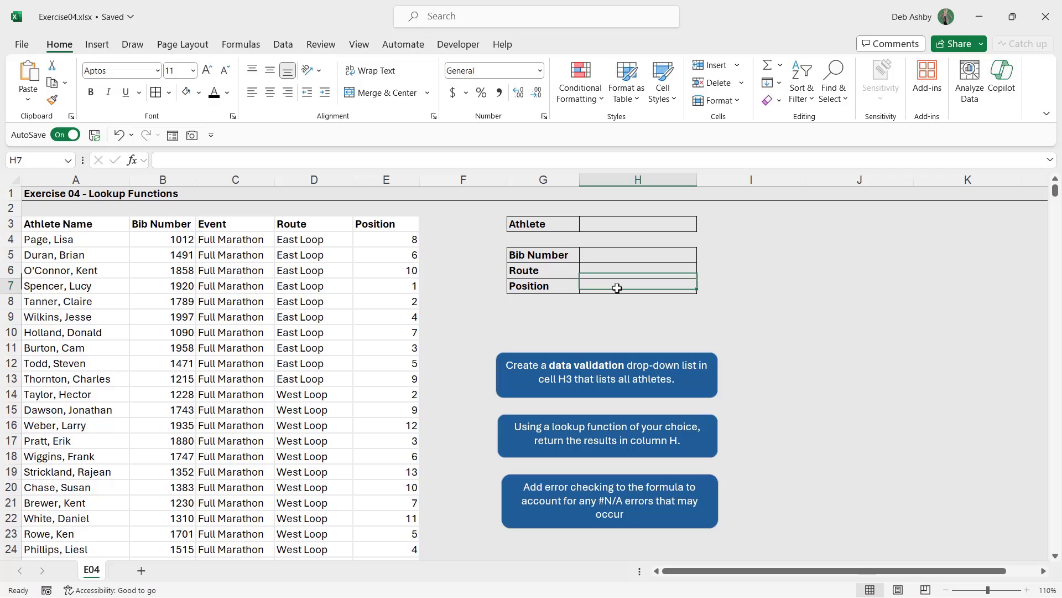
{"action": "left_click", "coordinate": [626, 224]}
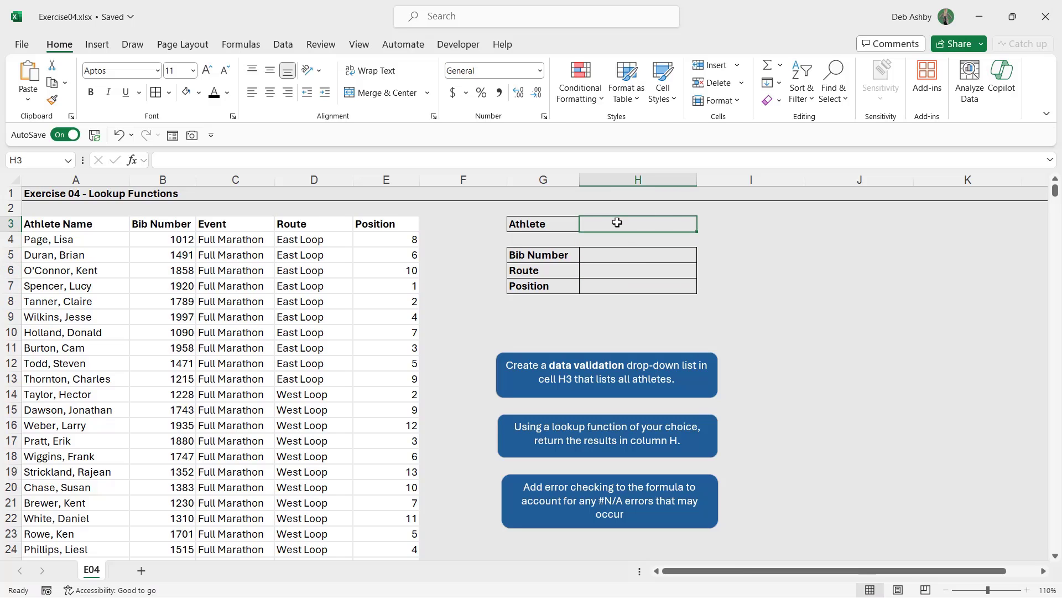